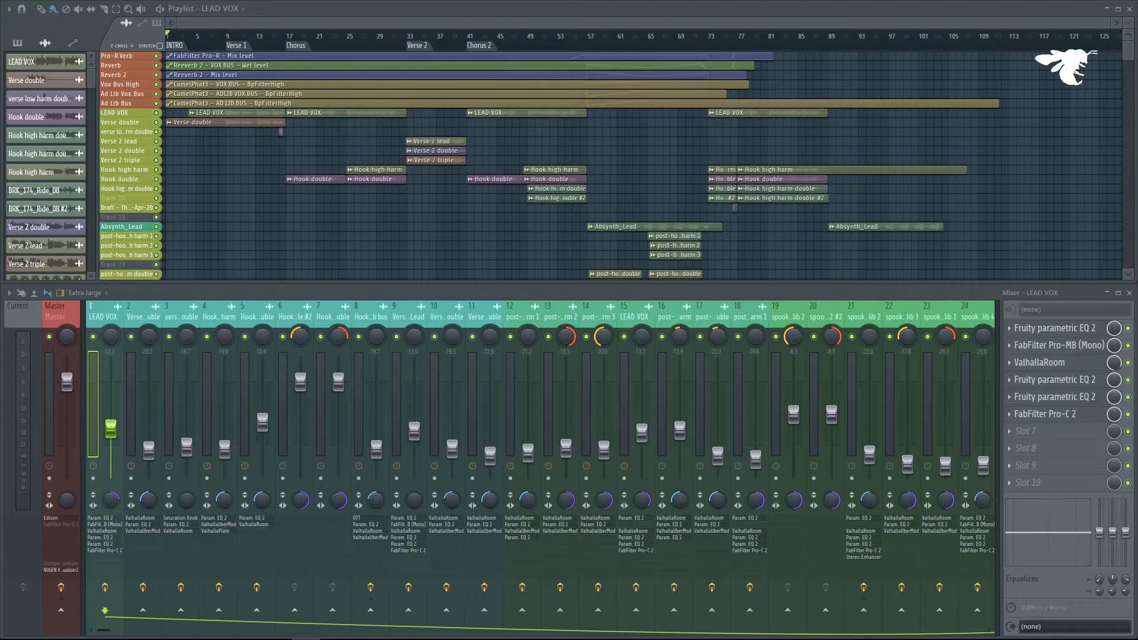
Look through the playlist tracks, the clip picker and the mixer tracks to examine how the project is laid out.
scroll(434, 201, "down", 1)
scroll(434, 202, "down", 10)
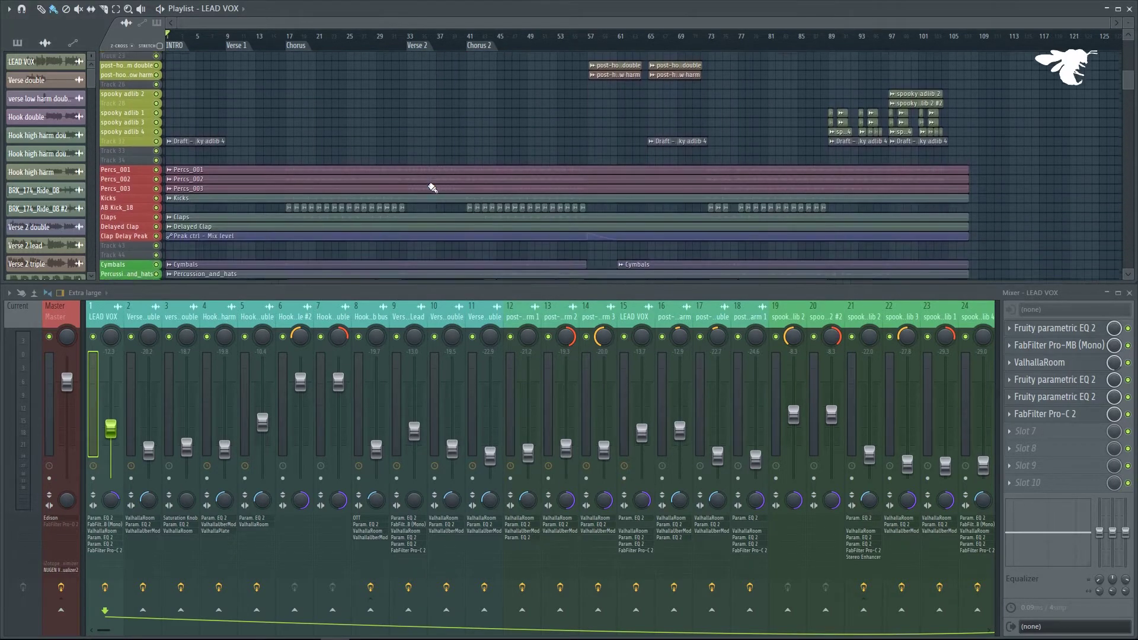
scroll(433, 187, "down", 2)
scroll(415, 181, "up", 10)
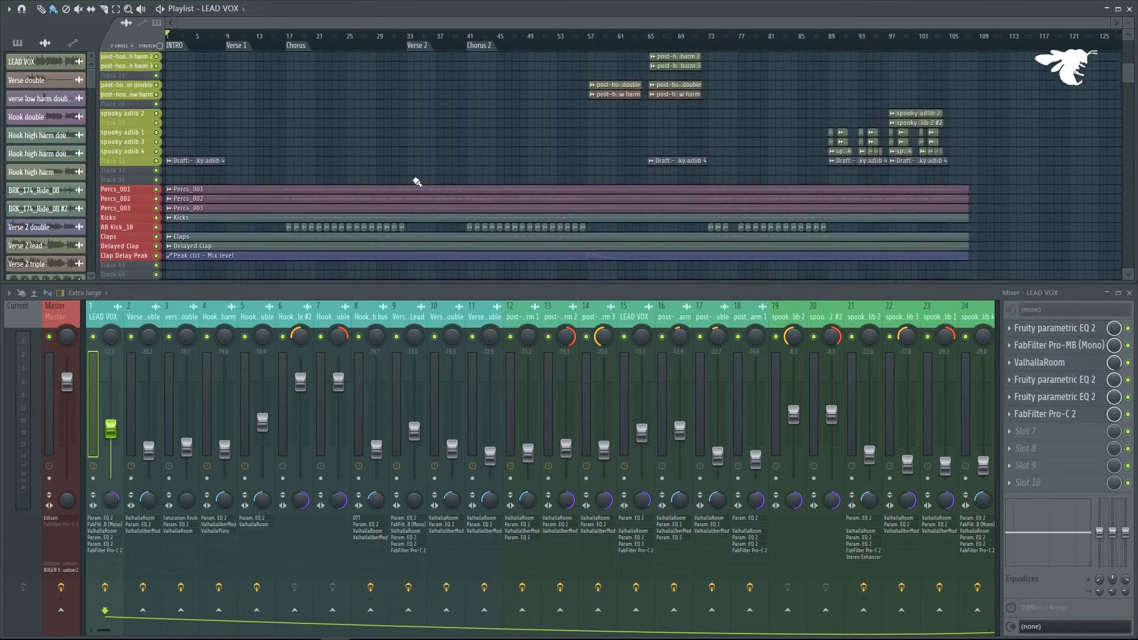
scroll(415, 179, "up", 5)
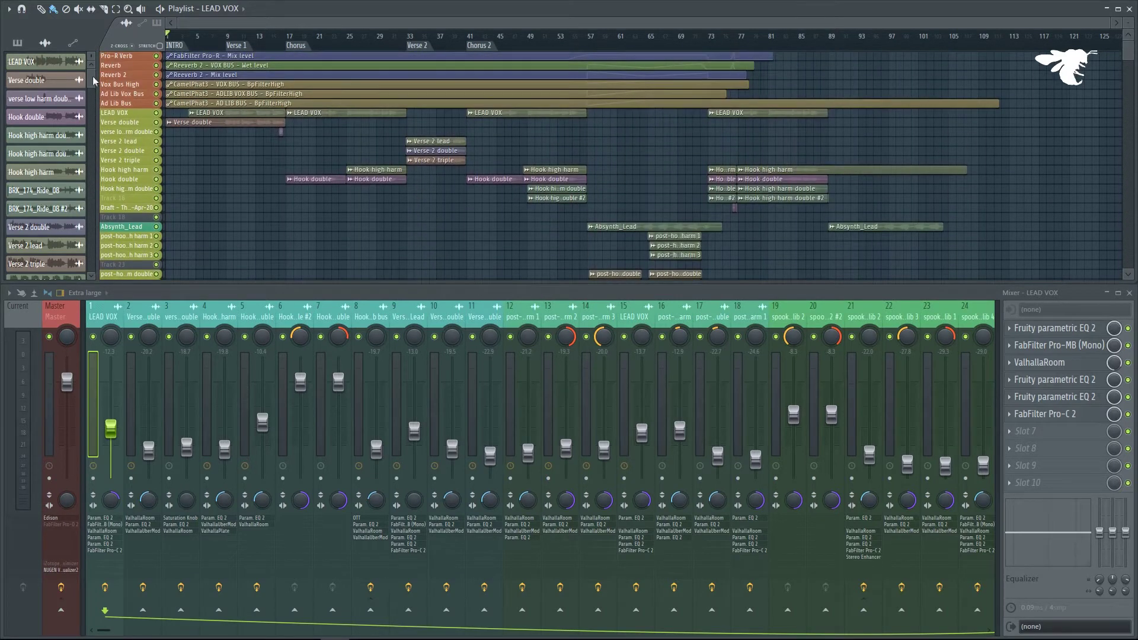
mouse_move(93, 75)
left_mouse_down()
mouse_move(87, 239)
mouse_move(90, 66)
left_mouse_up()
scroll(46, 166, "down", 4)
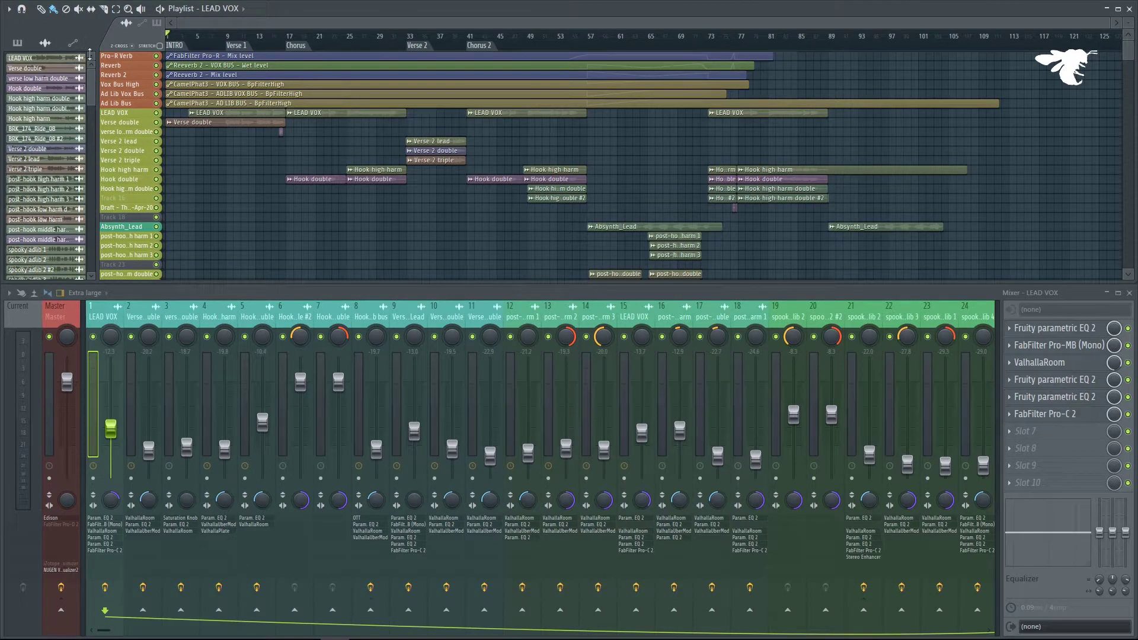
scroll(90, 54, "up", 3)
scroll(274, 182, "down", 1)
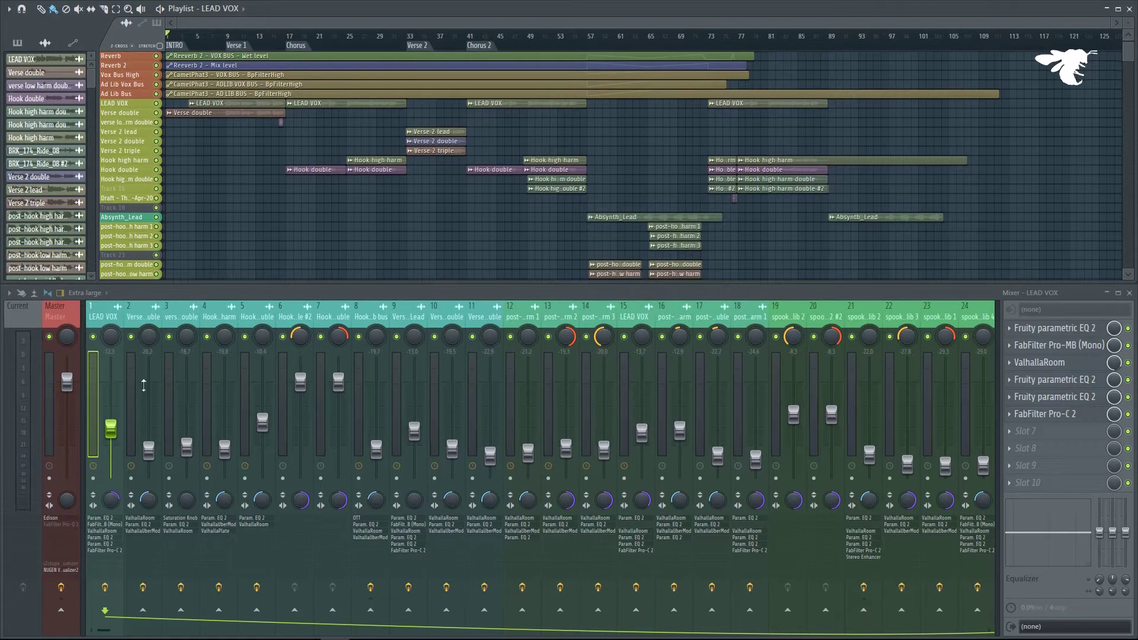
mouse_move(99, 630)
left_mouse_down()
mouse_move(497, 633)
mouse_move(104, 631)
left_mouse_up()
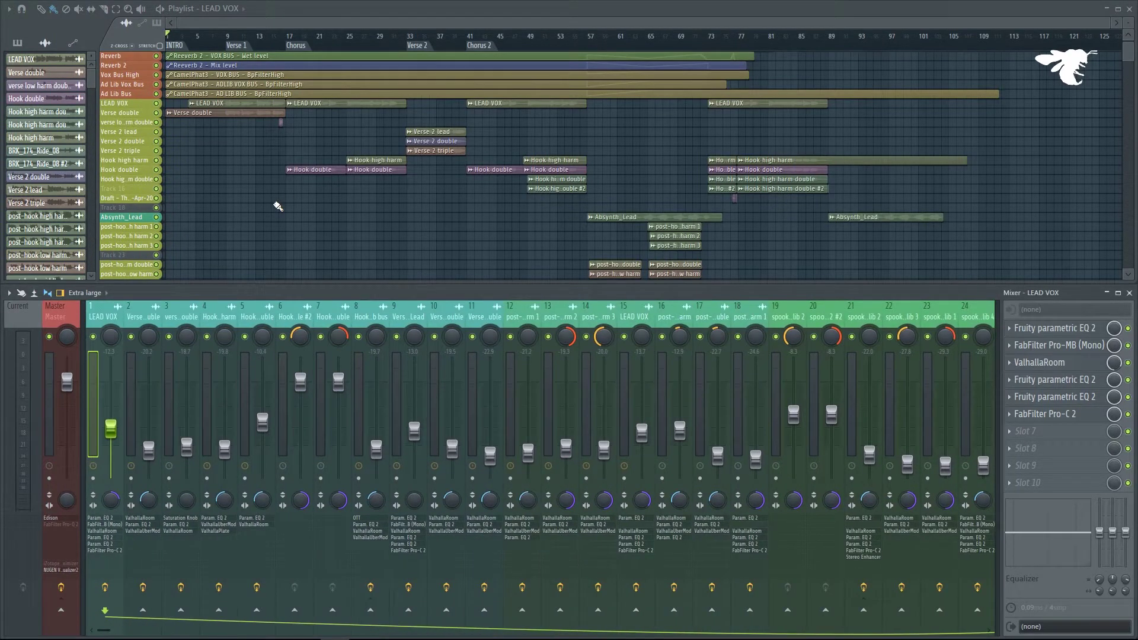
Switch to Winamp and play River ALD Draft, adjusting the playback volume.
left_click(189, 639)
left_click_drag(569, 158, 1022, 93)
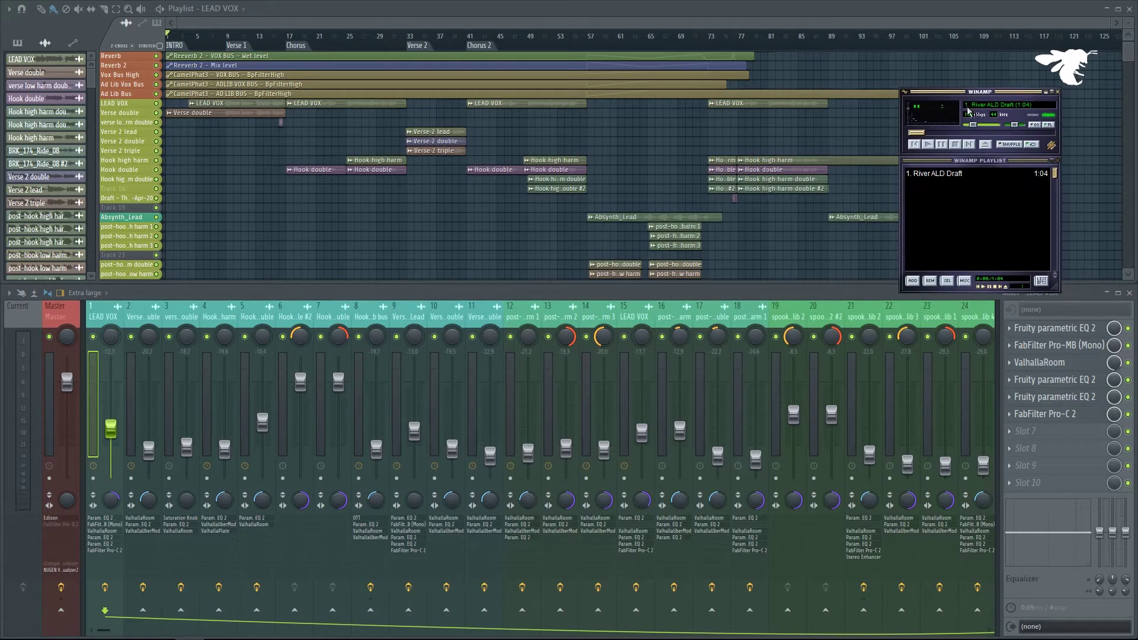
left_click(929, 145)
left_click_drag(973, 125, 980, 128)
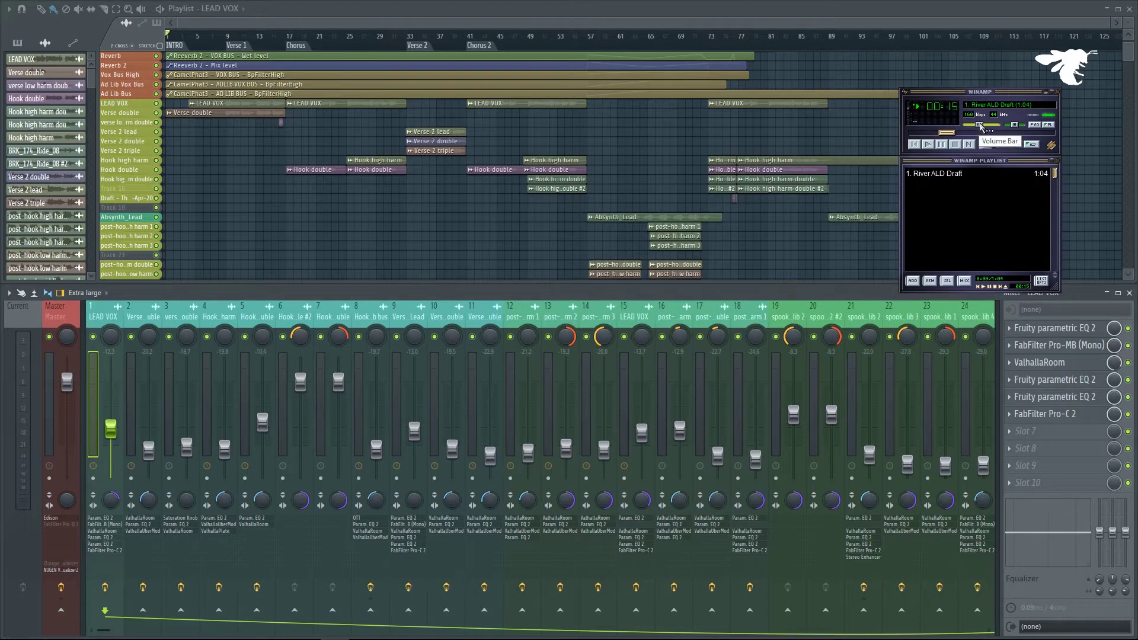
left_click_drag(981, 126, 976, 127)
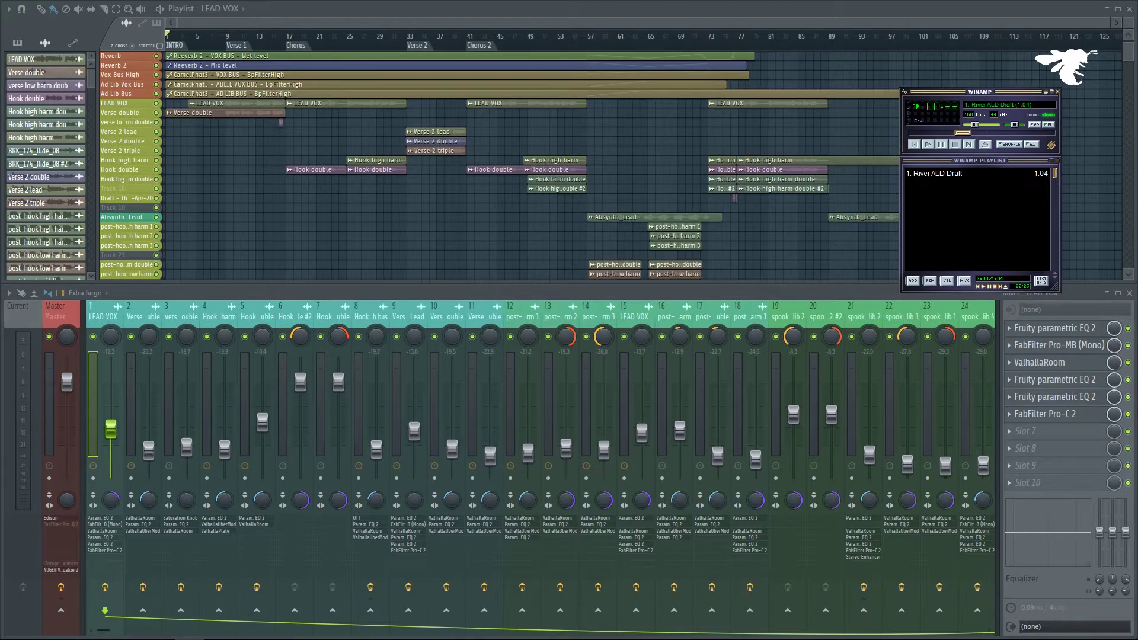
Add Draft - You'll Finish Last VOX v03 to the Winamp playlist and play it instead of the current track.
left_click_drag(1, 261, 975, 232)
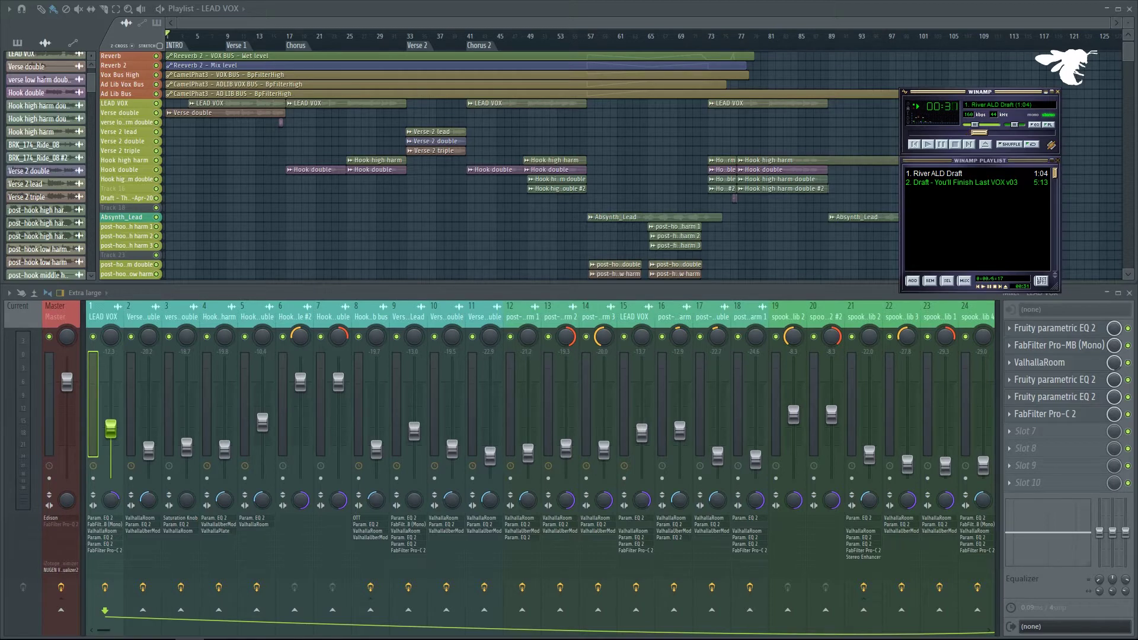
left_click(945, 146)
left_click(962, 184)
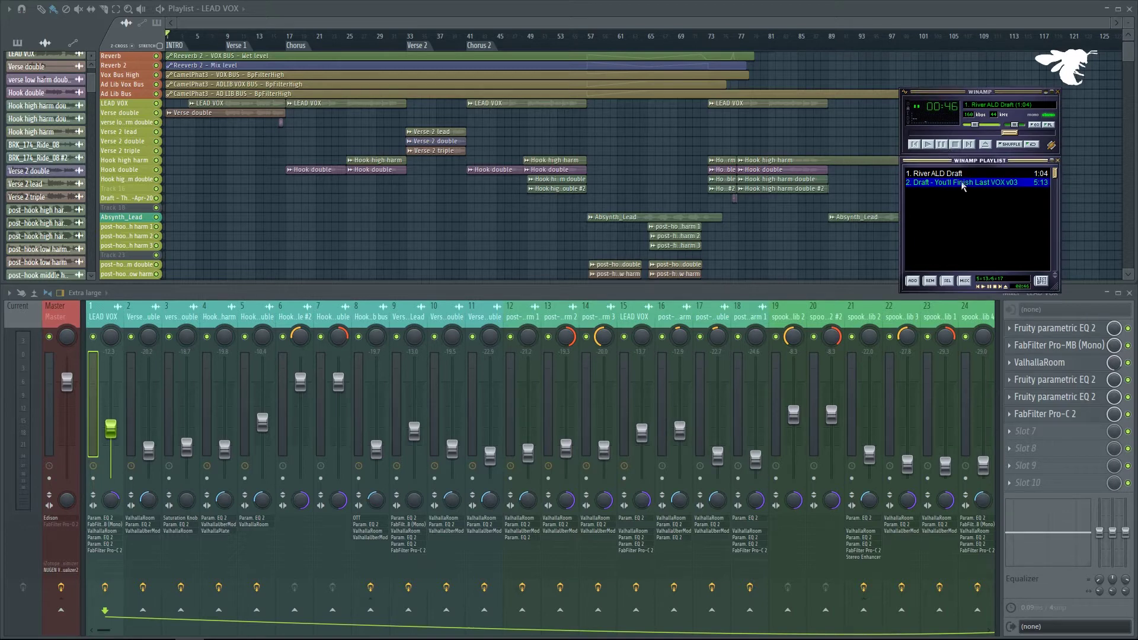
double_click(962, 184)
scroll(948, 135, "down", 3)
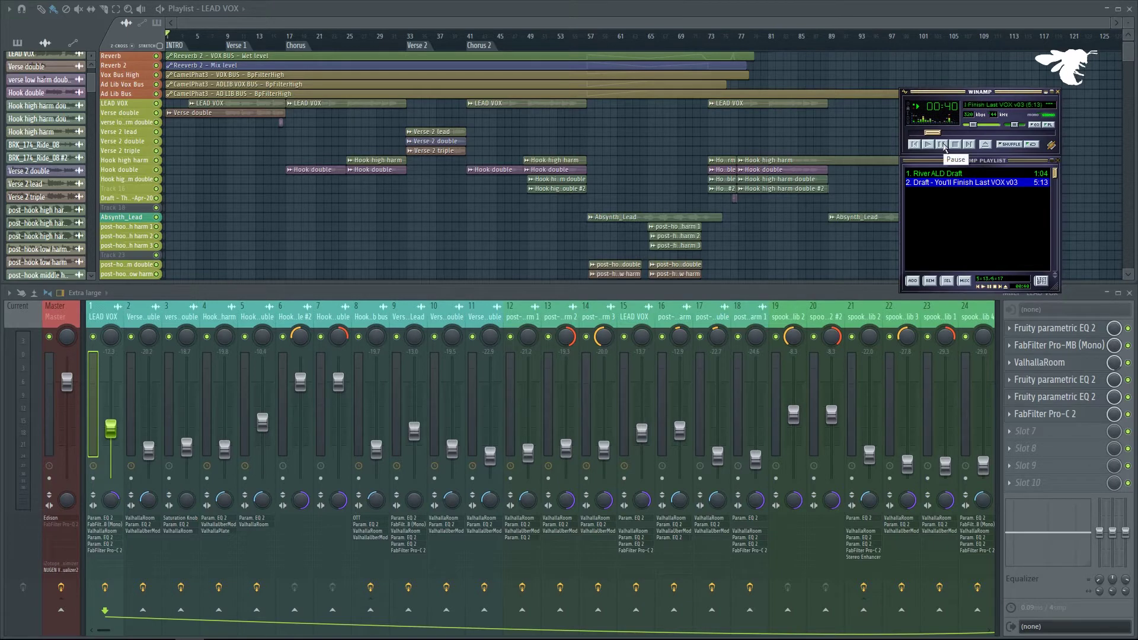
Close Winamp and listen to the FL Studio arrangement from the Chorus marker.
left_click(1058, 92)
left_click(289, 38)
key("space")
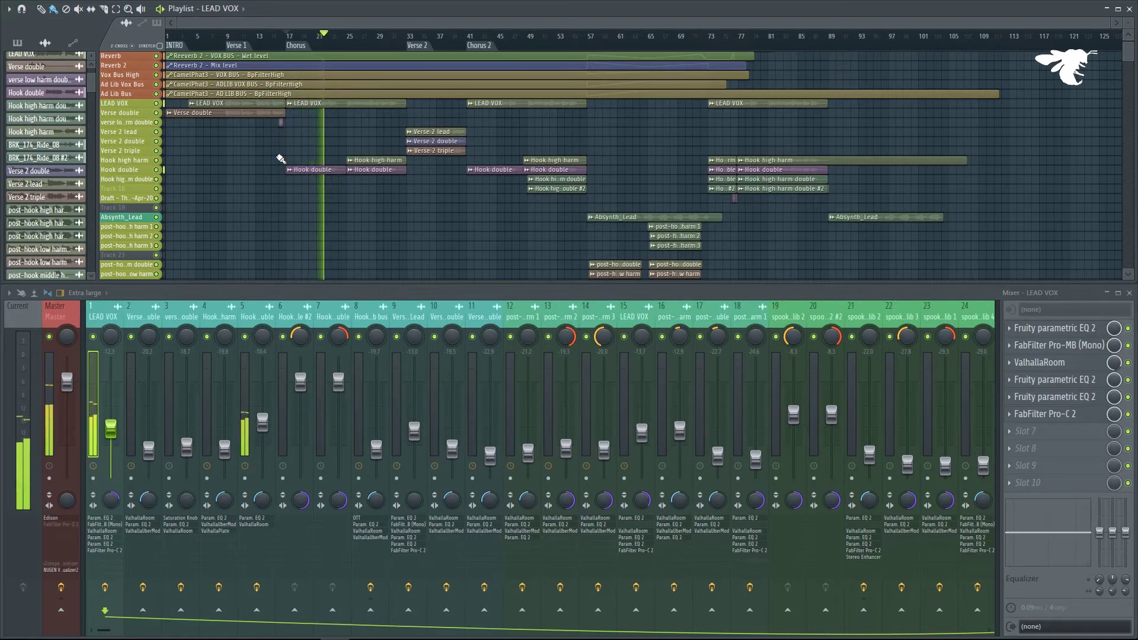
key("space")
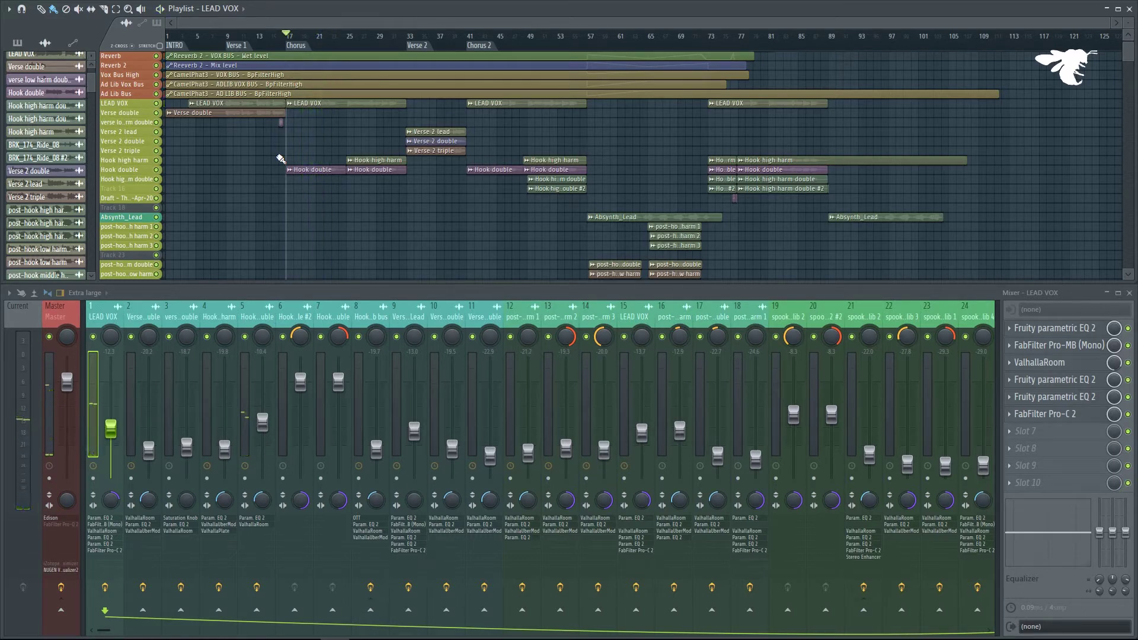
Isolate the Percs_001, Percs_002 and Percs_003 playlist tracks and play them together from Chorus 2.
left_click(172, 36)
left_click_drag(1130, 52, 1132, 77)
scroll(677, 73, "up", 6)
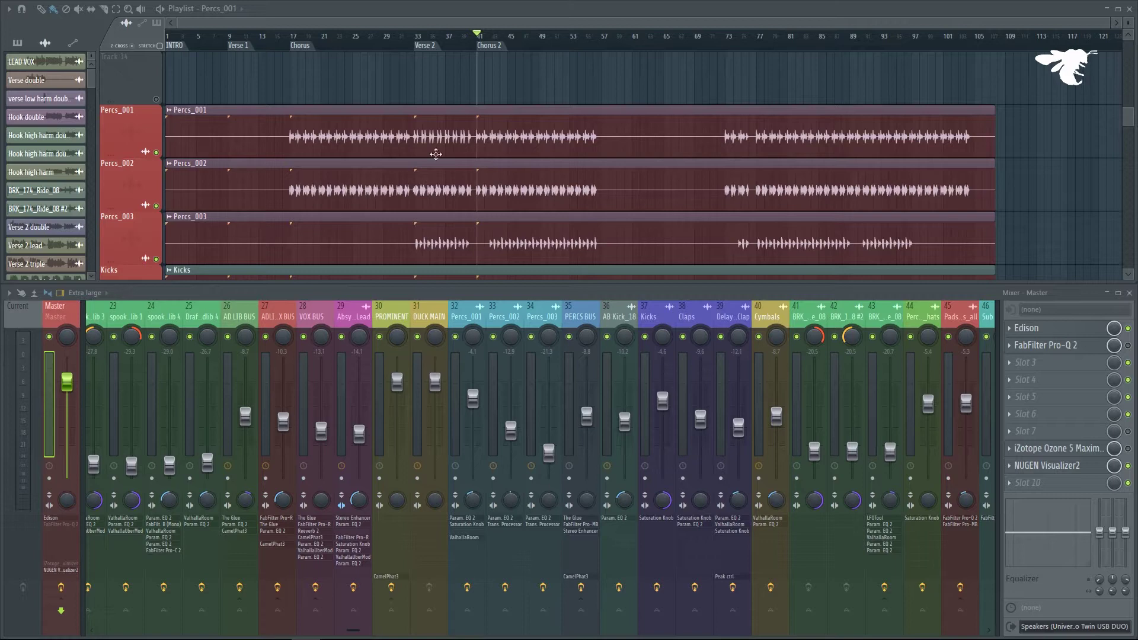
scroll(524, 152, "up", 5)
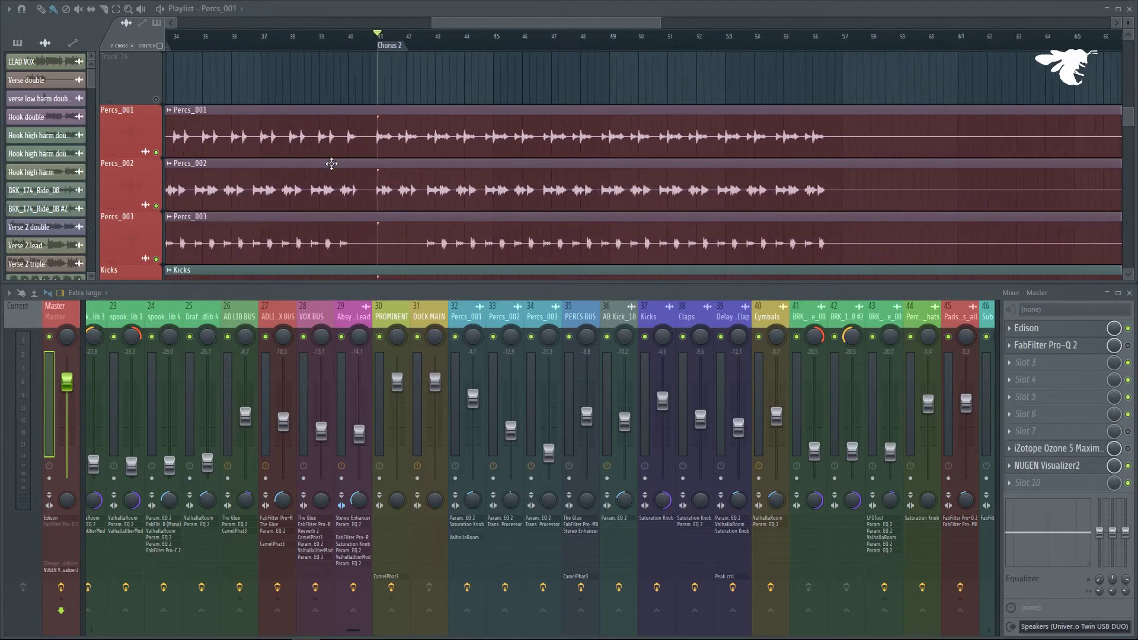
right_click(157, 152)
left_click(157, 206)
left_click(156, 259)
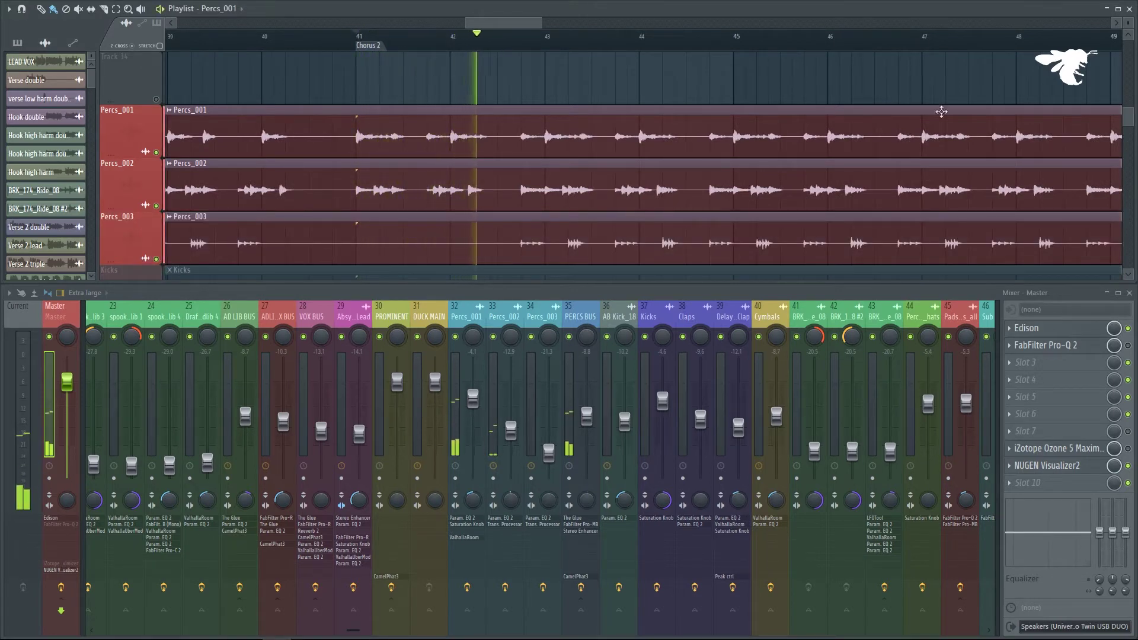
scroll(624, 132, "down", 1)
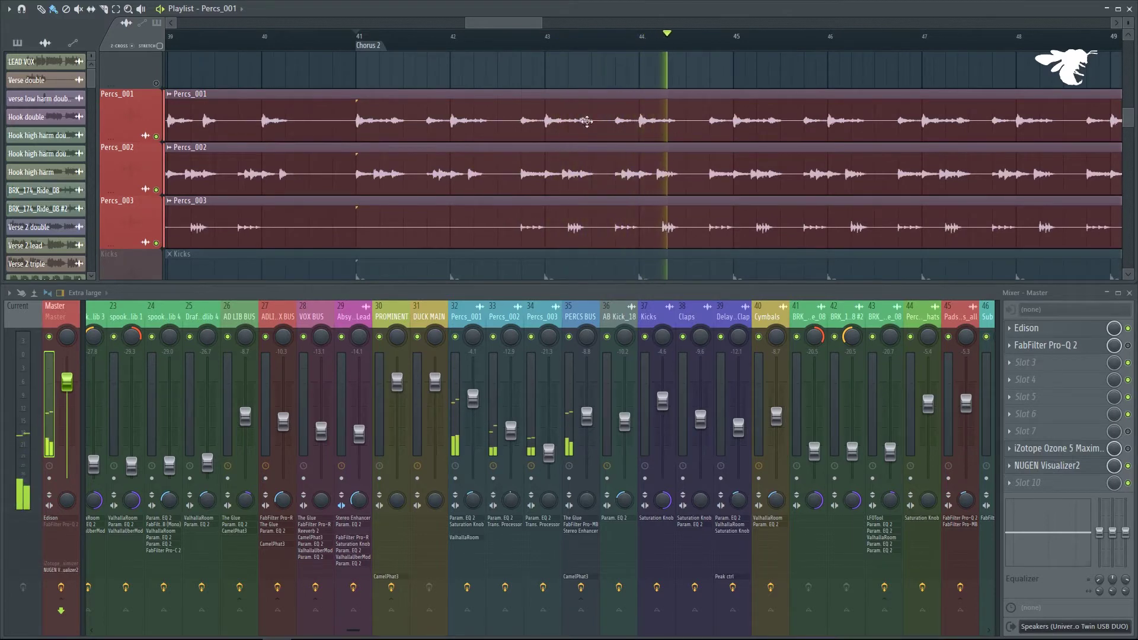
Listen to Percs_001, Percs_002 and Percs_003 individually, then together, and stop playback.
left_click_drag(156, 243, 156, 198)
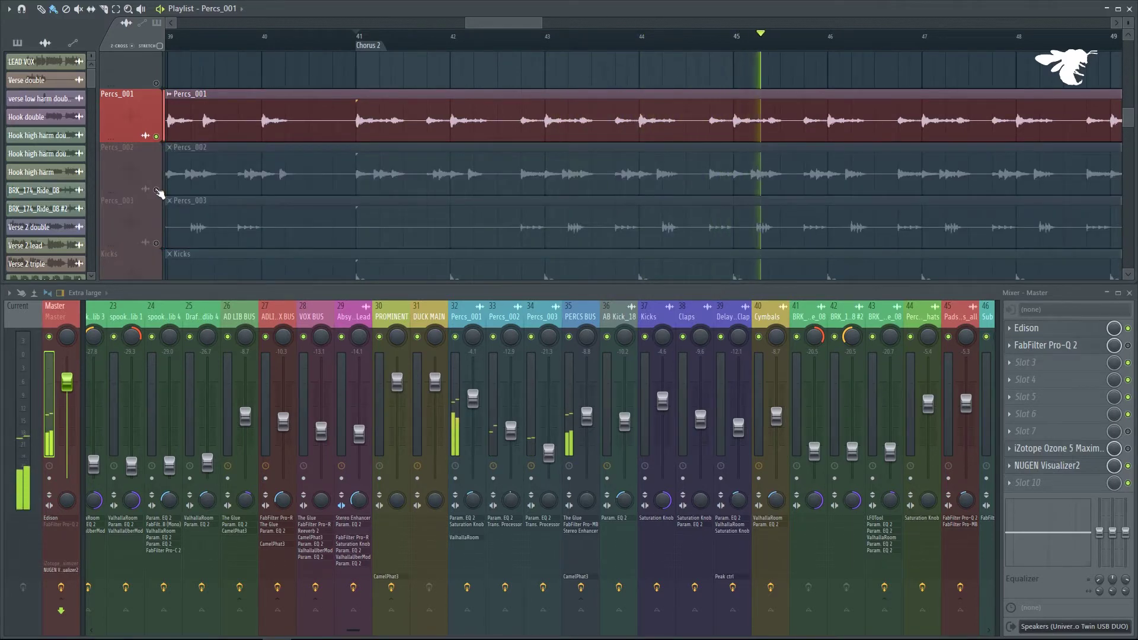
right_click(156, 190)
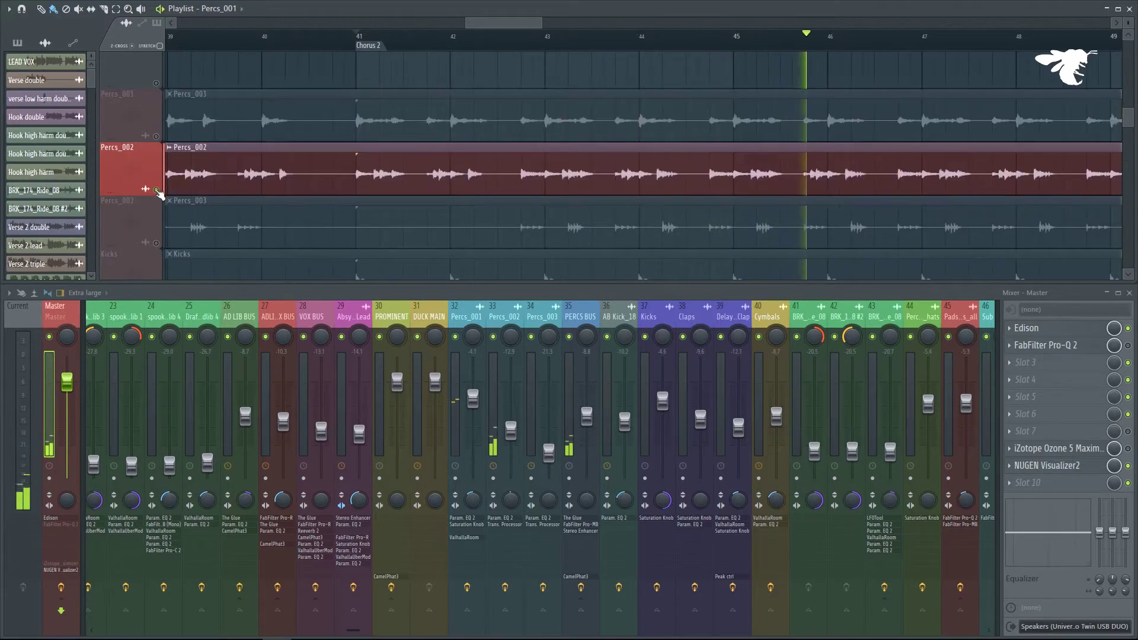
right_click(157, 244)
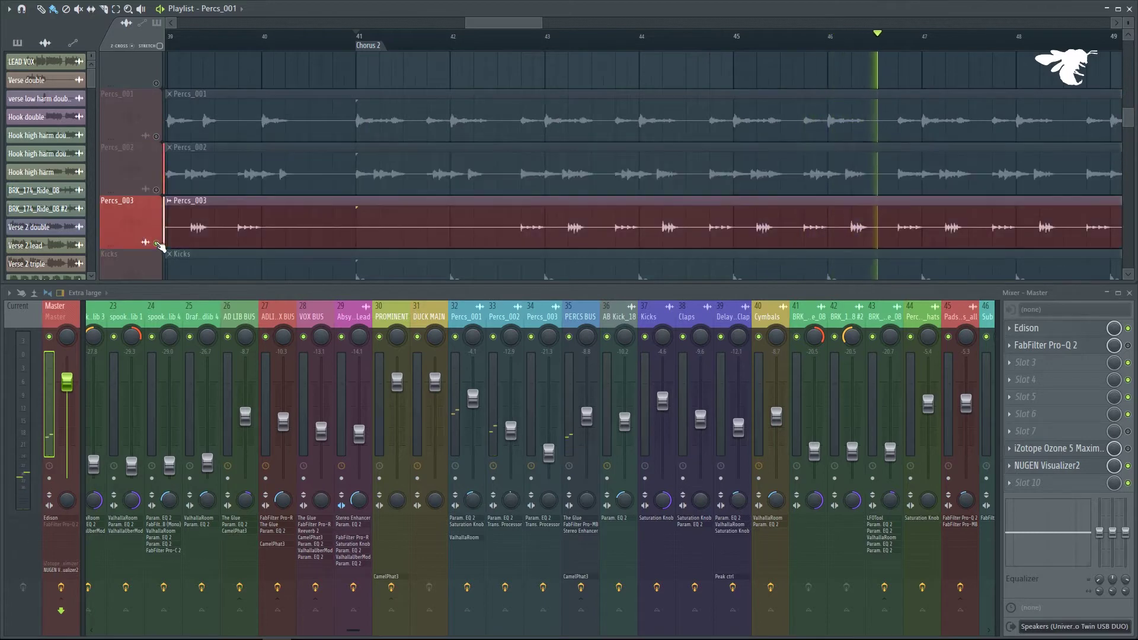
left_click(156, 191)
left_click(156, 136)
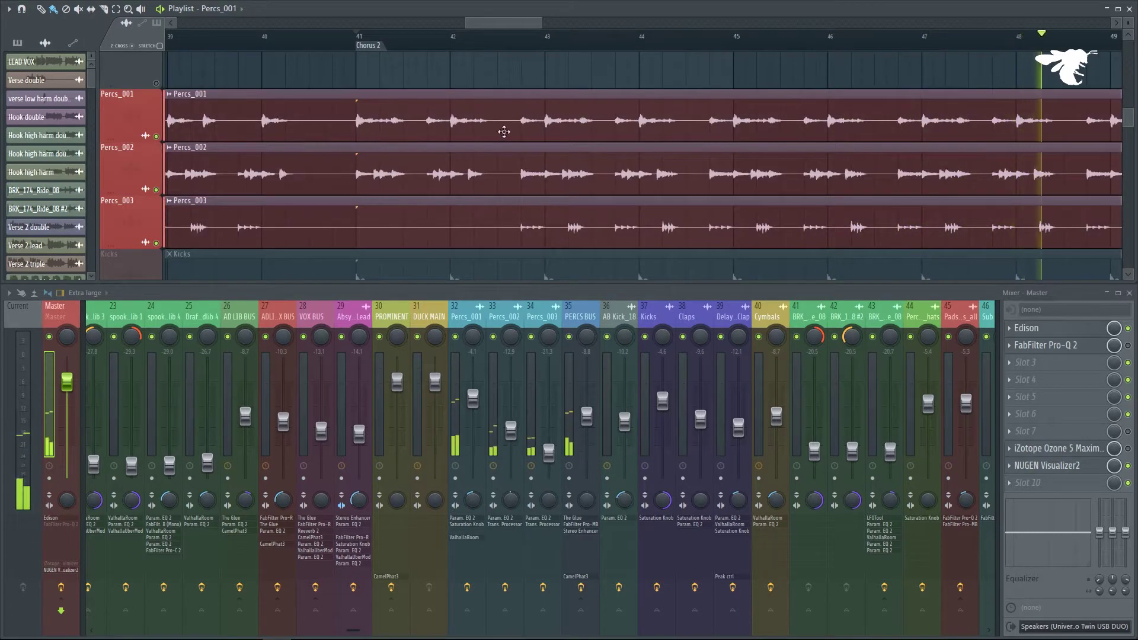
scroll(623, 107, "down", 2)
key("space")
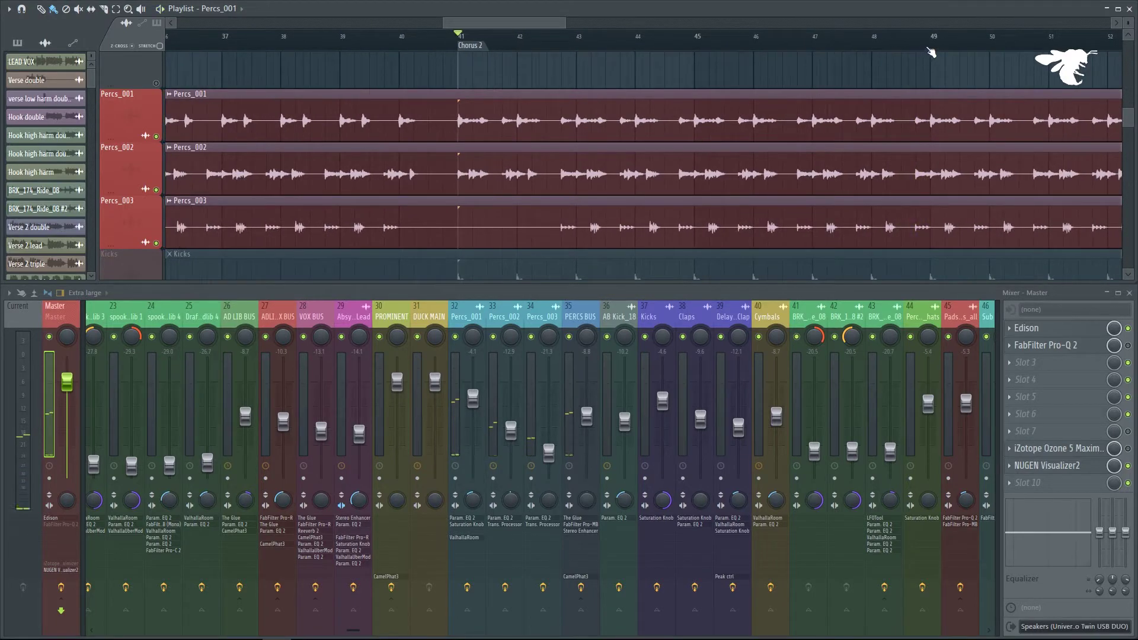
Inspect the effect chains on the Percs_001, Percs_002 and Percs_003 mixer tracks, including the Fruity parametric EQ 2 curve on Percs_003.
scroll(633, 130, "up", 2)
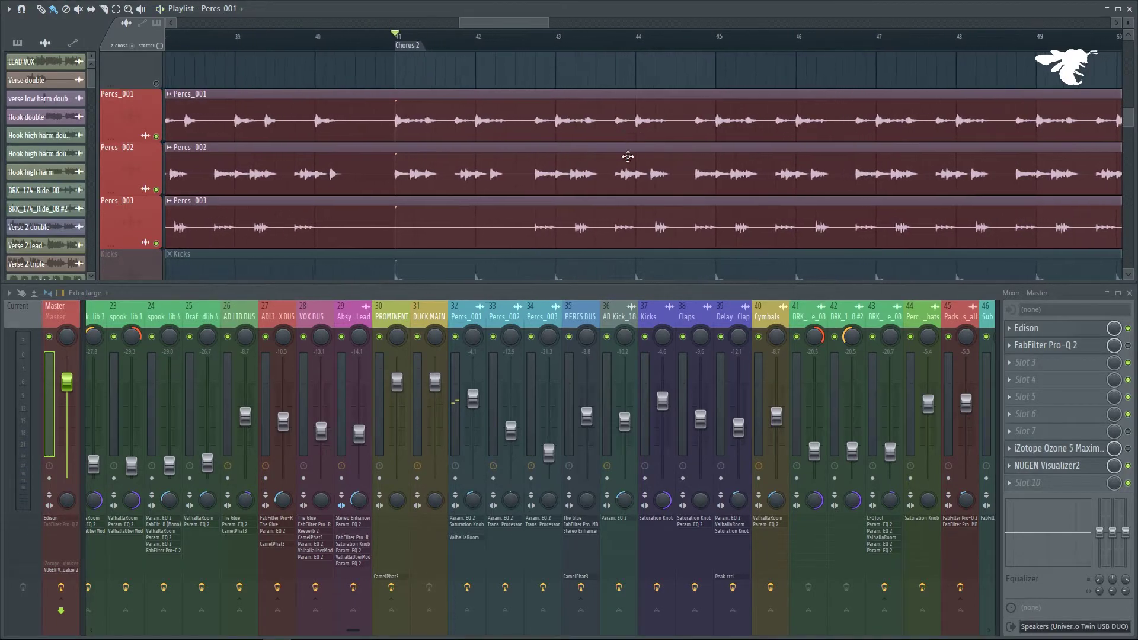
left_click(474, 312)
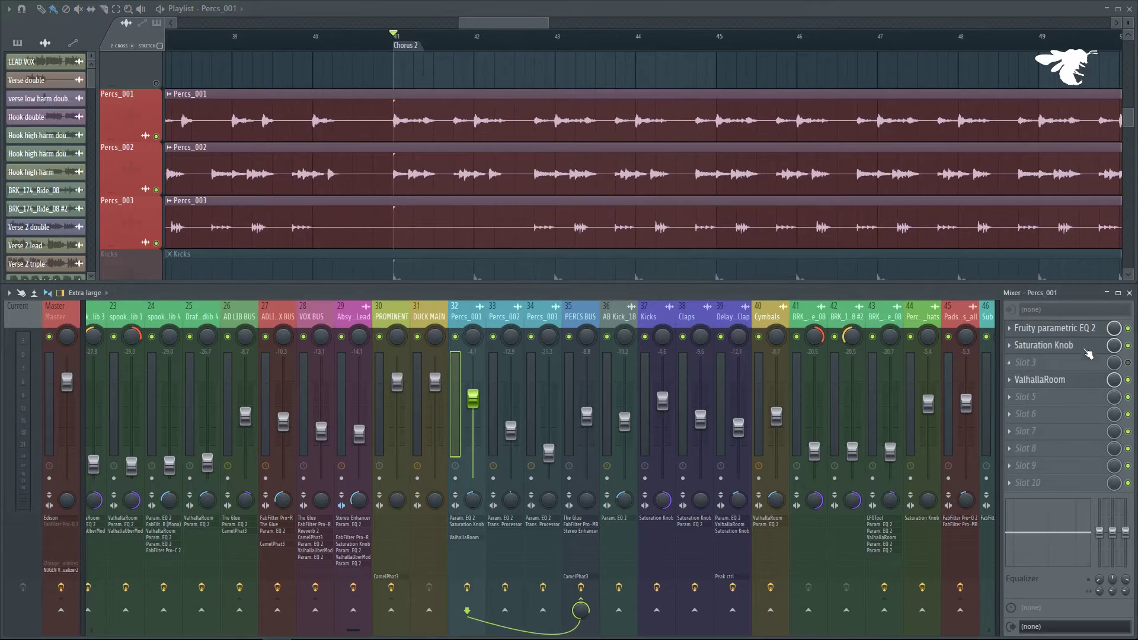
left_click(504, 312)
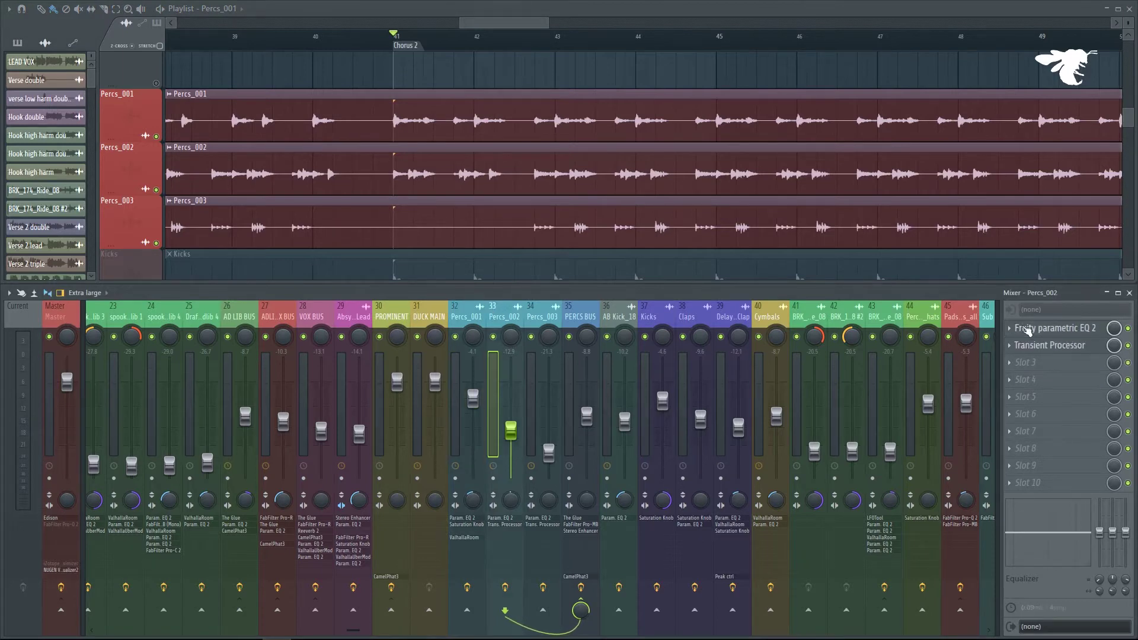
left_click(552, 316)
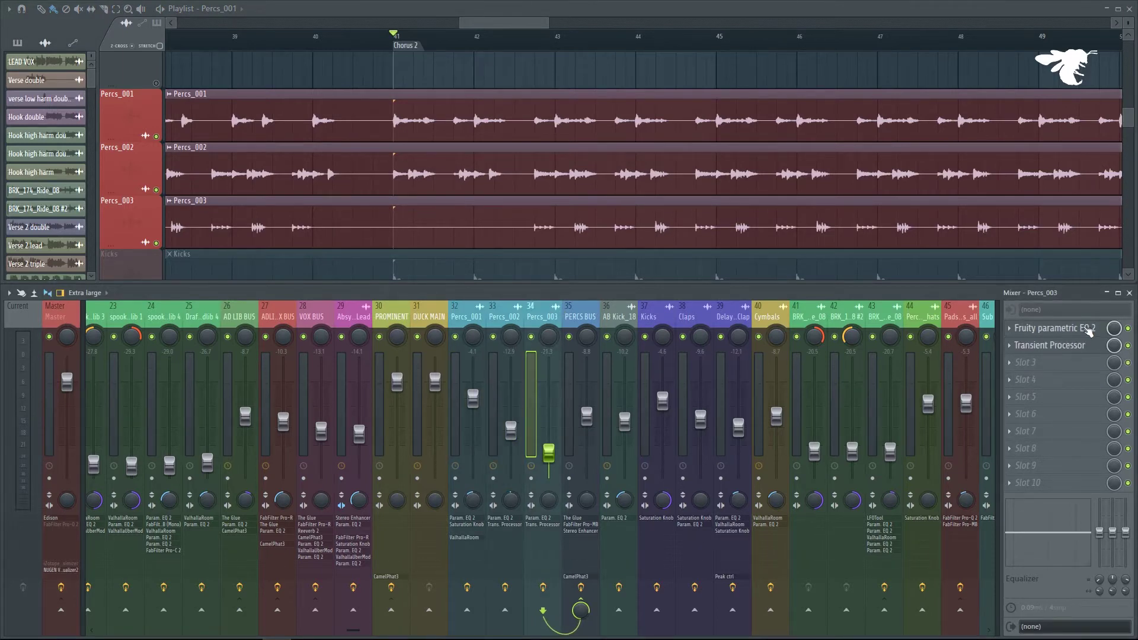
left_click(1047, 329)
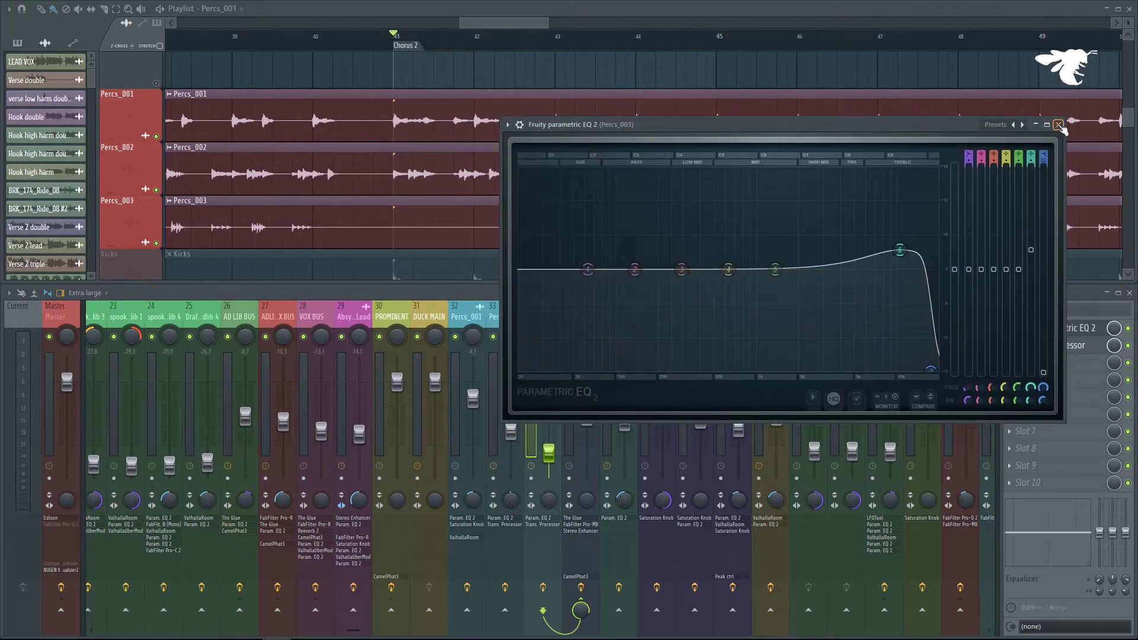
left_click(1059, 125)
Examine FabFilter Pro-MB on the PERCS BUS, including its band settings and side-chain input connection.
left_click(574, 311)
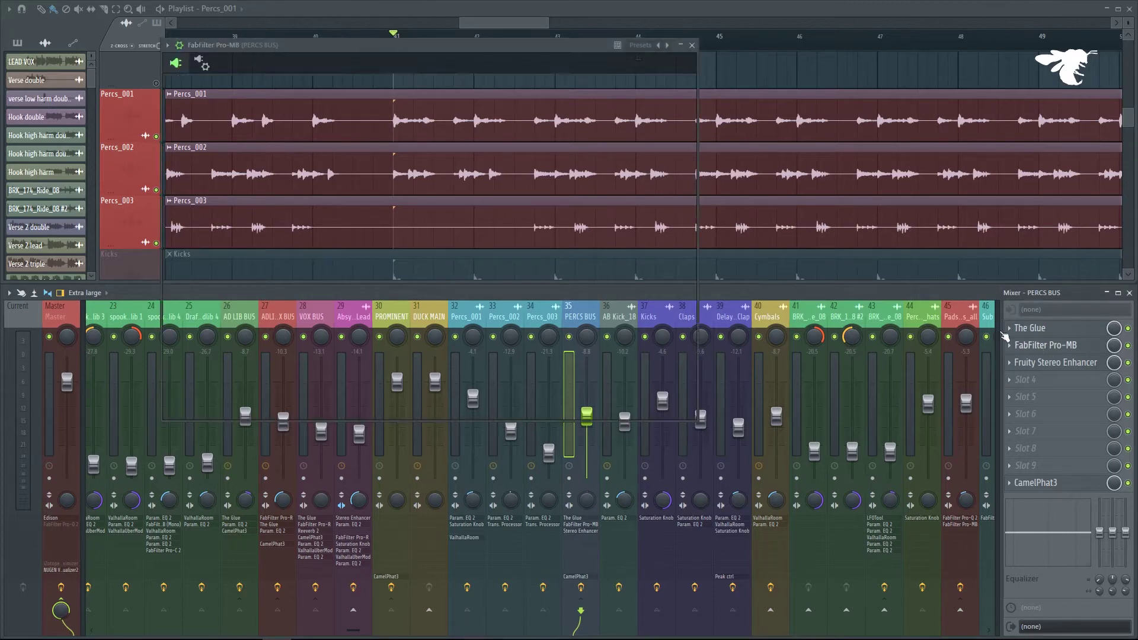
left_click(1030, 346)
left_click_drag(505, 84, 780, 108)
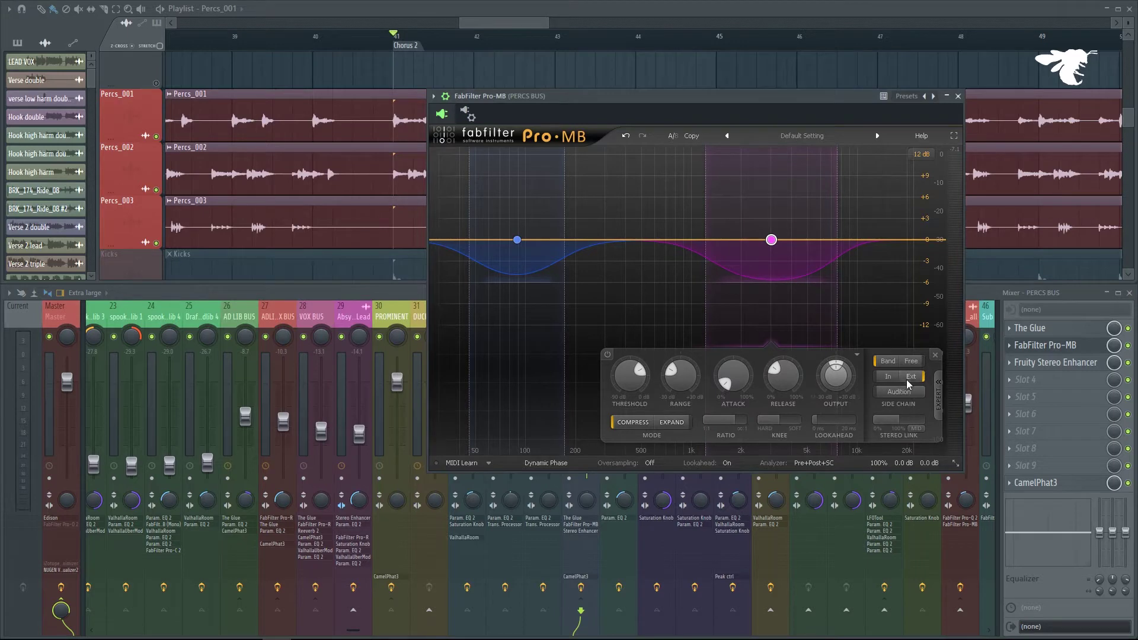
left_click(474, 115)
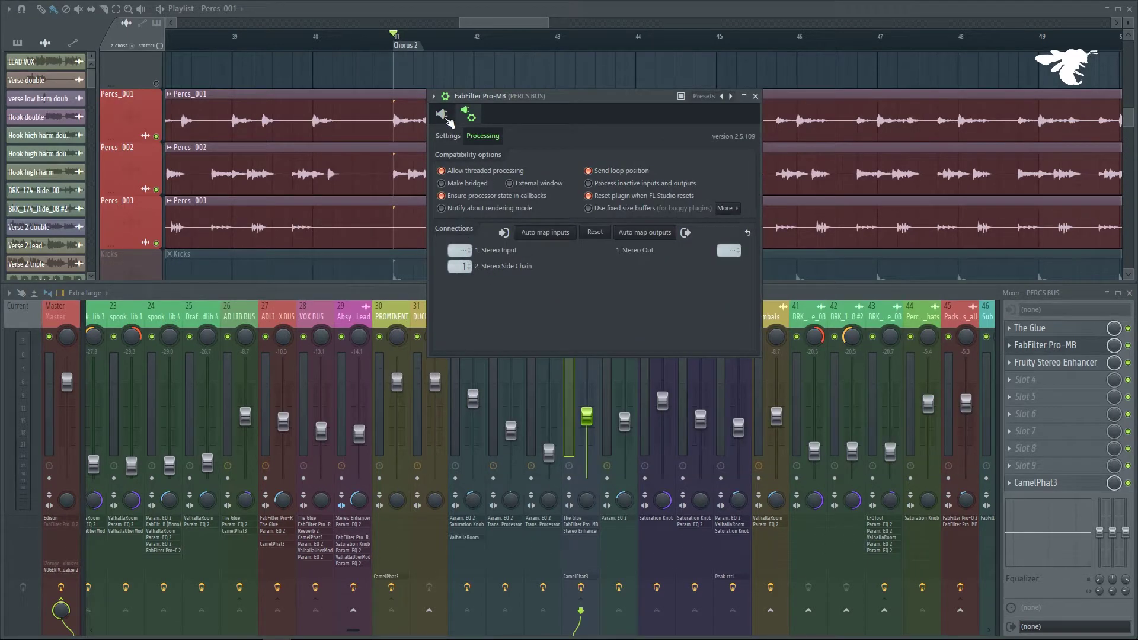
left_click(447, 118)
left_click_drag(907, 98, 932, 119)
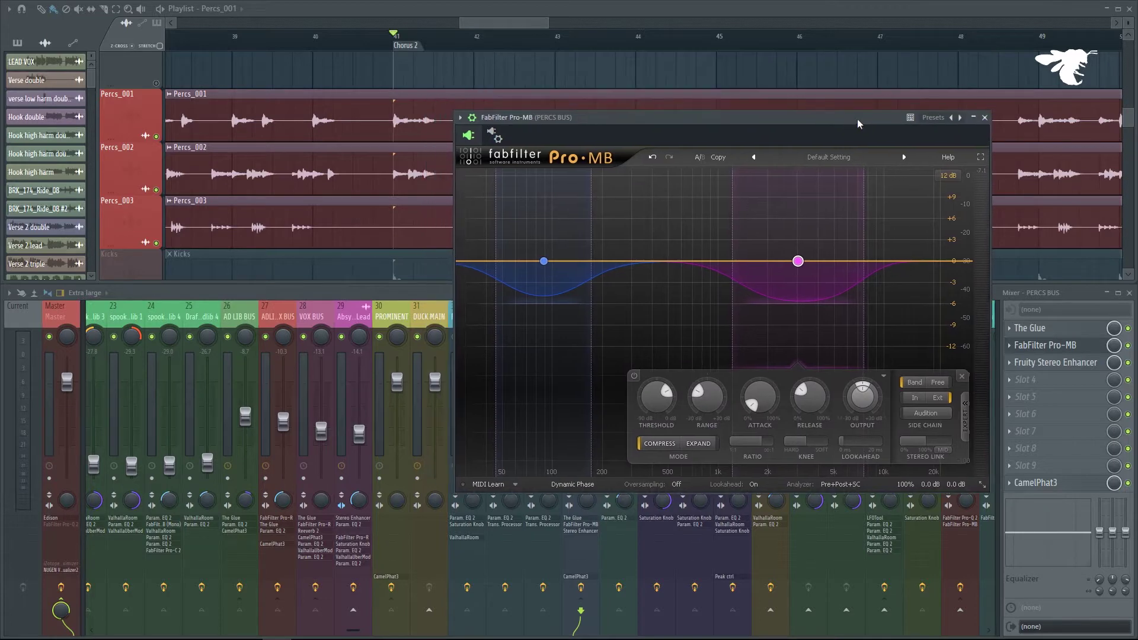
left_click(983, 117)
Bypass Fruity Stereo Enhancer on the PERCS BUS during playback and open NUGEN Visualizer2 on the Master to check the stereo image.
left_click(1061, 363)
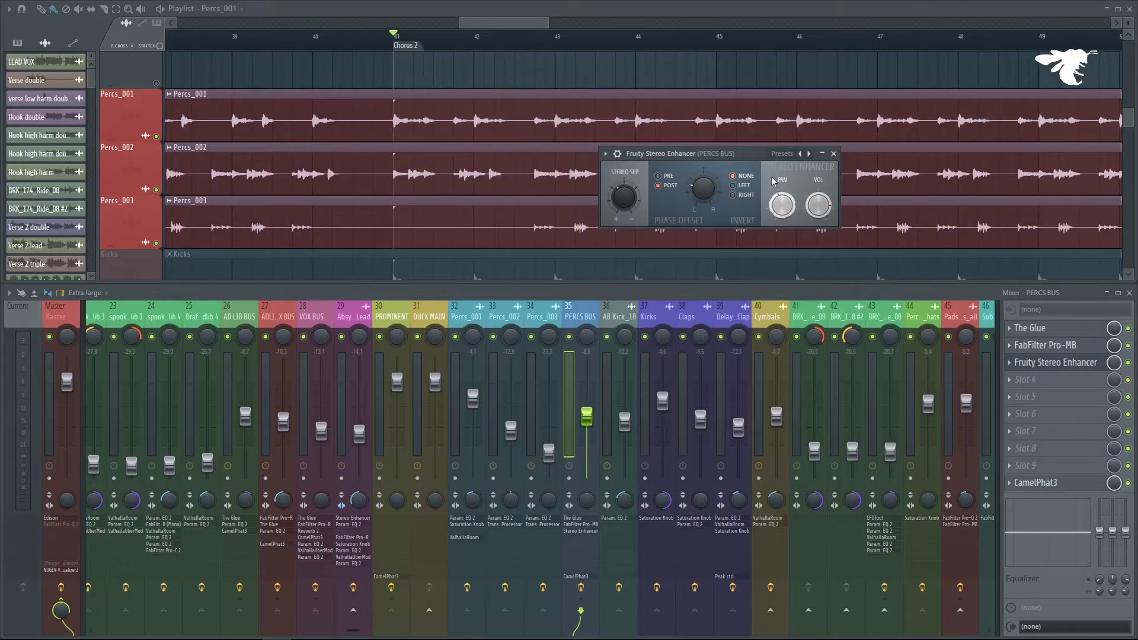
key("space")
left_click(1128, 363)
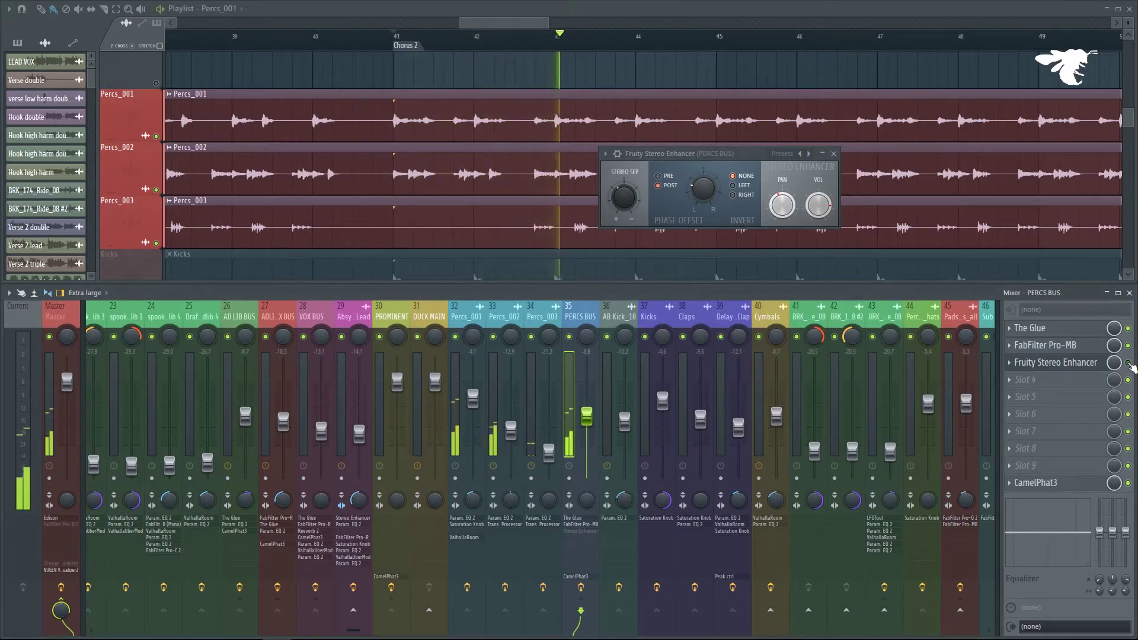
key("Home")
left_click(1047, 468)
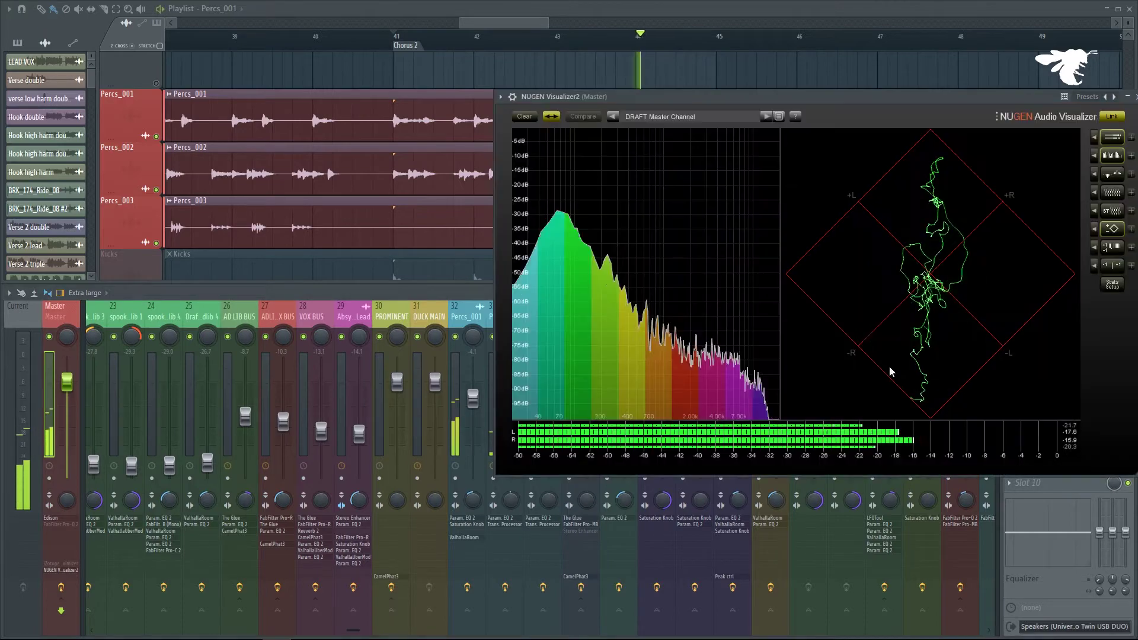
Compare the percussion's stereo image in NUGEN Visualizer2 with Fruity Stereo Enhancer on the PERCS BUS off and on, and close both plugins.
left_click_drag(906, 108, 692, 240)
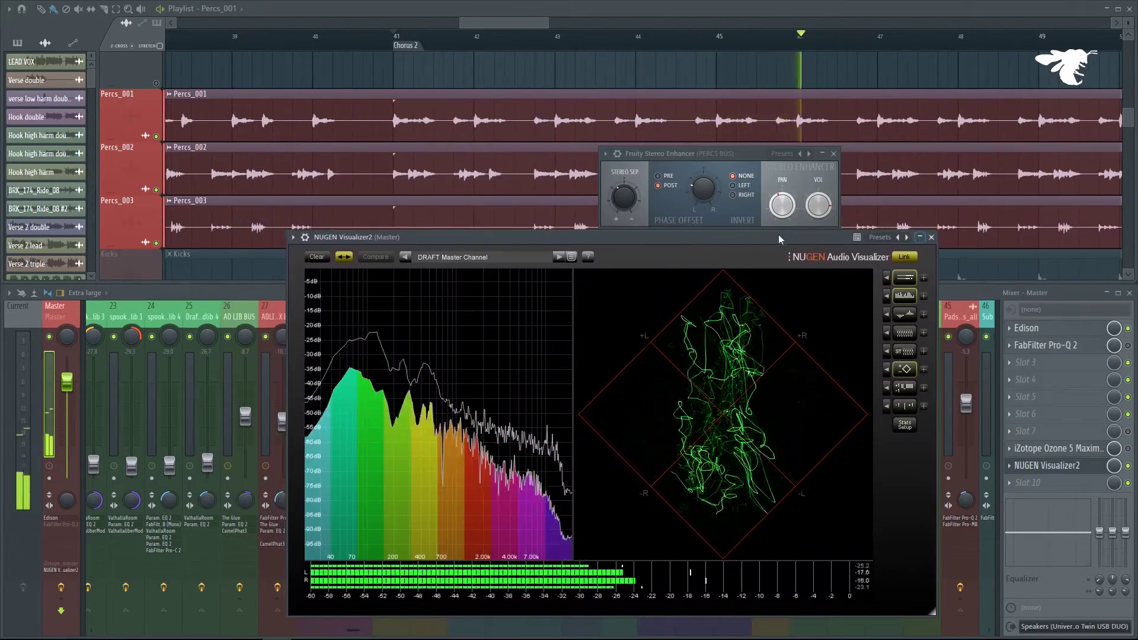
left_click_drag(778, 236, 582, 200)
left_click(776, 292)
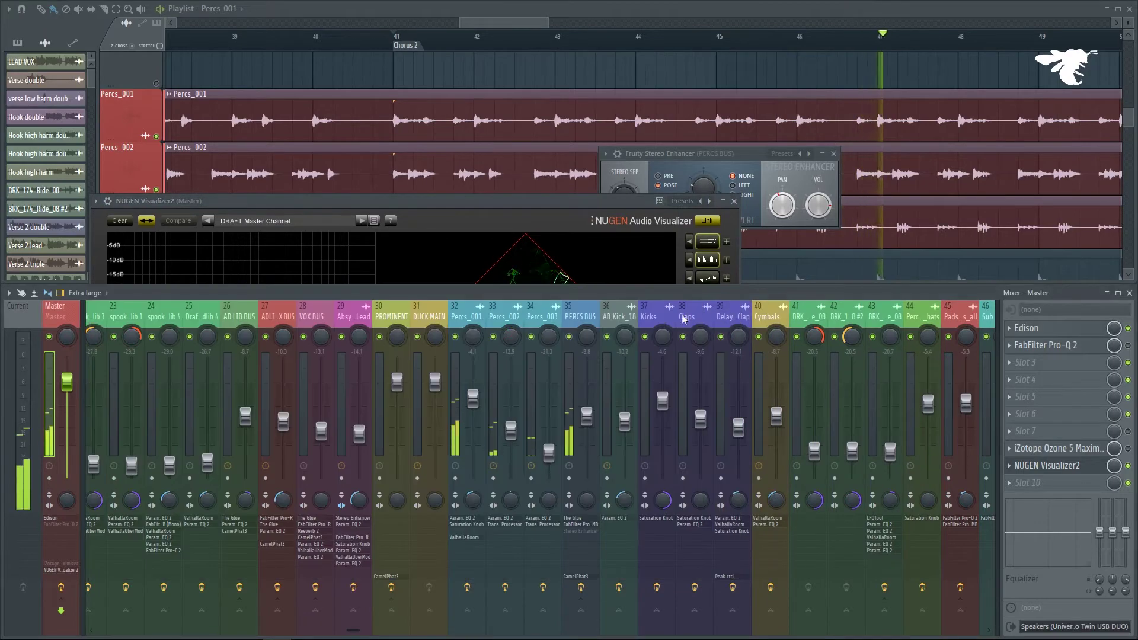
left_click(580, 316)
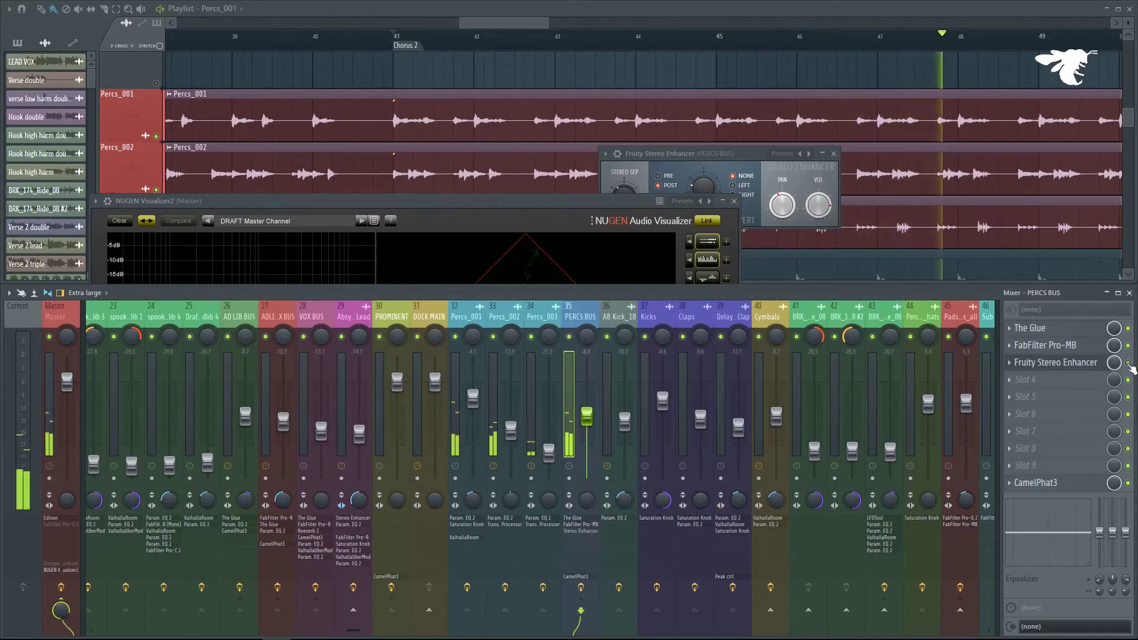
left_click(586, 201)
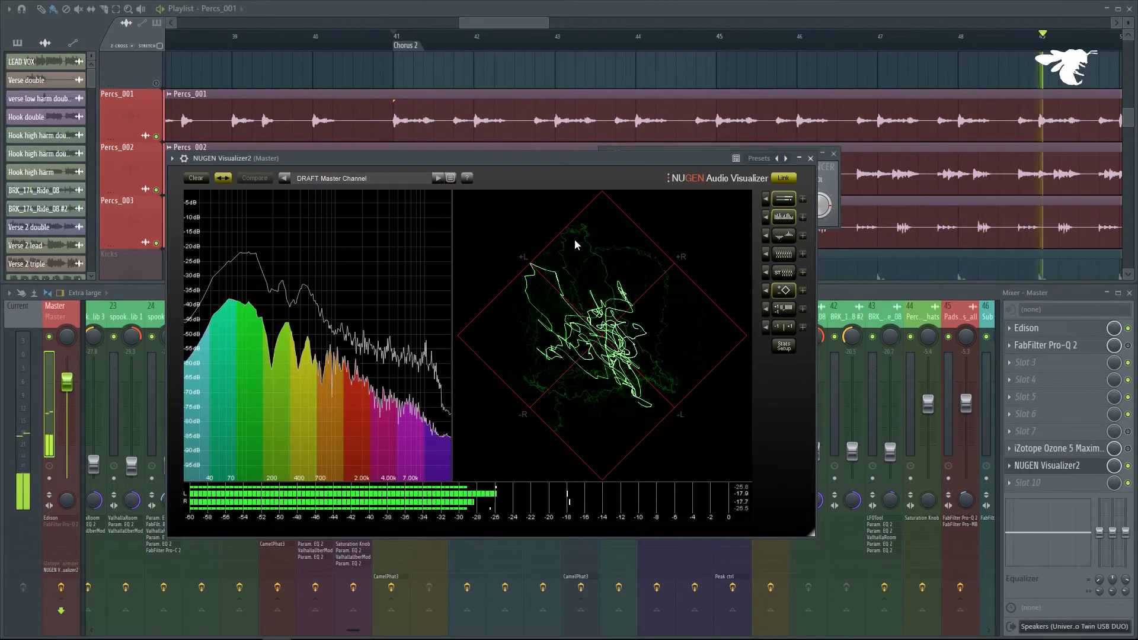
key("space")
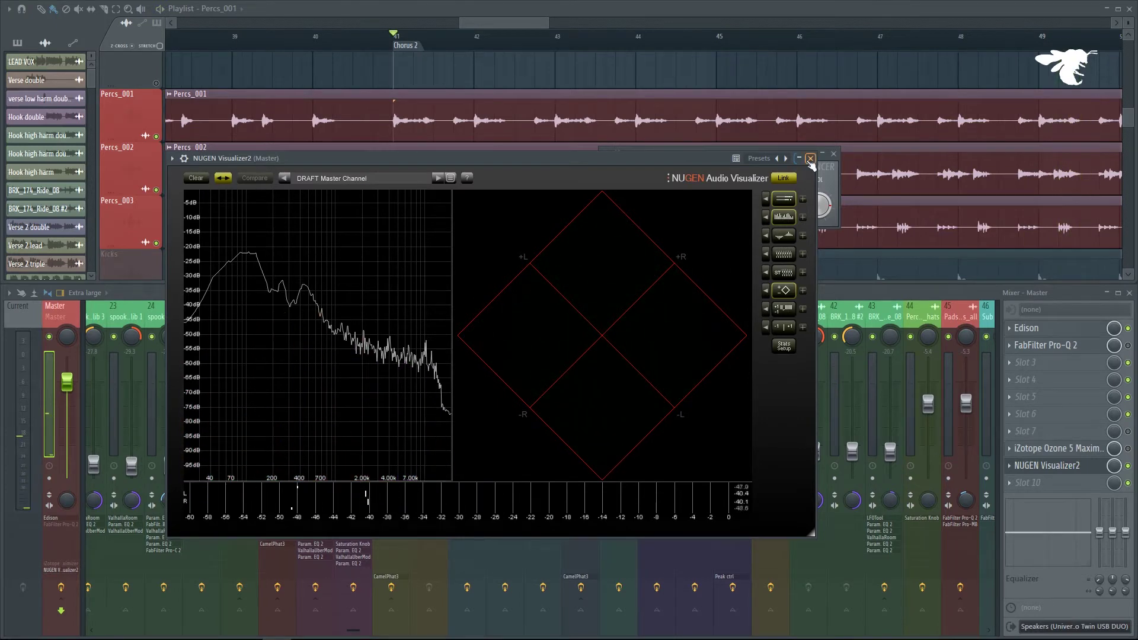
left_click(811, 159)
left_click(624, 131)
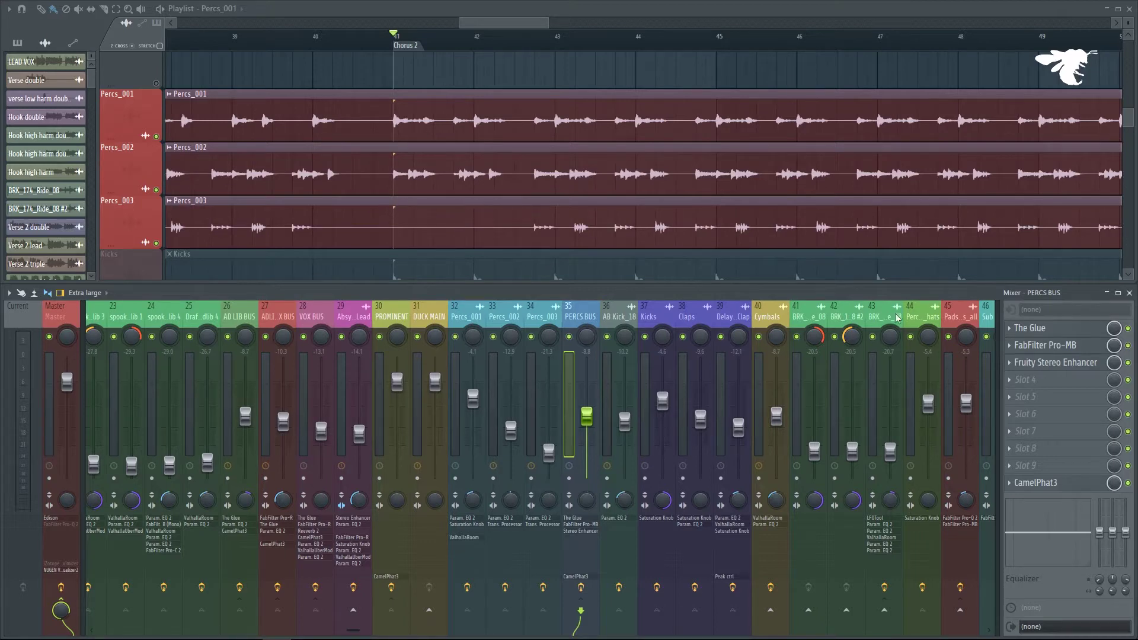
Open FabFilter Pro-MB on the PERCS BUS and enable the vocal tracks for playback over bars 41 to 49 from Chorus 2.
left_click(1050, 351)
left_click_drag(585, 117, 671, 147)
scroll(485, 177, "up", 3)
scroll(376, 204, "up", 5)
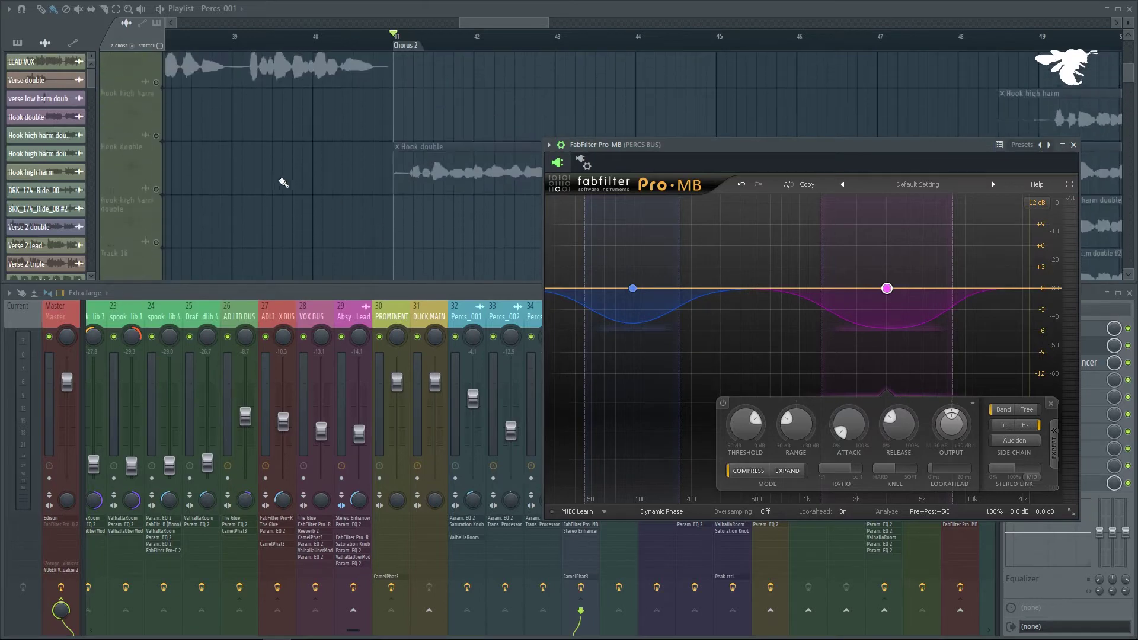
scroll(165, 190, "up", 6)
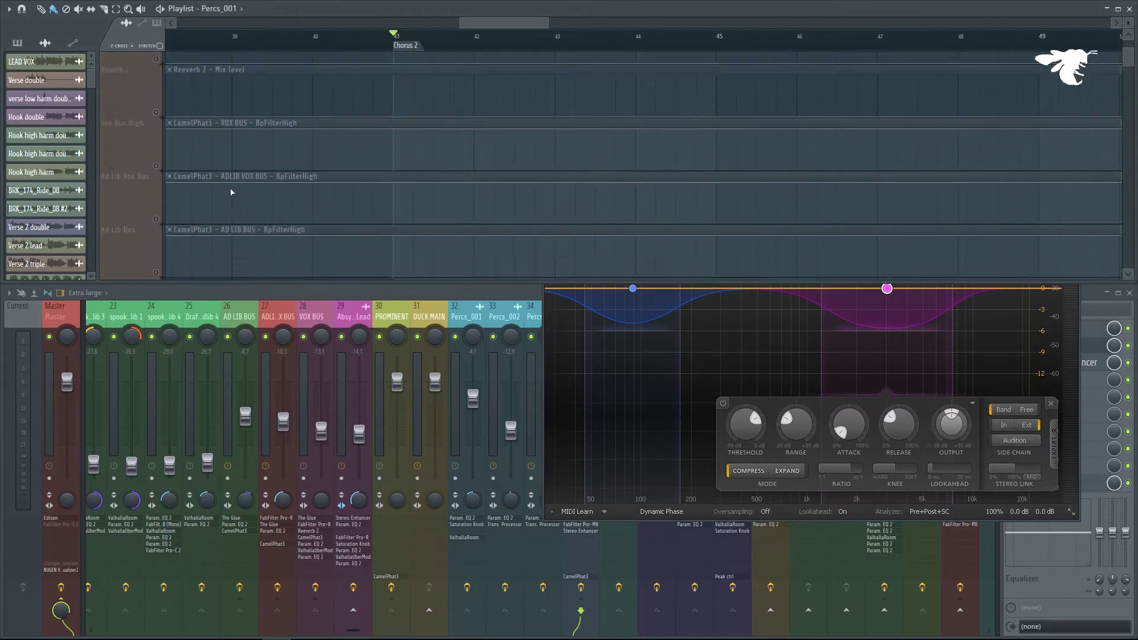
left_click_drag(160, 237, 492, 50)
left_click_drag(419, 42, 1045, 64)
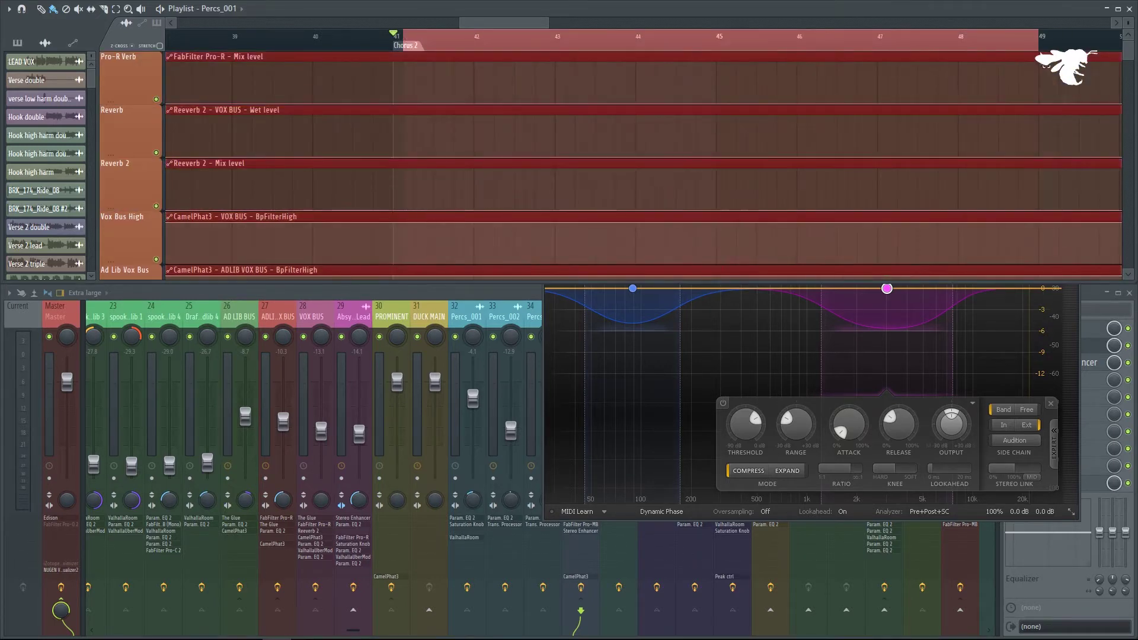
Audition the side-chain signal of Pro-MB's high band during playback and compare the percussion with Pro-MB bypassed and enabled.
left_click(1065, 332)
left_click_drag(924, 146, 709, 131)
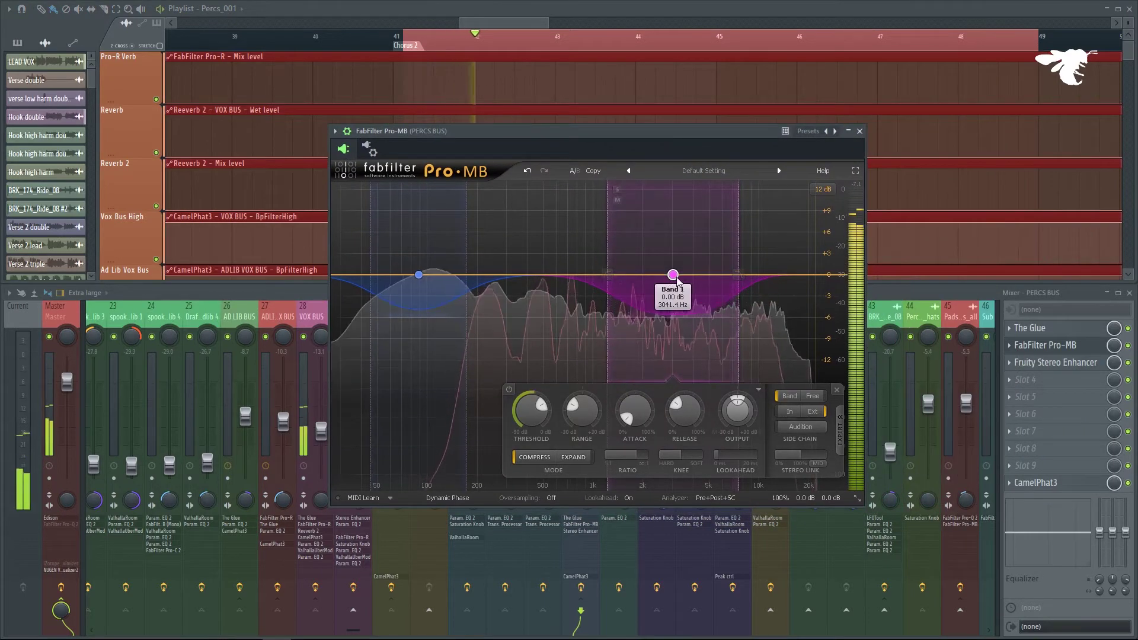
left_click(805, 426)
left_click(805, 427)
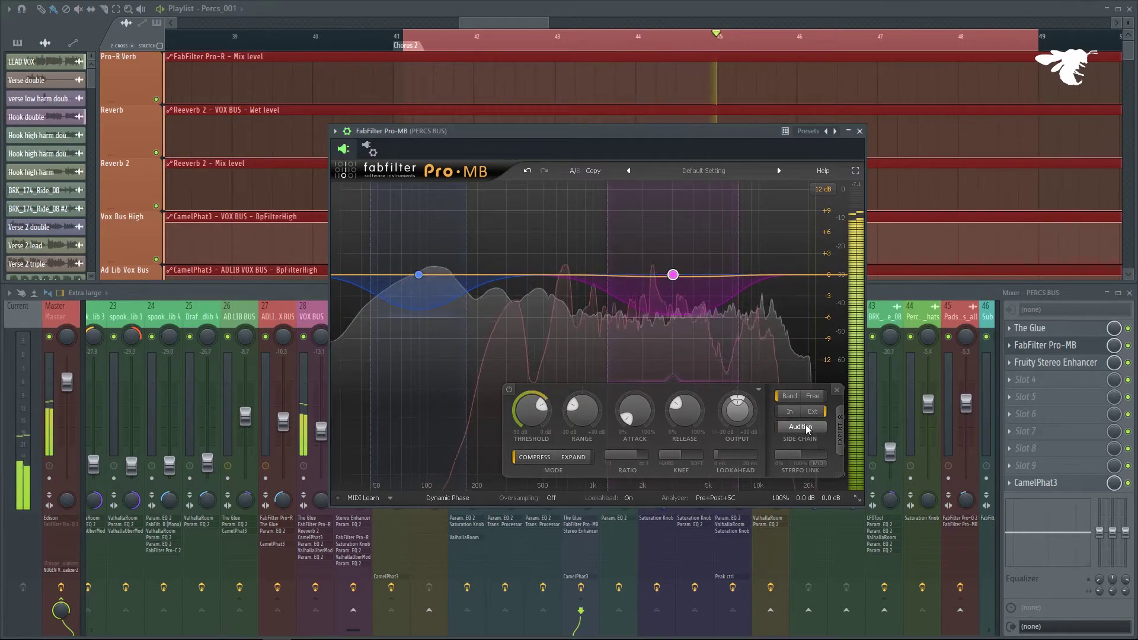
left_click(1128, 346)
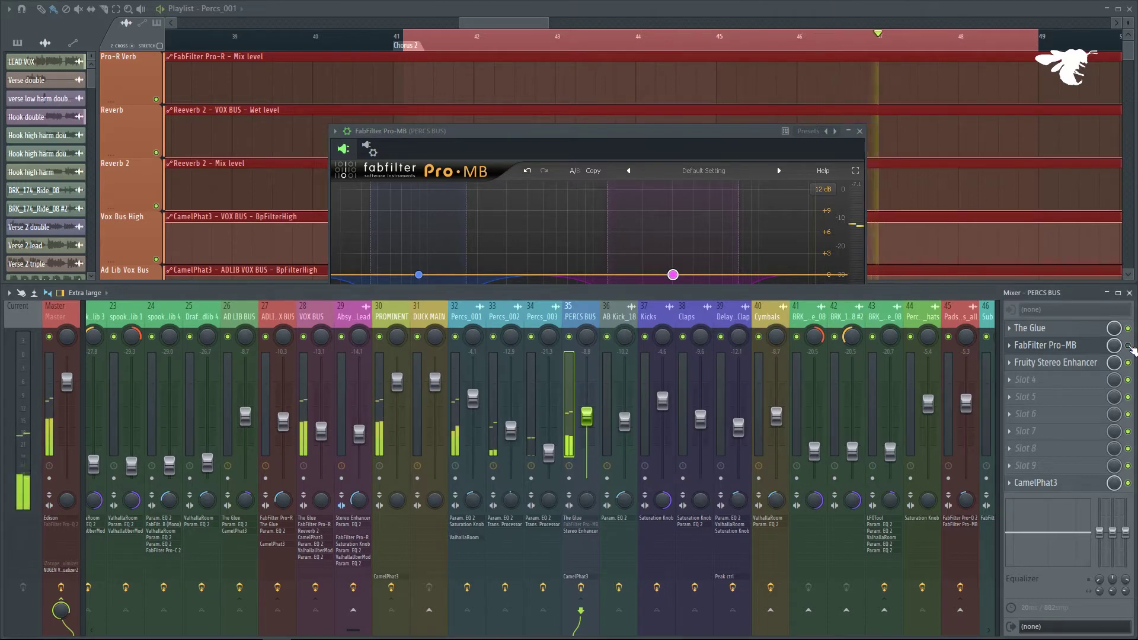
left_click(1128, 346)
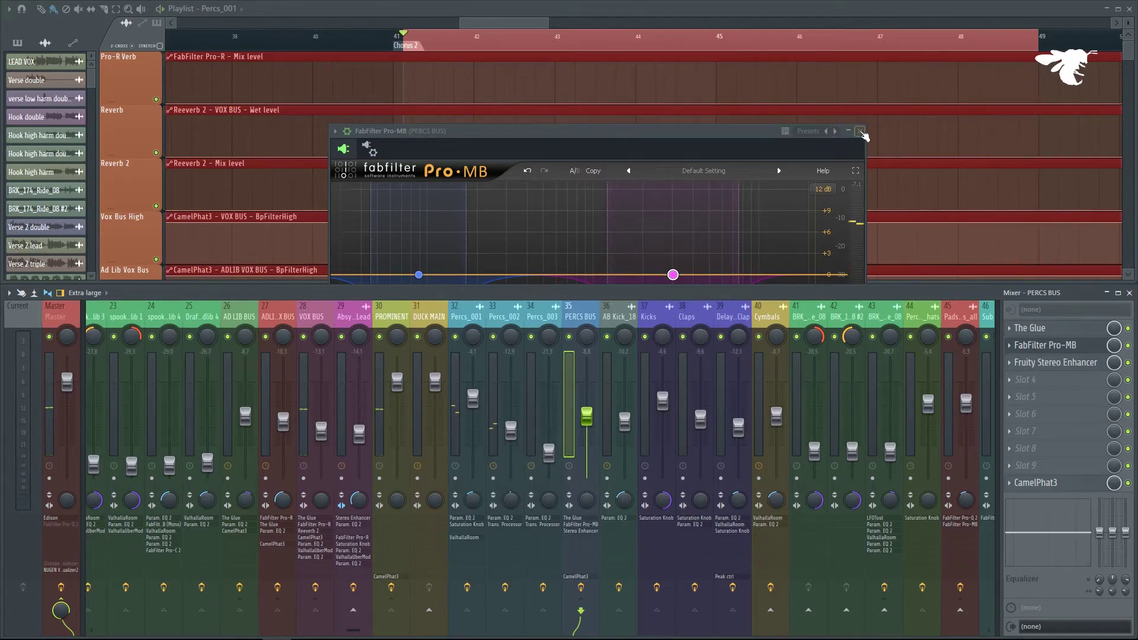
left_click(860, 131)
Clear the playlist time selection and isolate the Kicks and AB Kick_18 tracks.
scroll(557, 117, "down", 6)
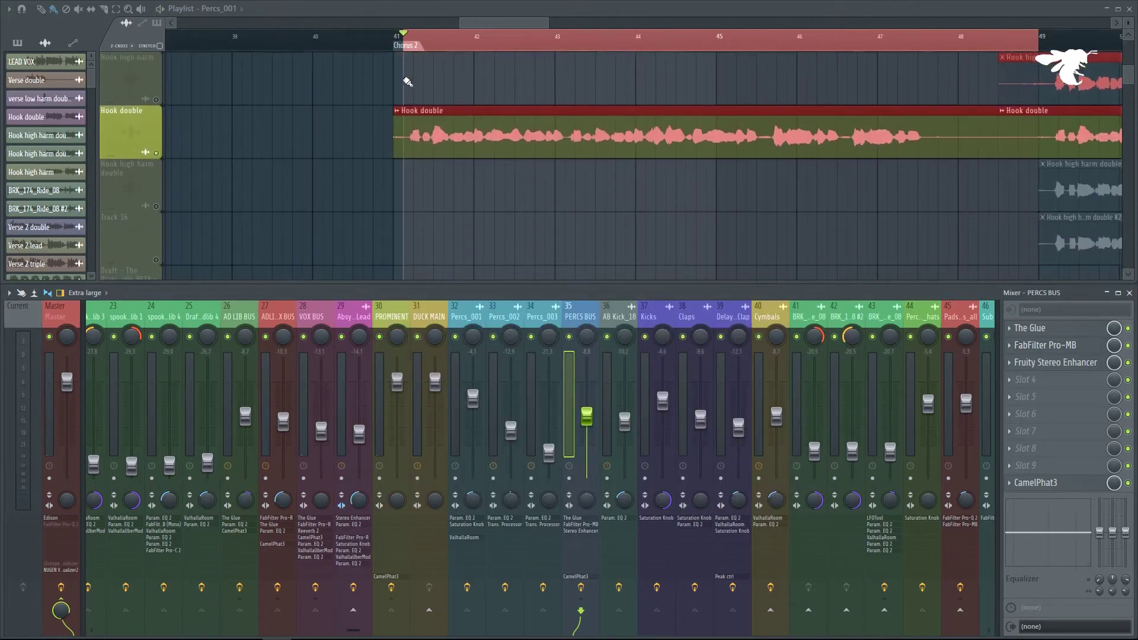
left_click(434, 44)
scroll(508, 145, "down", 5)
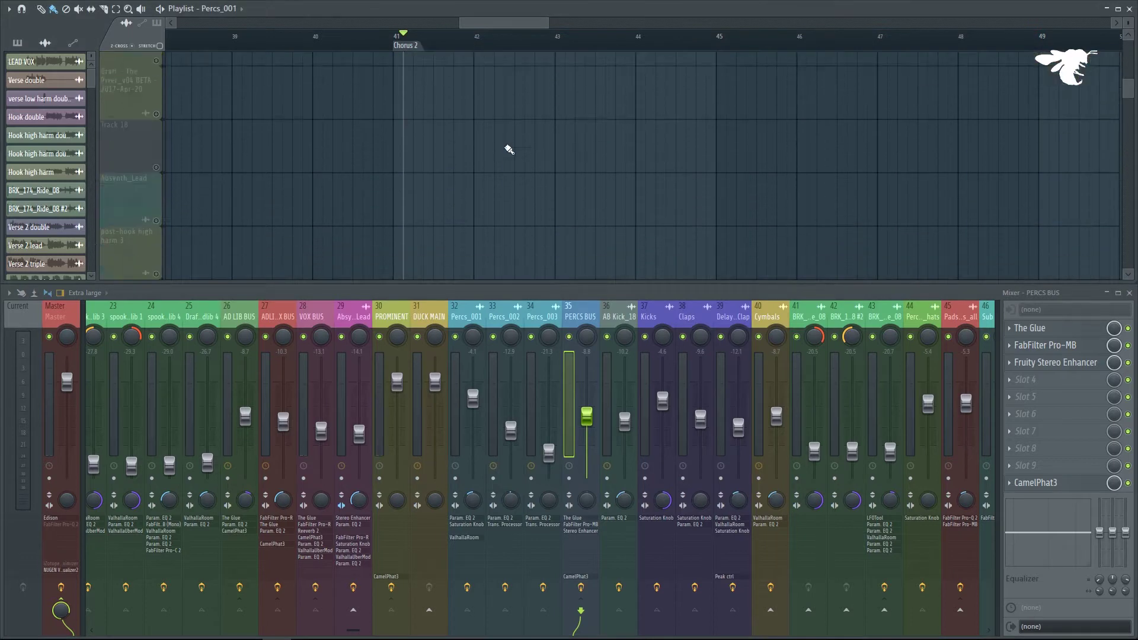
scroll(510, 145, "down", 5)
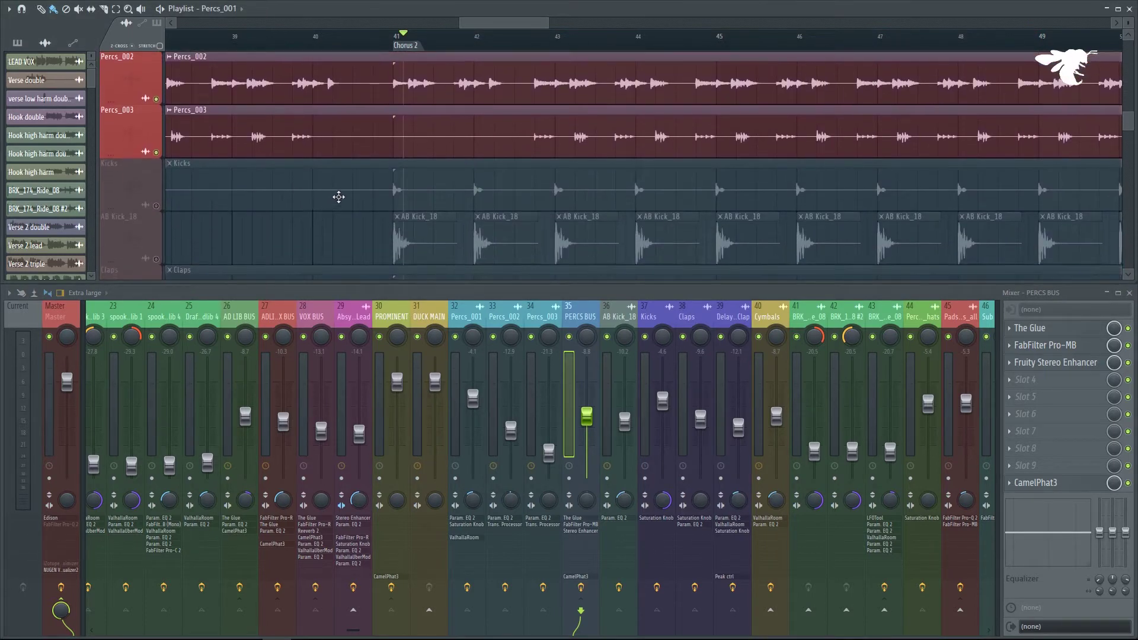
scroll(338, 195, "down", 1)
left_click(159, 154)
left_click(158, 207)
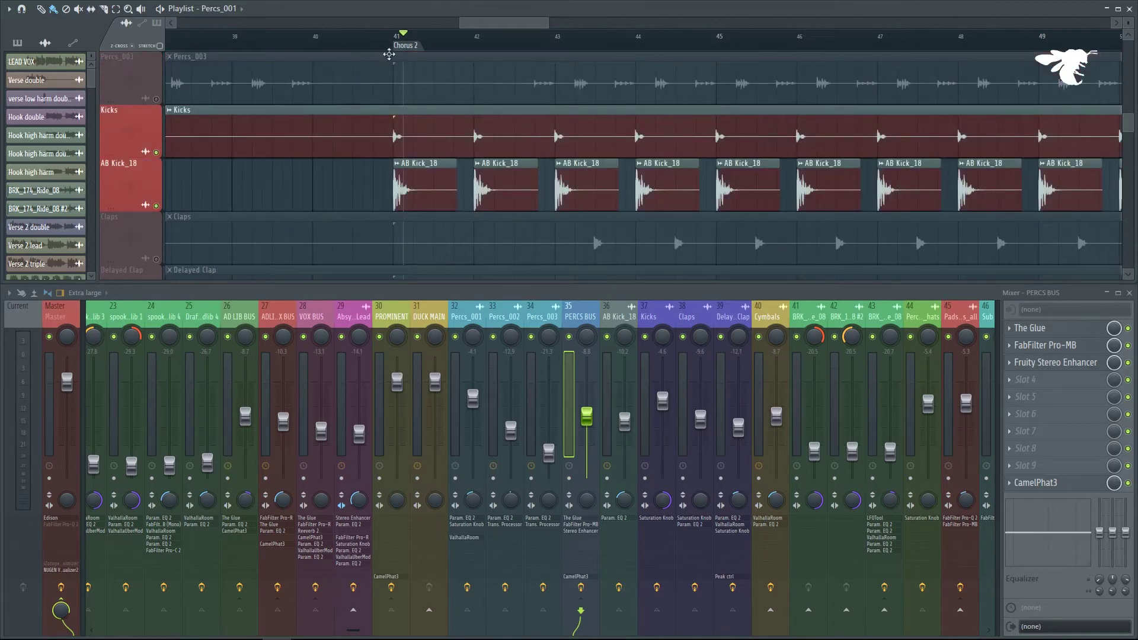
Play Chorus 2 with the Kicks mixer track soloed, and add AB Kick_18 to hear both kicks layered.
scroll(460, 127, "down", 3)
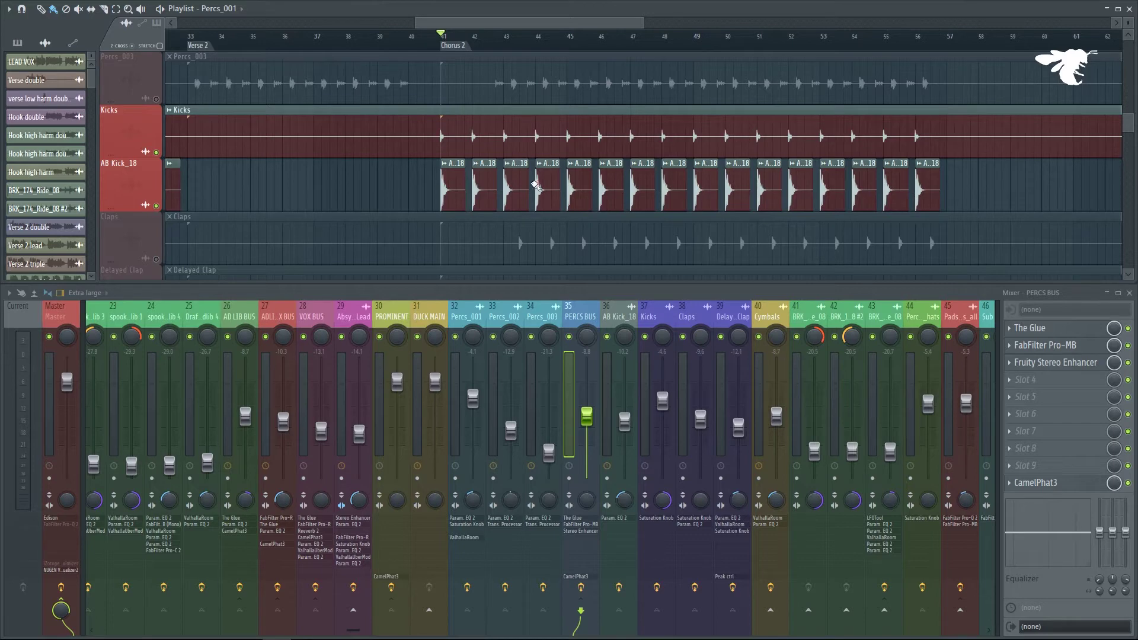
key("space")
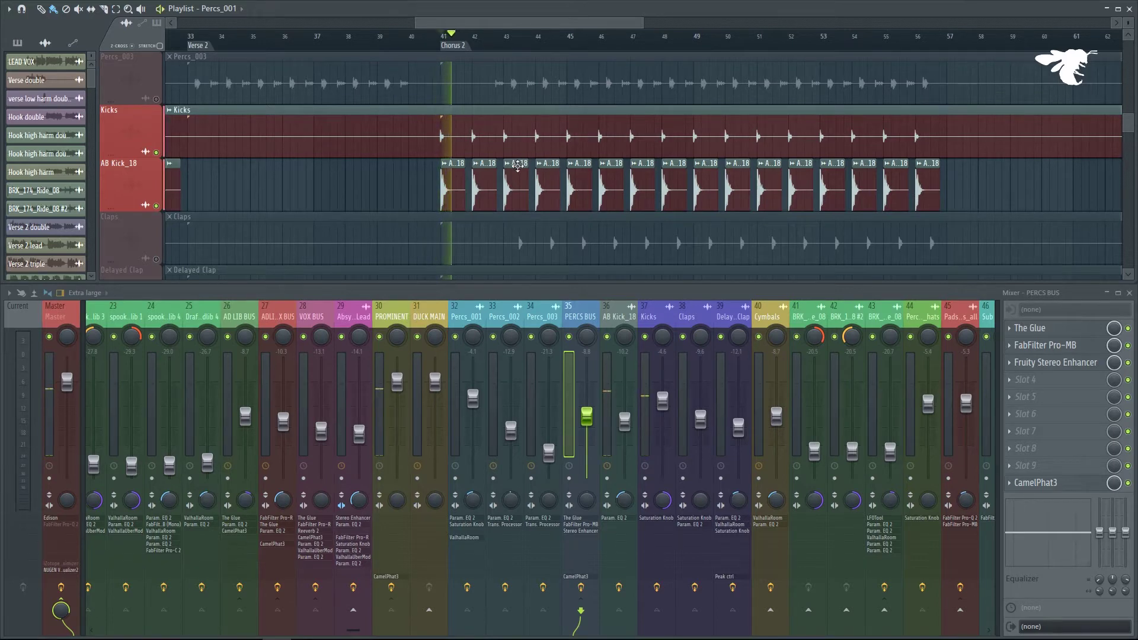
scroll(518, 166, "up", 2)
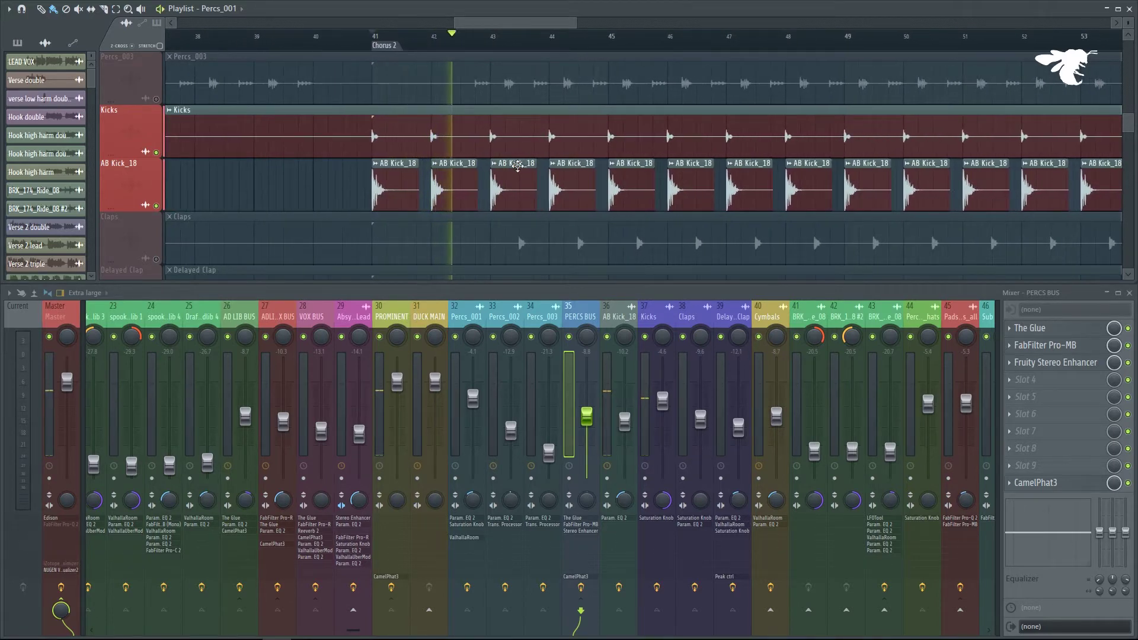
right_click(645, 337)
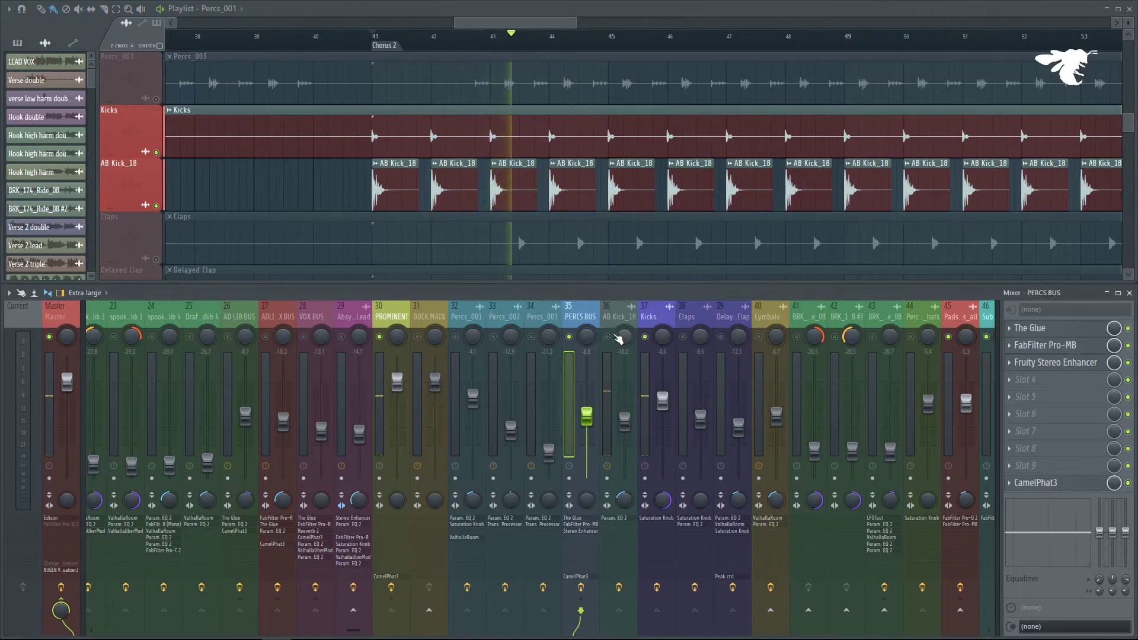
left_click(608, 338)
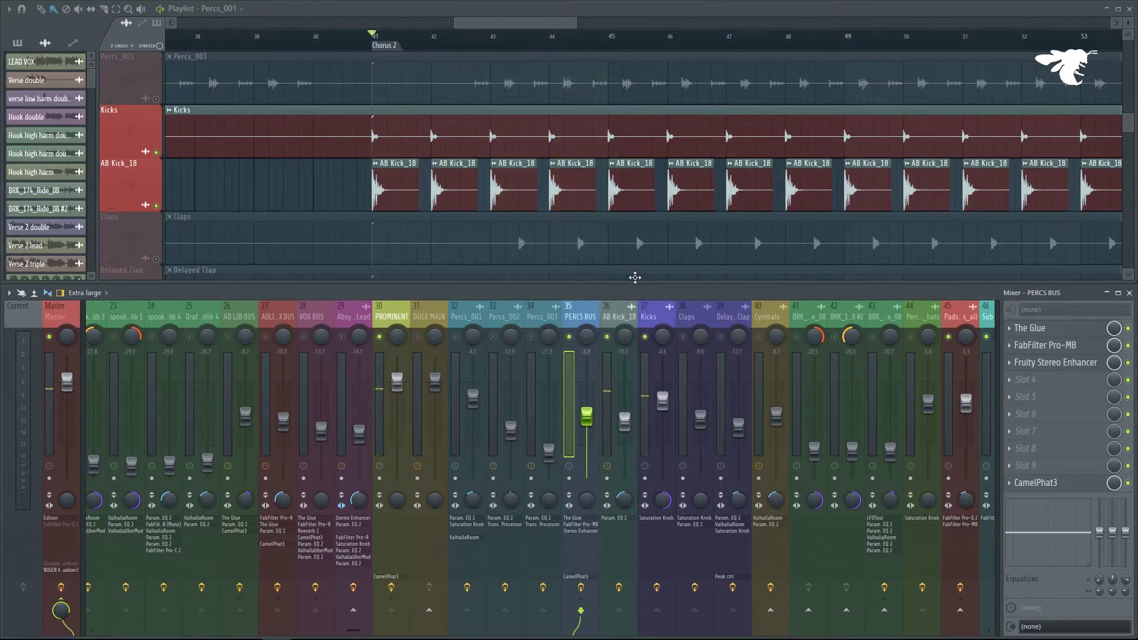
Isolate the Kicks track and compare its sound with the Saturation Knob bypassed and enabled.
left_click(656, 315)
right_click(156, 153)
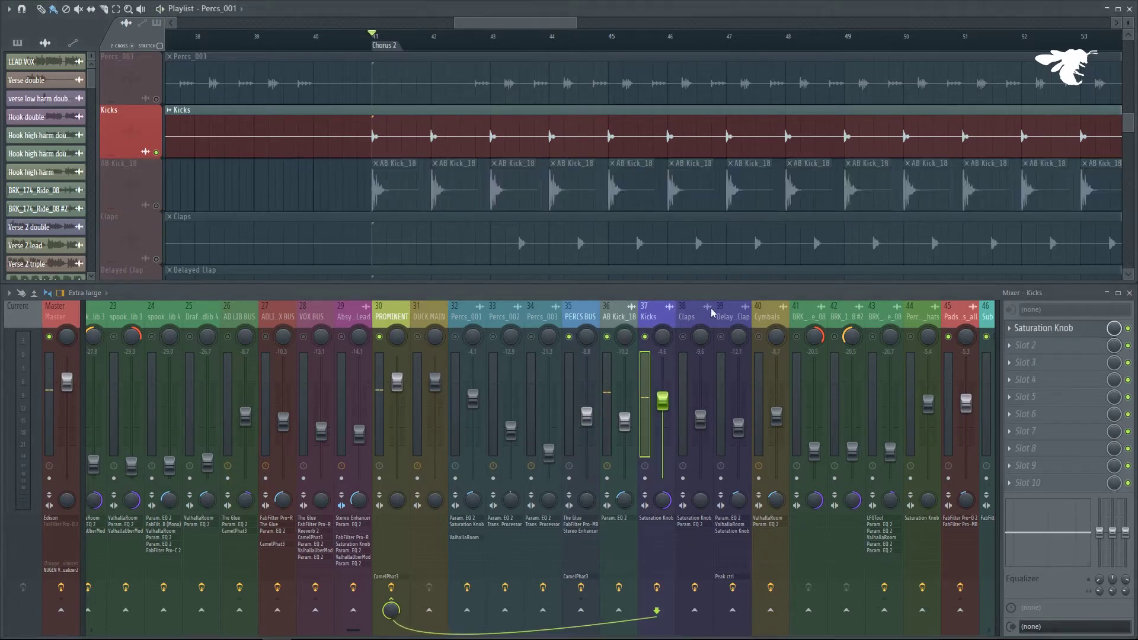
right_click(646, 337)
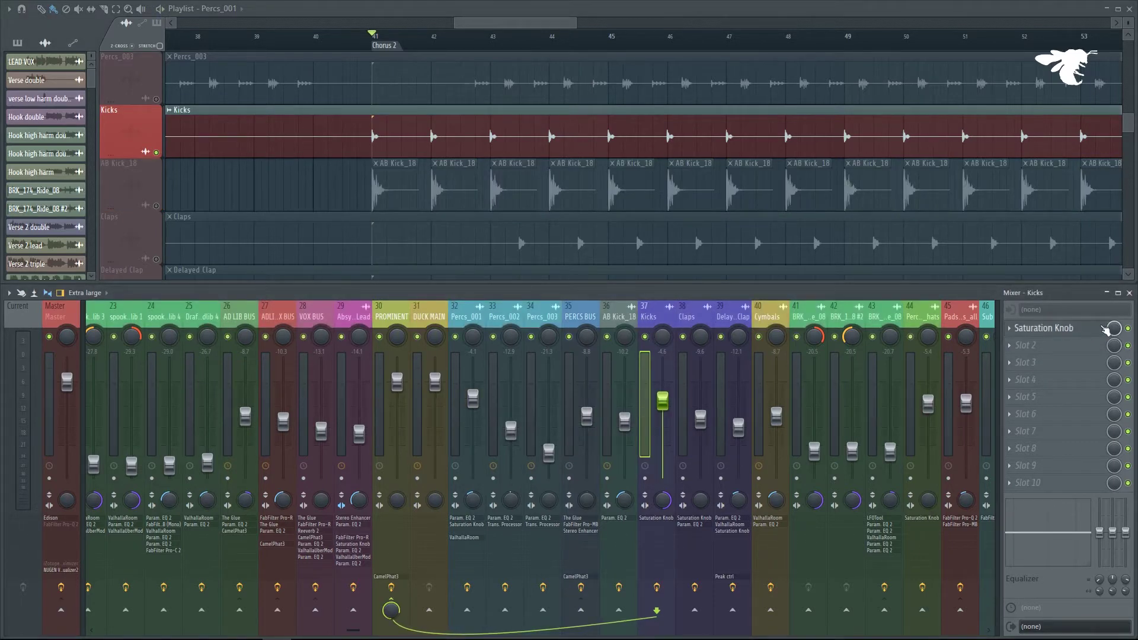
left_click(1077, 329)
key("space")
left_click(1128, 330)
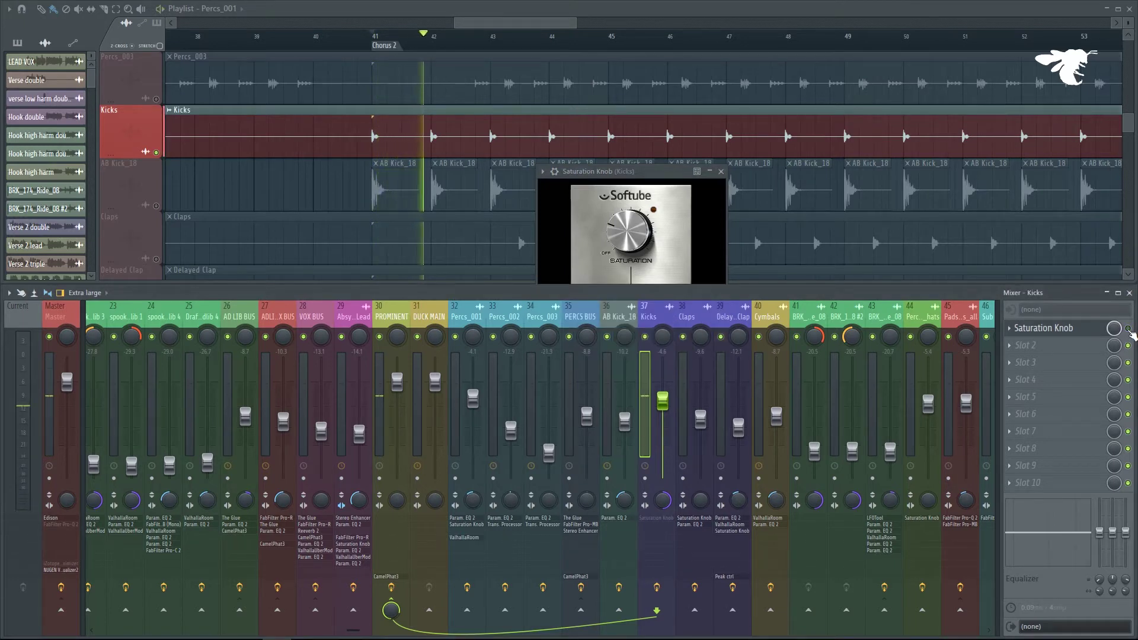
left_click(1128, 330)
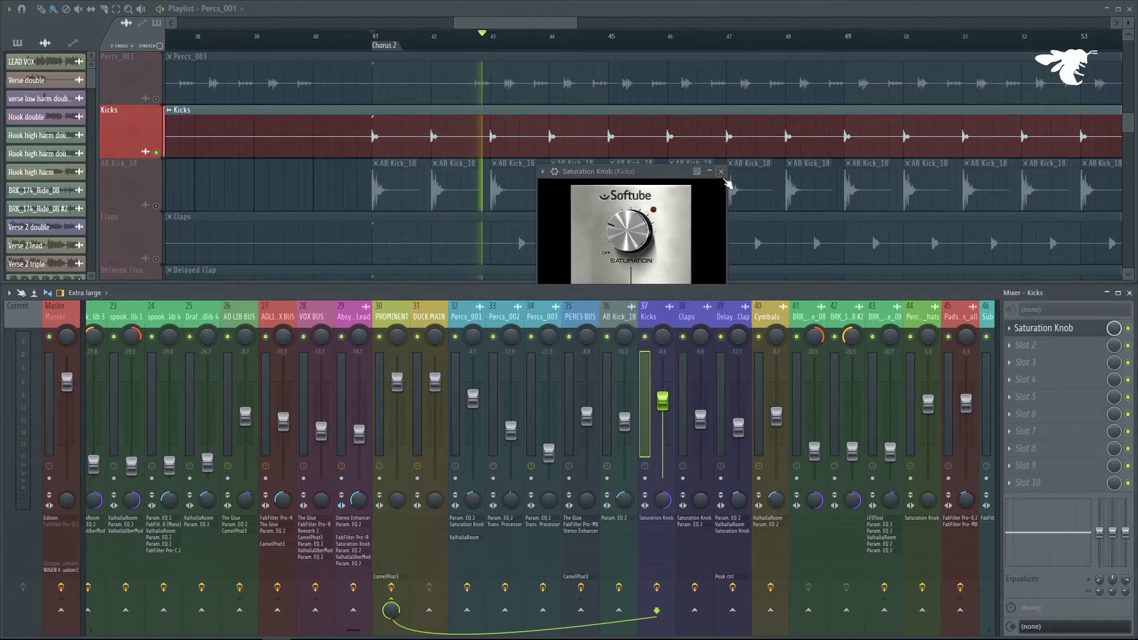
left_click(723, 172)
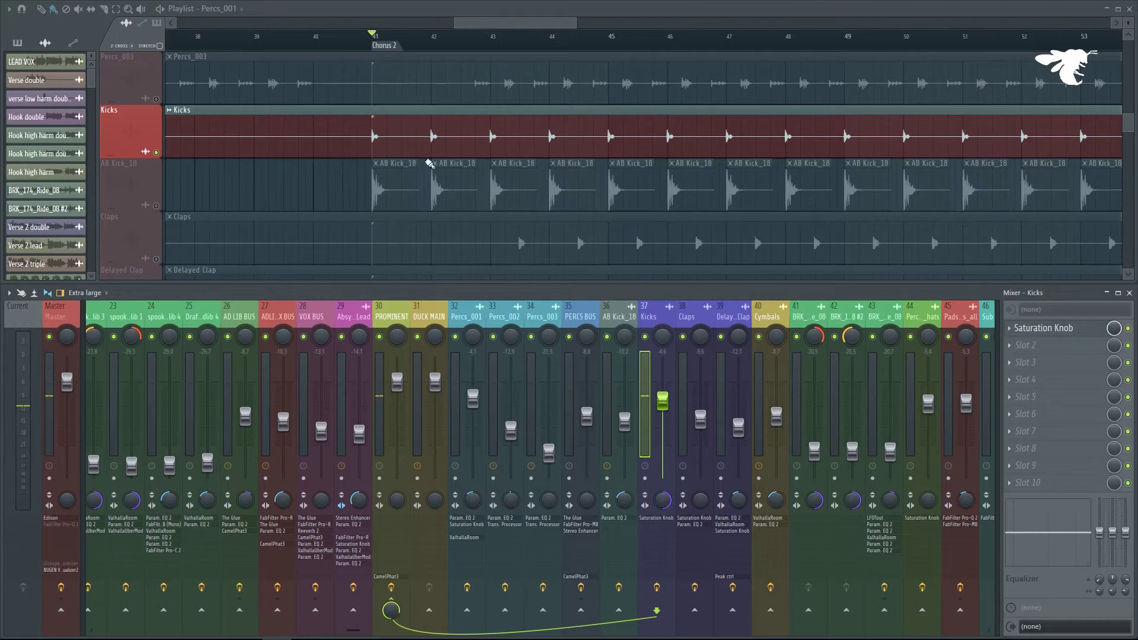
Compare AB Kick_18 alone with its Fruity parametric EQ 2 bypassed and enabled, and listen to it together with Kicks.
left_click(160, 207)
left_click(617, 310)
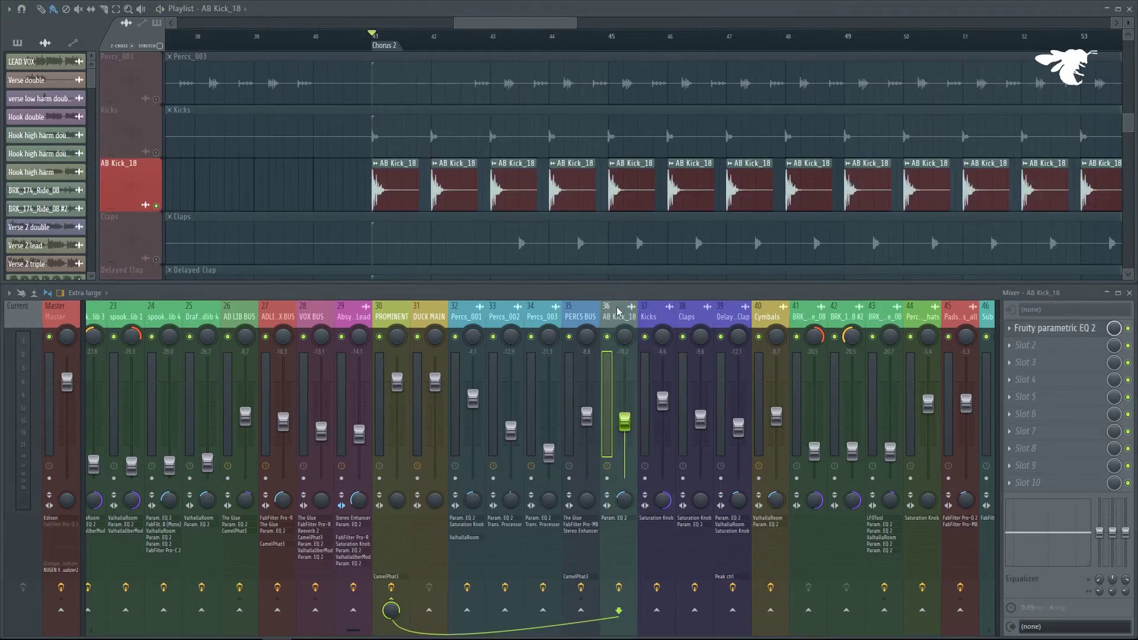
left_click(1094, 336)
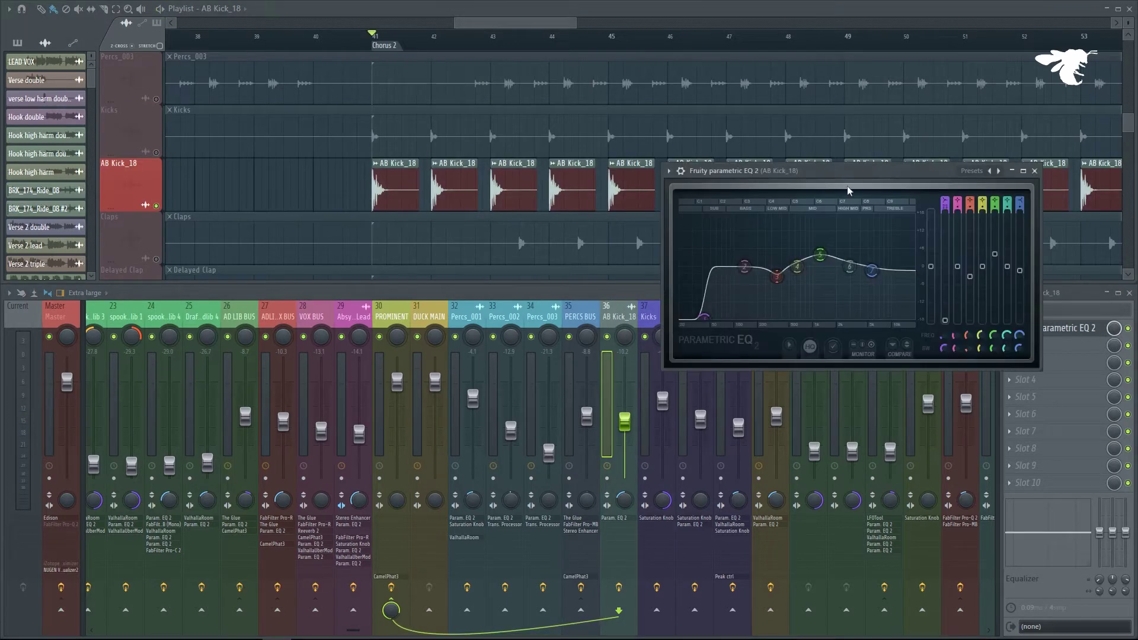
left_click_drag(849, 190, 879, 156)
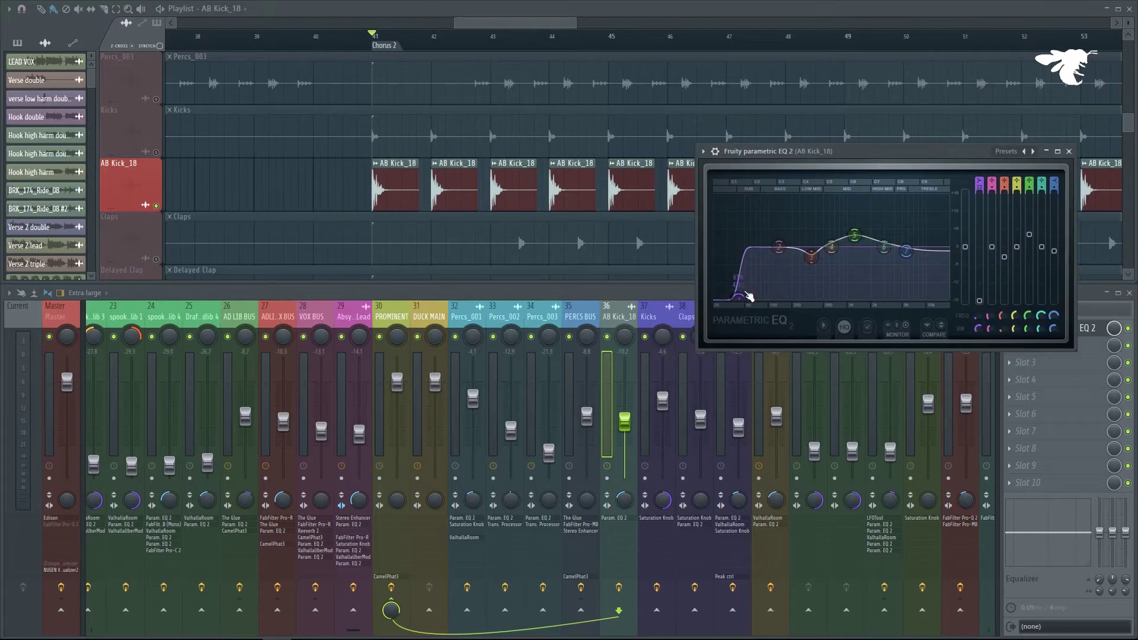
left_click(1131, 334)
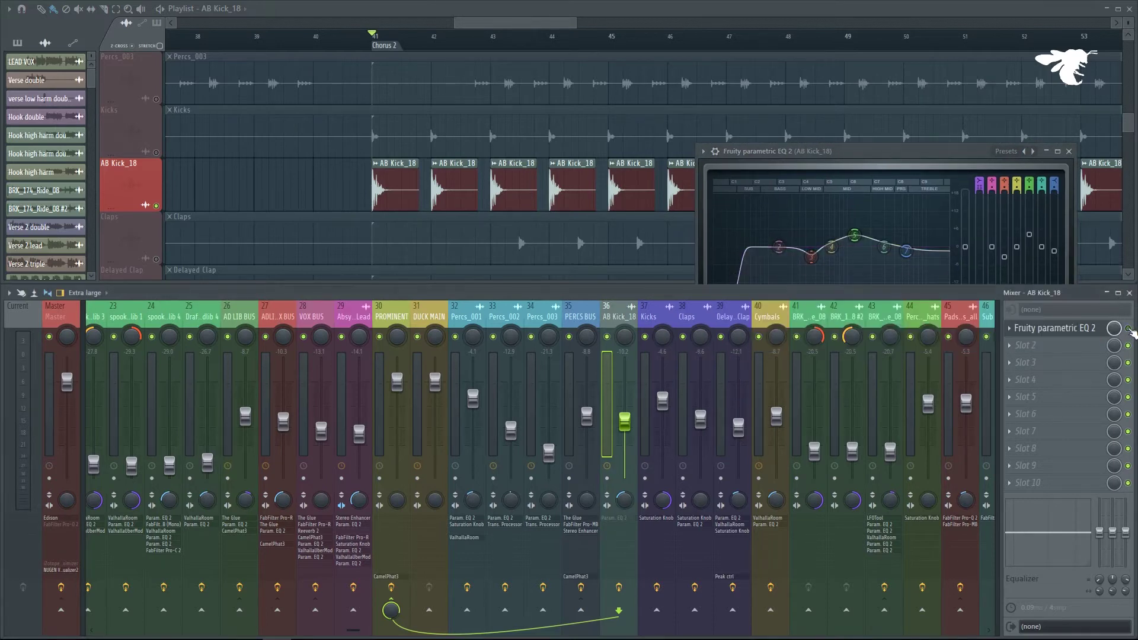
left_click_drag(875, 152, 831, 111)
key("space")
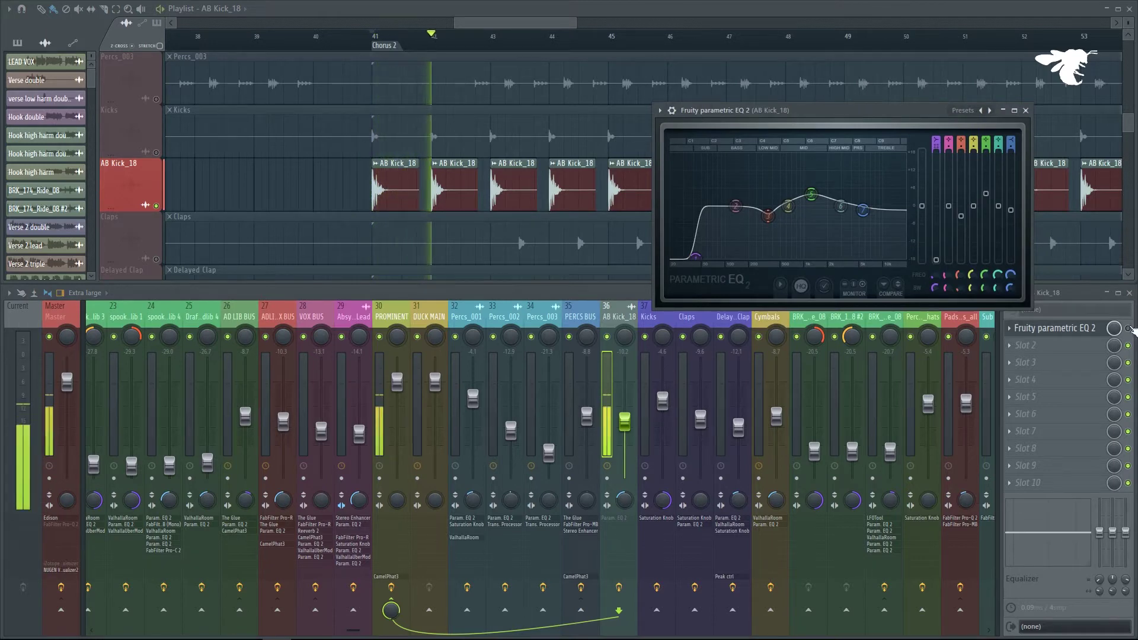
left_click(1131, 330)
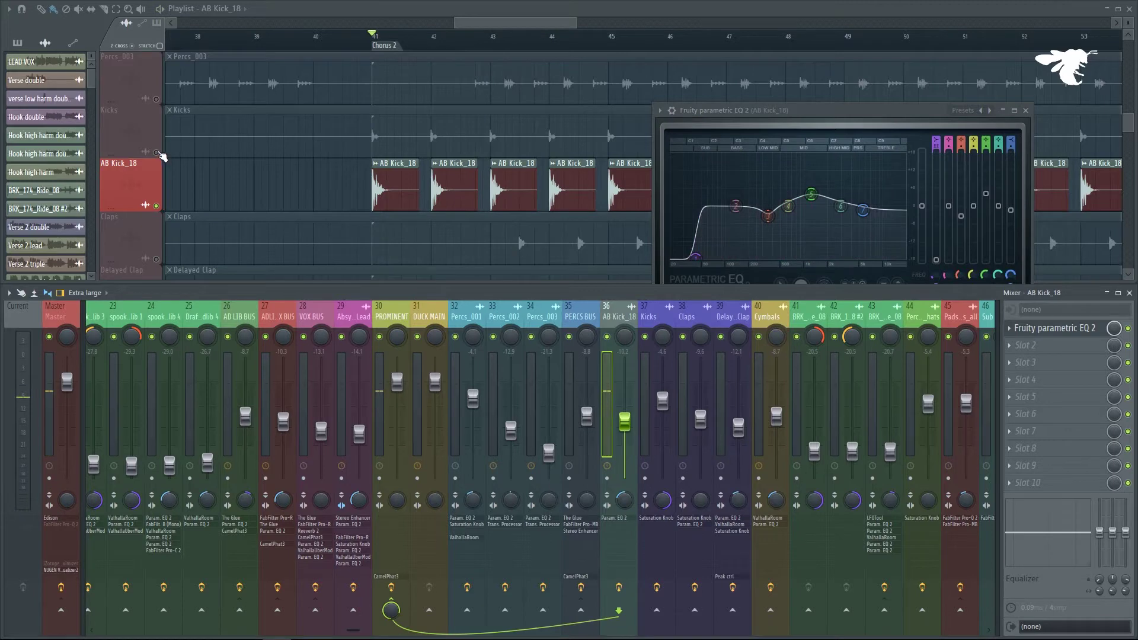
left_click(159, 153)
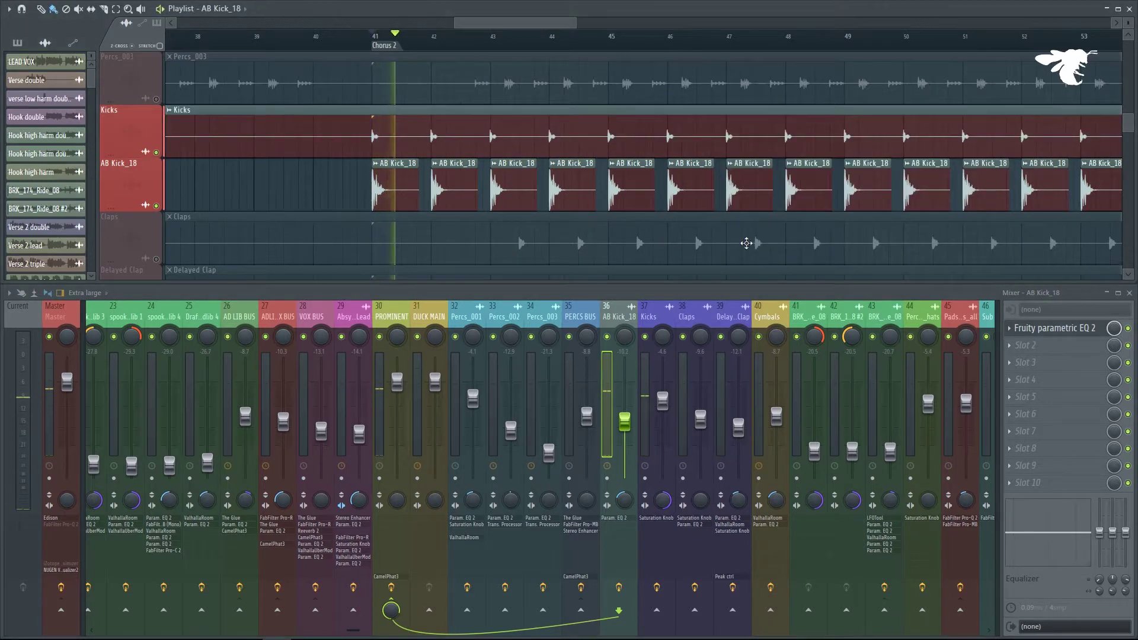
key("space")
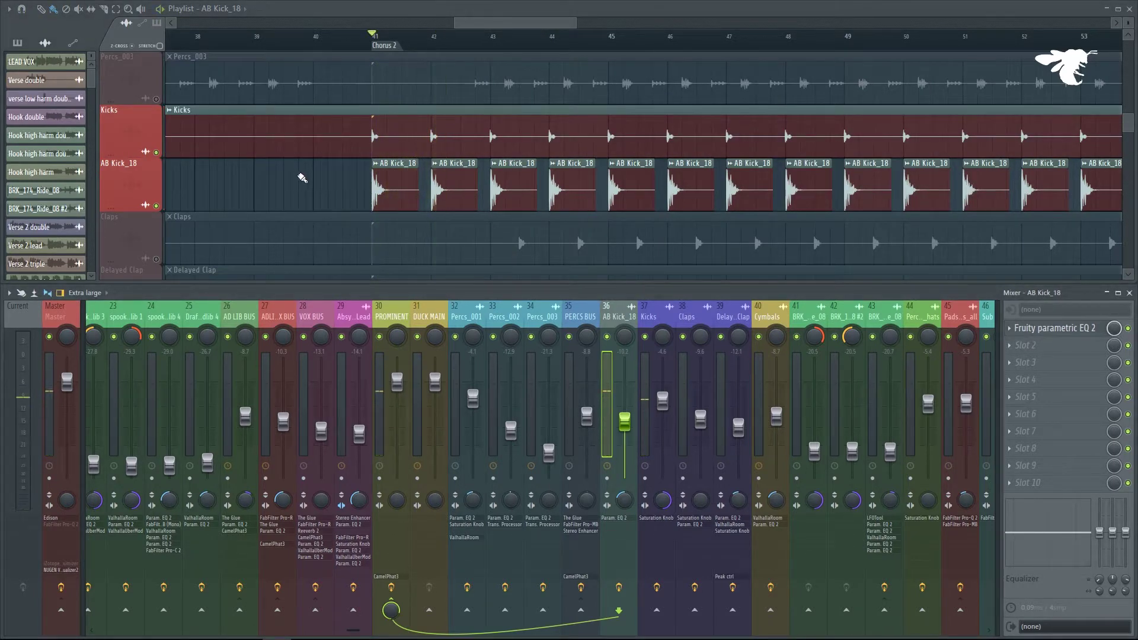
Re-enable Percs_001, Percs_002 and Percs_003 and play Chorus 2 with them layered over both kick tracks.
left_click_drag(310, 167, 298, 62)
key("space")
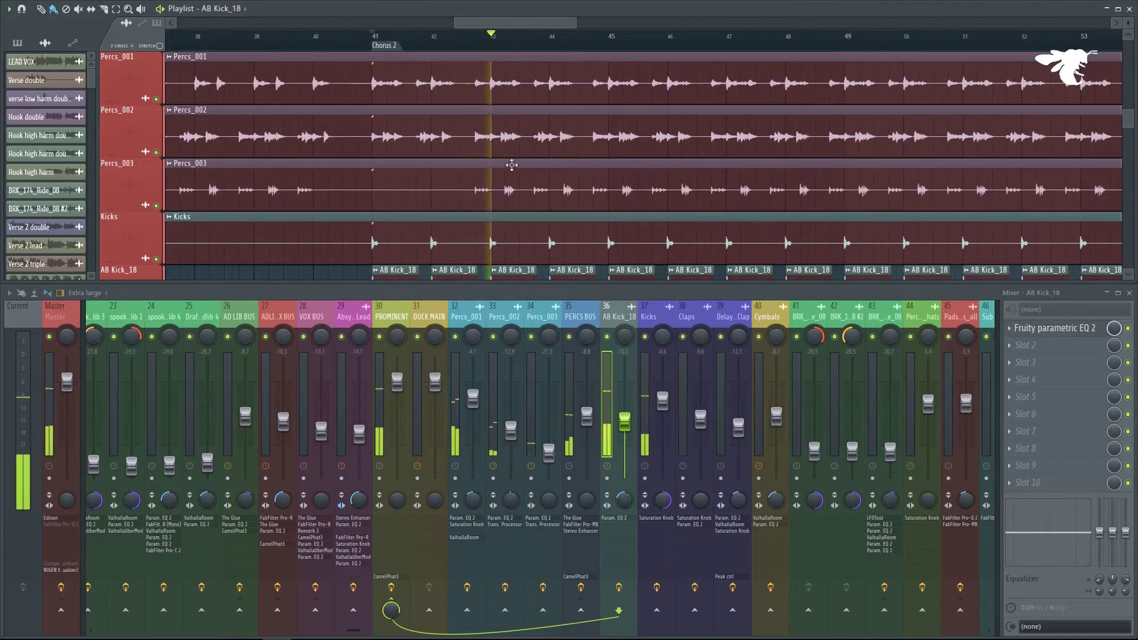
key("space")
Isolate the Claps, Delayed Clap and Clap Delay Peak tracks and compare the two clap waveforms' timing around bars 43 to 45.
scroll(577, 152, "down", 1)
scroll(577, 152, "down", 3)
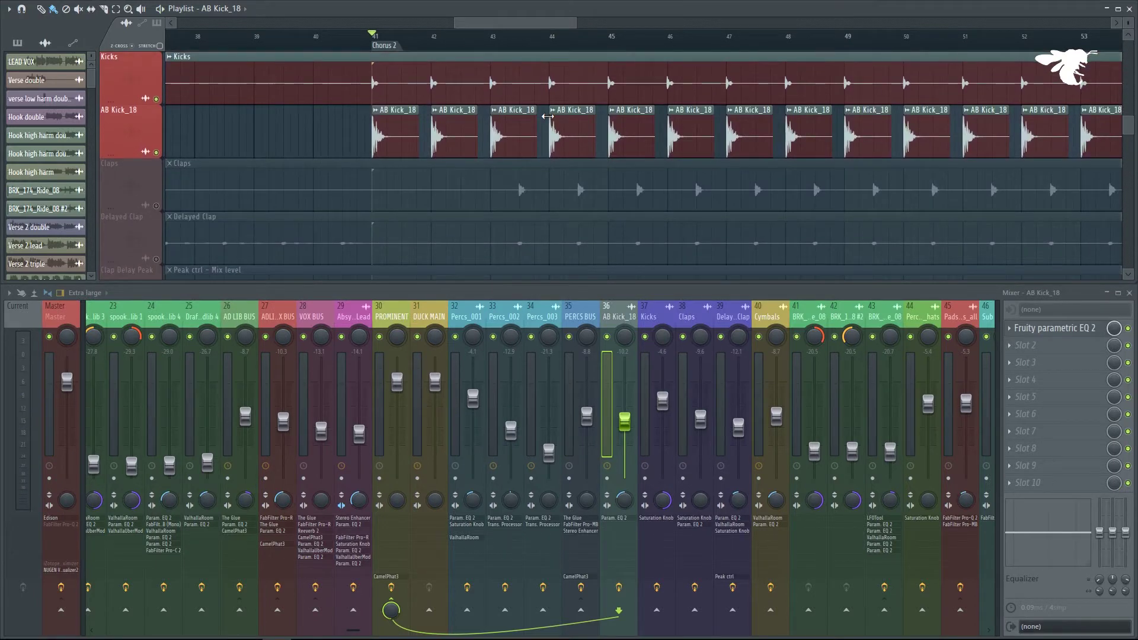
scroll(618, 165, "down", 1)
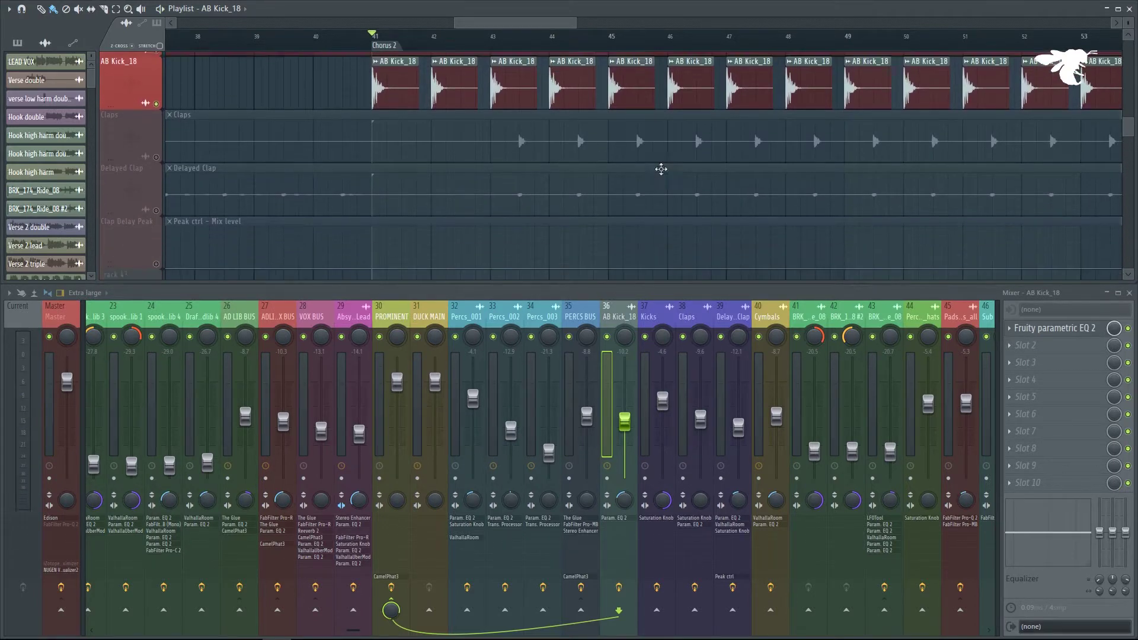
scroll(833, 158, "down", 4)
scroll(949, 152, "down", 2)
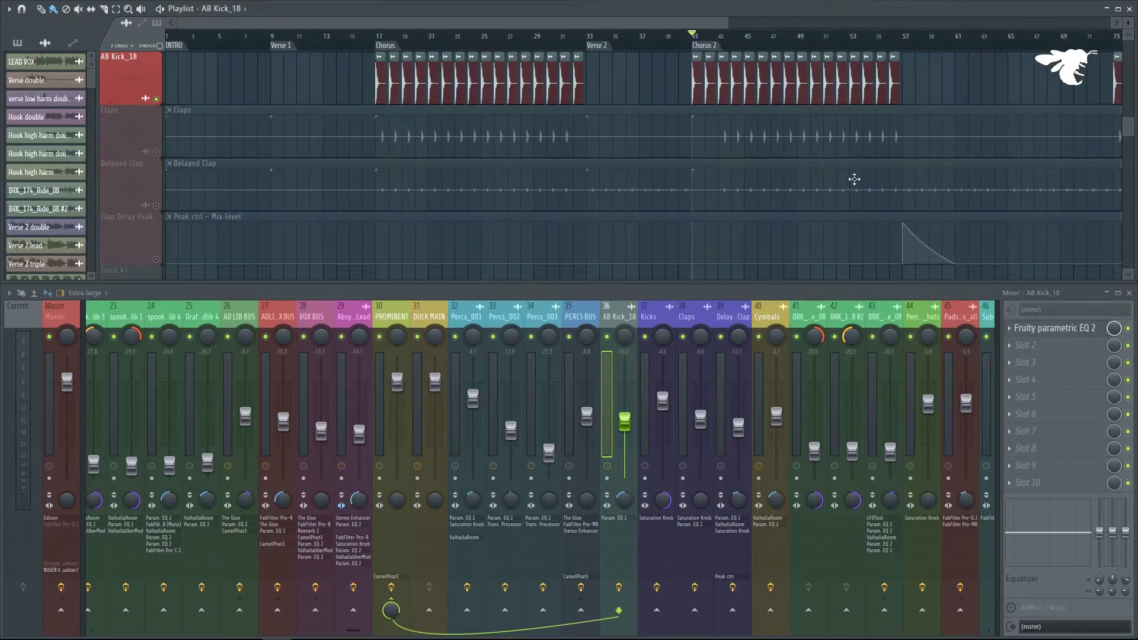
scroll(854, 178, "right", 4)
scroll(648, 158, "up", 5)
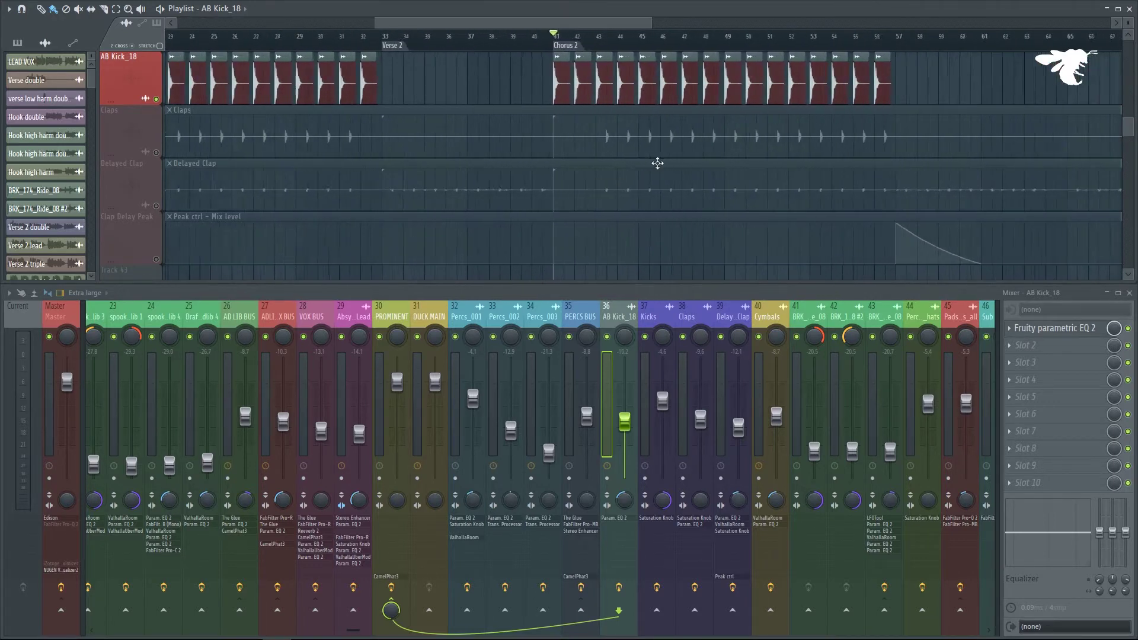
left_click_drag(165, 155, 160, 237)
scroll(486, 74, "up", 2)
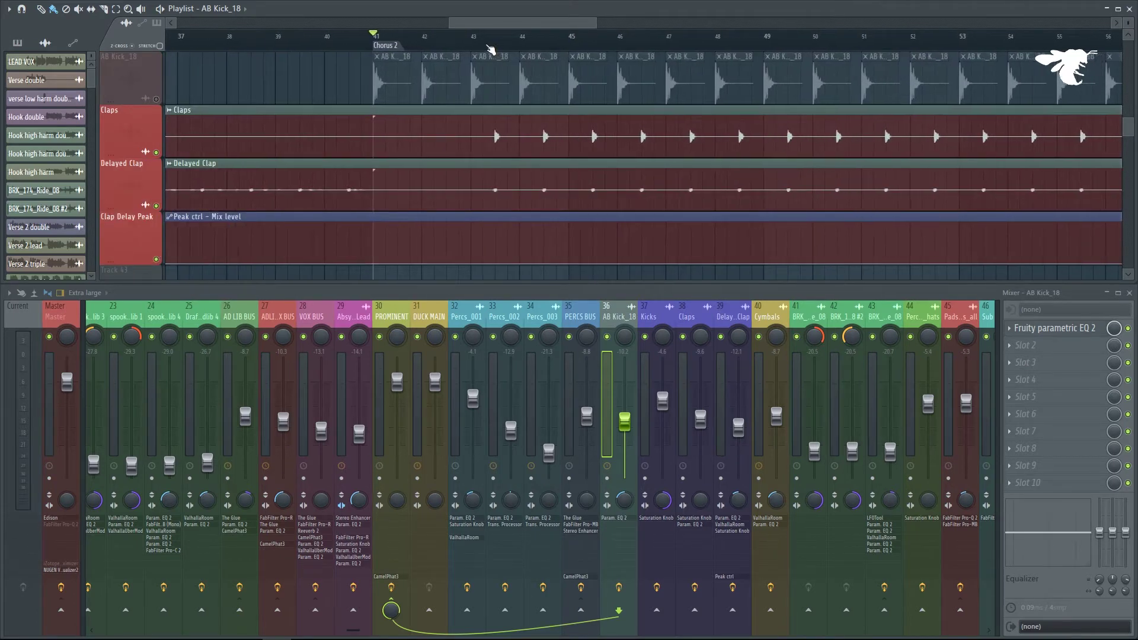
scroll(500, 145, "up", 6)
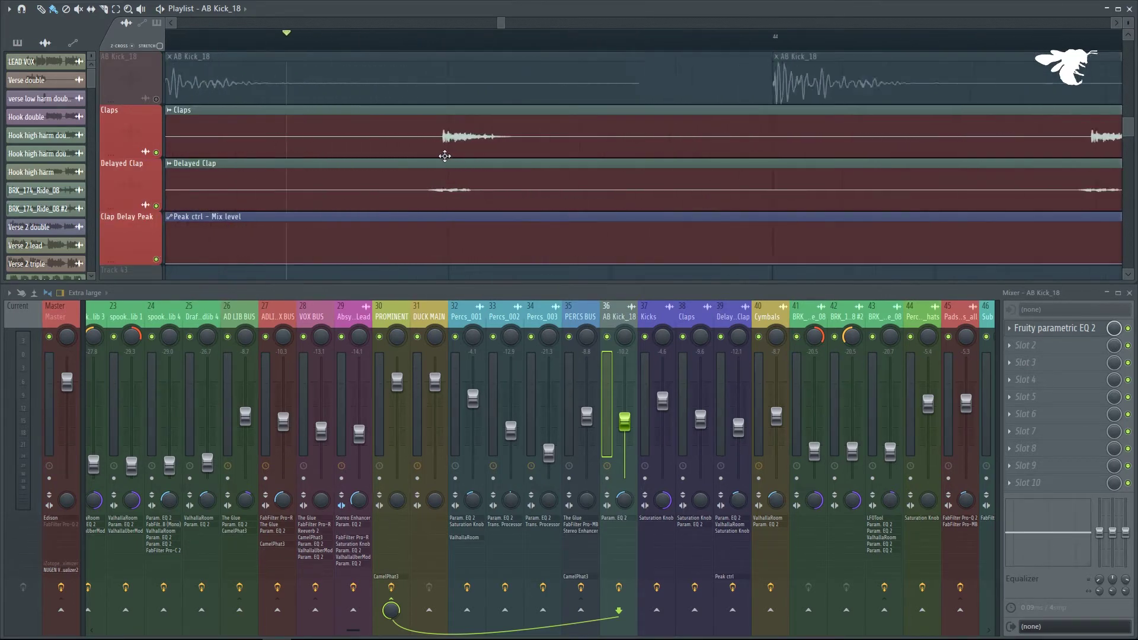
scroll(472, 147, "down", 4)
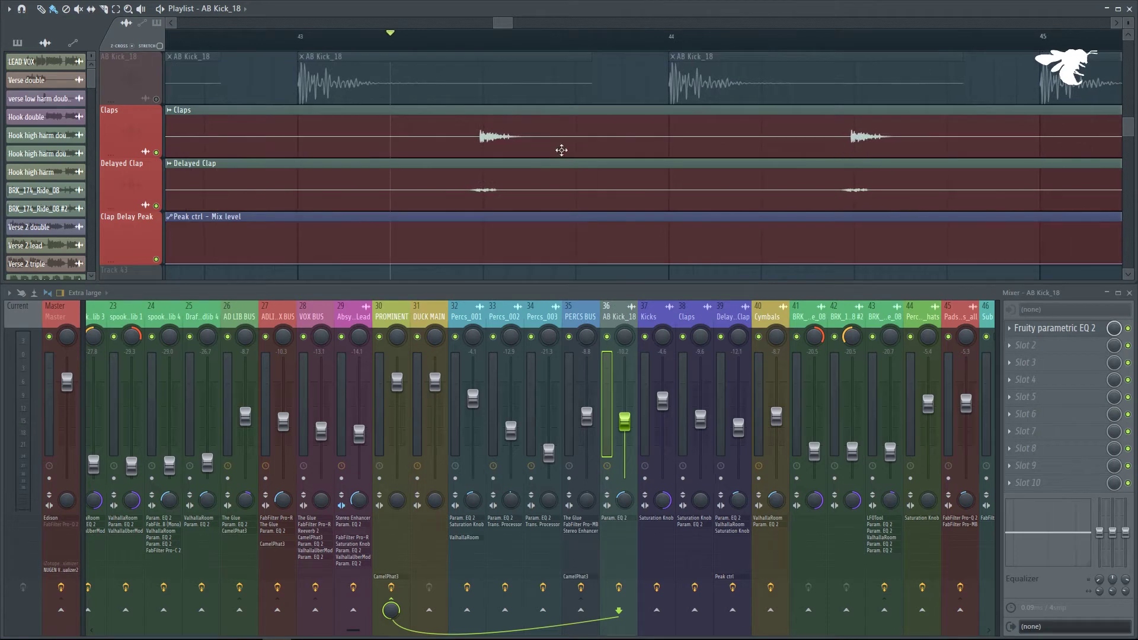
scroll(562, 150, "down", 3)
Solo the Claps track and play it from bar 43 with its Saturation Knob and Fruity parametric EQ 2 open for inspection.
left_click(695, 321)
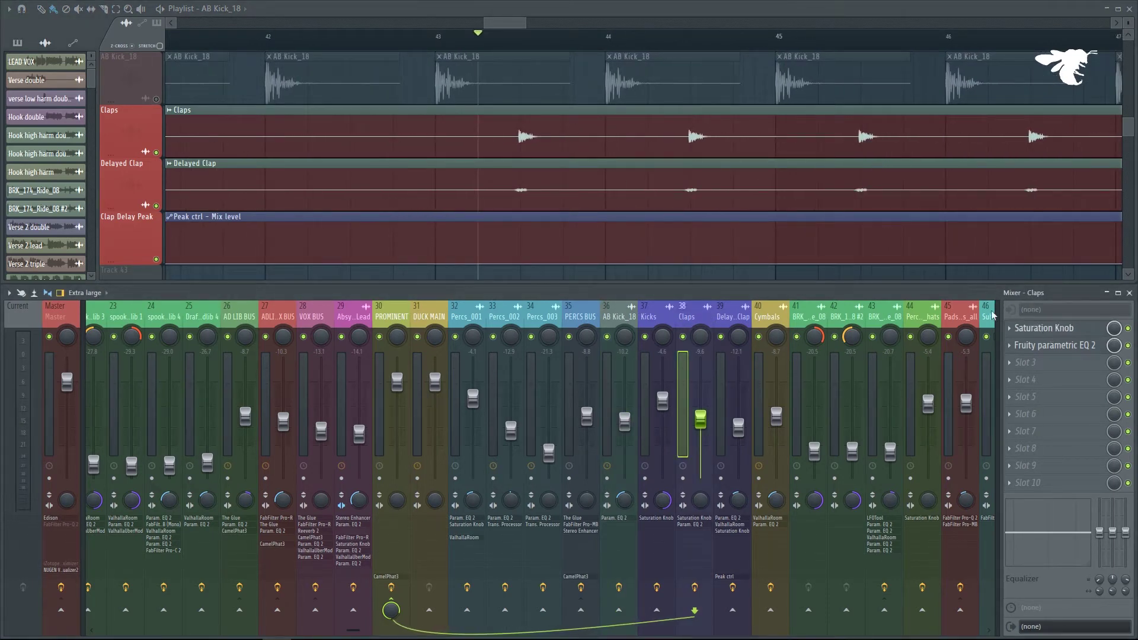
left_click(150, 149)
left_click(1076, 328)
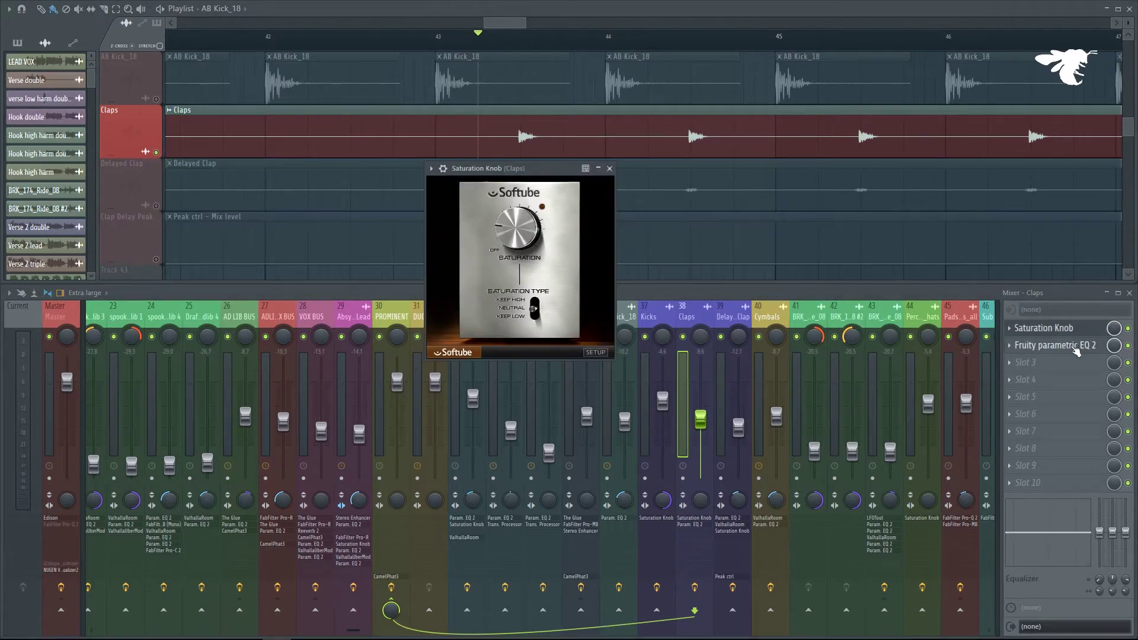
left_click(1056, 345)
left_click_drag(563, 178, 516, 219)
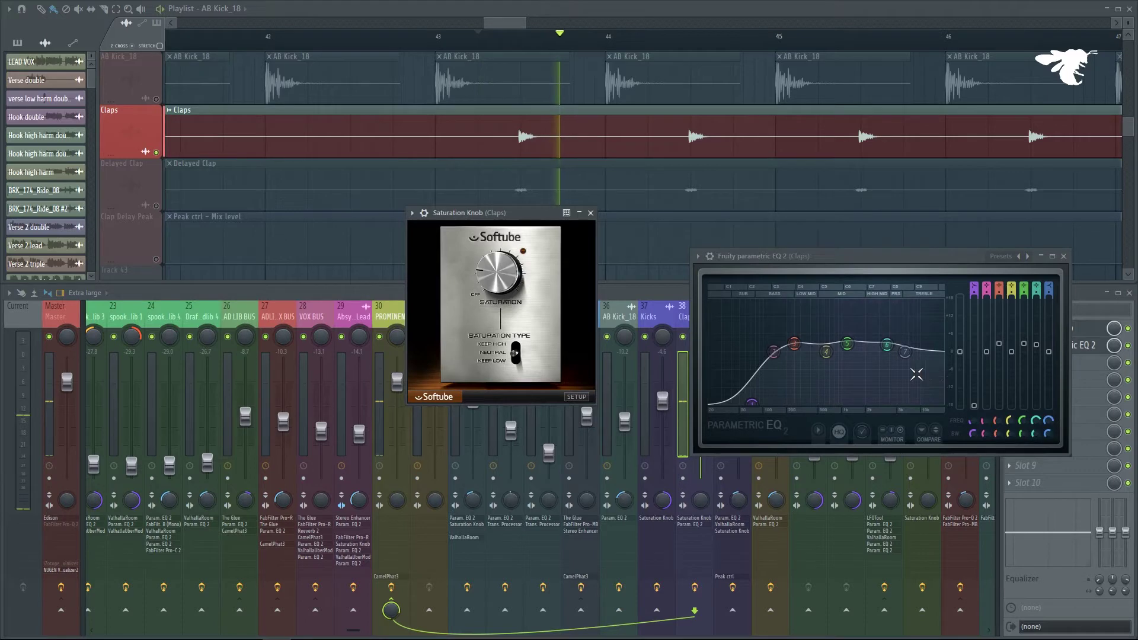
Compare the Claps with Fruity parametric EQ 2 bypassed and enabled, inspect the EQ curve, and close both plugin windows.
left_click(1122, 323)
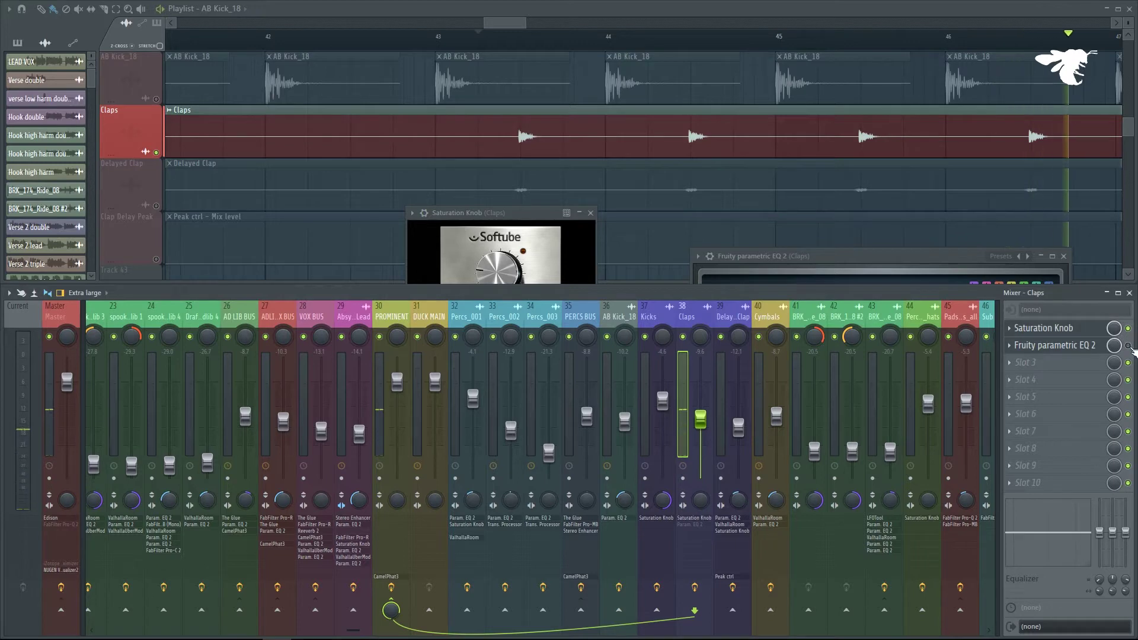
left_click_drag(923, 272, 836, 153)
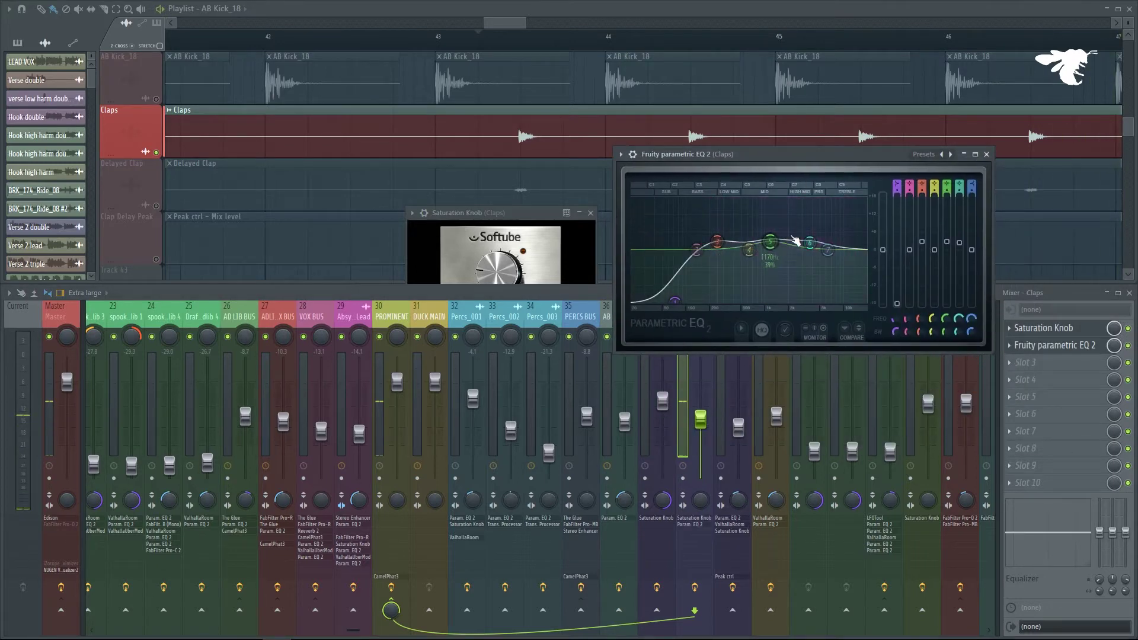
left_click(986, 154)
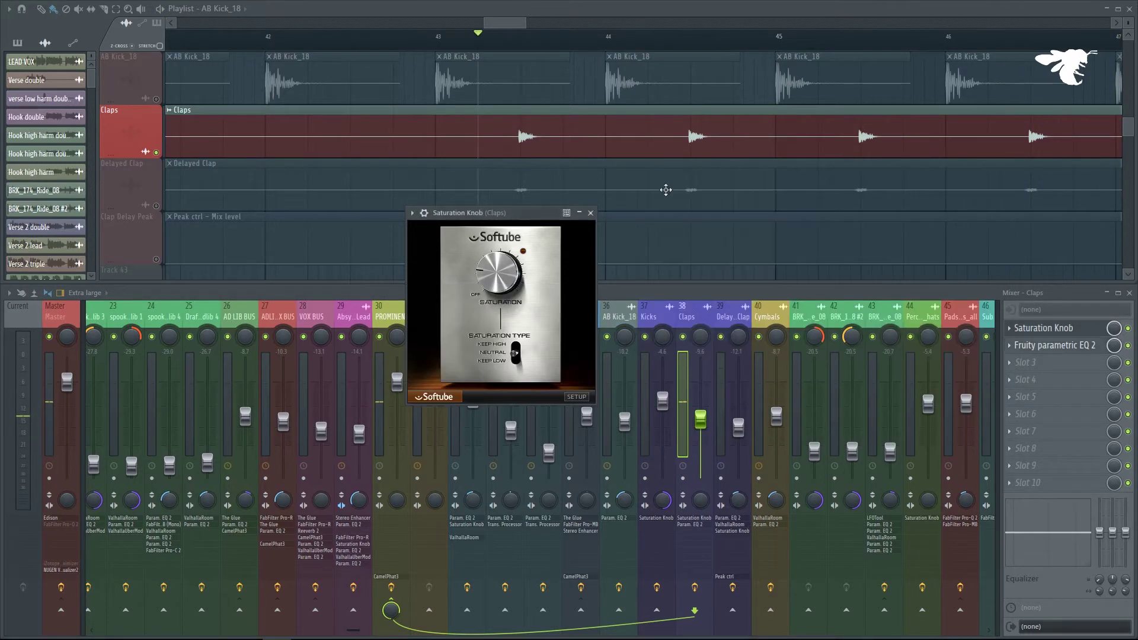
left_click(590, 213)
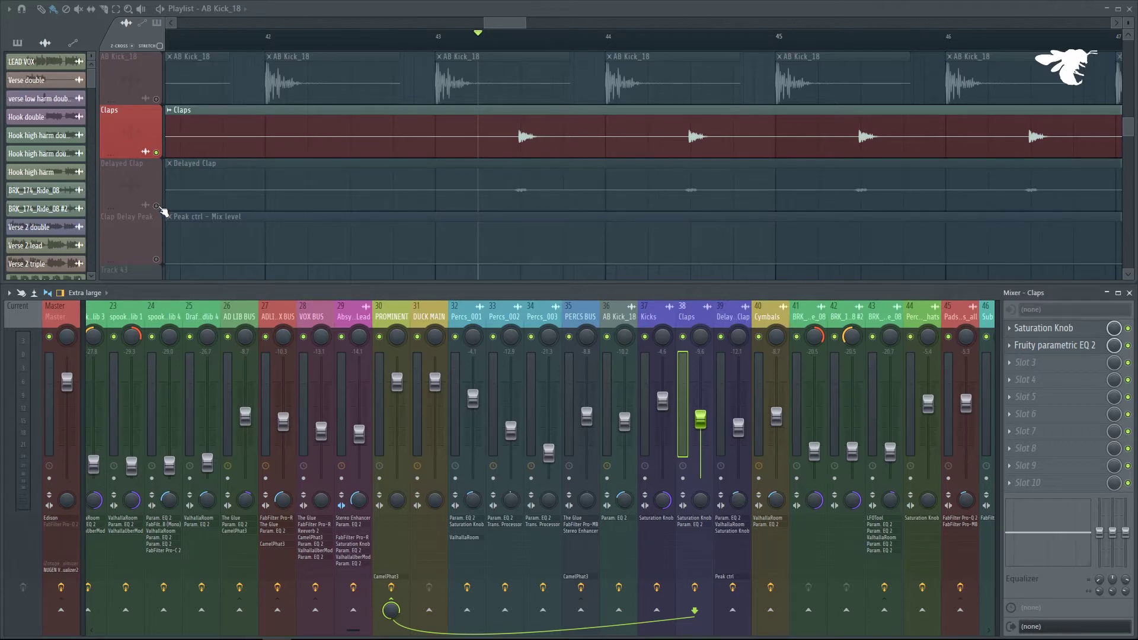
Isolate the Delayed Clap and Clap Delay Peak tracks and show the Delayed Clap mixer track's effects.
left_click(161, 208)
left_click(163, 265)
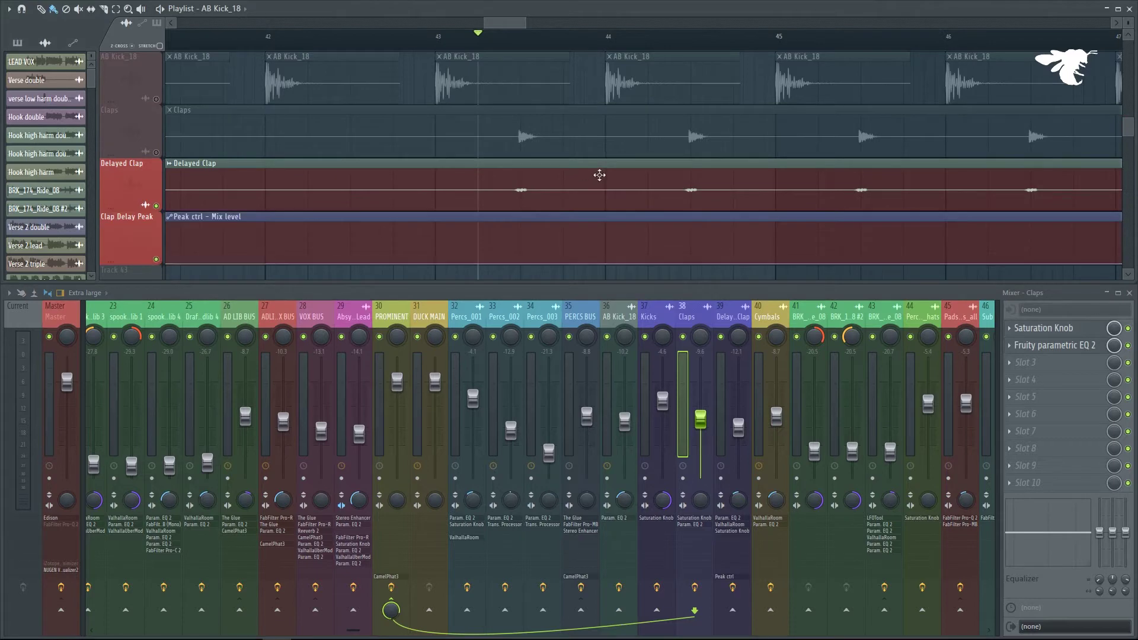
left_click(740, 320)
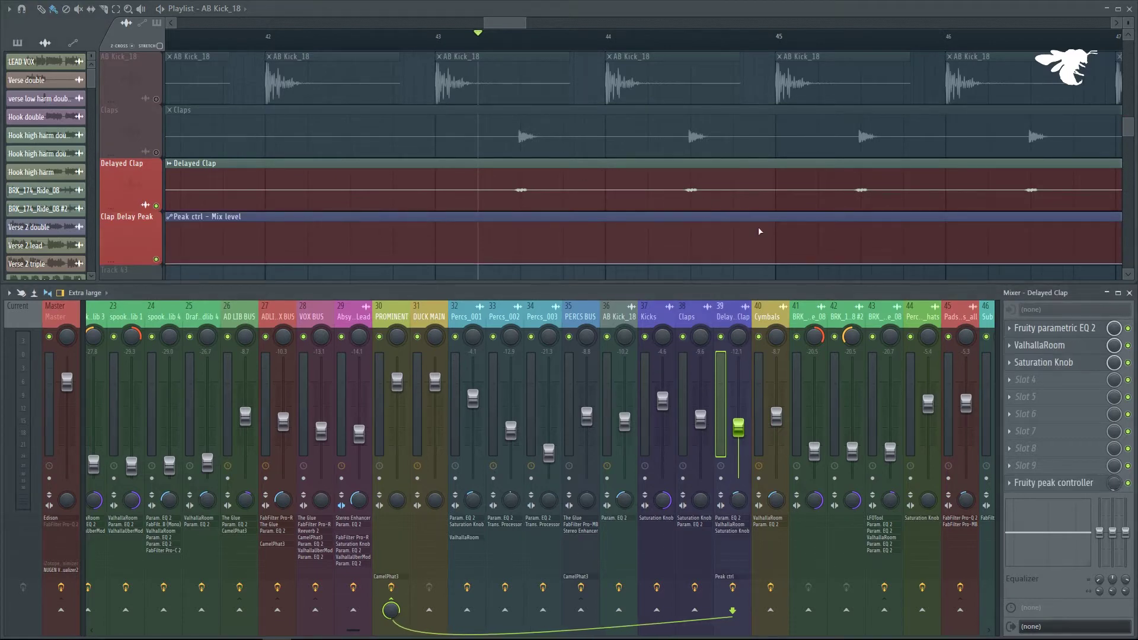
Play the Delayed Clap from bar 57 to hear the effect of the Peak ctrl - Mix level automation.
scroll(757, 232, "down", 8)
scroll(752, 191, "down", 3)
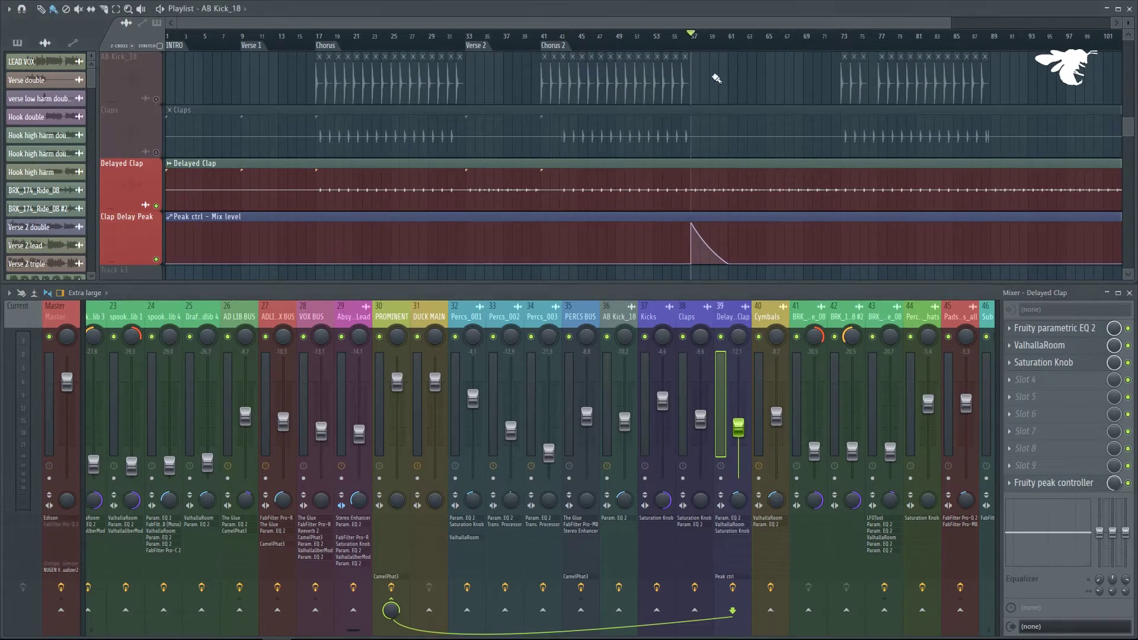
scroll(716, 79, "up", 8)
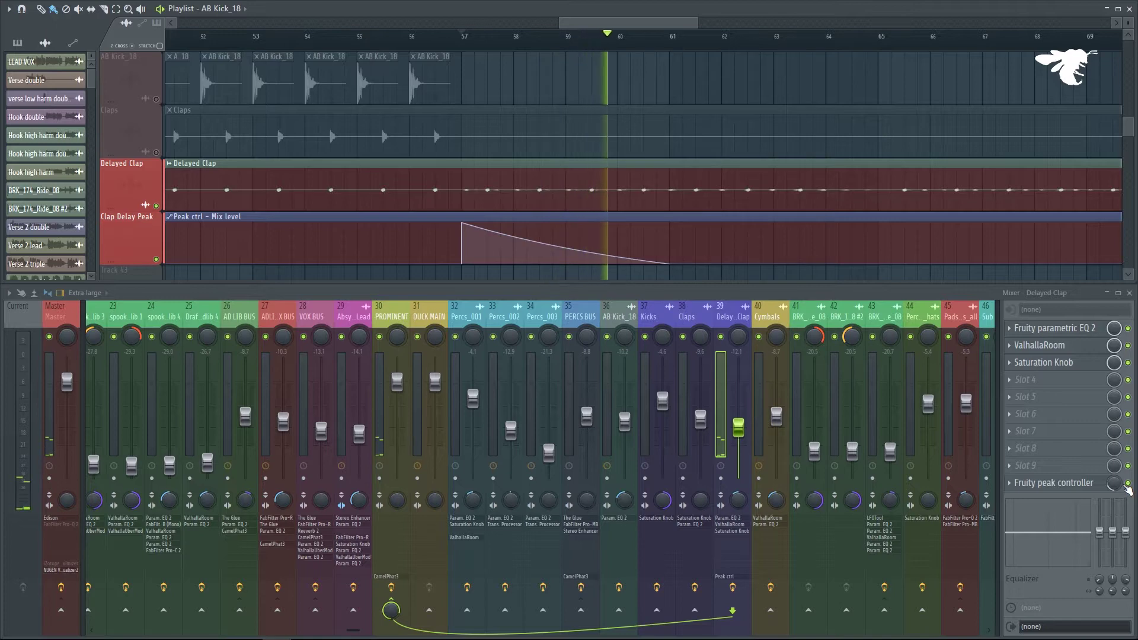
key("space")
scroll(588, 153, "down", 4)
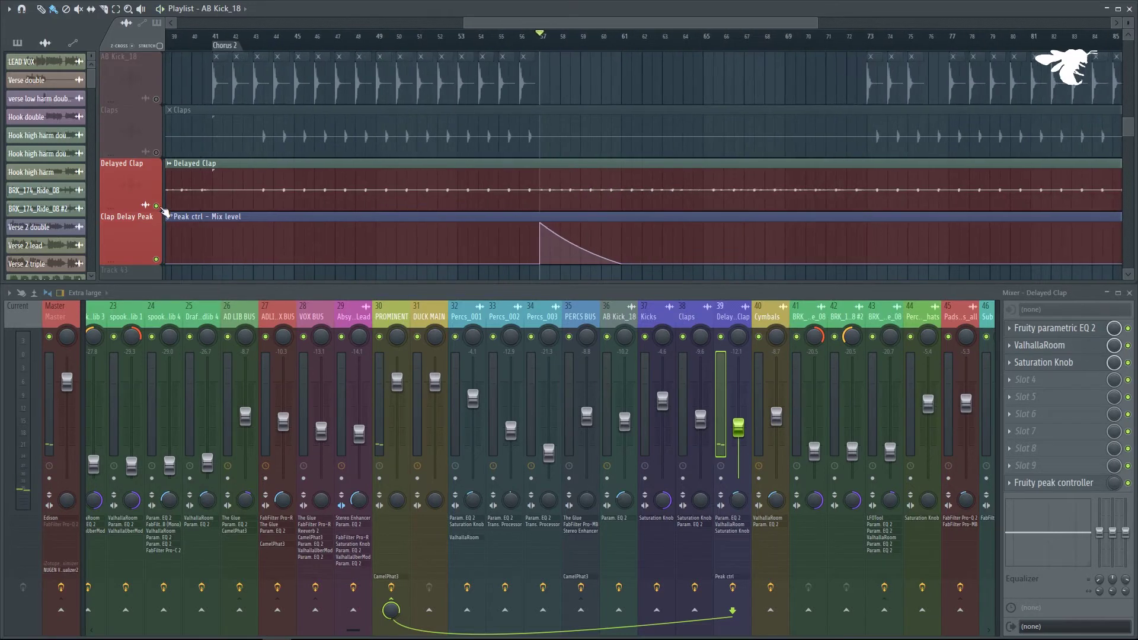
Play the full mix from bar 57, then isolate Delayed Clap and Clap Delay Peak again.
key("ctrl+a")
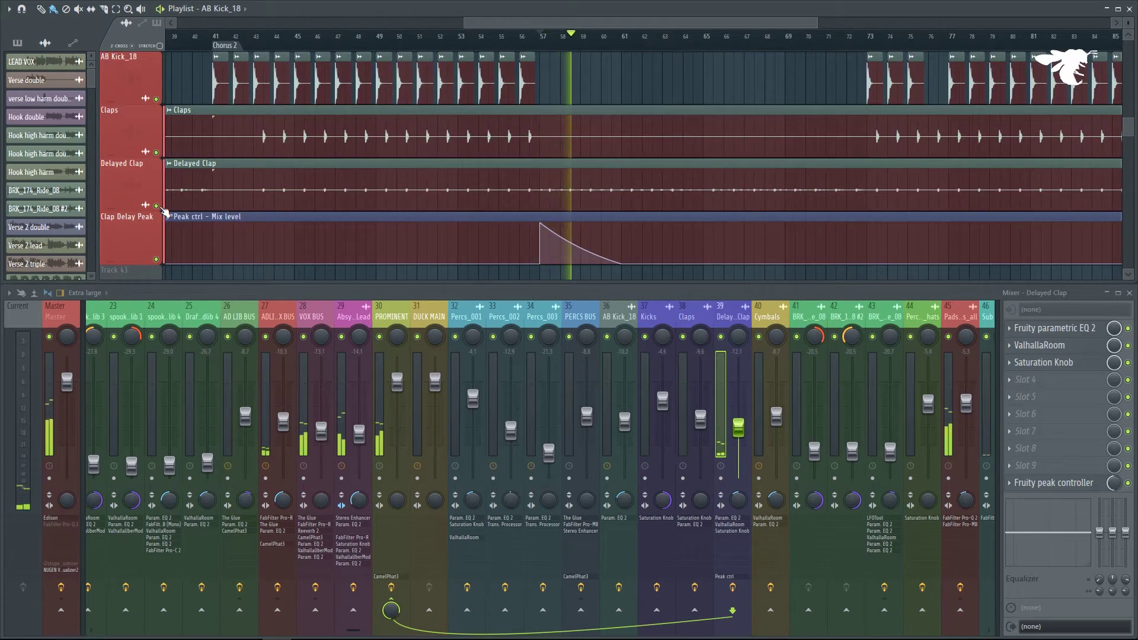
key("space")
right_click(158, 206)
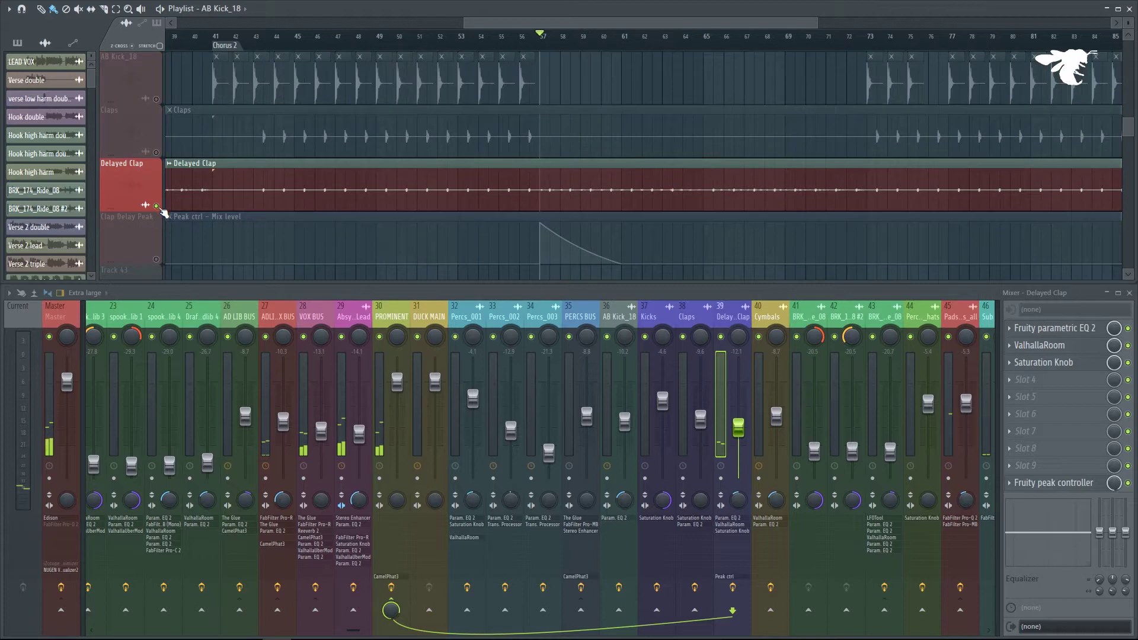
left_click(157, 260)
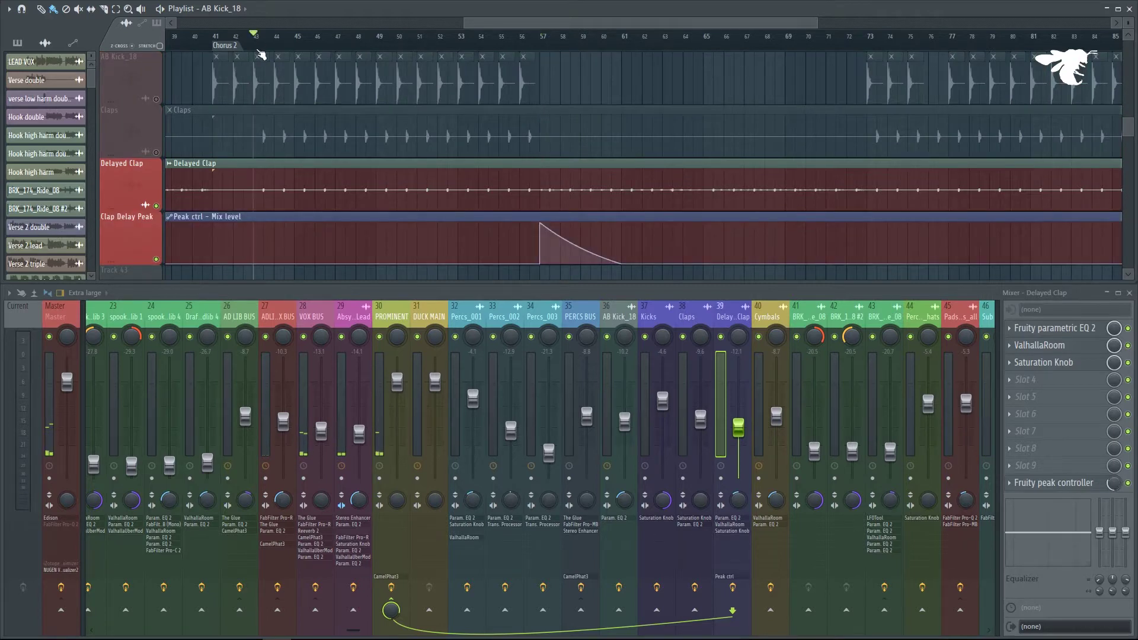
Play the Delayed Clap from bar 43 while inspecting its Fruity parametric EQ 2, ValhallaRoom and Saturation Knob settings.
scroll(254, 195, "up", 5)
key("space")
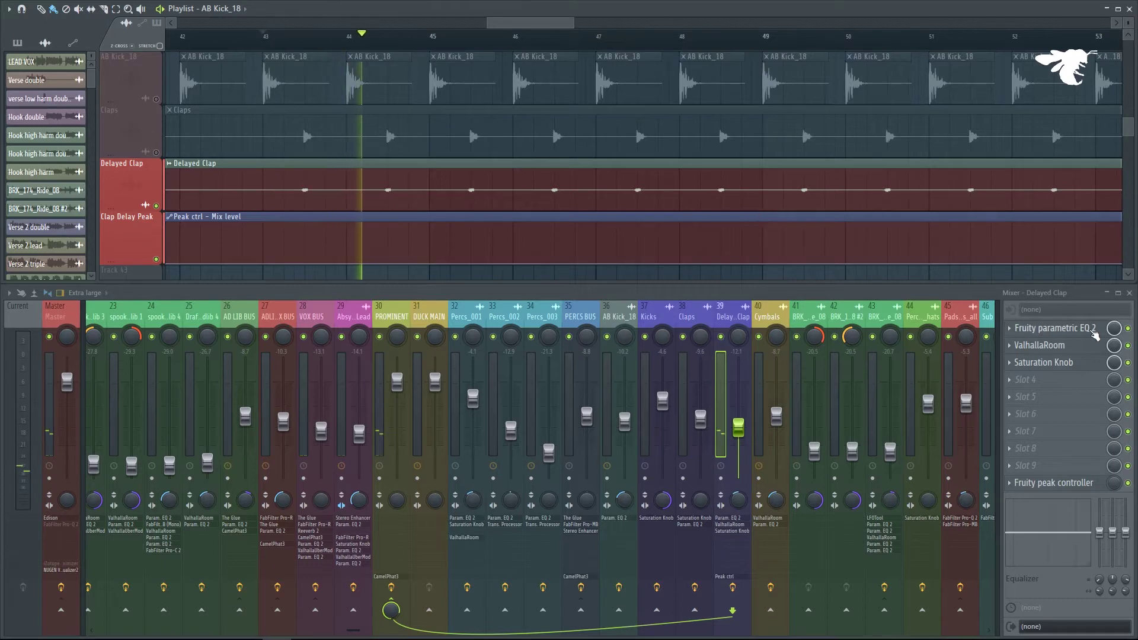
left_click(1095, 335)
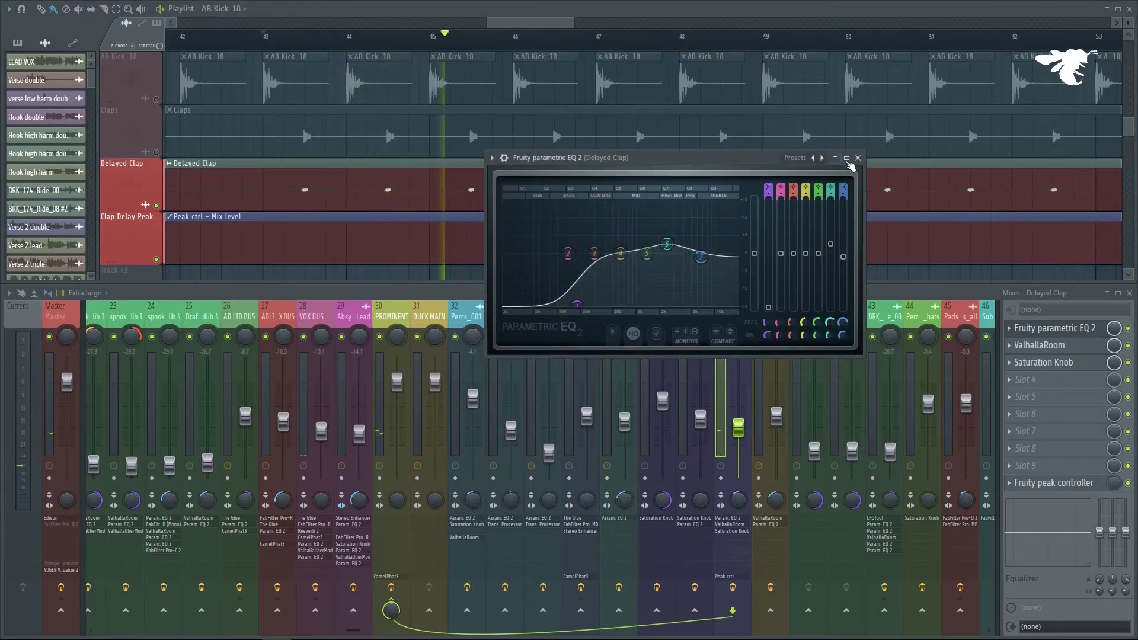
left_click(858, 157)
left_click(1039, 345)
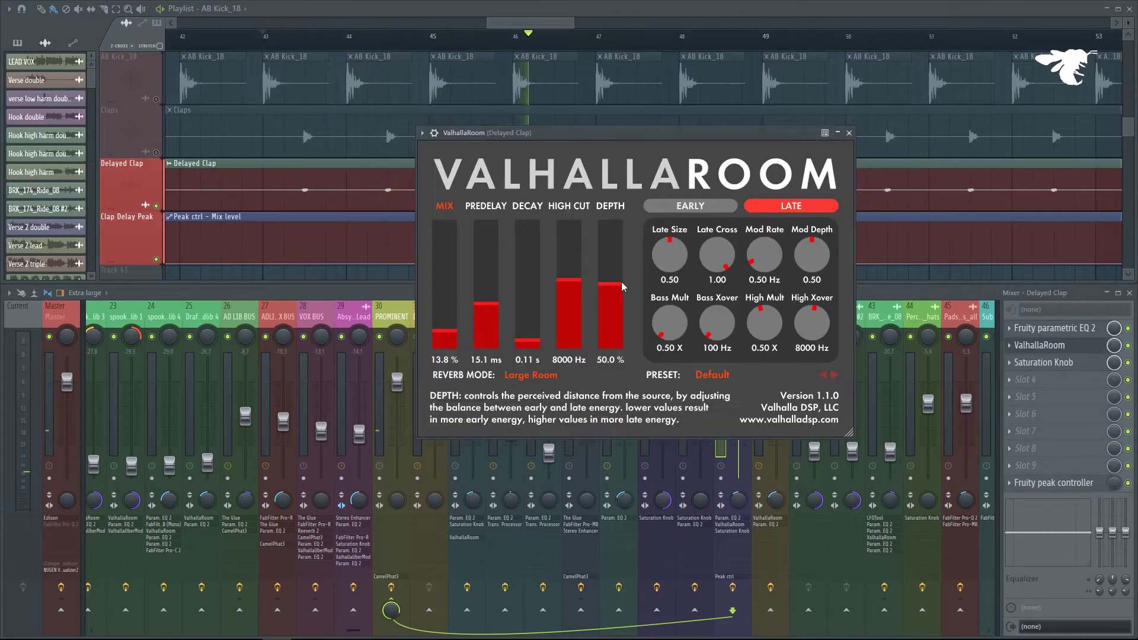
left_click(850, 134)
left_click(1043, 363)
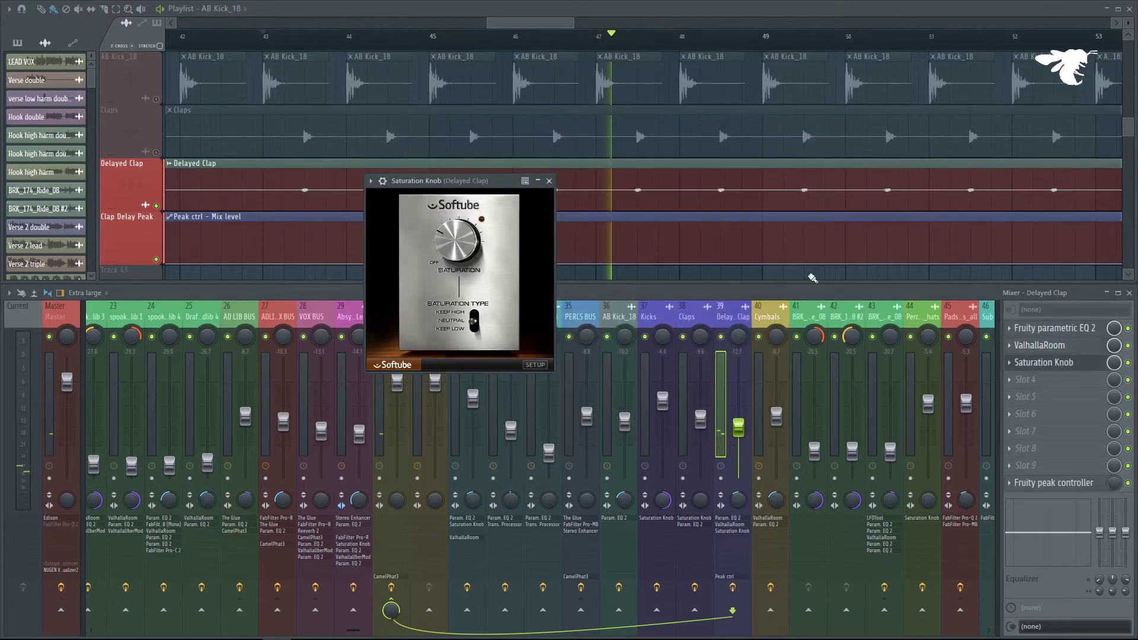
left_click(550, 181)
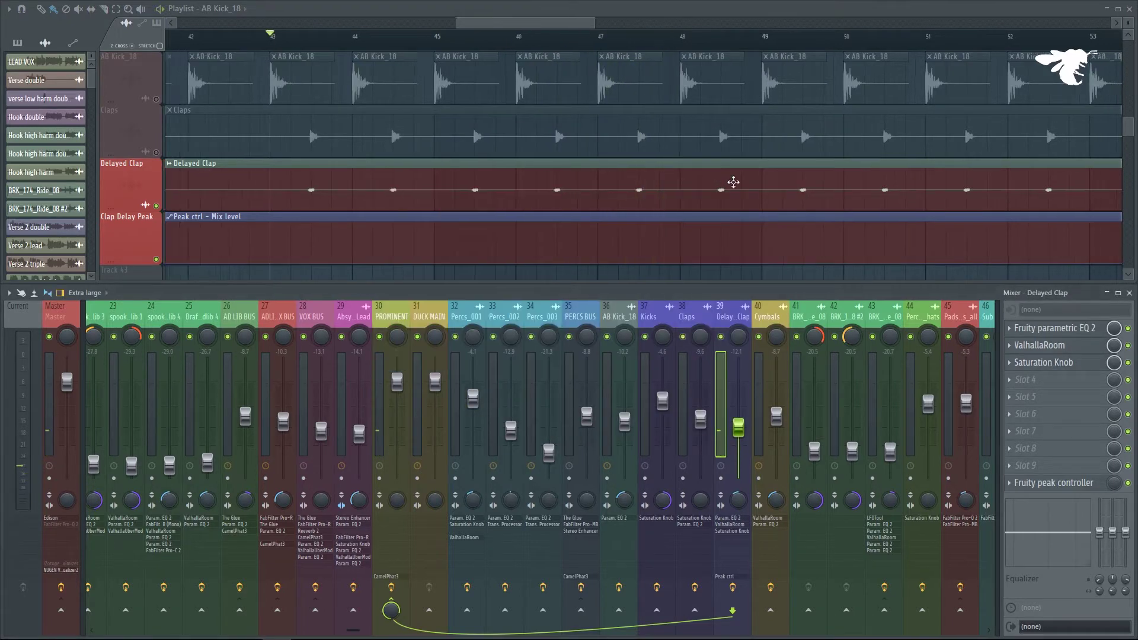
Select the Verse 2 time range and listen to the Delayed Clap pattern within it.
scroll(732, 183, "down", 4)
scroll(823, 188, "up", 3)
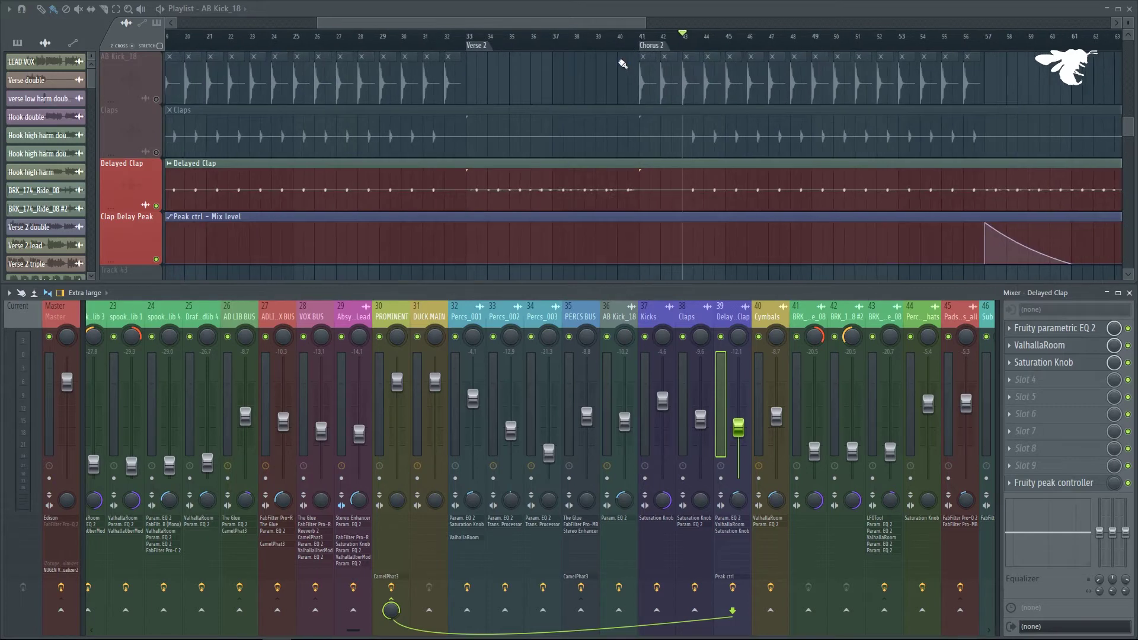
left_click(475, 43)
scroll(581, 119, "up", 2)
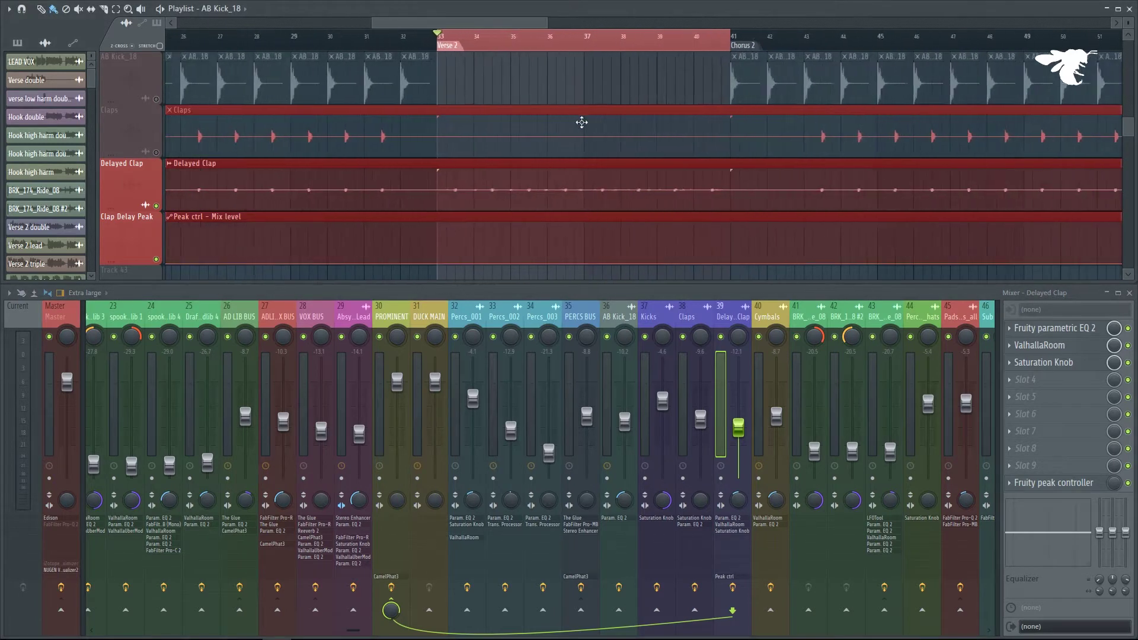
left_click(441, 185)
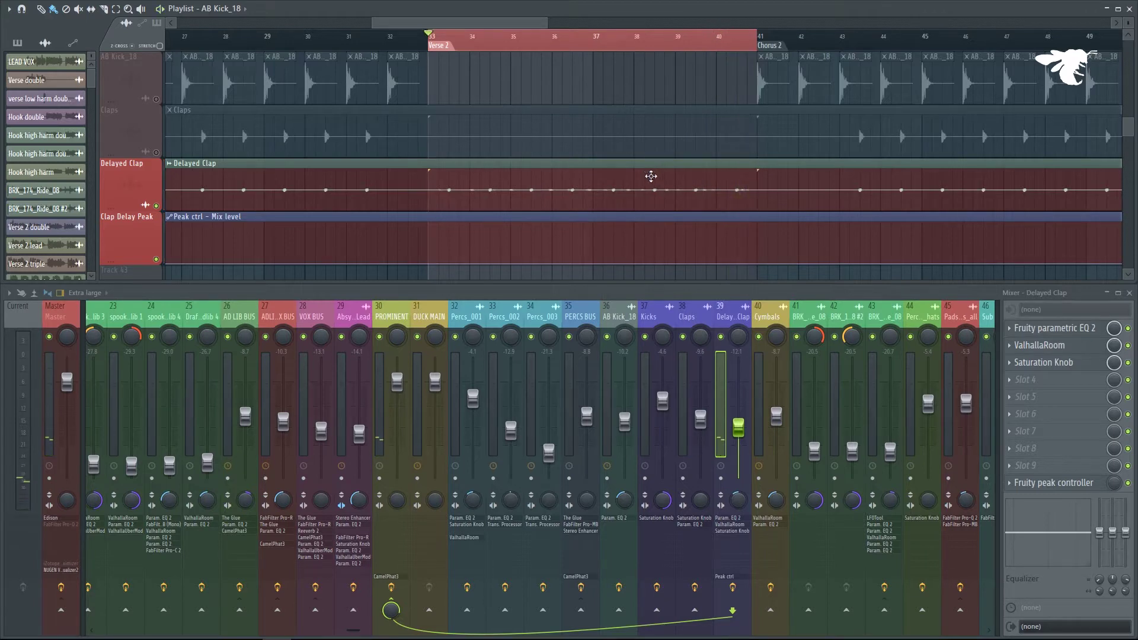
Re-enable the Claps track and play the first Chorus with Claps and Delayed Clap together.
left_click(167, 153)
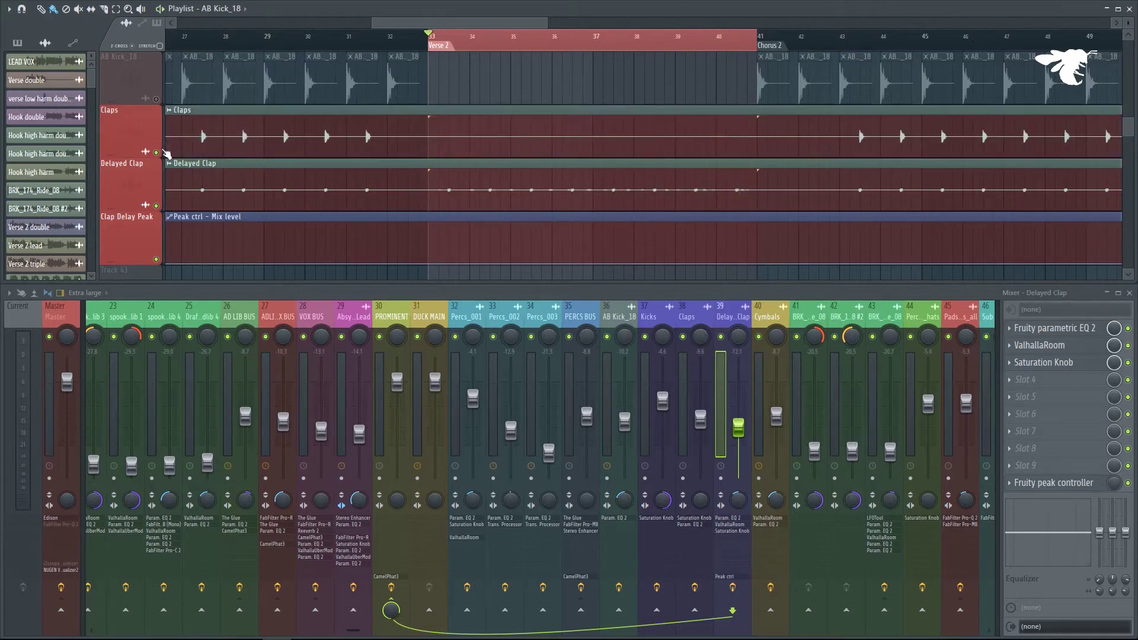
scroll(674, 44, "down", 4)
left_click(298, 61)
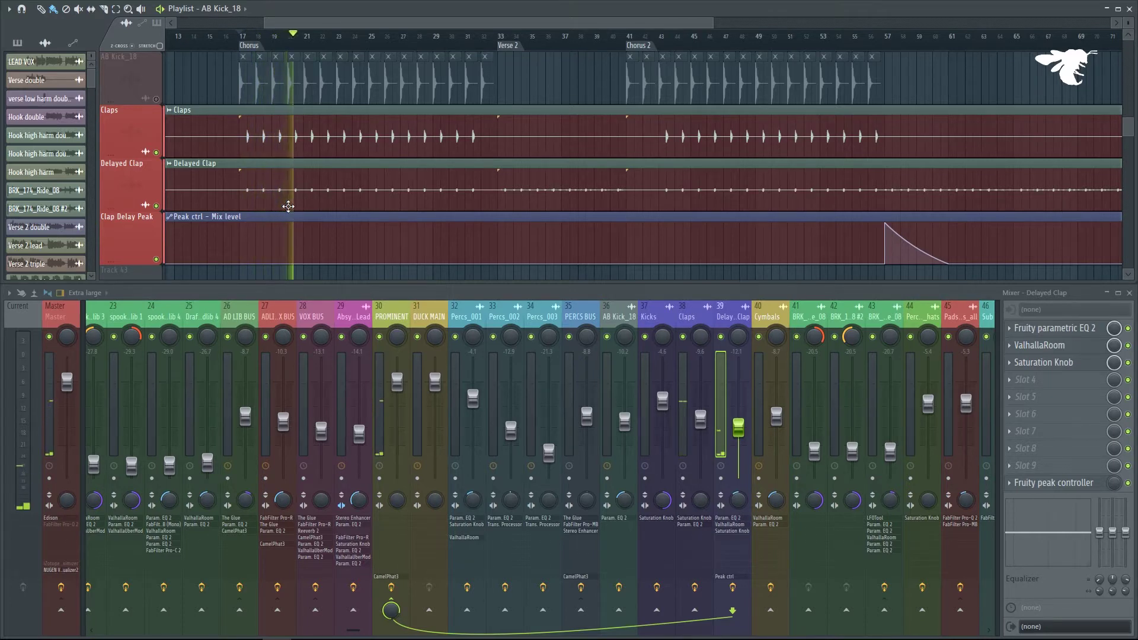
Isolate the Cymbals track in the playlist and select the time range from bar 15 to 19 around the Chorus start.
scroll(288, 206, "down", 4)
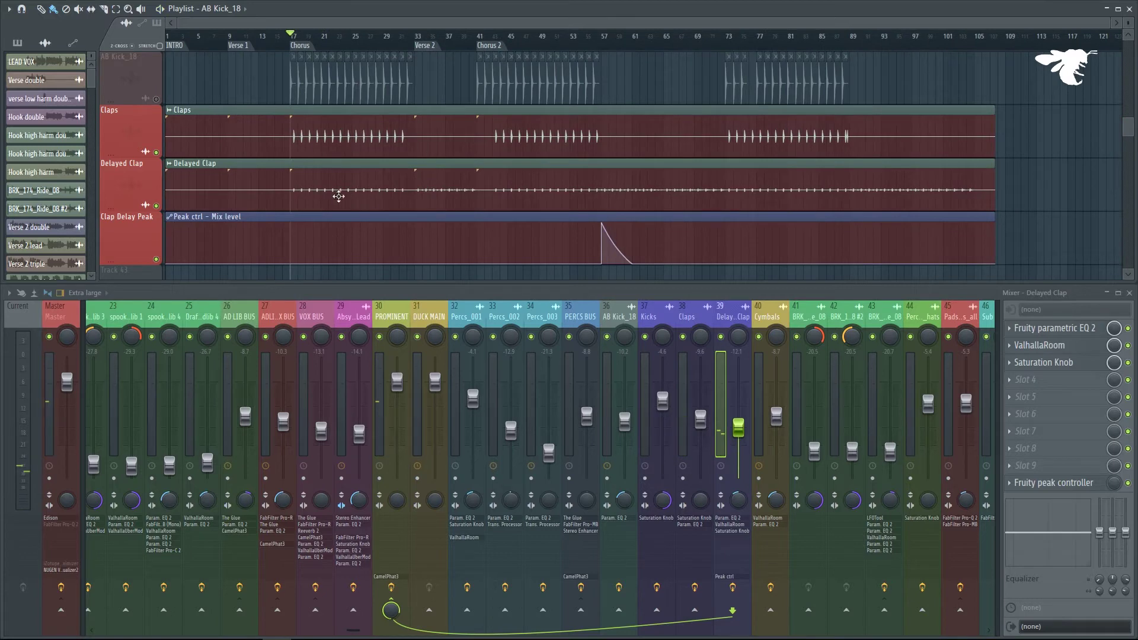
scroll(333, 174, "down", 5)
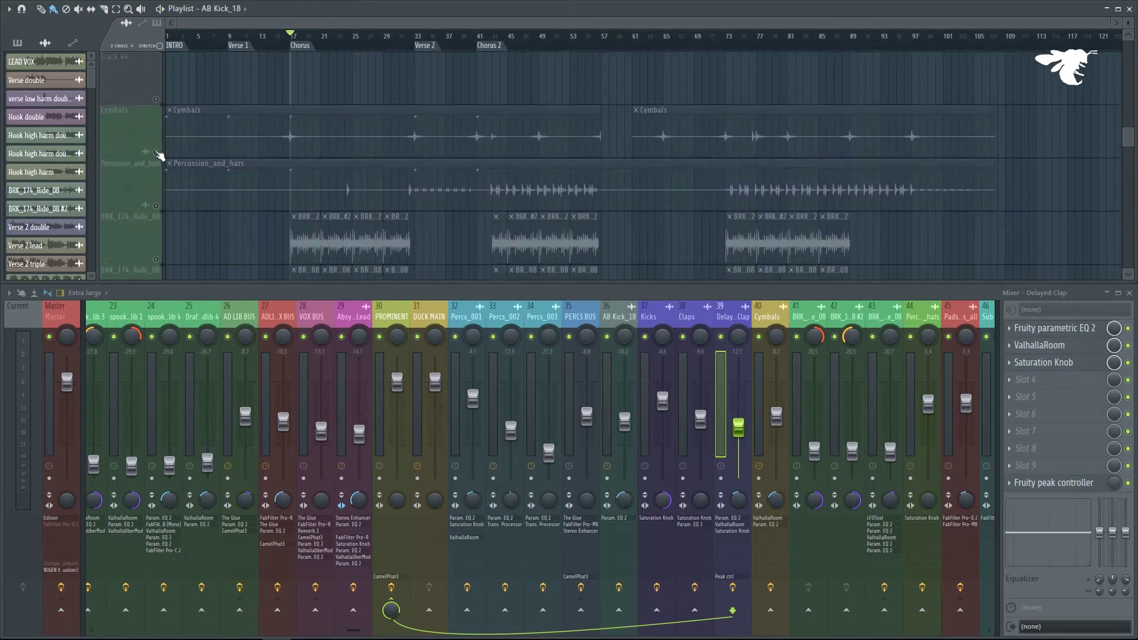
left_click(159, 154)
scroll(303, 133, "up", 6)
scroll(189, 134, "up", 2)
left_click_drag(231, 40, 378, 44)
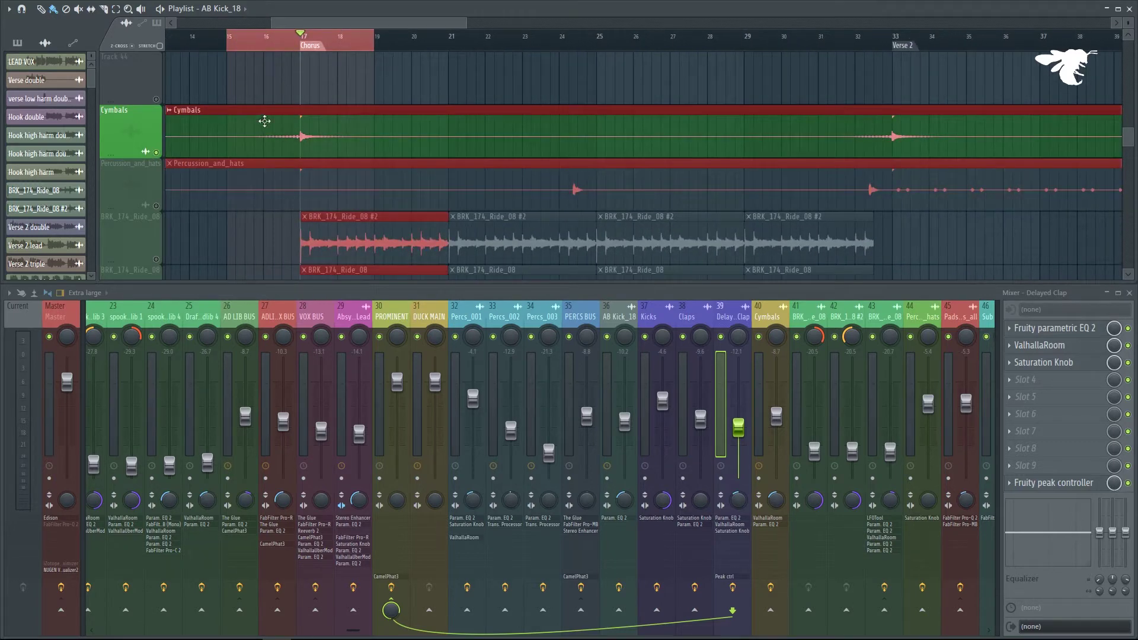
left_click(271, 103)
Play the Cymbals while inspecting their ValhallaRoom and Fruity parametric EQ 2 settings, and compare the sound with the effects bypassed.
left_click(771, 316)
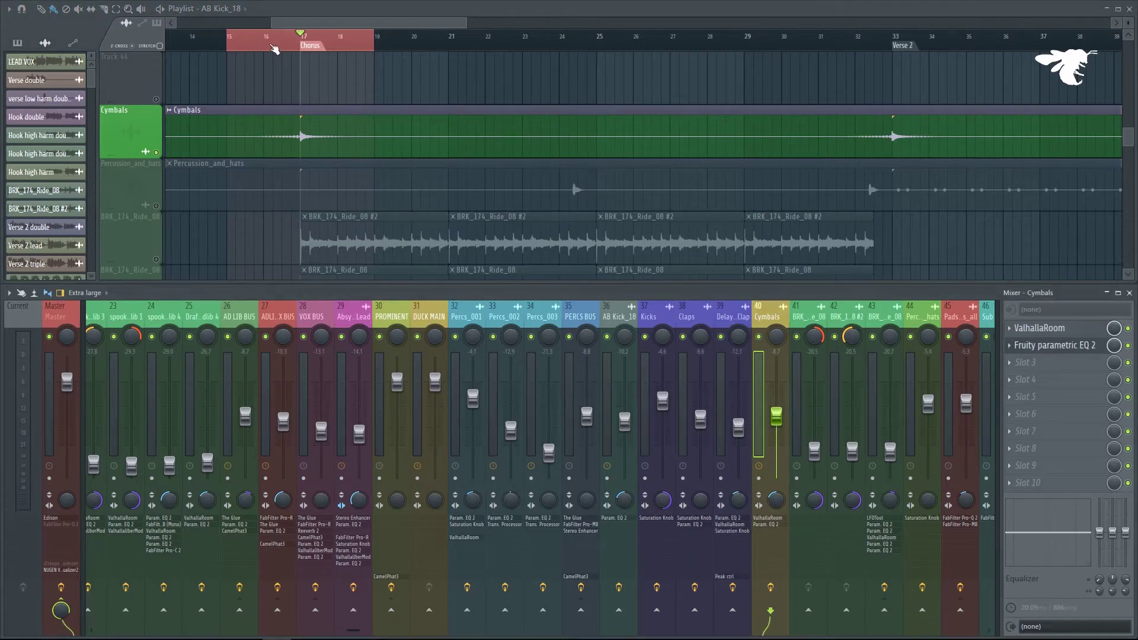
key("space")
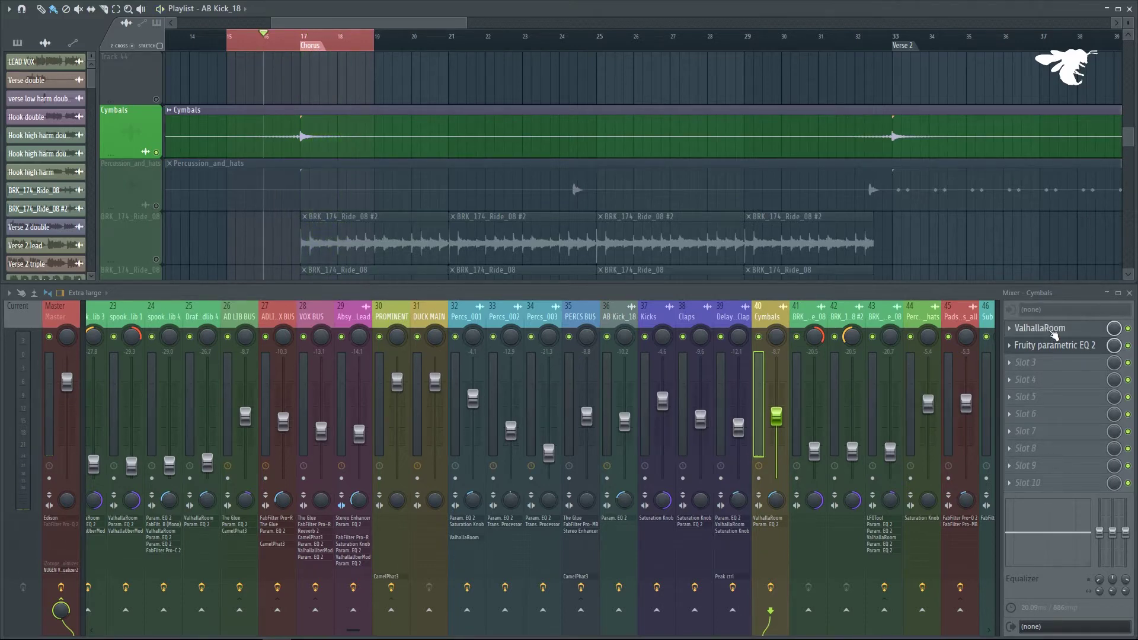
left_click(1051, 329)
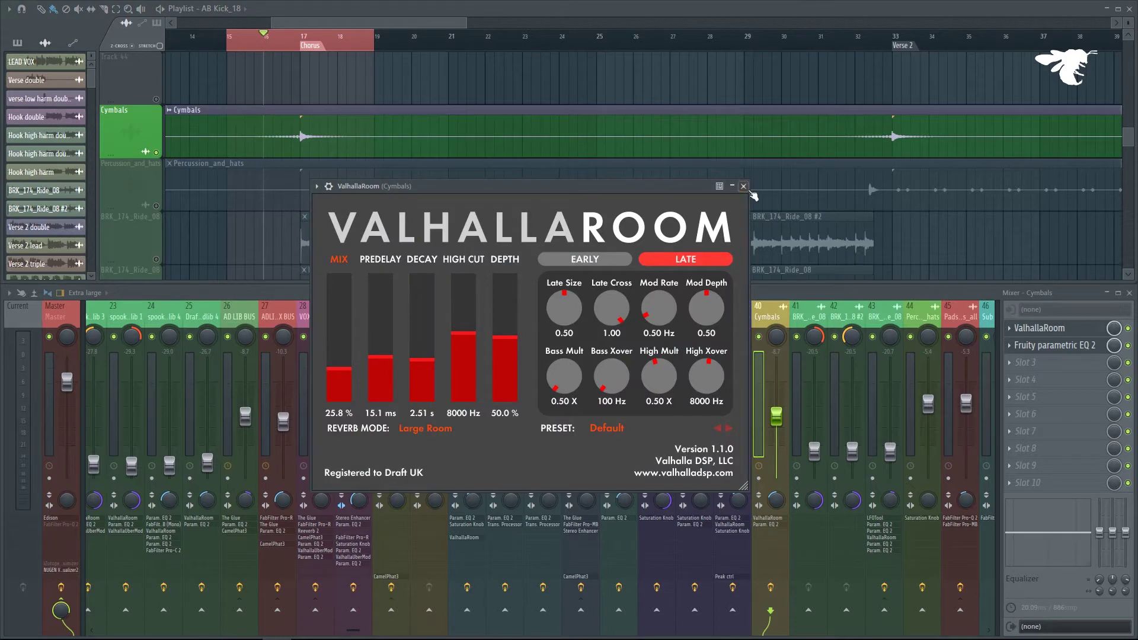
left_click(744, 187)
left_click(1039, 348)
left_click(1038, 350)
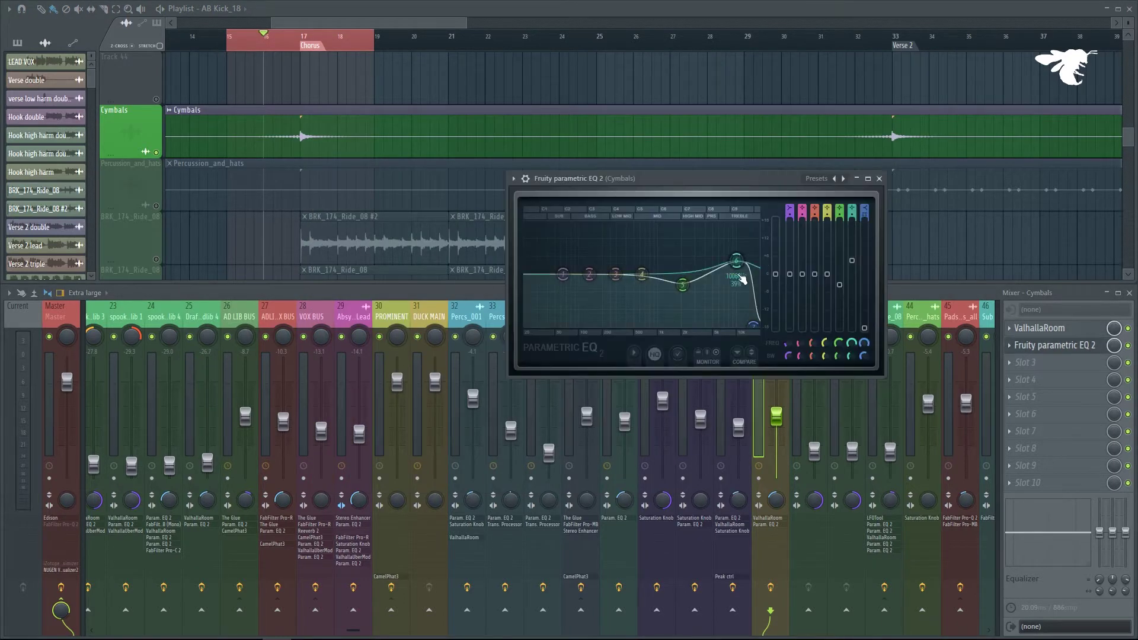
left_click(1128, 345)
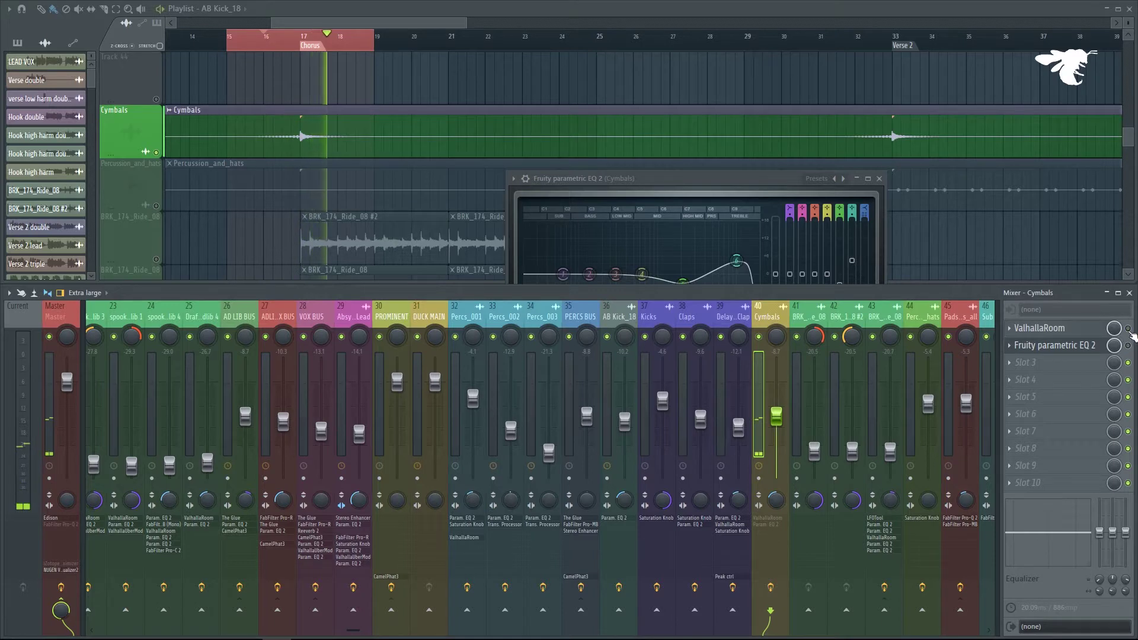
Select the half bar just before the Chorus and play the Cymbals while examining the treble boost in Fruity parametric EQ 2.
left_click(264, 37)
left_click_drag(283, 46, 303, 53)
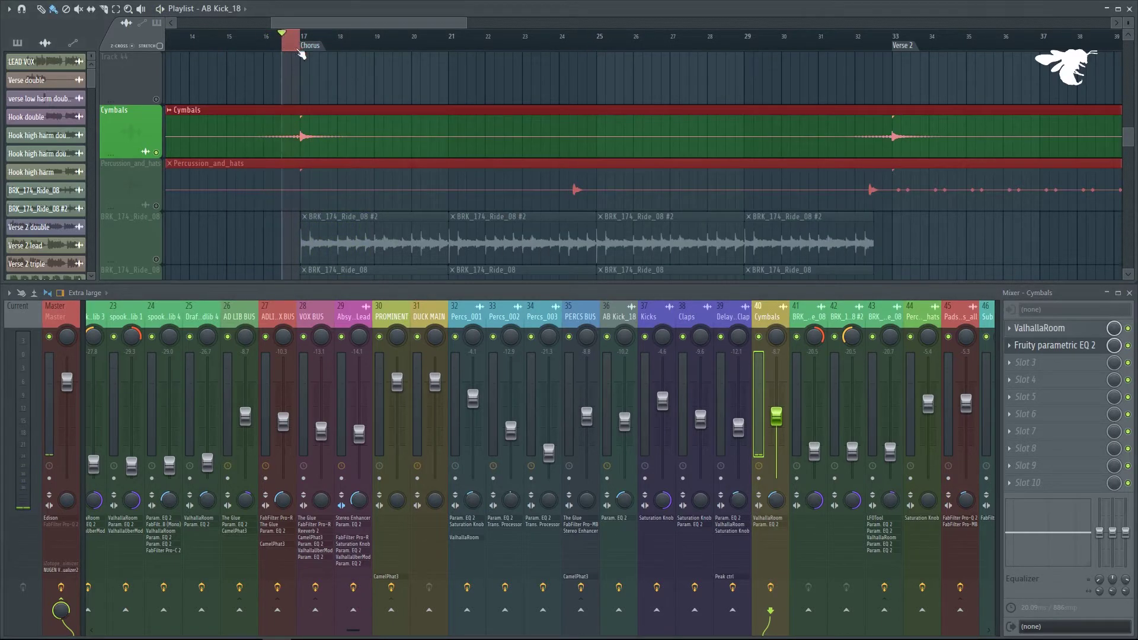
left_click(1077, 346)
left_click_drag(613, 180, 701, 144)
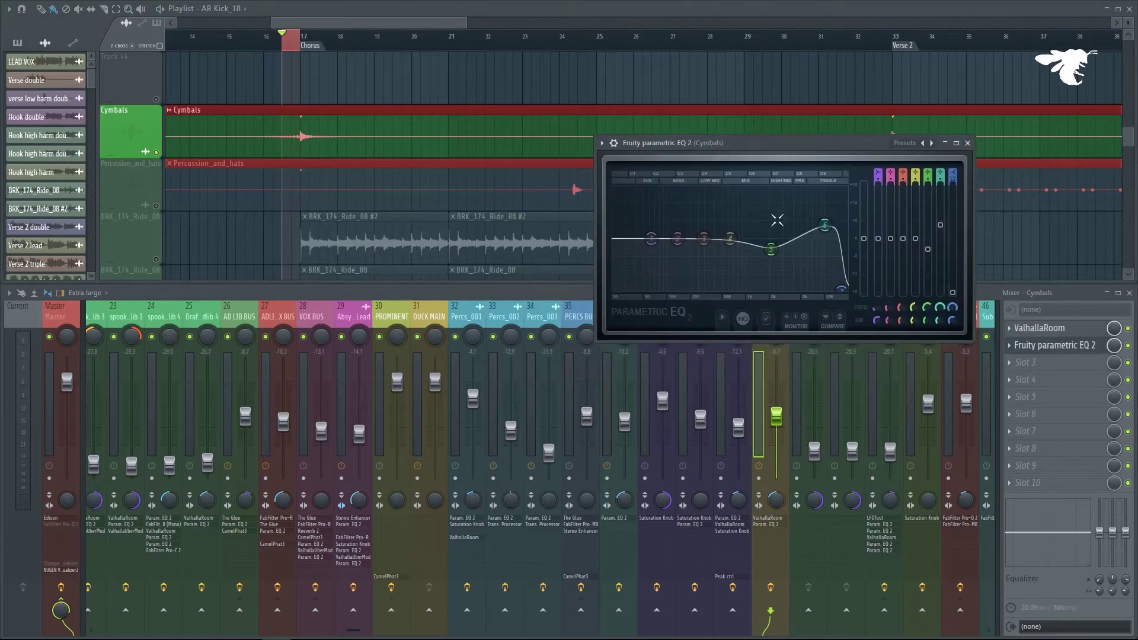
key("space")
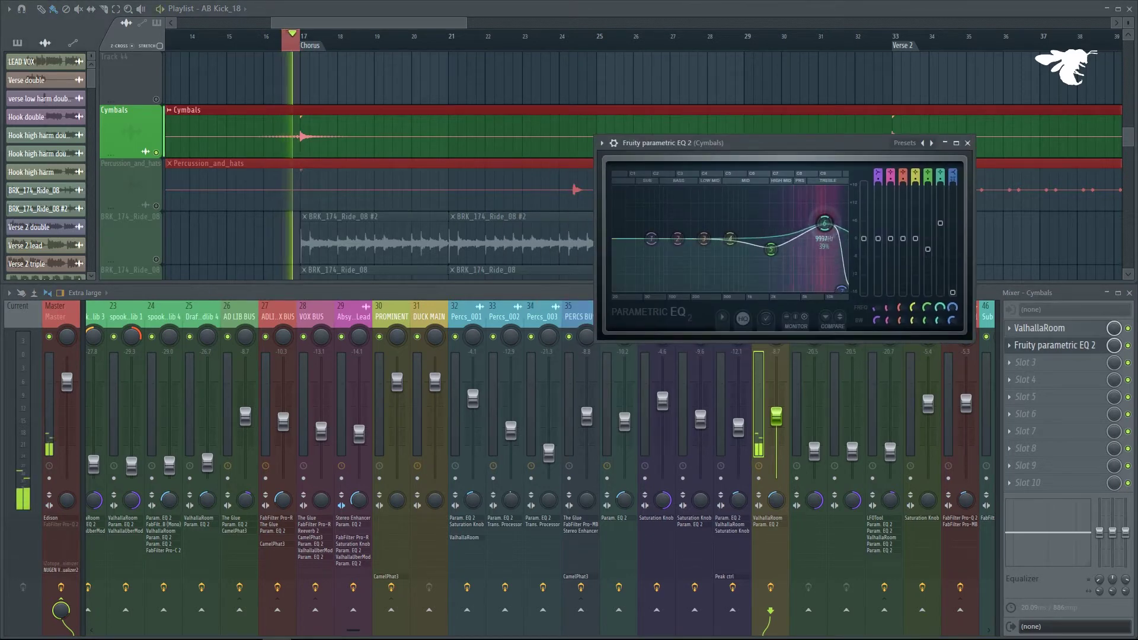
key("space")
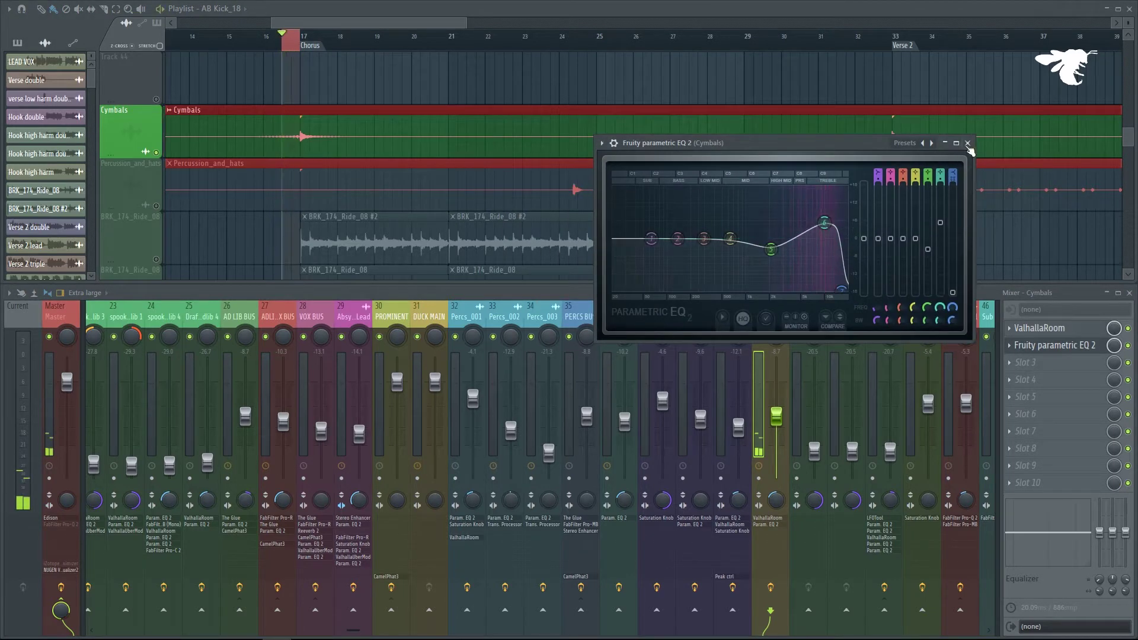
left_click(969, 144)
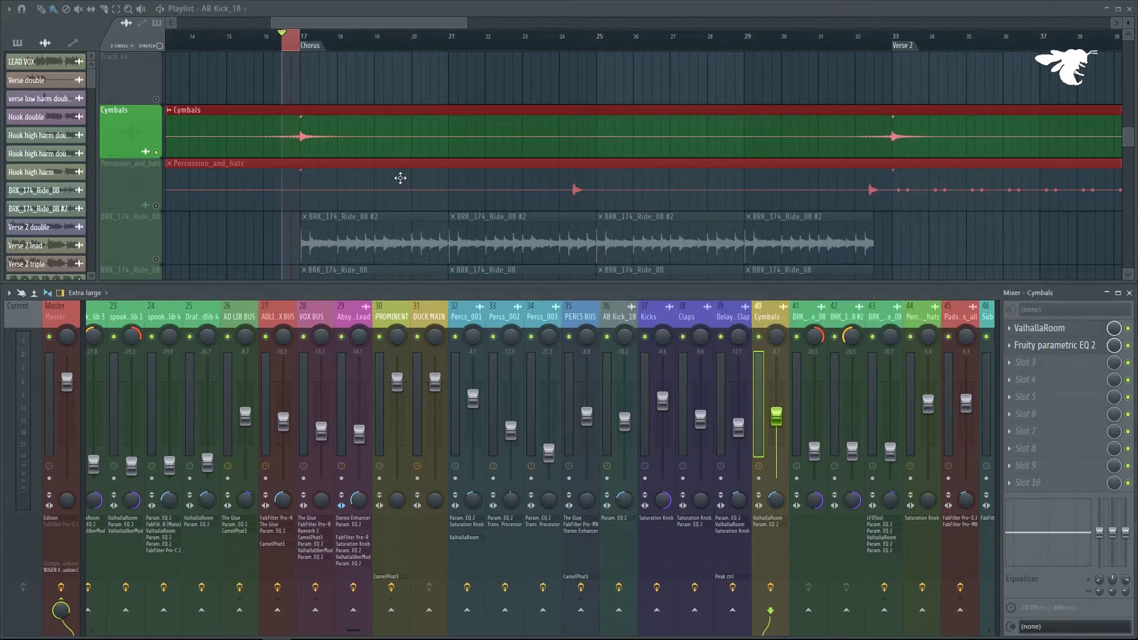
Select bars 15 to 20, re-enable all tracks and play the Cymbals in the full mix.
left_click_drag(227, 42, 413, 49)
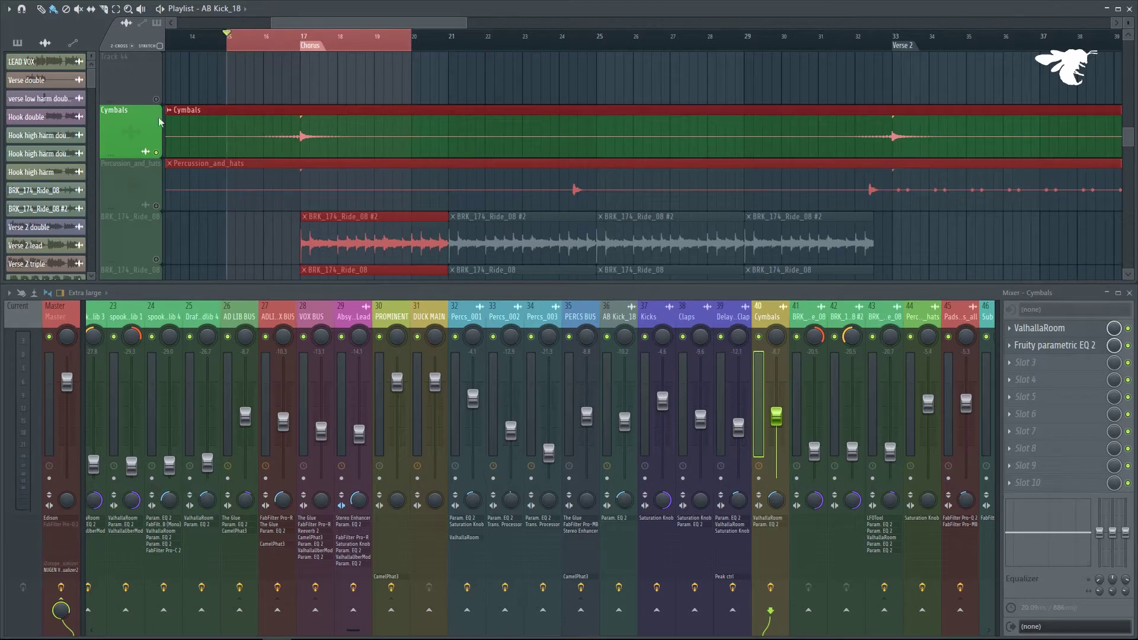
right_click(156, 154)
key("space")
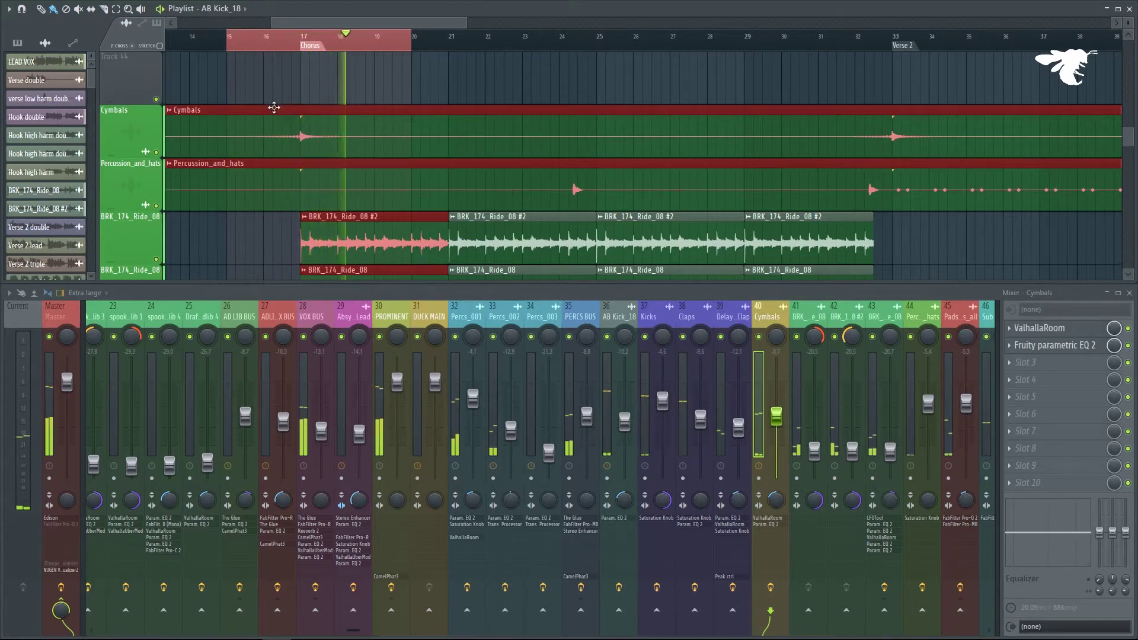
key("space")
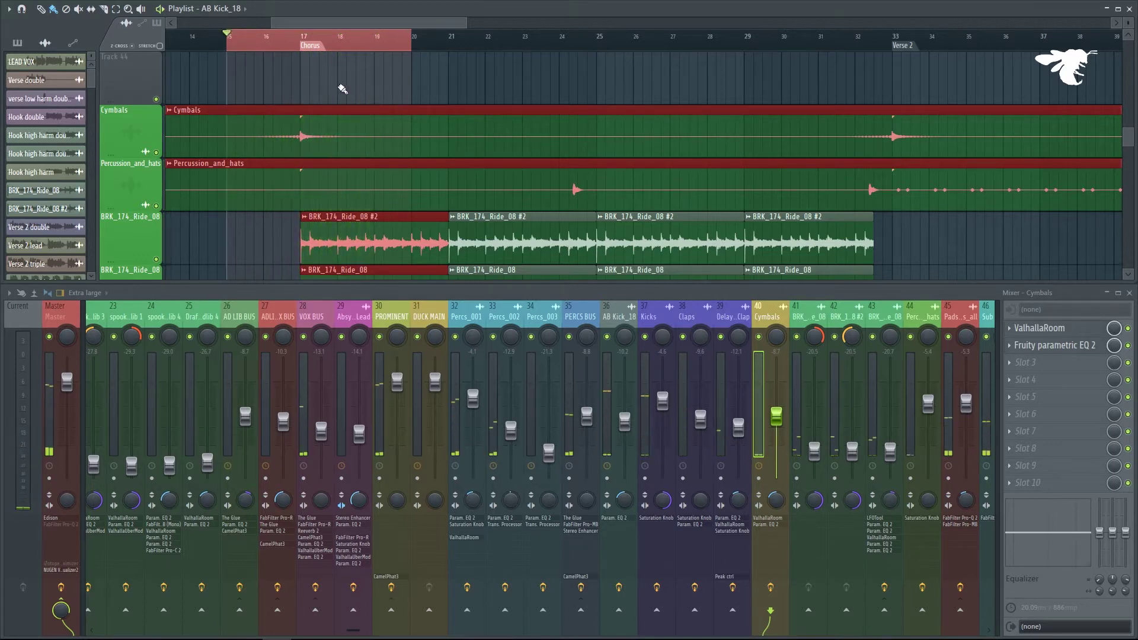
left_click(423, 93)
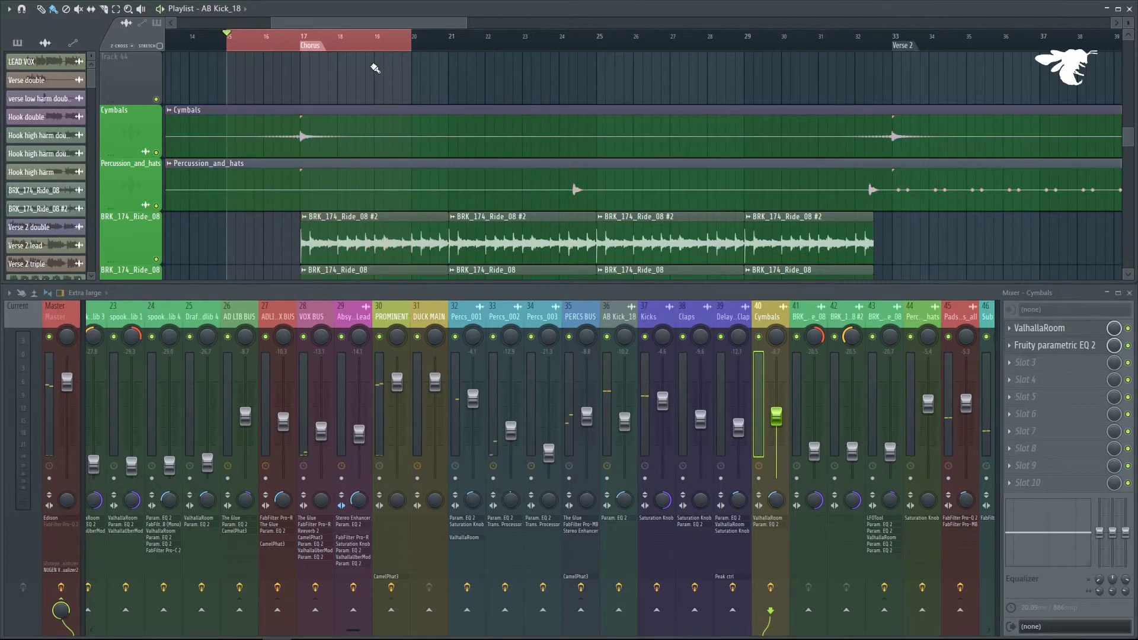
Isolate the Percussion_and_hats track, select its mixer channel and play it from bar 32 into Verse 2.
scroll(528, 77, "down", 6)
scroll(671, 141, "up", 4)
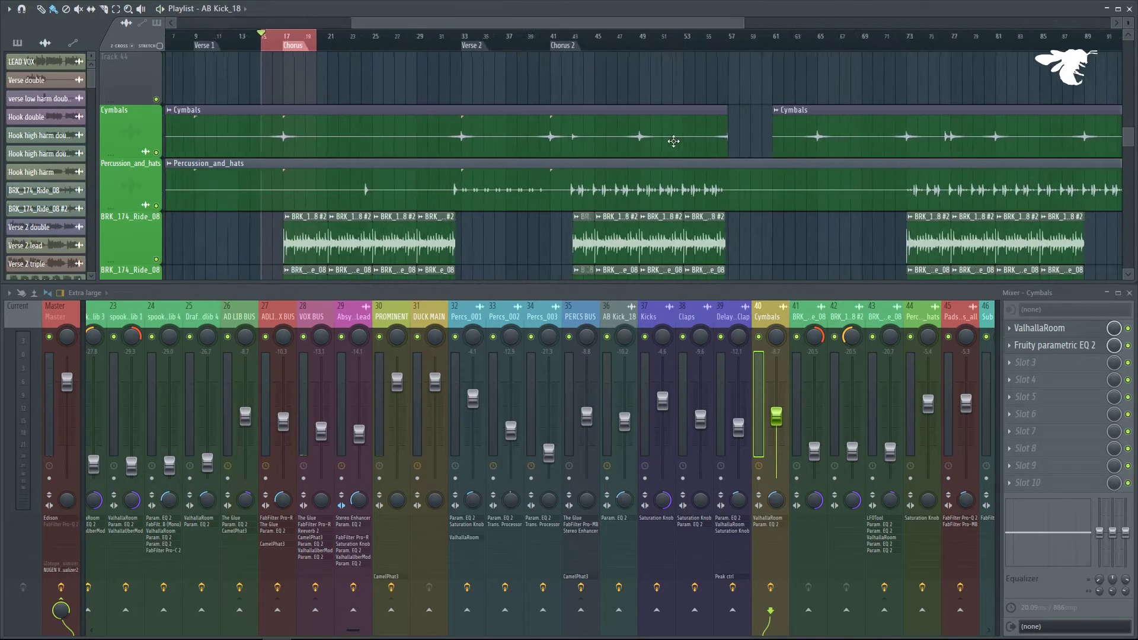
scroll(596, 198, "up", 1)
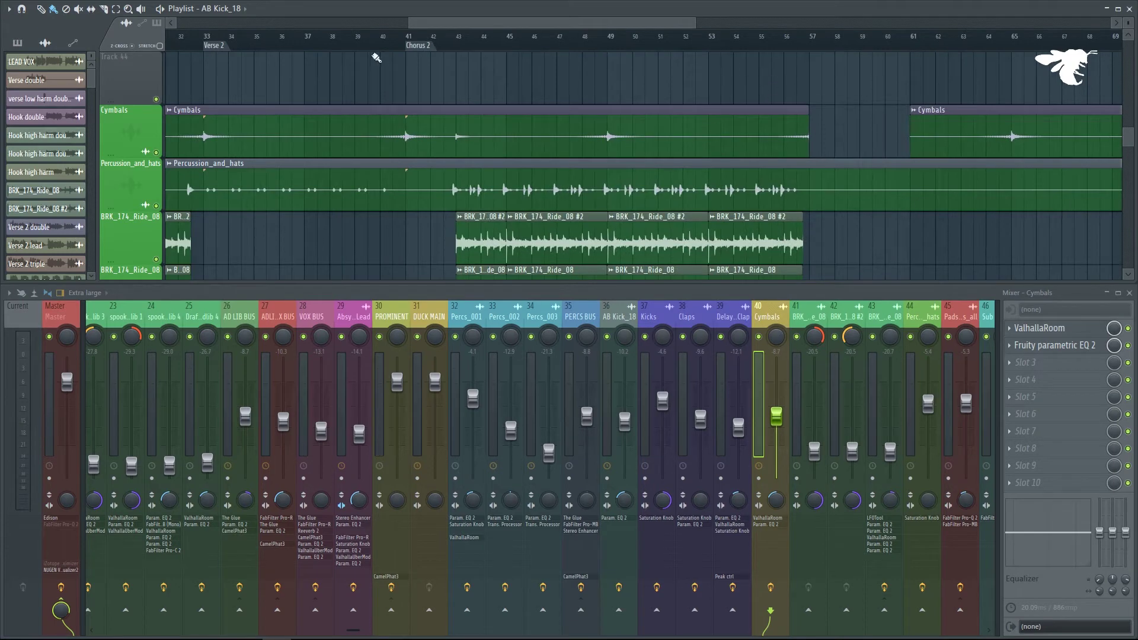
left_click(158, 205, "ctrl")
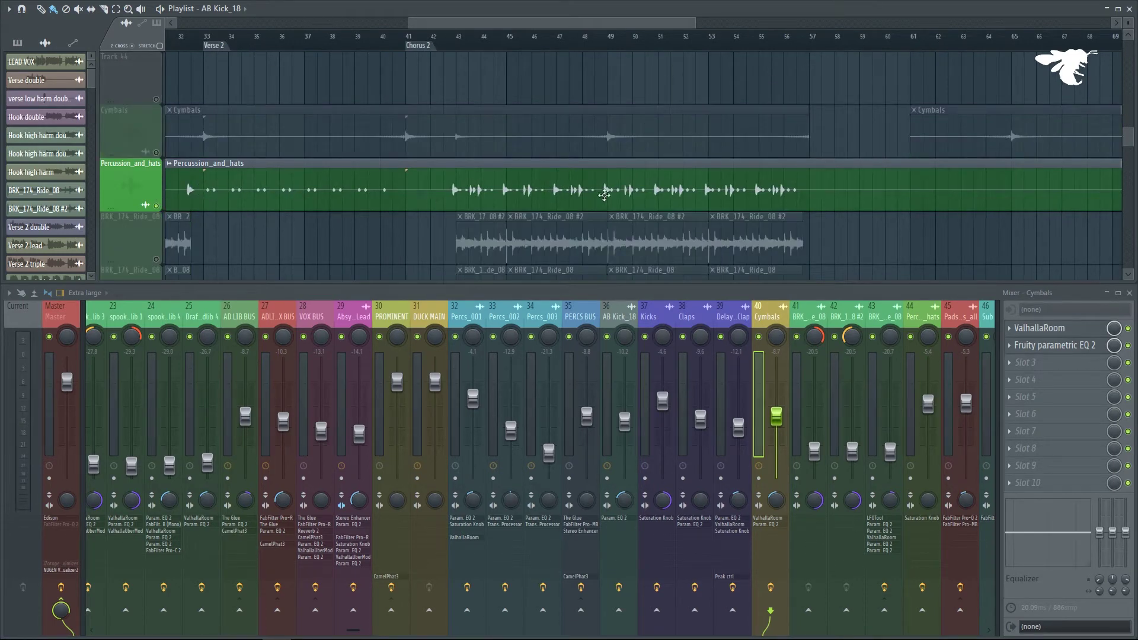
left_click(924, 315)
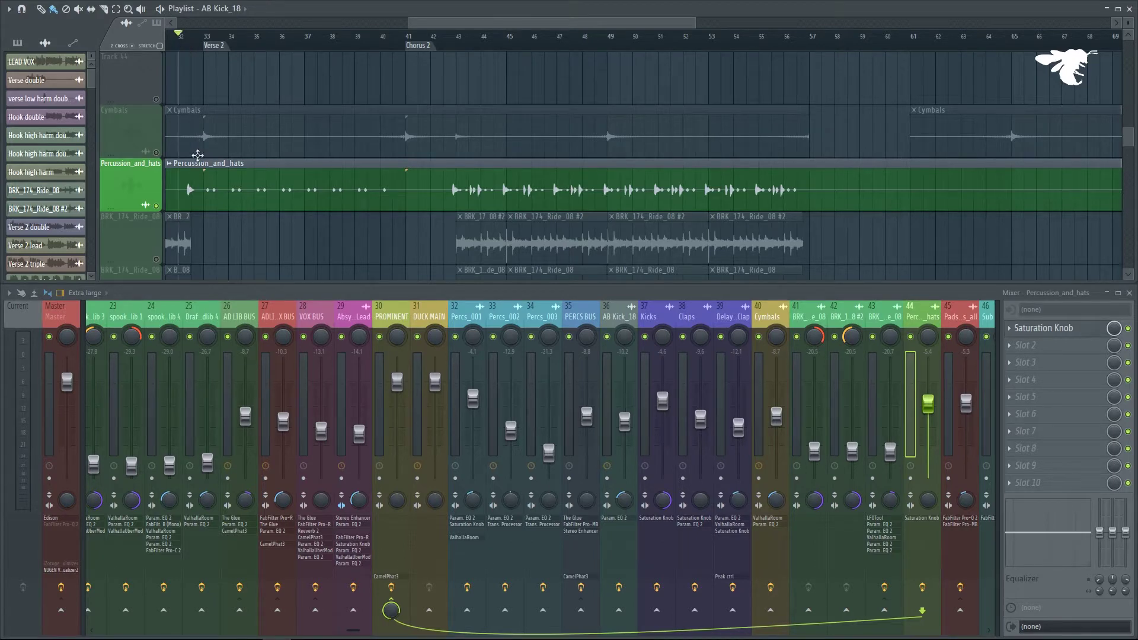
scroll(192, 142, "down", 1)
key("space")
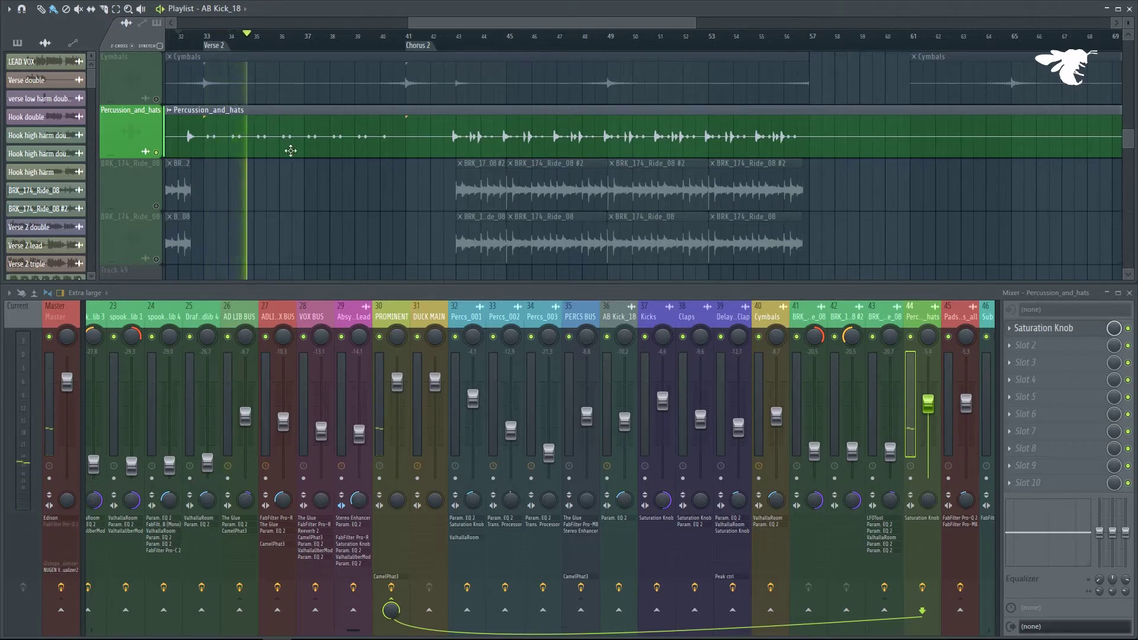
Select the Chorus 2 time range from about bar 42.5 to 46.5 for the Percussion_and_hats pattern.
scroll(568, 155, "up", 1)
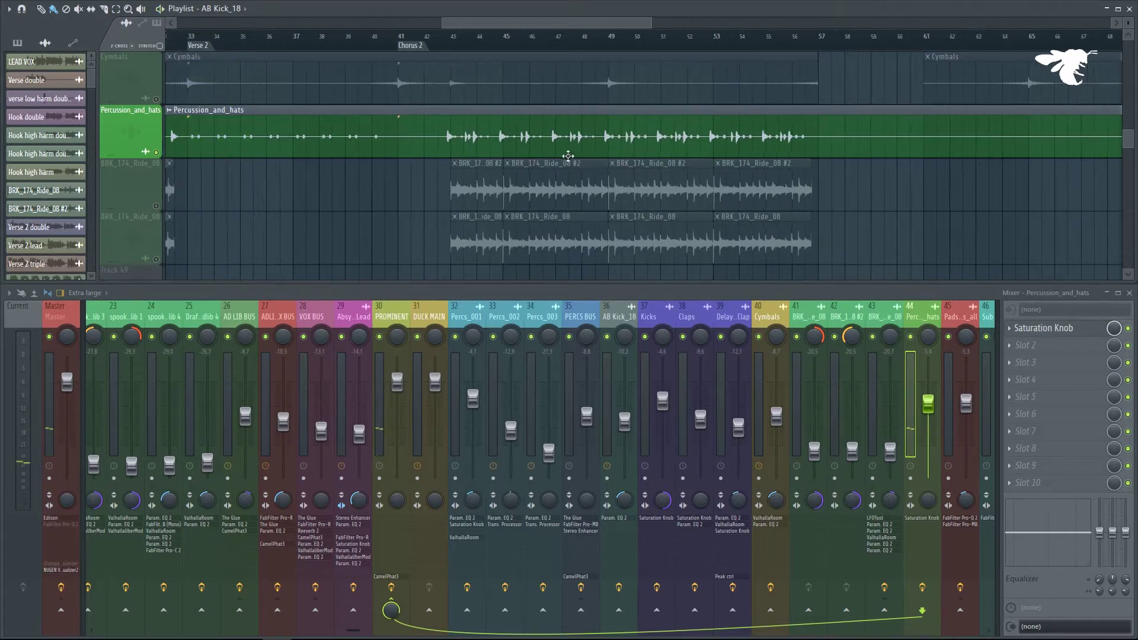
scroll(568, 155, "up", 2)
left_click_drag(342, 47, 430, 46)
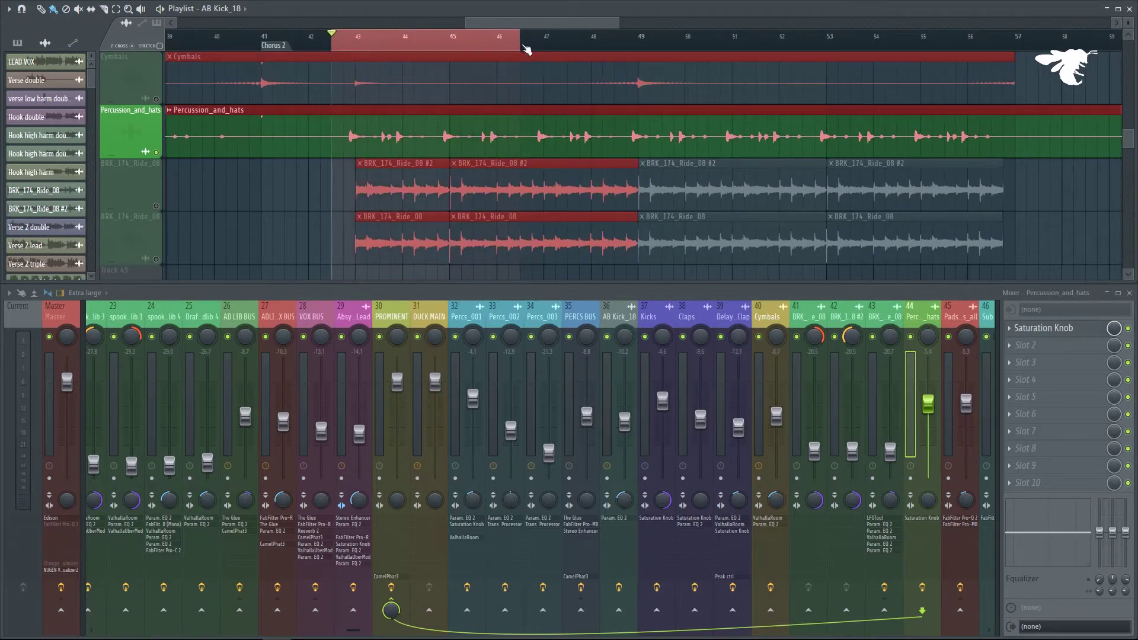
left_click(310, 209)
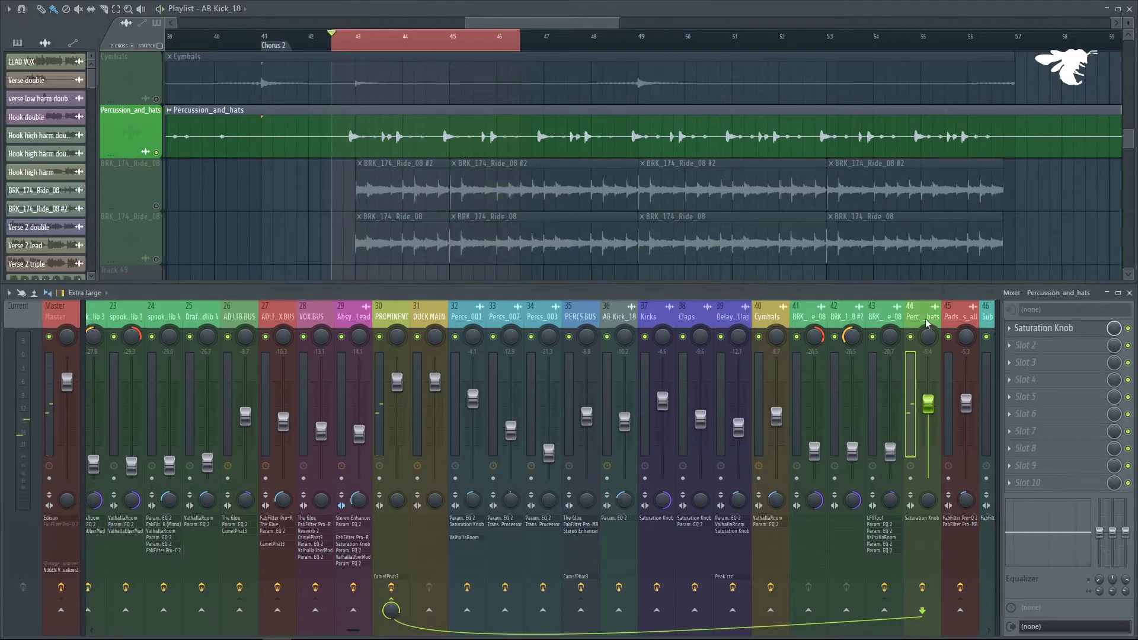
Inspect the Saturation Knob on Percussion_and_hats and compare playback with it bypassed and enabled.
left_click(1083, 333)
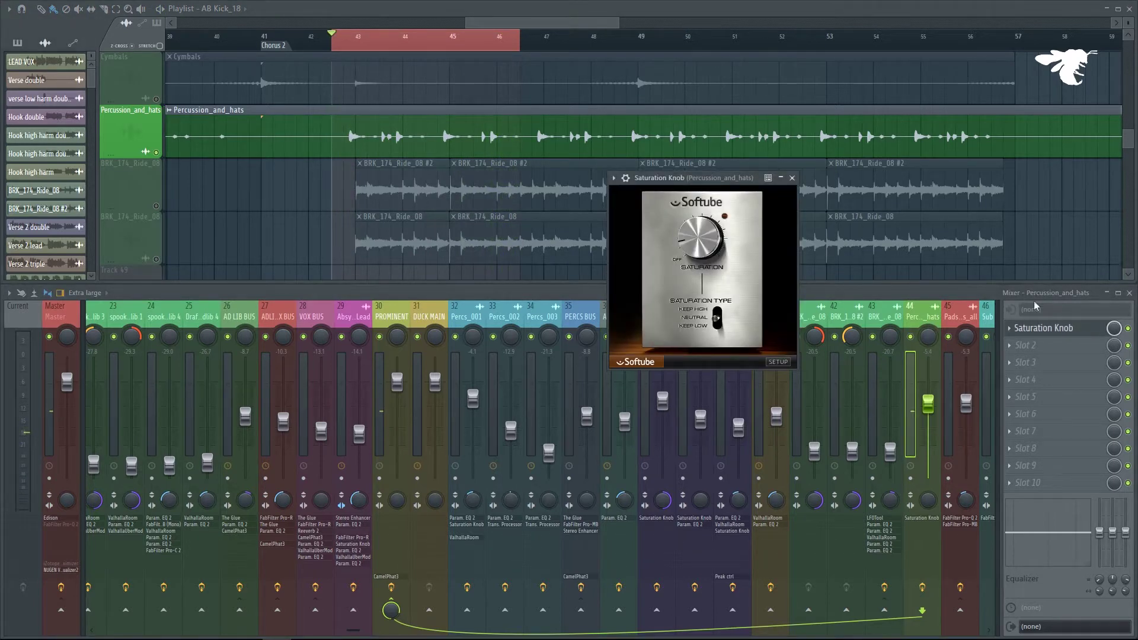
left_click(1130, 330)
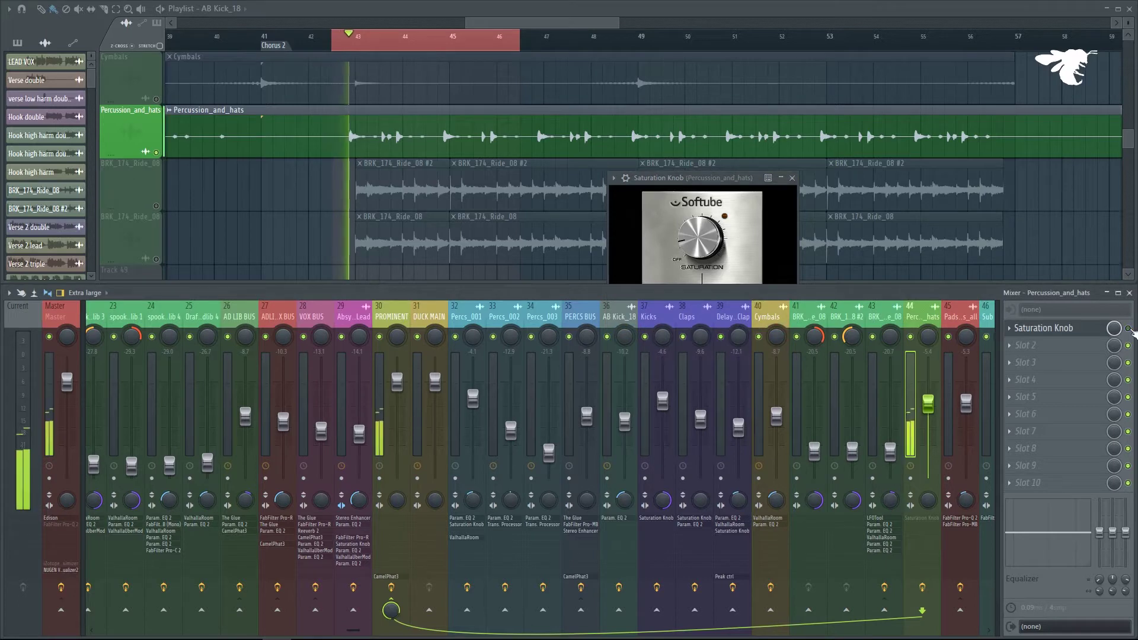
left_click(1130, 330)
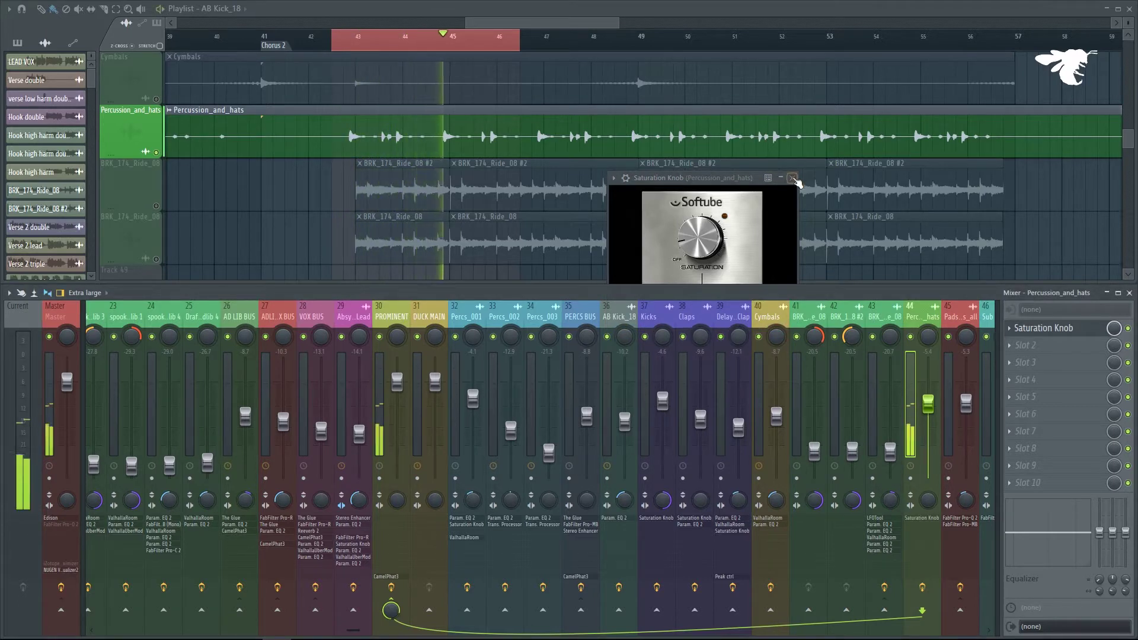
left_click(794, 178)
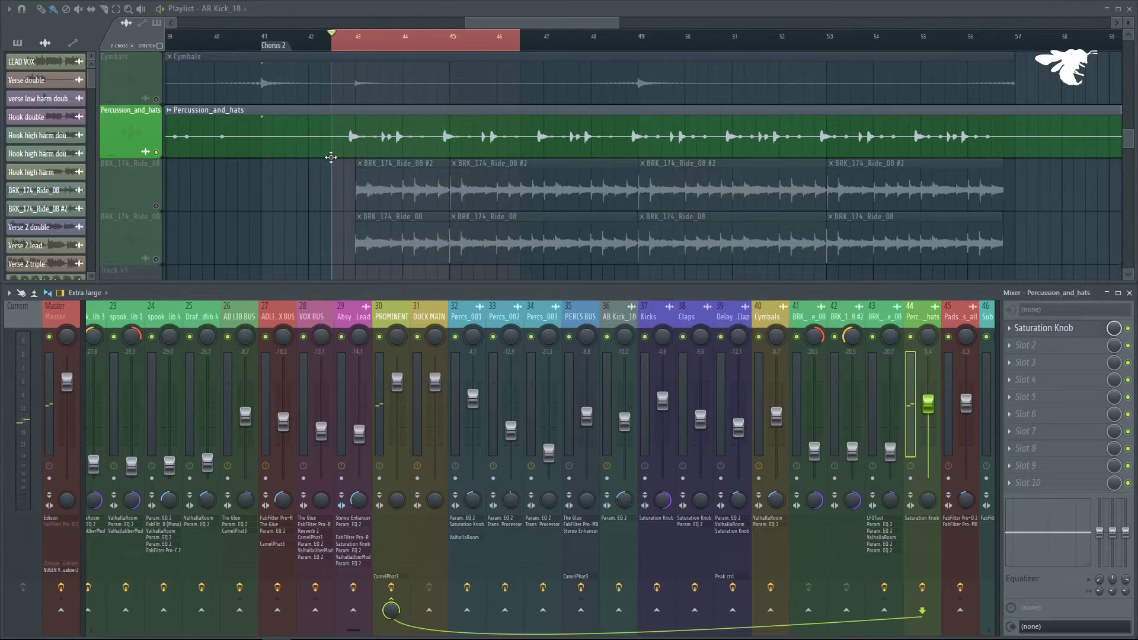
Re-enable all tracks and play the full mix over the selected Chorus 2 range.
scroll(350, 160, "up", 1)
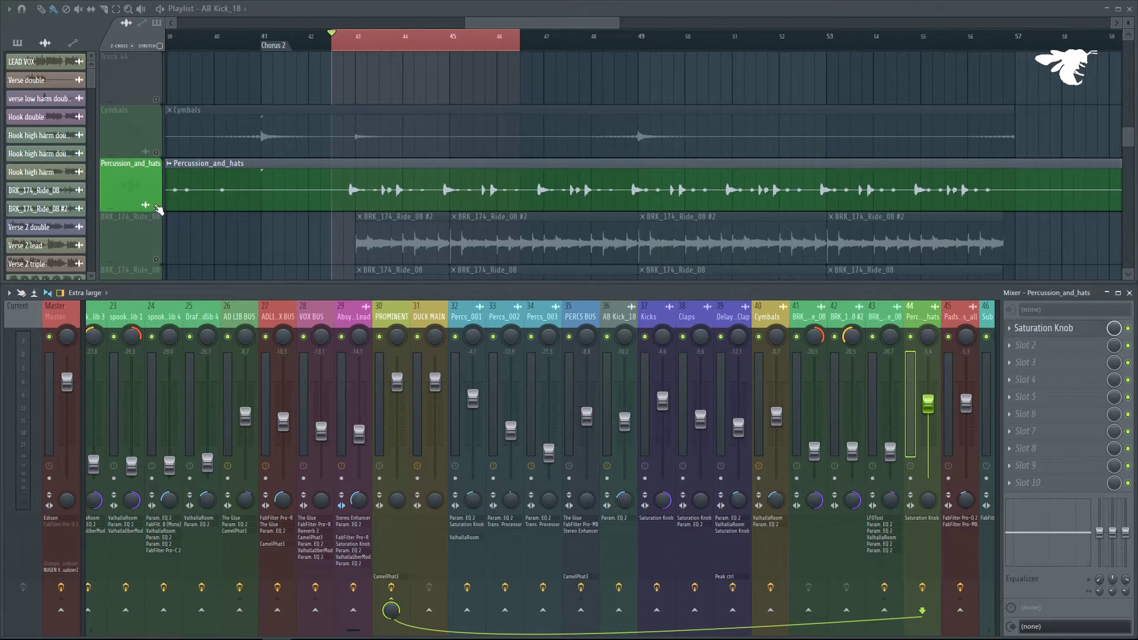
right_click(157, 206)
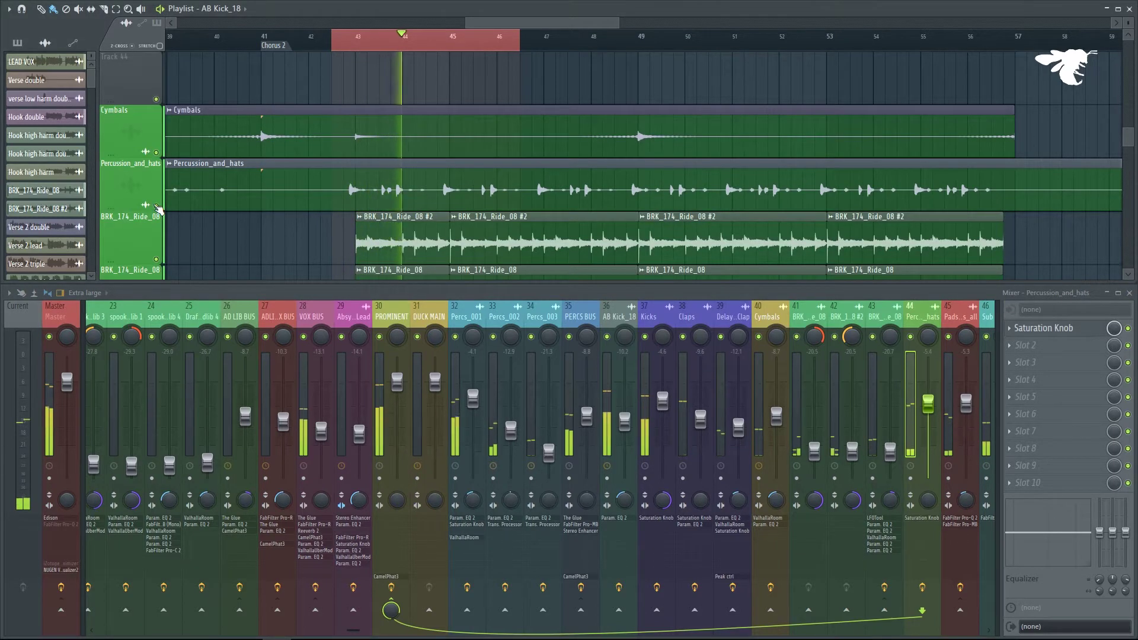
scroll(273, 178, "down", 2)
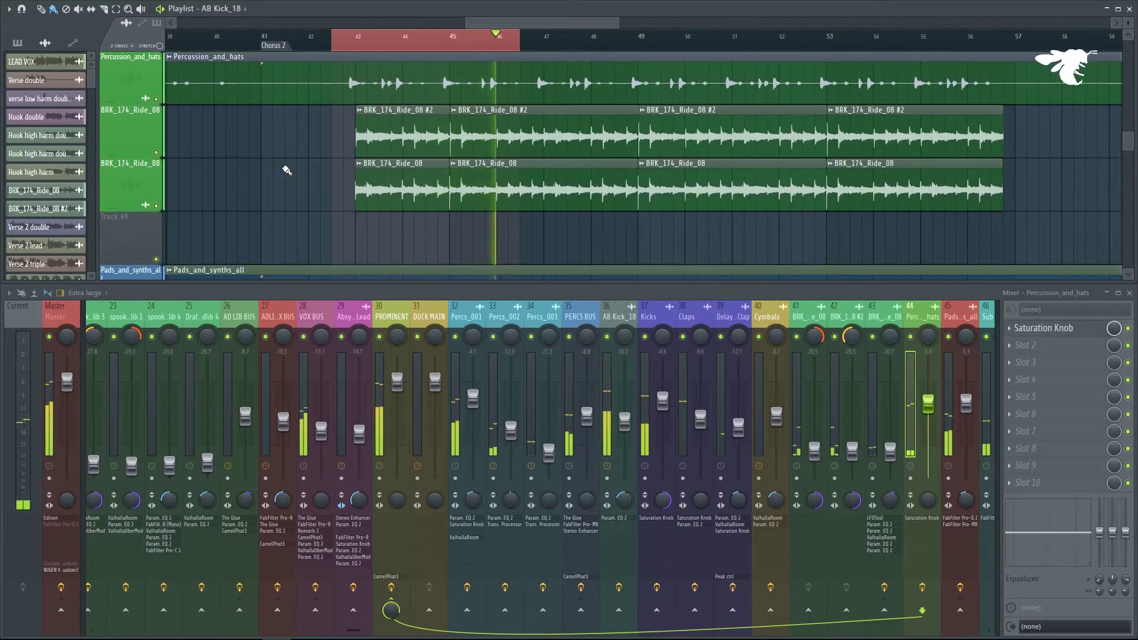
key("space")
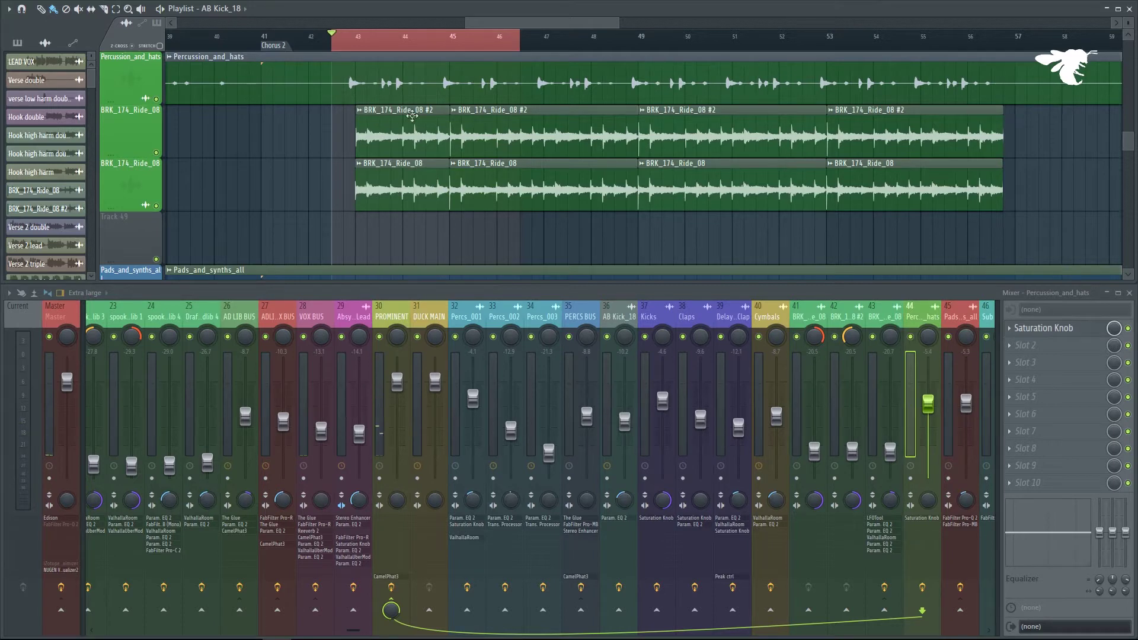
Isolate the two BRK_174_Ride_08 tracks together in the playlist.
left_click(156, 152, "ctrl")
left_click(156, 205)
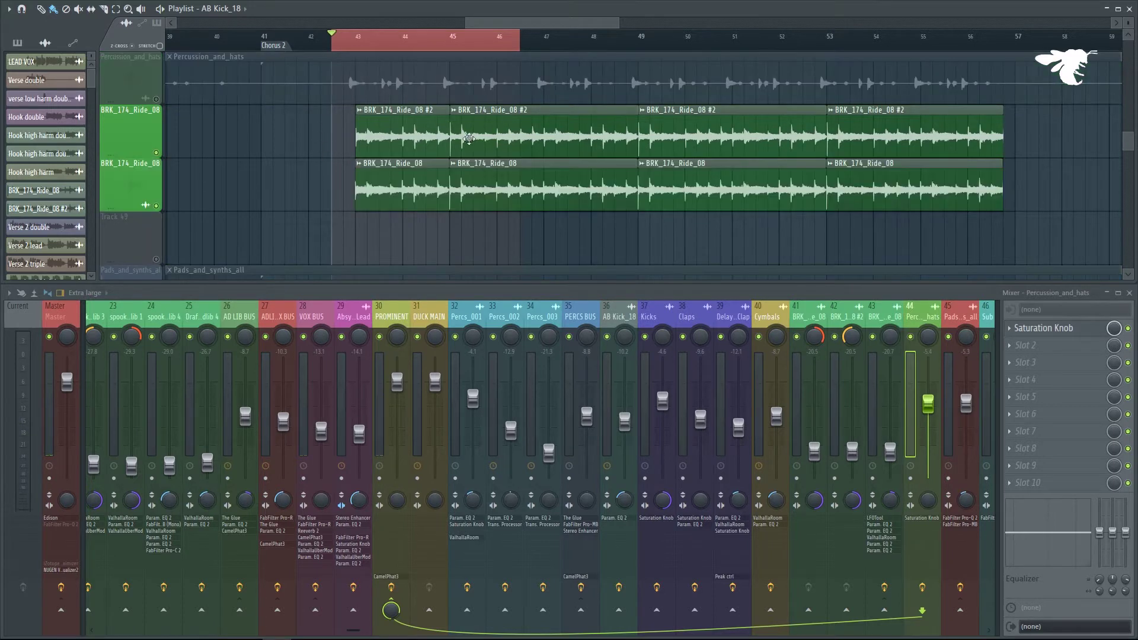
scroll(536, 188, "up", 2)
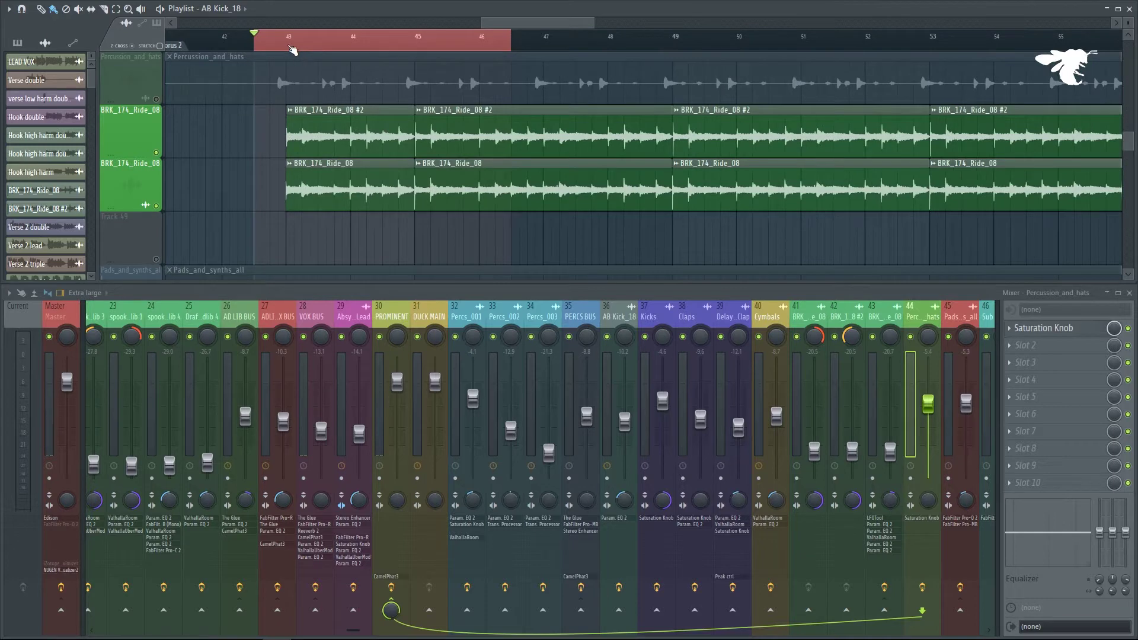
Select bars 45 to 49, play the two BRK_174_Ride_08 tracks and examine how their clip starts line up at bar 45.
left_click_drag(422, 46, 672, 58)
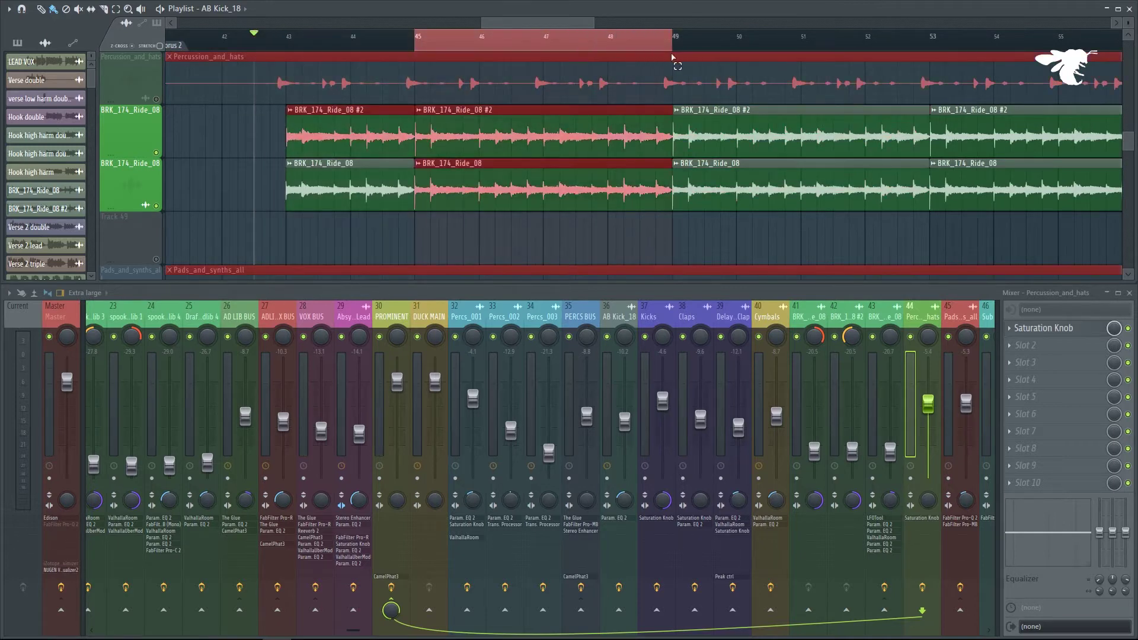
left_click(219, 156)
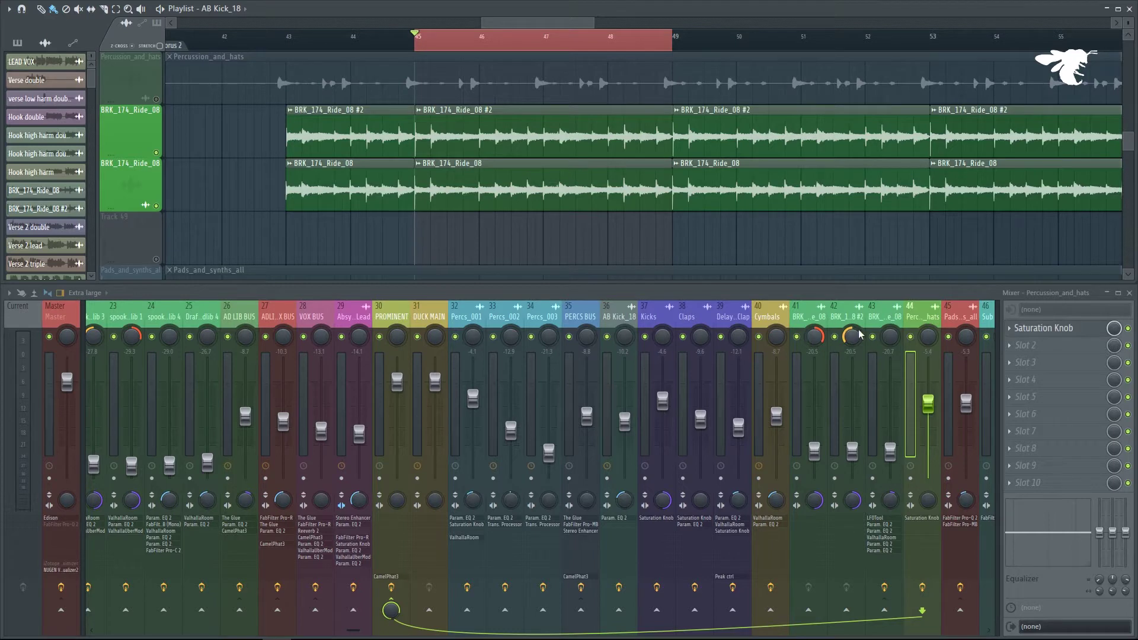
left_click(812, 322)
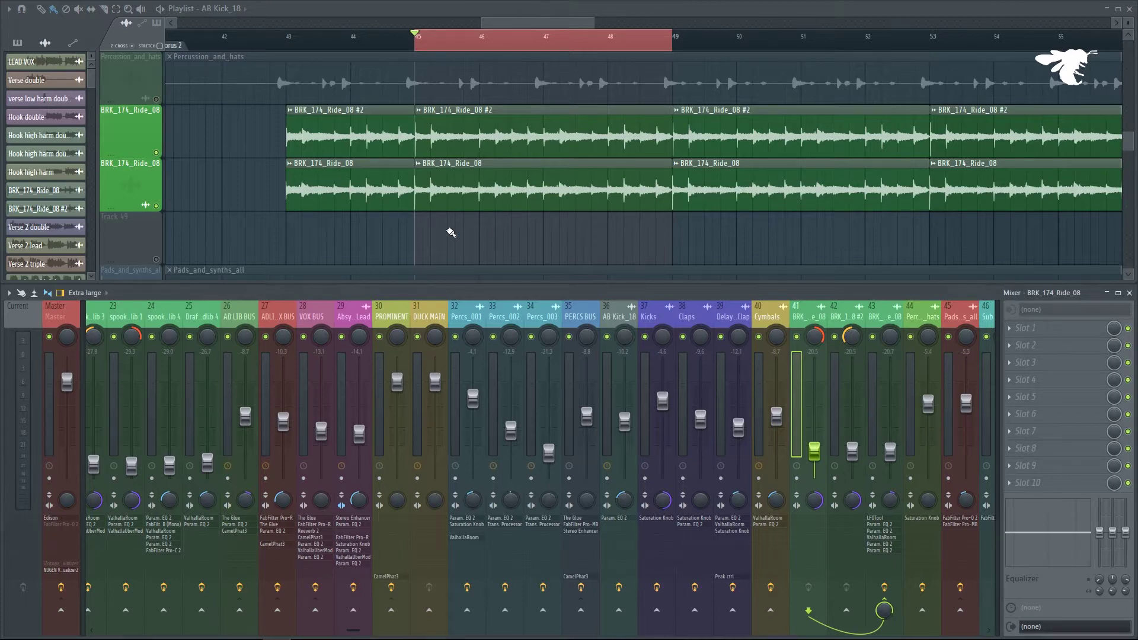
scroll(411, 183, "up", 6, "ctrl")
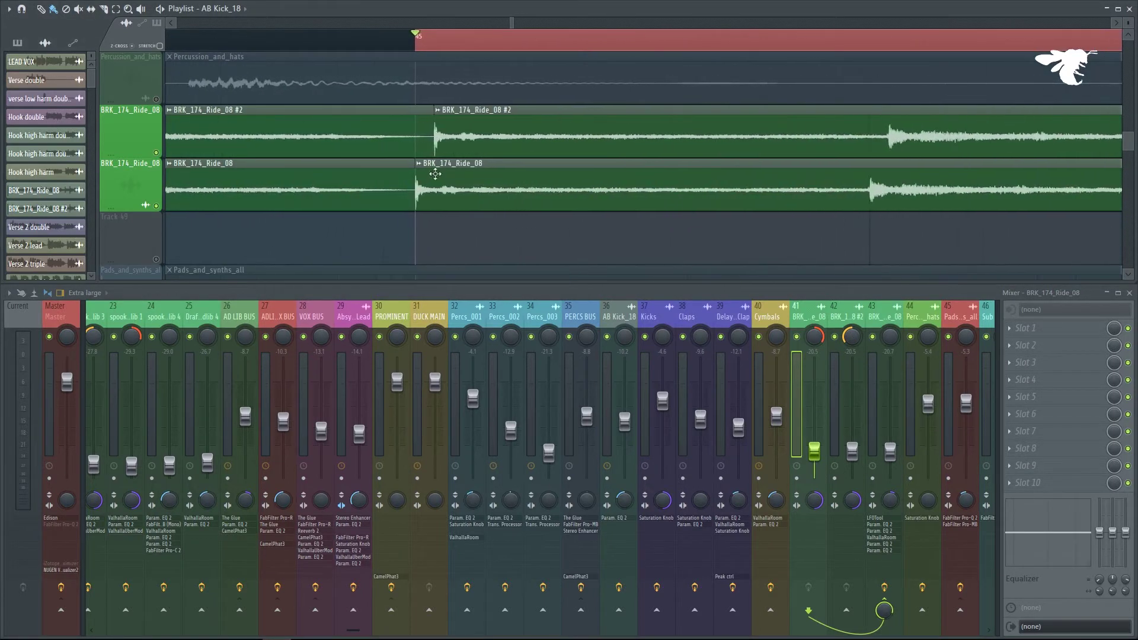
key("space")
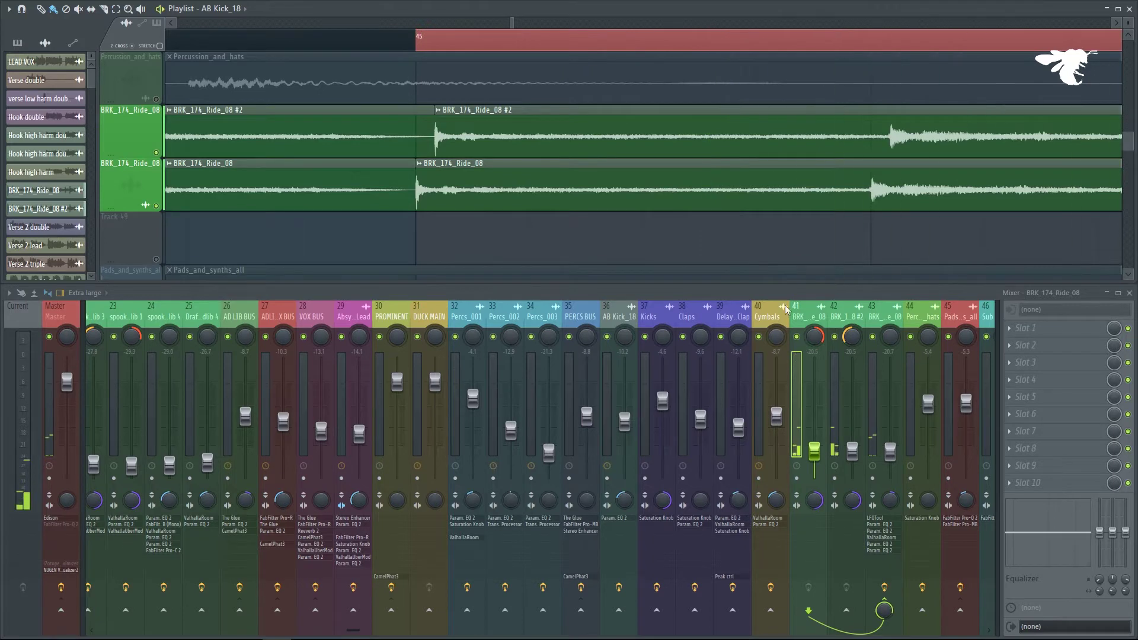
scroll(710, 170, "down", 4, "ctrl")
scroll(710, 170, "down", 3, "ctrl")
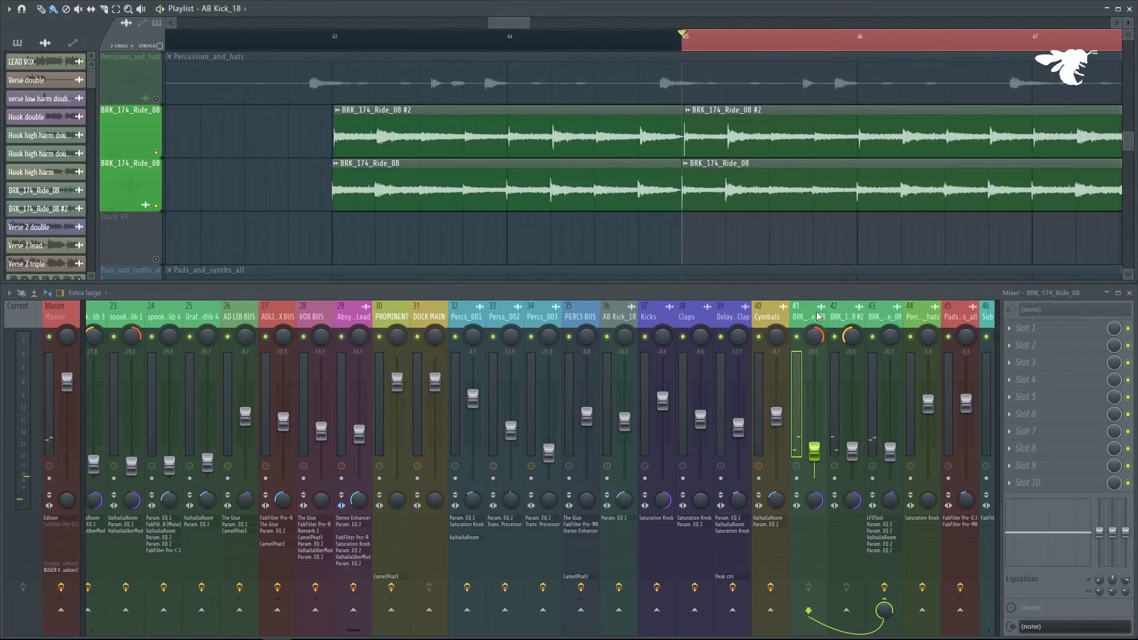
Check mixer inserts 42 and 41 for the two ride tracks and select the BRK_174_Ride_08 bus on insert 43.
left_click(846, 316)
left_click(809, 321)
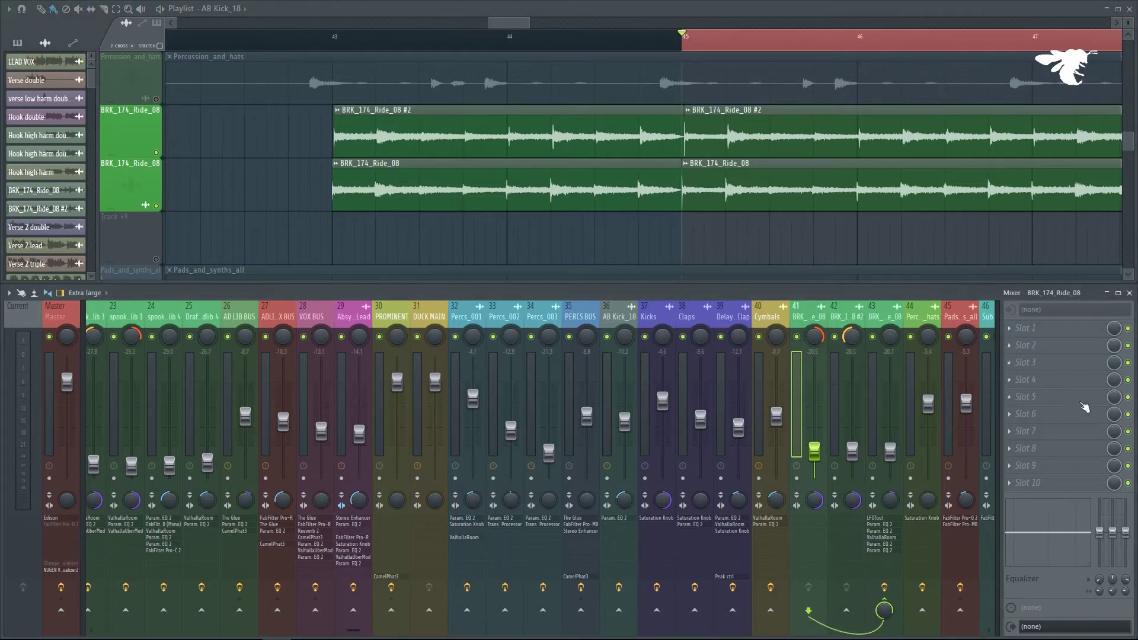
left_click(884, 314)
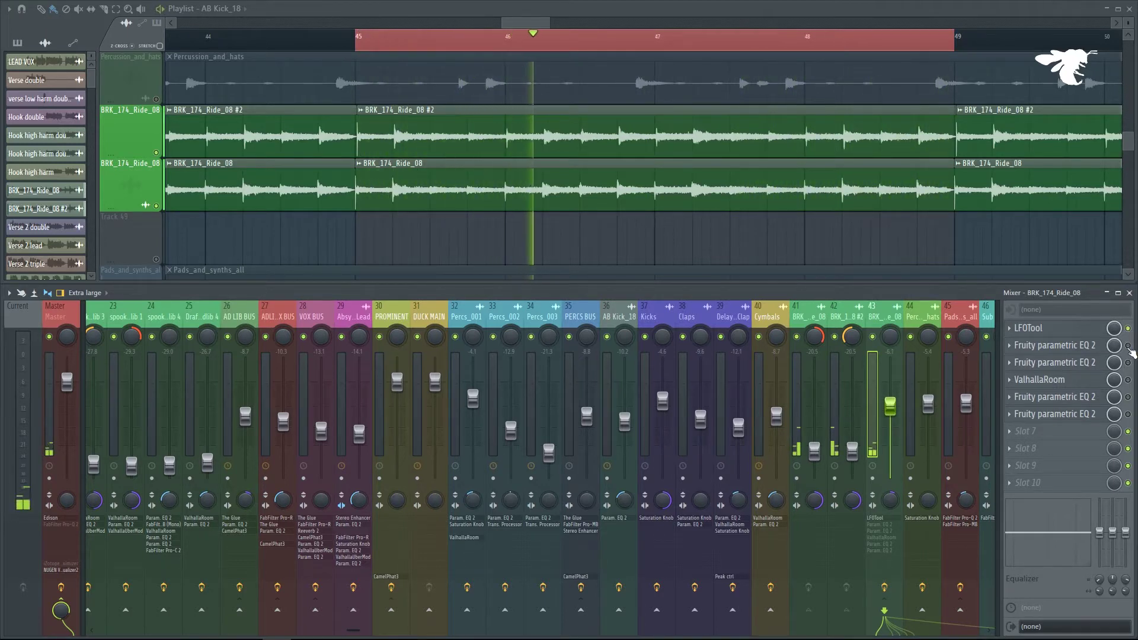
Enable the first two Fruity parametric EQ 2 effects on the ride bus in turn, inspecting their curves during playback.
left_click(1062, 345)
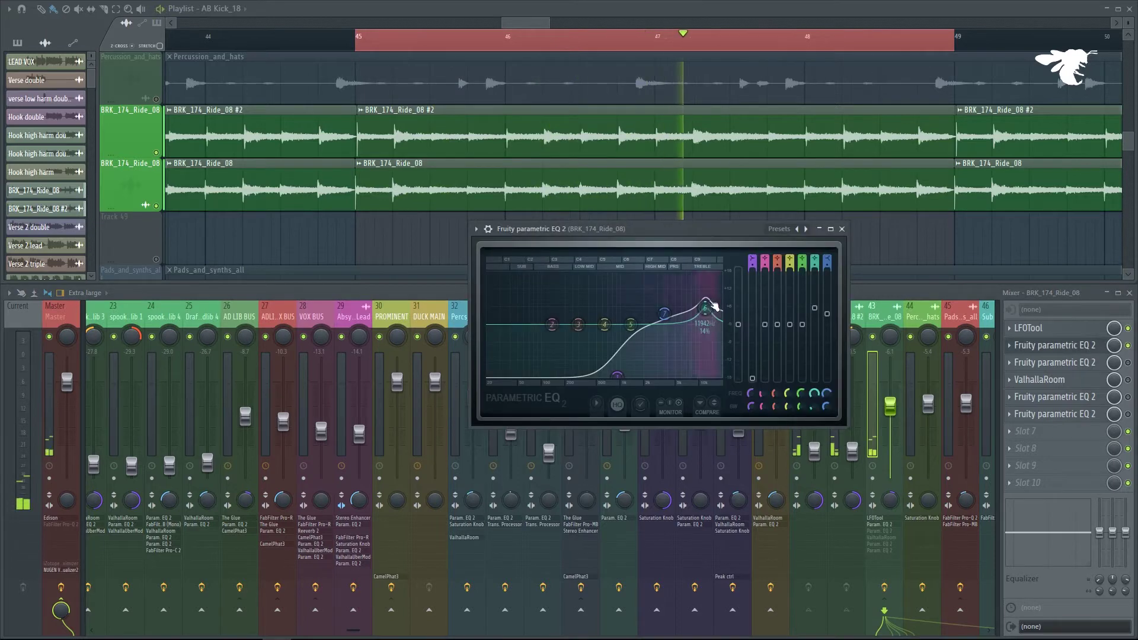
left_click(846, 233)
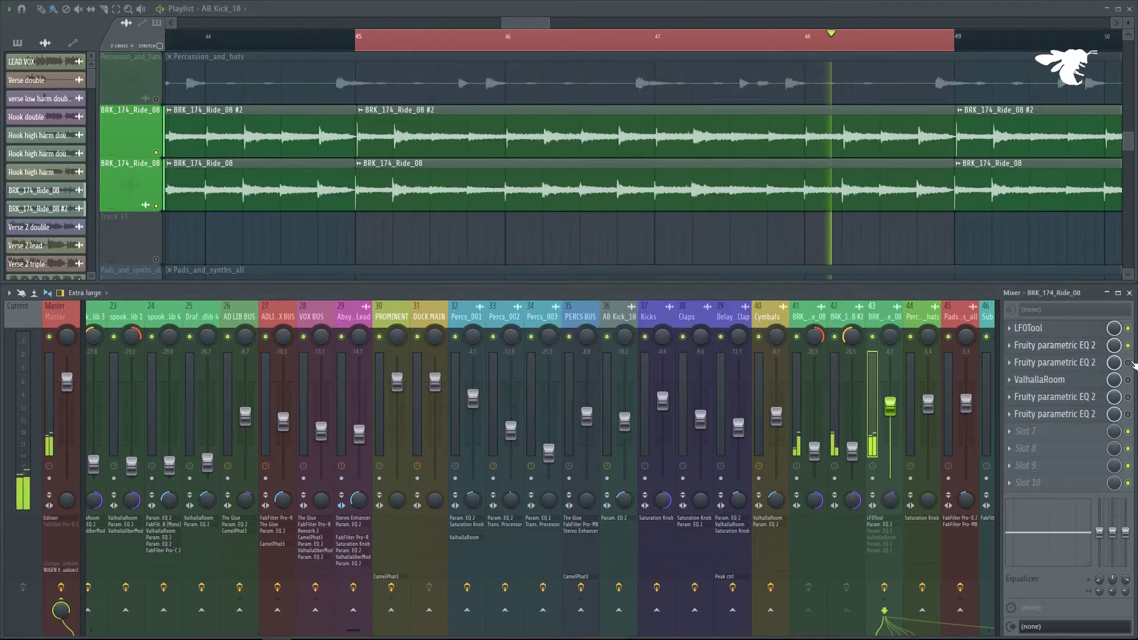
left_click(1055, 363)
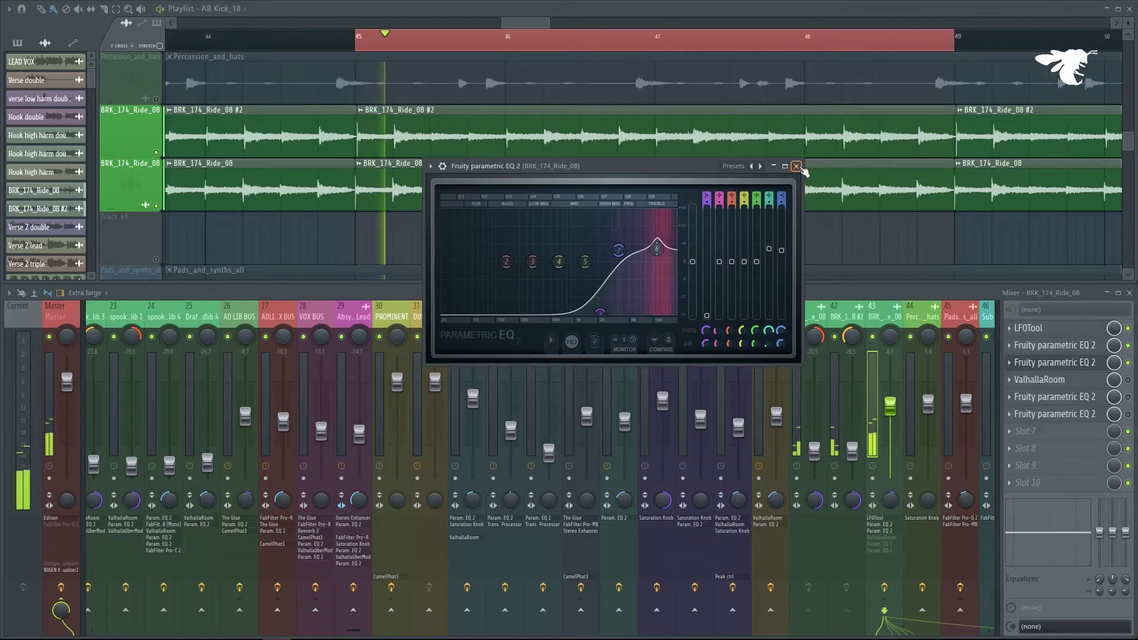
left_click(797, 167)
Enable ValhallaRoom and the remaining Fruity parametric EQ 2 effects on the ride bus, inspecting the reverb and EQ settings.
left_click(1056, 382)
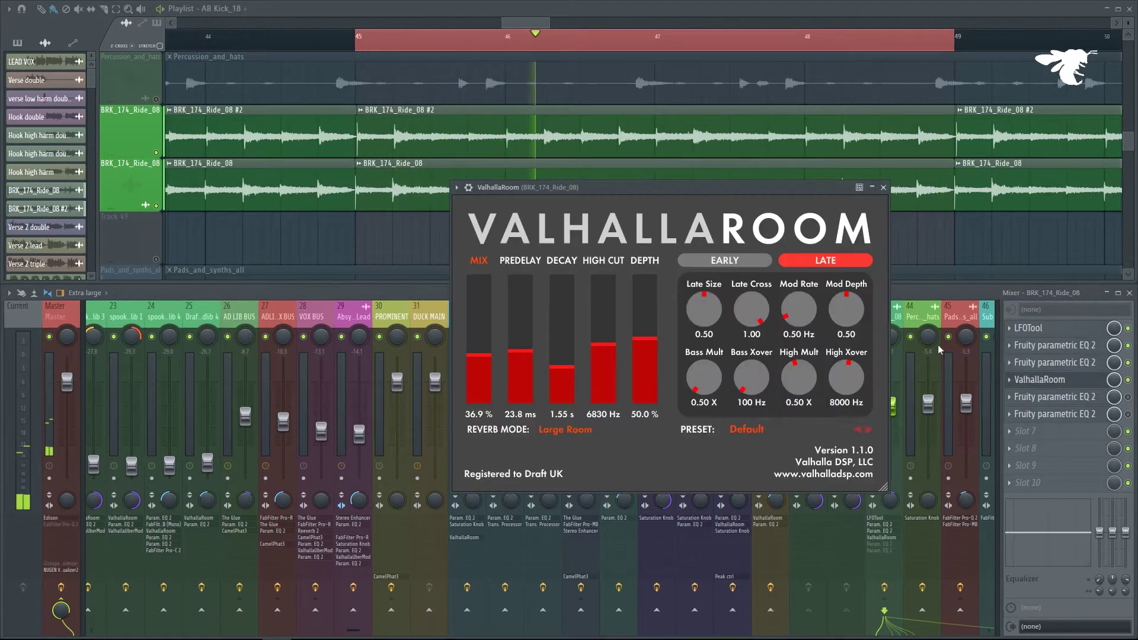
left_click(884, 188)
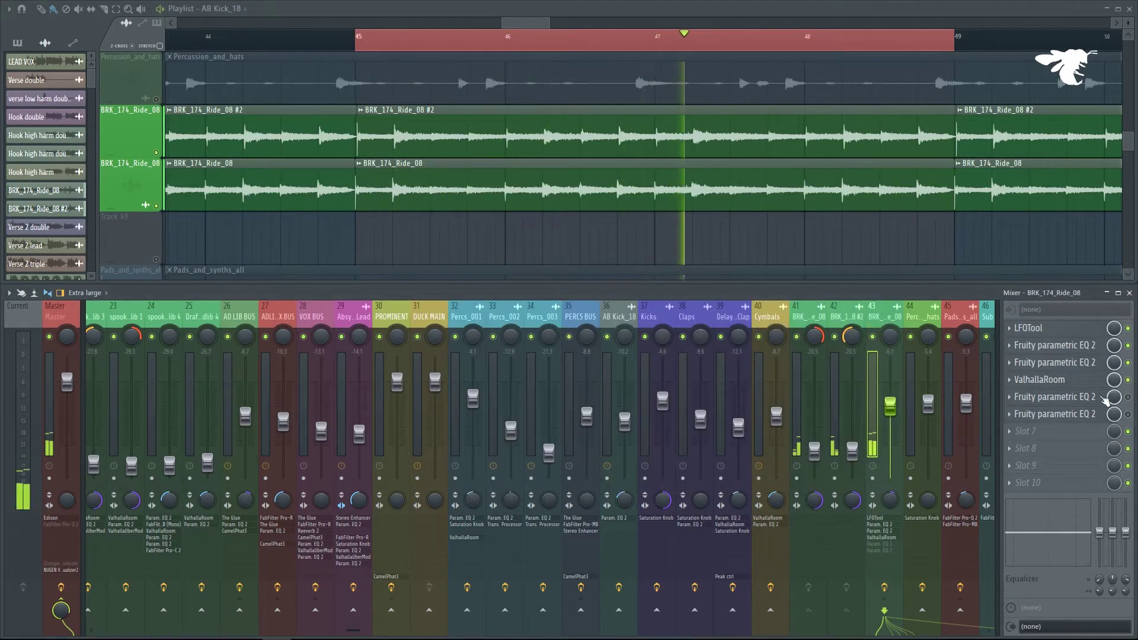
left_click(1044, 362)
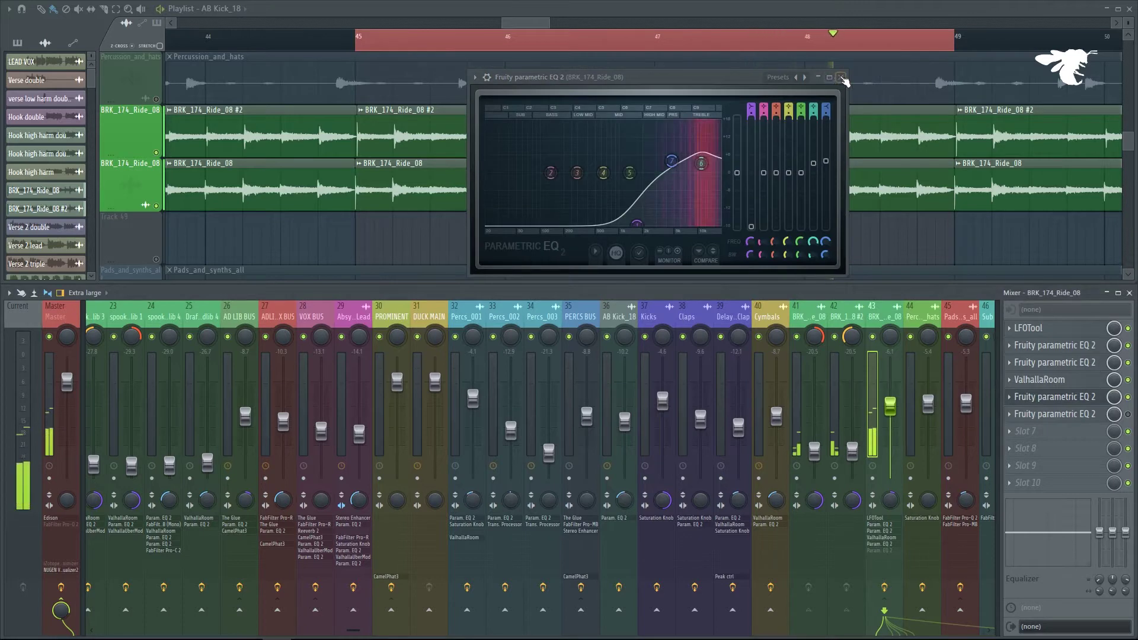
left_click(840, 77)
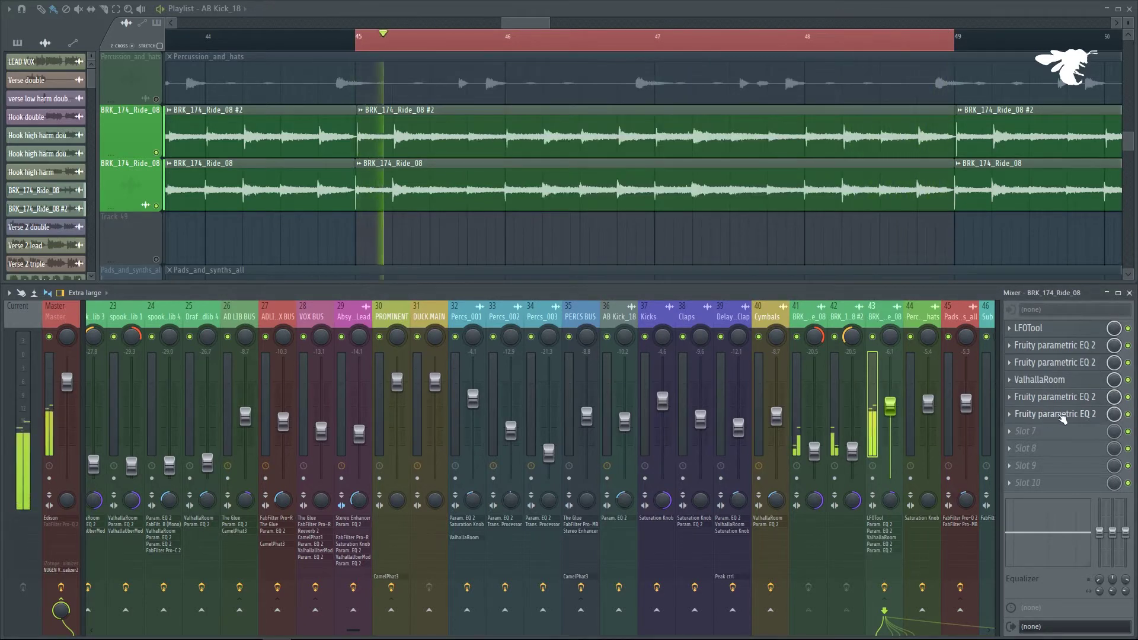
Lower the ride bus fader and audition the BRK_174_Ride_08 #2 track alone before stopping playback.
left_click_drag(890, 407, 890, 416)
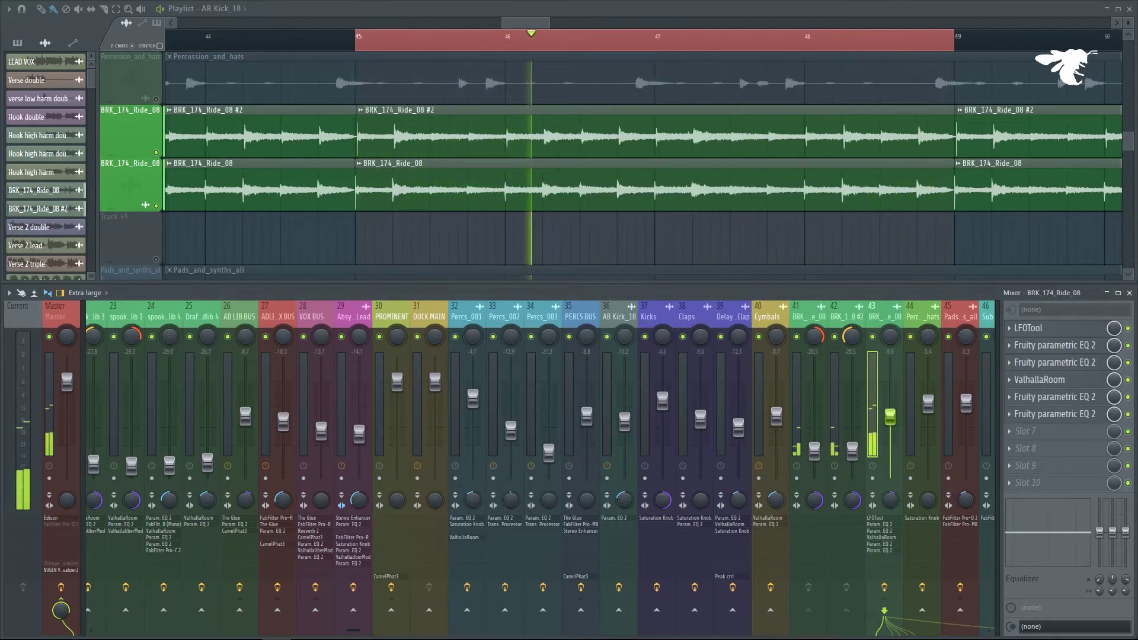
left_click(156, 153, "ctrl")
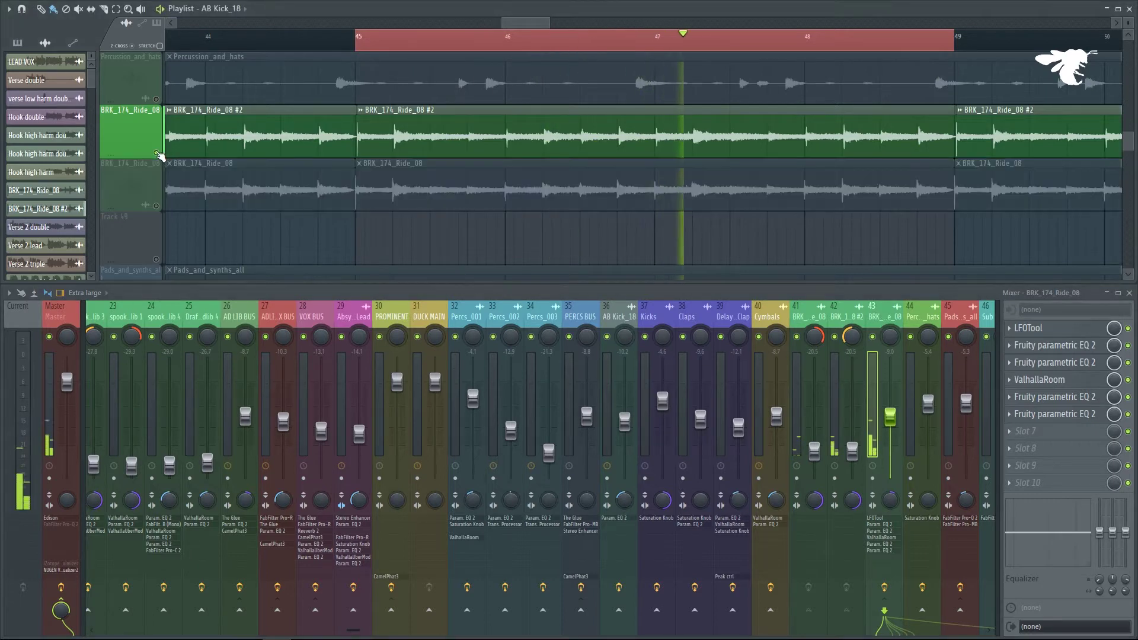
left_click(156, 153, "ctrl")
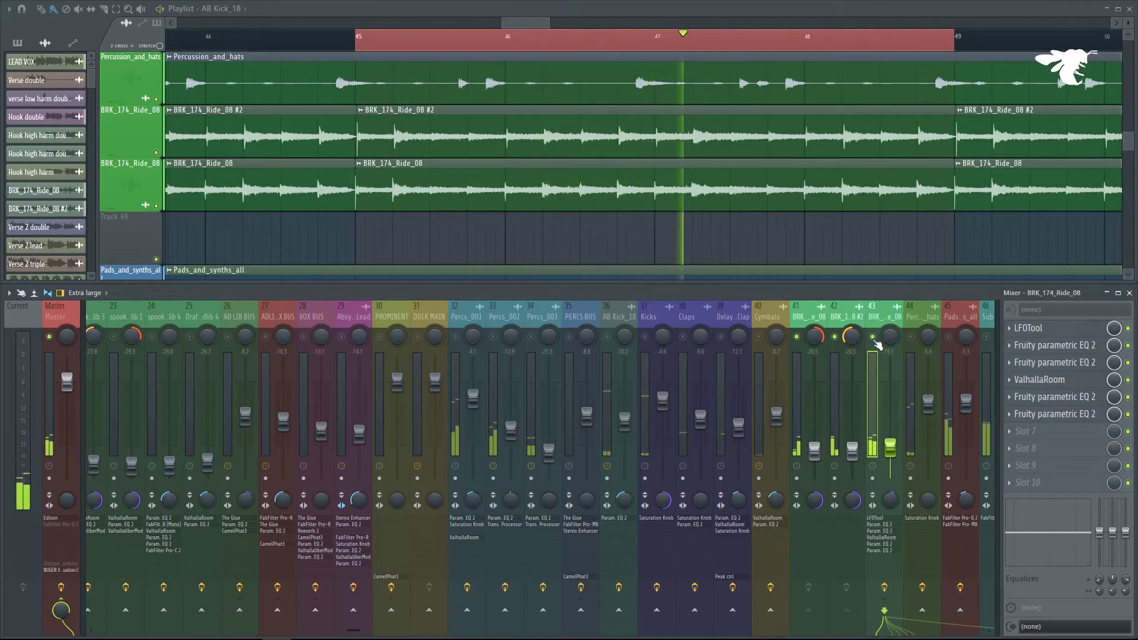
key("space")
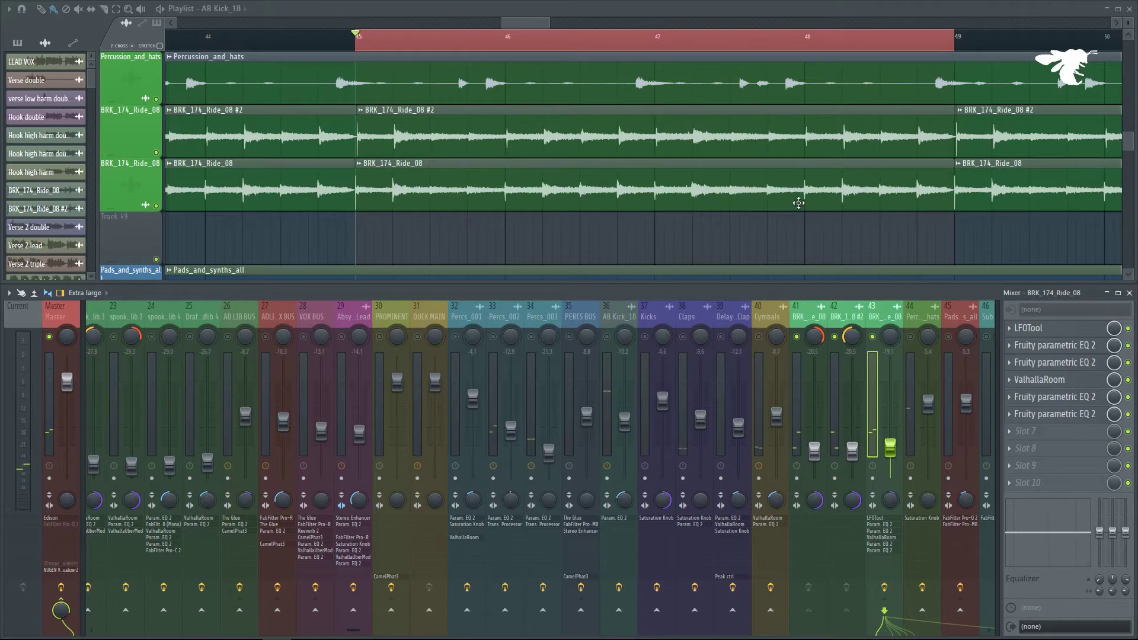
Re-enable all mixer inserts and isolate the two BRK_174_Ride_08 tracks in the playlist.
scroll(799, 203, "down", 3)
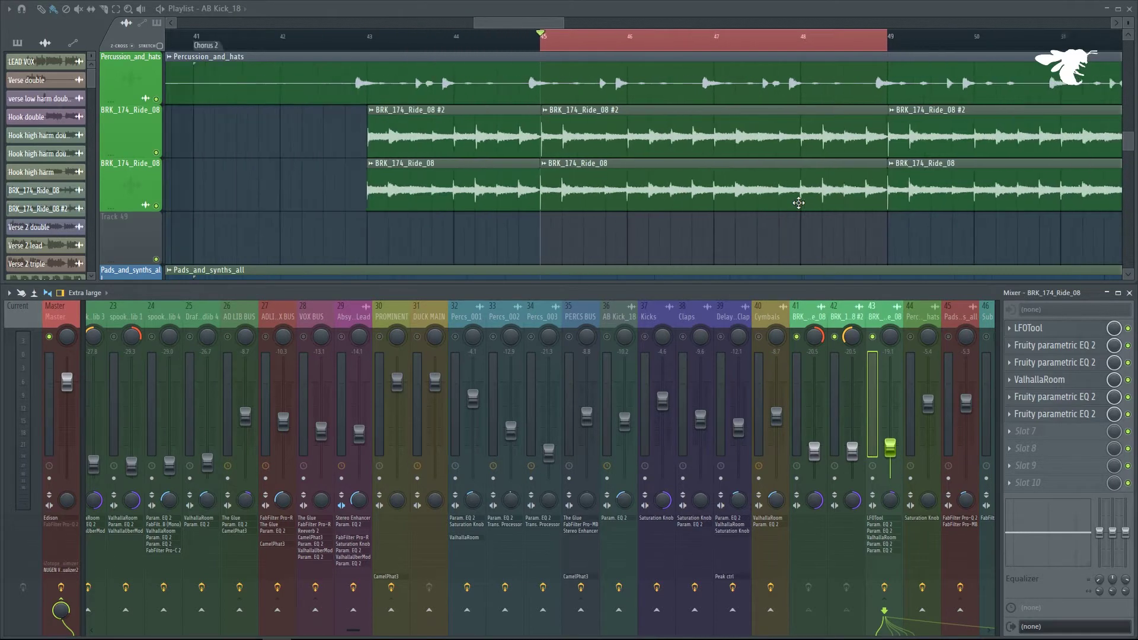
scroll(633, 231, "up", 3)
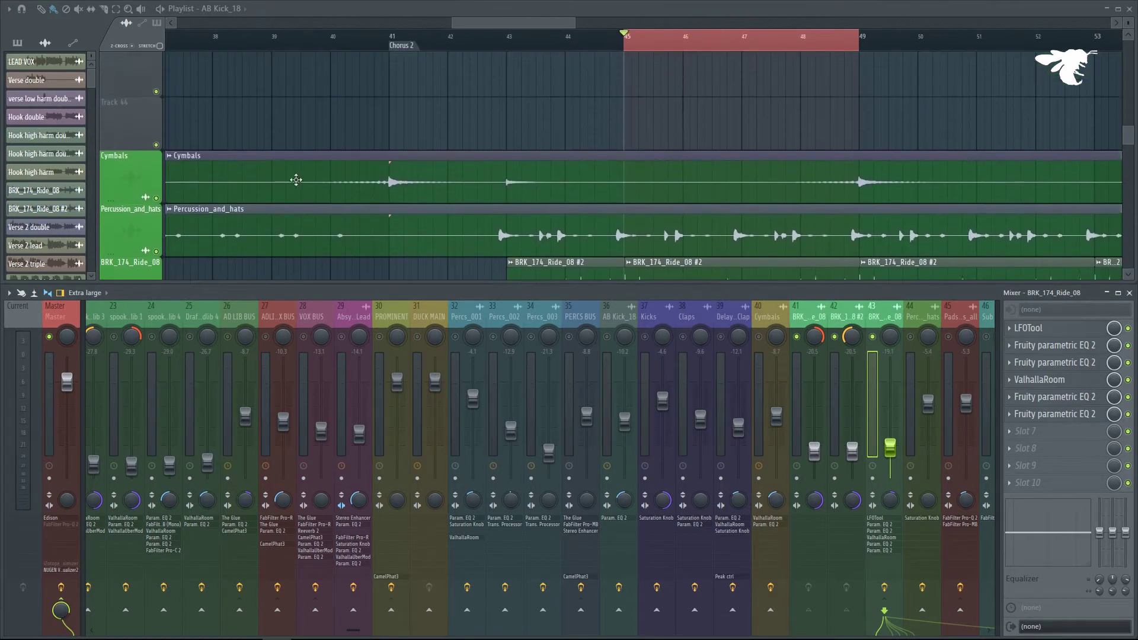
left_click(877, 341, "ctrl")
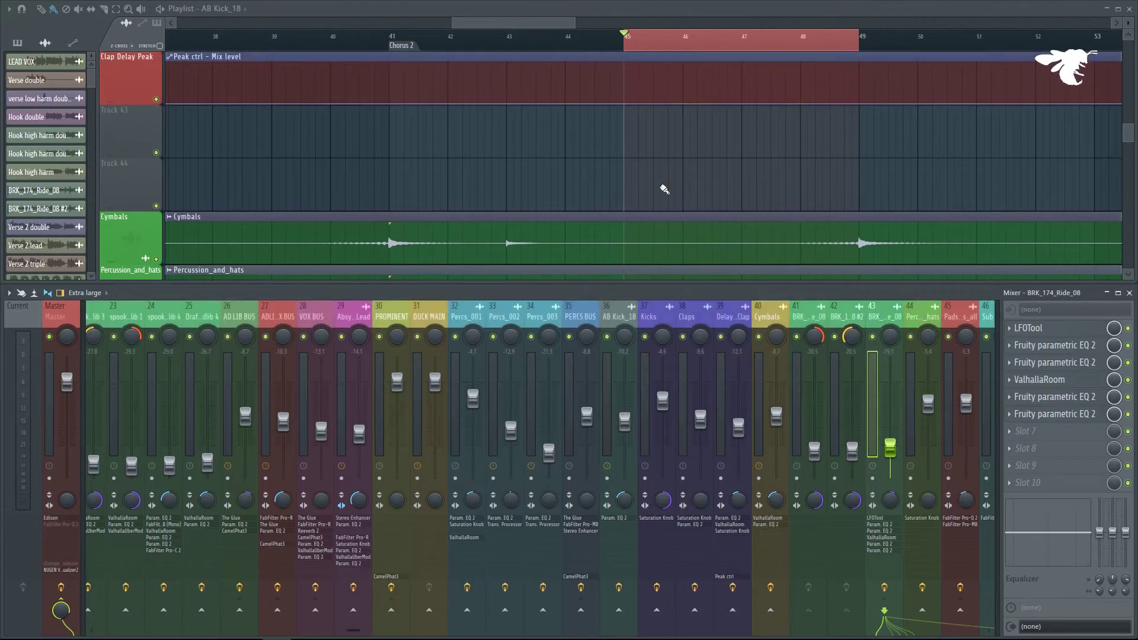
scroll(724, 236, "down", 4)
left_click(156, 196, "ctrl")
left_click(156, 169, "ctrl")
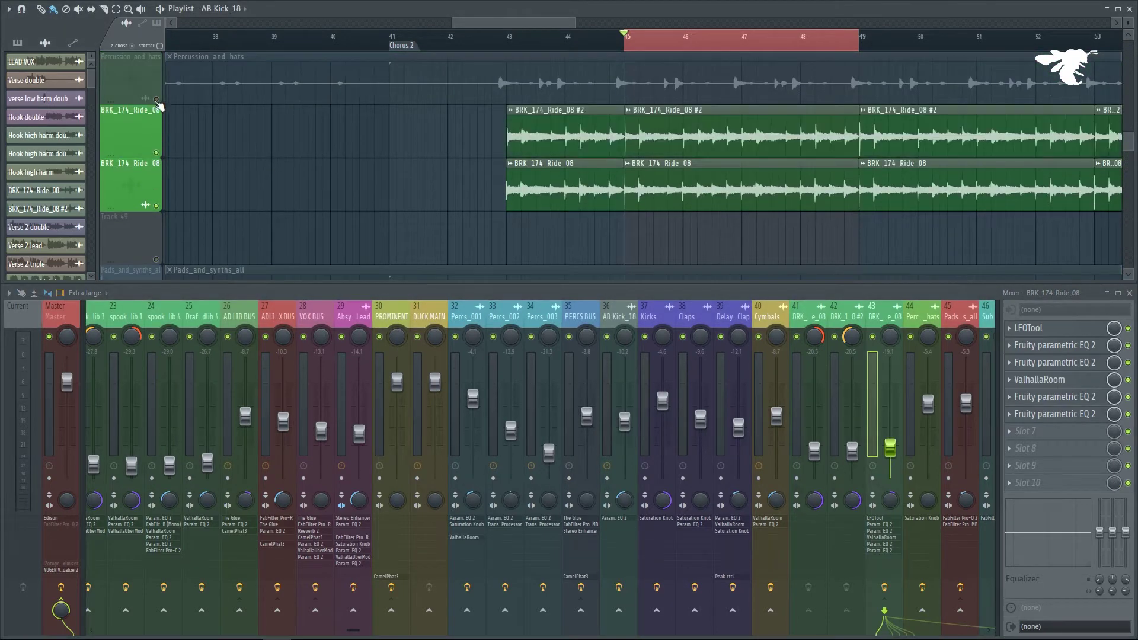
Extend the time selection back to the Chorus 2 marker so it covers bars 41 to 49.
scroll(189, 136, "up", 3)
scroll(188, 135, "up", 3)
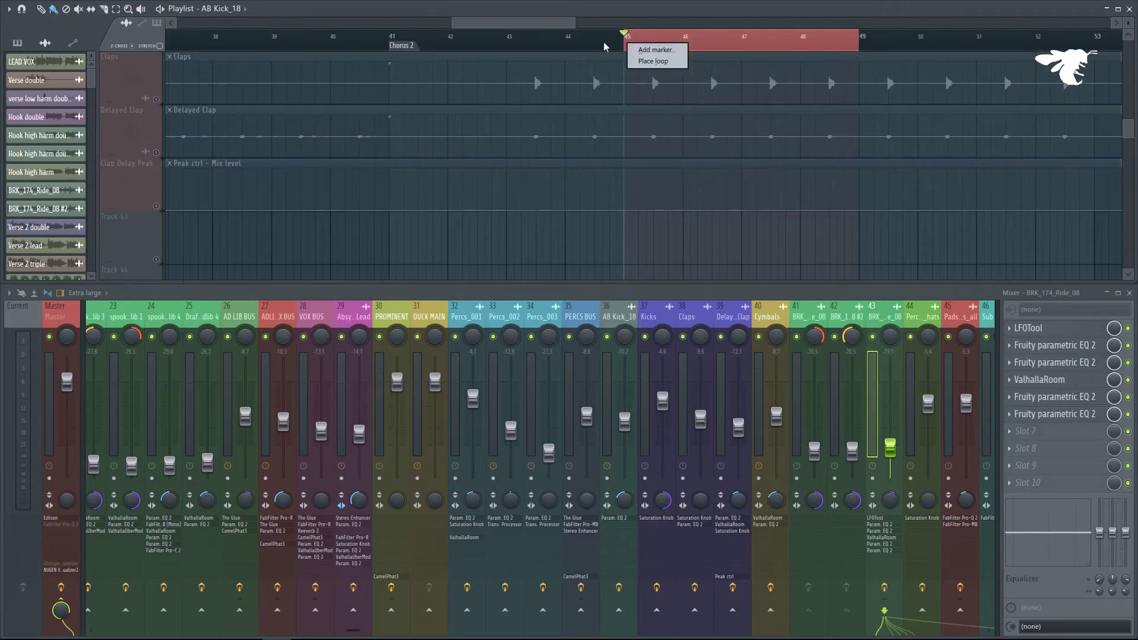
left_click_drag(623, 43, 601, 43)
left_click(396, 43)
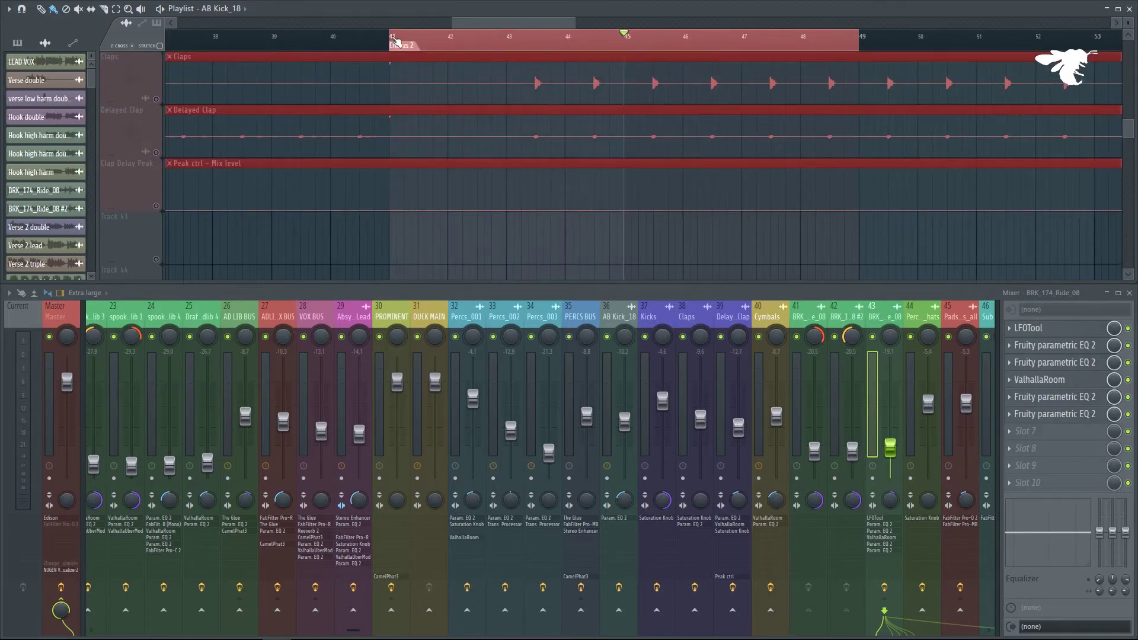
Enable the clap, kick and percussion tracks in the playlist and play them together with the rides over Chorus 2.
left_click_drag(157, 209, 159, 104)
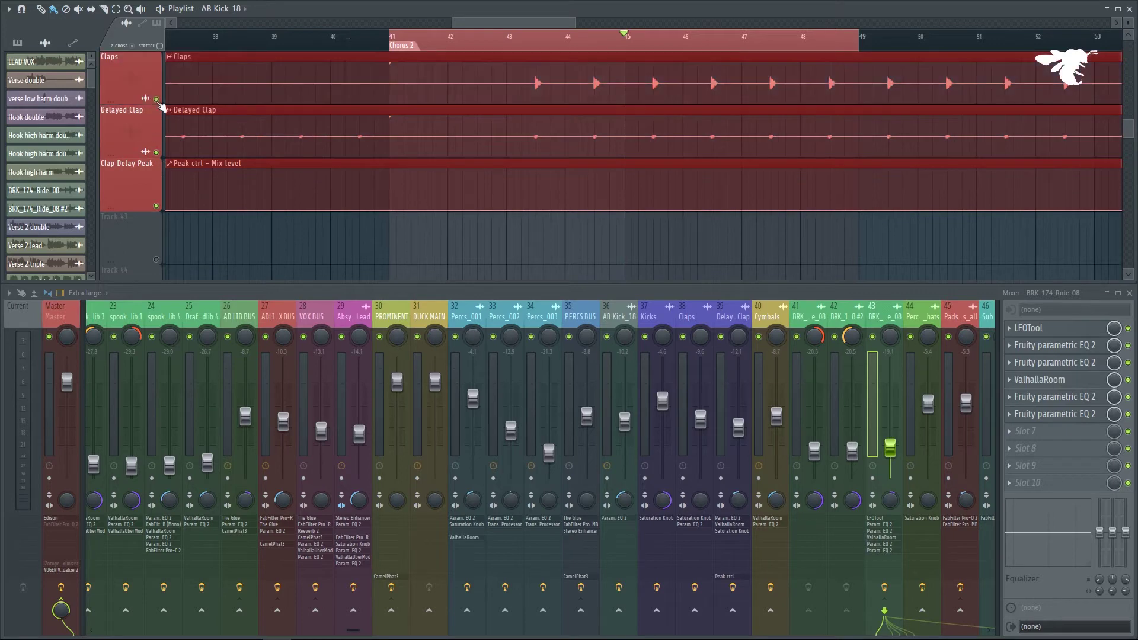
scroll(241, 183, "up", 3)
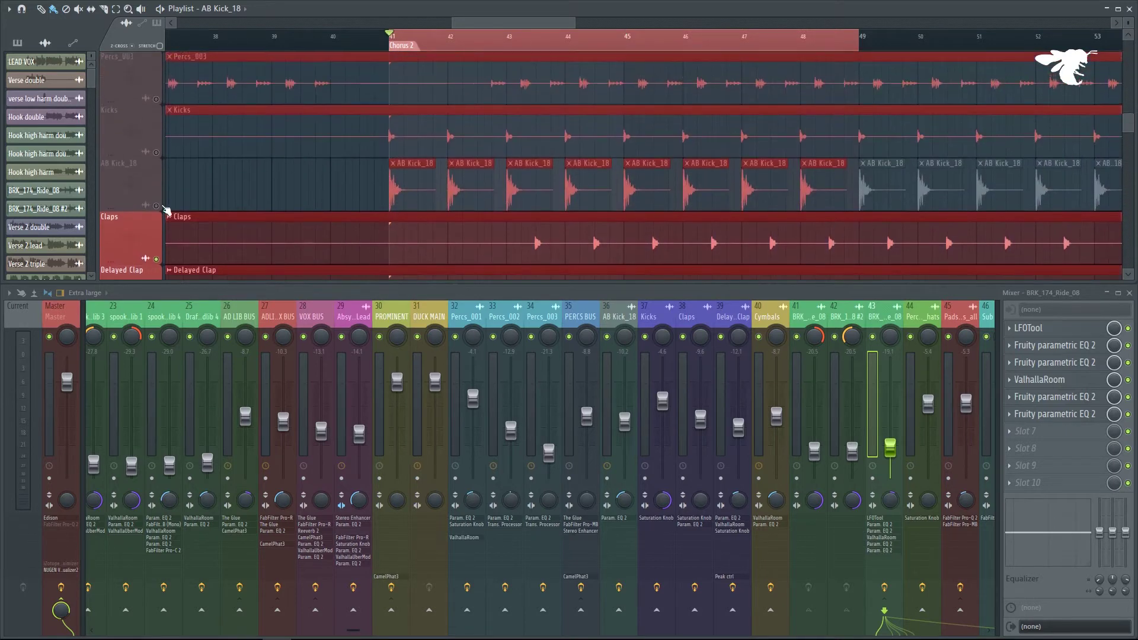
key("space")
scroll(204, 160, "up", 4)
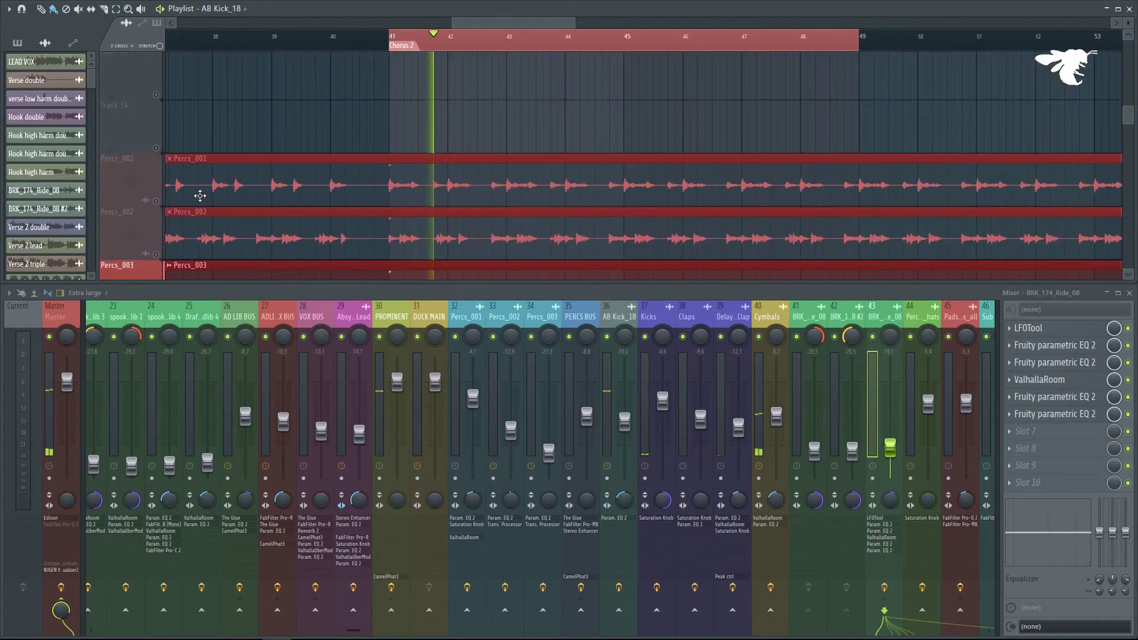
left_click_drag(167, 266, 158, 196)
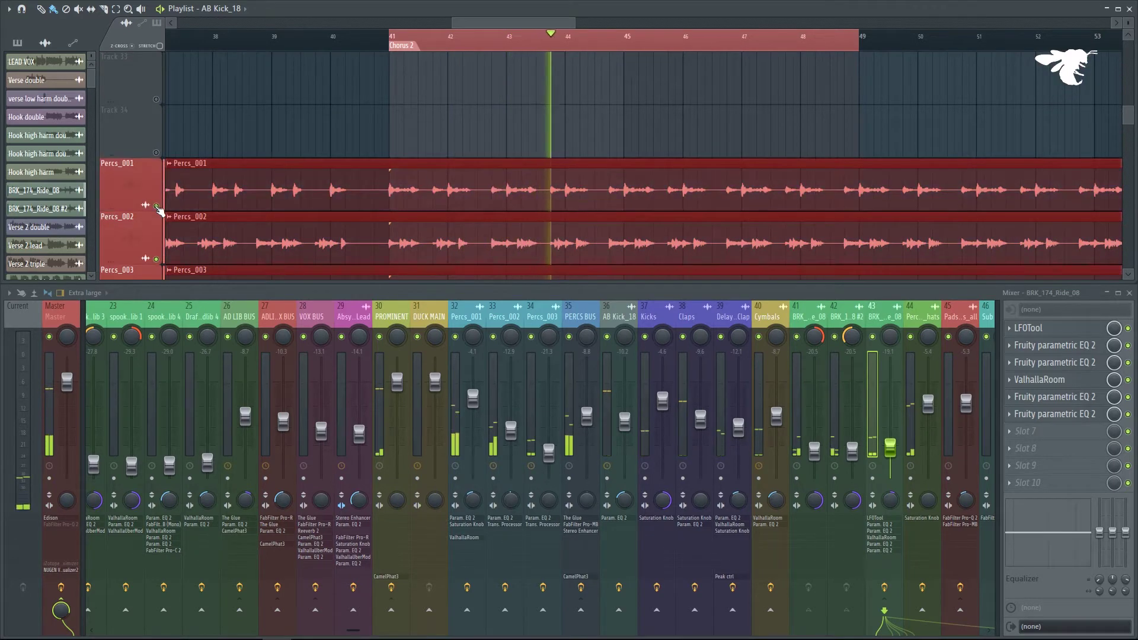
Open NUGEN Visualizer2 on the Master insert and place its window so the spectrum can be viewed beside the mixer.
left_click(67, 316)
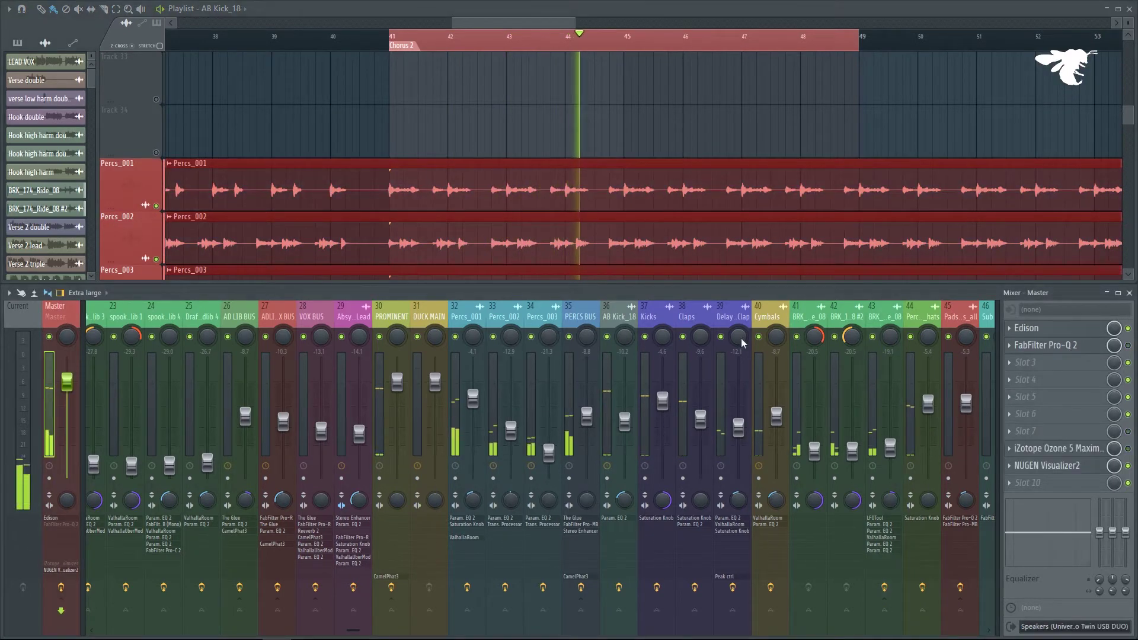
left_click(1041, 466)
left_click_drag(470, 164, 641, 109)
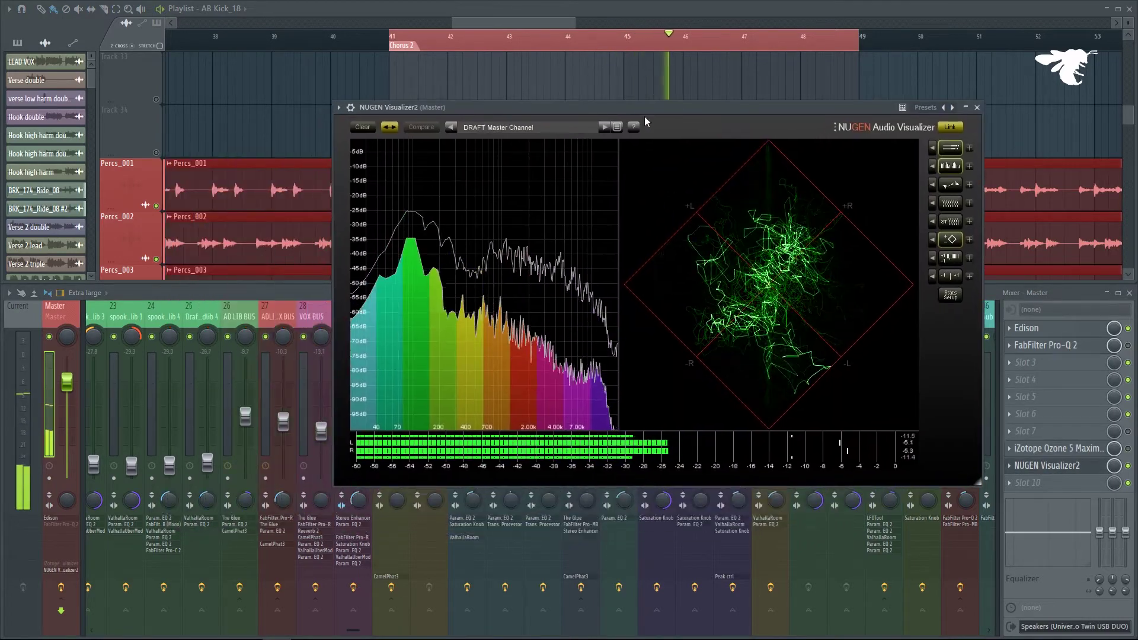
left_click_drag(547, 107, 343, 233)
Isolate the kick and percussion inserts in the mixer and examine their output in NUGEN Visualizer2 during playback.
left_click(624, 338)
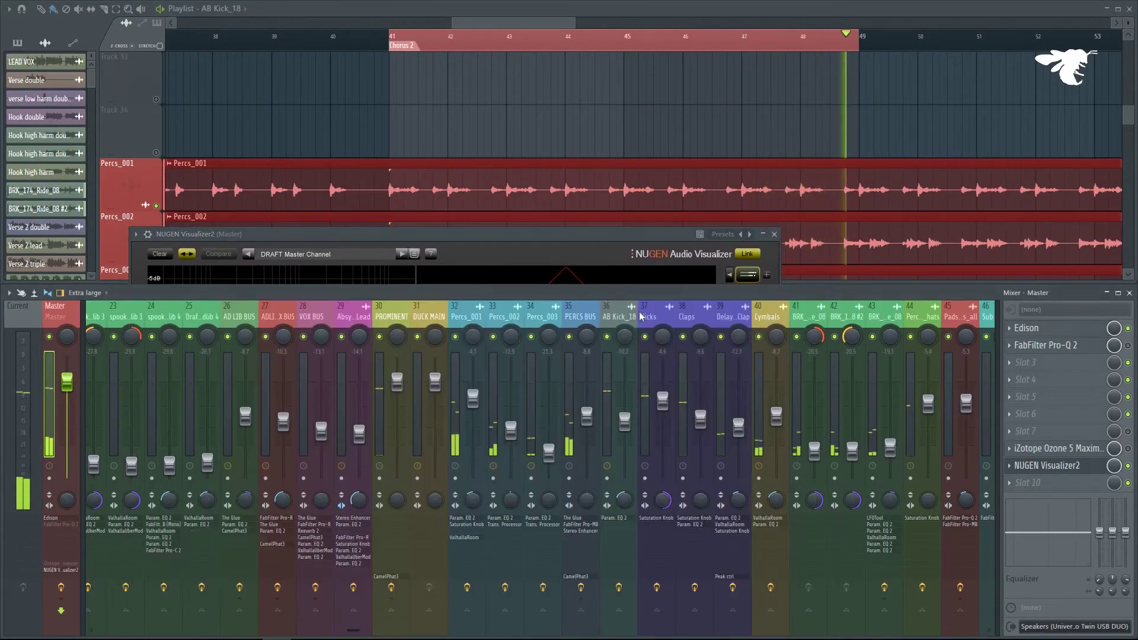
left_click(481, 235)
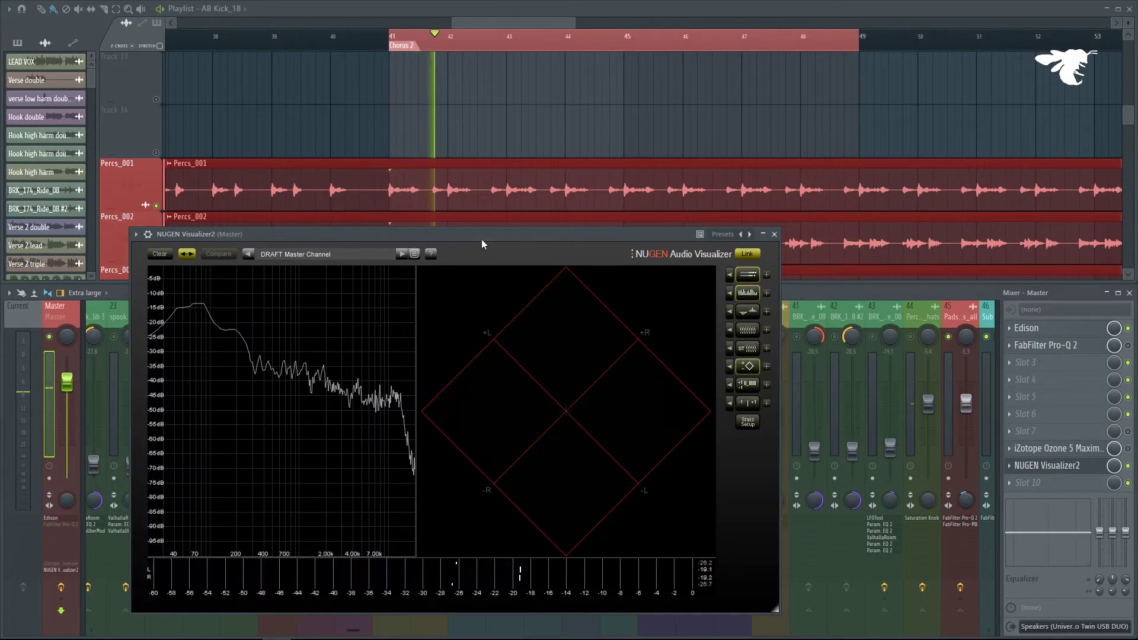
left_click(801, 293)
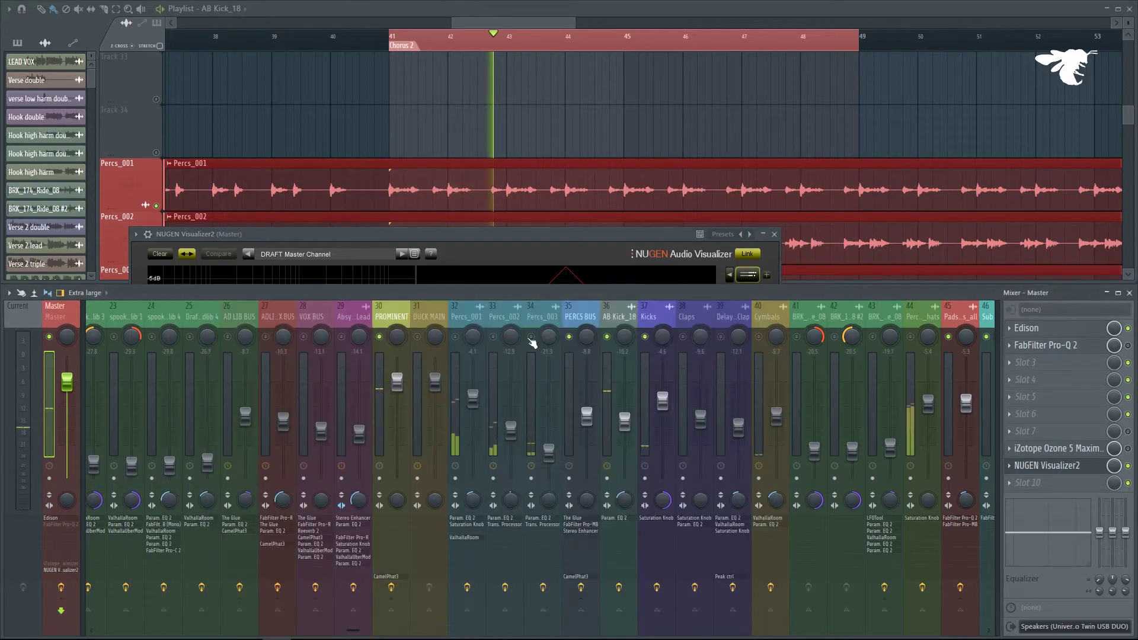
left_click_drag(551, 234, 741, 152)
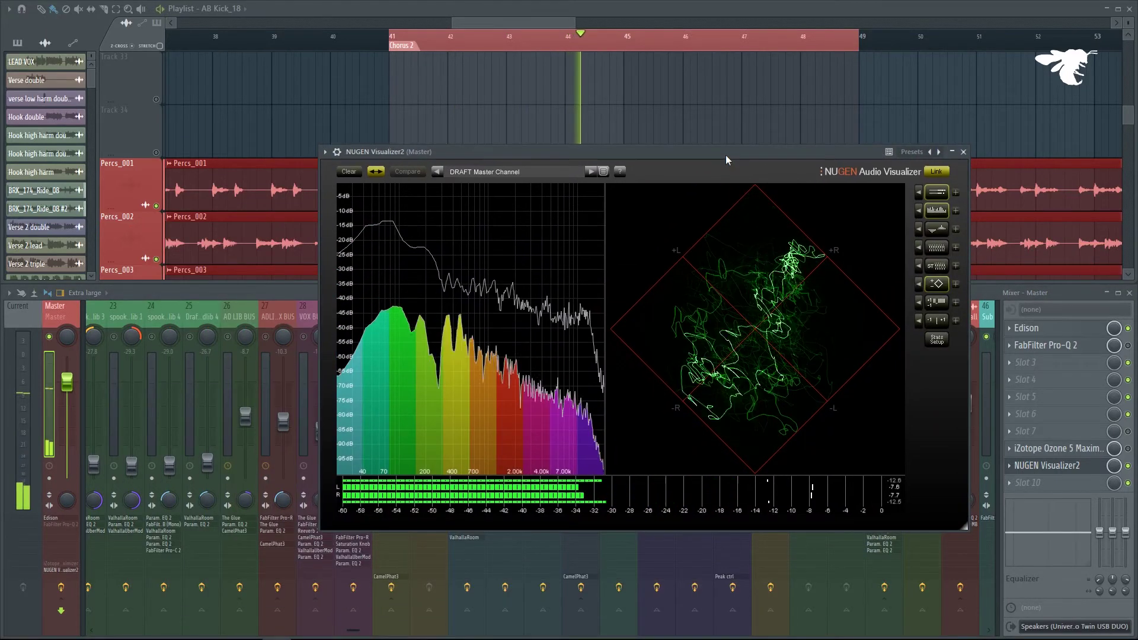
Finish viewing the drum spectrum in NUGEN Visualizer2, close its window and clear the Chorus 2 time selection in the playlist.
left_click(308, 339)
left_click_drag(531, 154, 581, 113)
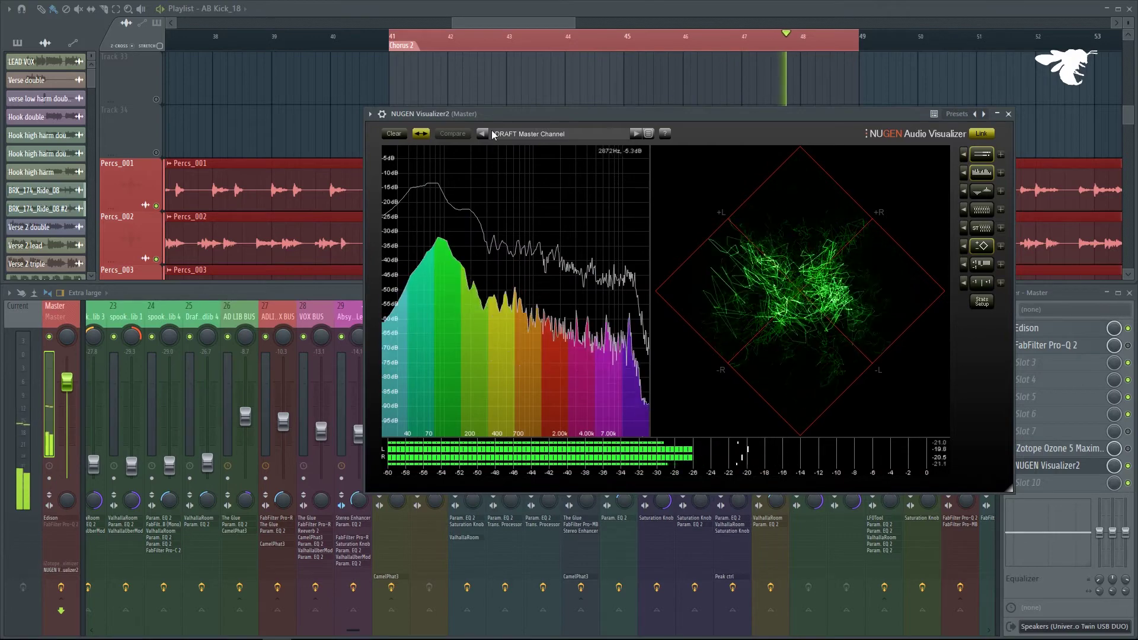
left_click(309, 93)
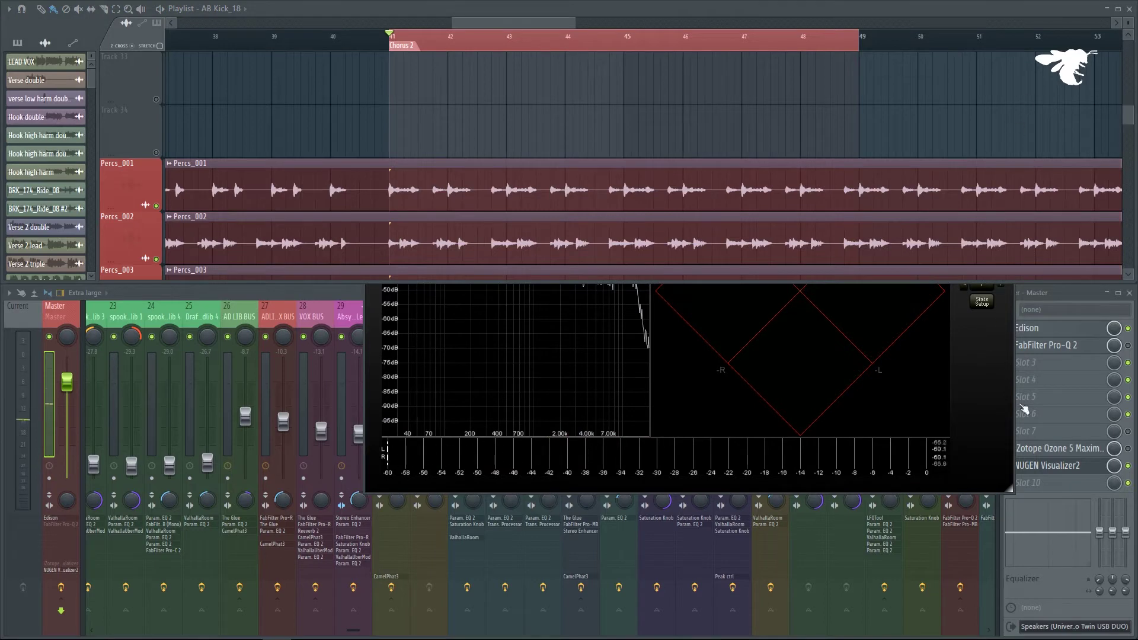
left_click(1085, 468)
left_click(705, 50)
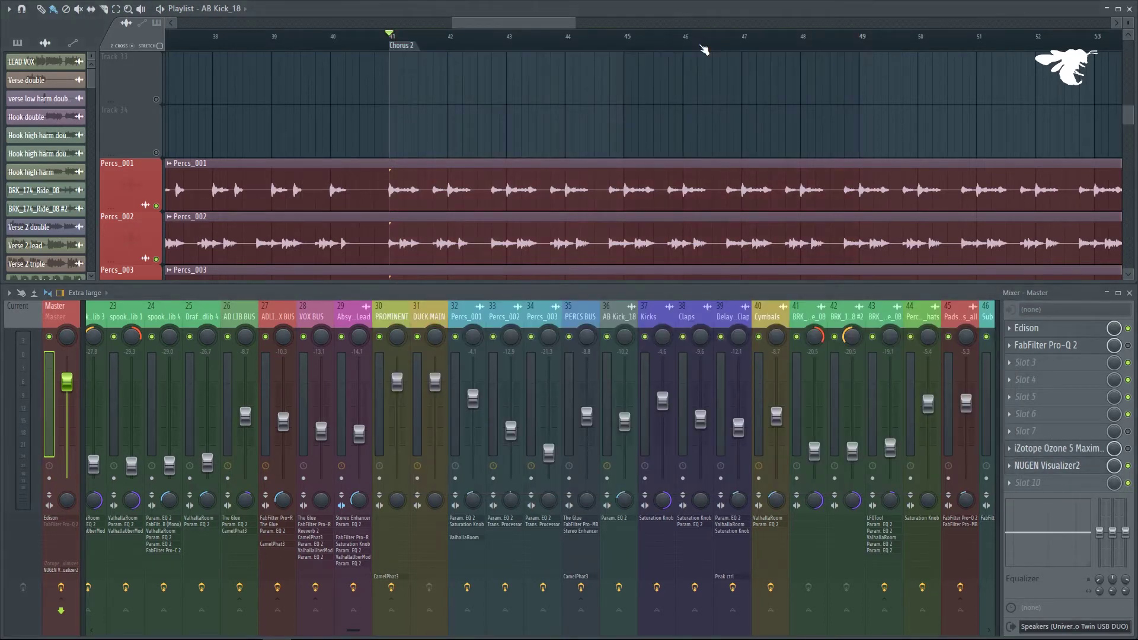
scroll(745, 133, "down", 5)
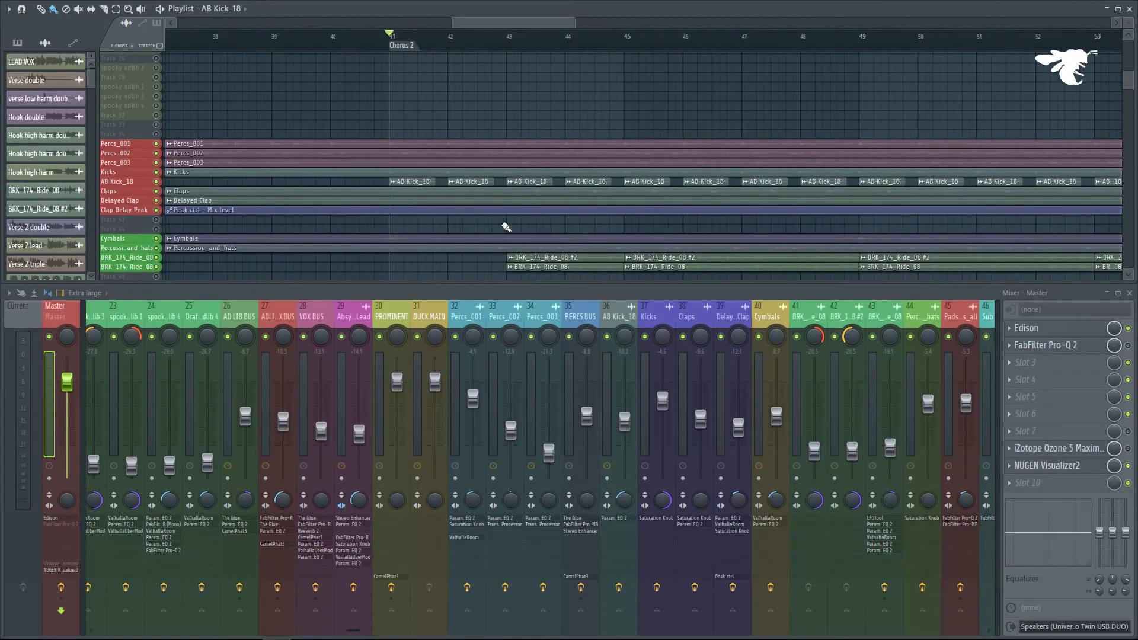
scroll(505, 228, "down", 1)
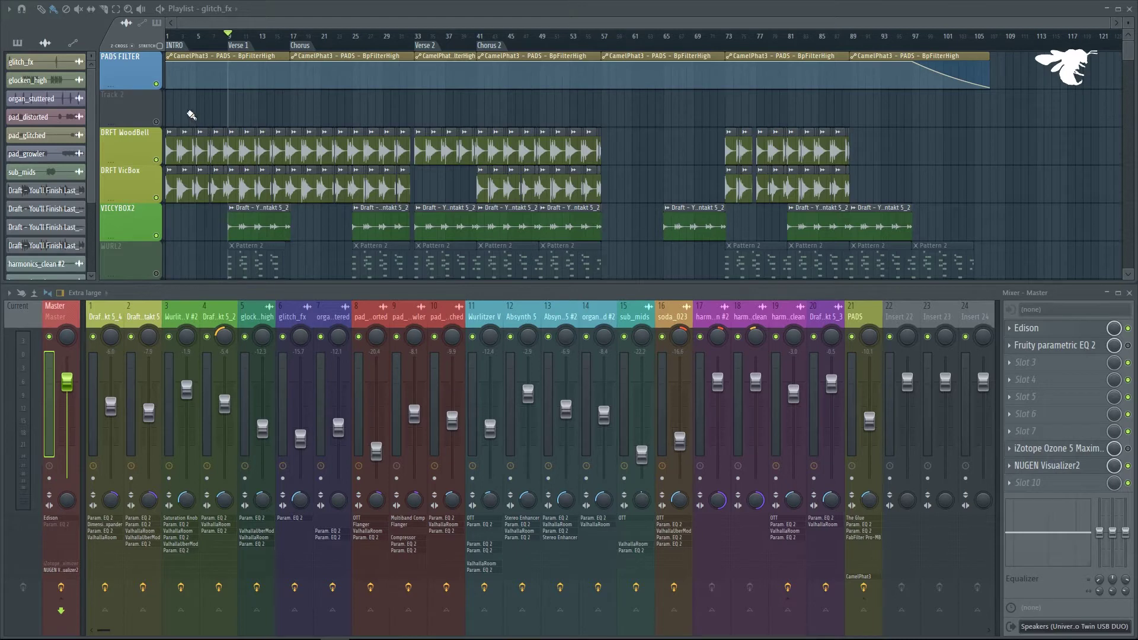
Isolate the DRFT VicBox track with PADS FILTER enabled and play it from the intro.
left_click_drag(1129, 52, 1128, 10)
left_click(1128, 24)
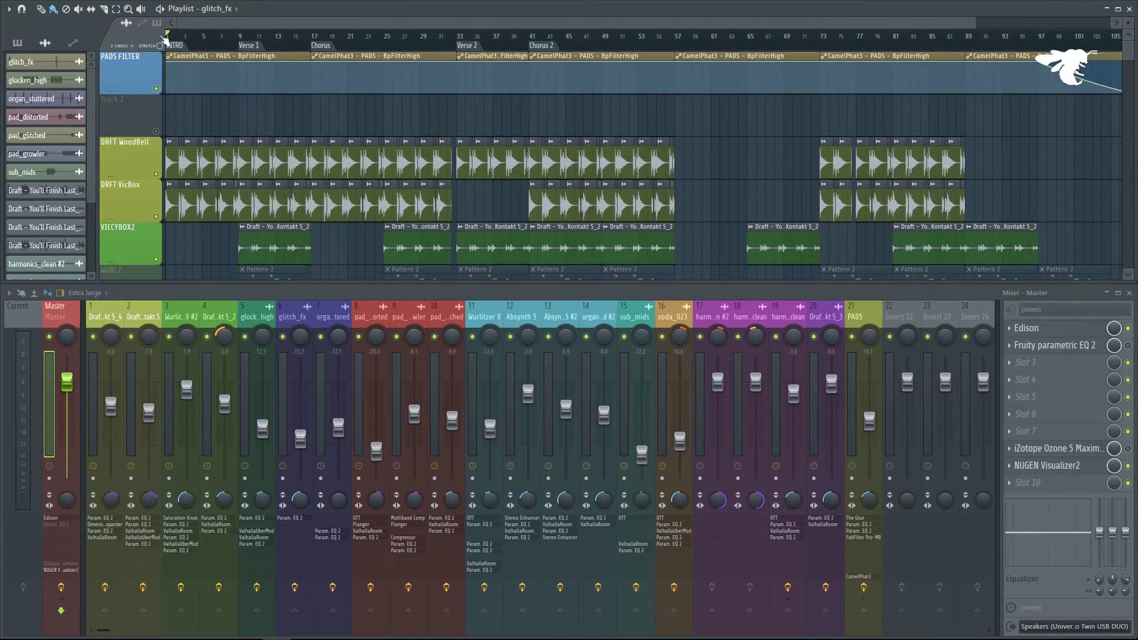
scroll(182, 39, "up", 5)
right_click(156, 217)
left_click(156, 89)
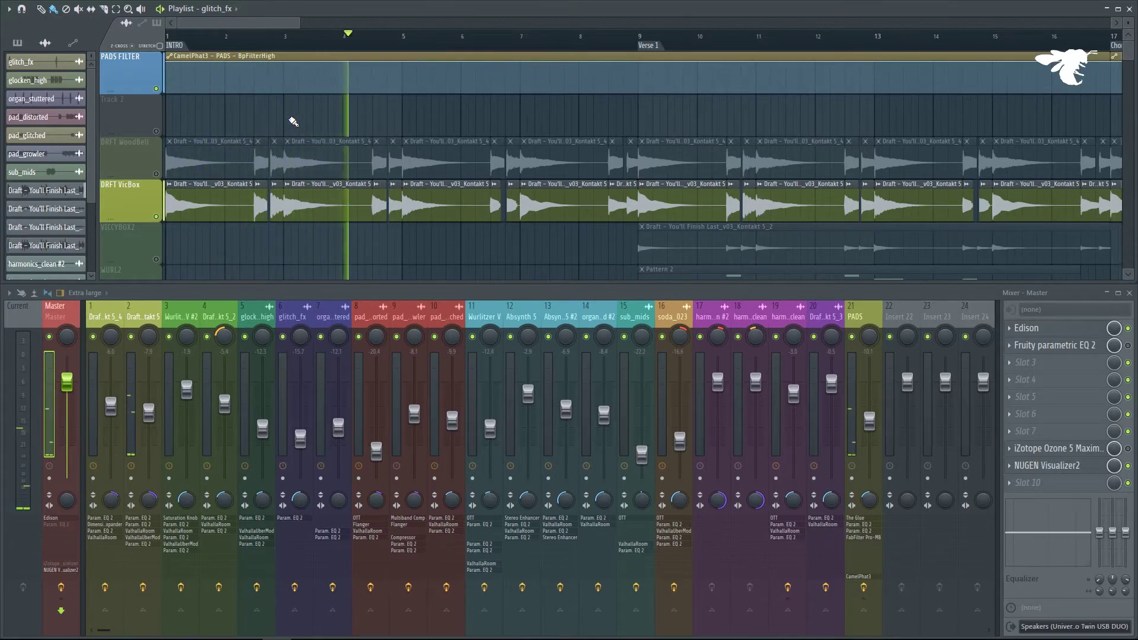
scroll(350, 120, "down", 2, "ctrl")
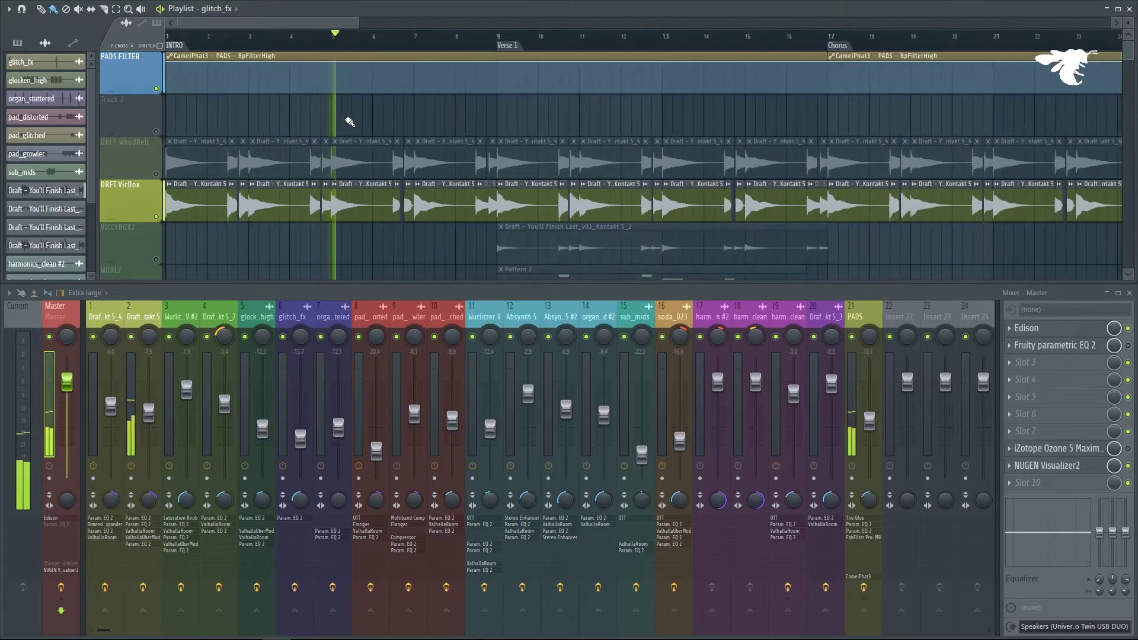
scroll(262, 116, "down", 2, "ctrl")
Enable DRFT WoodBell and toggle DRFT VicBox off and on to compare the two tracks separately and together.
left_click(156, 173)
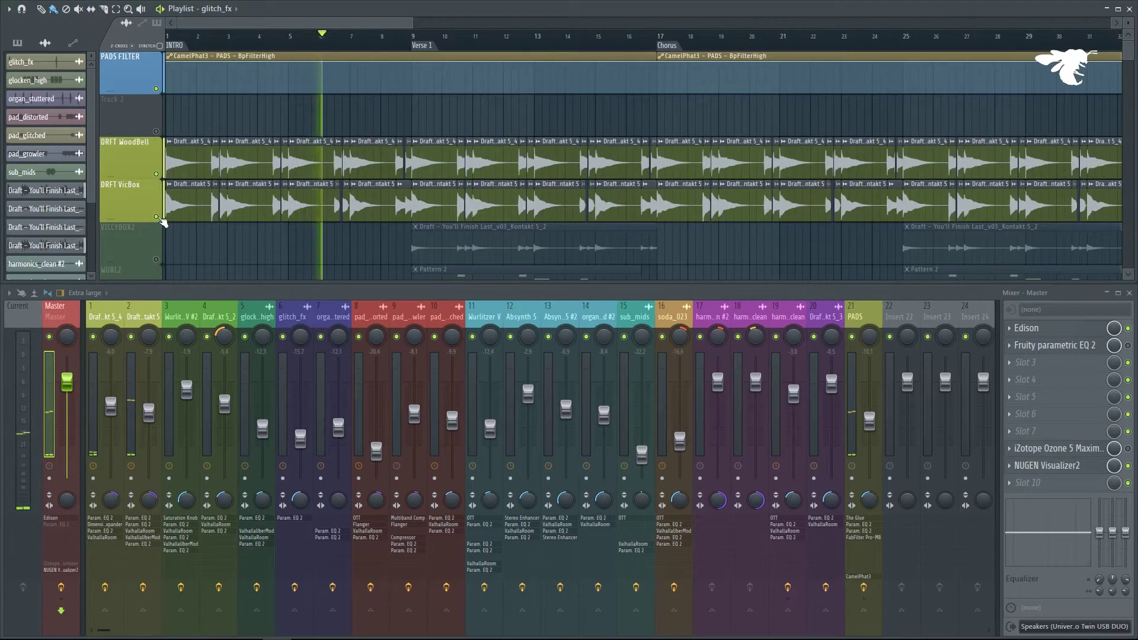
left_click(157, 217)
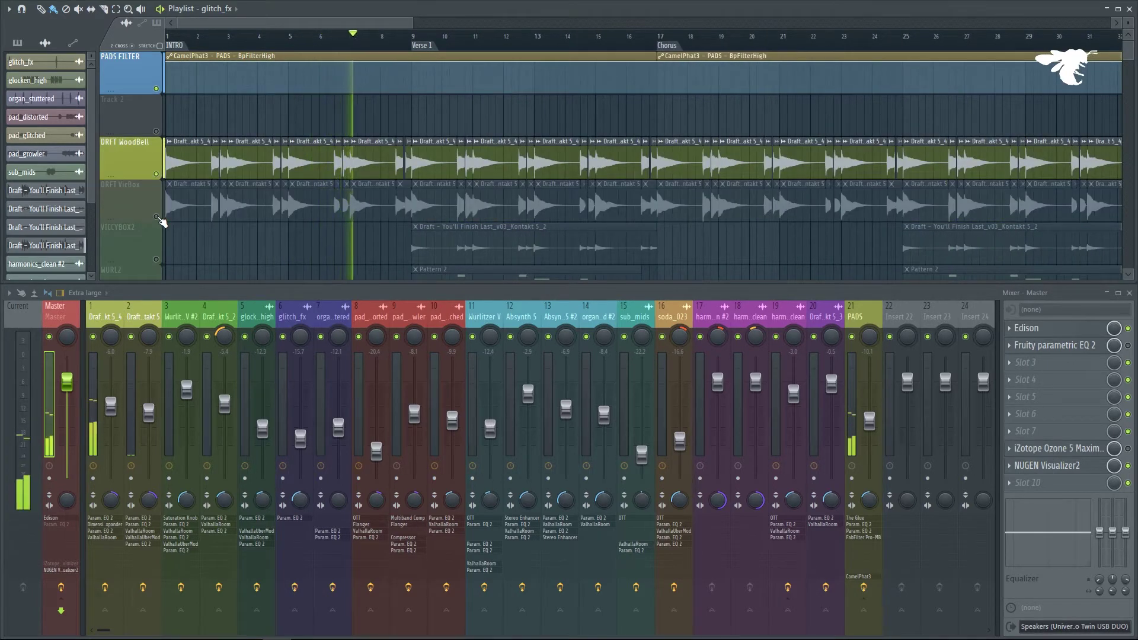
left_click(156, 217)
scroll(431, 180, "up", 5, "ctrl")
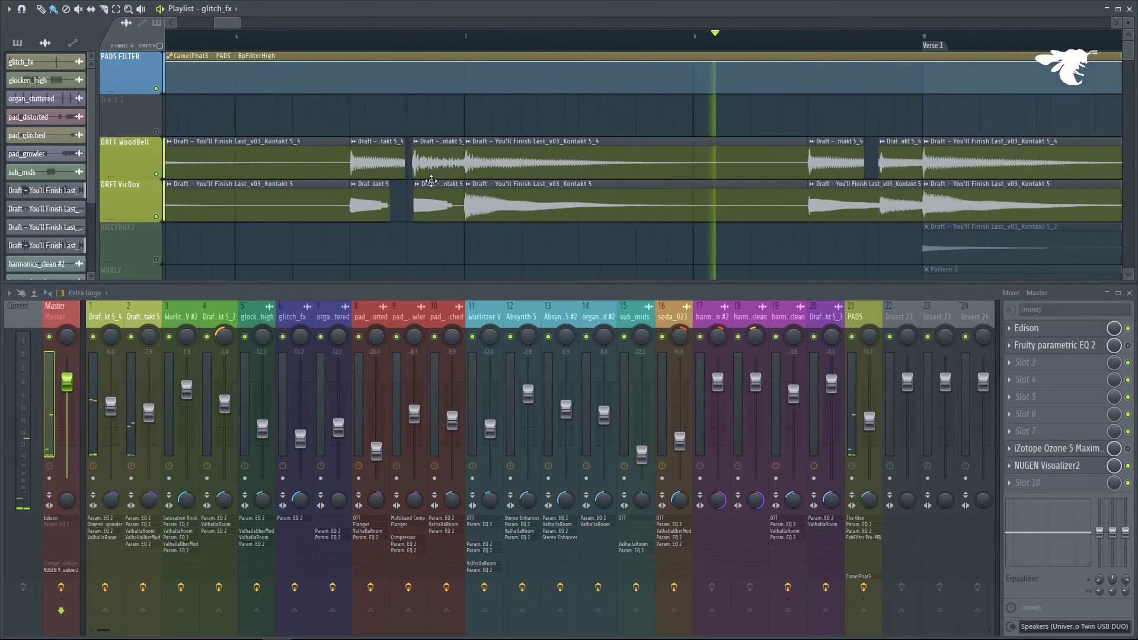
scroll(431, 180, "up", 1, "ctrl")
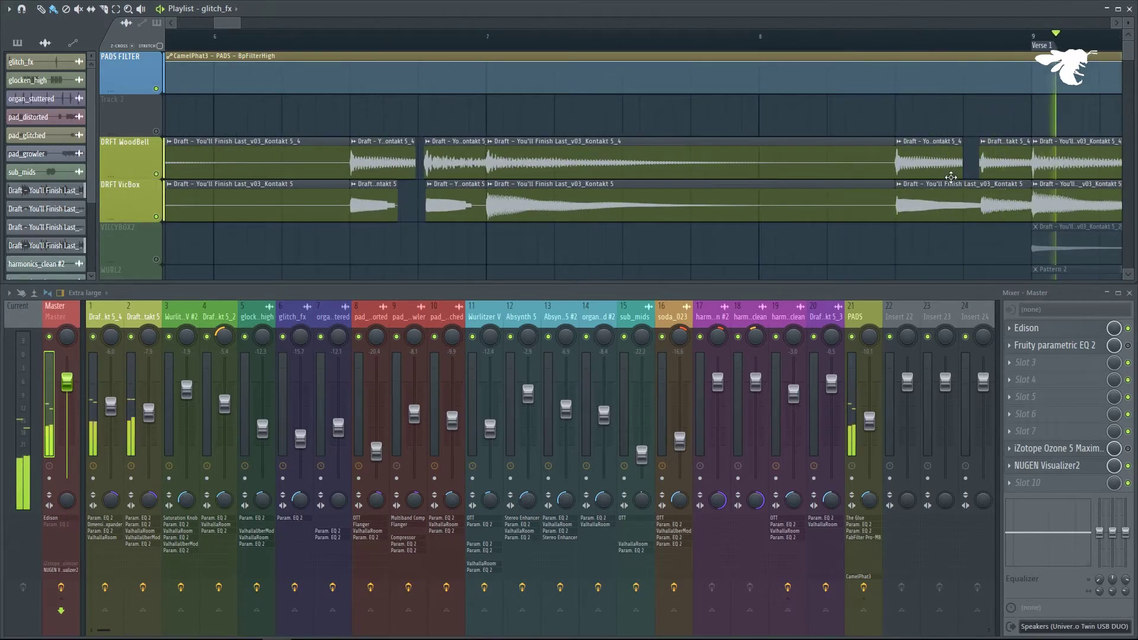
scroll(951, 178, "down", 6, "ctrl")
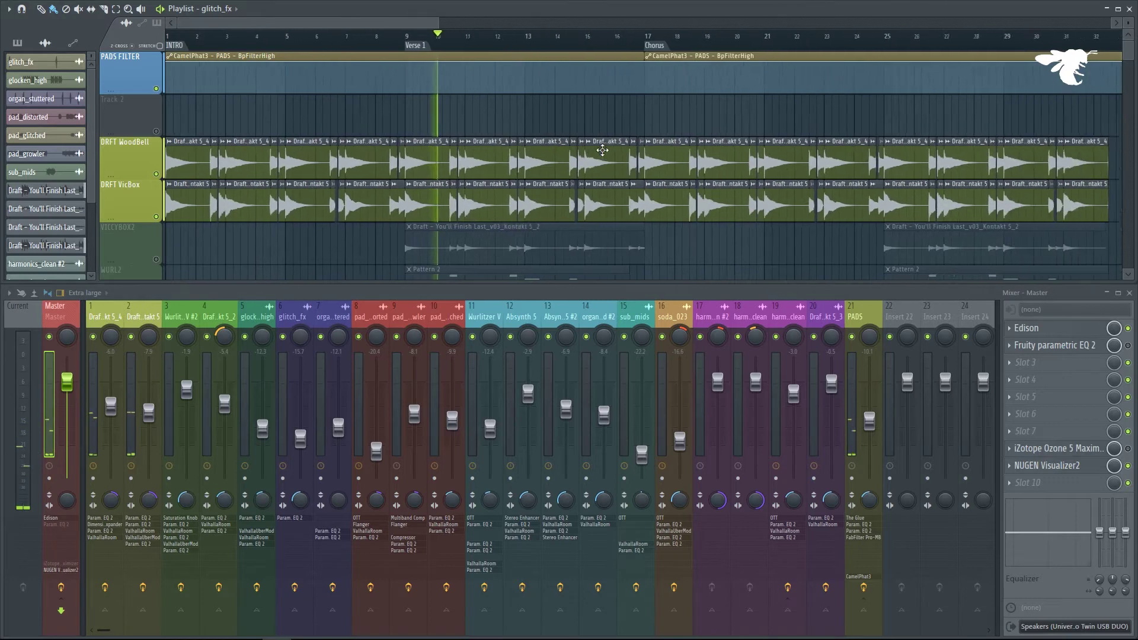
scroll(603, 151, "down", 3, "ctrl")
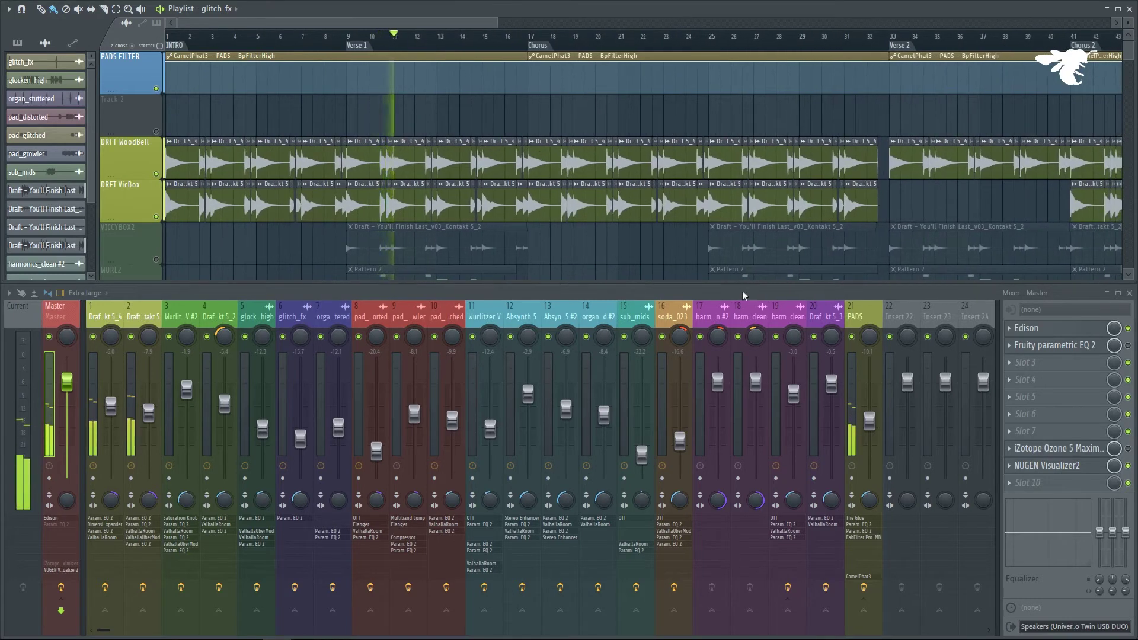
Examine the effects on mixer insert 1: both Fruity parametric EQ 2 instances, Dimension Expander and ValhallaRoom.
left_click(110, 313)
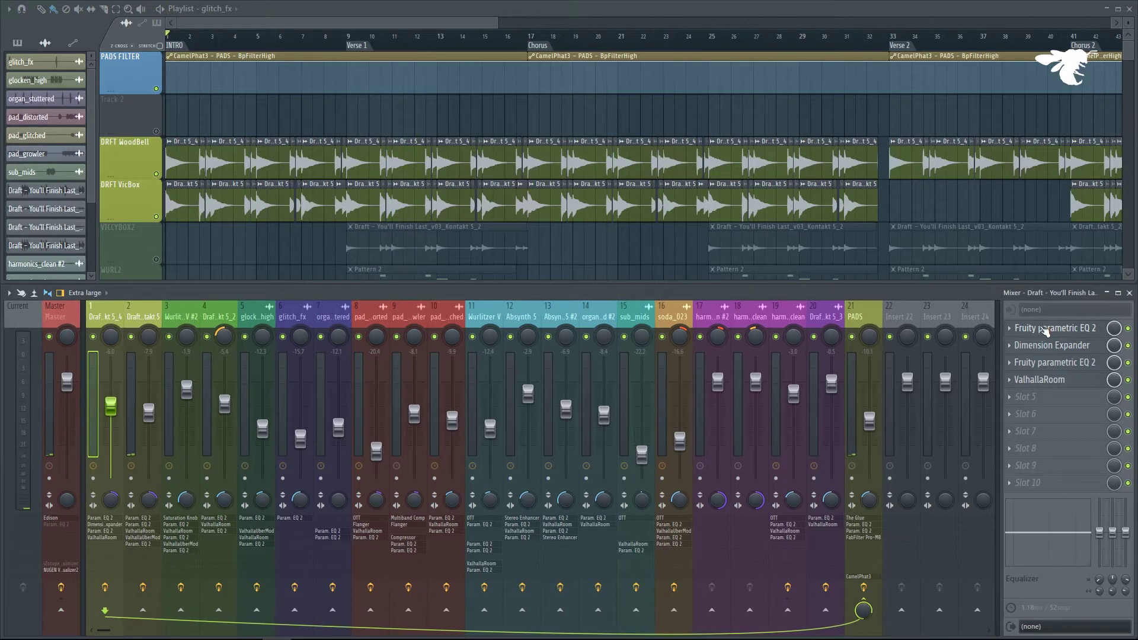
left_click(1053, 330)
left_click(1053, 347)
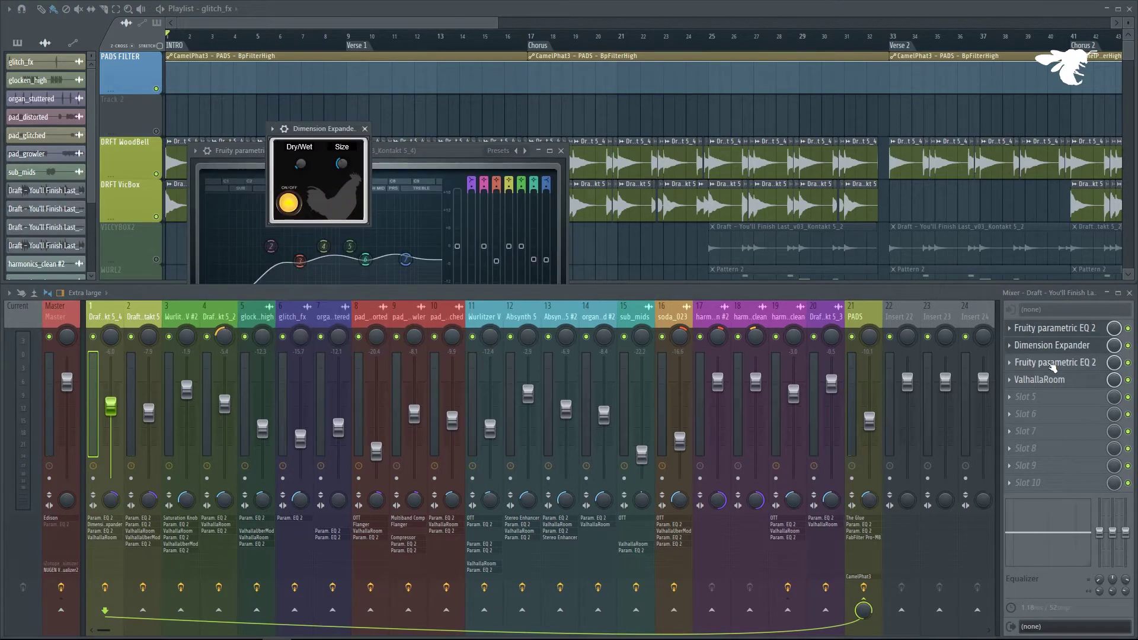
left_click(1053, 364)
left_click(1055, 380)
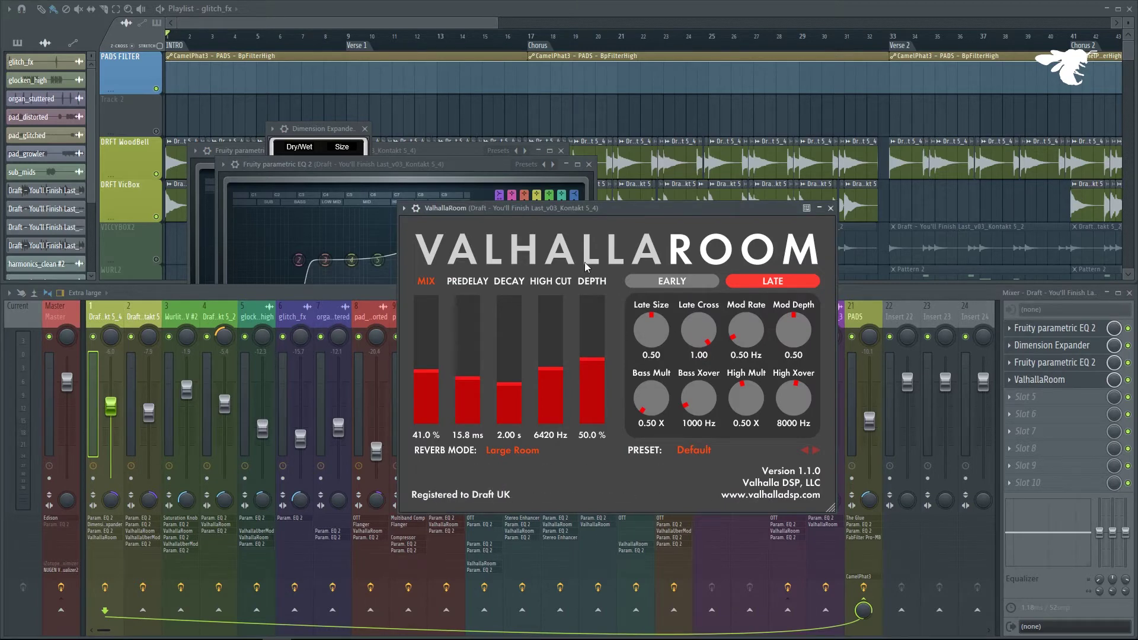
left_click(1031, 380)
left_click(1035, 363)
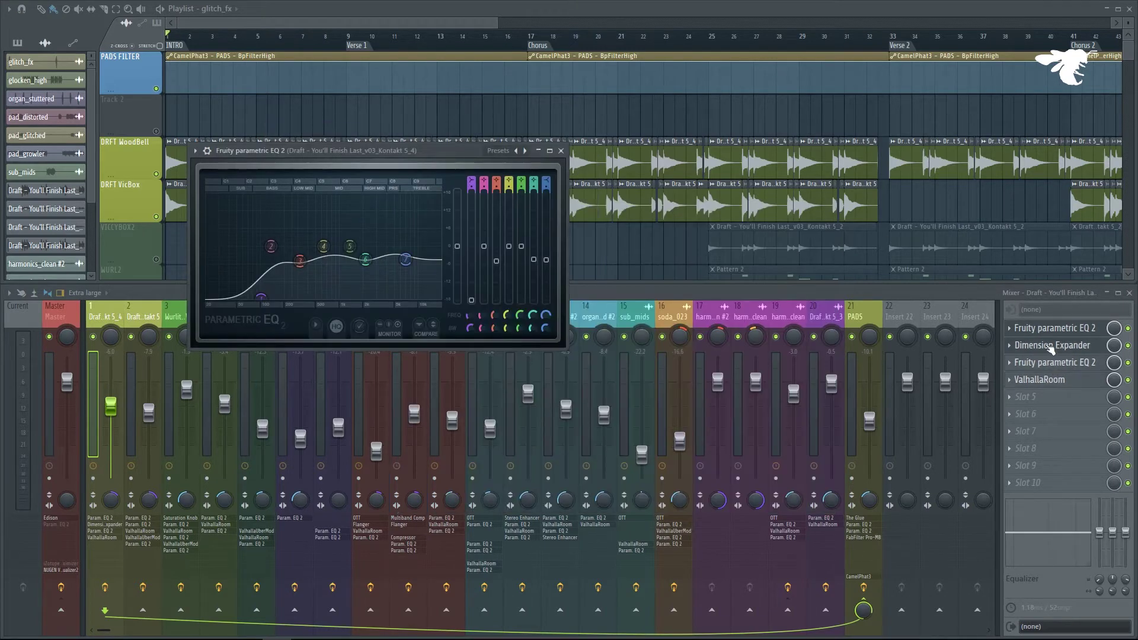
left_click(1044, 345)
left_click(1015, 330)
Examine the effects on mixer insert 2: the three Fruity parametric EQ 2 instances, ValhallaRoom and ValhallaUberMod.
left_click(146, 322)
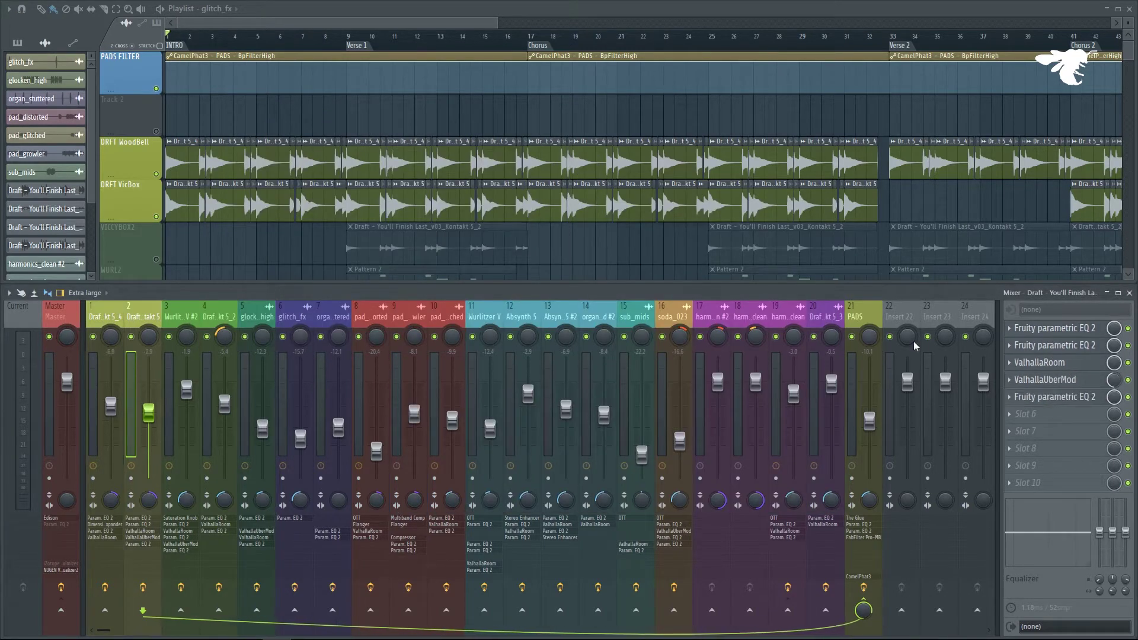
left_click(1049, 330)
left_click(1053, 347)
left_click(1054, 363)
left_click(1058, 381)
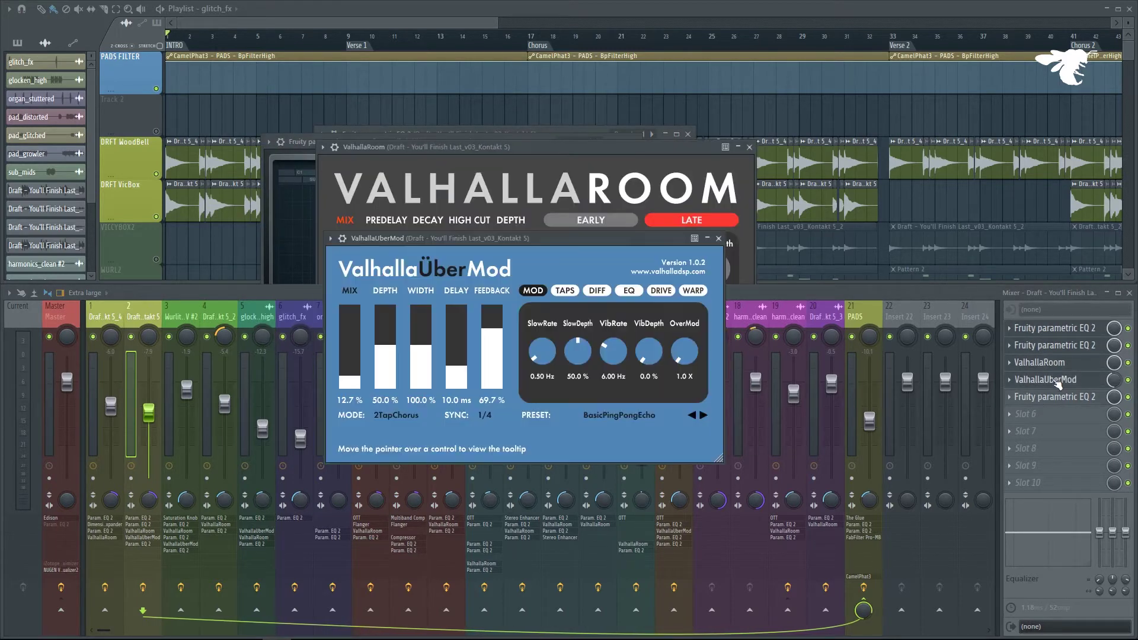
left_click(1061, 397)
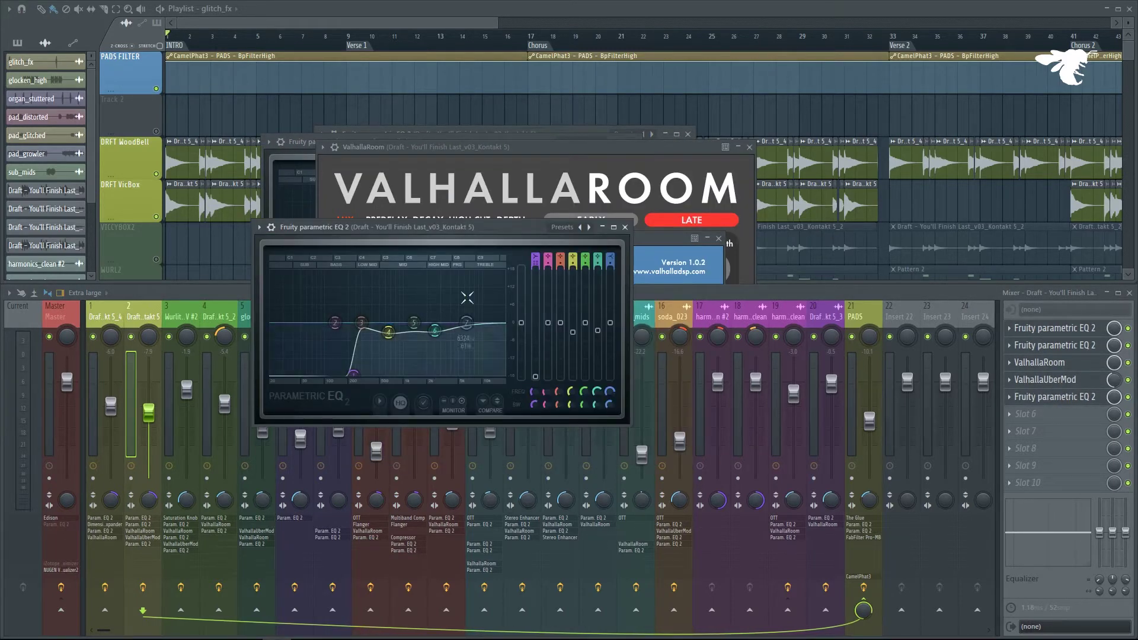
left_click(1038, 396)
left_click(1037, 363)
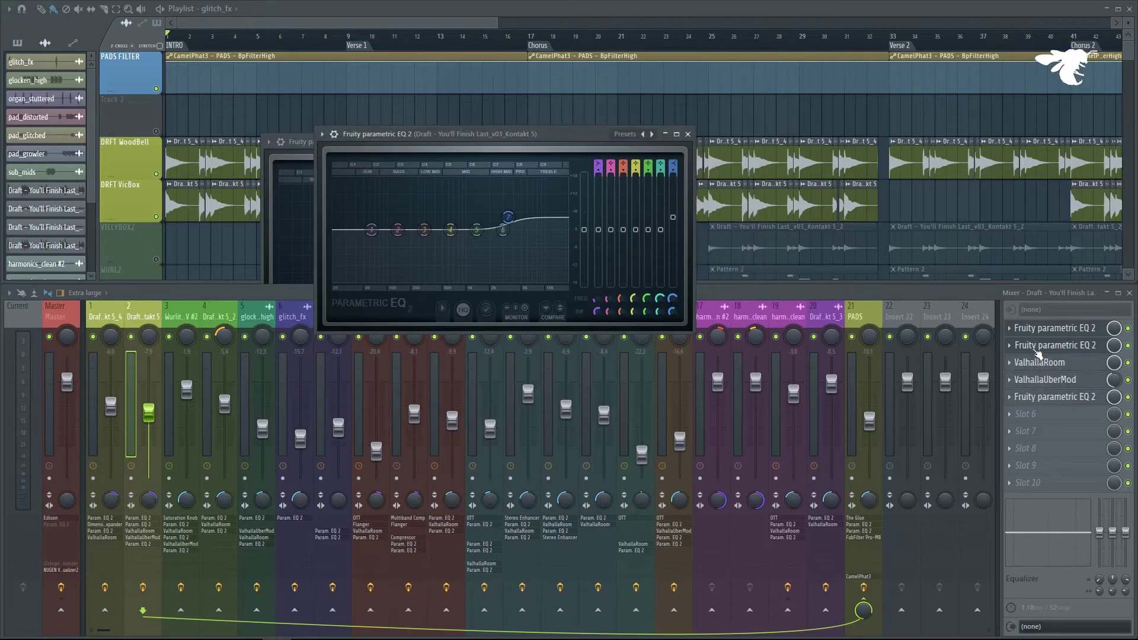
left_click(1037, 345)
left_click(1038, 328)
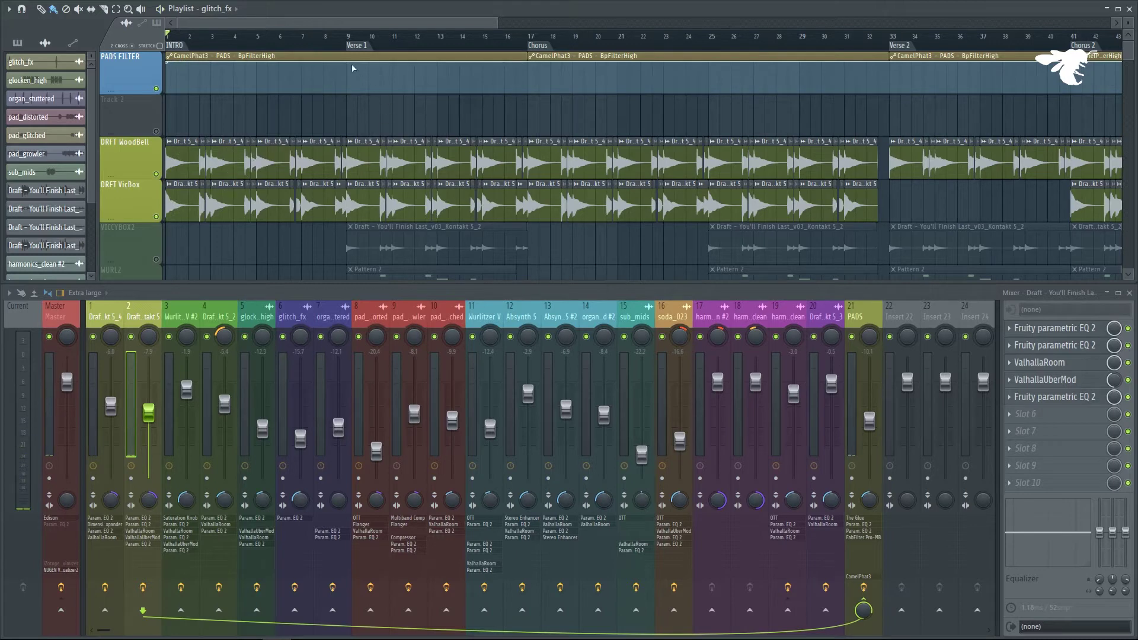
Enable the VICCYBOX2 and WURL2 tracks and play them with the other pads from Verse 1.
scroll(386, 201, "down", 2)
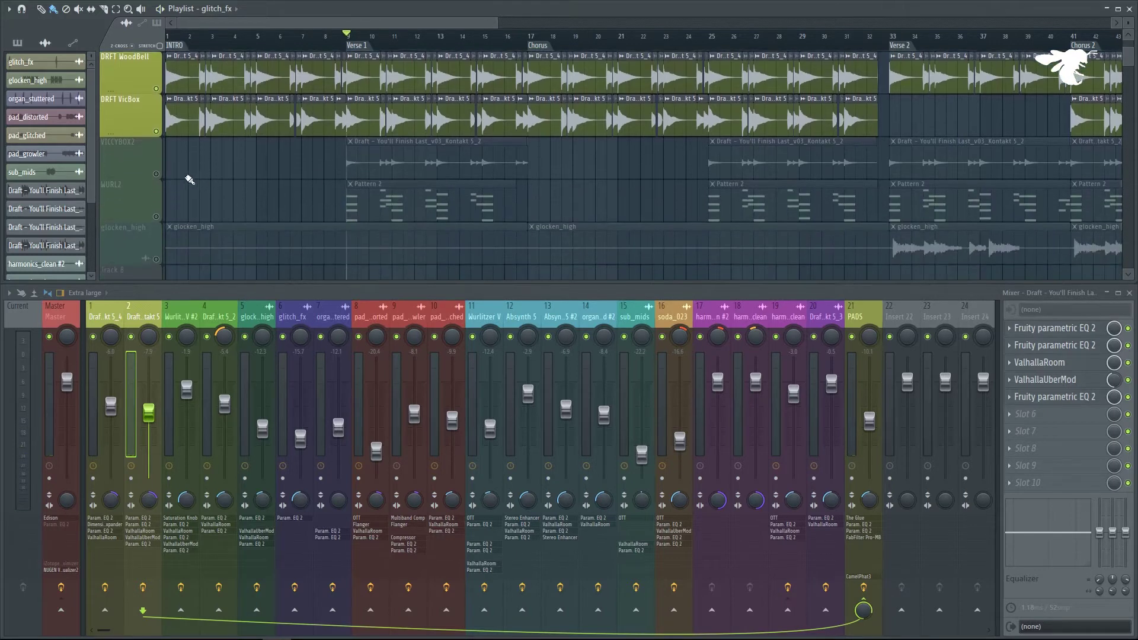
left_click(157, 174)
left_click(158, 217)
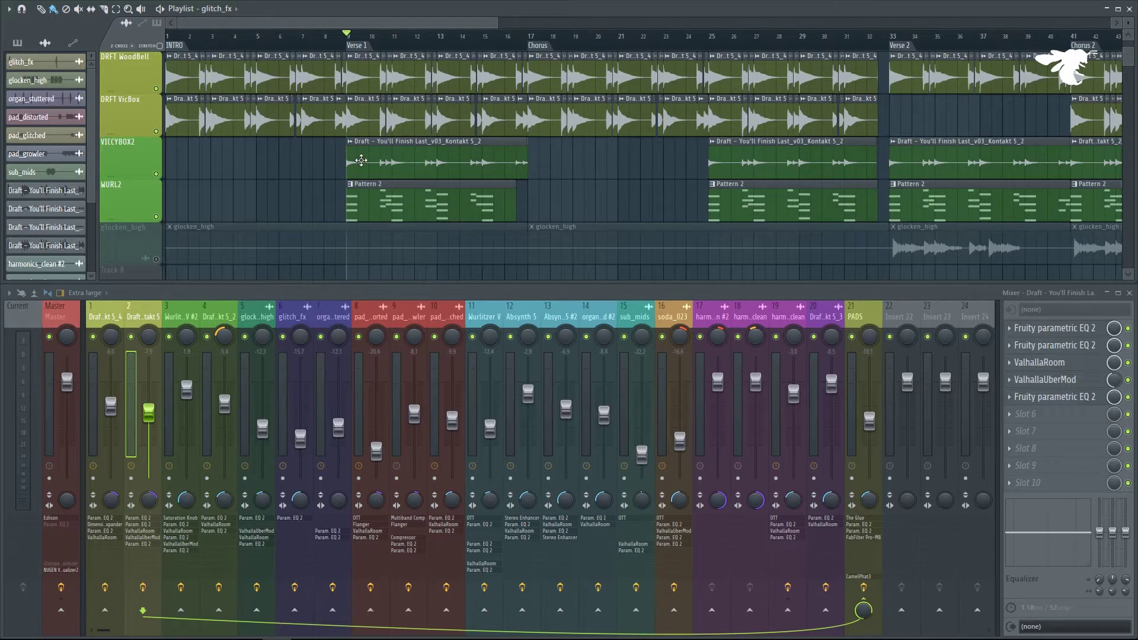
key("space")
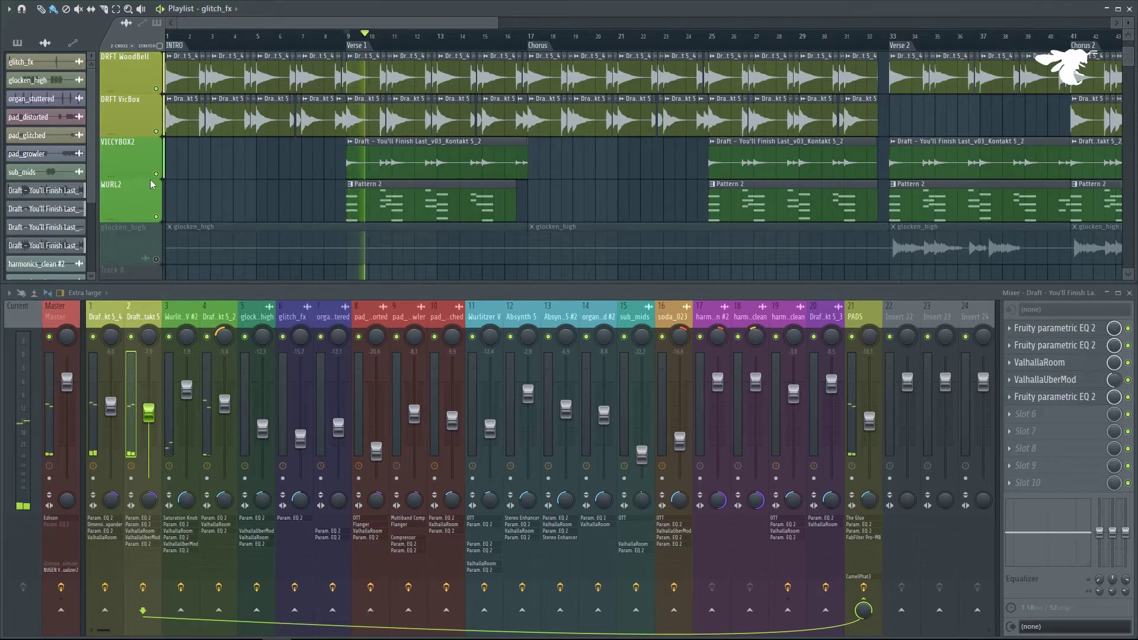
Mute the DRFT VicBox, DRFT WoodBell and WURL2 tracks so that only VICCYBOX2 plays.
left_click(156, 132)
left_click(157, 89)
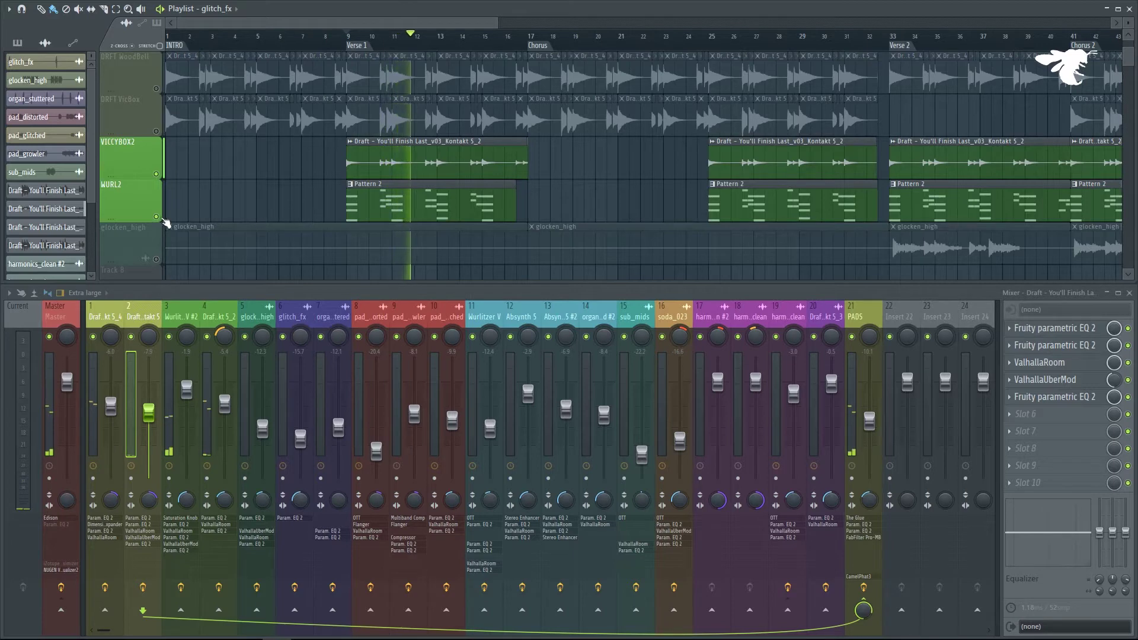
left_click(158, 217)
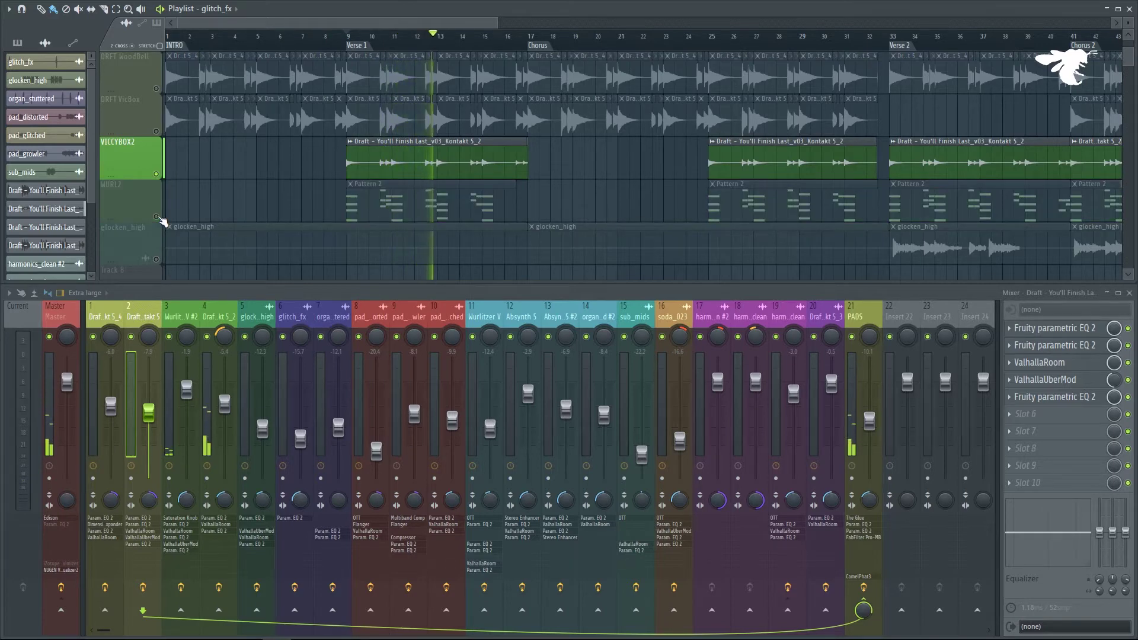
Examine the effects on mixer insert 4 for VICCYBOX2: both Fruity parametric EQ 2 instances and ValhallaRoom.
left_click(215, 320)
left_click(1073, 330)
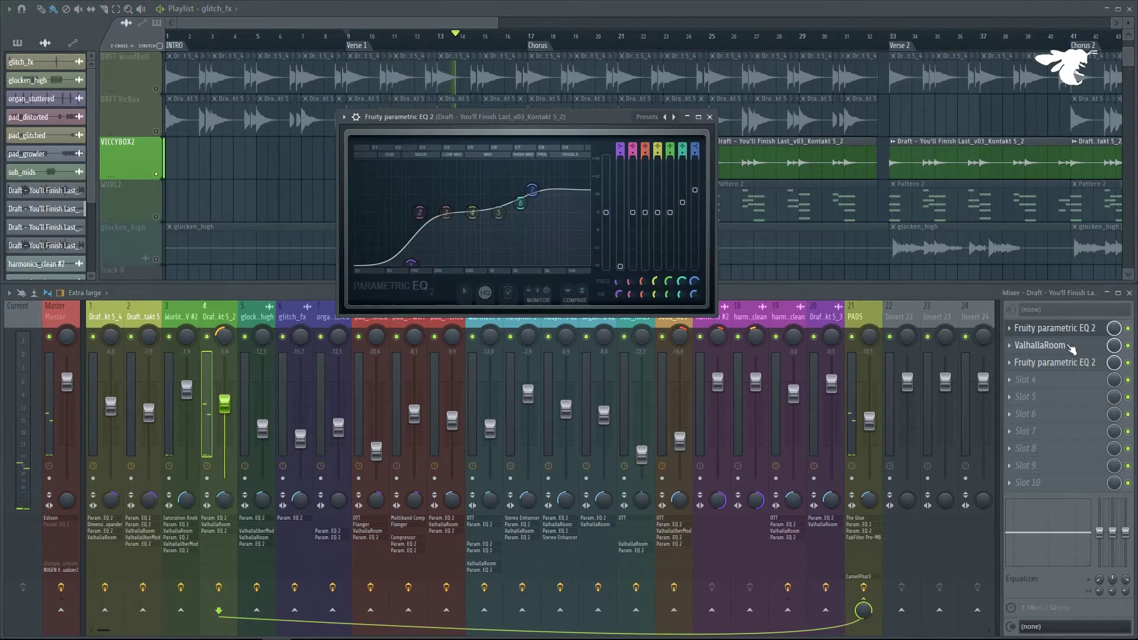
left_click(1043, 345)
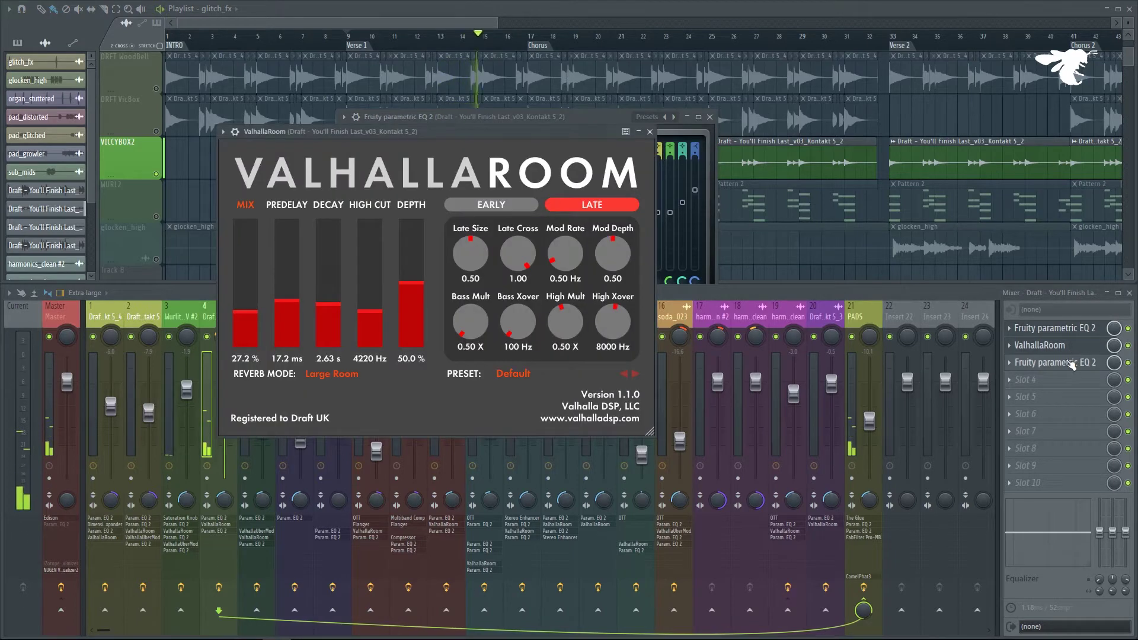
left_click(1055, 362)
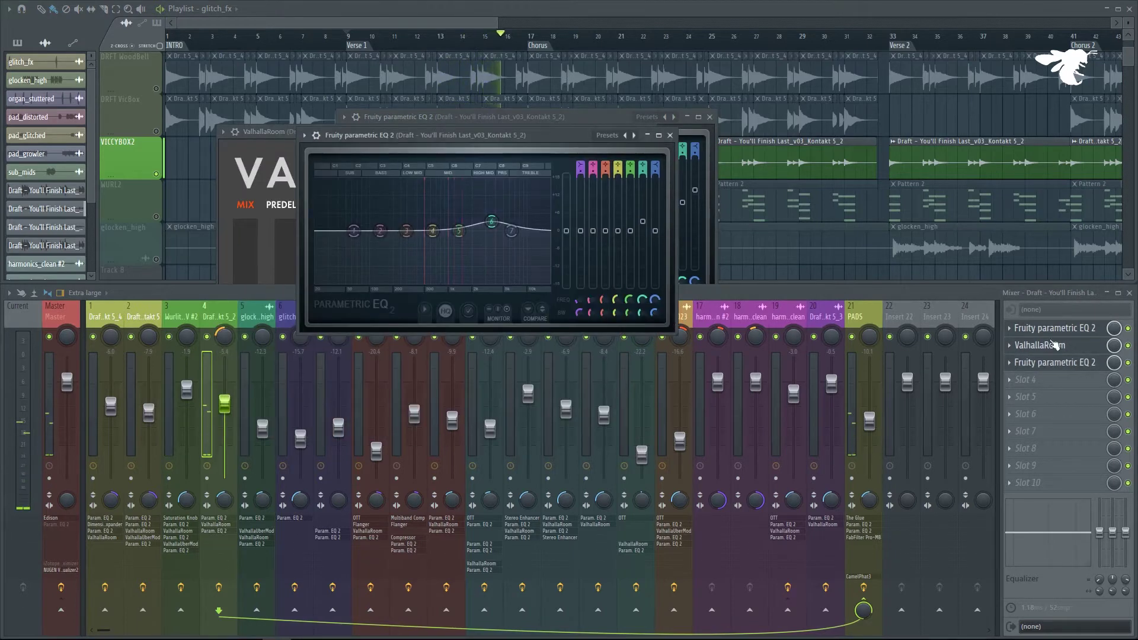
left_click(1052, 345)
left_click(1053, 345)
left_click(1046, 362)
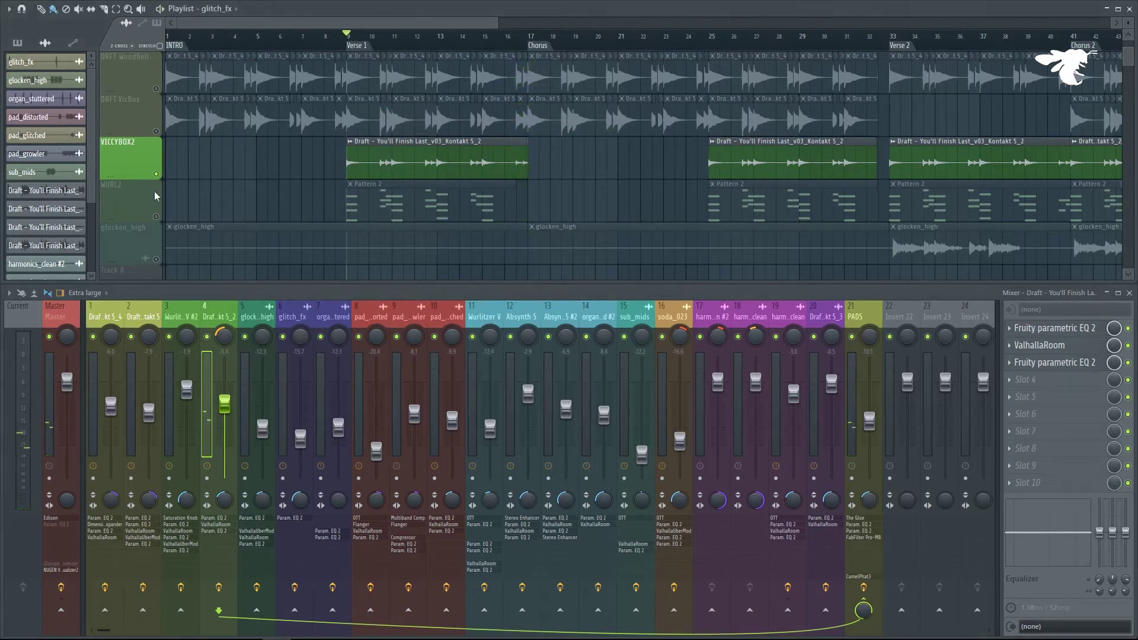
Play only the WURL2 track in place of VICCYBOX2 and examine the Saturation Knob on its mixer insert 3.
left_click(157, 217)
left_click(156, 174)
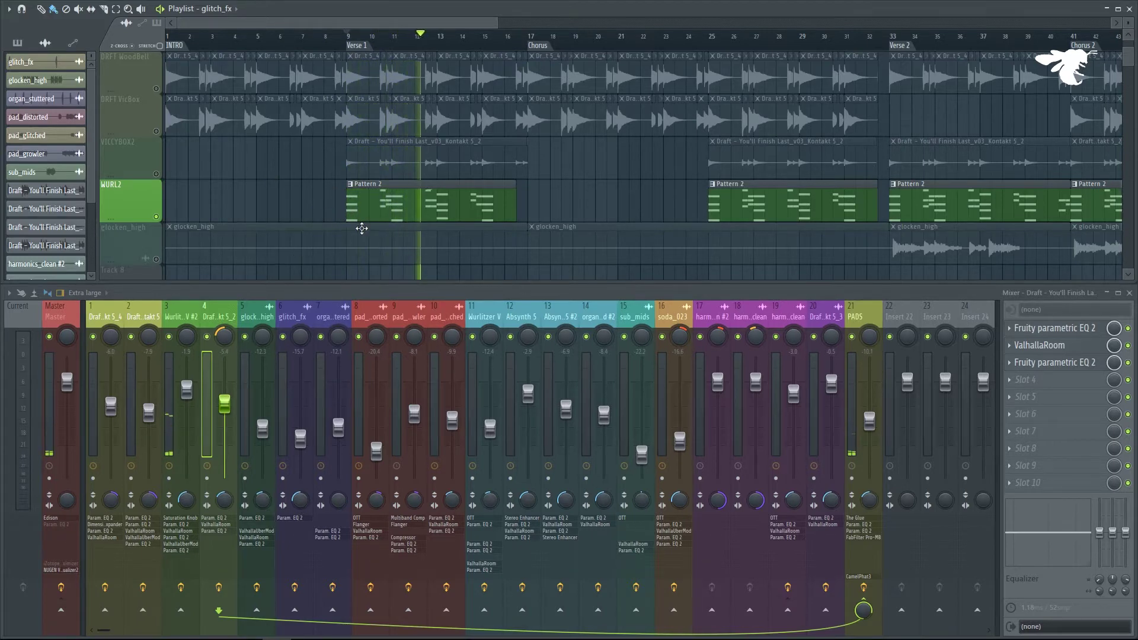
left_click(187, 315)
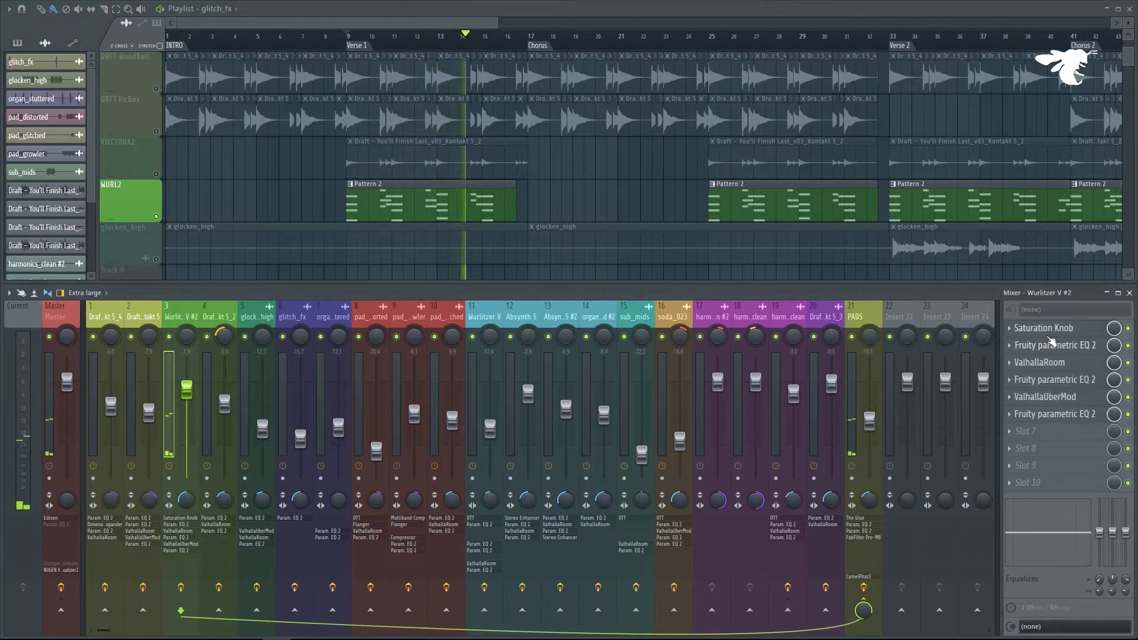
left_click(1044, 328)
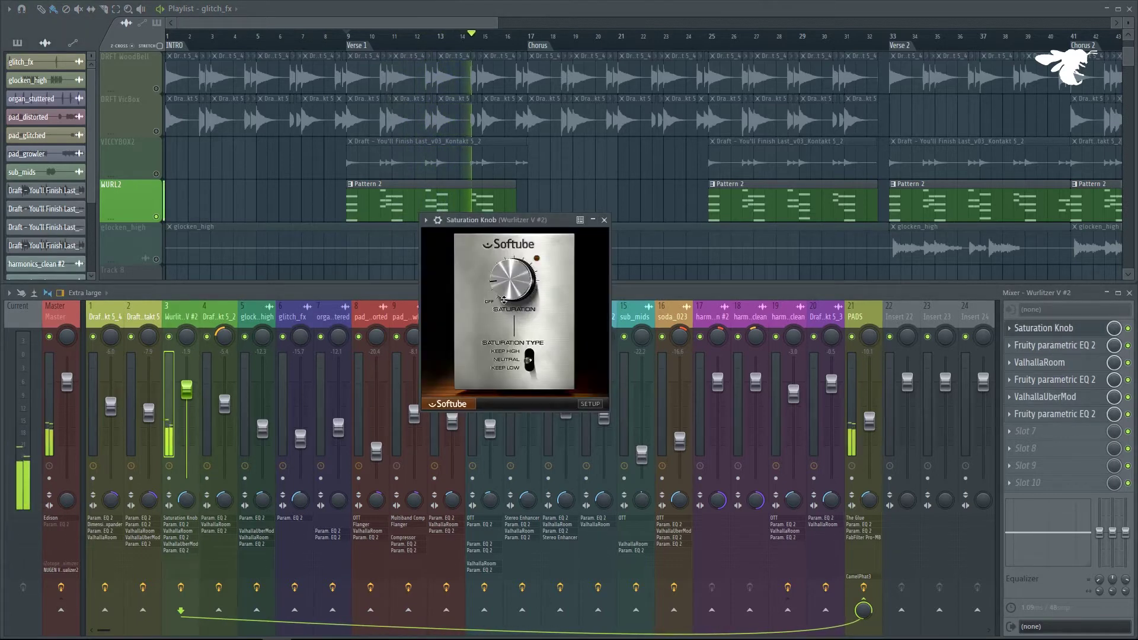
left_click(1128, 329)
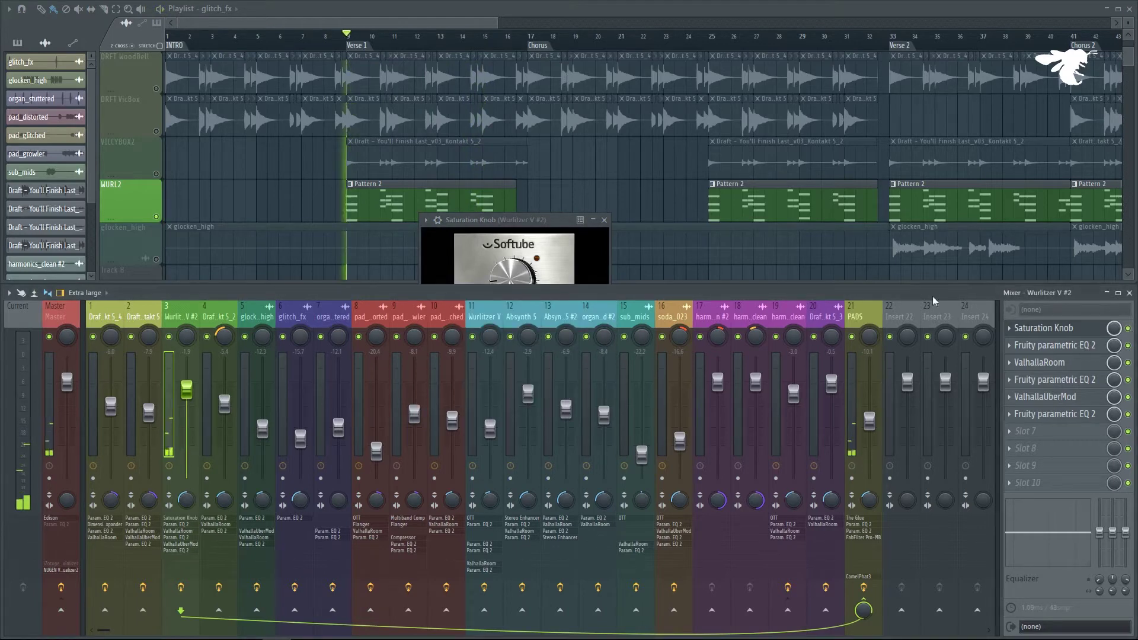
left_click(604, 220)
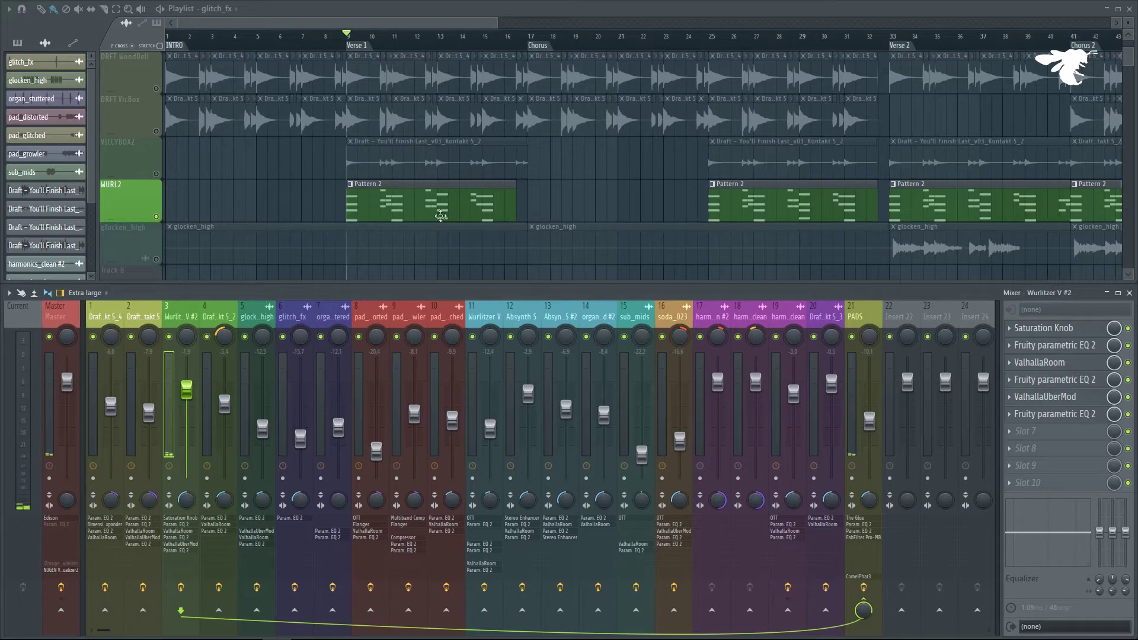
Enable the DRFT WoodBell, DRFT VicBox and VICCYBOX2 tracks alongside WURL2 and play them over the Verse 1 selection.
left_click_drag(178, 184, 163, 94)
scroll(256, 83, "up", 1)
scroll(261, 86, "up", 1)
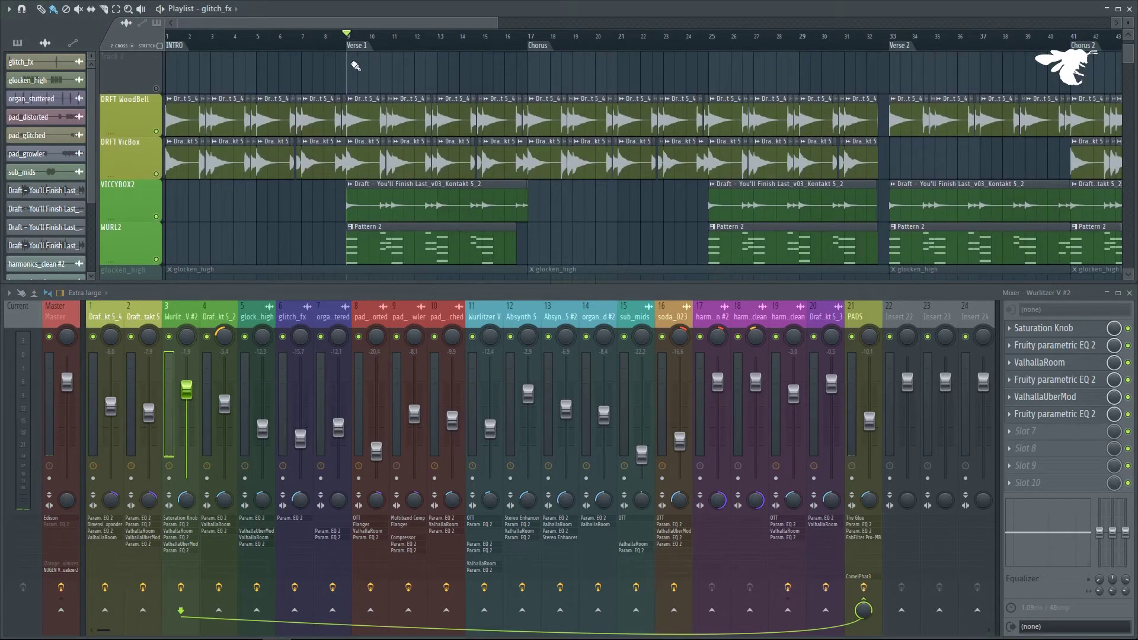
left_click_drag(354, 45, 517, 45)
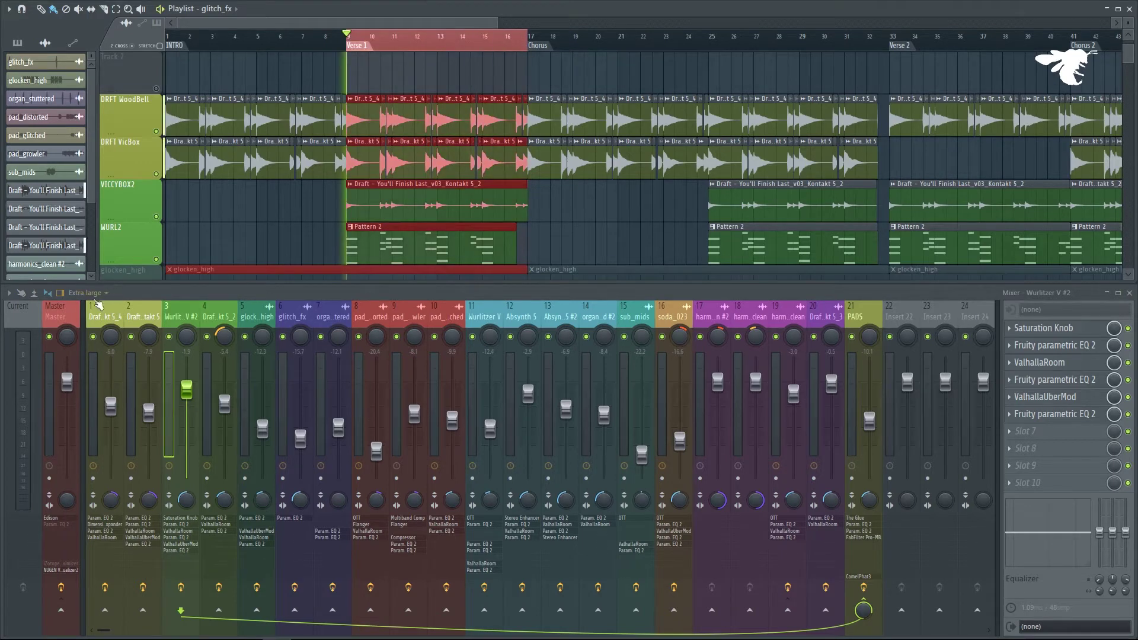
key("space")
Examine the combined pads' spectrum in NUGEN Visualizer2 on the Master, and stop playback.
left_click(77, 319)
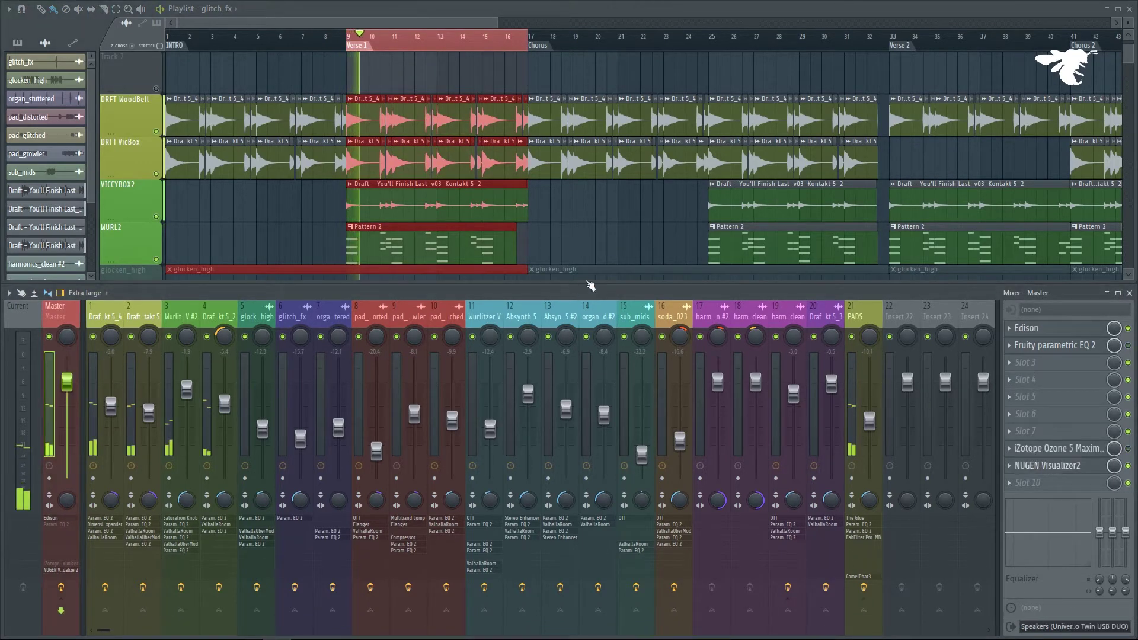
left_click(1048, 465)
left_click_drag(351, 189, 826, 193)
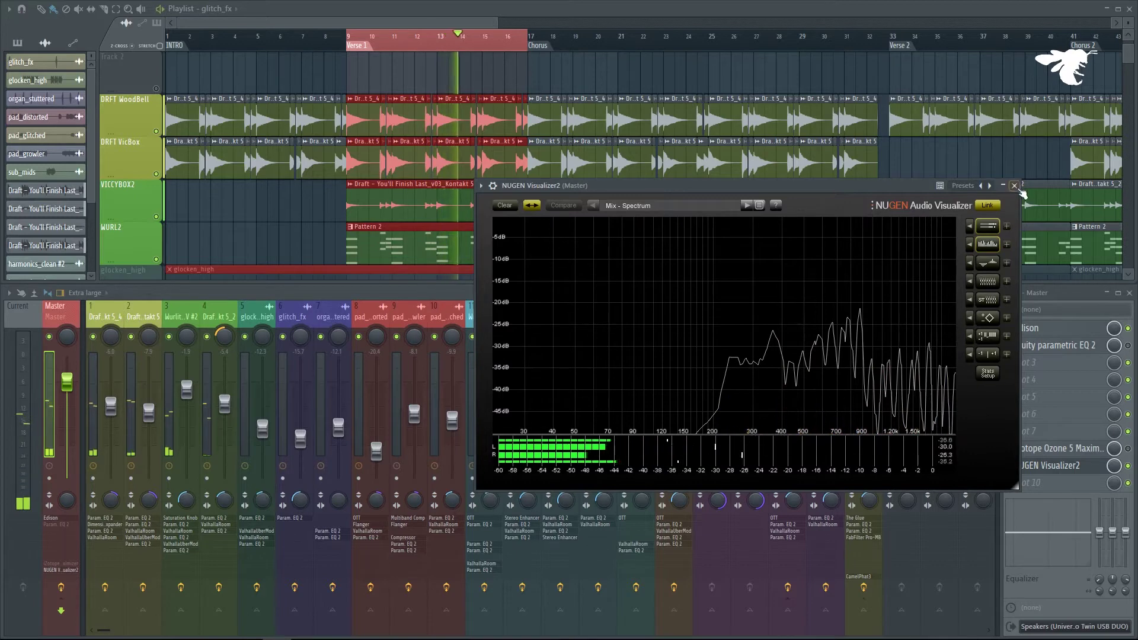
left_click(1014, 186)
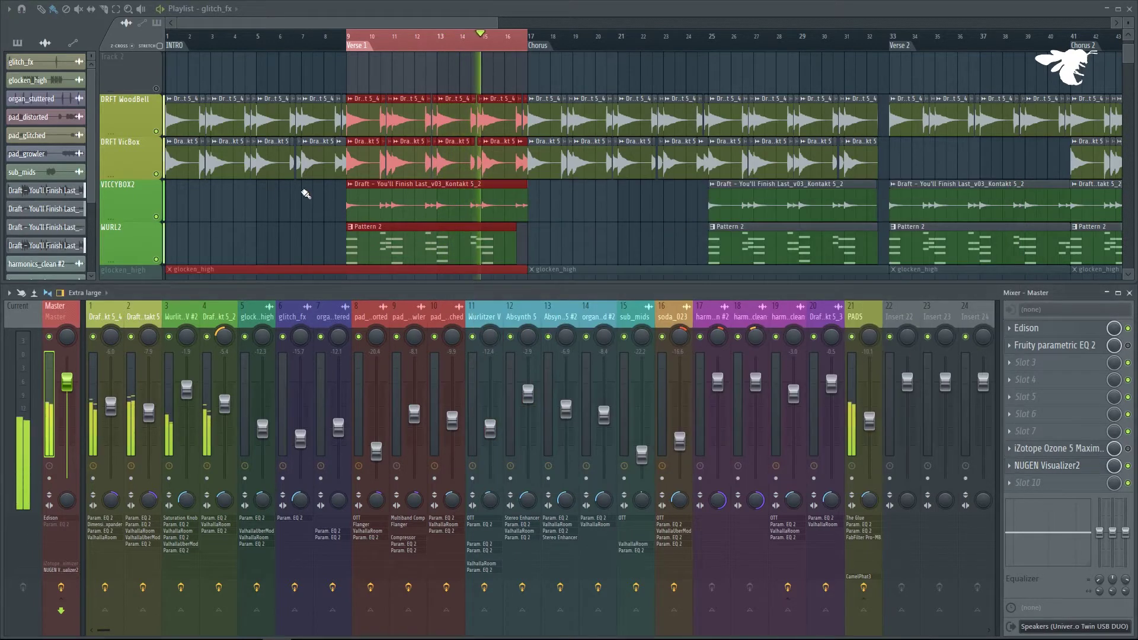
left_click(267, 212)
key("space")
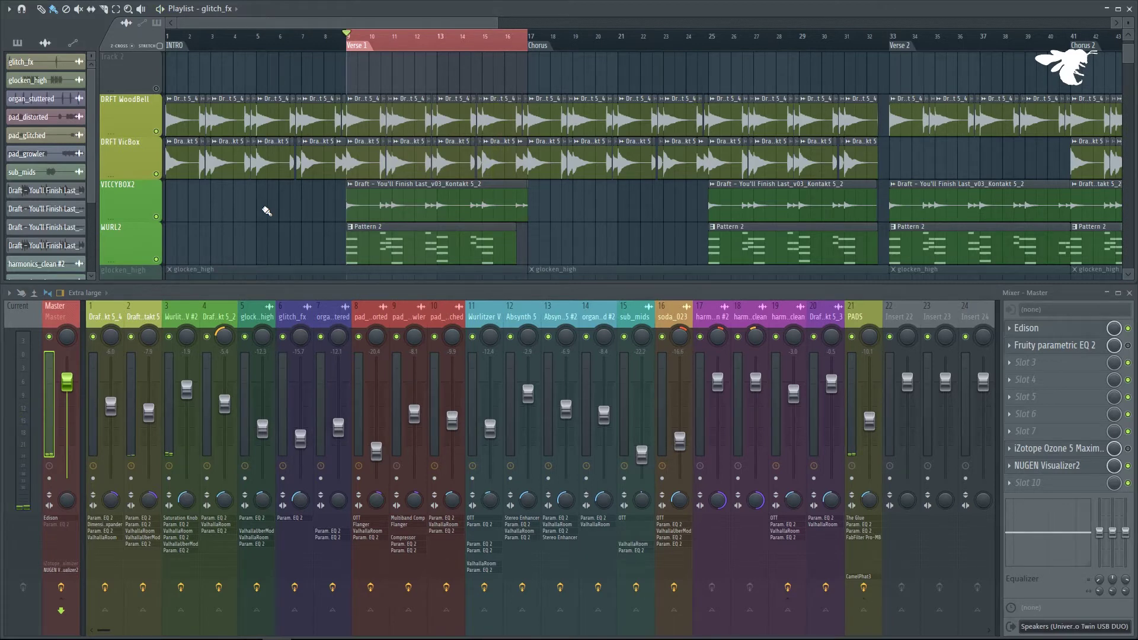
Enable the glocken_high track and play the Chorus 2 section as a selected loop.
scroll(267, 211, "down", 1)
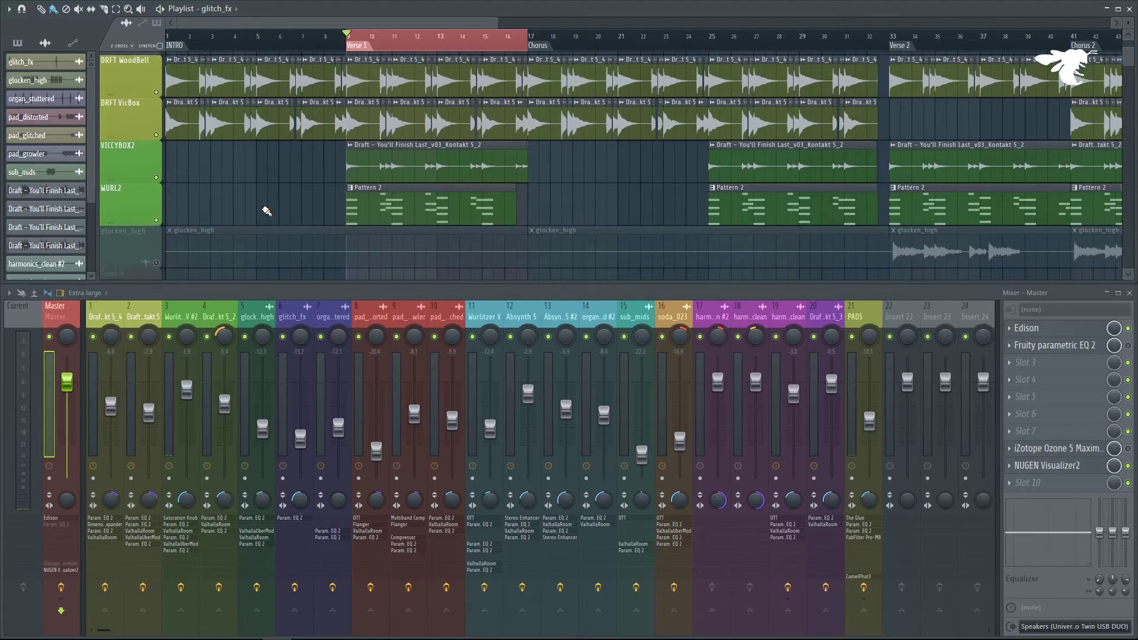
left_click(157, 261)
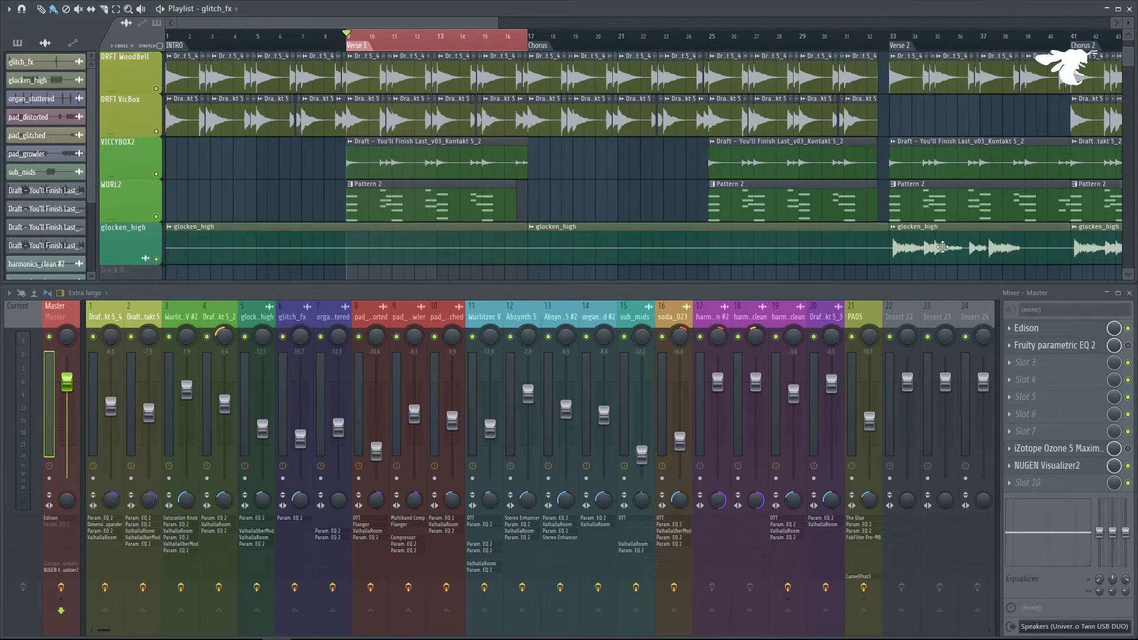
scroll(817, 45, "down", 4)
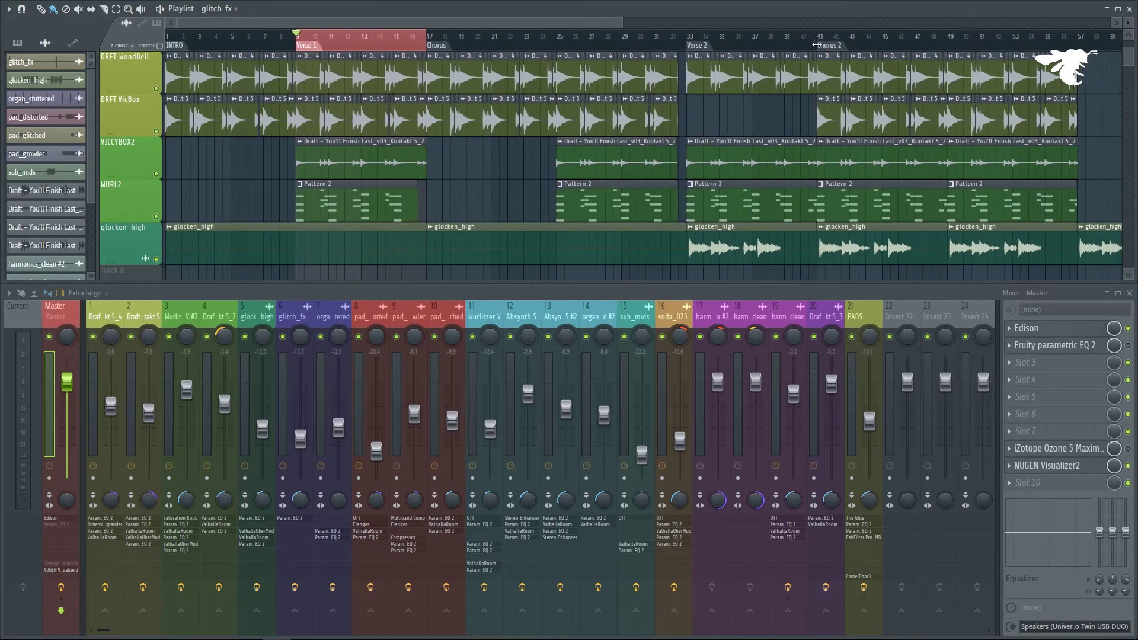
left_click_drag(821, 47, 923, 46)
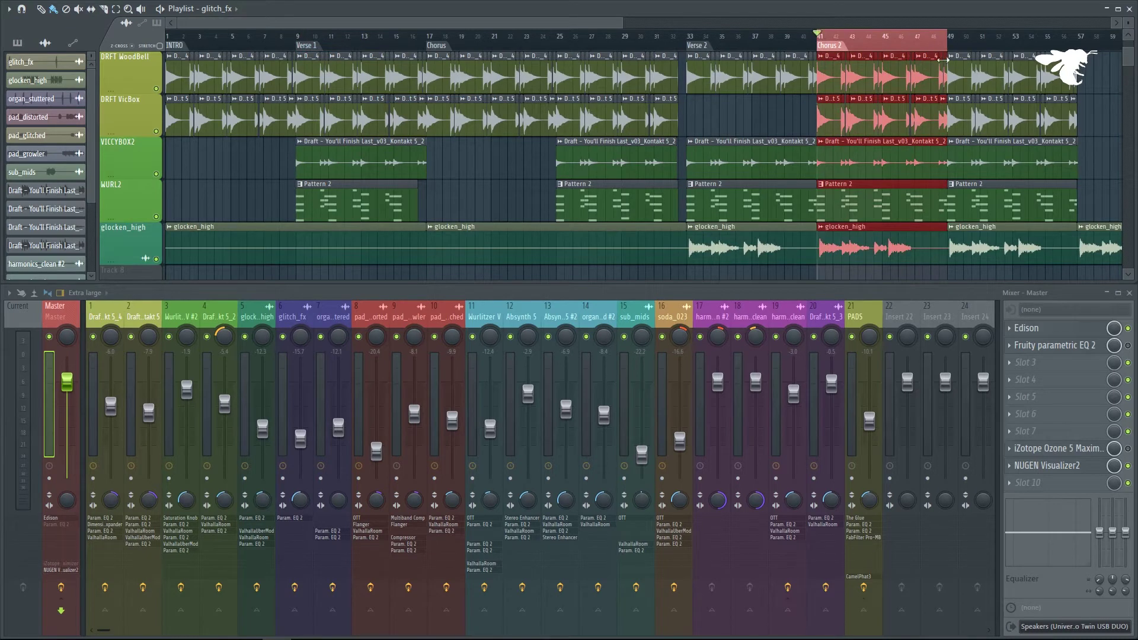
key("ctrl+Return")
key("space")
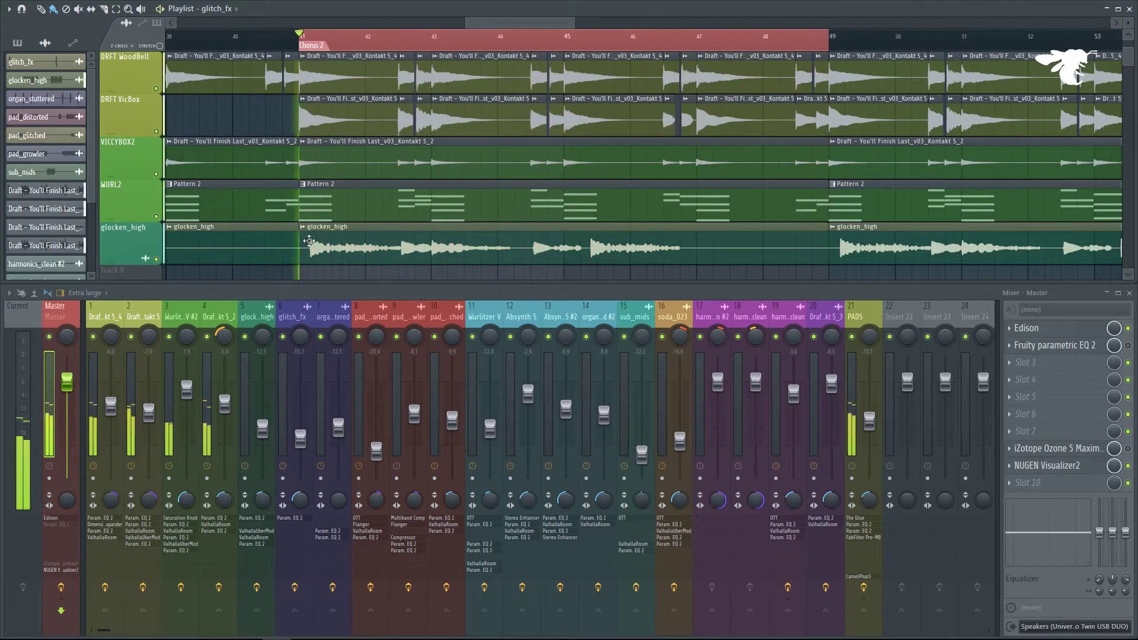
Raise the glocken_high level on mixer insert 5, checking it soloed and with the other tracks.
left_click(310, 241)
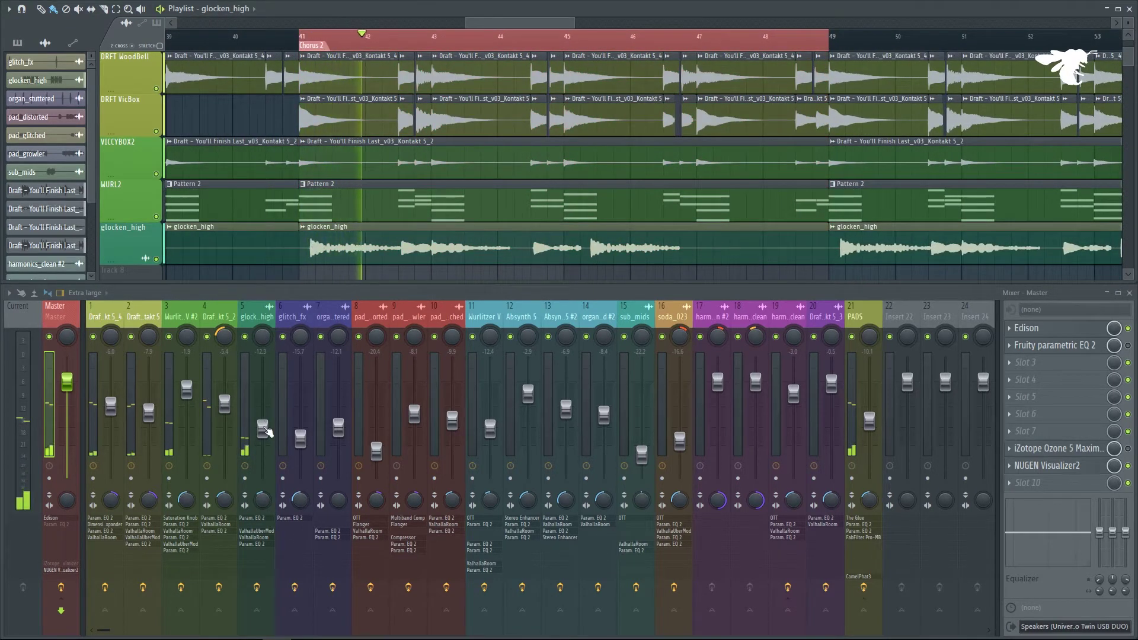
left_click_drag(267, 431, 267, 393)
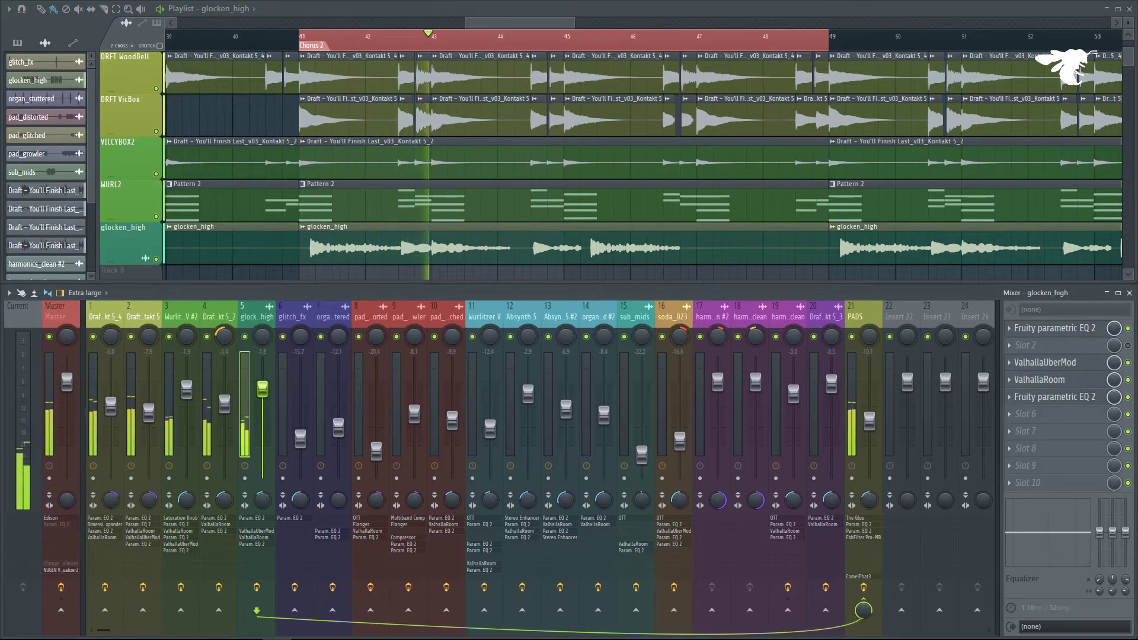
key("alt+s")
left_click_drag(262, 386, 263, 383)
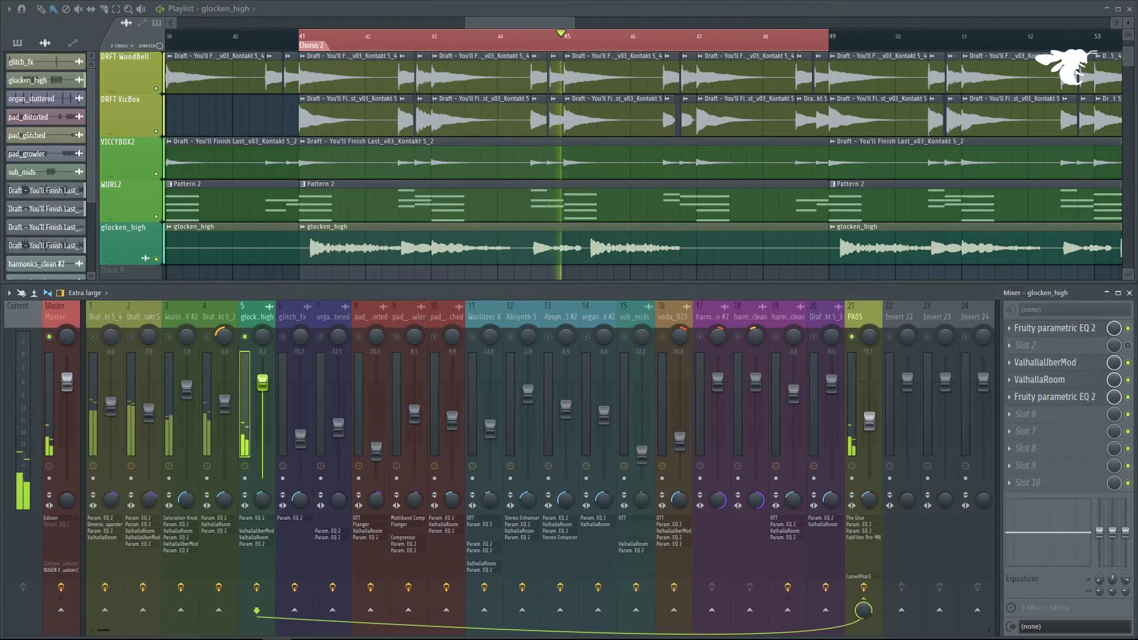
left_click_drag(263, 382, 263, 405)
right_click(245, 337)
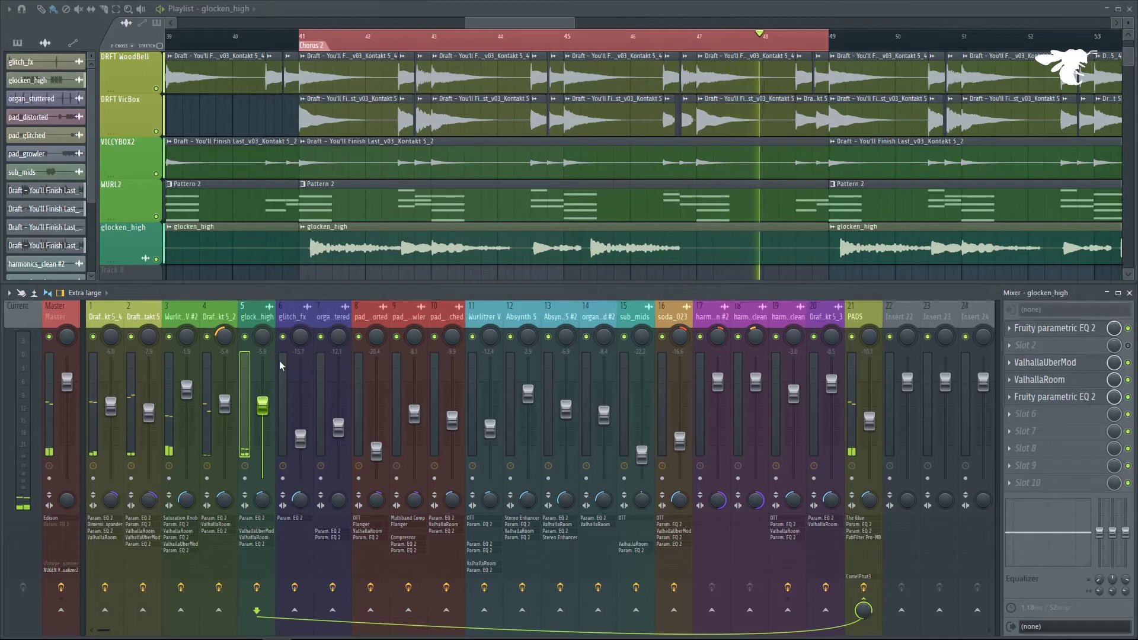
Solo insert 5 and examine its glocken_high effects, re-enabling them one by one: both Fruity parametric EQ 2 instances, ValhallaUberMod and ValhallaRoom.
right_click(246, 336)
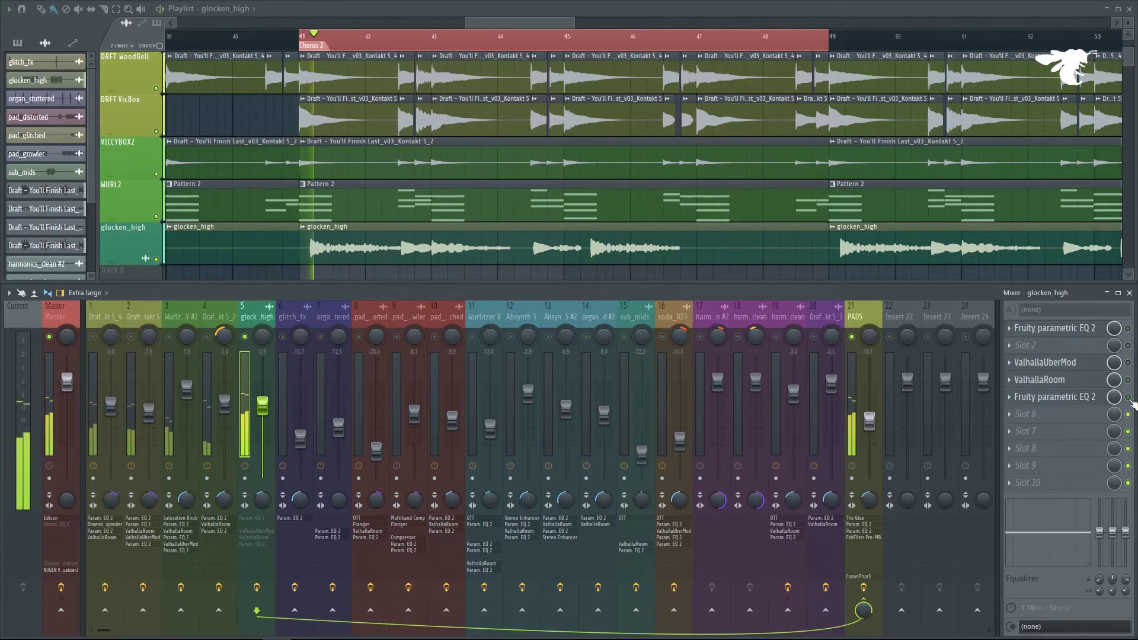
left_click(1053, 328)
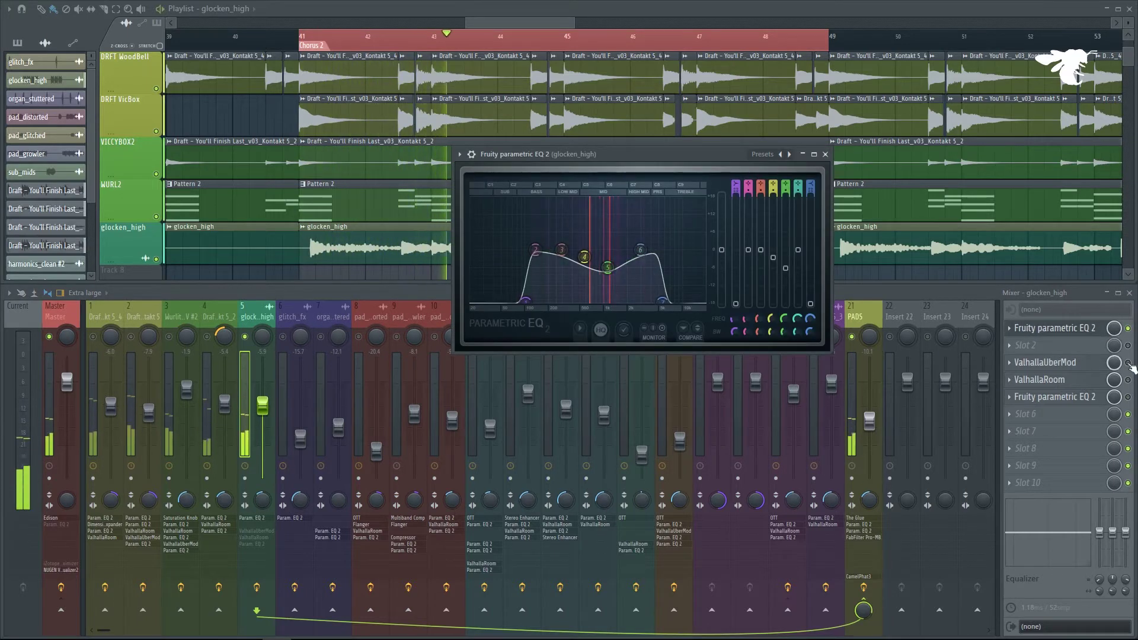
left_click(1095, 372)
left_click(1091, 368)
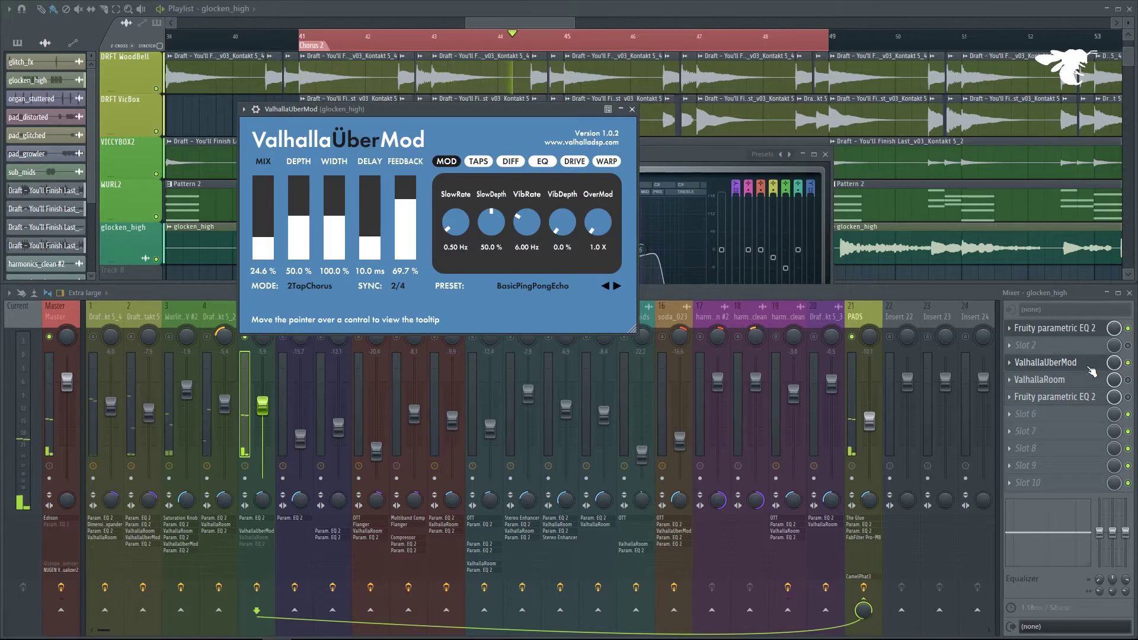
left_click(1091, 371)
left_click(1104, 385)
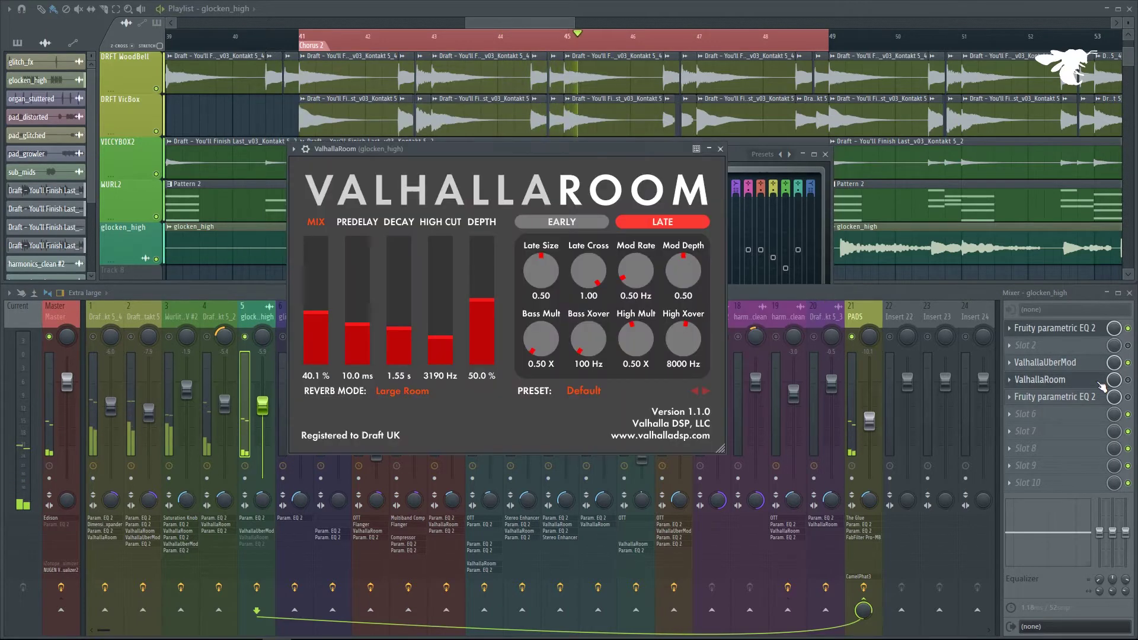
left_click(1104, 383)
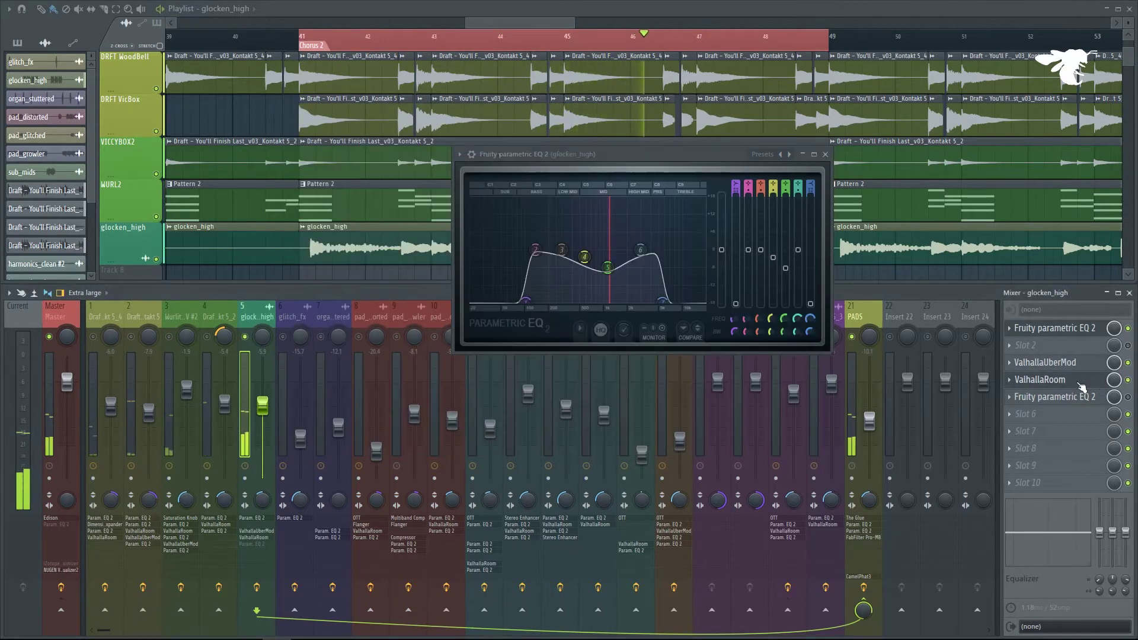
left_click(1095, 402)
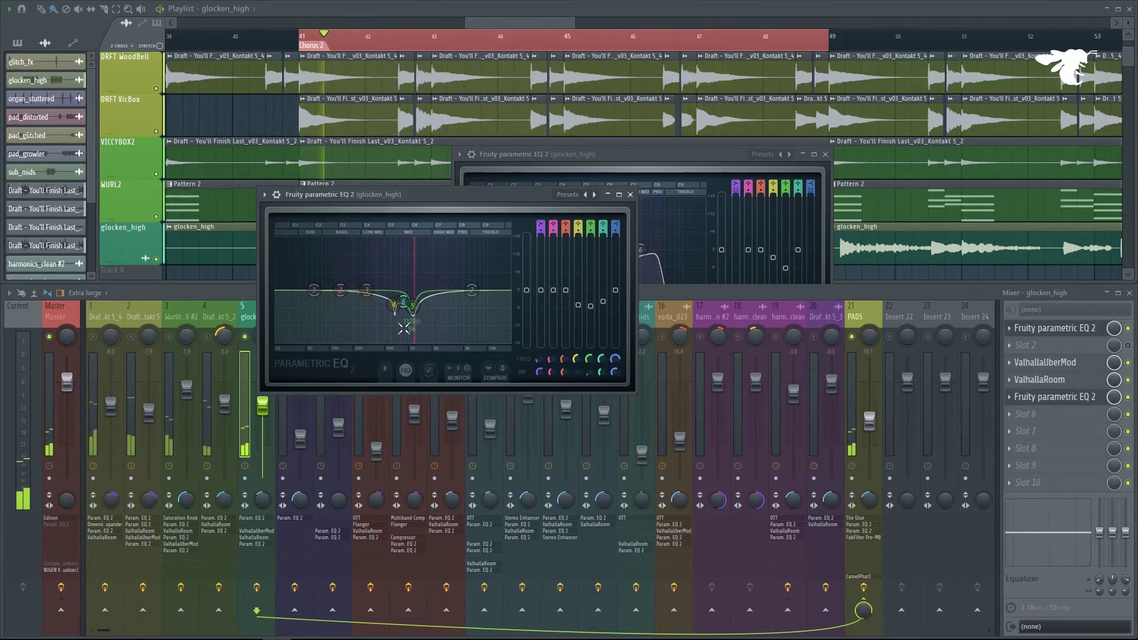
left_click(631, 195)
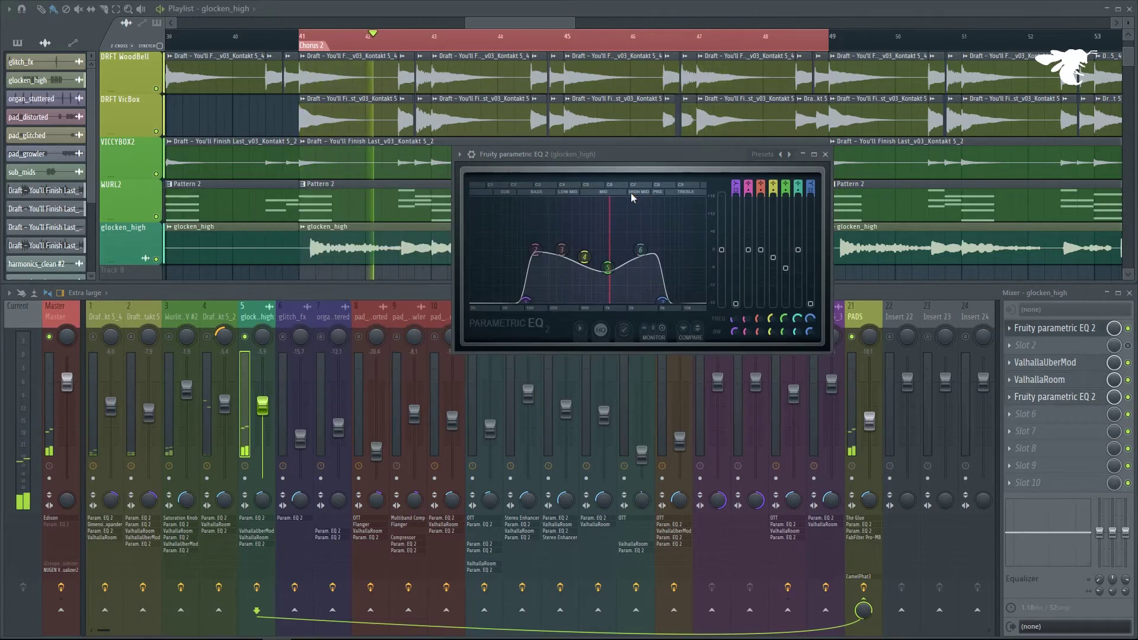
left_click(826, 154)
Unsolo the glocken_high insert and listen to it with the other enabled tracks in Chorus 2, ending playback.
right_click(207, 336)
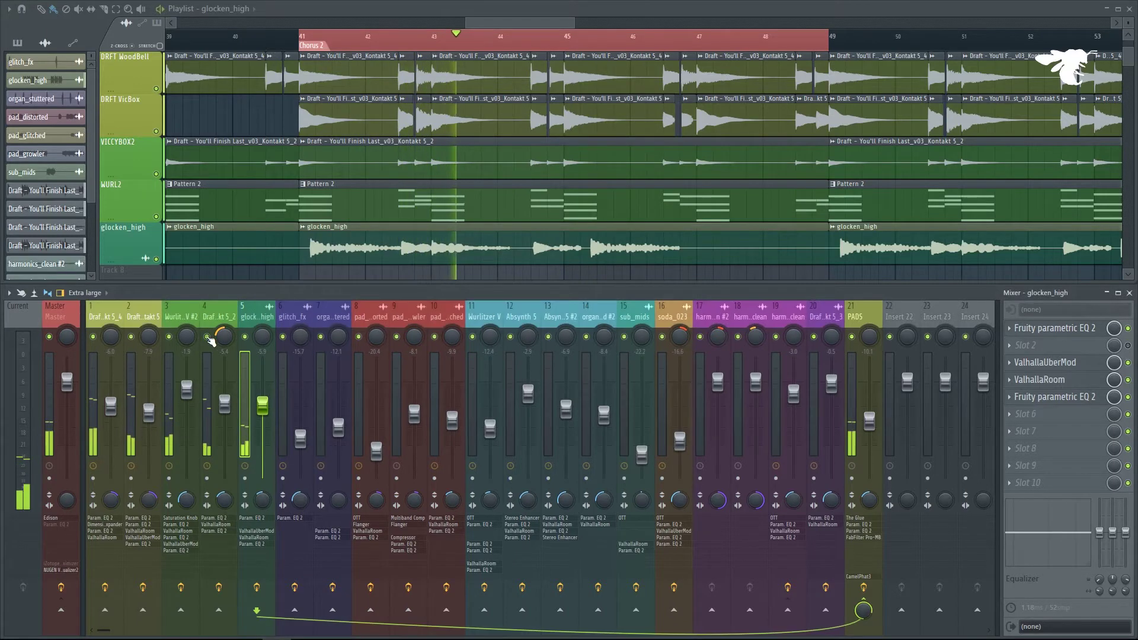
scroll(384, 224, "down", 4)
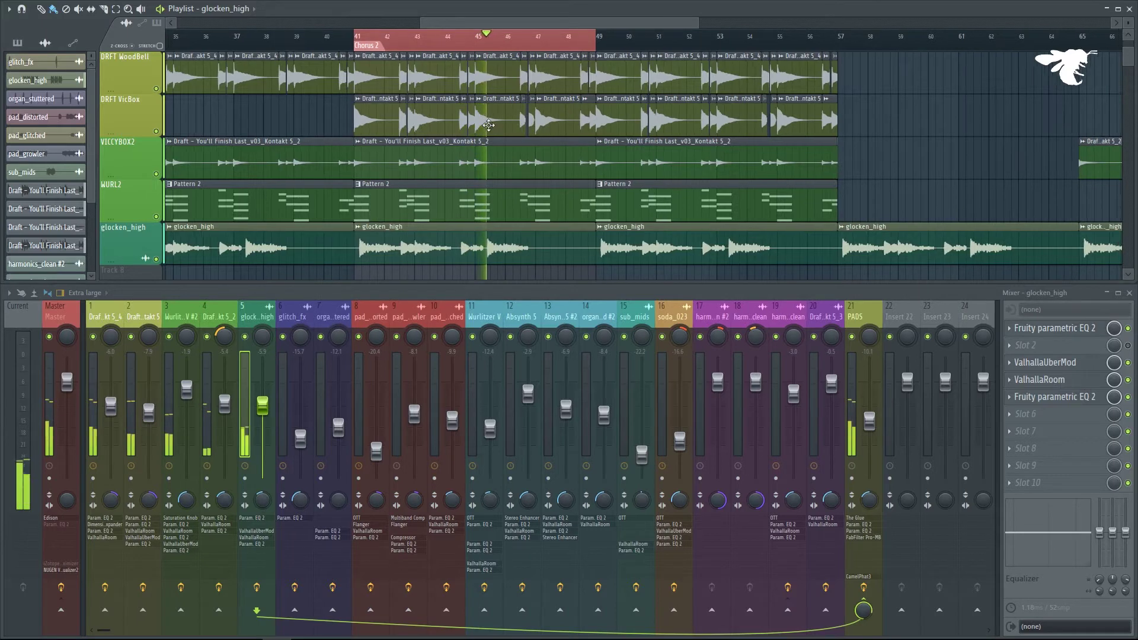
scroll(474, 178, "down", 4)
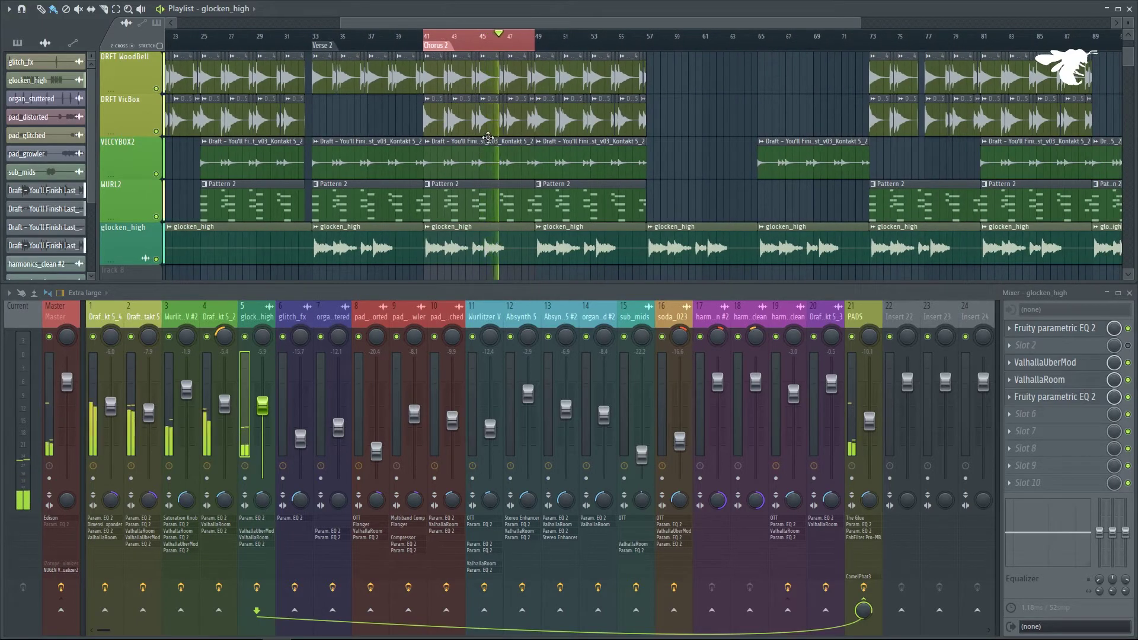
key("space")
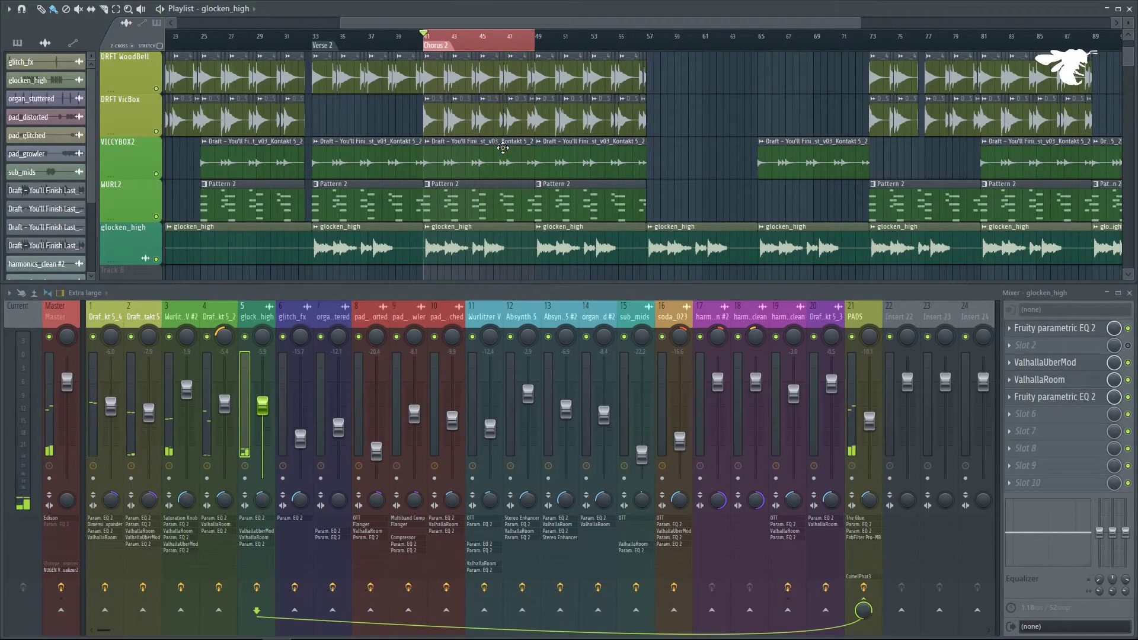
Mute glocken_high and the tracks above it, and enable only the organ_stuttered and glitch_fx tracks.
scroll(503, 147, "down", 2)
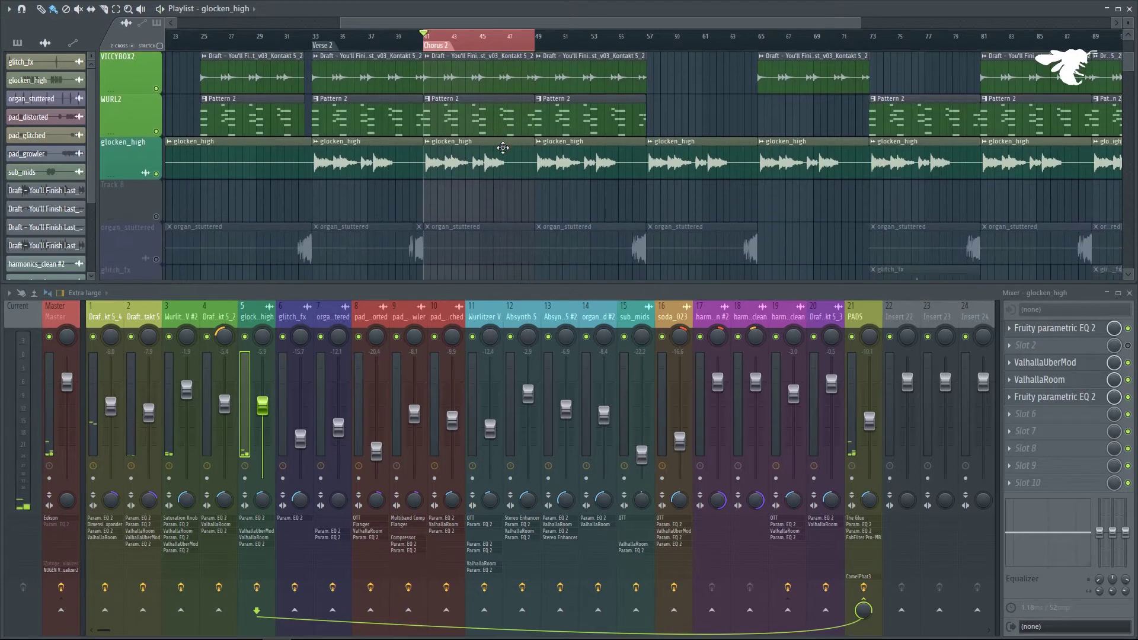
scroll(361, 160, "down", 4)
scroll(285, 184, "down", 2)
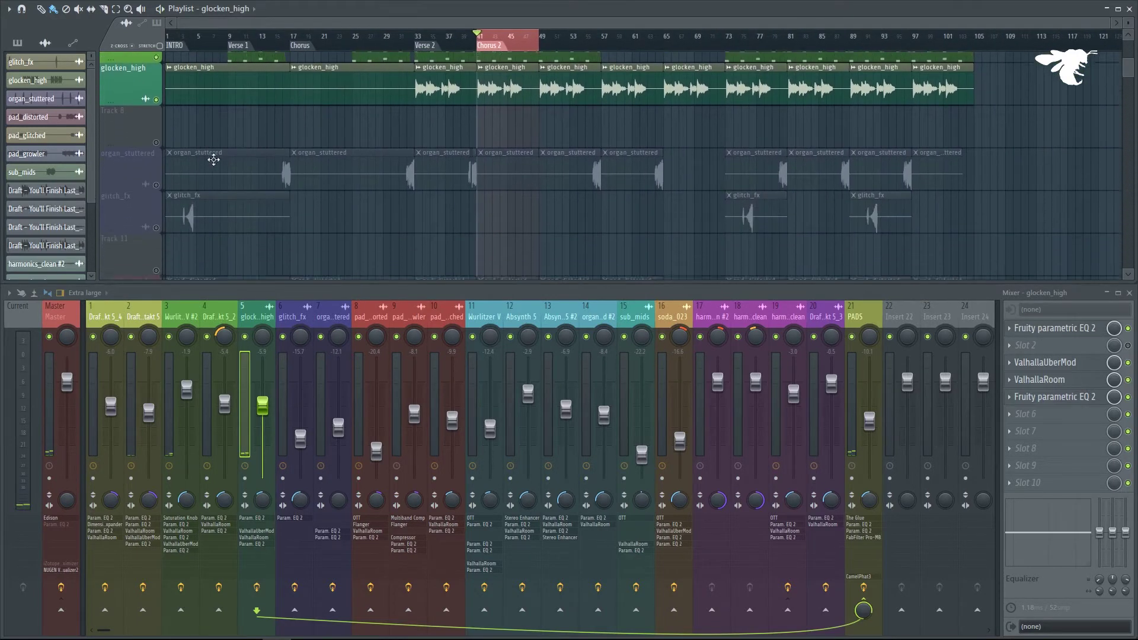
scroll(161, 176, "up", 6)
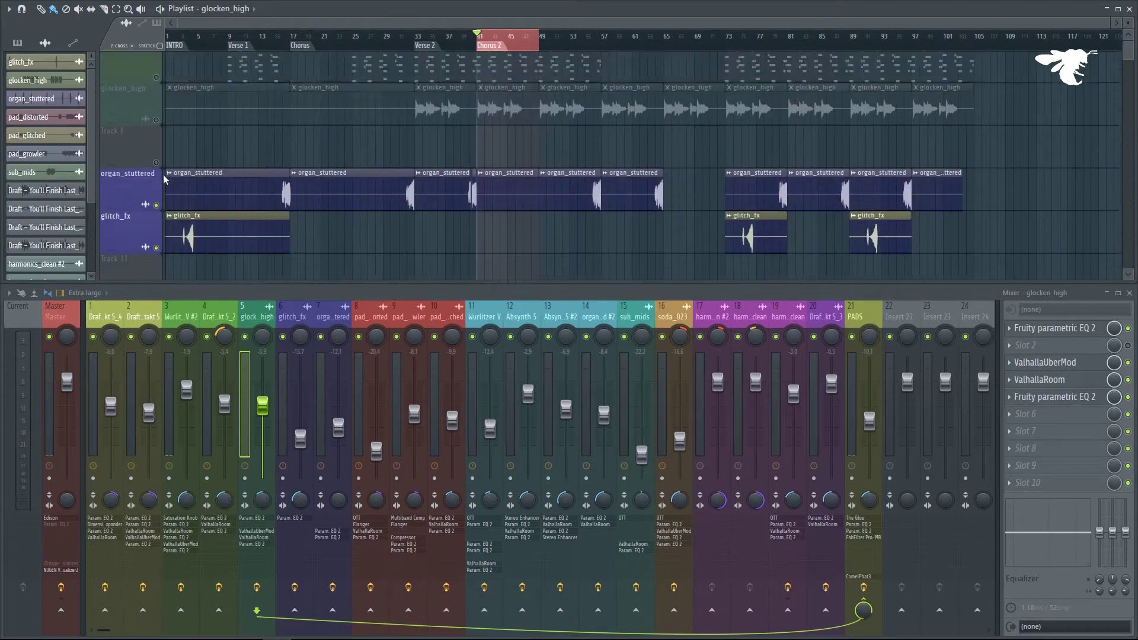
scroll(163, 89, "down", 7)
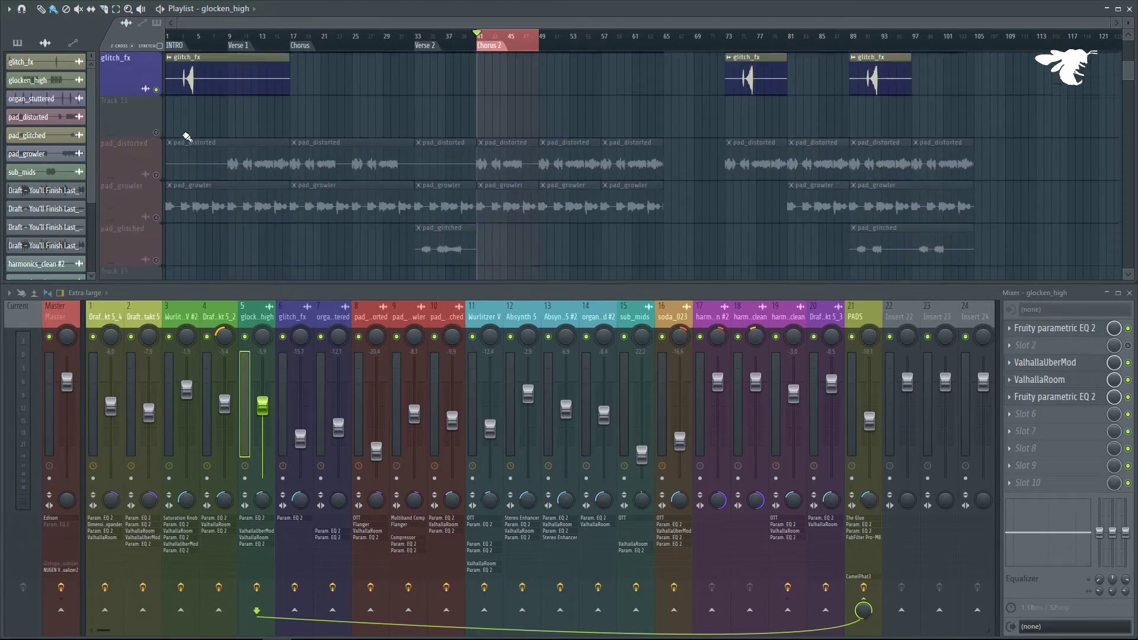
Select bars 3 and 4 of the intro and listen to the glitch_fx clip.
scroll(203, 41, "up", 5)
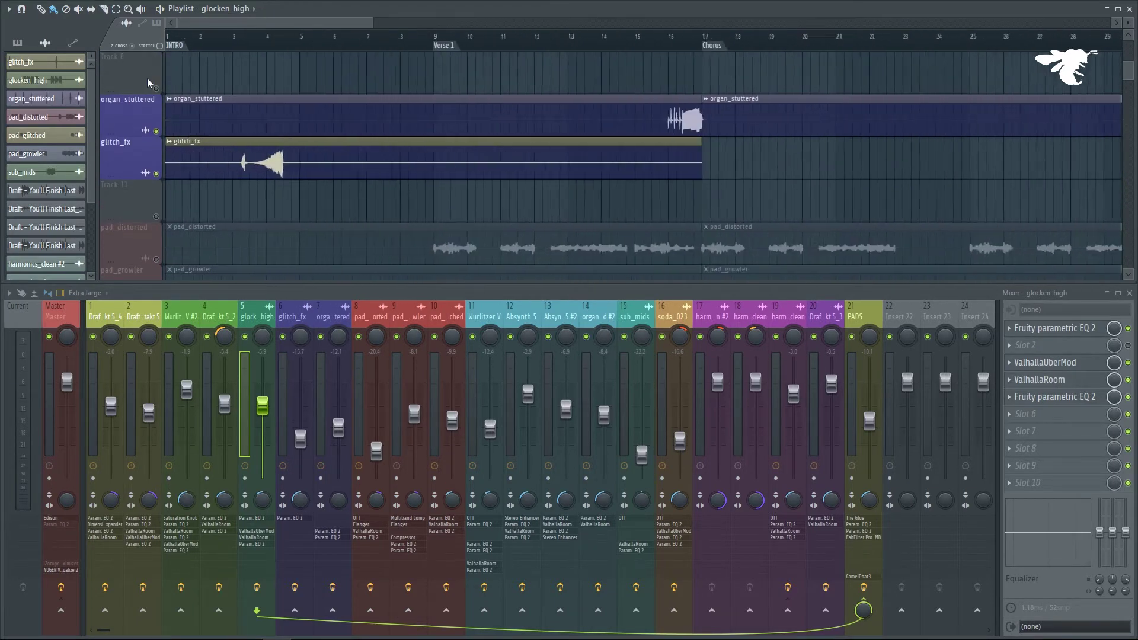
left_click_drag(319, 42, 226, 41)
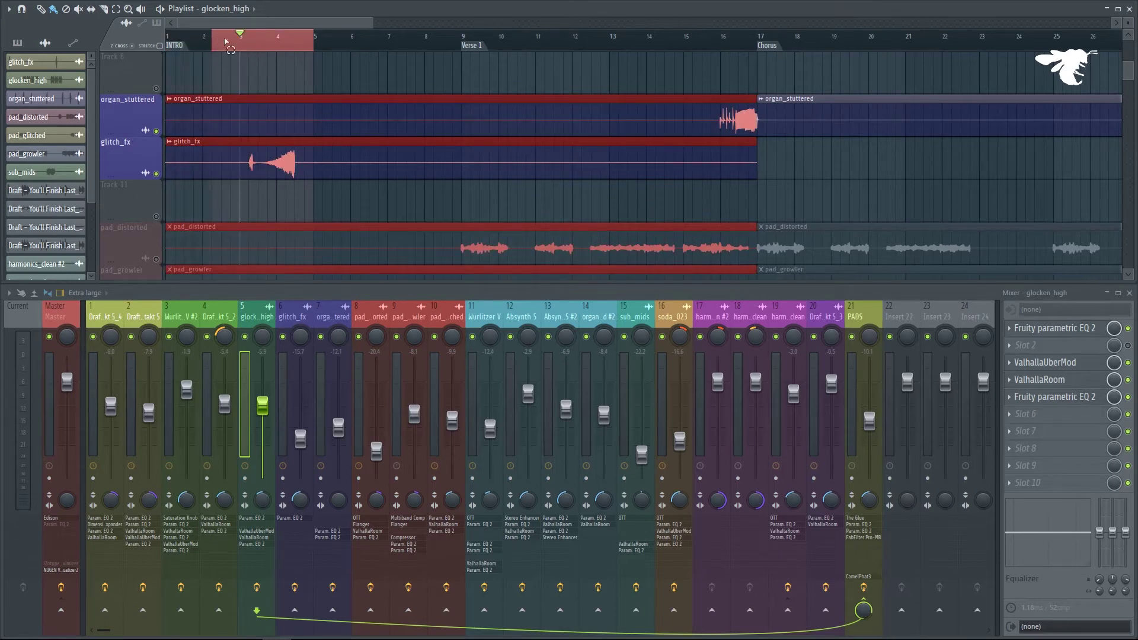
key("space")
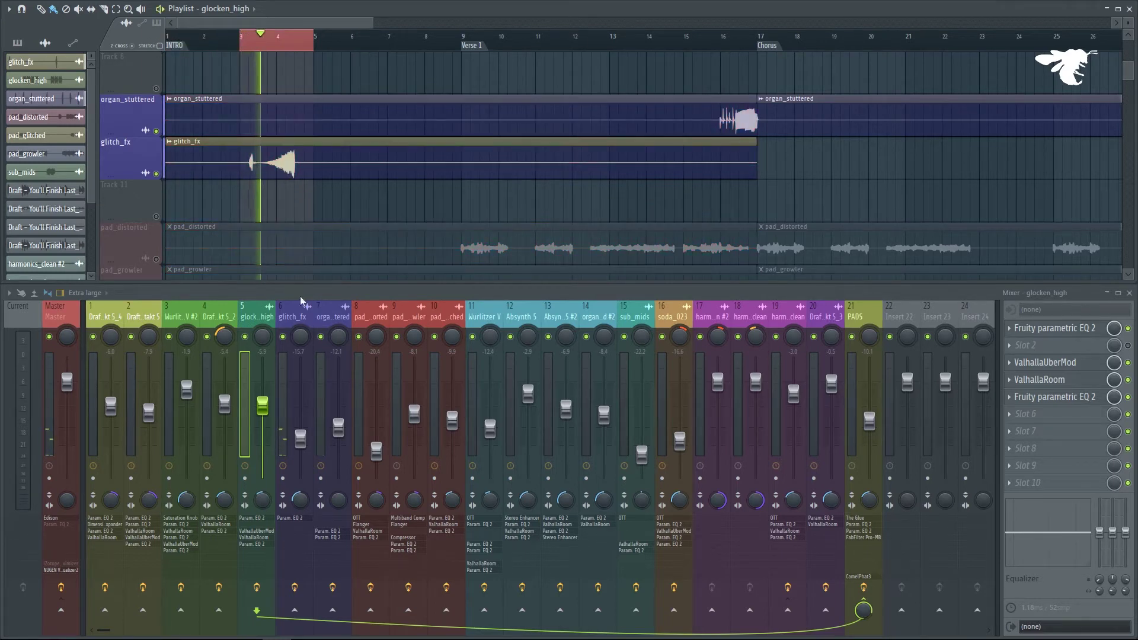
key("space")
Examine the Fruity parametric EQ 2 curve on the glitch_fx insert during playback, closing the effect when finished.
left_click(285, 326)
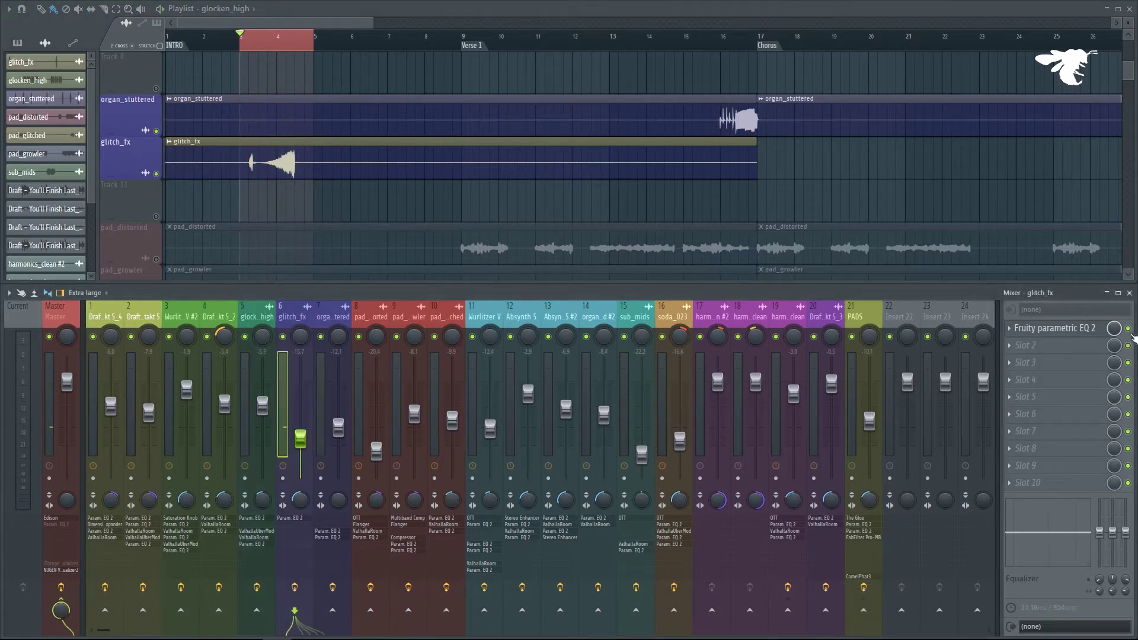
left_click(1043, 328)
left_click_drag(617, 154, 934, 132)
key("space")
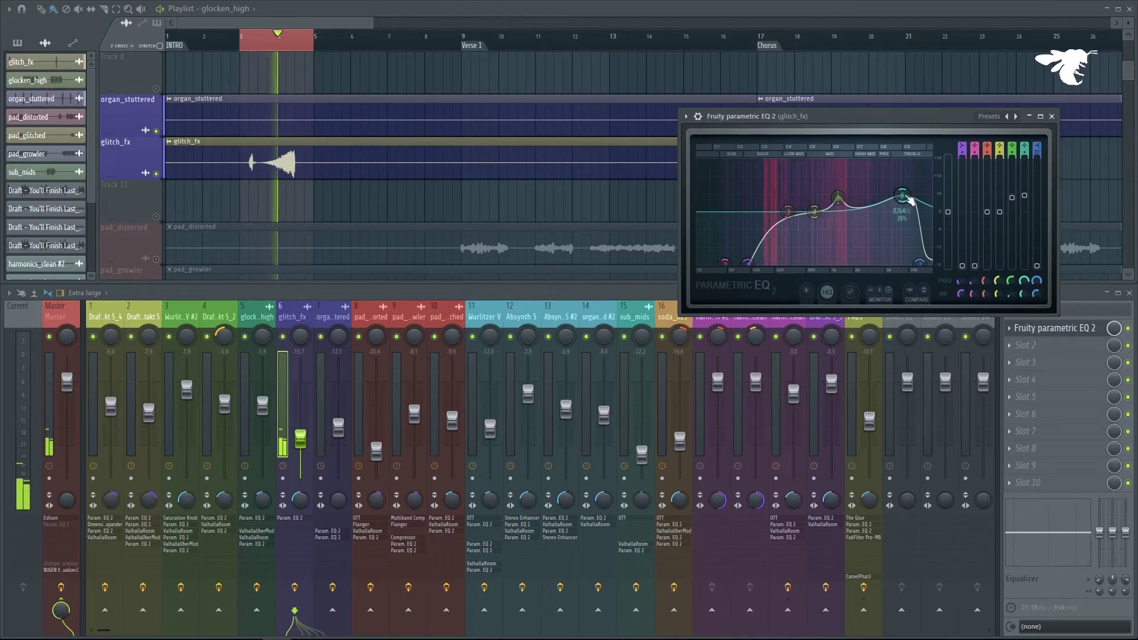
left_click(1052, 116)
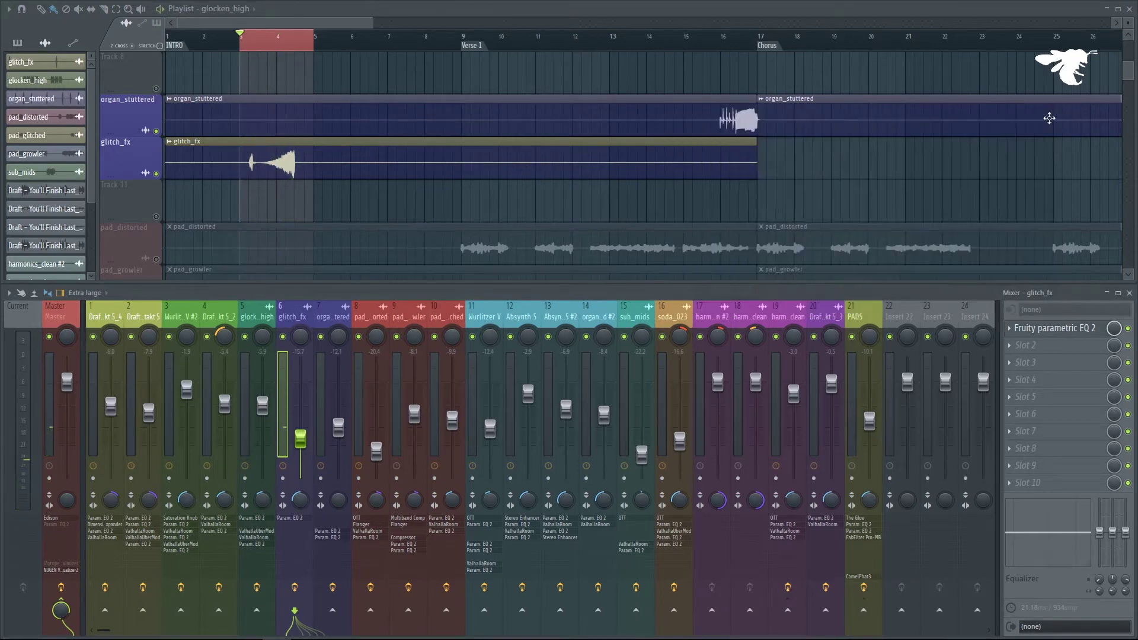
Select bar 16, just before the Chorus marker, around the end of the first organ_stuttered clip.
scroll(704, 148, "down", 6)
scroll(542, 177, "down", 4)
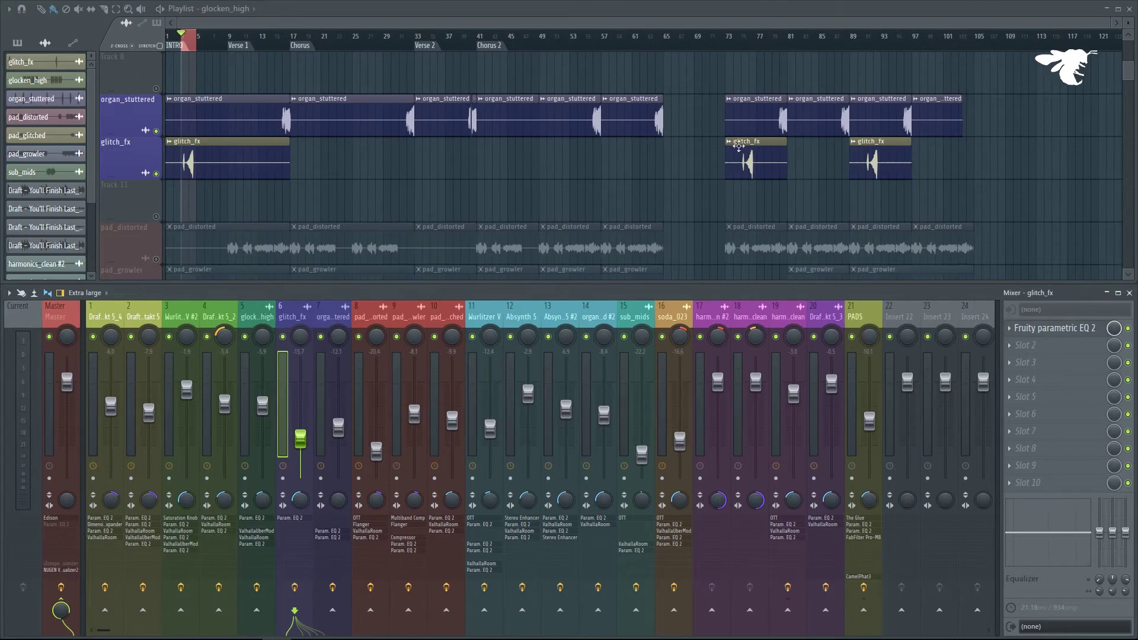
scroll(196, 185, "up", 5)
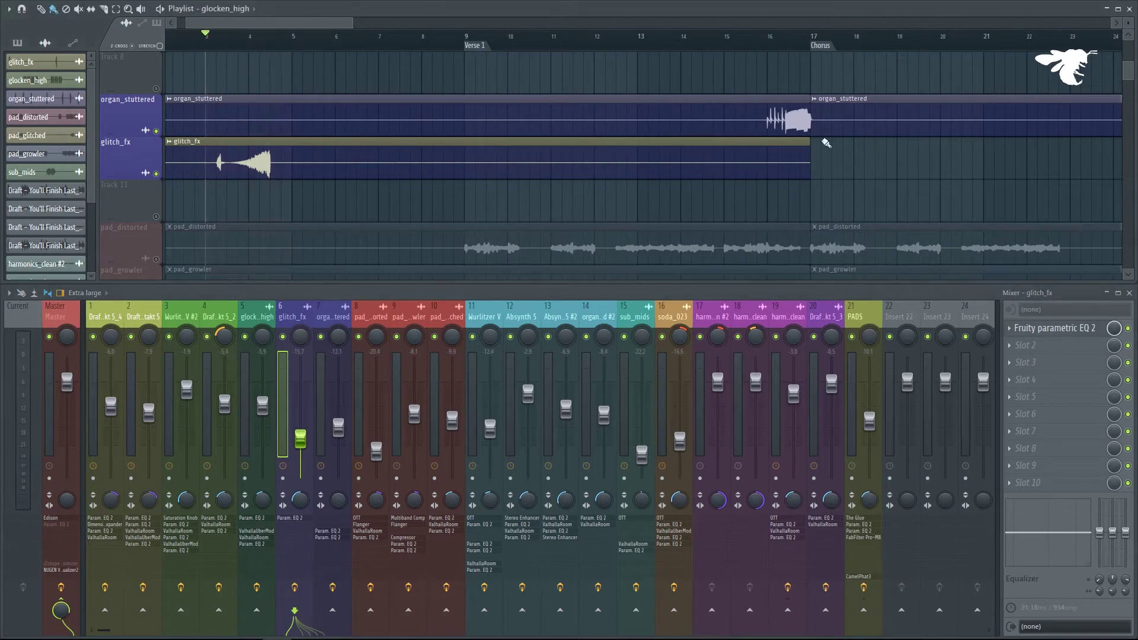
scroll(743, 53, "up", 3)
left_click_drag(713, 43, 633, 38)
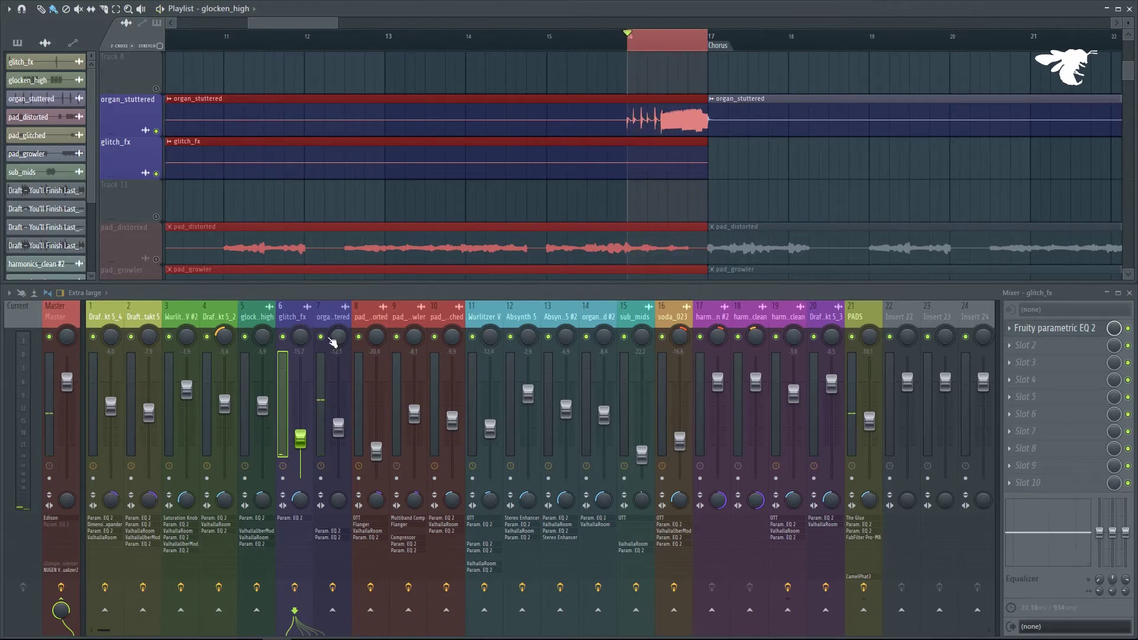
Examine both Fruity parametric EQ 2 instances on the organ_stuttered insert while playing the selected bar, and close them.
left_click(333, 347)
left_click(1060, 368)
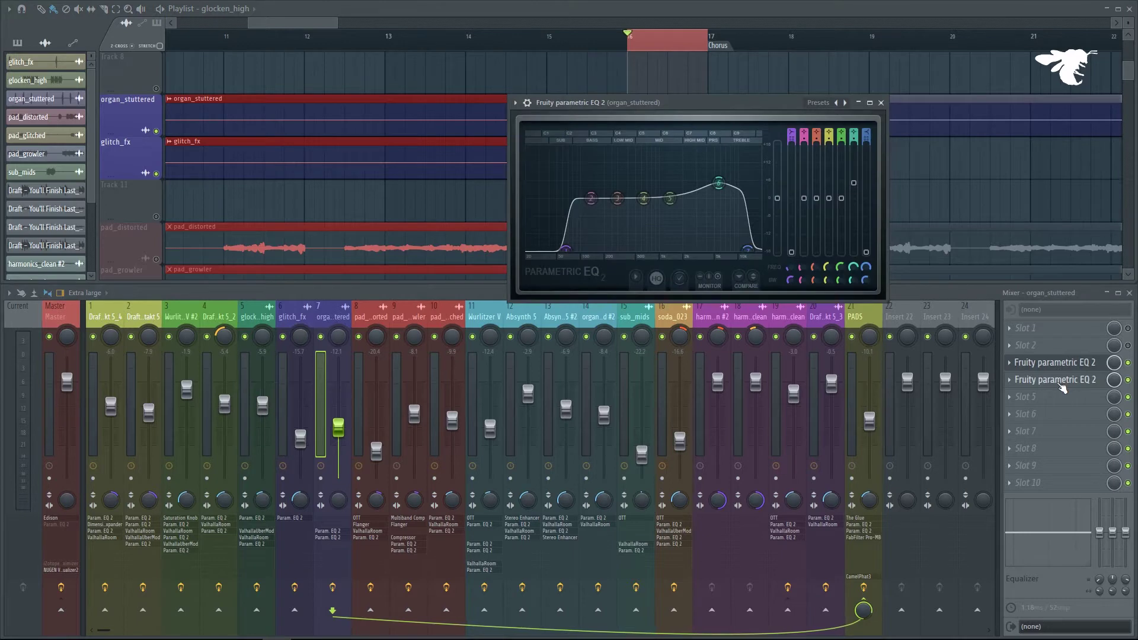
left_click(1060, 384)
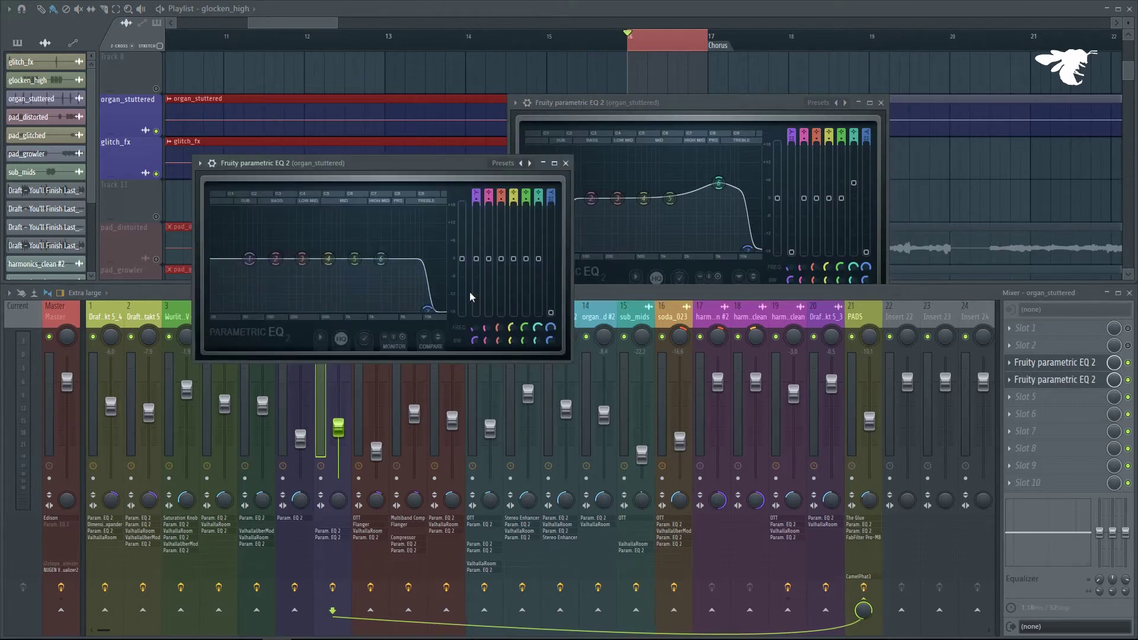
key("space")
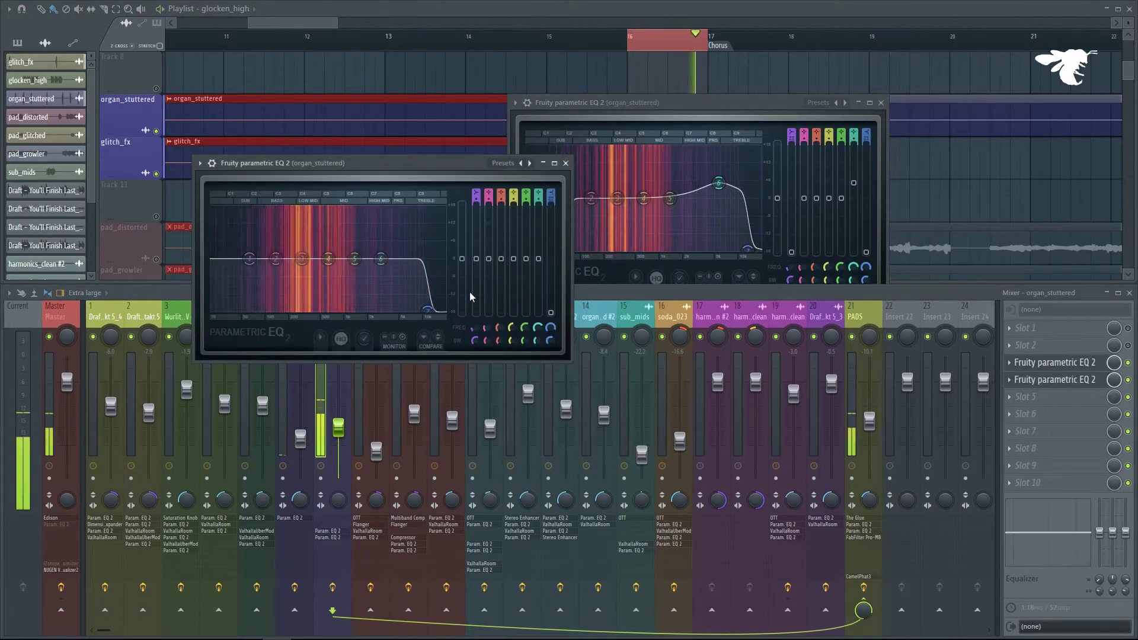
key("space")
left_click(565, 163)
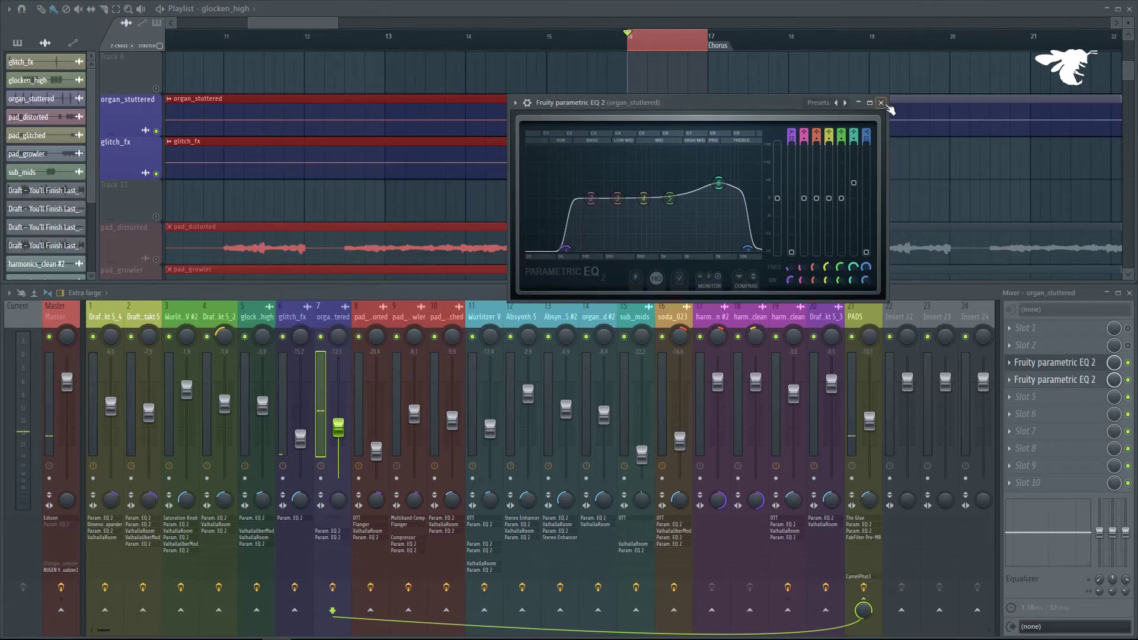
left_click(882, 103)
Listen to the organ_stuttered transition leading into Verse 2, and clear the time selection.
scroll(883, 125, "down", 6)
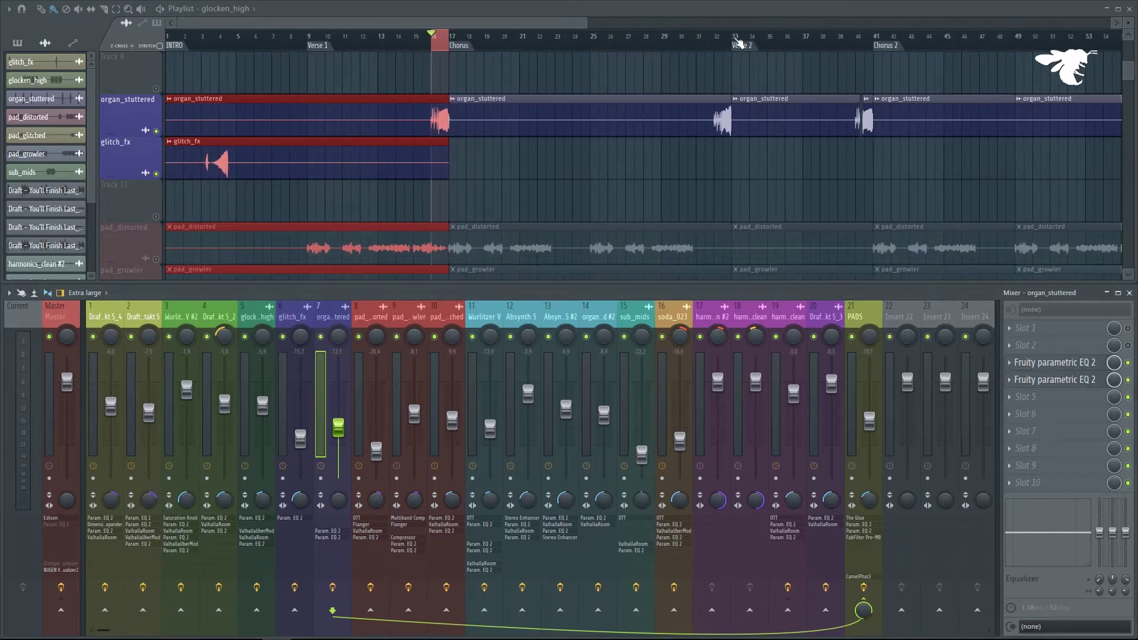
left_click_drag(737, 39, 713, 36)
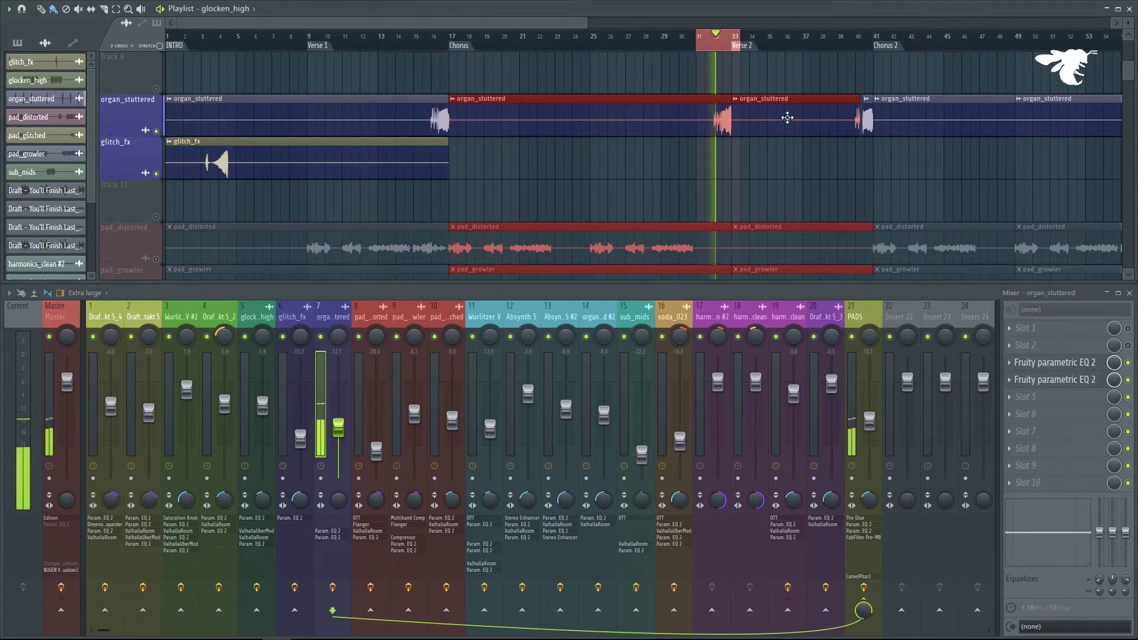
scroll(788, 135, "up", 4)
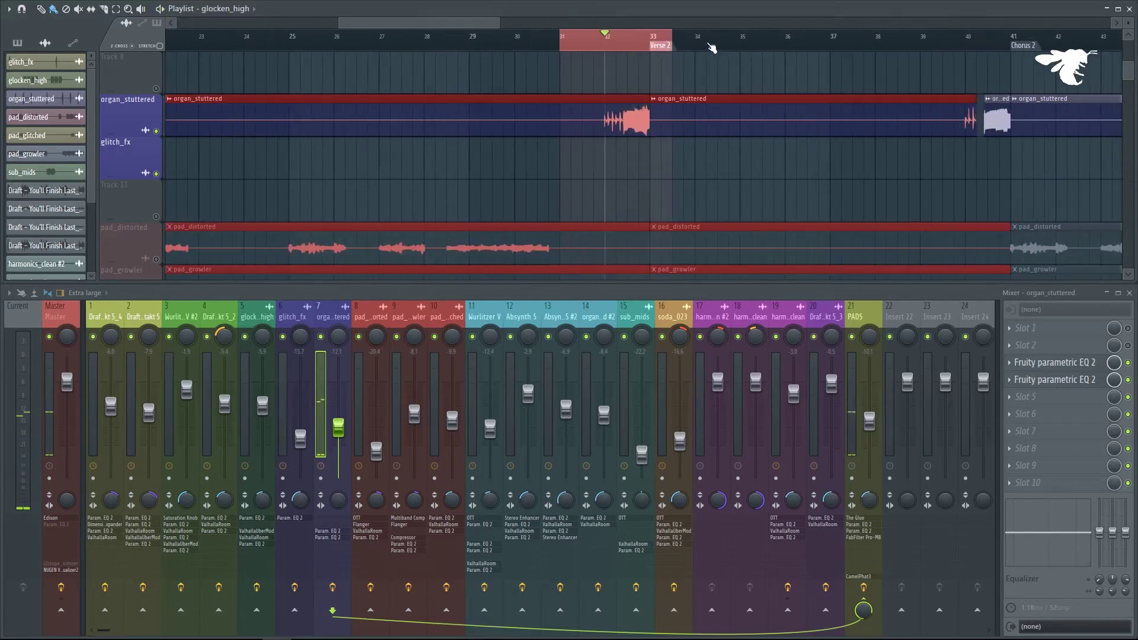
scroll(691, 37, "down", 6)
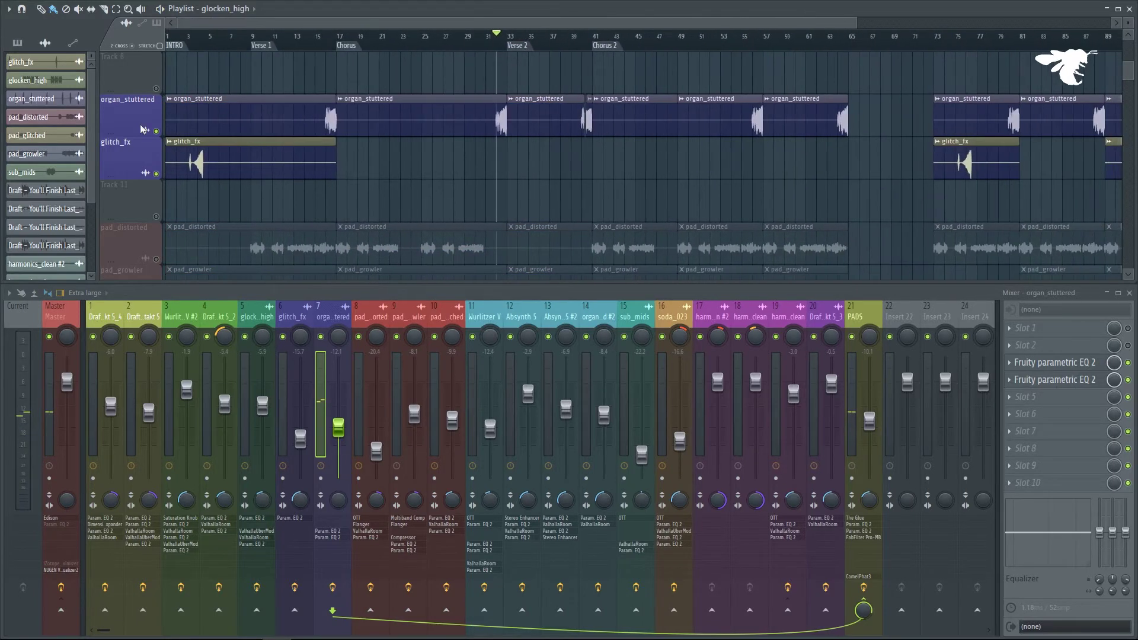
Re-enable all playlist tracks and listen to the effect tracks in the full mix from around bar 3.
right_click(157, 131)
key("space")
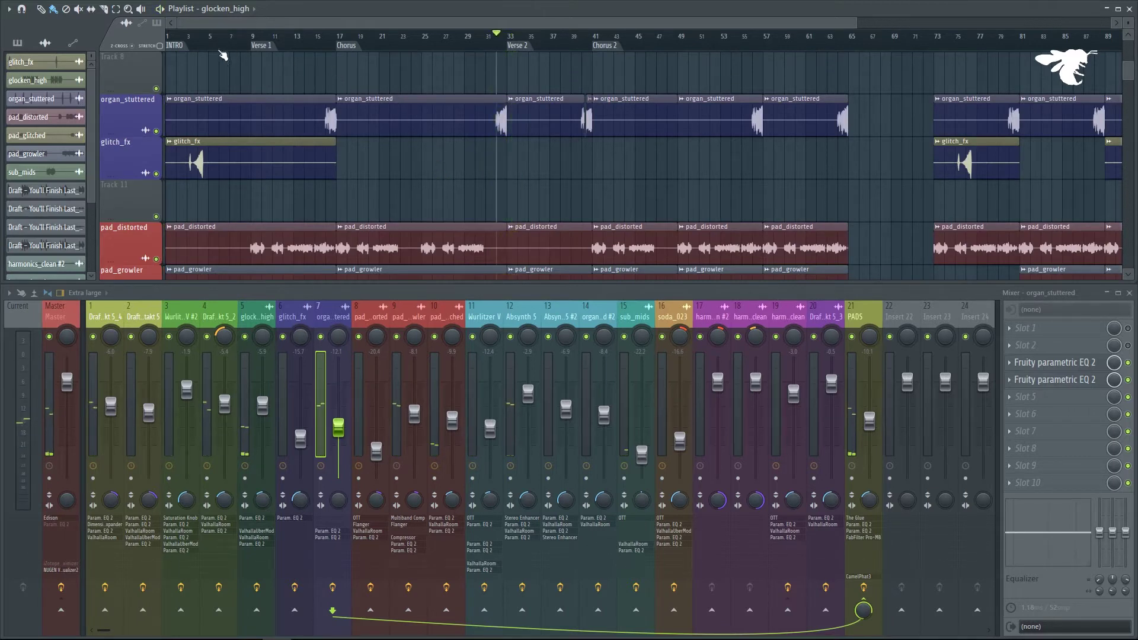
scroll(179, 167, "up", 4)
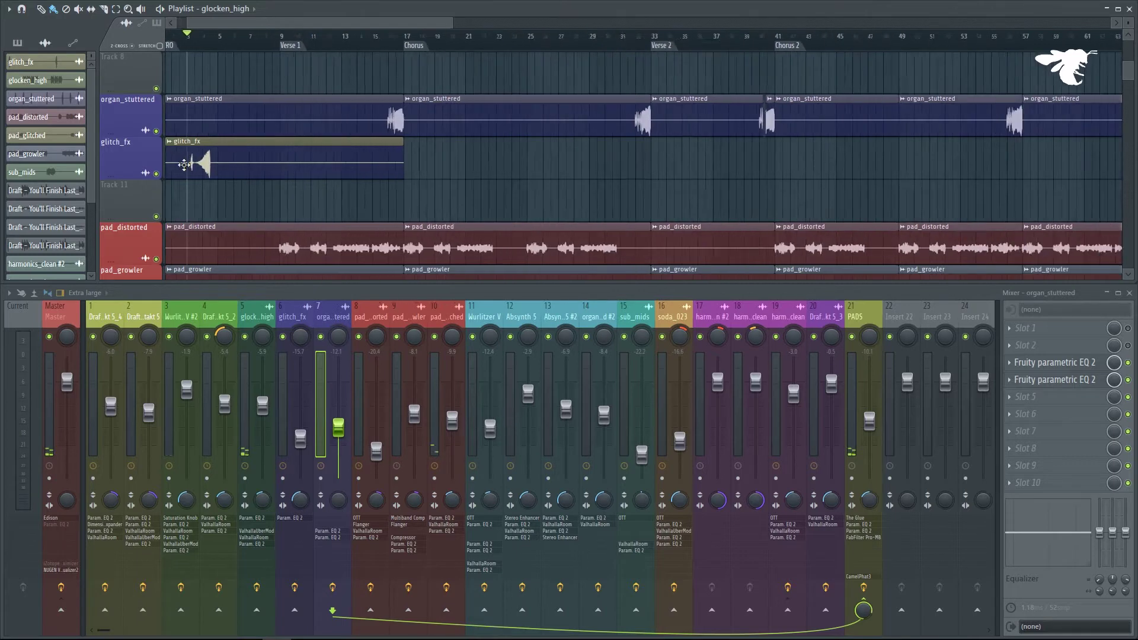
key("space")
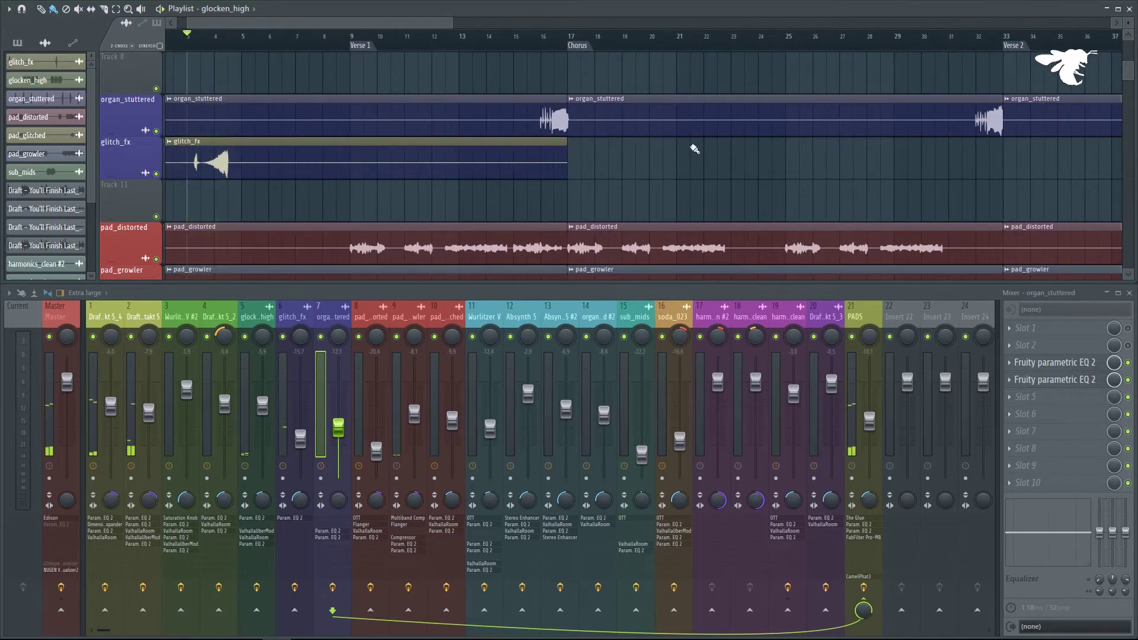
key("space")
Show the pad tracks in the playlist and select roughly the first four bars of the intro.
scroll(764, 148, "down", 3)
scroll(723, 151, "down", 1)
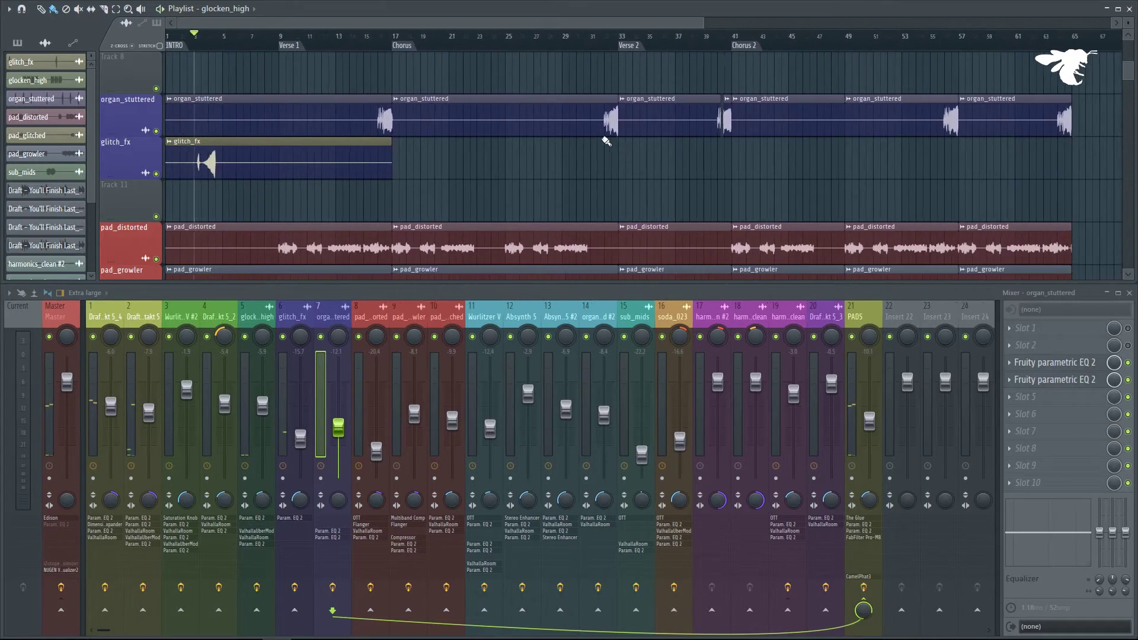
scroll(266, 155, "down", 1)
scroll(266, 155, "down", 3)
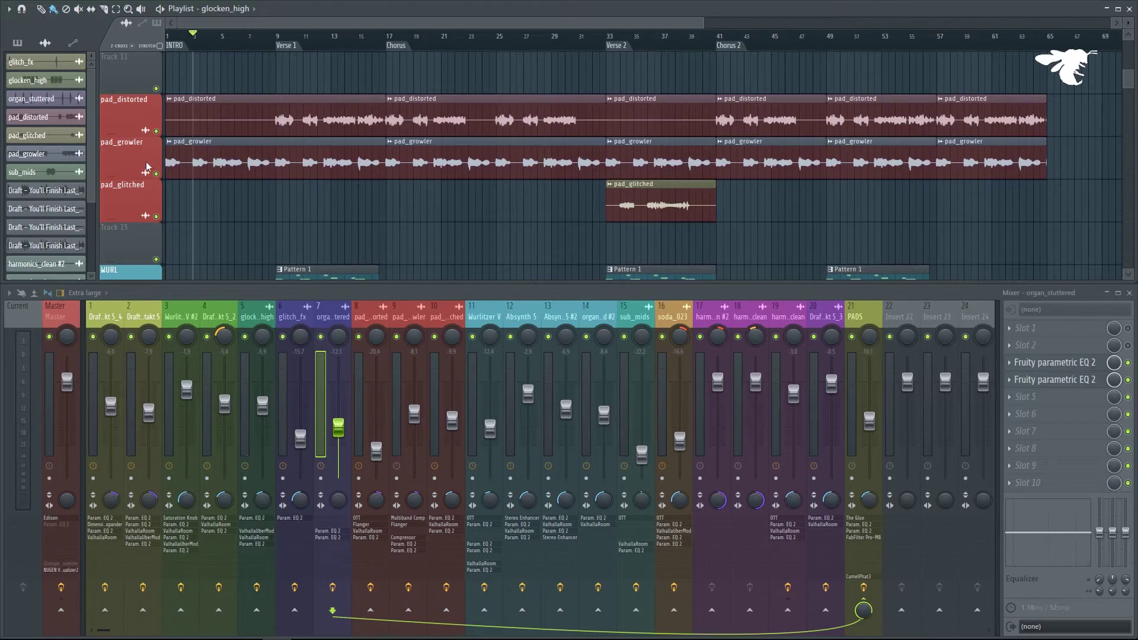
left_click_drag(215, 43, 172, 60)
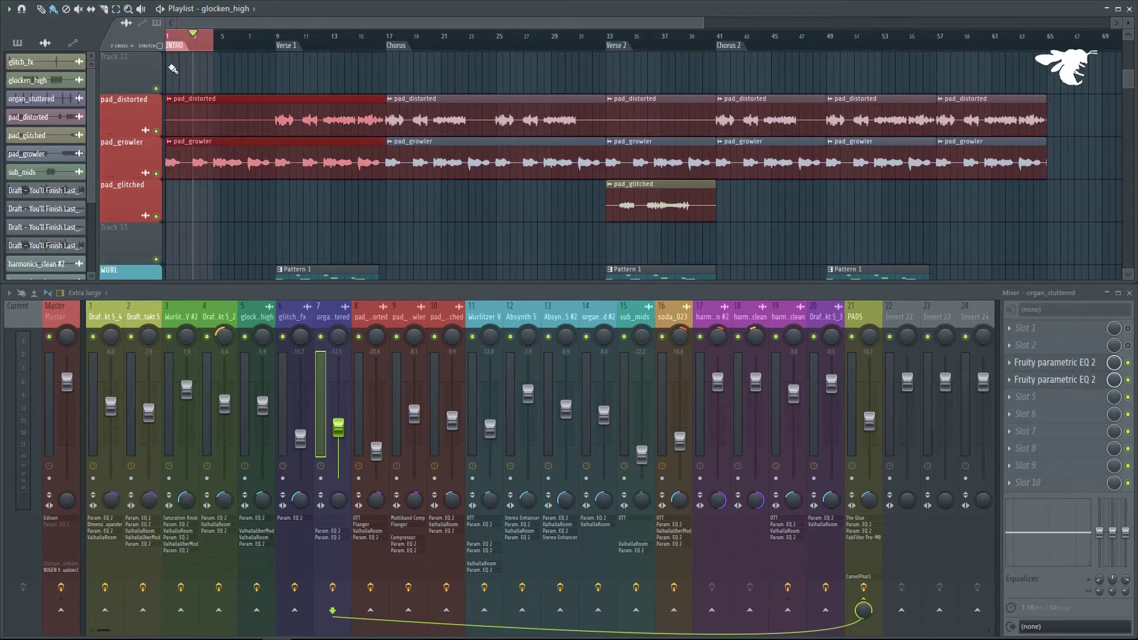
scroll(130, 105, "up", 6)
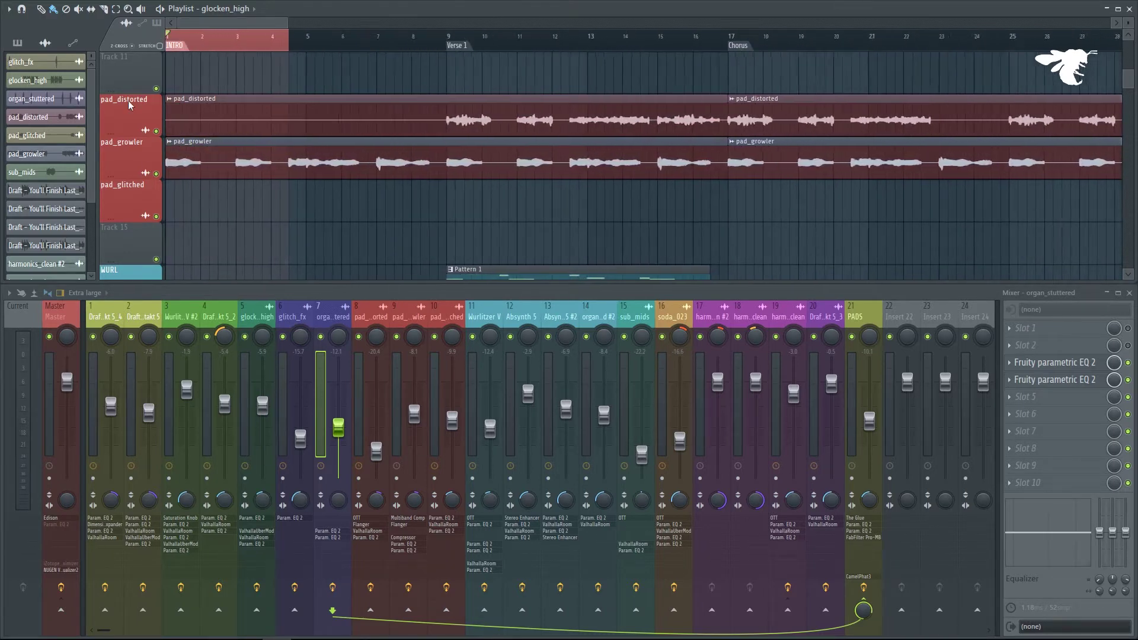
Solo the pad_growler track on insert 9, bypass its effects and raise its level while listening.
left_click(413, 318)
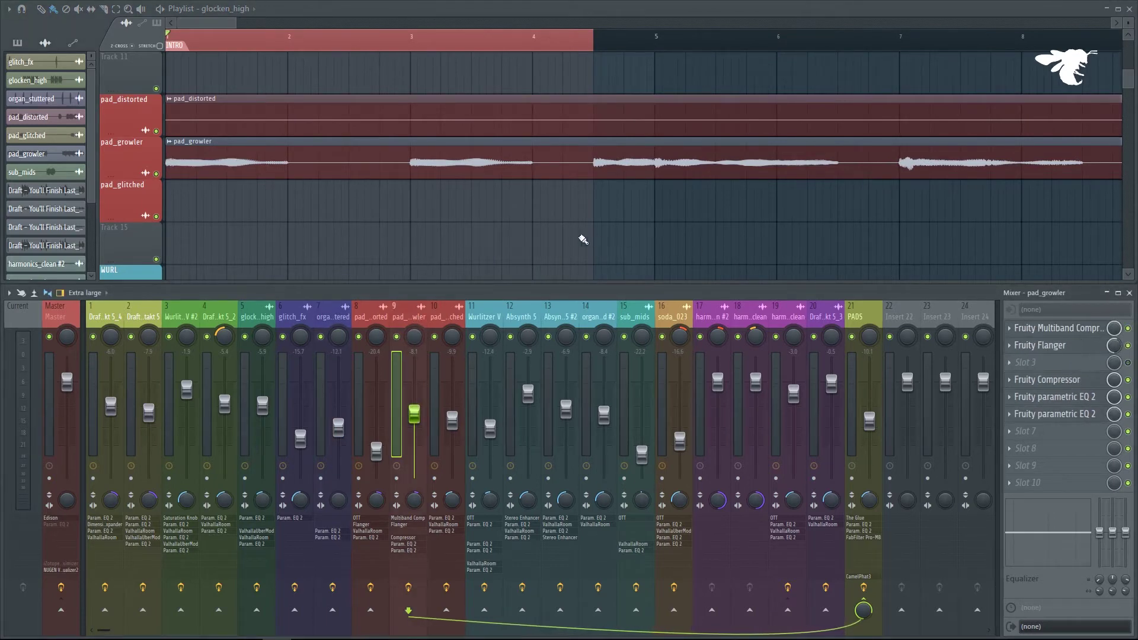
key("space")
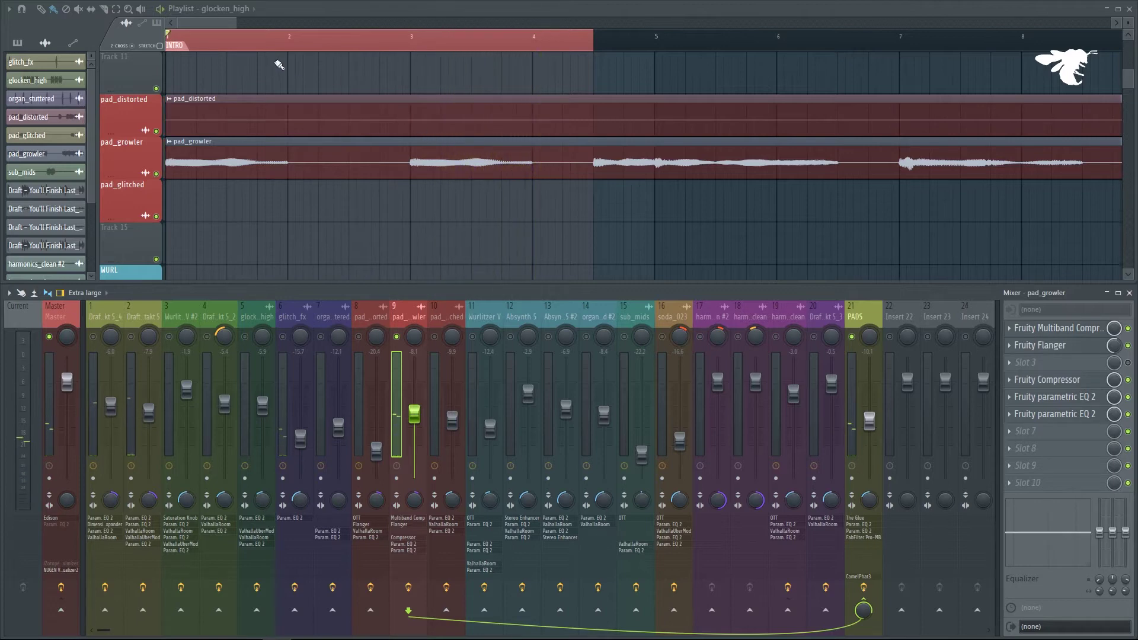
scroll(656, 48, "down", 5)
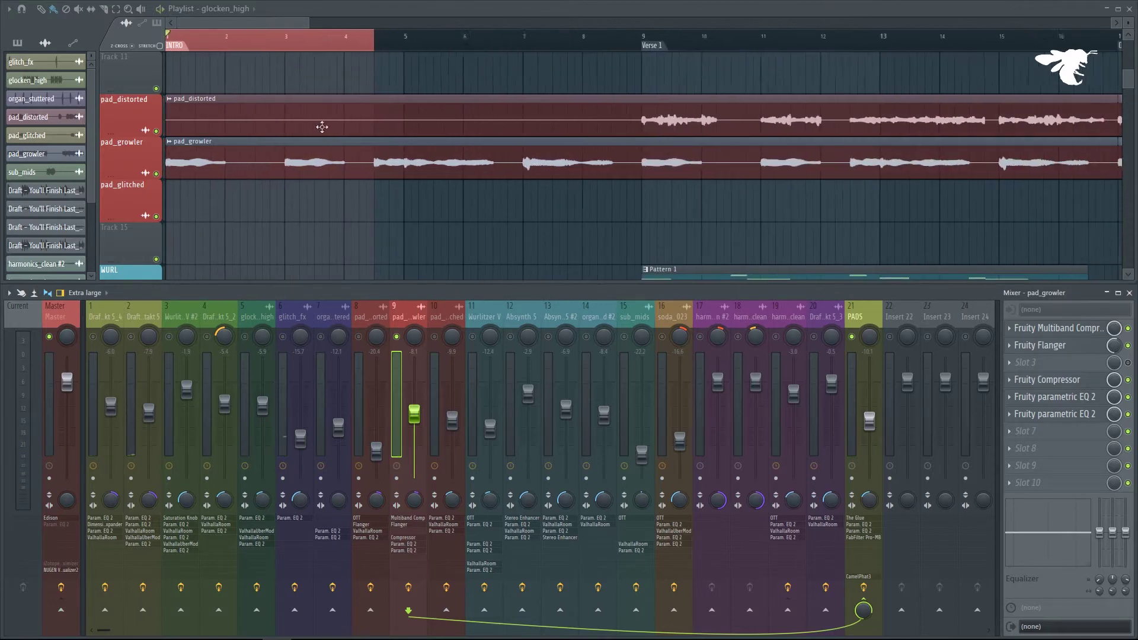
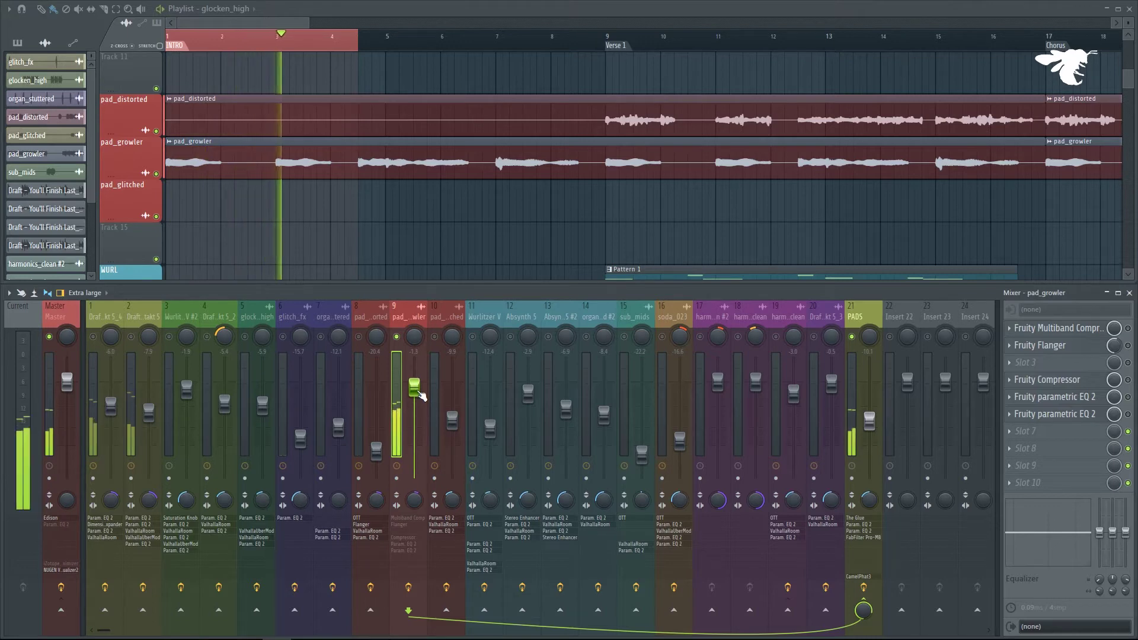
left_click(415, 196)
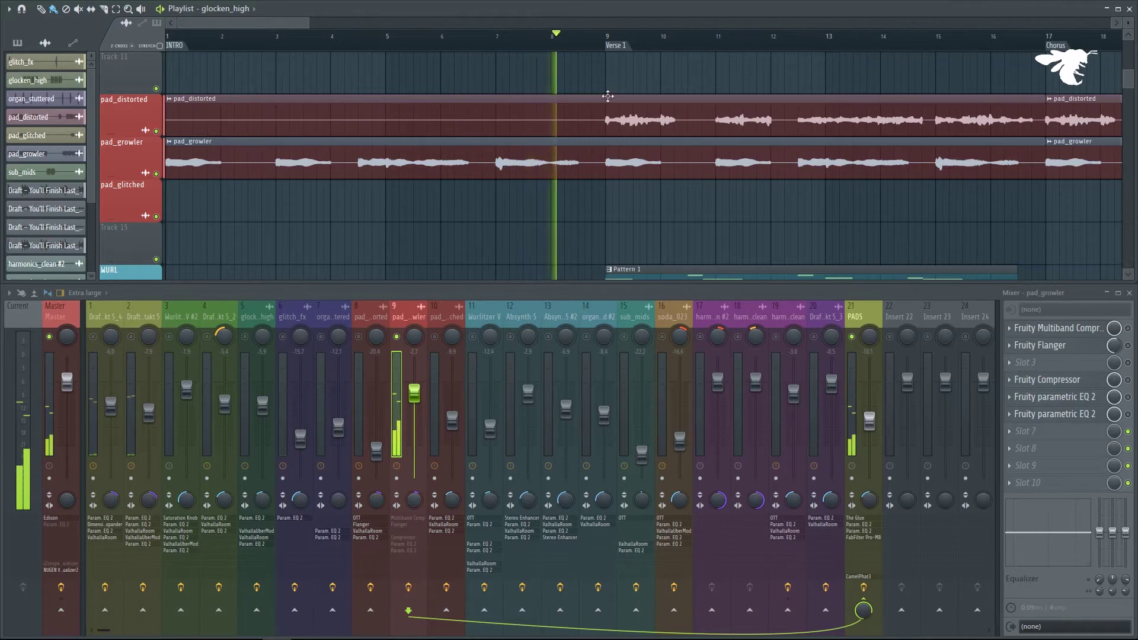
Loop the whole INTRO section, re-enable pad_growler's Fruity Multiband Compressor and examine its band settings.
double_click(174, 45)
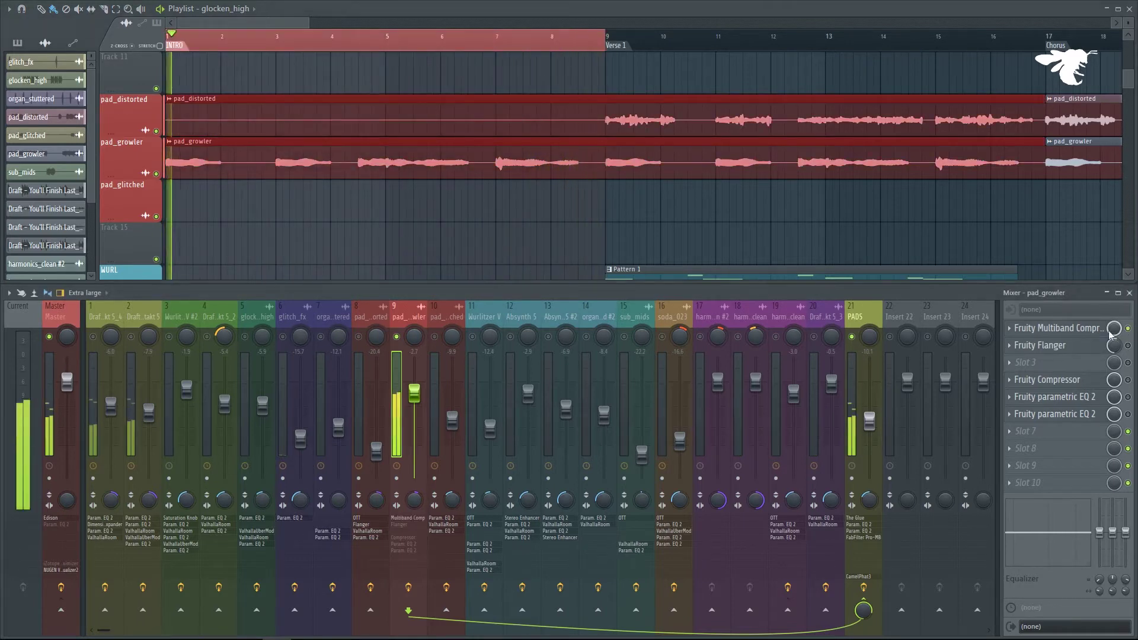
left_click(1088, 330)
left_click_drag(420, 130, 631, 131)
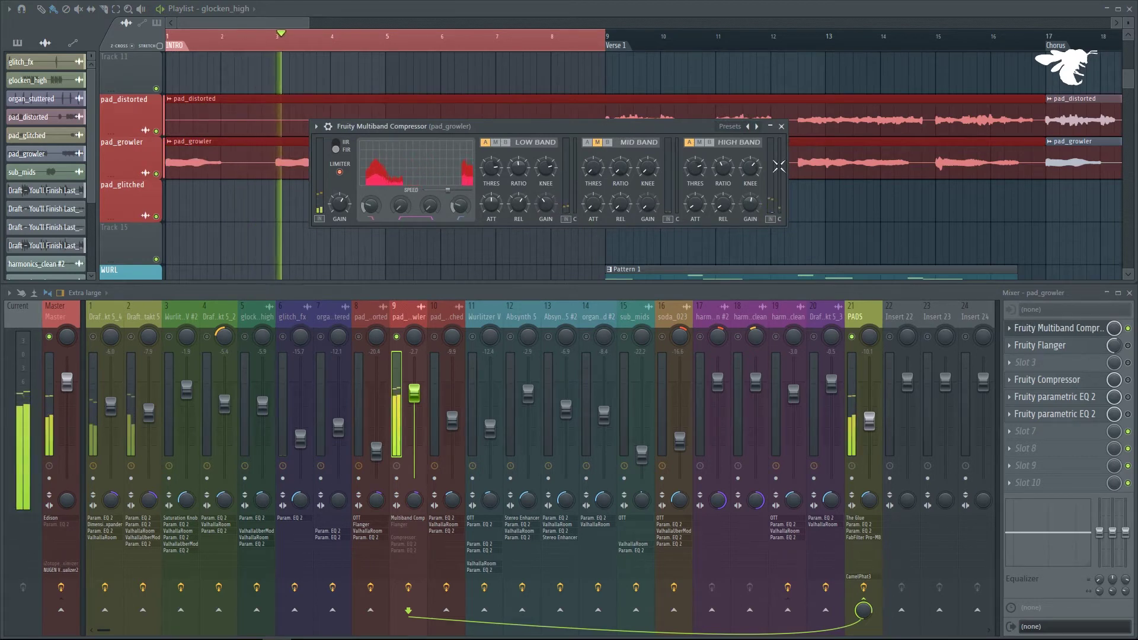
left_click(782, 126)
Re-enable Fruity Flanger and Fruity Compressor on pad_growler one after the other, examining the settings of each.
left_click_drag(592, 208, 701, 163)
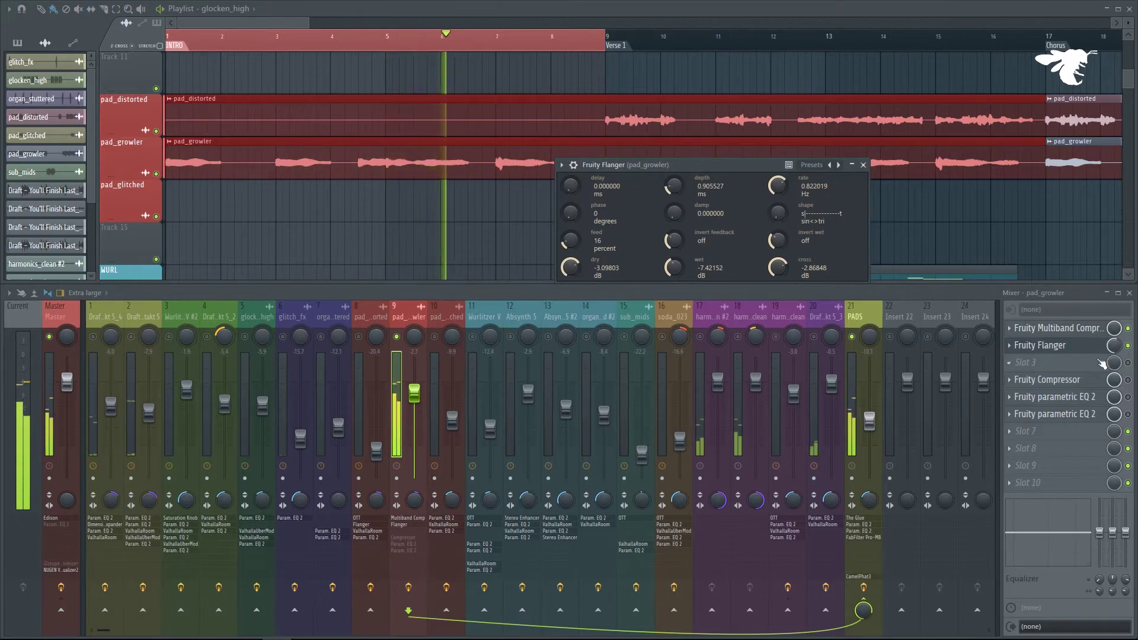
left_click(863, 165)
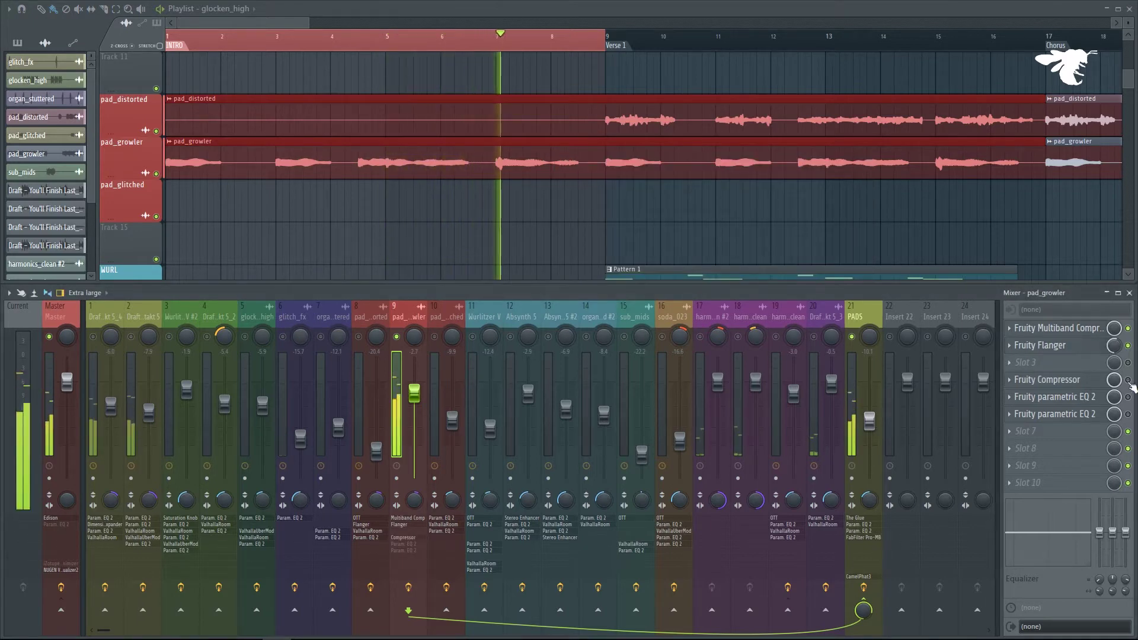
left_click(1066, 381)
left_click_drag(514, 211, 626, 189)
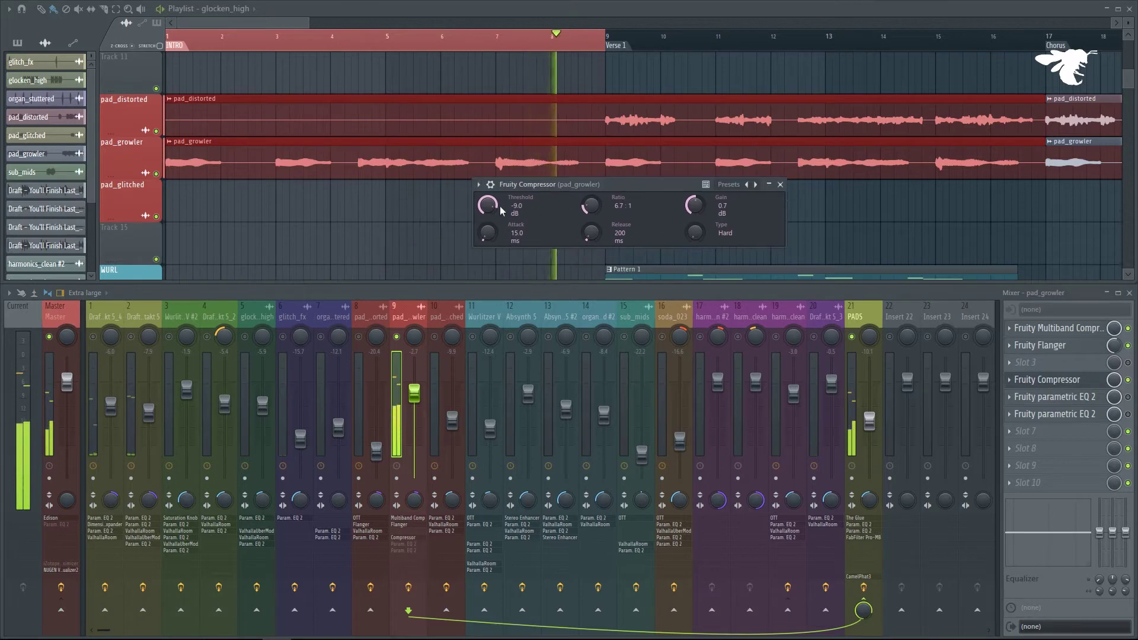
left_click(781, 185)
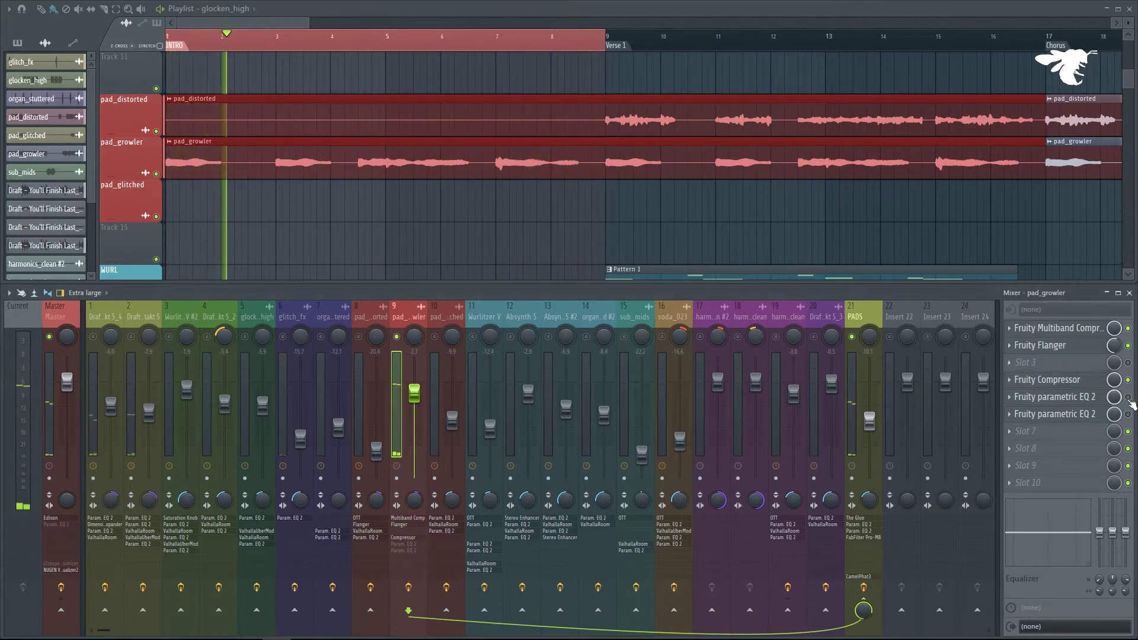
Re-enable both Fruity parametric EQ 2 effects on pad_growler and examine the curve of each.
left_click(1044, 397)
left_click_drag(296, 289, 712, 172)
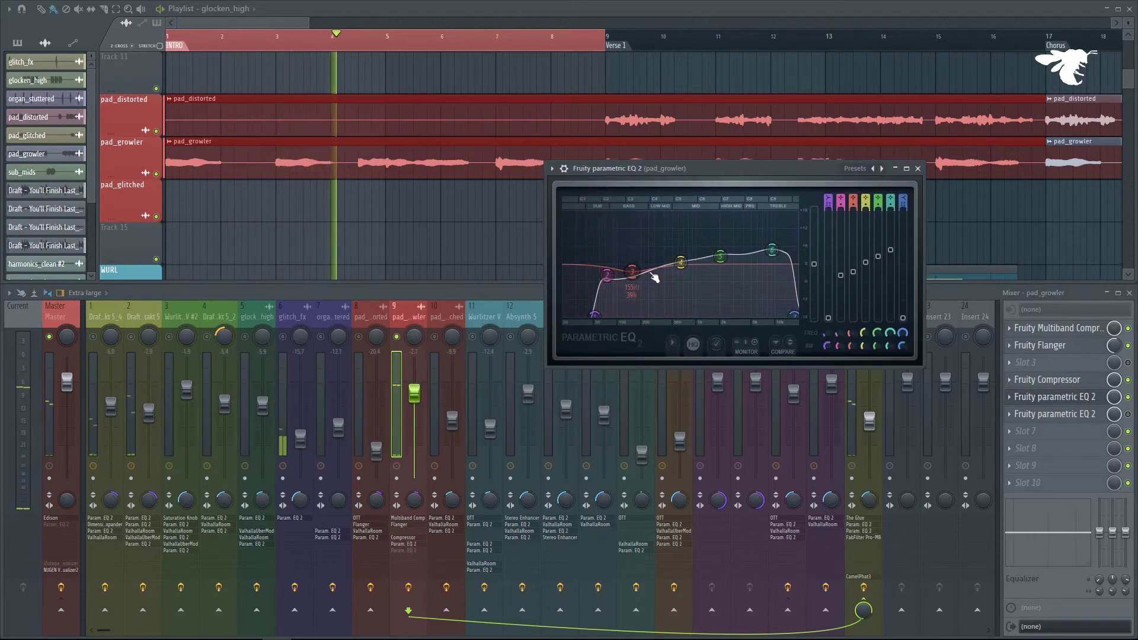
left_click(918, 169)
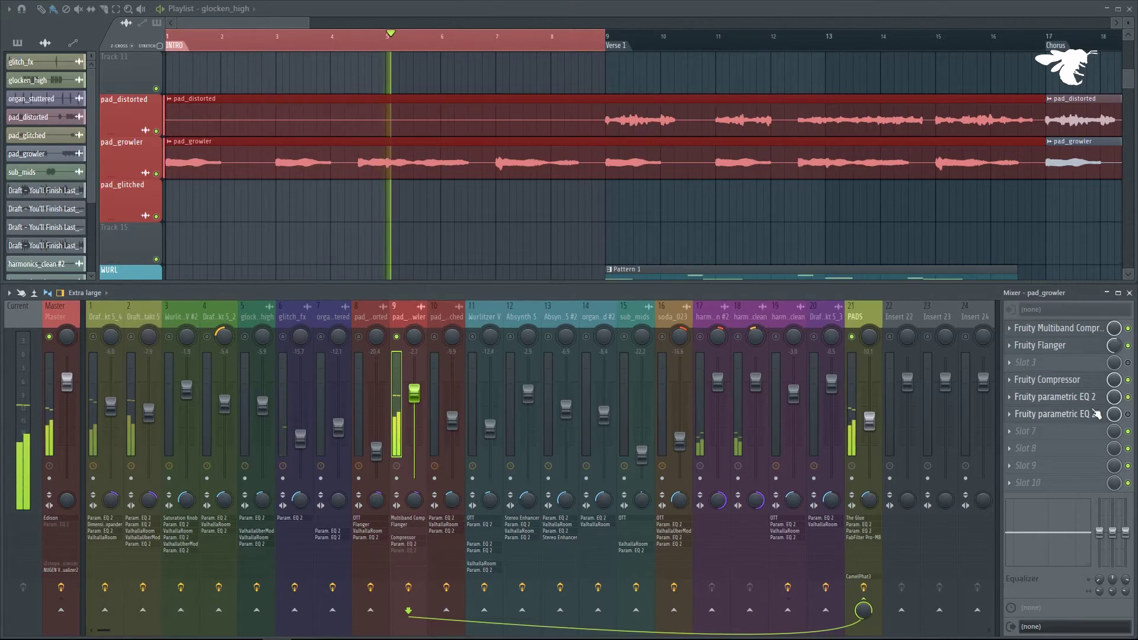
left_click(1056, 414)
left_click_drag(560, 229, 677, 135)
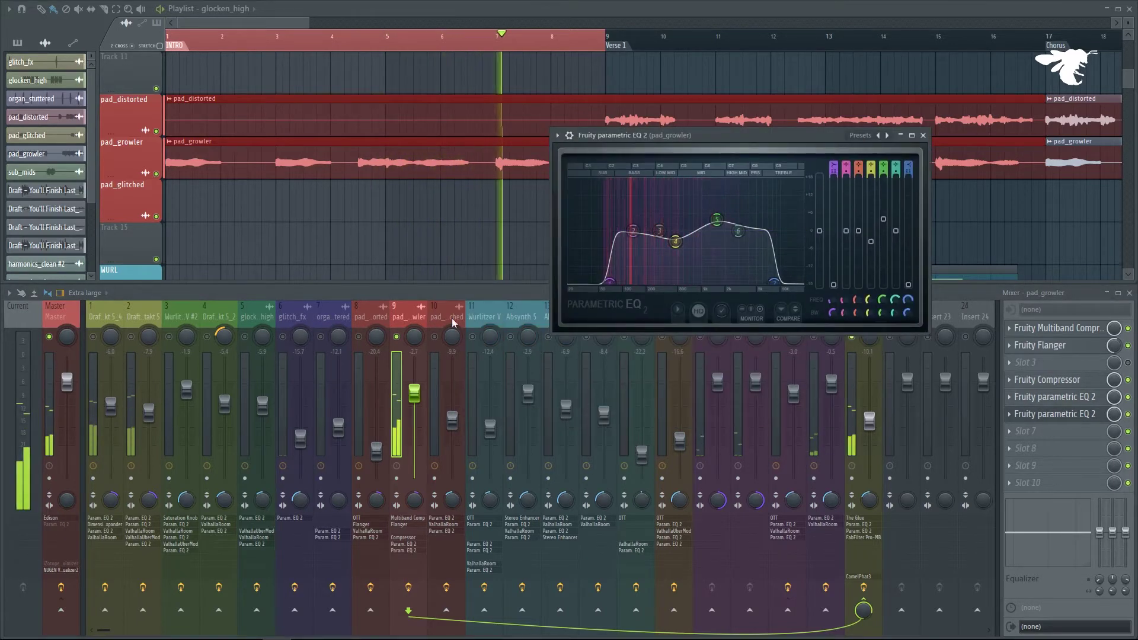
Unsolo pad_growler to hear it in the full mix, closing its EQ and clearing the playlist selection.
left_click(399, 337)
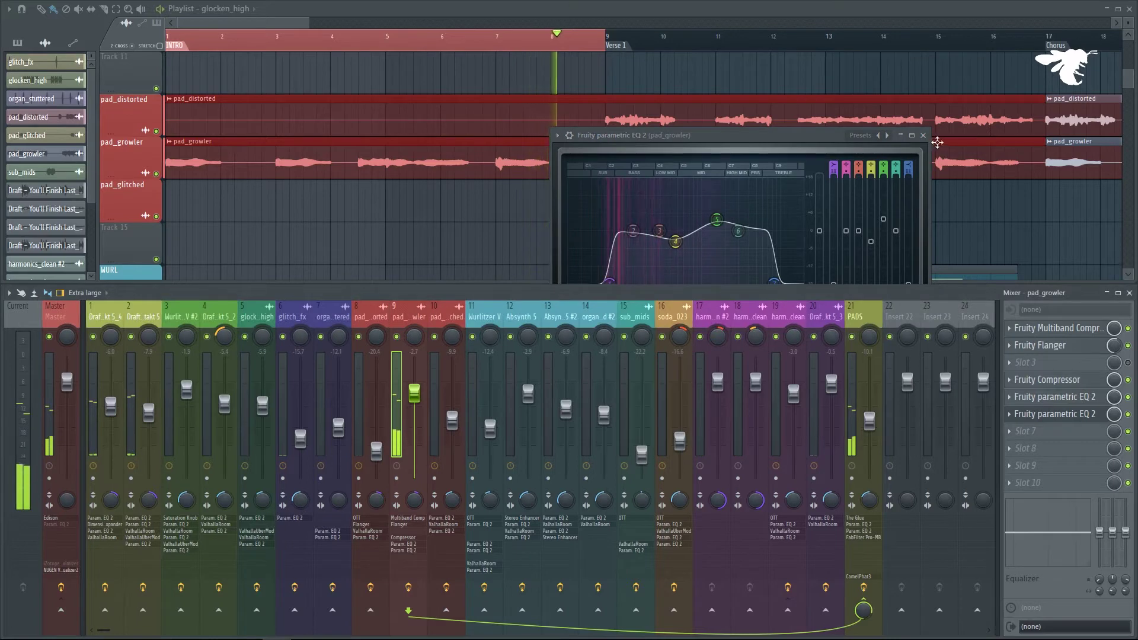
left_click(879, 163)
left_click(424, 244)
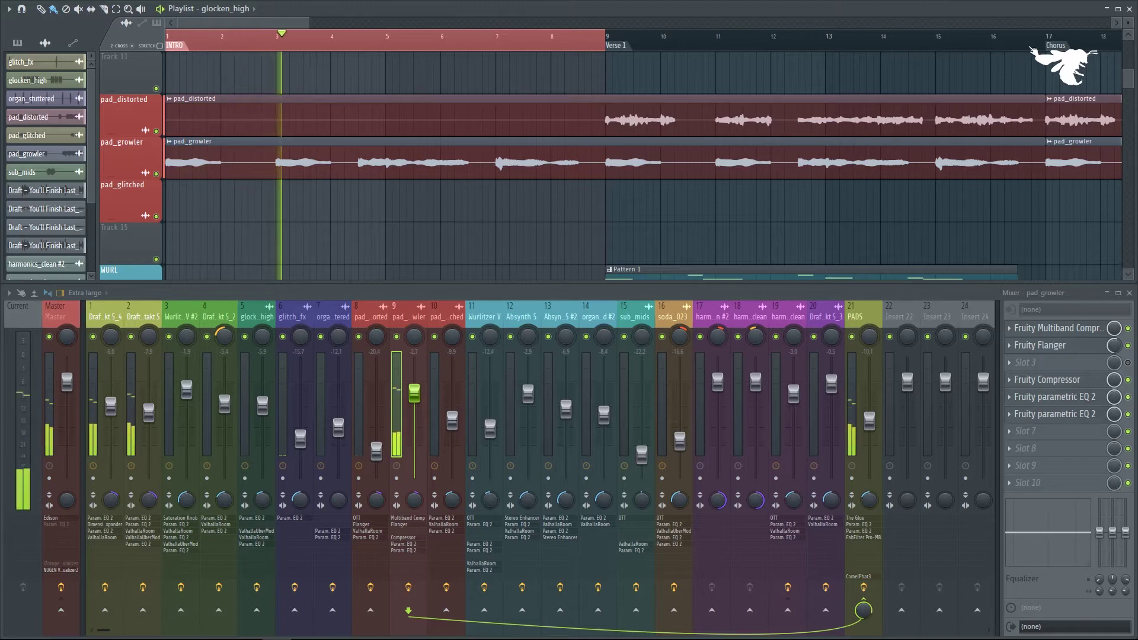
Loop the Verse 1 section and play it with pad_distorted soloed on insert 8.
double_click(616, 45)
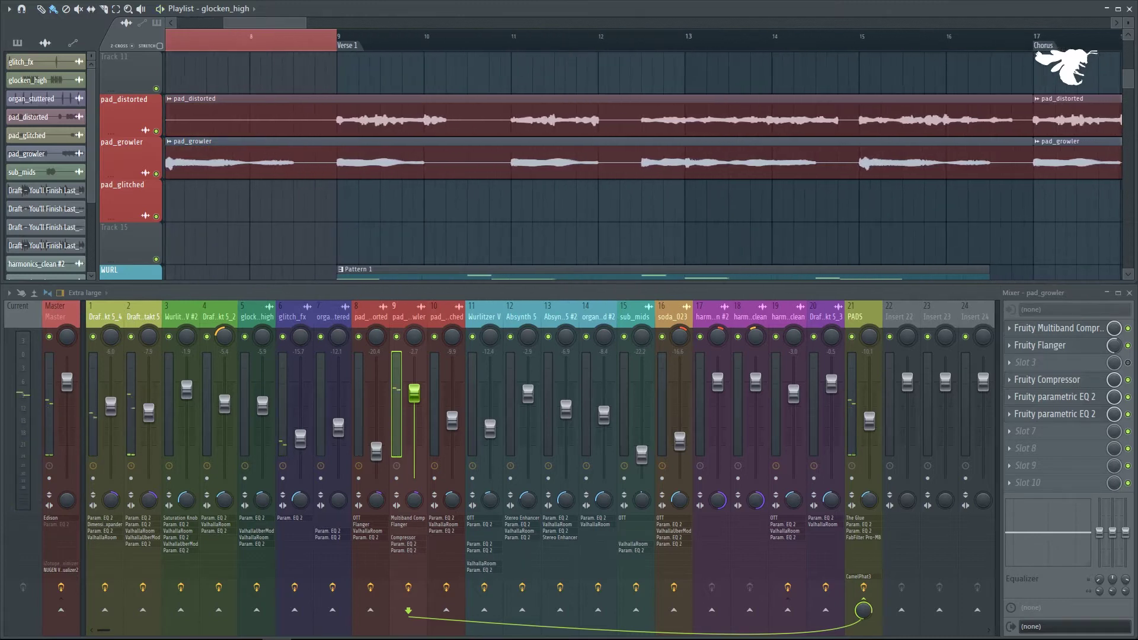
left_click(336, 55)
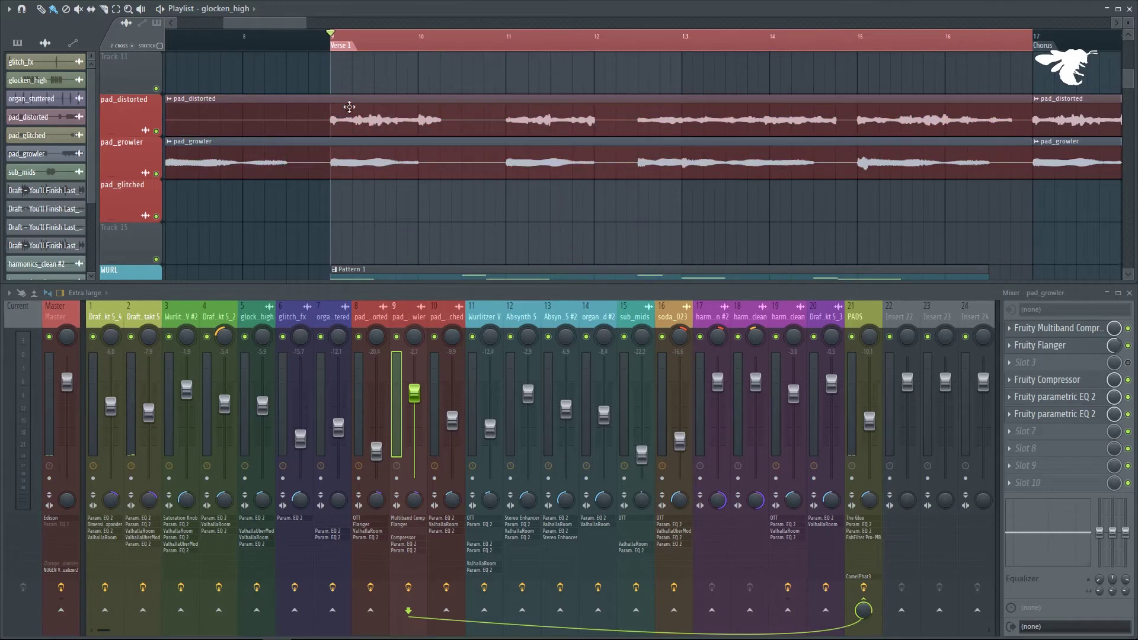
left_click(371, 317)
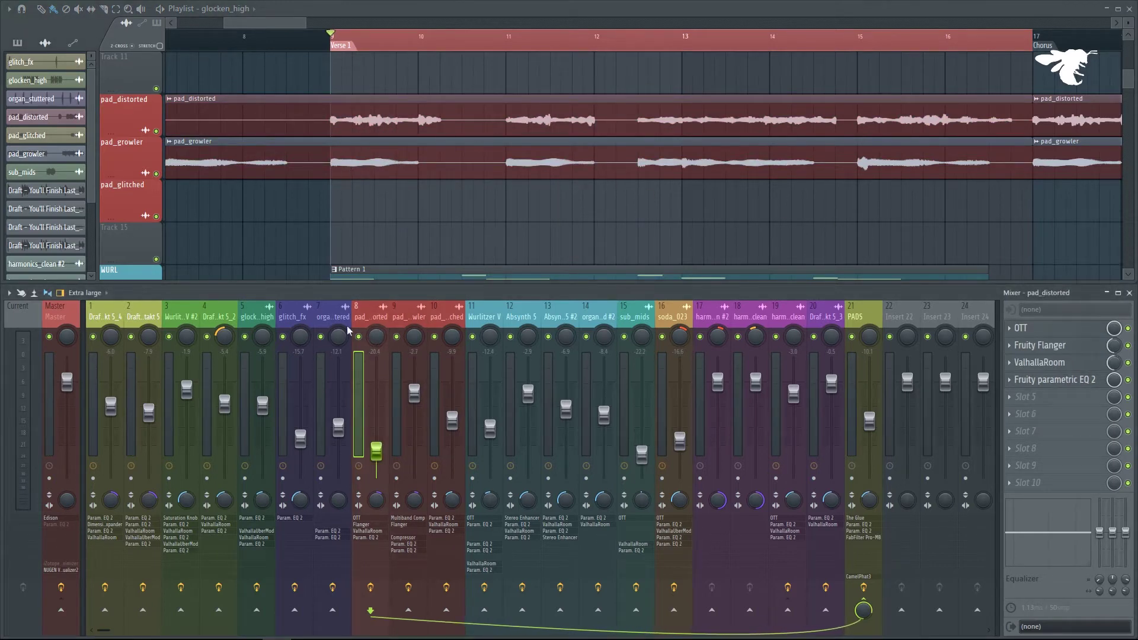
right_click(358, 337)
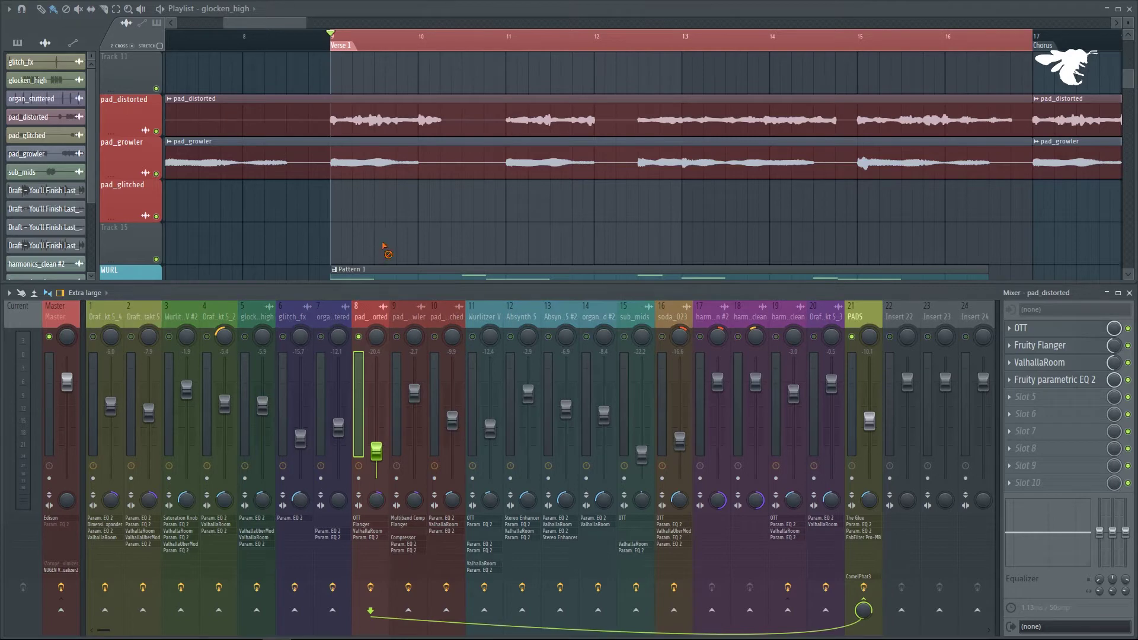
key("space")
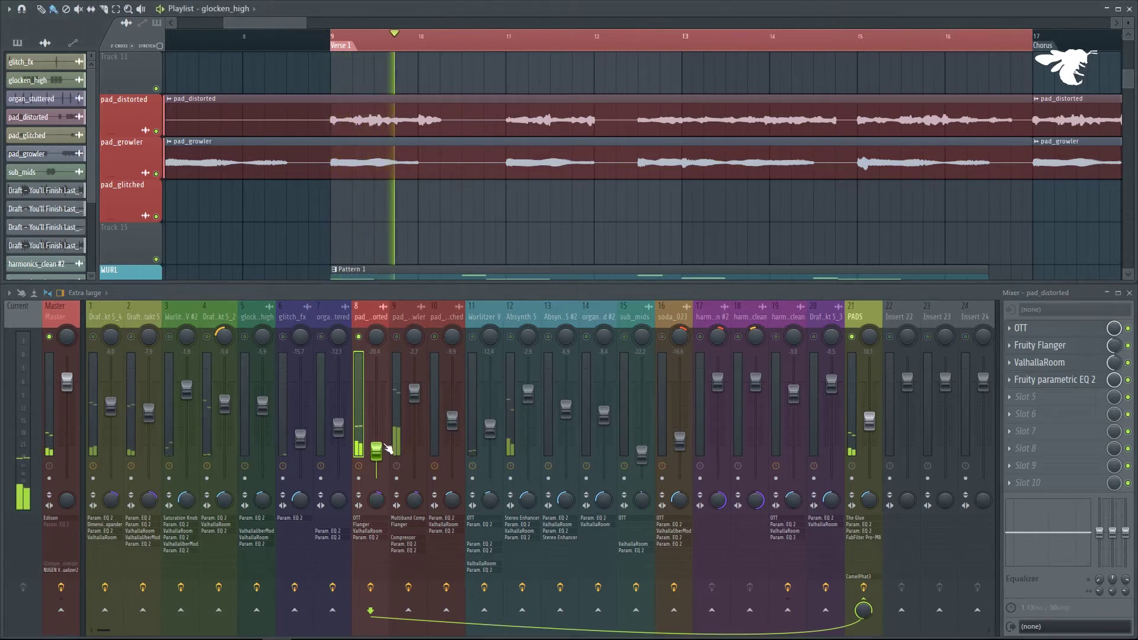
Raise pad_distorted's level and bypass its four insert effects while listening.
left_click_drag(383, 384, 383, 372)
left_click_drag(387, 445, 387, 438)
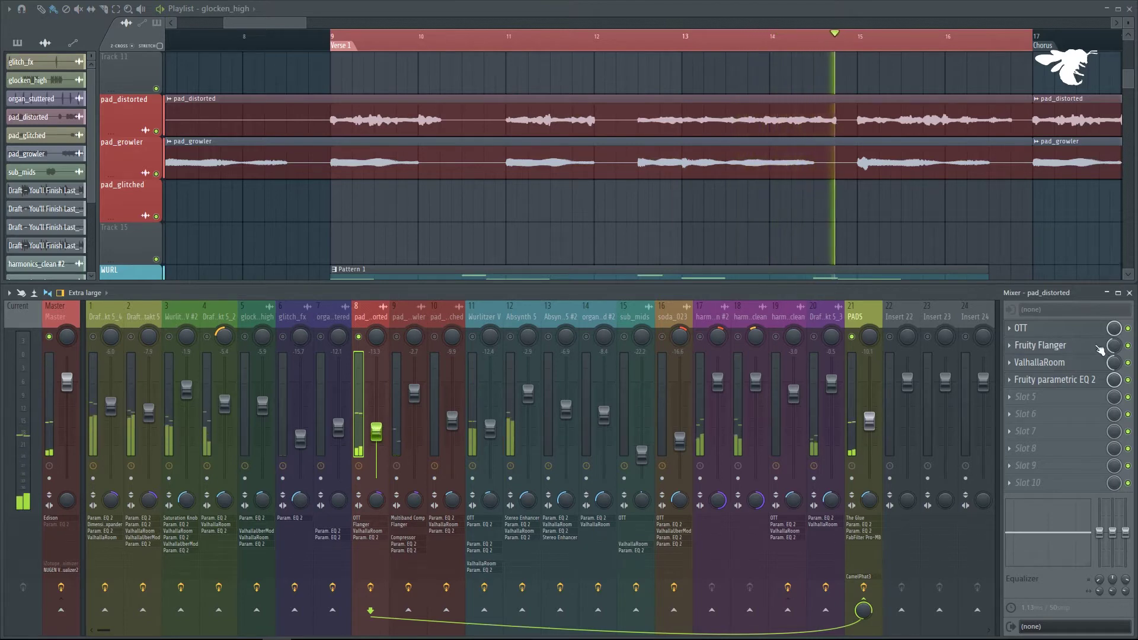
left_click_drag(1128, 327, 1128, 380)
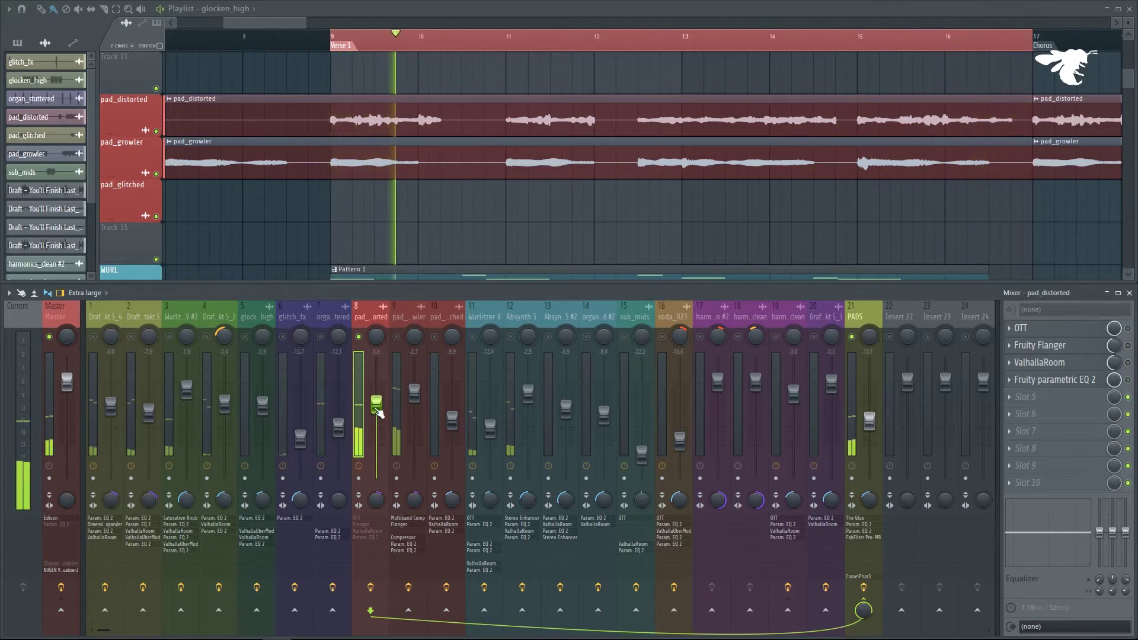
Re-enable OTT, Fruity Flanger, ValhallaRoom and Fruity parametric EQ 2 on pad_distorted one by one, examining the EQ curve.
left_click(1129, 328)
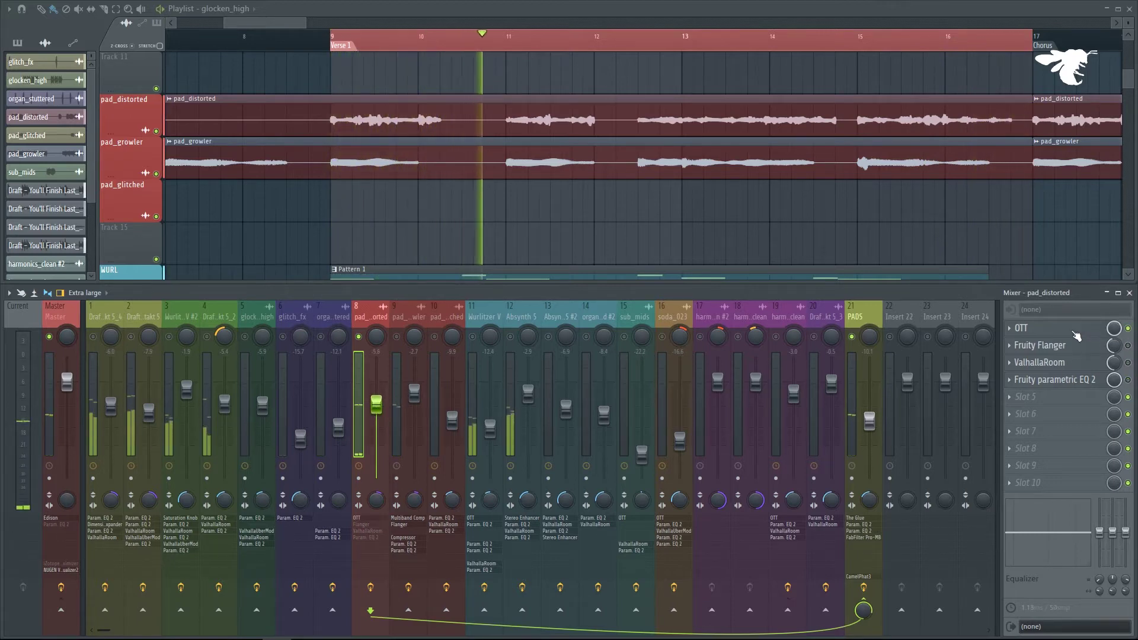
left_click(1128, 346)
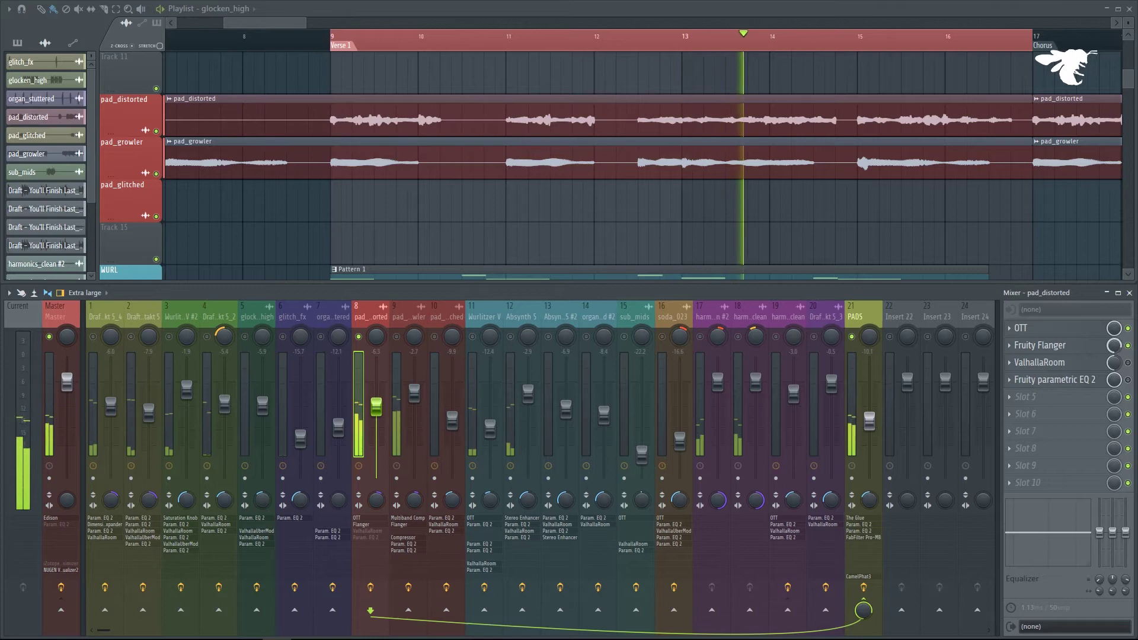
left_click(1128, 363)
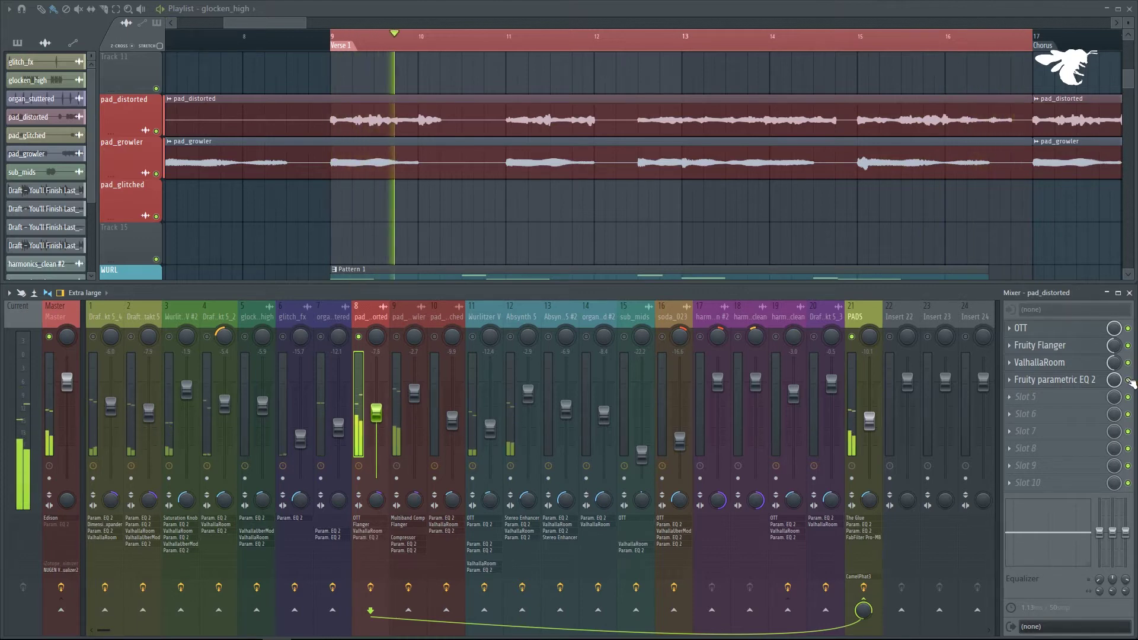
left_click(1050, 380)
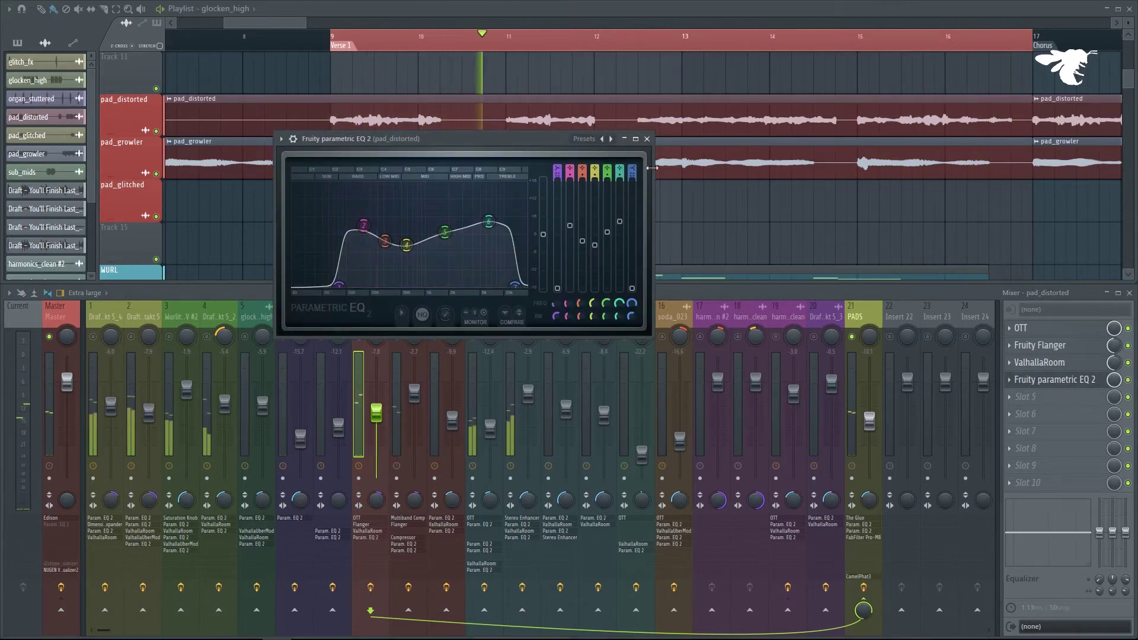
left_click(647, 139)
Lower pad_distorted's level and unsolo it to hear it with the rest of the mix.
left_click_drag(374, 365, 374, 389)
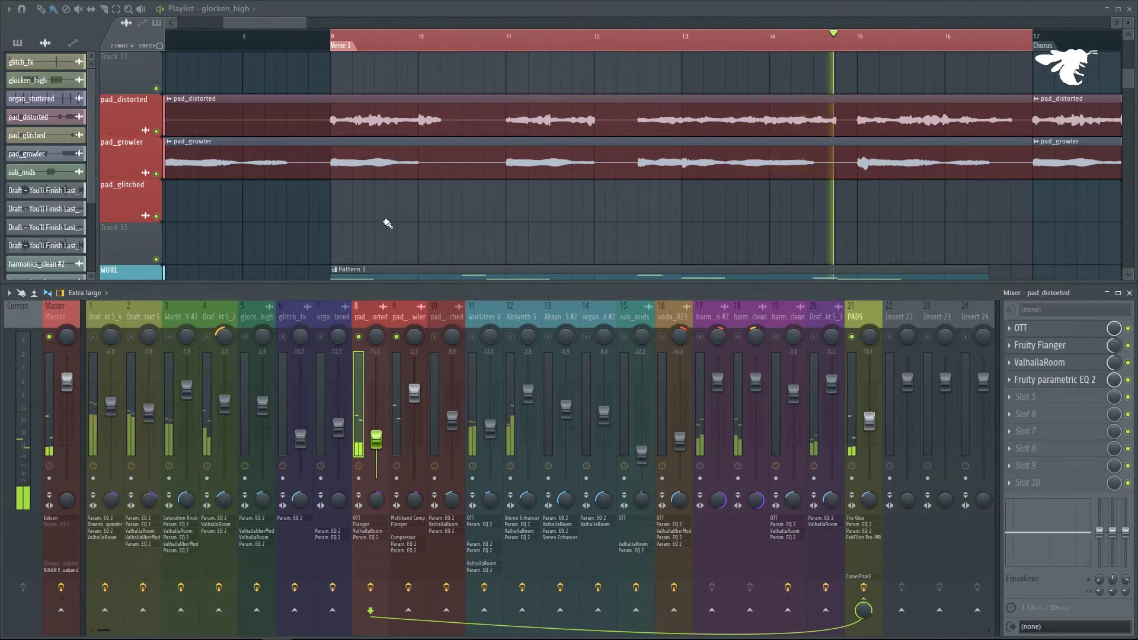
scroll(386, 220, "down", 3)
right_click(358, 336)
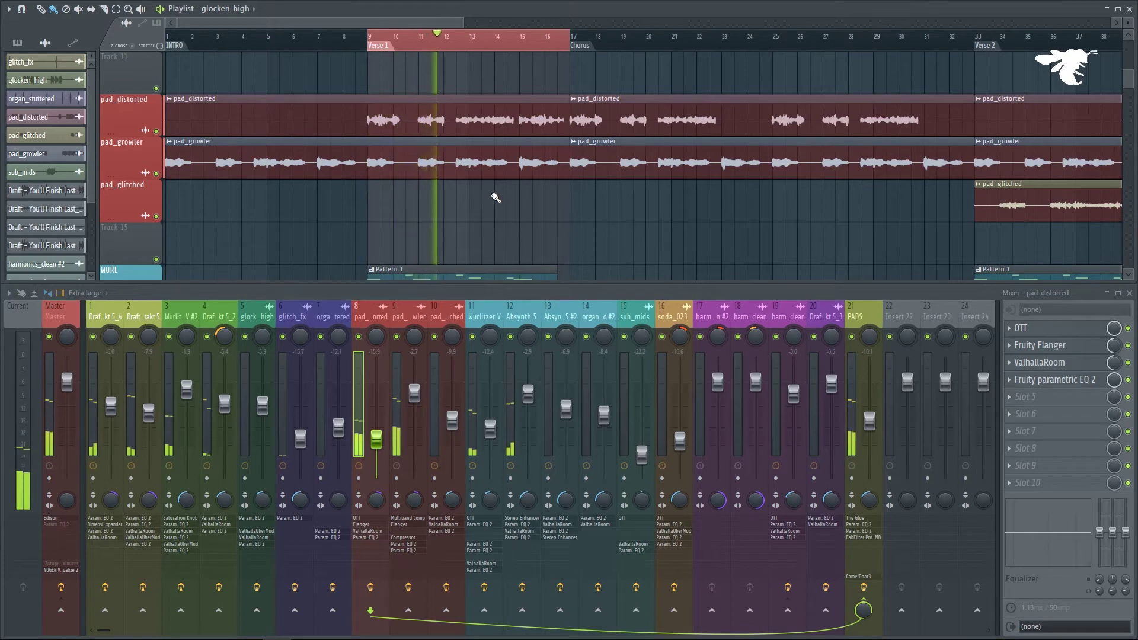
Stop playback and loop the Verse 2 section, bars 33 to 41, around the first pad_glitched clip.
scroll(495, 197, "down", 5)
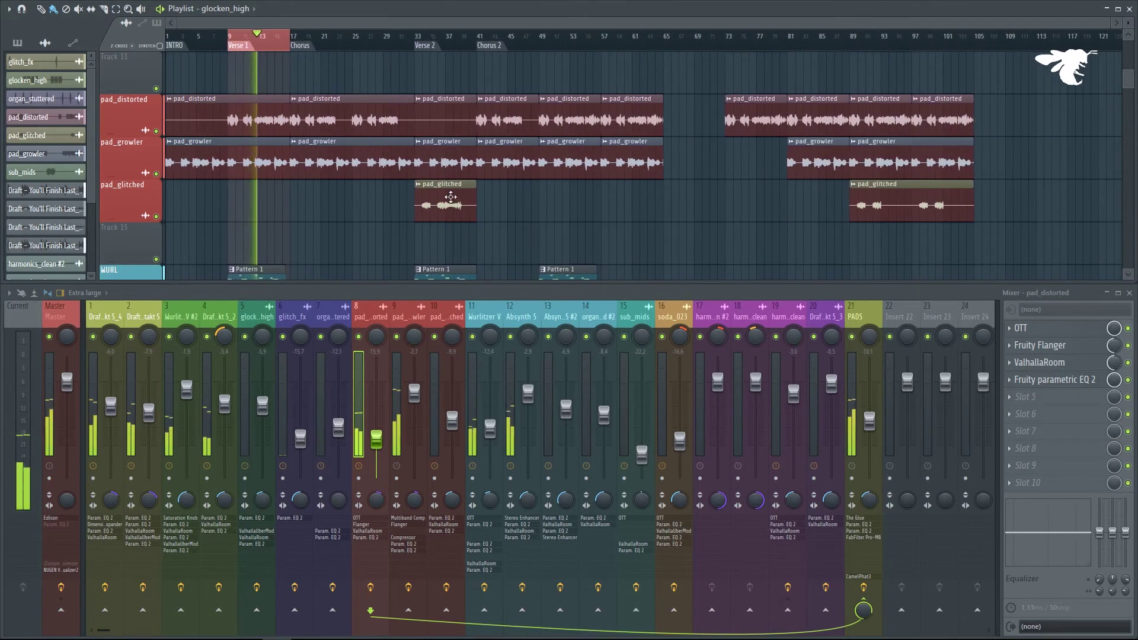
key("space")
scroll(455, 44, "up", 6)
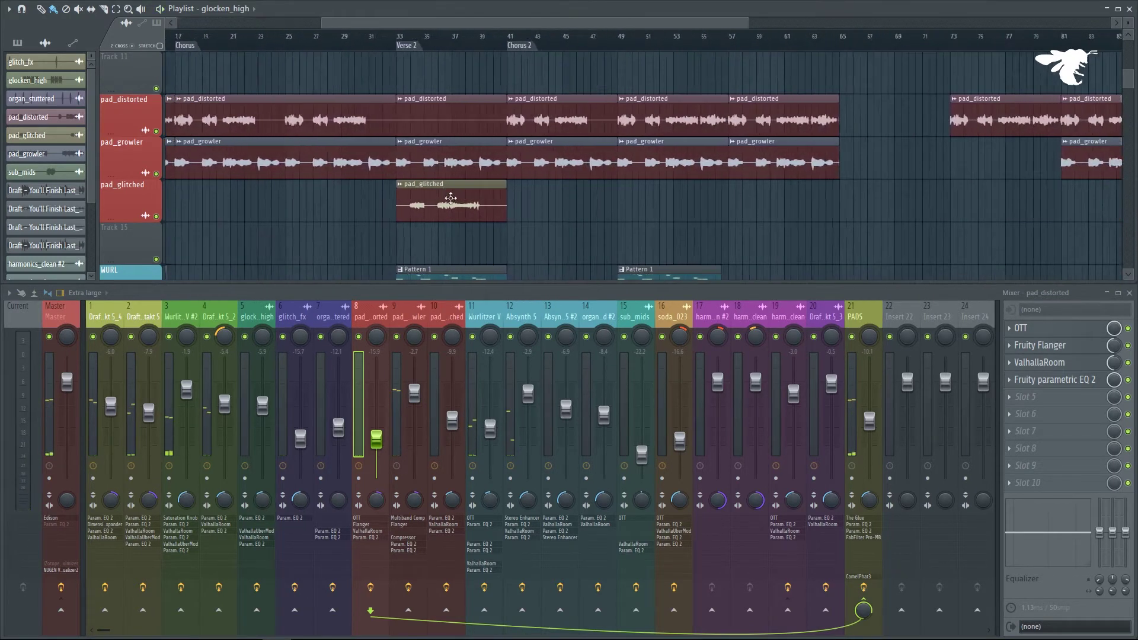
left_click_drag(585, 41, 328, 46)
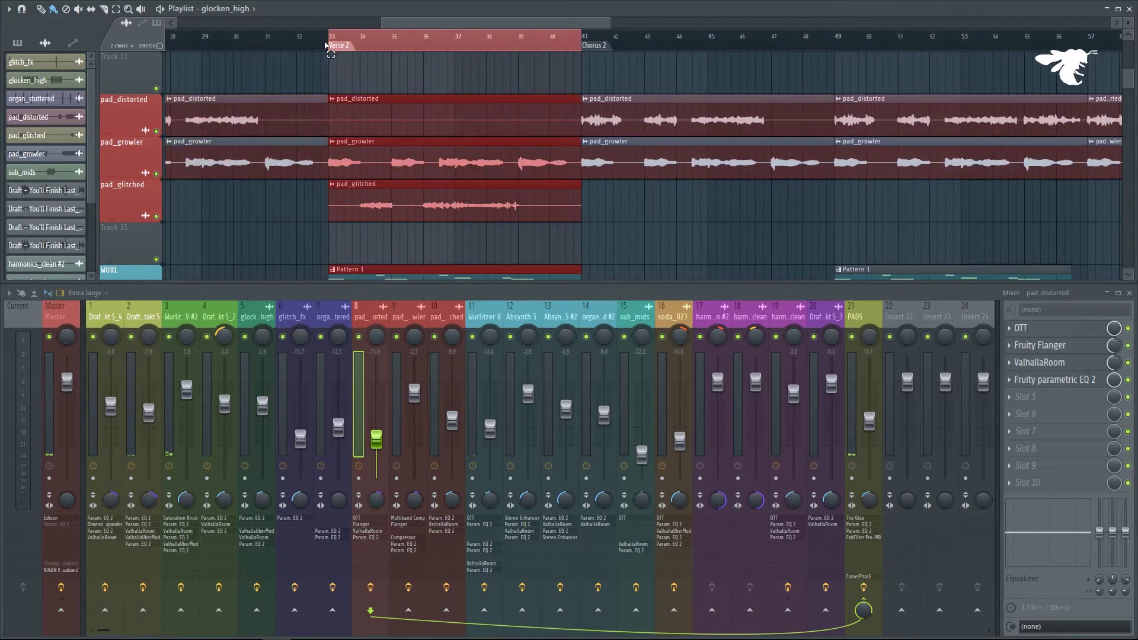
key("t")
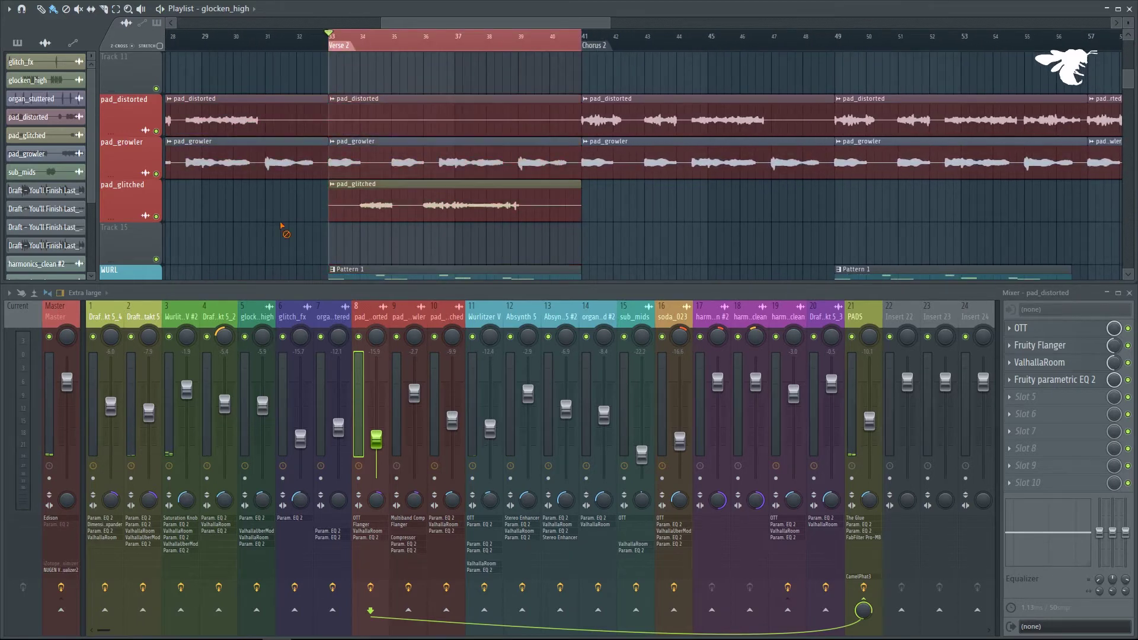
Solo pad_glitched on insert 10 and play the Verse 2 loop.
left_click(449, 322)
right_click(435, 336)
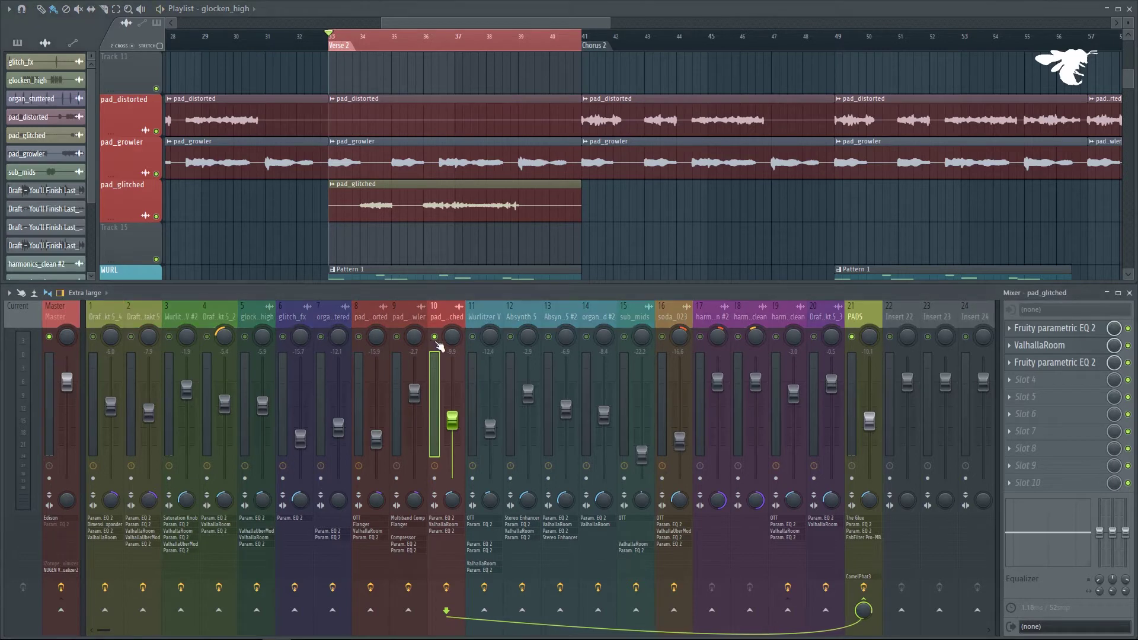
key("space")
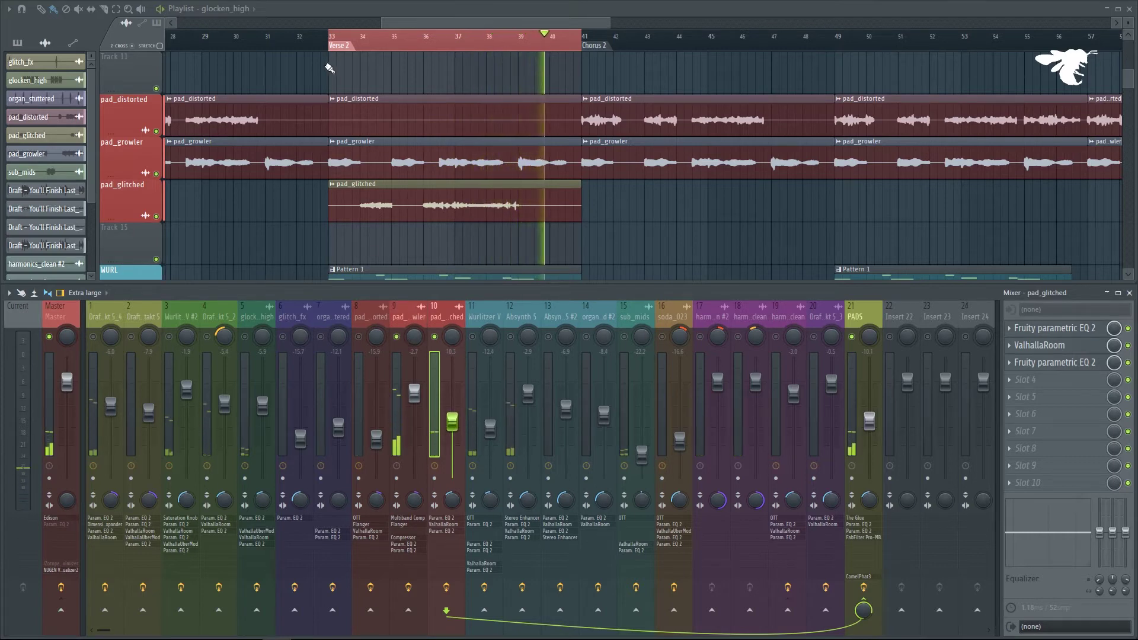
Replay Verse 2 from its start, unsolo pad_glitched and lower its level within the full mix.
left_click(350, 43)
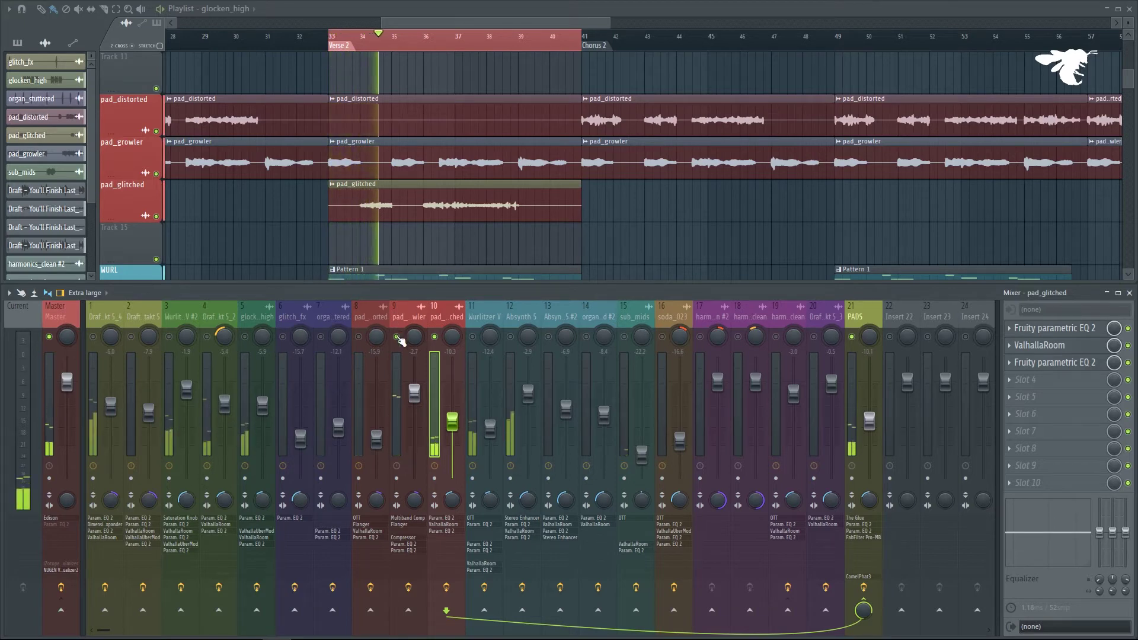
right_click(435, 336)
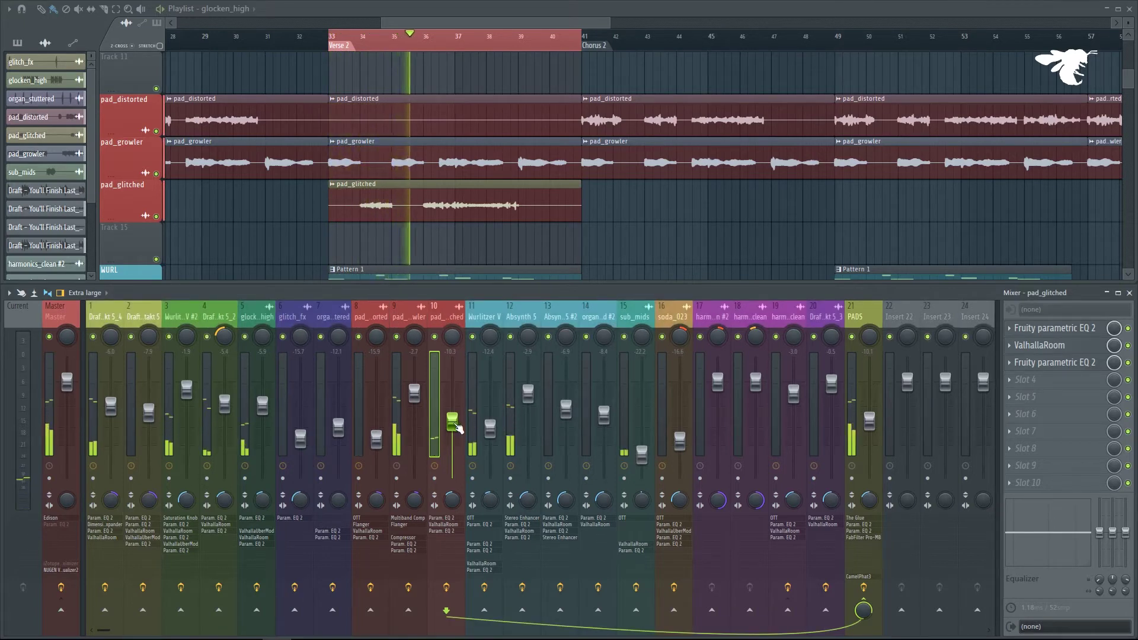
left_click_drag(463, 422, 452, 435)
Examine pad_glitched's first Fruity parametric EQ 2, ValhallaRoom and second EQ, closing all three windows.
left_click(1098, 330)
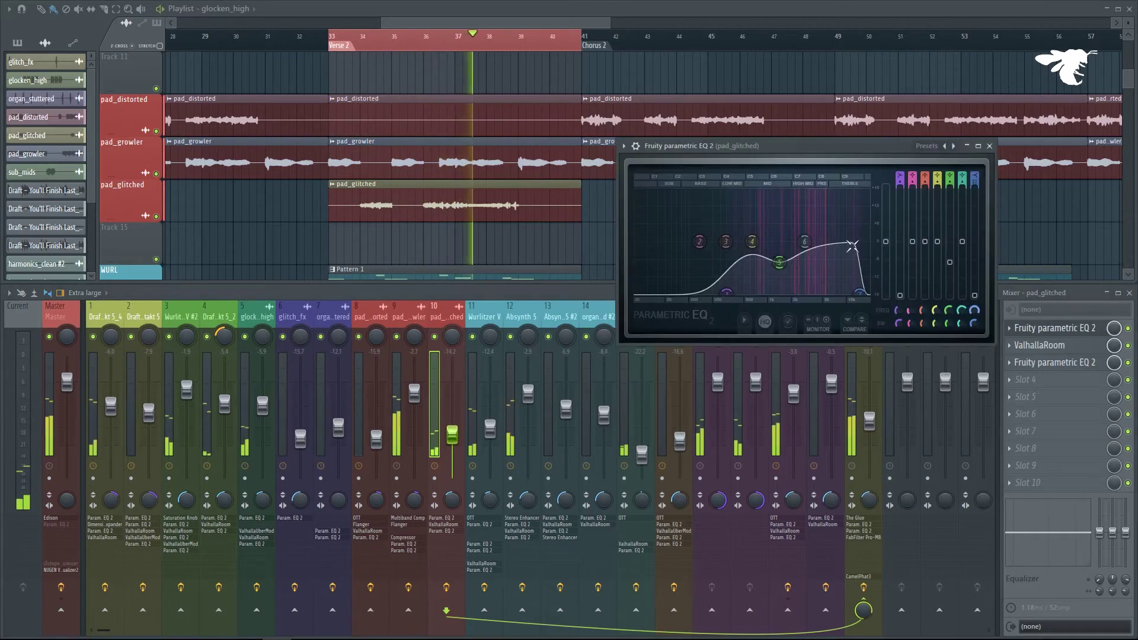
left_click(1053, 348)
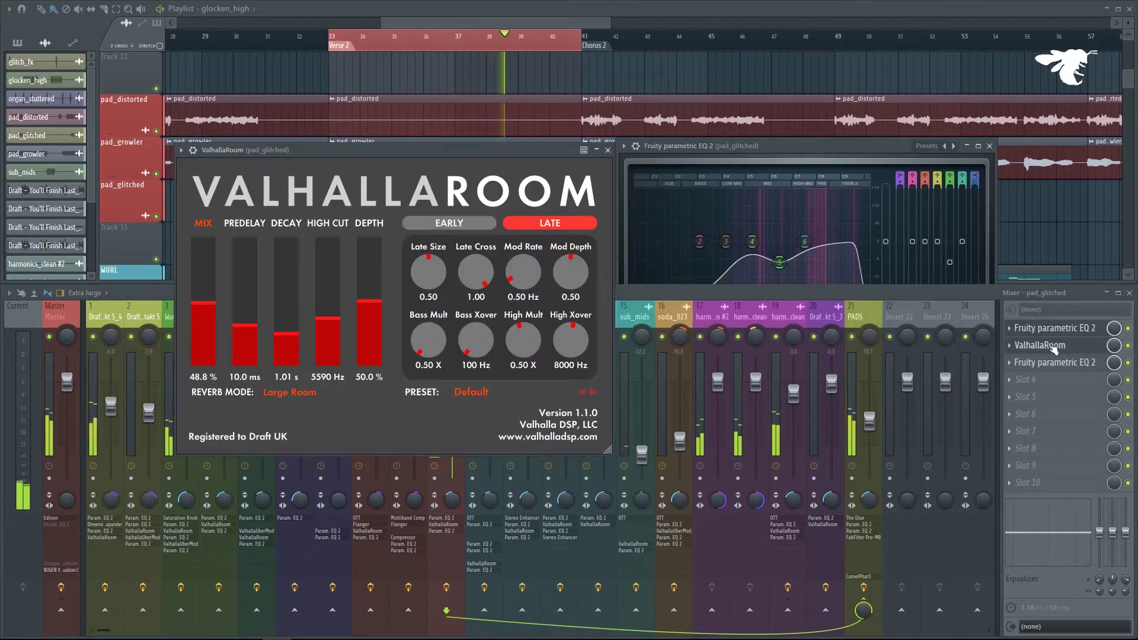
left_click(1059, 363)
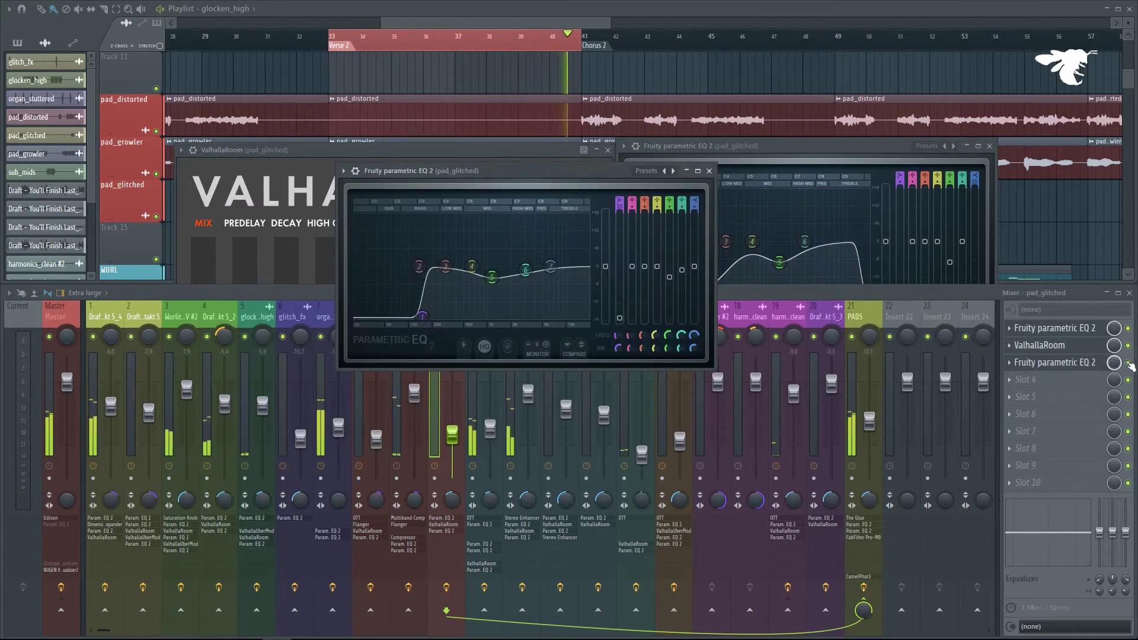
key("Escape")
key("Escape")
key("Escape")
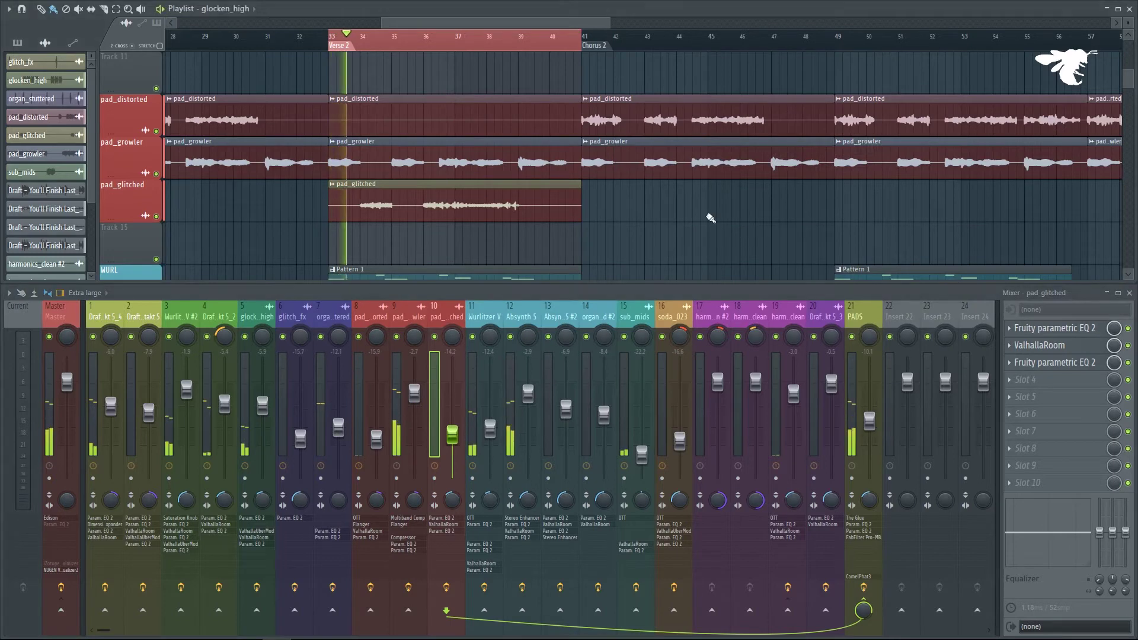
Select bars 89 to 93 at the start of the second pad_glitched clip and play them.
scroll(711, 218, "down", 5)
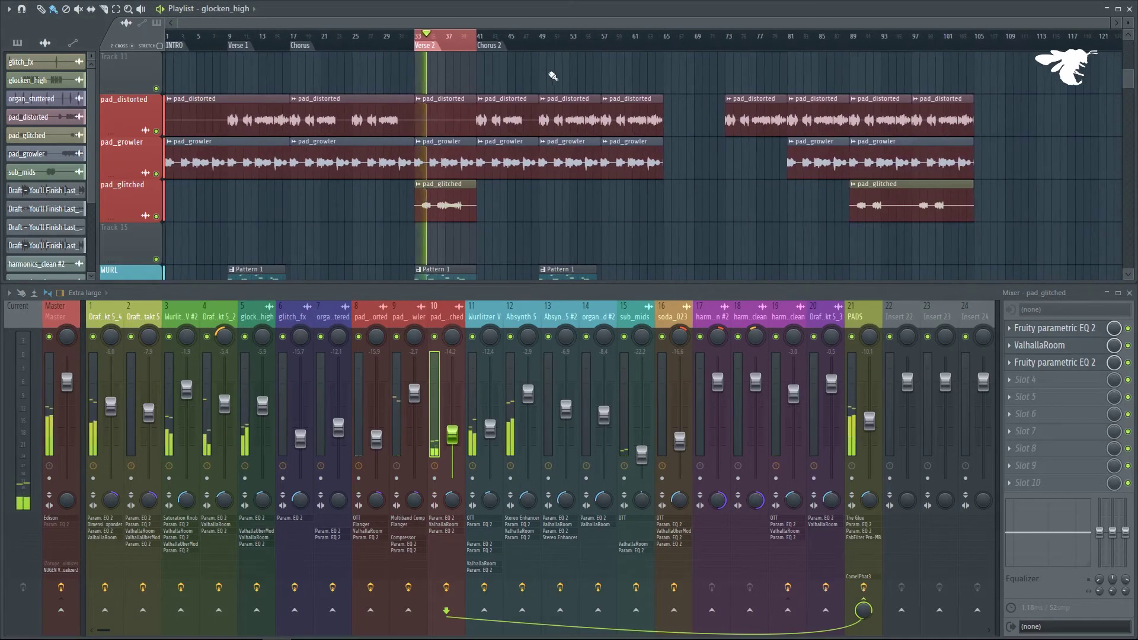
scroll(949, 92, "up", 5)
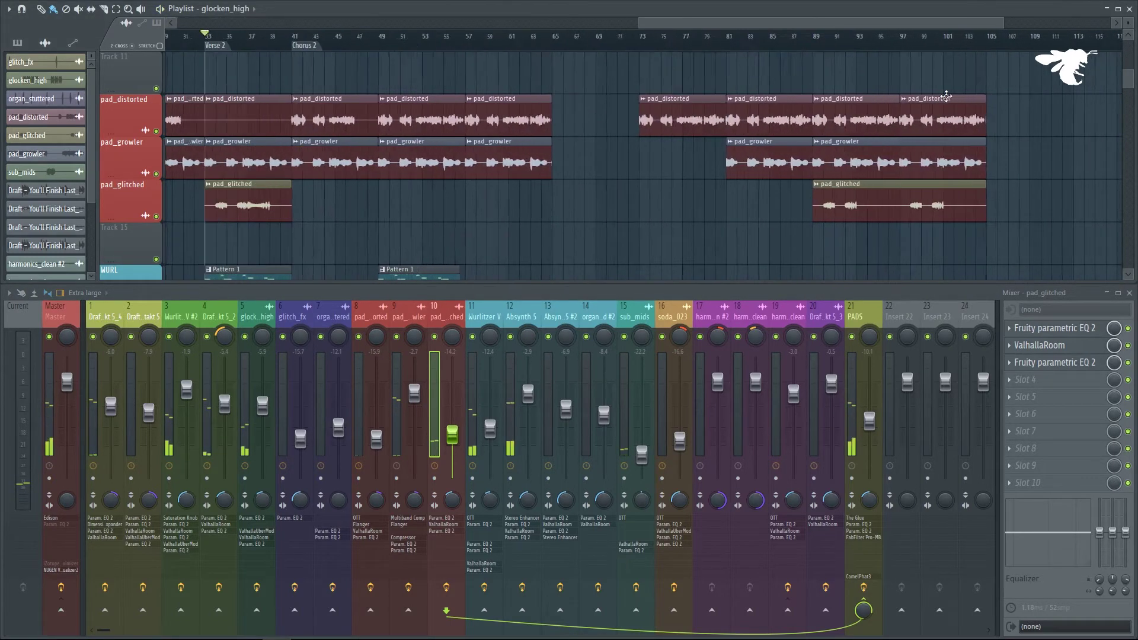
left_click_drag(508, 36, 656, 39)
key("space")
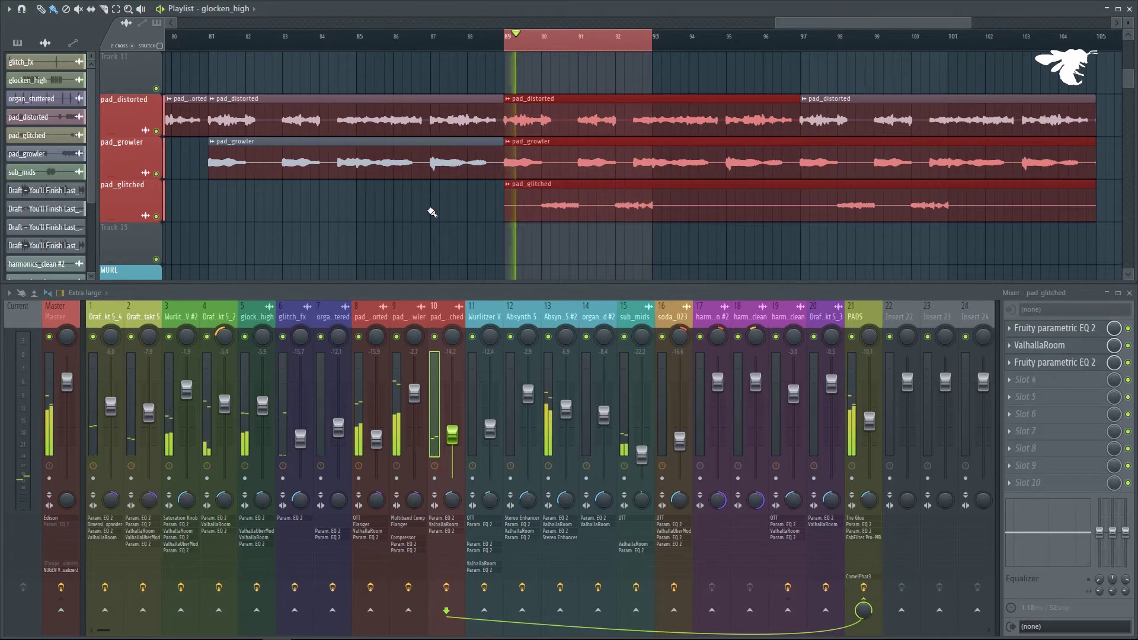
Stop playback, show the whole arrangement in the playlist and clear the time selection.
scroll(425, 211, "down", 4)
key("space")
scroll(395, 217, "down", 3)
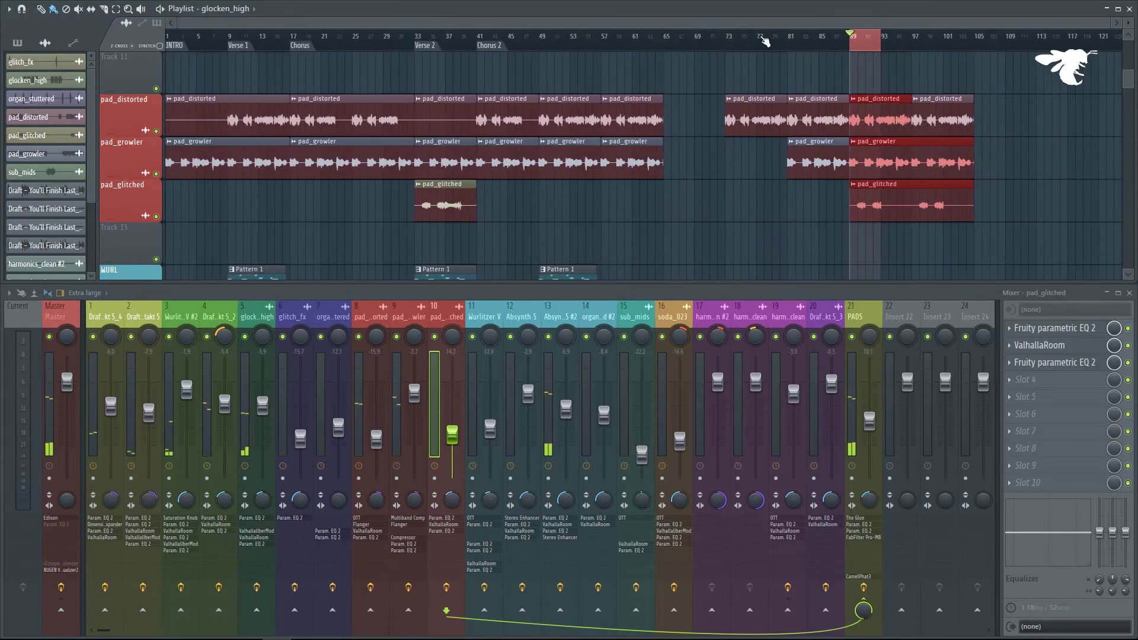
left_click(769, 45)
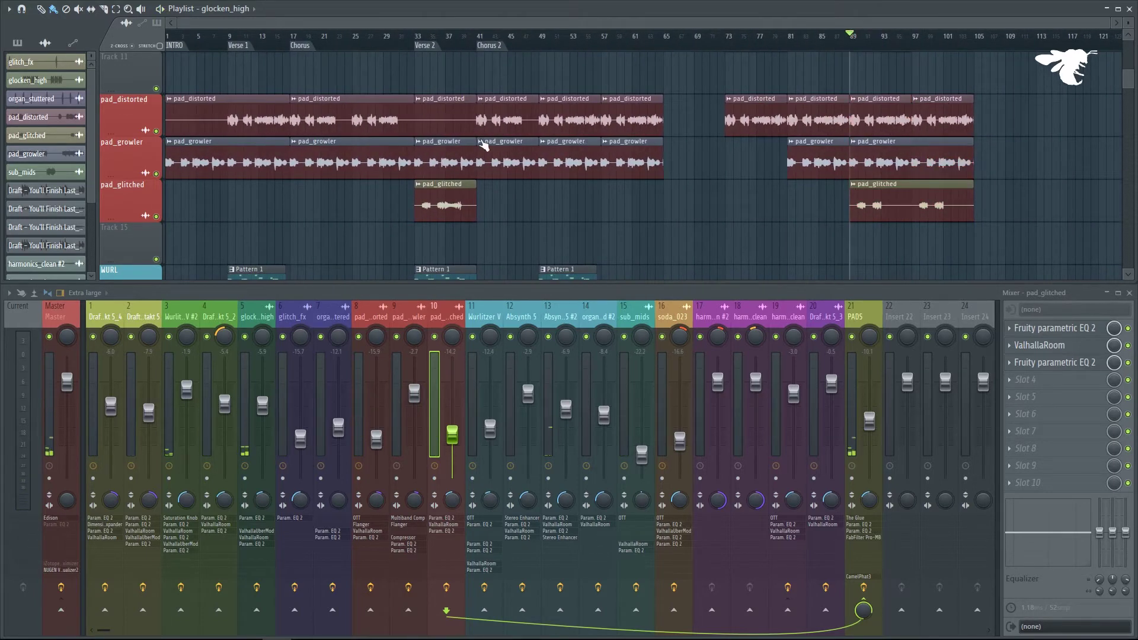
Select Verse 1 from bar 9 to 17 in the playlist, solo Wurlitzer V and play it.
scroll(480, 137, "up", 10)
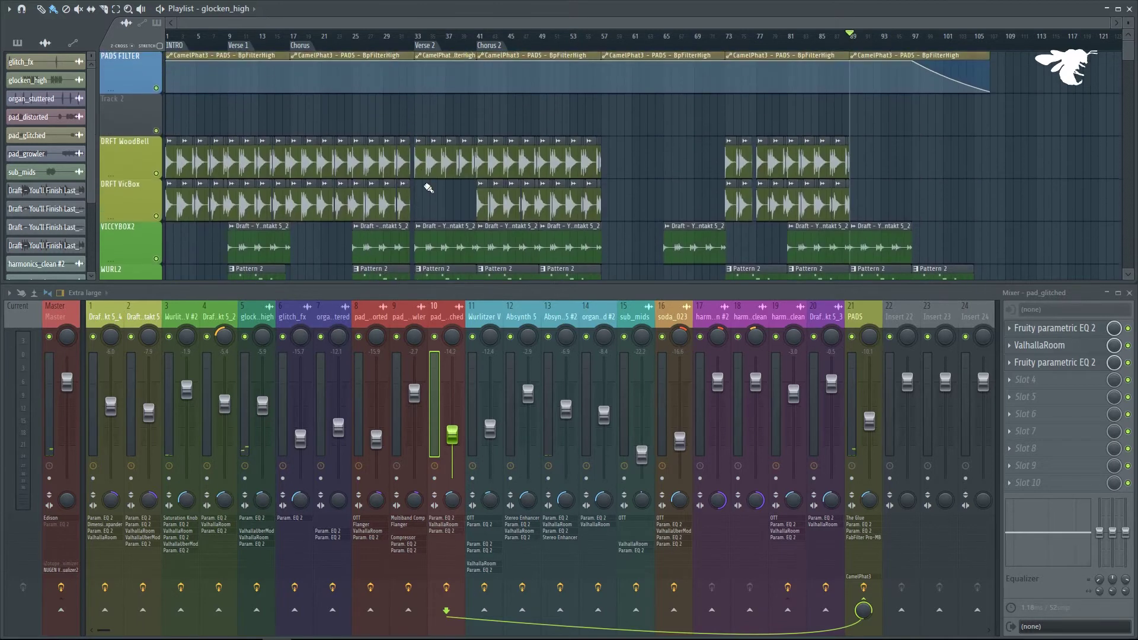
scroll(423, 174, "down", 12)
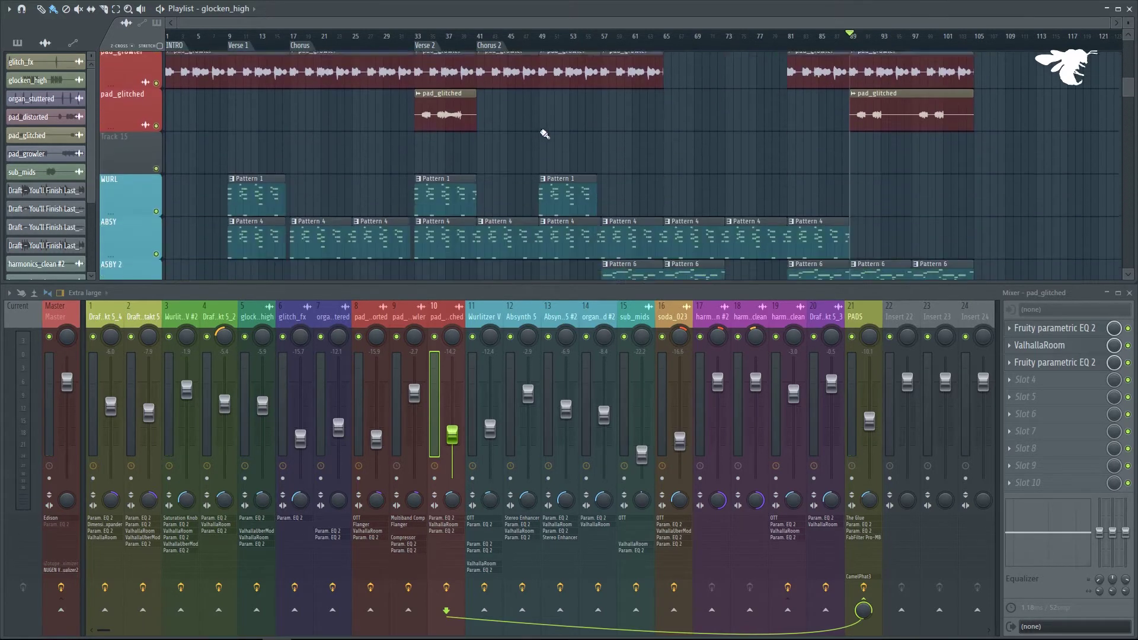
scroll(411, 122, "down", 3)
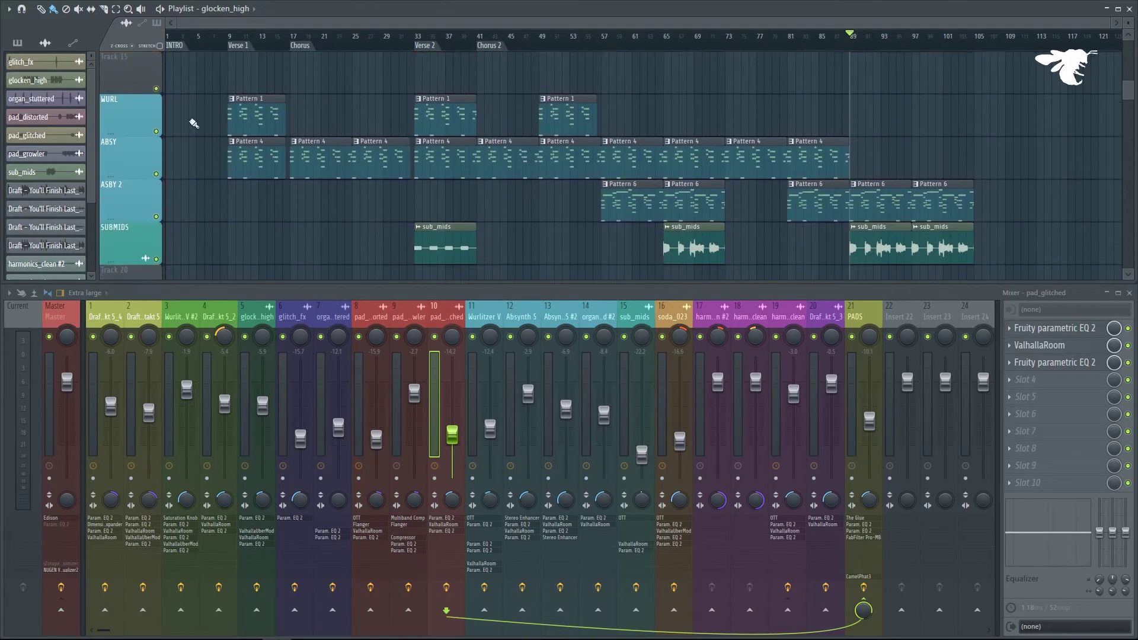
scroll(249, 119, "up", 5, "ctrl")
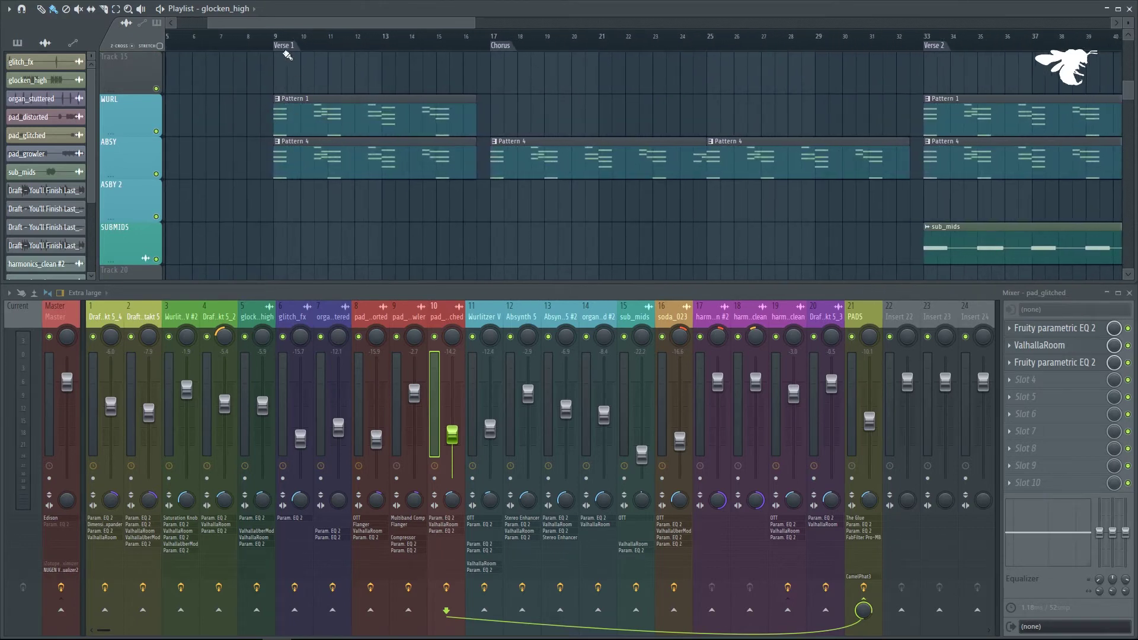
left_click_drag(280, 39, 472, 43)
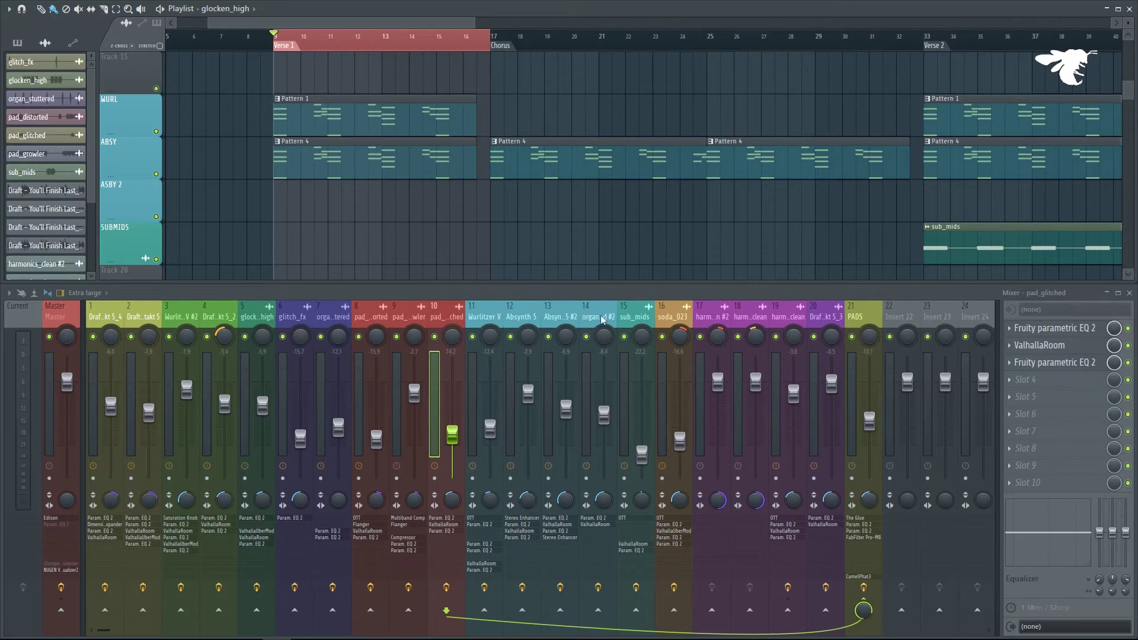
right_click(473, 338)
key("space")
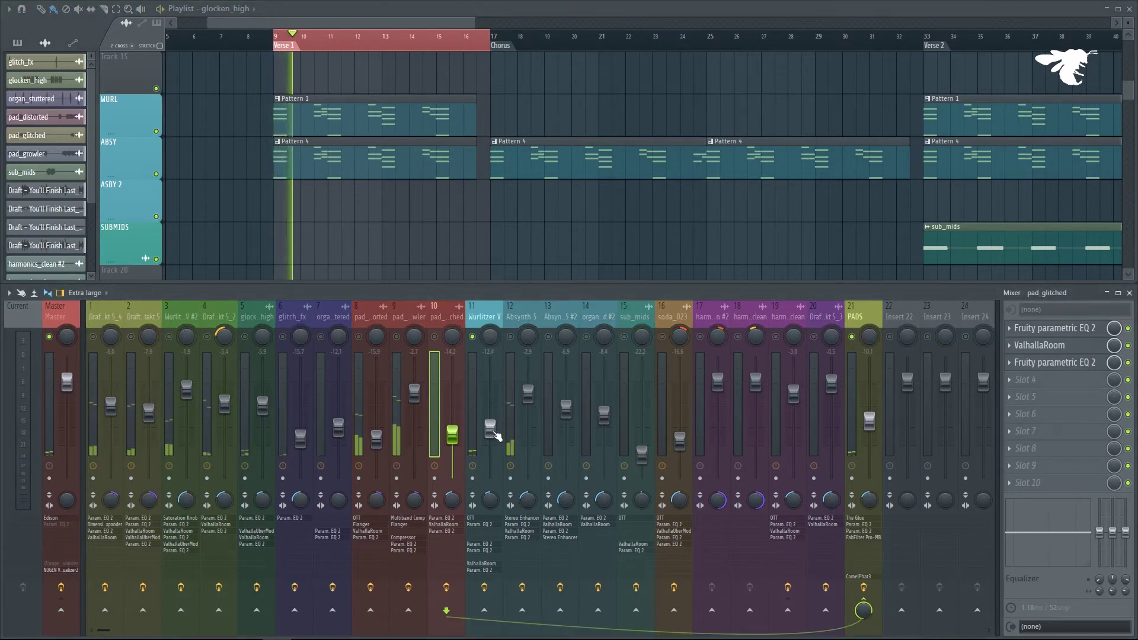
Raise Wurlitzer V's level, bypass its insert effects and replay Verse 1 from its start.
left_click_drag(490, 426, 490, 420)
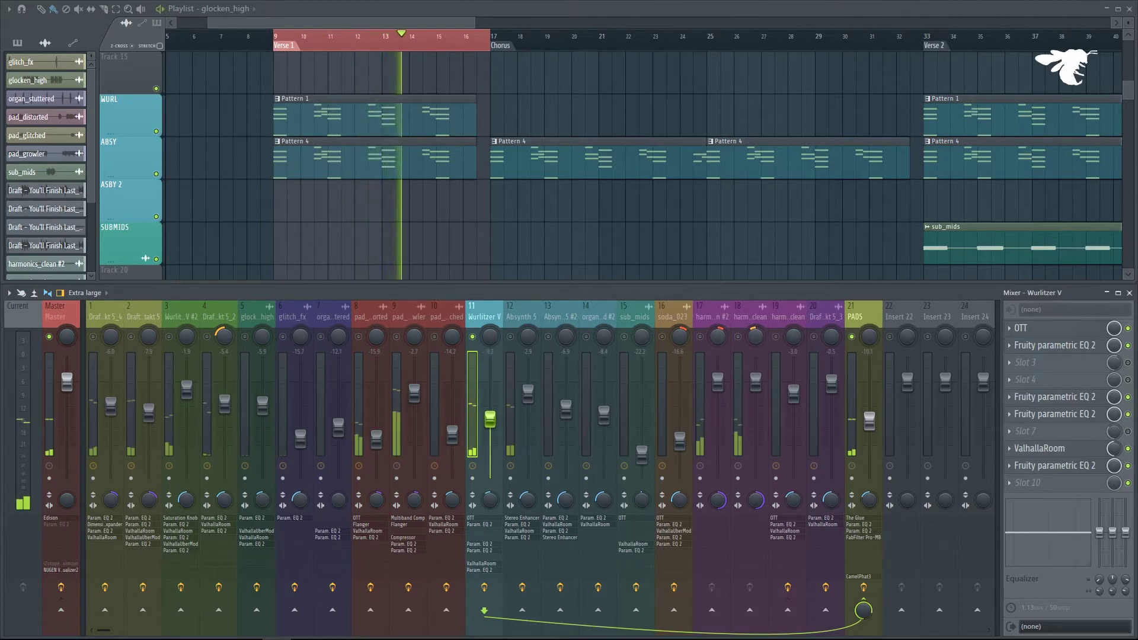
left_click_drag(490, 406, 491, 401)
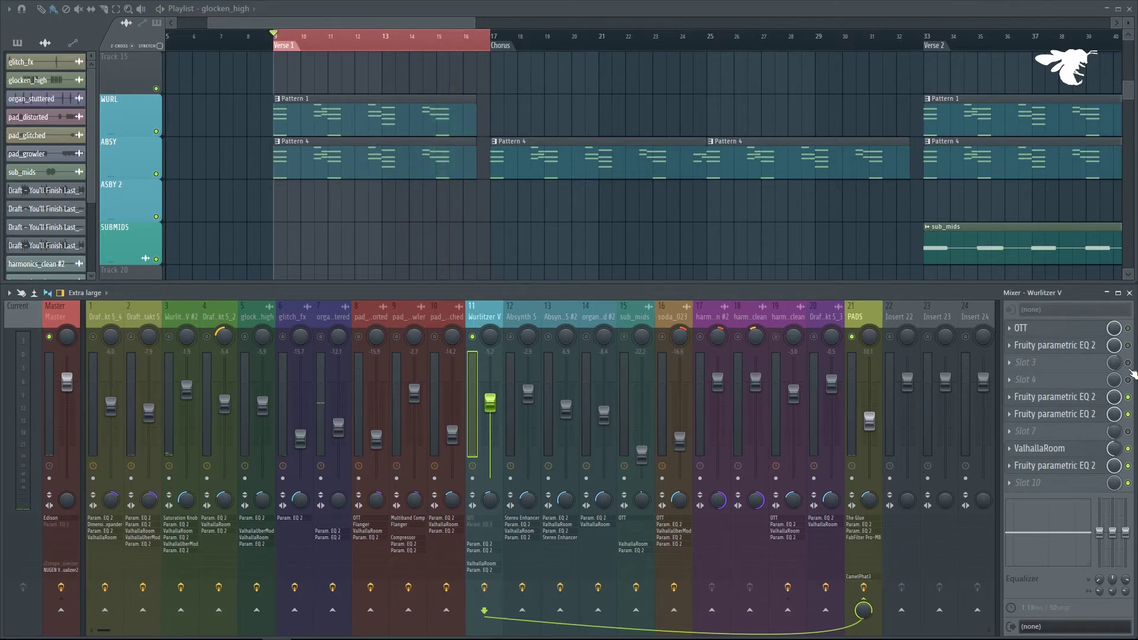
key("space")
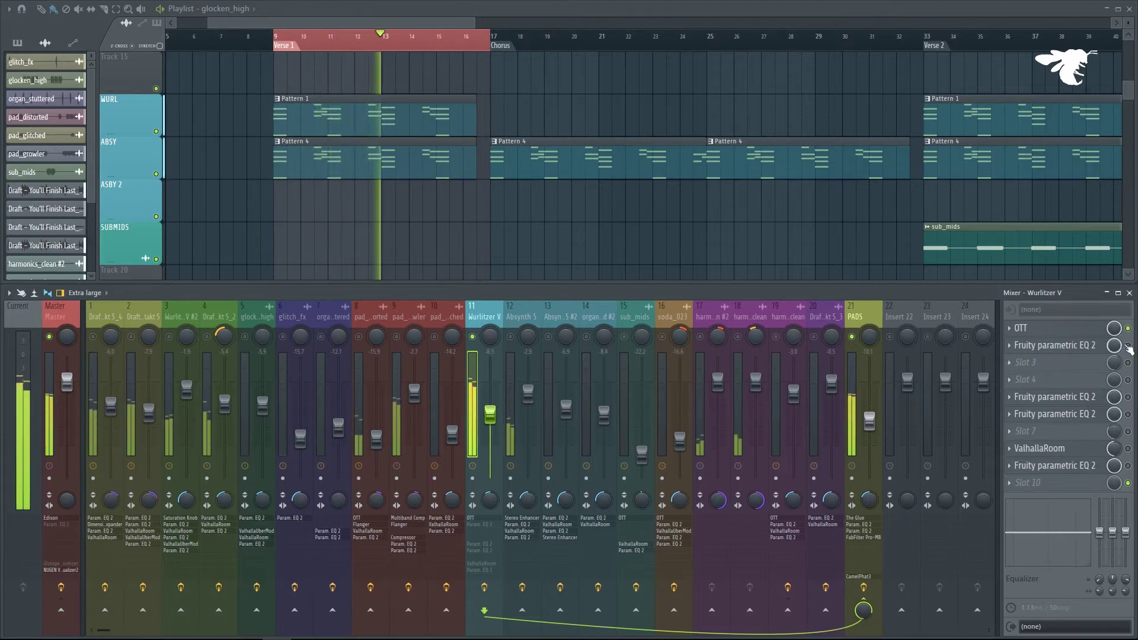
Re-enable and examine Wurlitzer V's first three Fruity parametric EQ 2 effects one after another during playback.
left_click(1091, 351)
left_click_drag(431, 115, 754, 84)
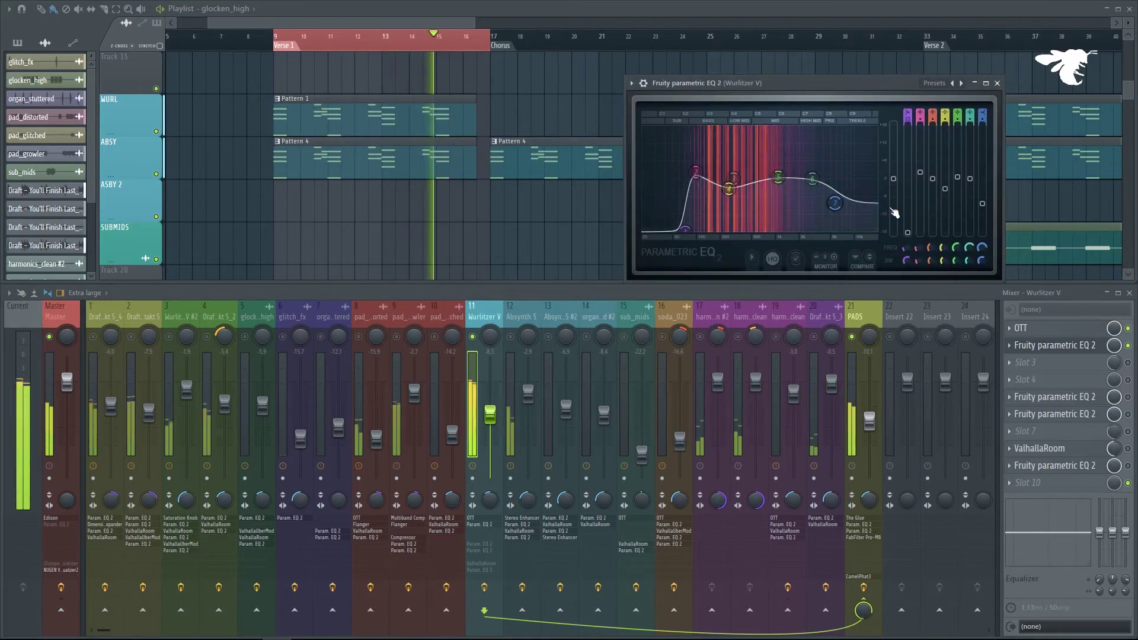
left_click(1088, 398)
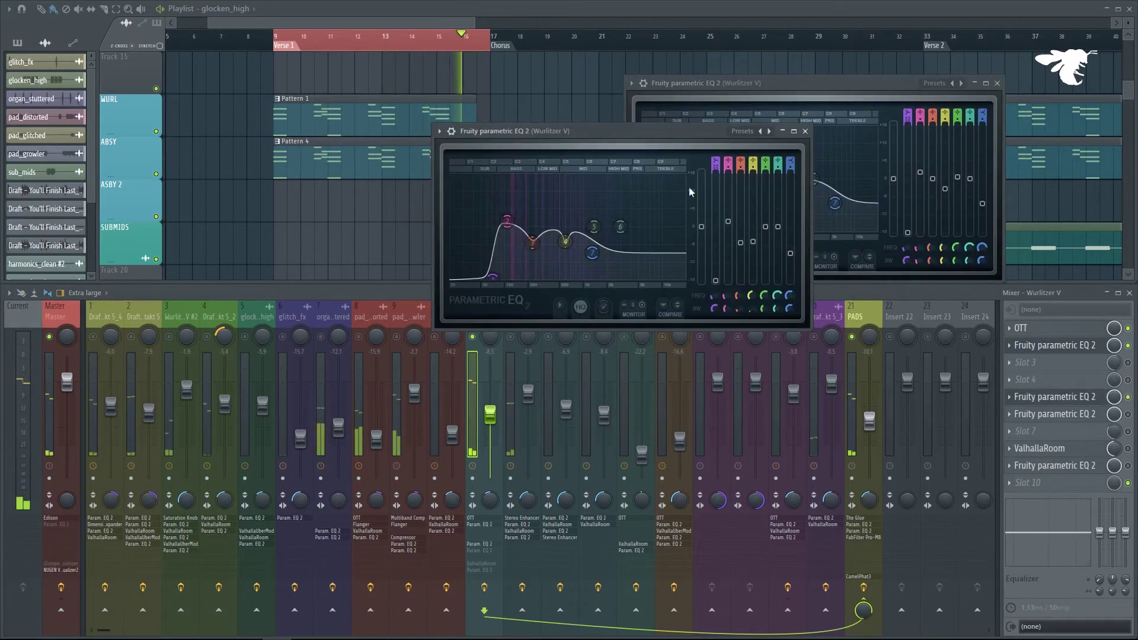
left_click_drag(615, 135, 777, 218)
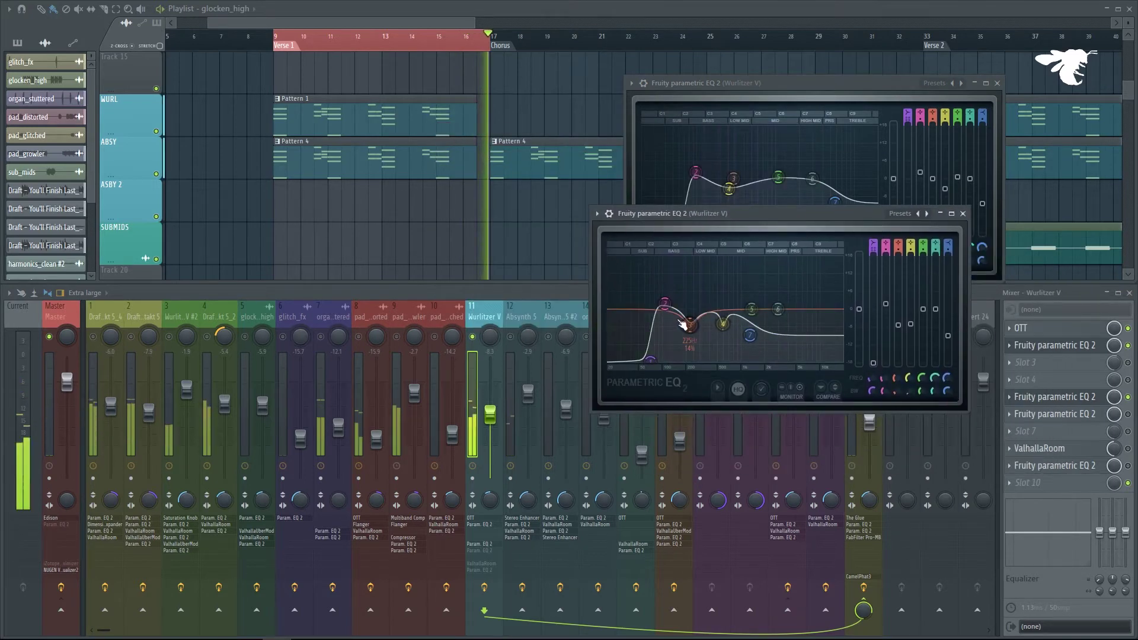
left_click(1055, 414)
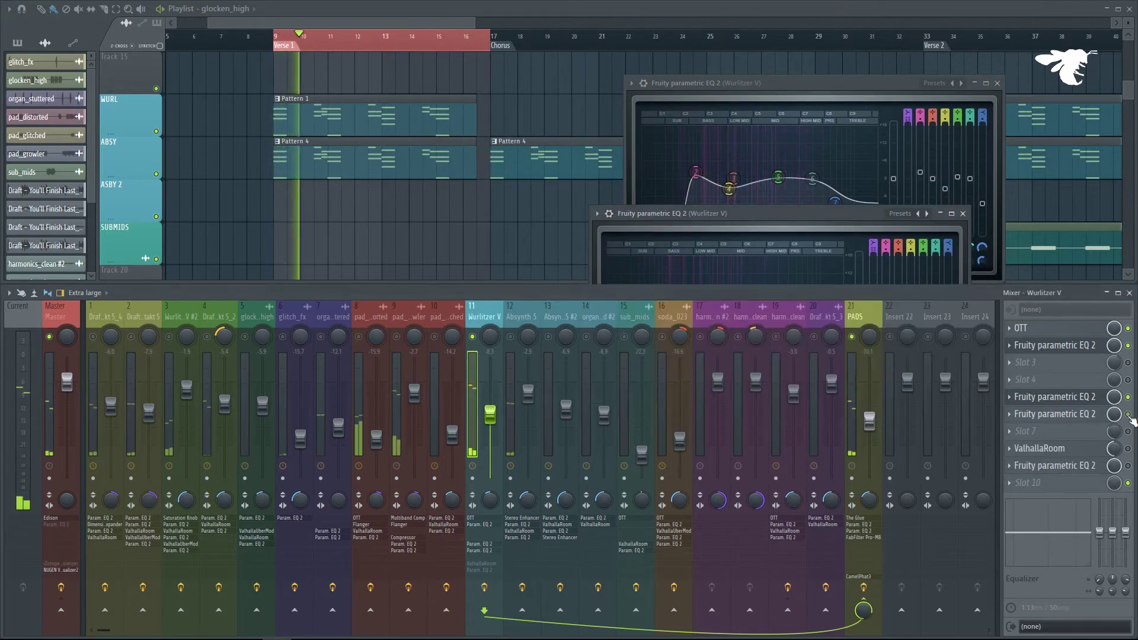
left_click_drag(577, 201, 842, 229)
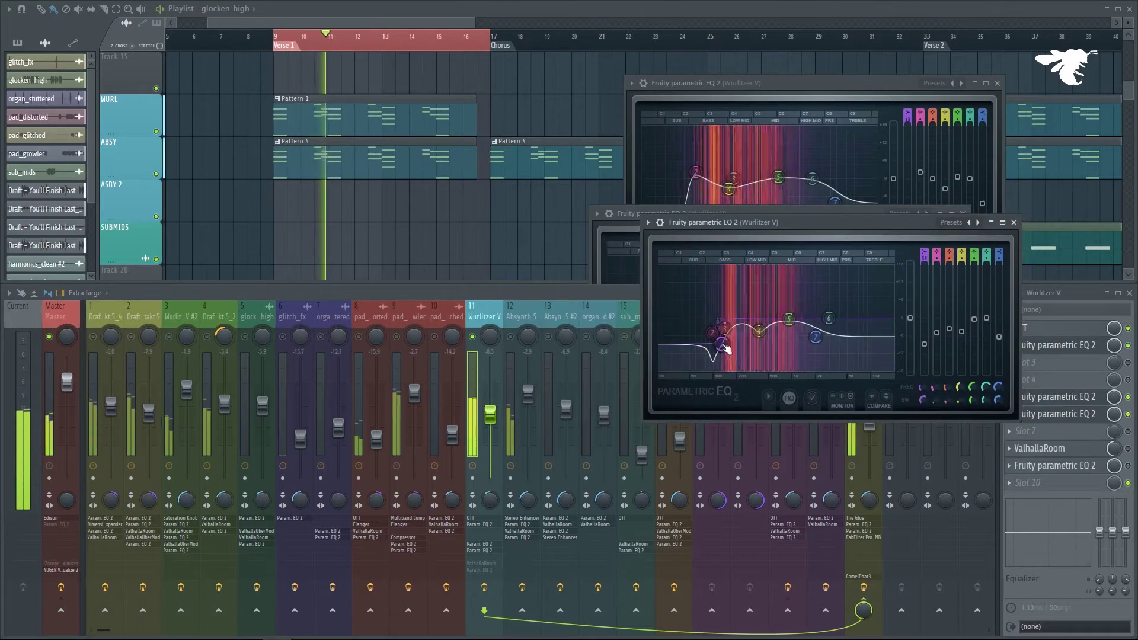
Re-enable Wurlitzer V's ValhallaRoom and examine the final Fruity parametric EQ 2 after it.
left_click(1131, 450)
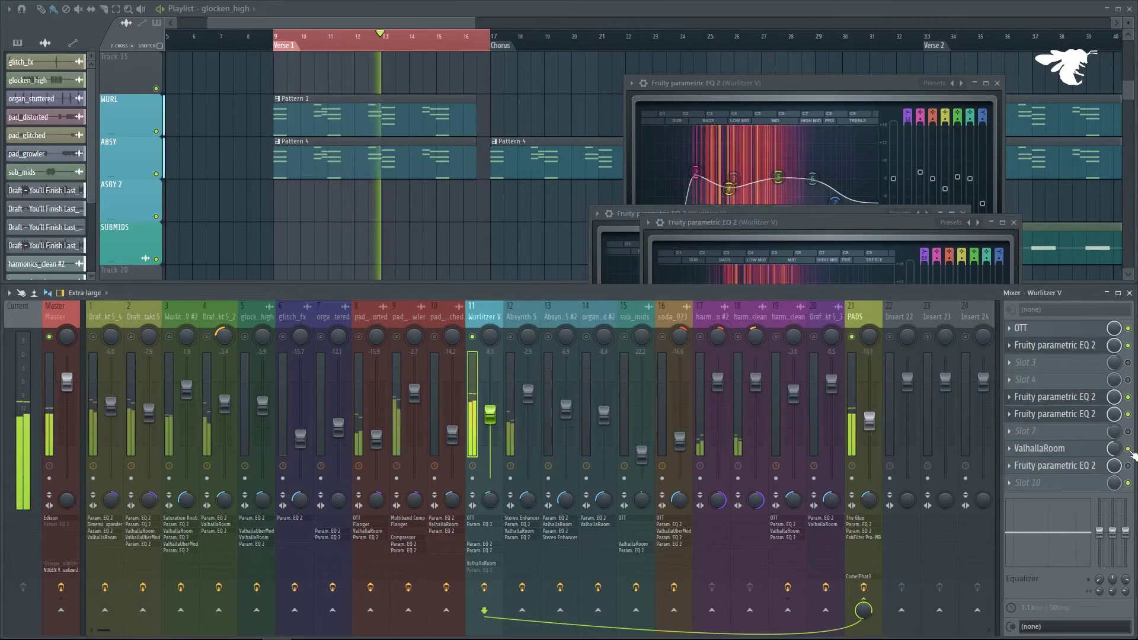
left_click(1079, 466)
left_click_drag(508, 215, 899, 183)
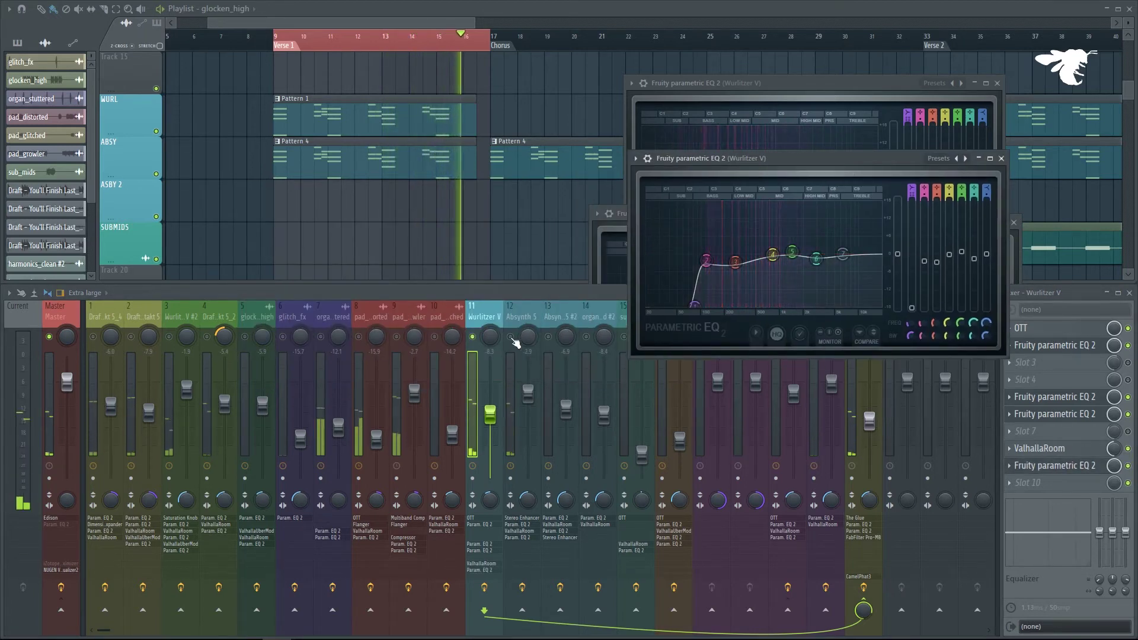
Close all of Wurlitzer V's EQ windows and stop playback.
left_click(483, 264)
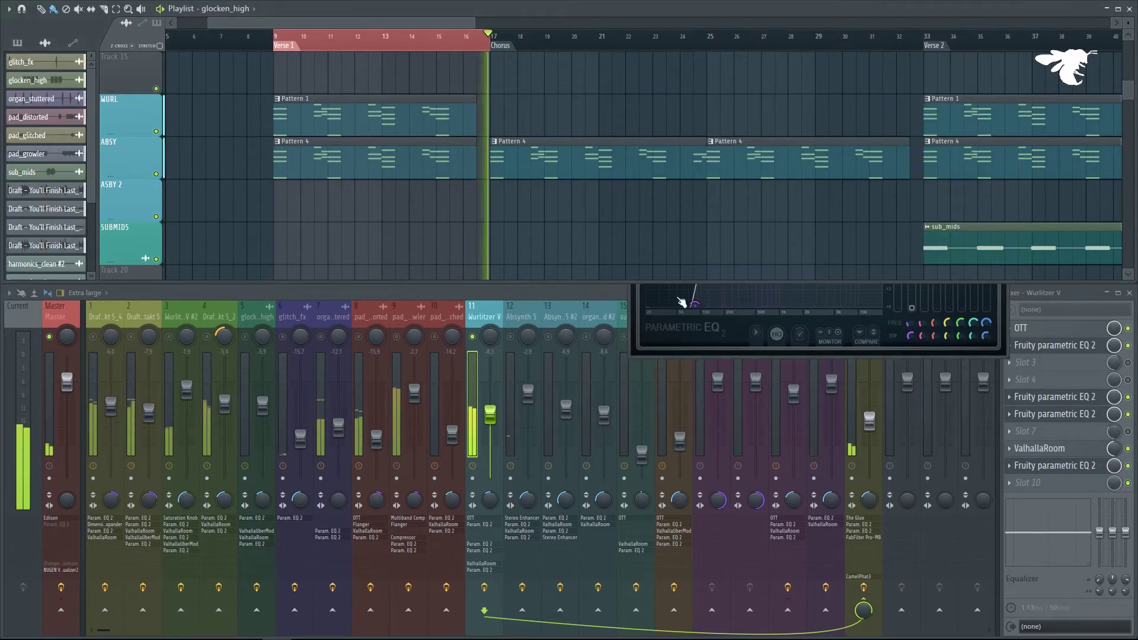
left_click(1090, 382)
key("Escape")
key("Escape")
key("Escape")
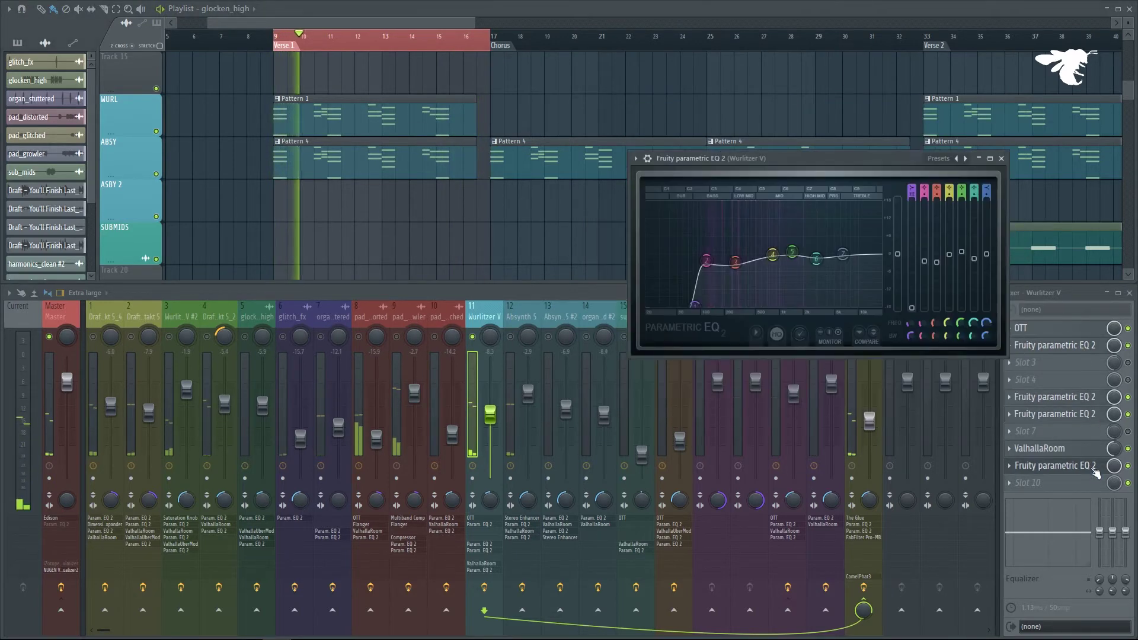
key("space")
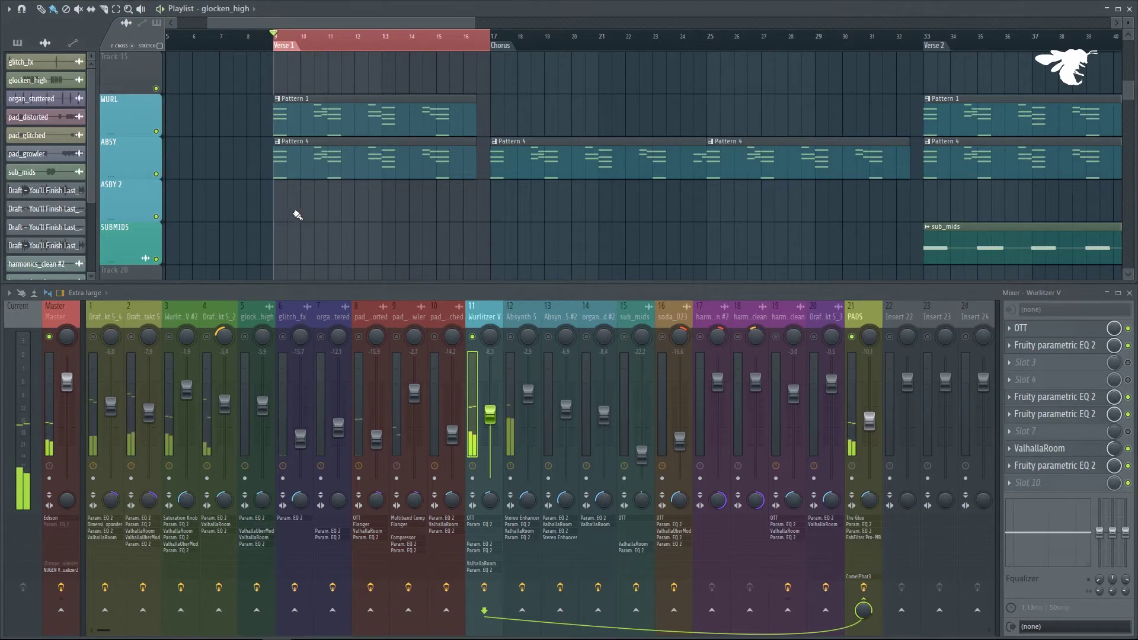
Solo Absynth 5, play Verse 1 and display that track's insert effects.
scroll(297, 216, "up", 4)
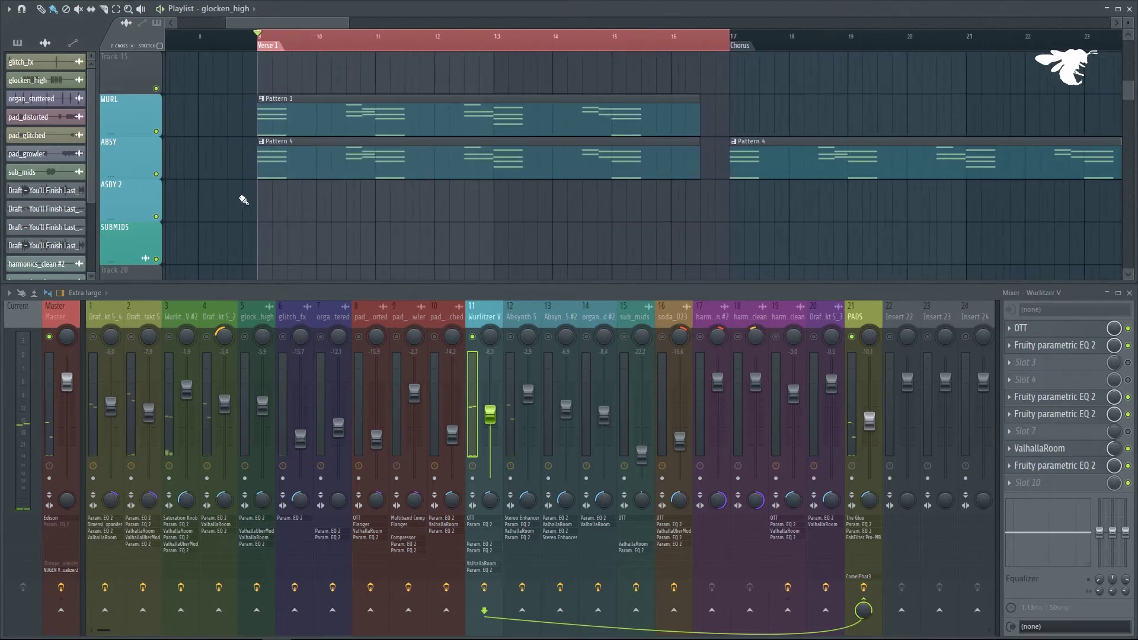
right_click(511, 338)
key("space")
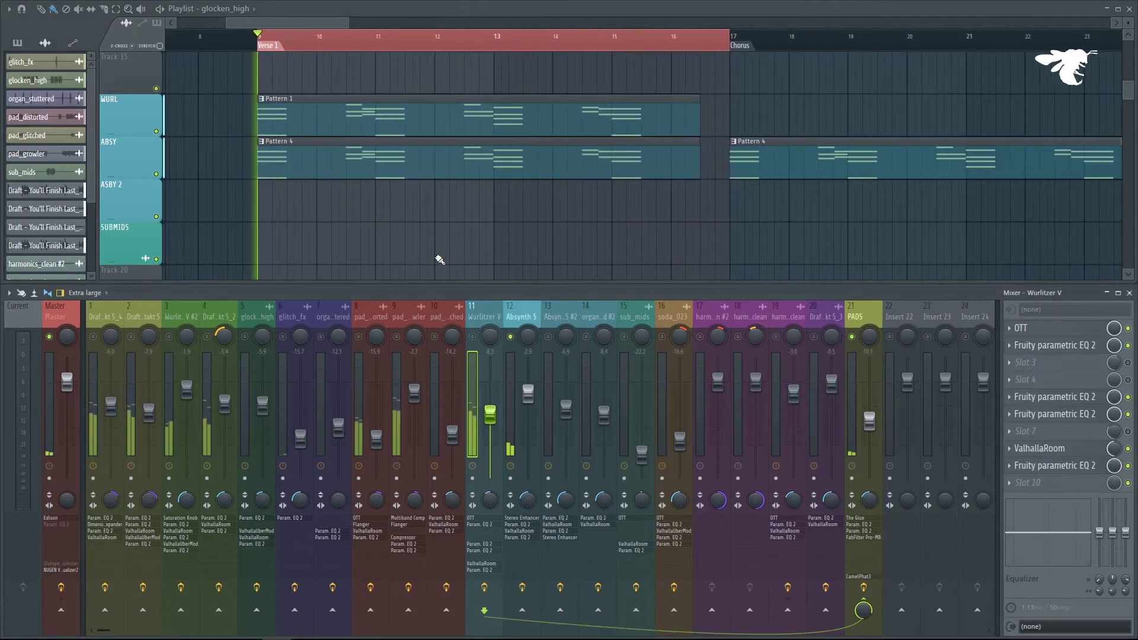
left_click(515, 320)
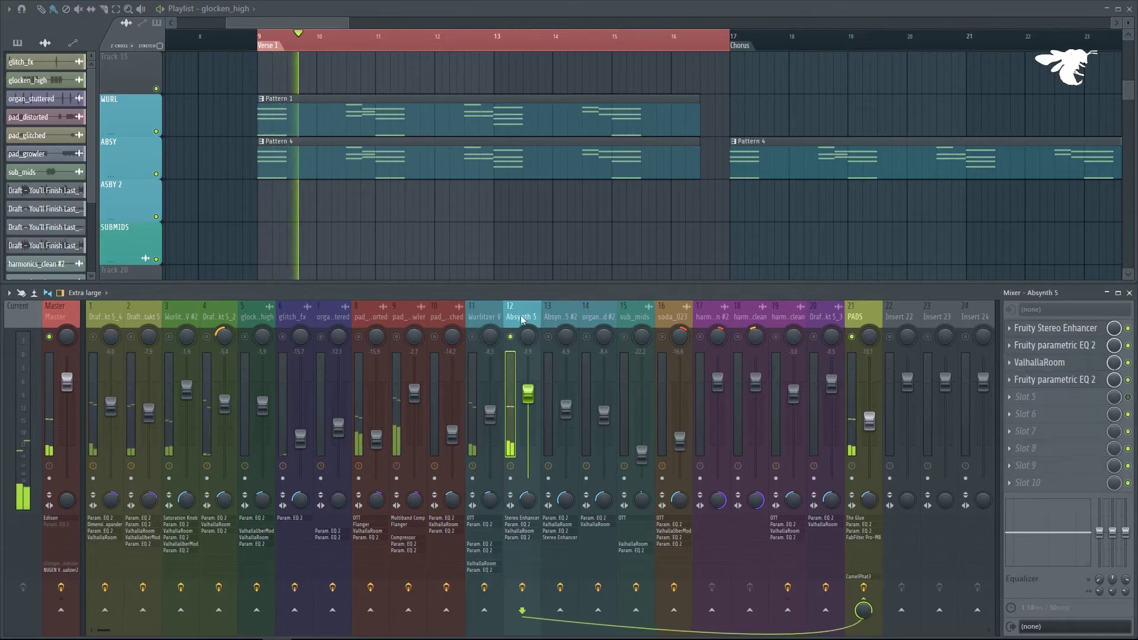
Examine Absynth 5's Fruity Stereo Enhancer and compare the sound with it bypassed and re-enabled.
left_click(1088, 329)
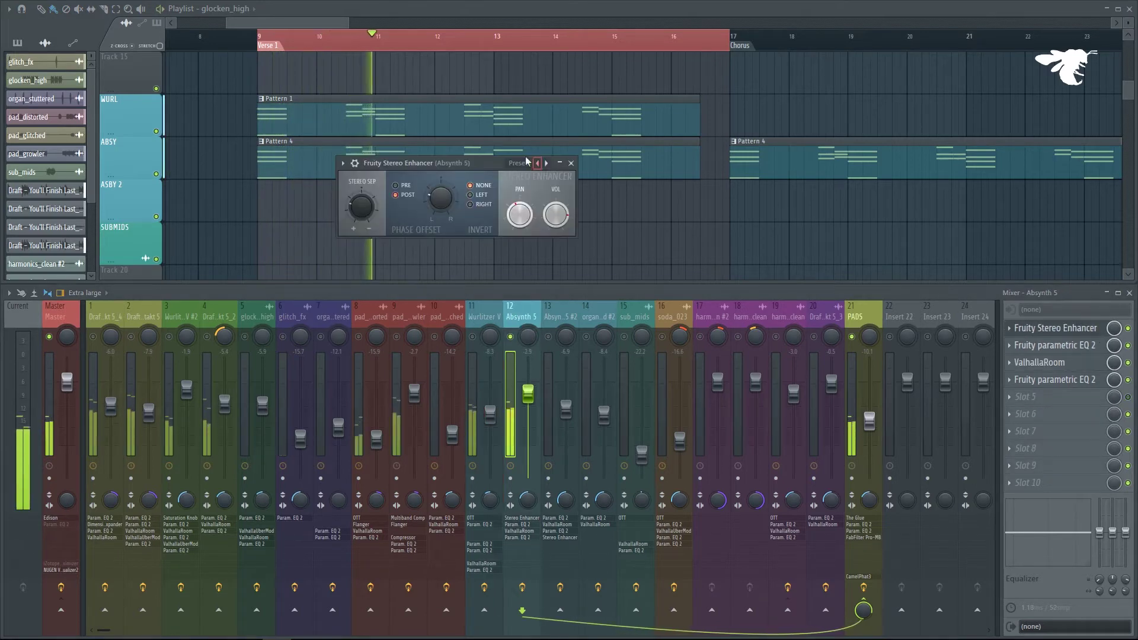
left_click(1128, 328)
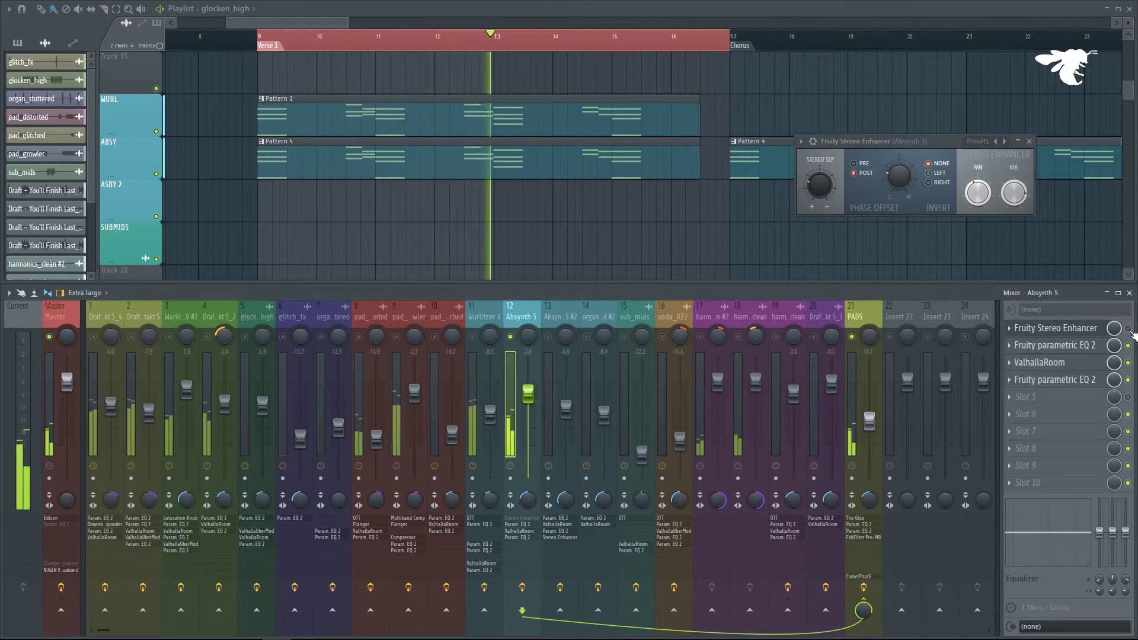
left_click(1128, 328)
Audition Absynth 5 with its EQs and ValhallaRoom bypassed and re-enabled, closing the Stereo Enhancer and stopping playback.
left_click(1128, 345)
left_click(1128, 363)
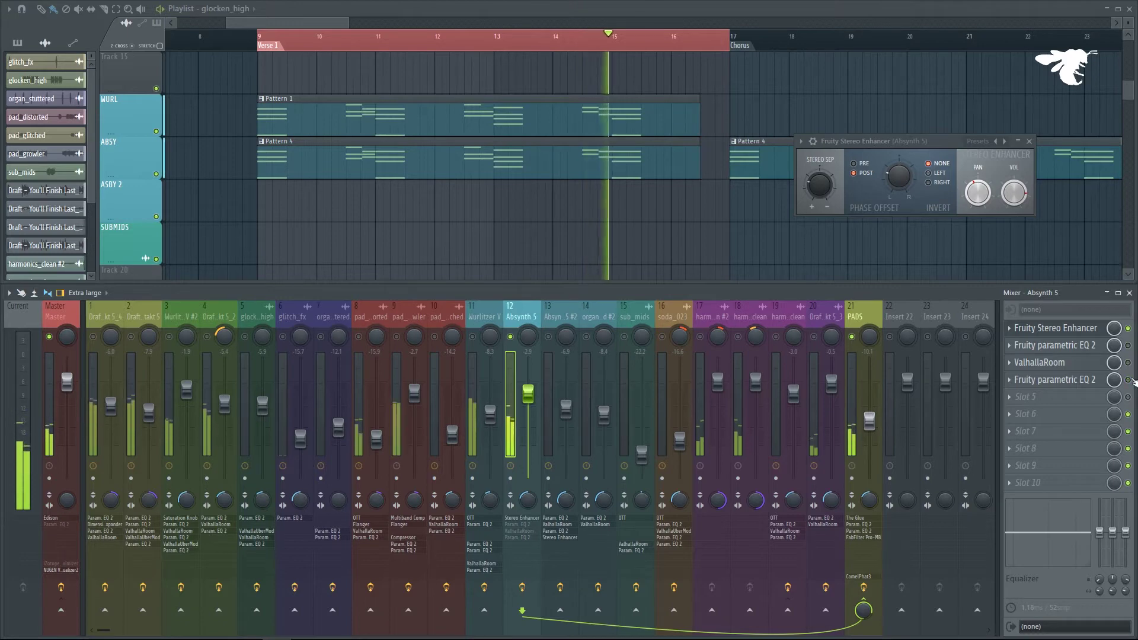
left_click(1129, 380)
left_click(1129, 363)
left_click(1129, 346)
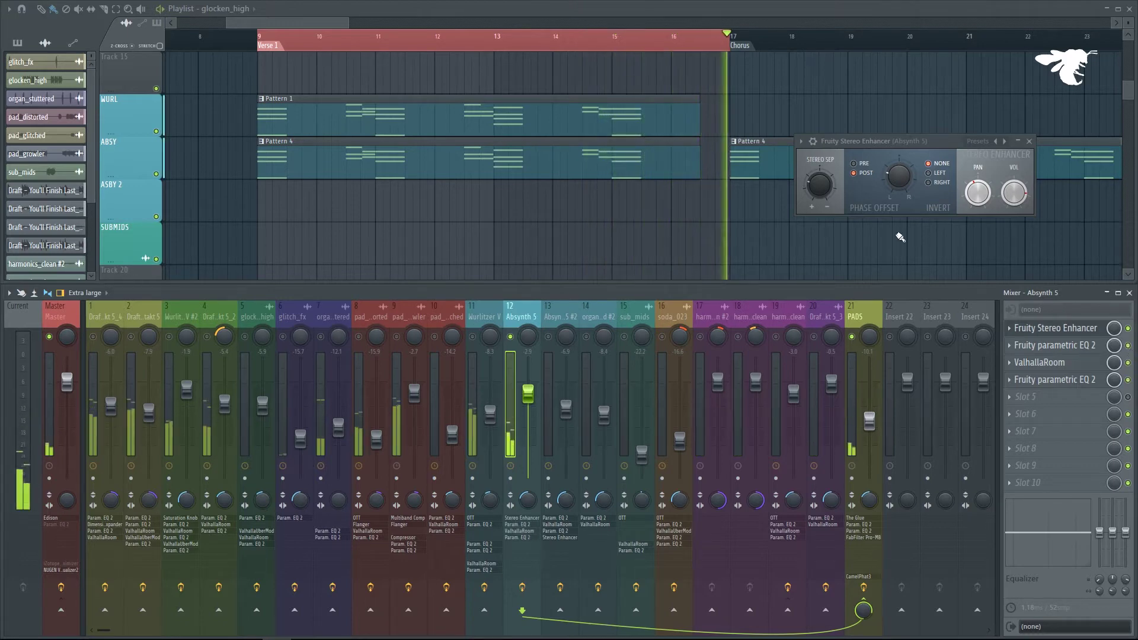
left_click(1030, 142)
key("space")
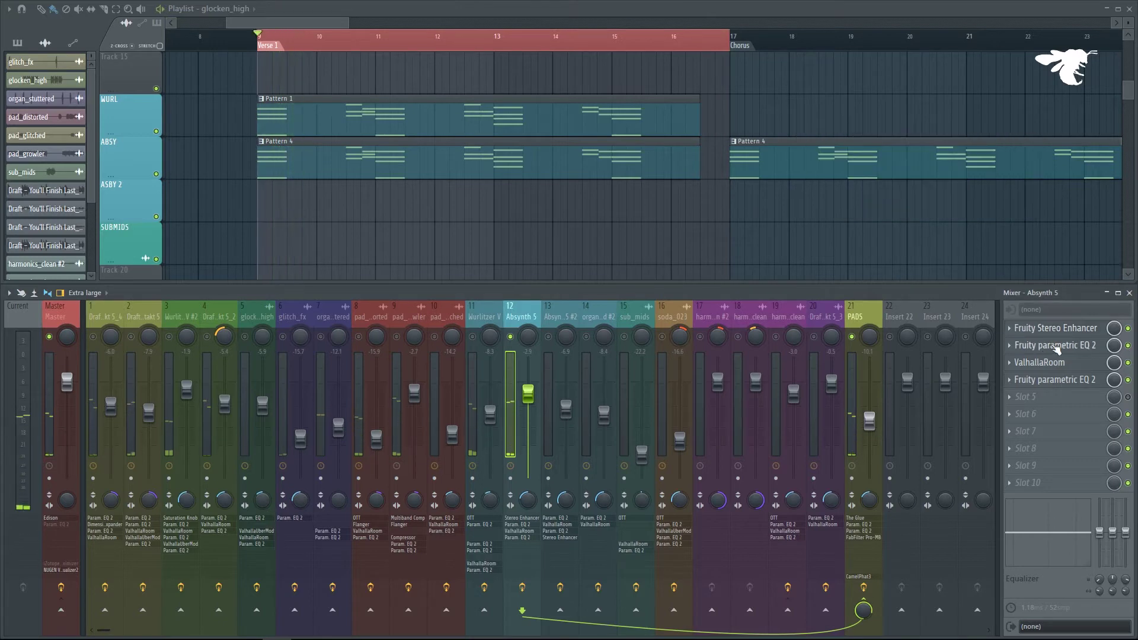
Examine both of Absynth 5's Fruity parametric EQ 2 curves and close their windows.
left_click(1052, 346)
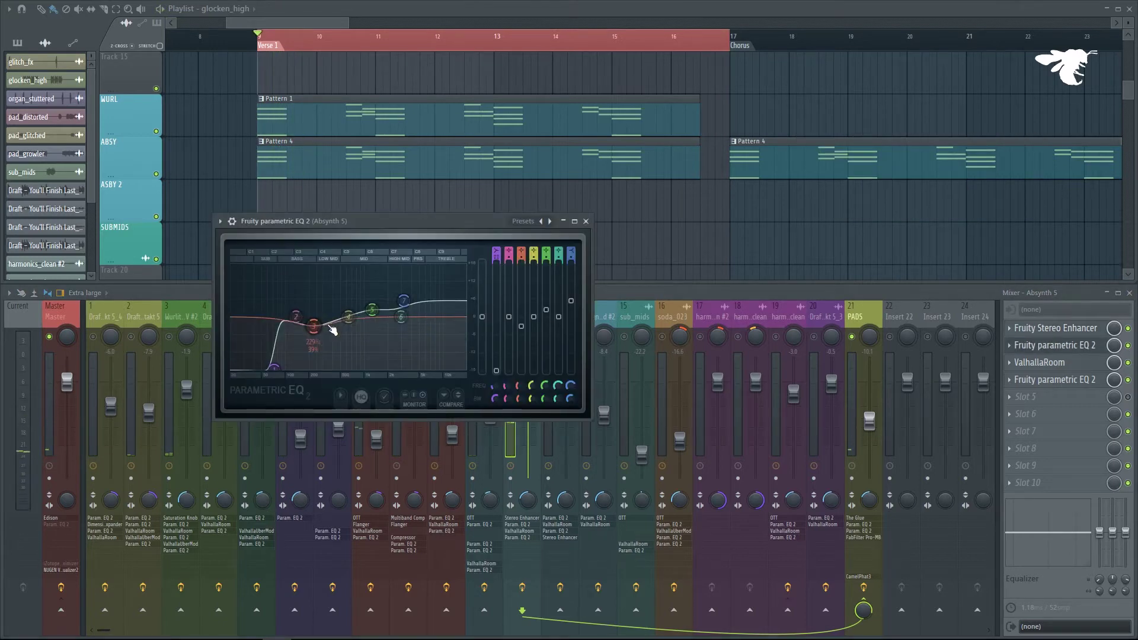
left_click(1050, 381)
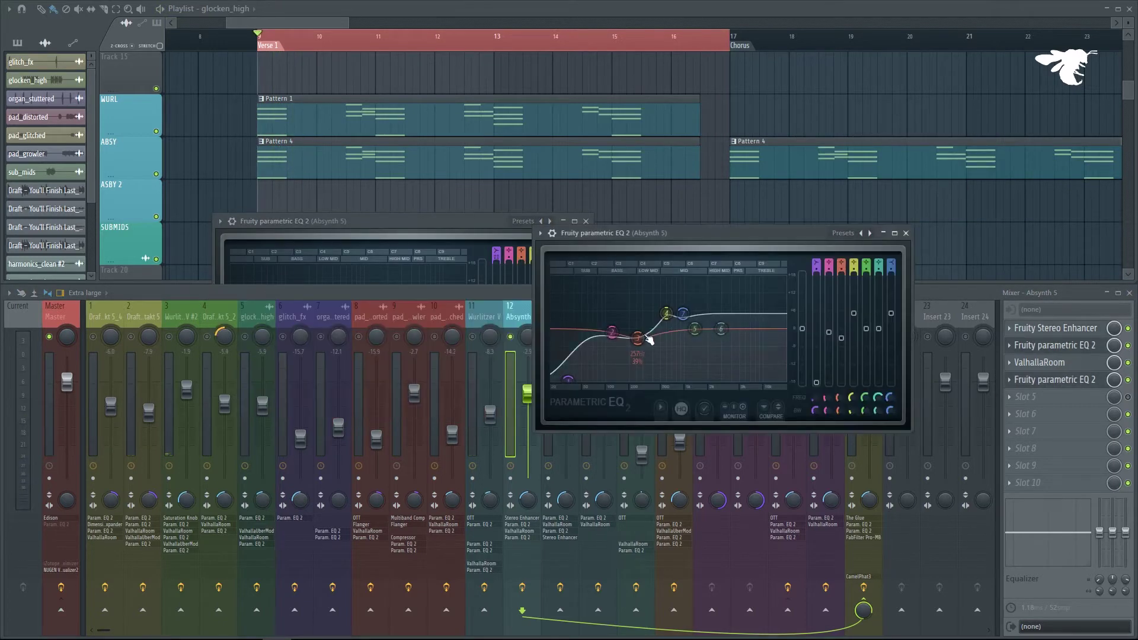
left_click(905, 233)
left_click(586, 221)
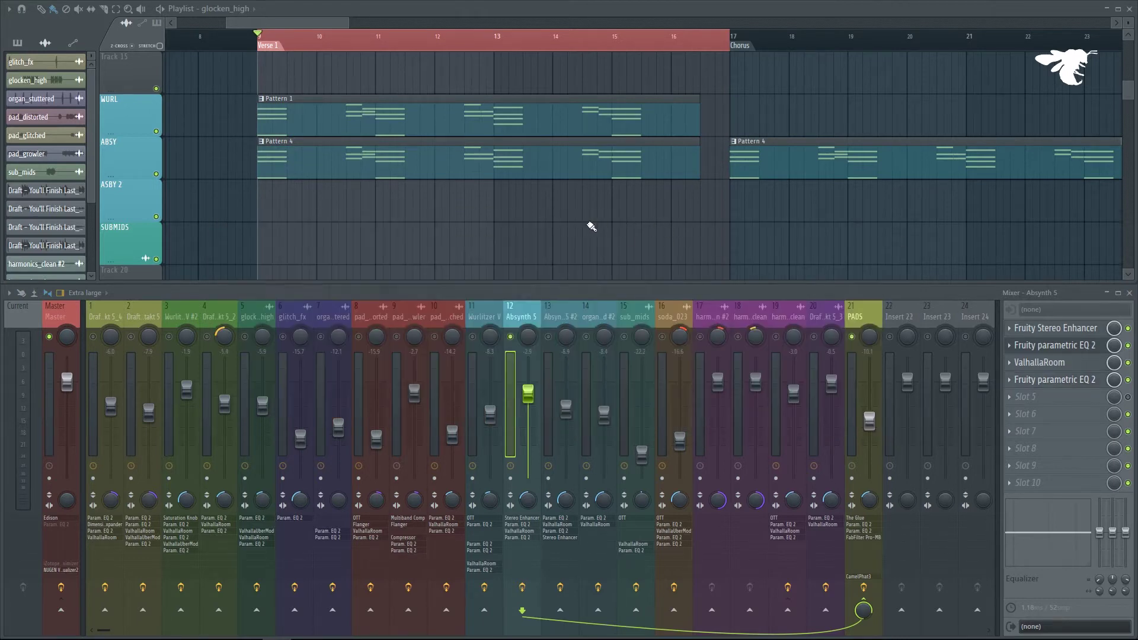
Solo Wurlitzer V together with Absynth 5, play Verse 1 and lower Absynth 5's level slightly.
left_click(485, 338, "ctrl")
key("space")
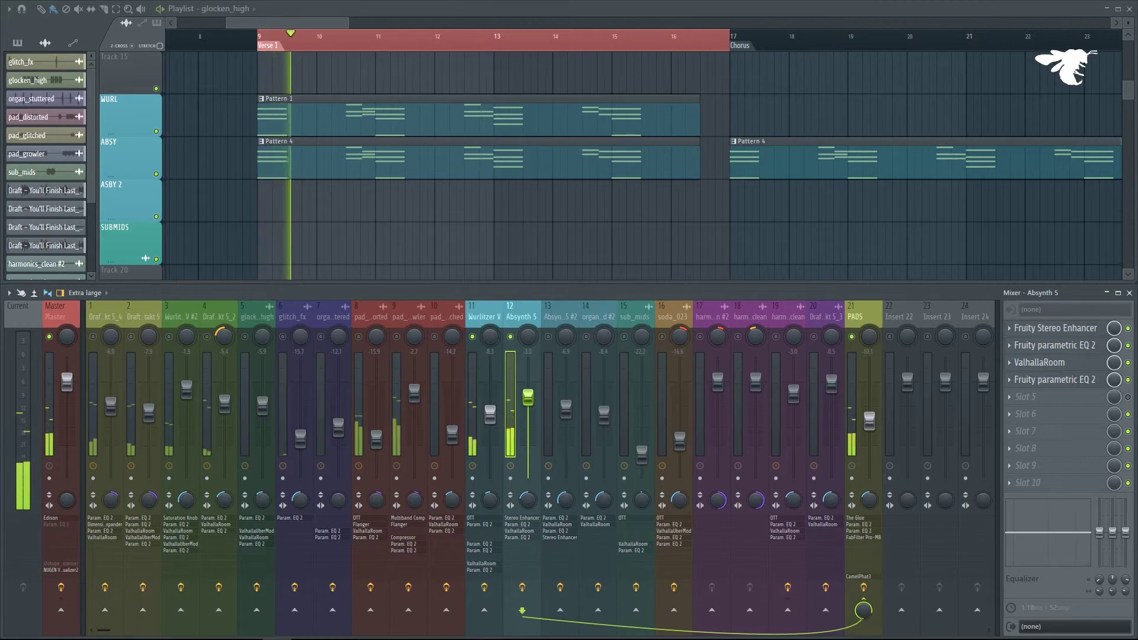
left_click_drag(528, 397, 530, 404)
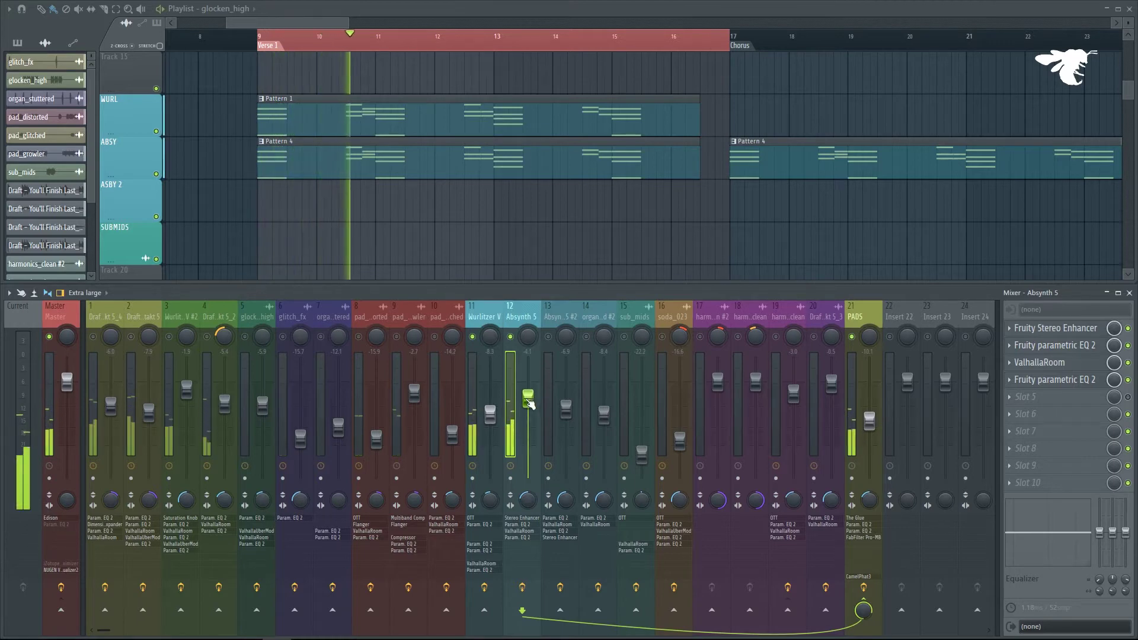
Unsolo the tracks, raise the levels of Absynth 5 and Wurlitzer V within the full mix and stop playback.
right_click(511, 338)
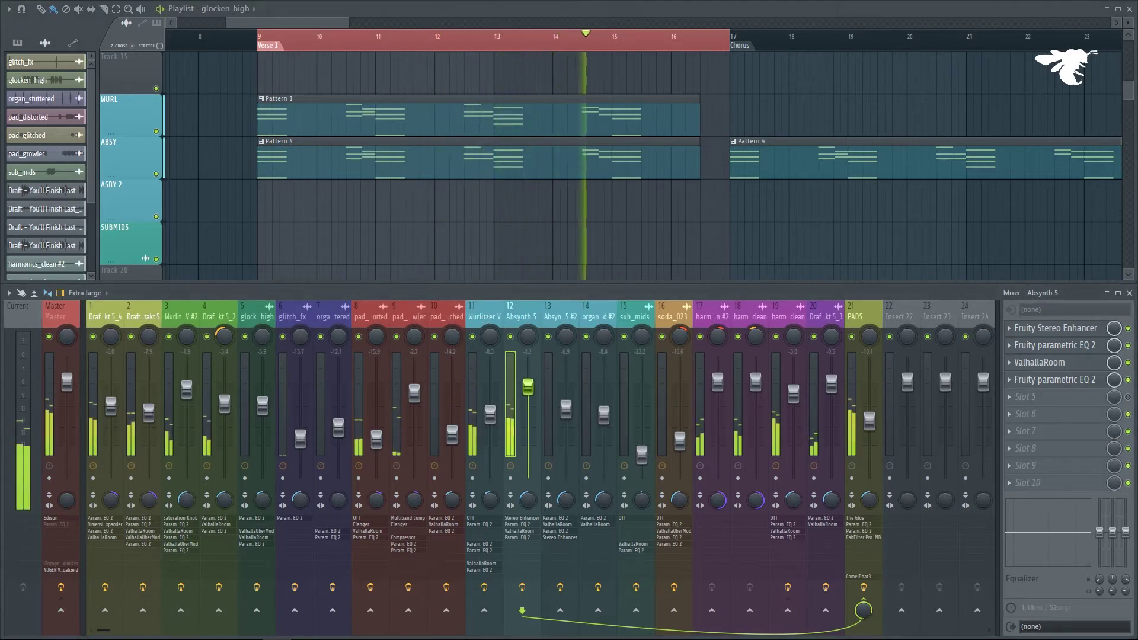
left_click(484, 317)
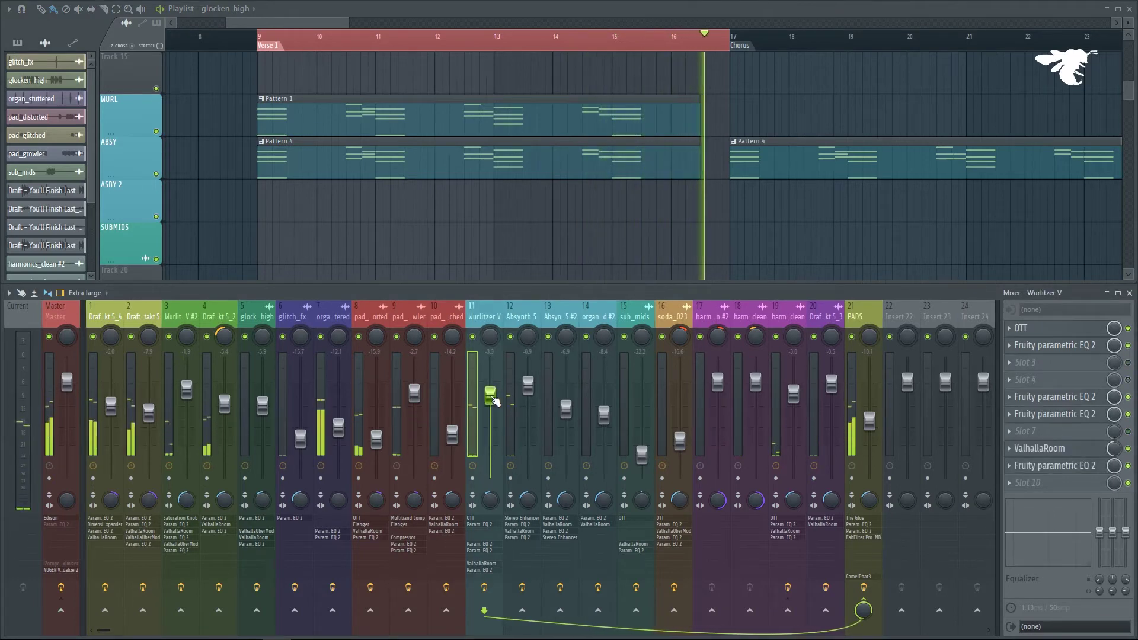
key("space")
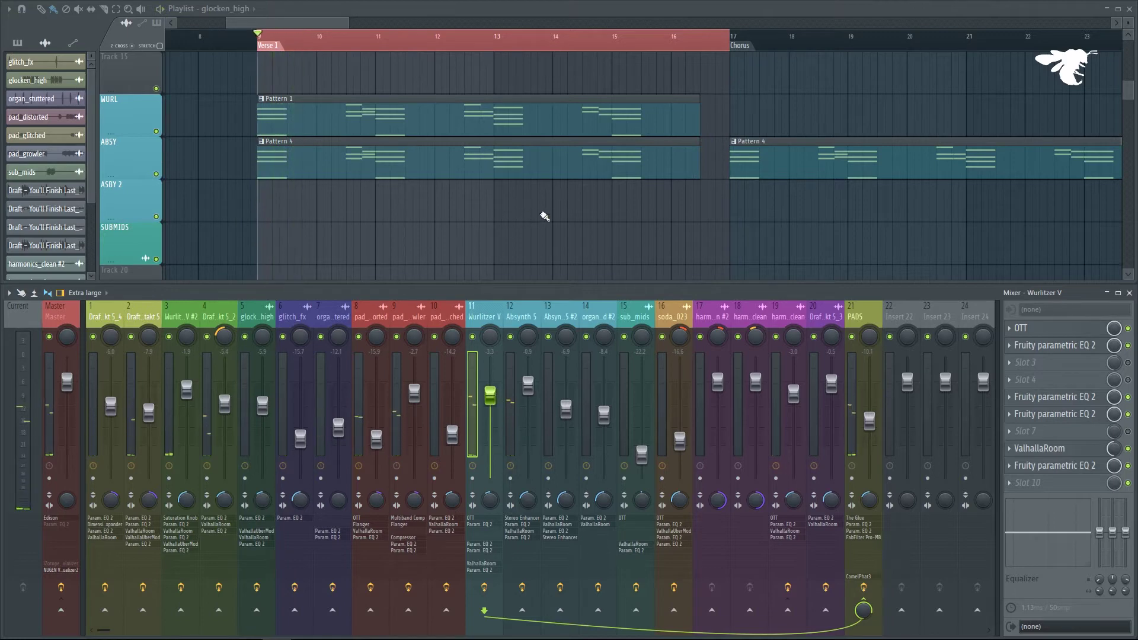
Select bars 57 to 73 over the first two ASBY 2 clips, leaving the clips themselves deselected.
scroll(545, 216, "down", 5)
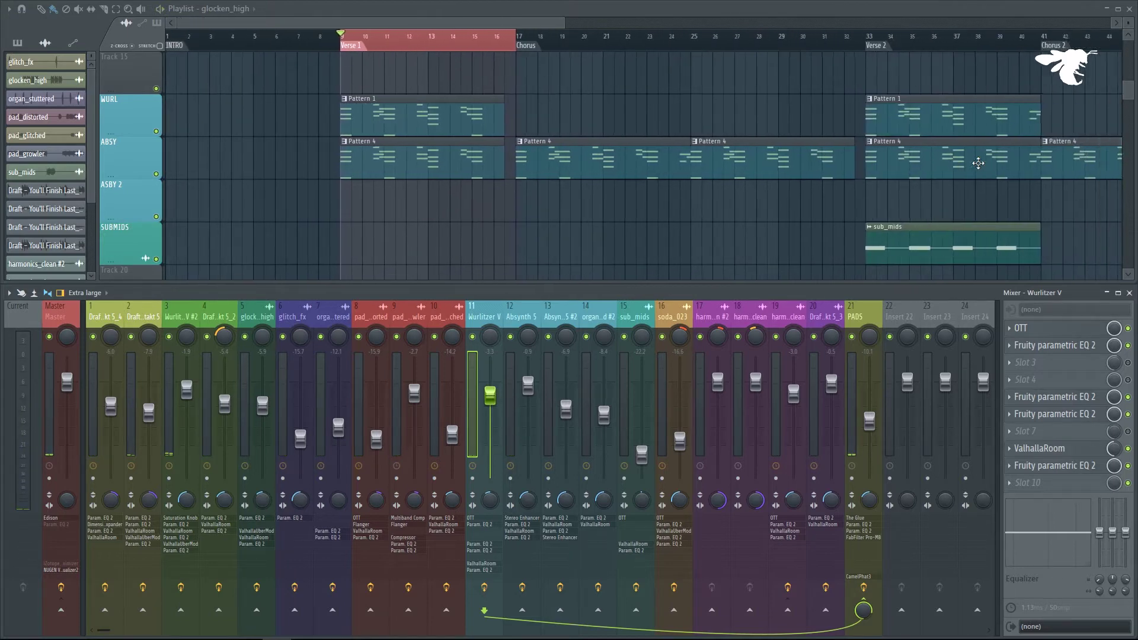
scroll(978, 164, "down", 6)
scroll(1061, 188, "up", 4)
left_click_drag(417, 41, 877, 57)
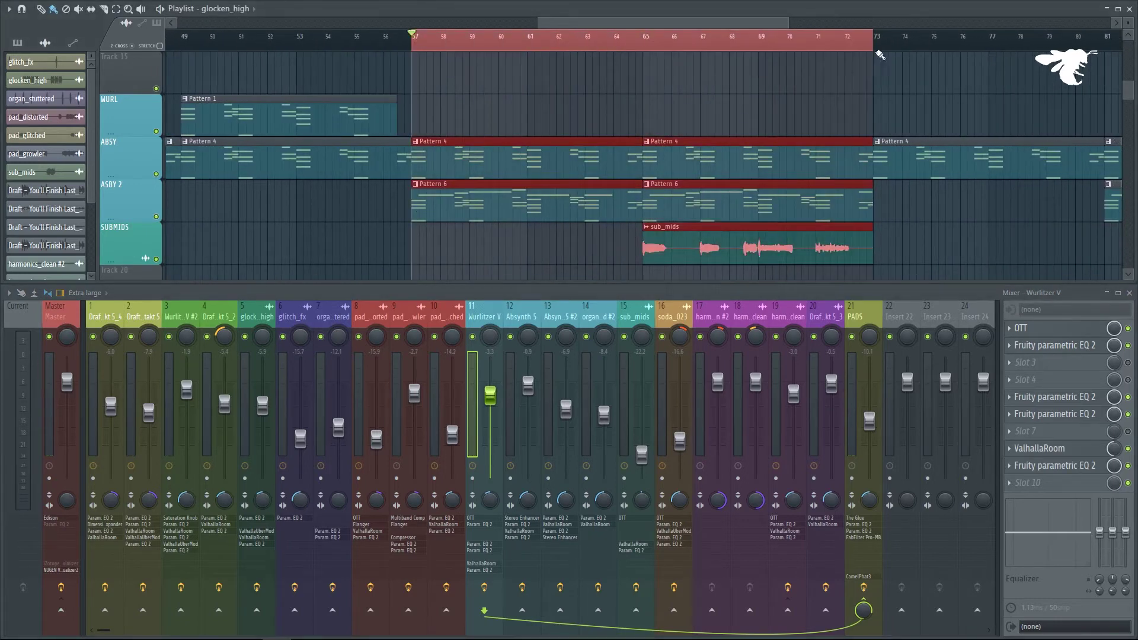
left_click(345, 216, "ctrl")
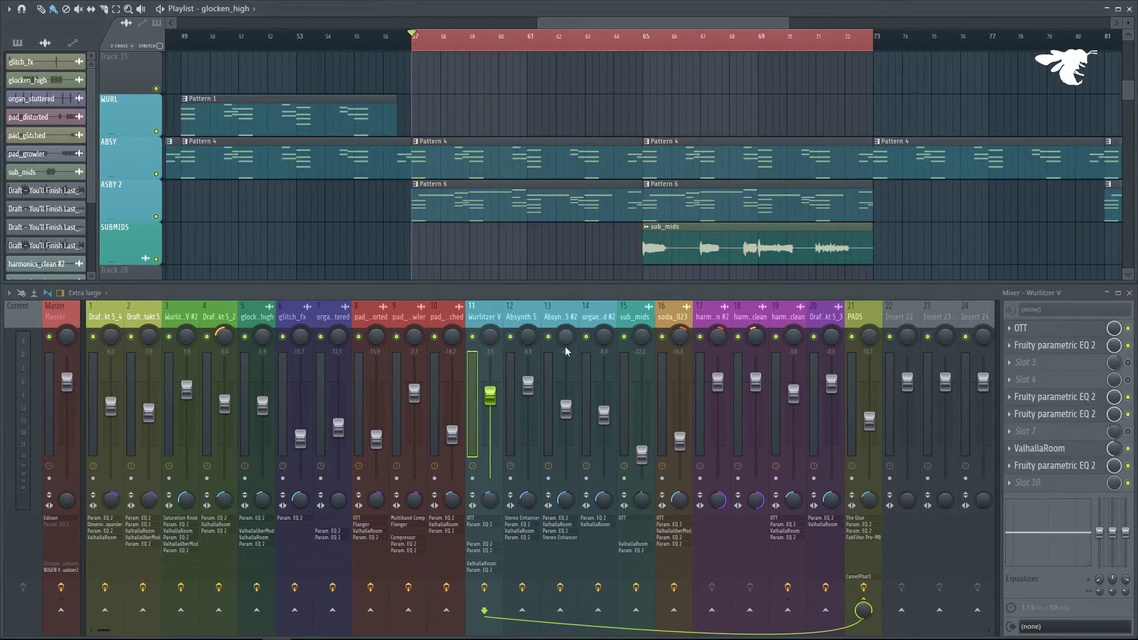
Solo the Absynth 5 #2 mixer track, lower its level slightly, and play it together with Absynth 5.
right_click(550, 338)
left_click_drag(569, 417, 569, 415)
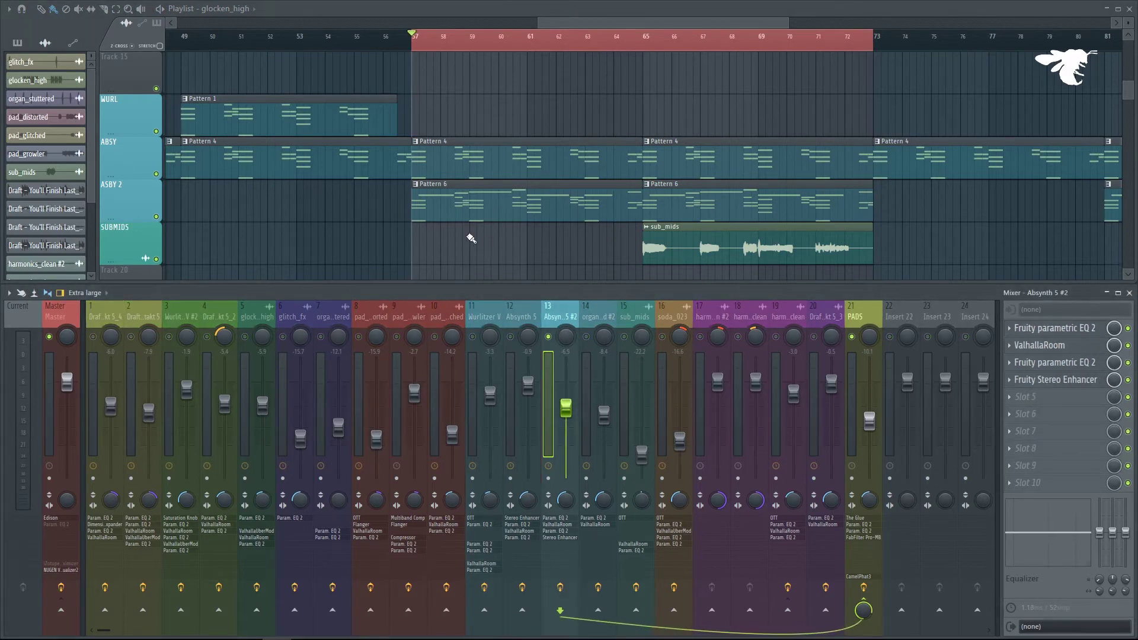
key("space")
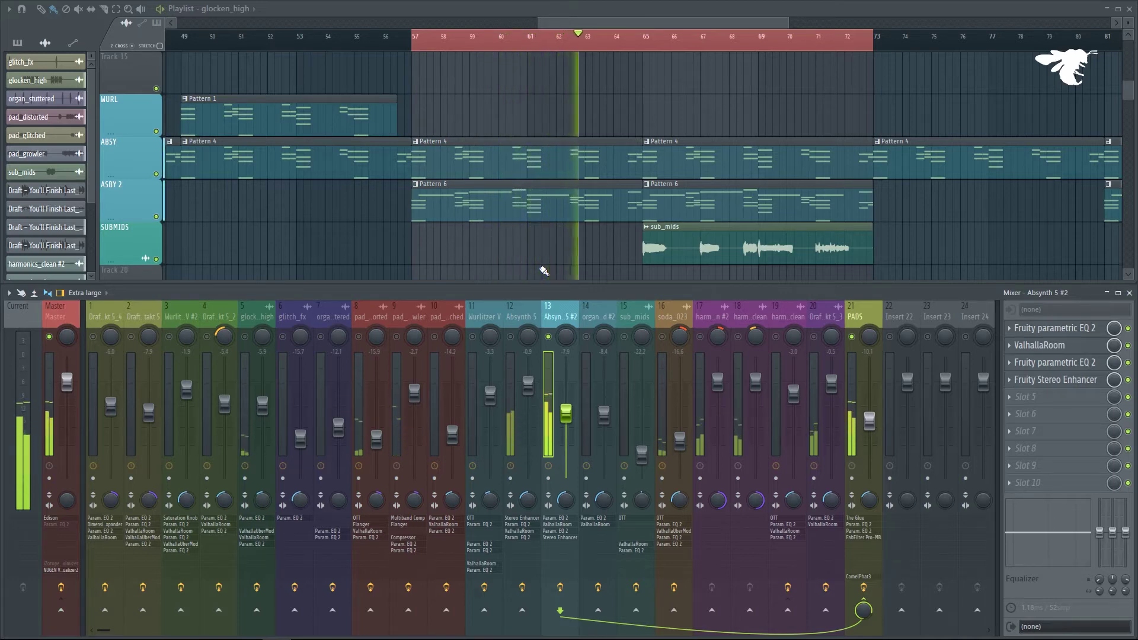
left_click(519, 310, "ctrl")
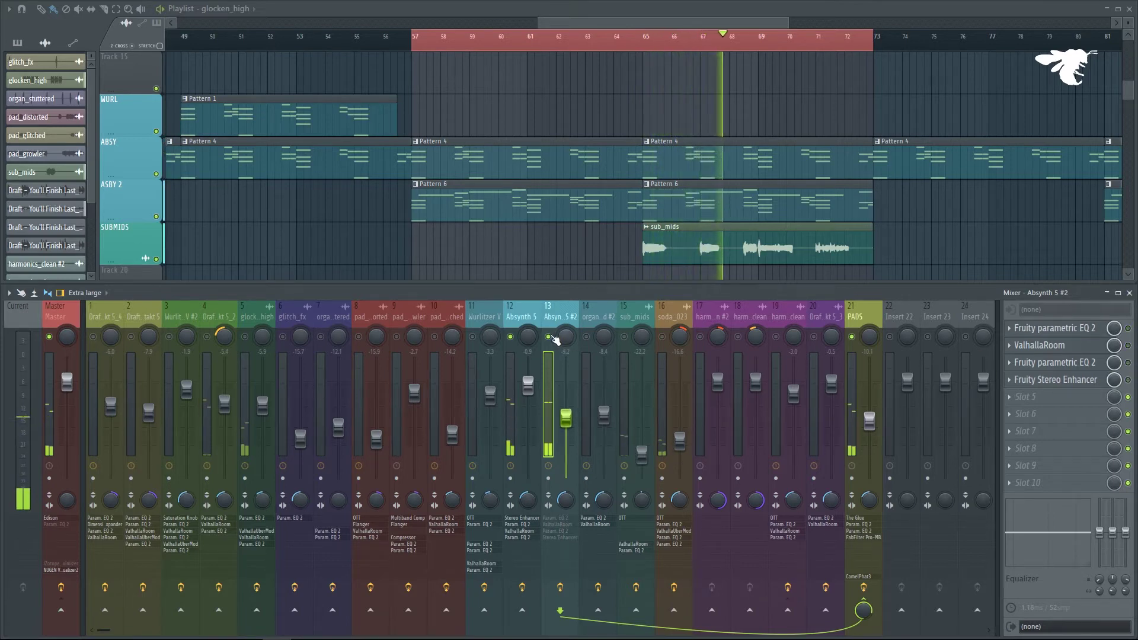
left_click(575, 432)
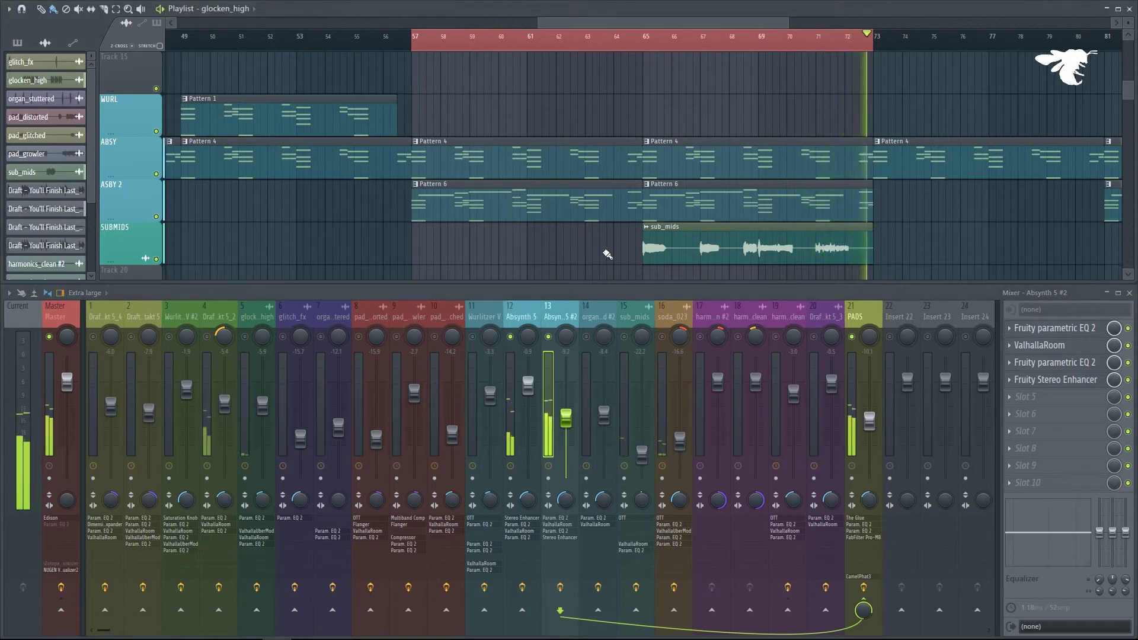
Loop bars 65 to 73 around the sub_mids clip and raise the sub_mids level during playback.
scroll(528, 240, "down", 5)
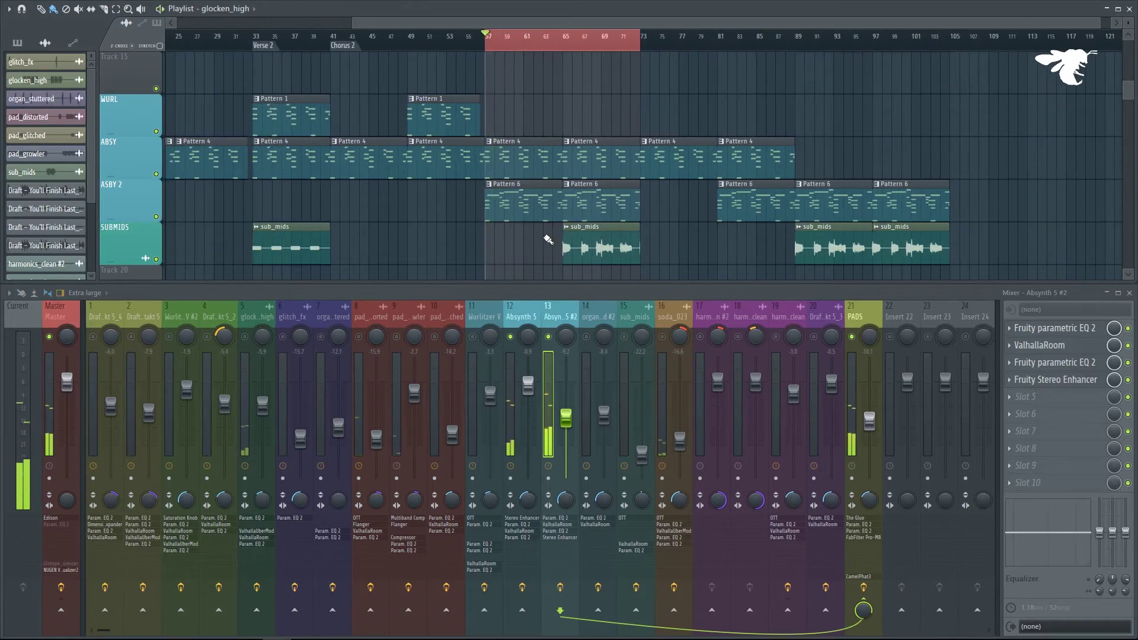
scroll(548, 241, "up", 5)
scroll(702, 246, "up", 1)
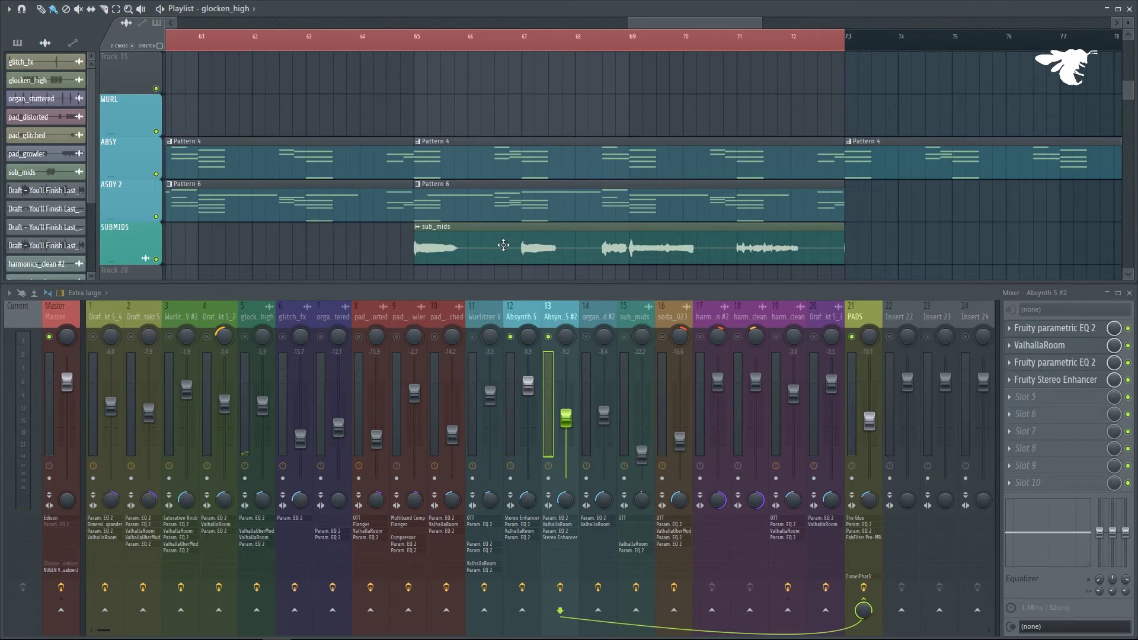
scroll(378, 249, "down", 1)
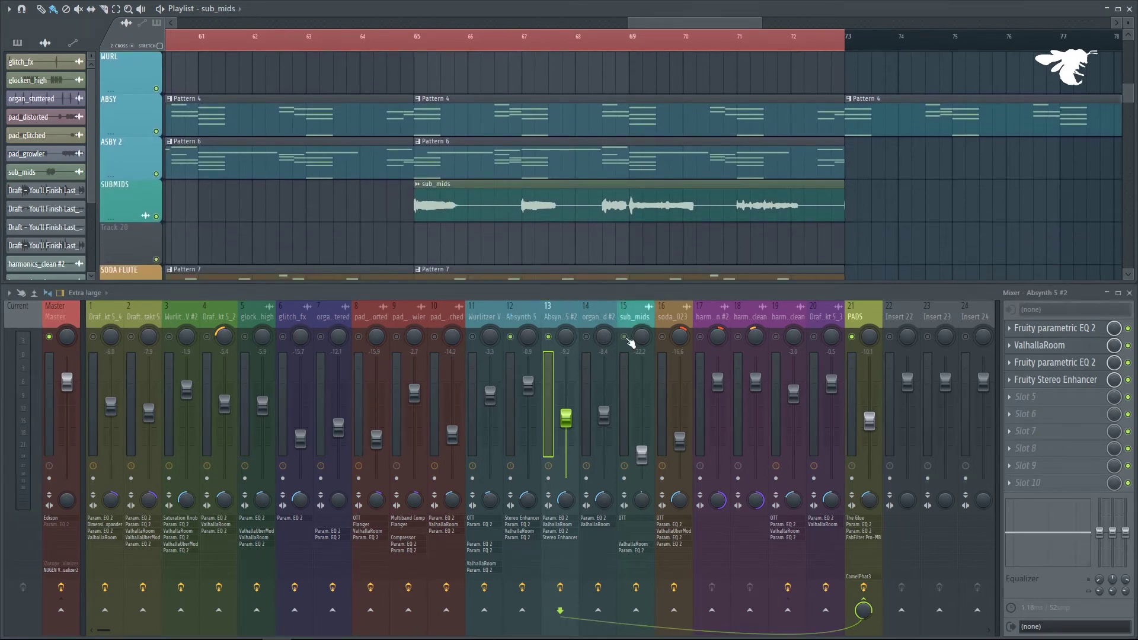
left_click_drag(431, 47, 844, 45)
key("space")
left_click_drag(642, 455, 643, 437)
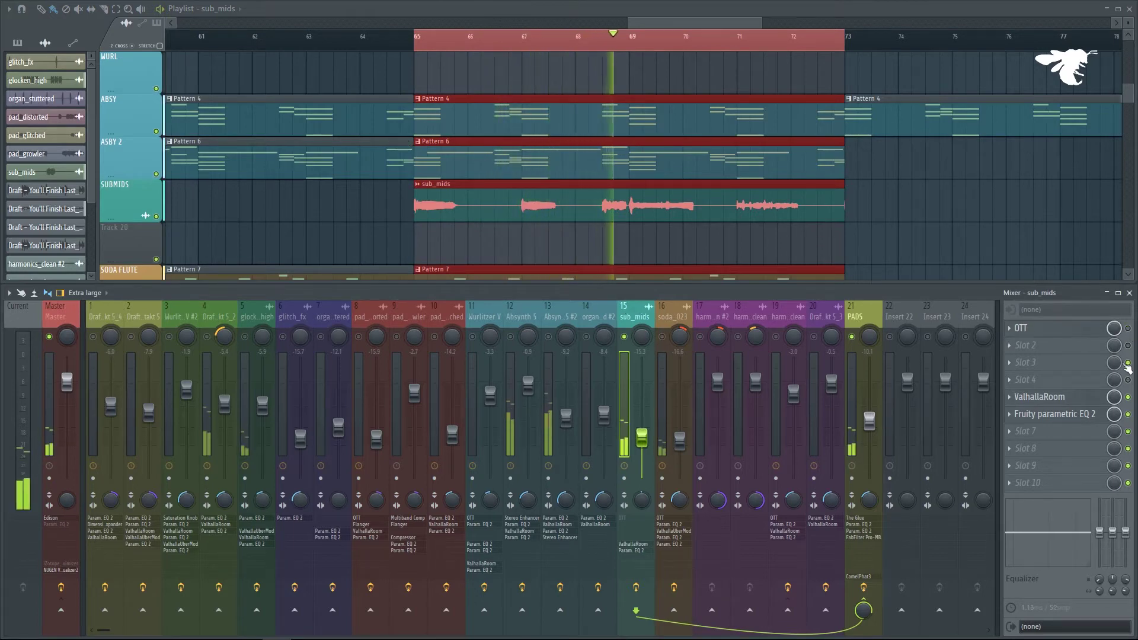
left_click_drag(644, 435, 646, 403)
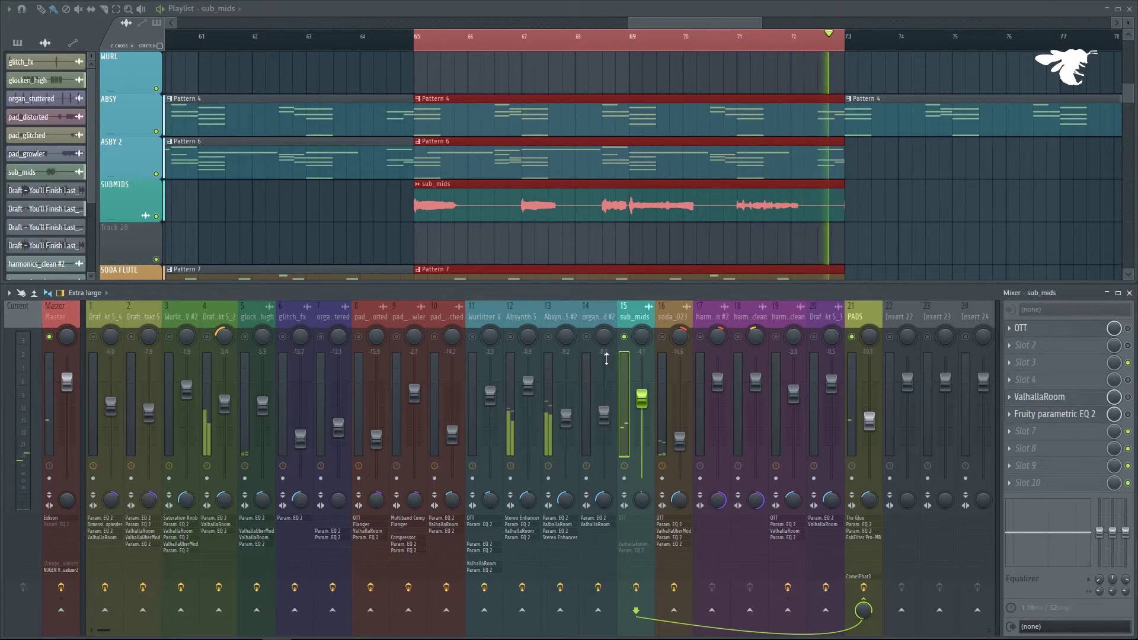
Lower the sub_mids level slightly against both Absynth 5 tracks, then mute those two tracks again.
left_click(550, 337)
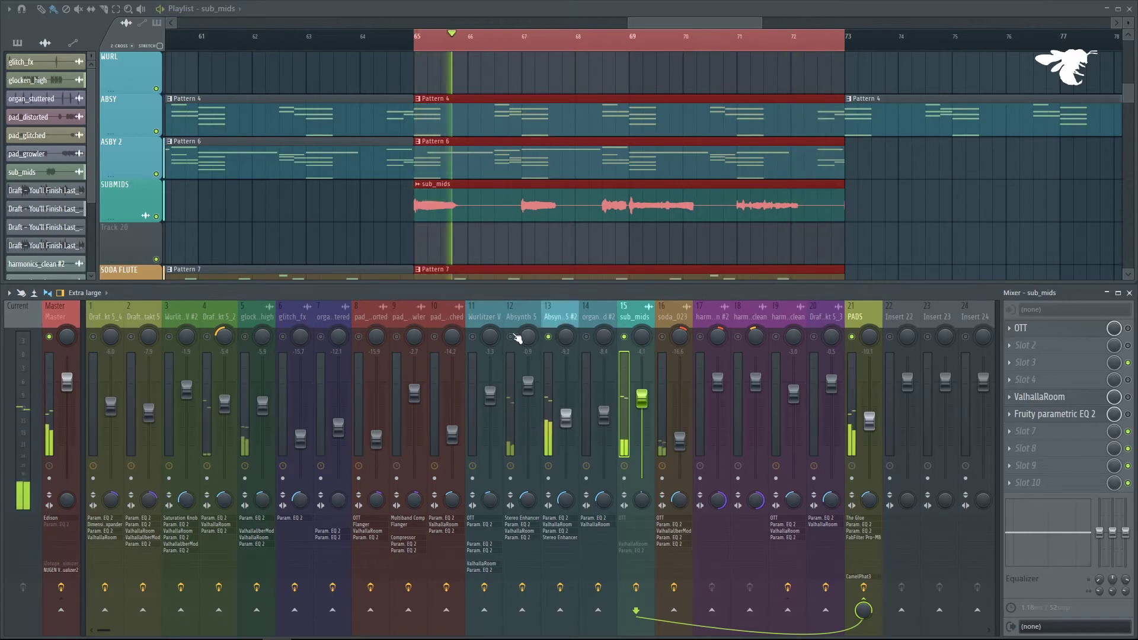
left_click(510, 337)
left_click_drag(642, 399, 642, 408)
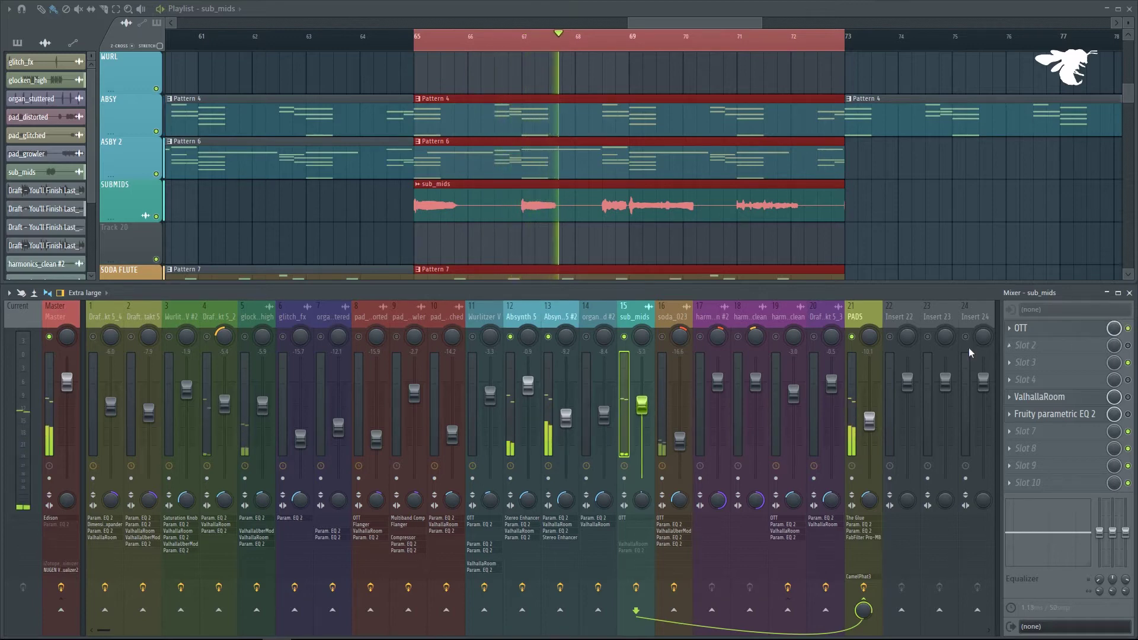
left_click(548, 337)
left_click(510, 337)
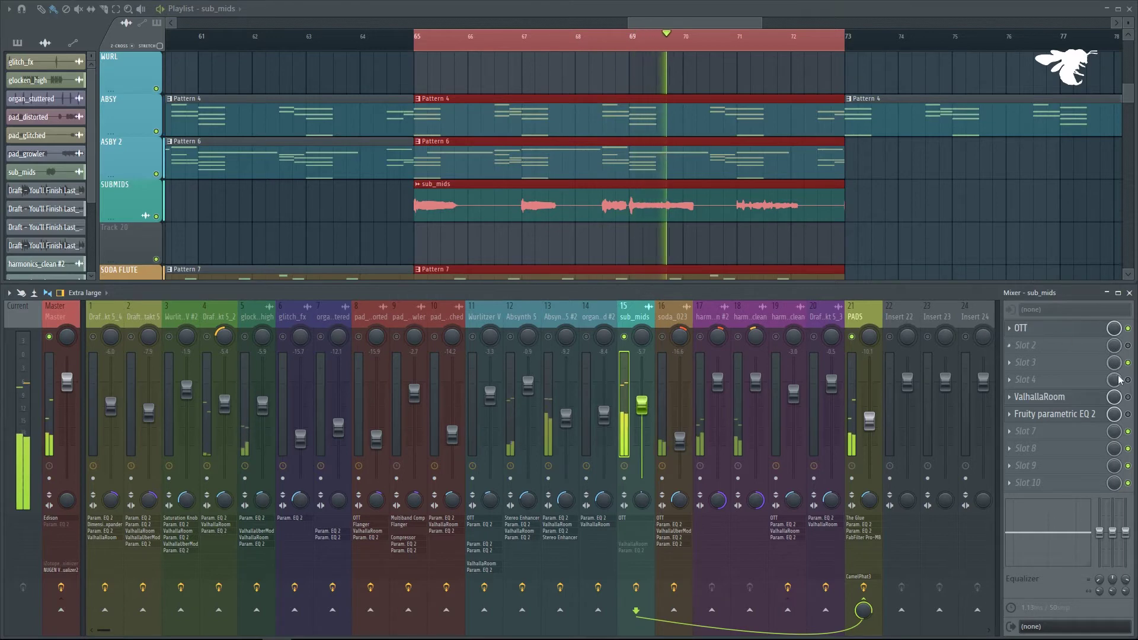
Examine the EQ curve of Fruity parametric EQ 2 on the sub_mids track.
left_click(1088, 414)
left_click_drag(581, 151, 796, 146)
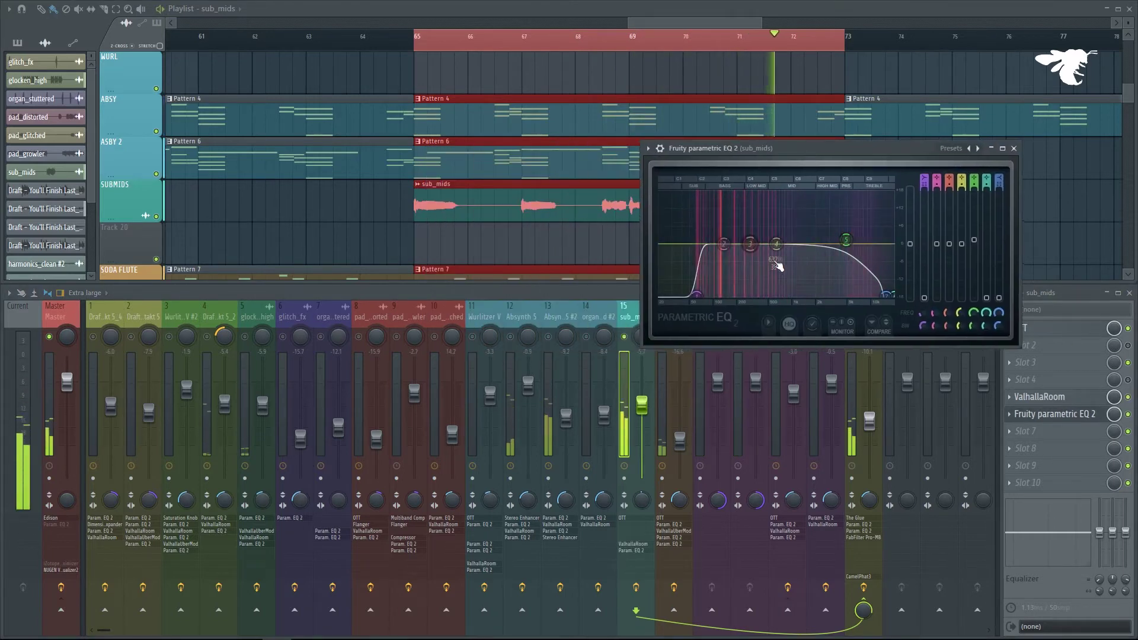
left_click(1014, 148)
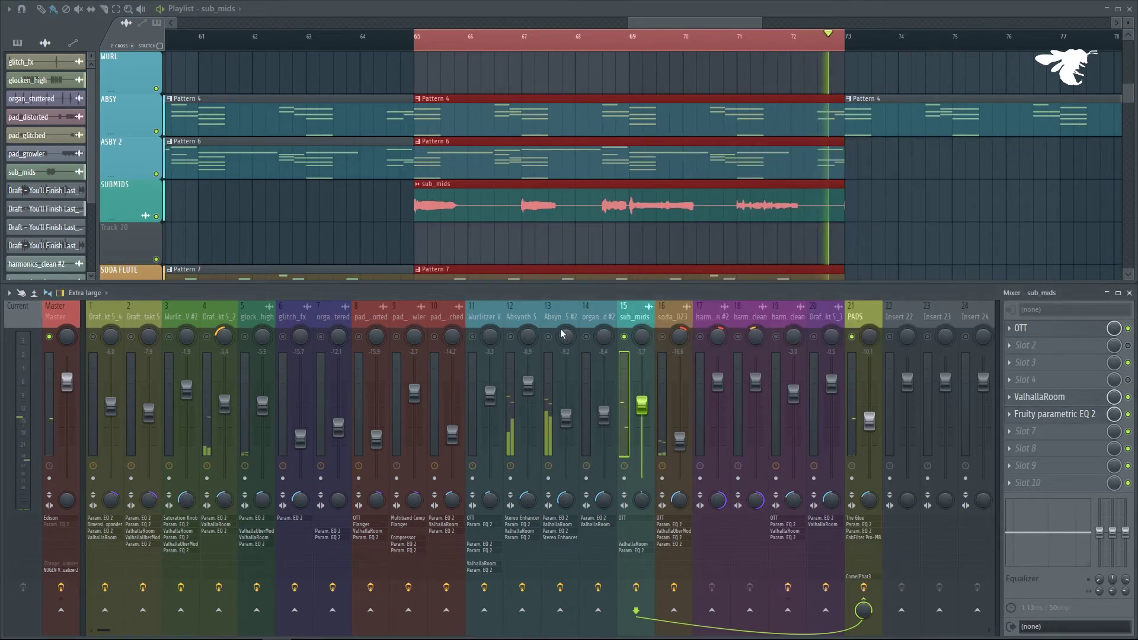
Unmute all mixer tracks and clear the playlist clip selection.
right_click(586, 337)
right_click(586, 337)
left_click(930, 186, "ctrl")
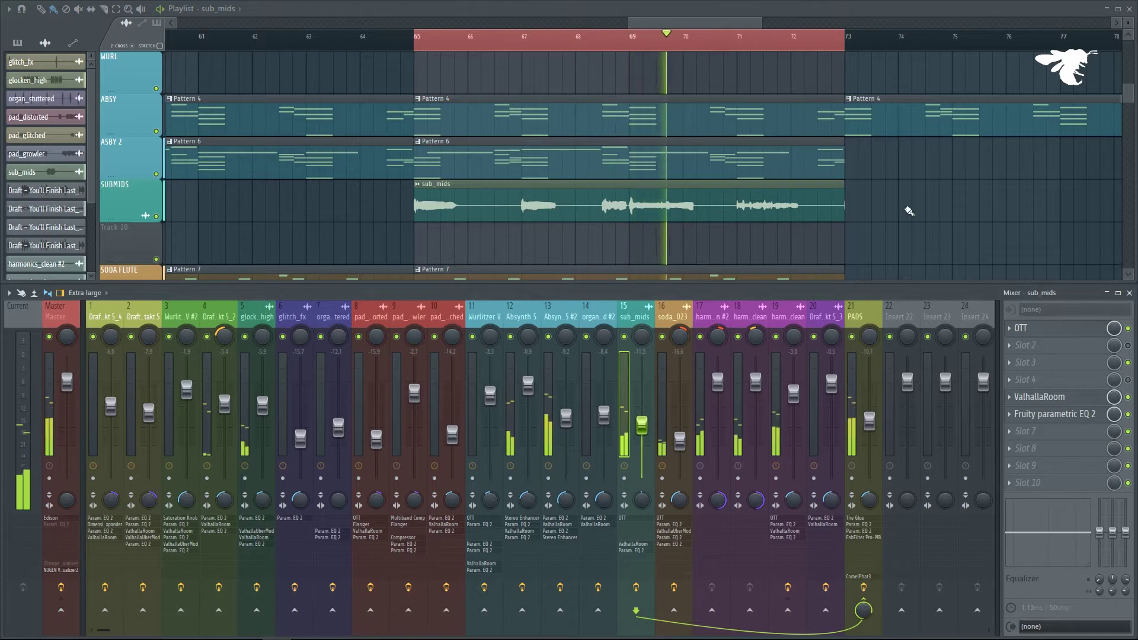
Play the arrangement from bar 33 at Verse 2 to hear the sub_mids clip in the full mix.
scroll(907, 208, "down", 5)
scroll(857, 207, "down", 1)
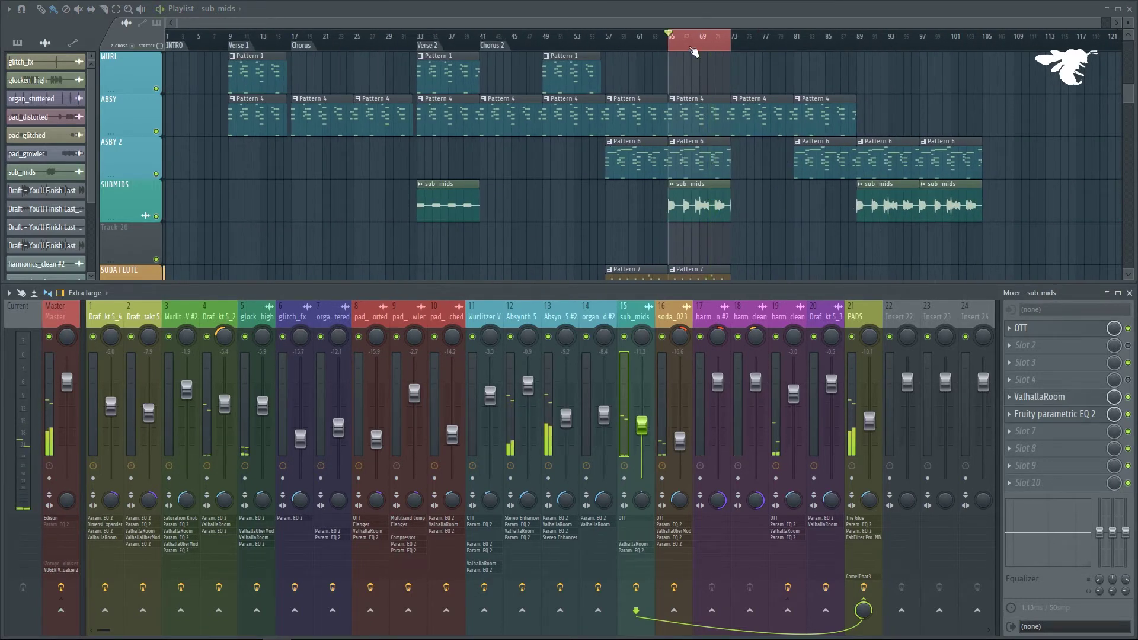
scroll(483, 140, "up", 3)
left_click(367, 40)
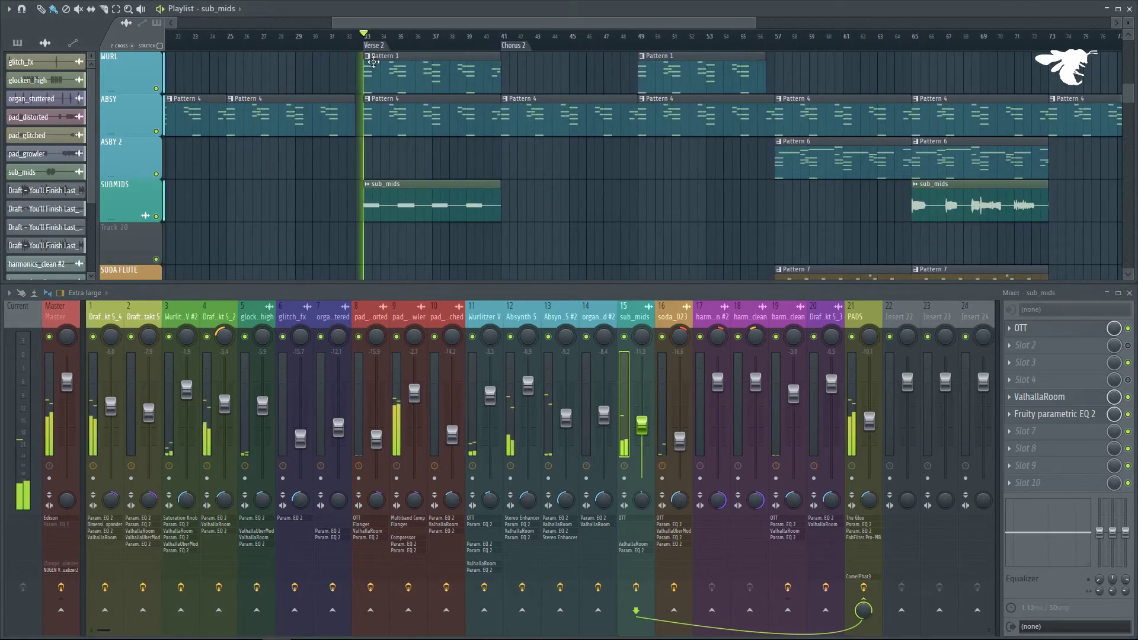
scroll(373, 178, "up", 2)
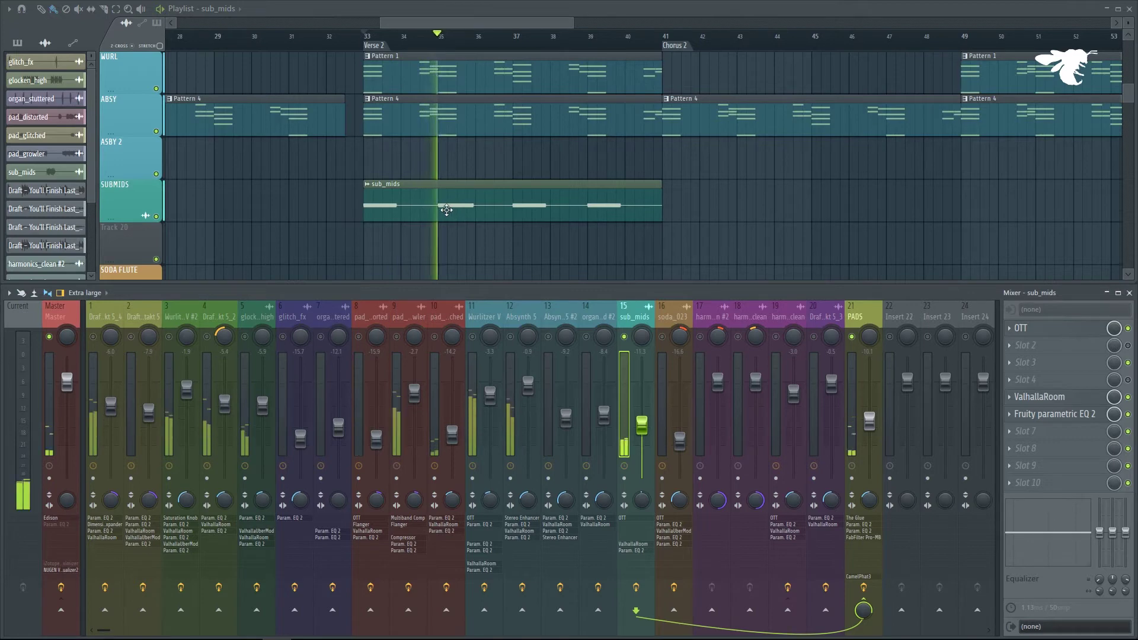
key("space")
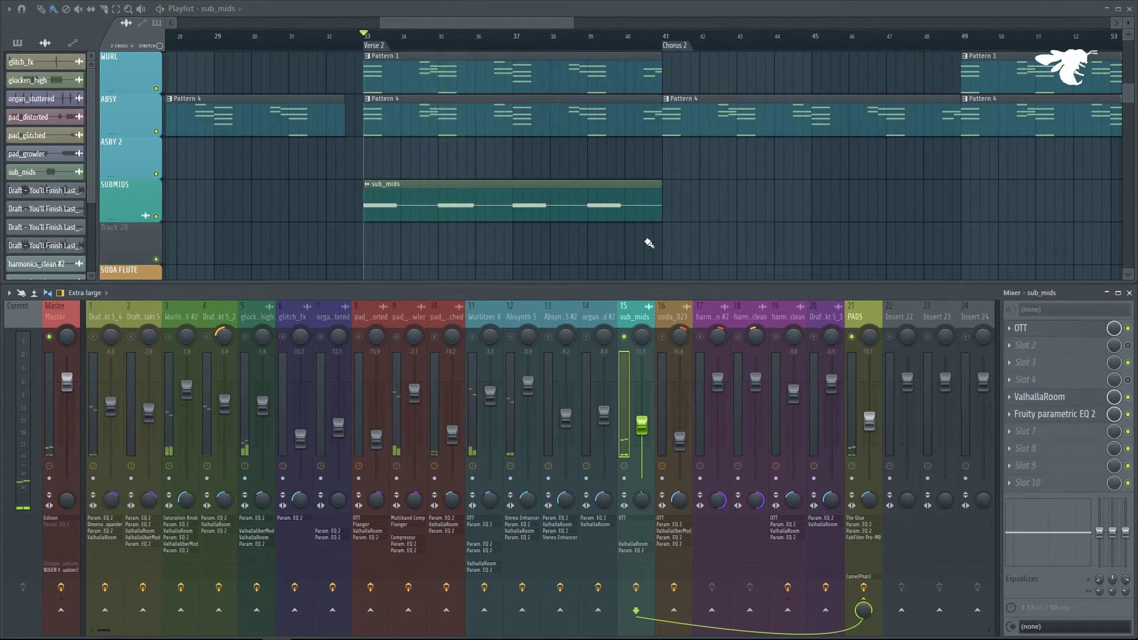
Select bars 57 to 73 in the playlist, spanning the two Soda Flute pattern clips.
scroll(706, 204, "down", 5)
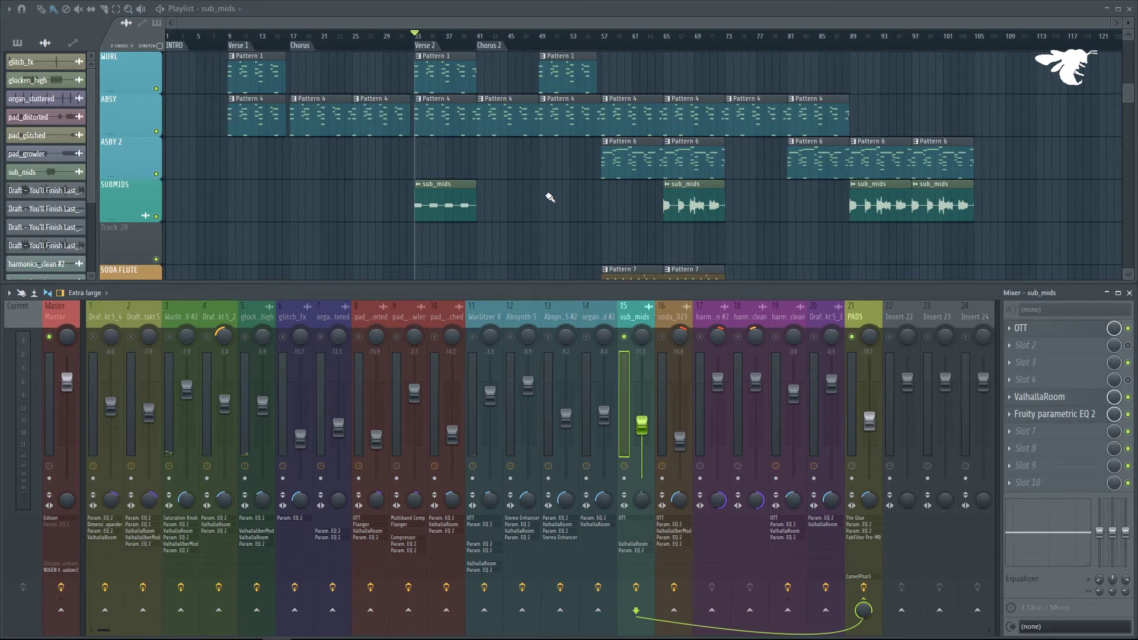
scroll(551, 198, "down", 3)
scroll(757, 163, "up", 3)
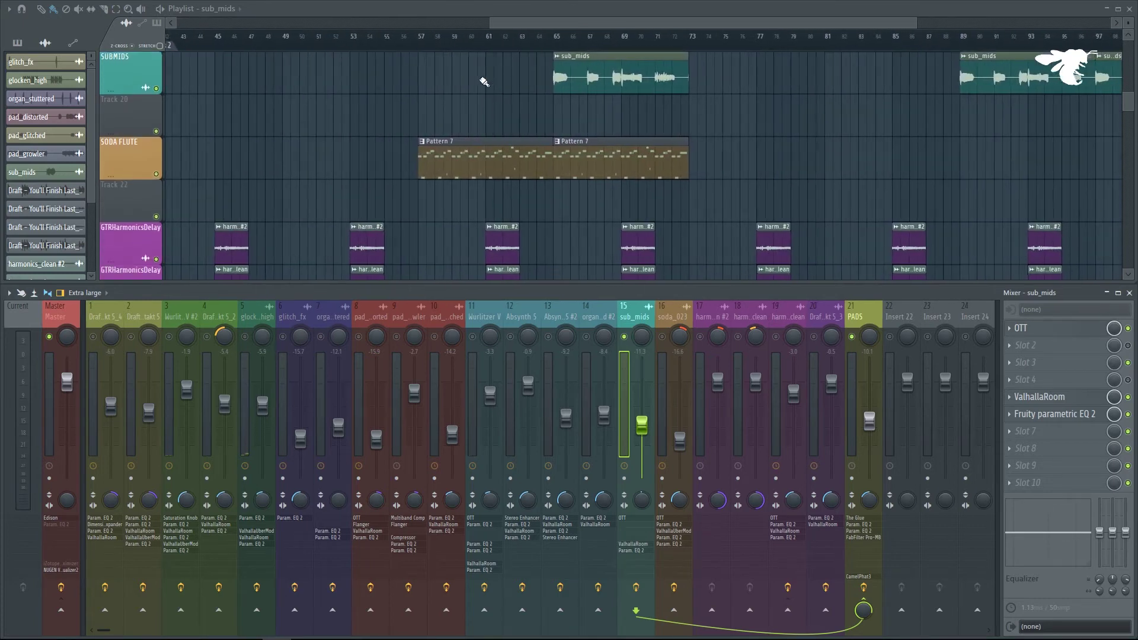
left_click_drag(425, 43, 691, 43)
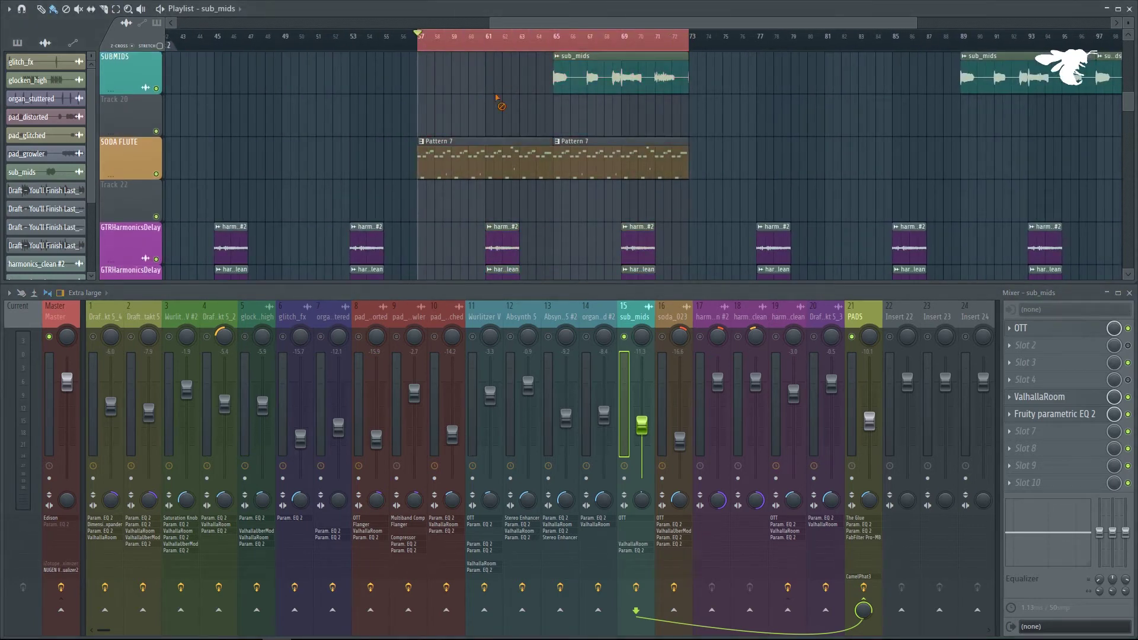
scroll(472, 117, "up", 4)
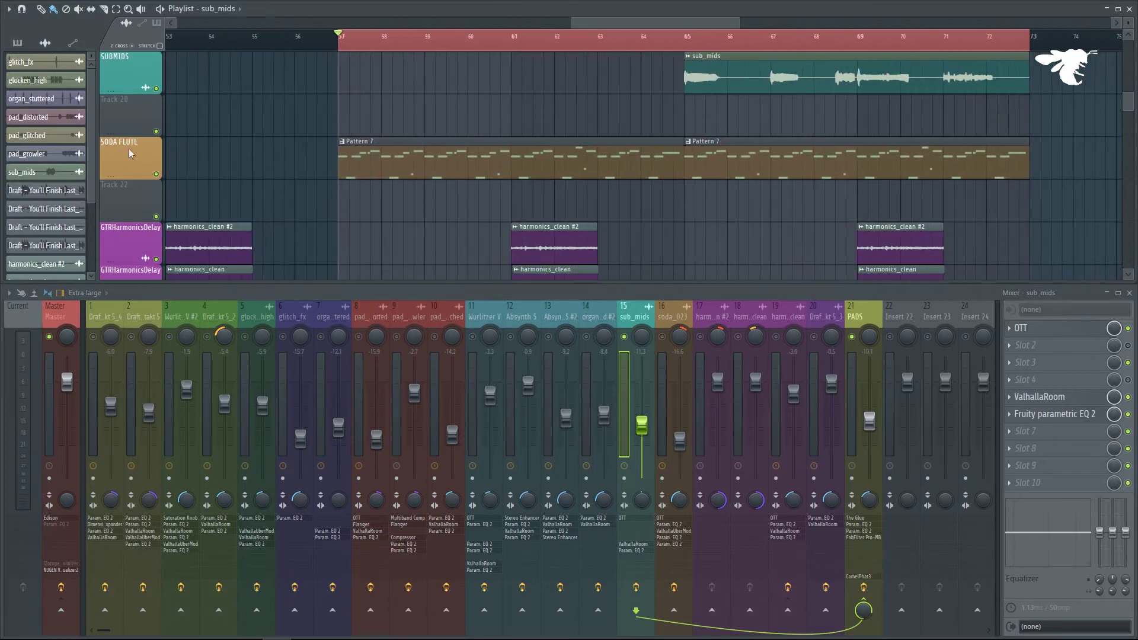
Solo the soda_023 mixer track, raise its level, and play the selected bars.
left_click(671, 343)
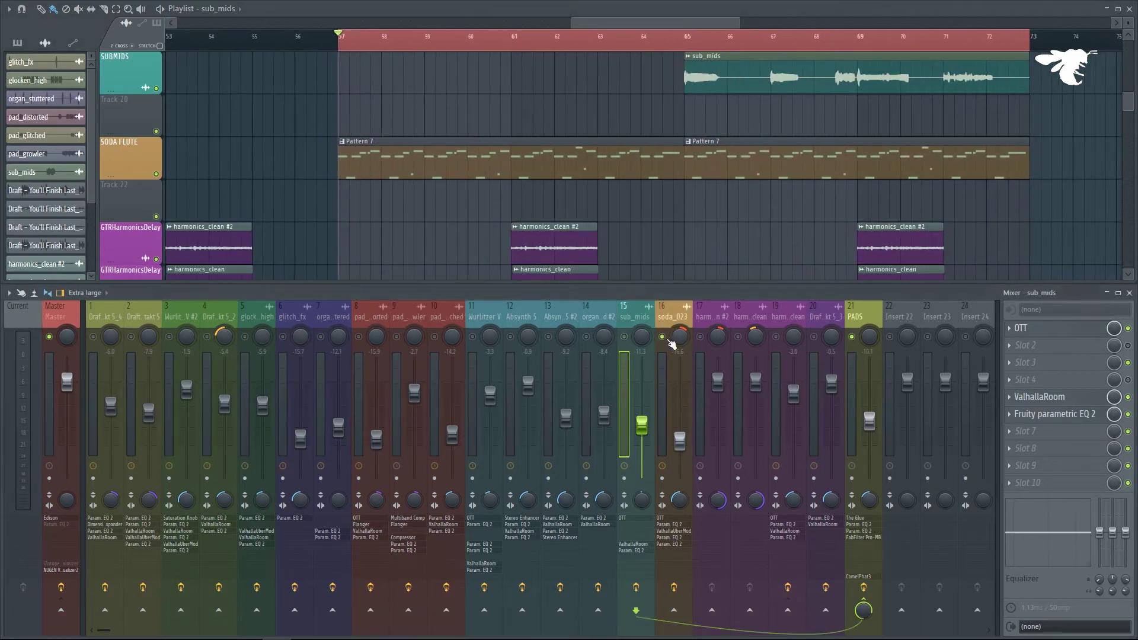
left_click_drag(681, 440, 680, 422)
key("space")
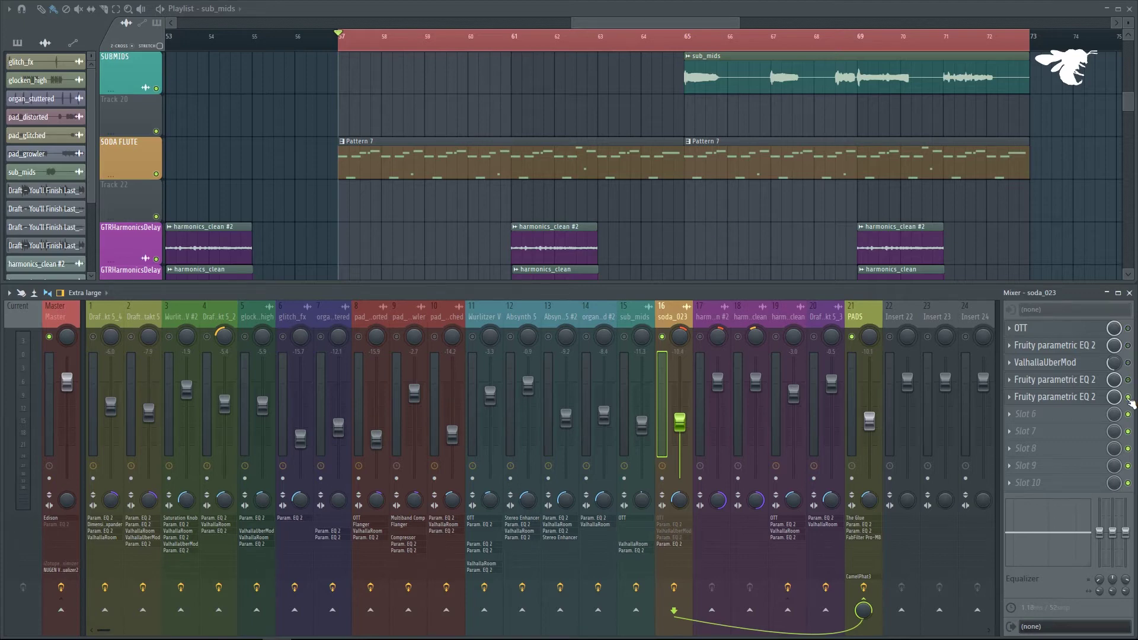
key("space")
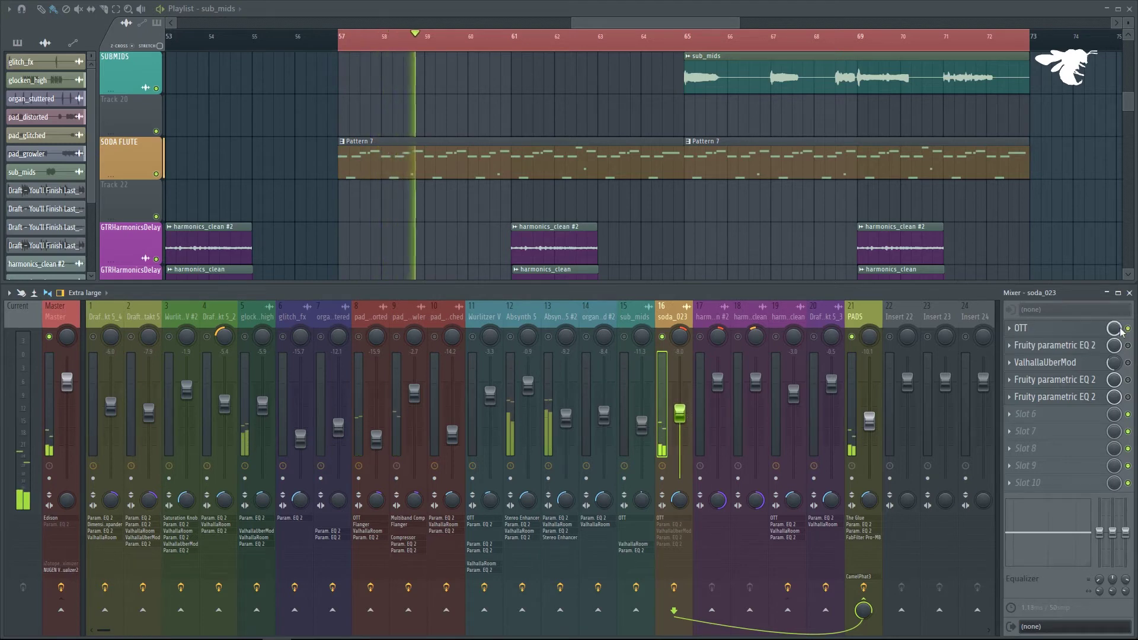
Enable ValhallaUberMod and the three Fruity parametric EQ 2 effects on the soda_023 track.
left_click(1129, 345)
left_click(1129, 363)
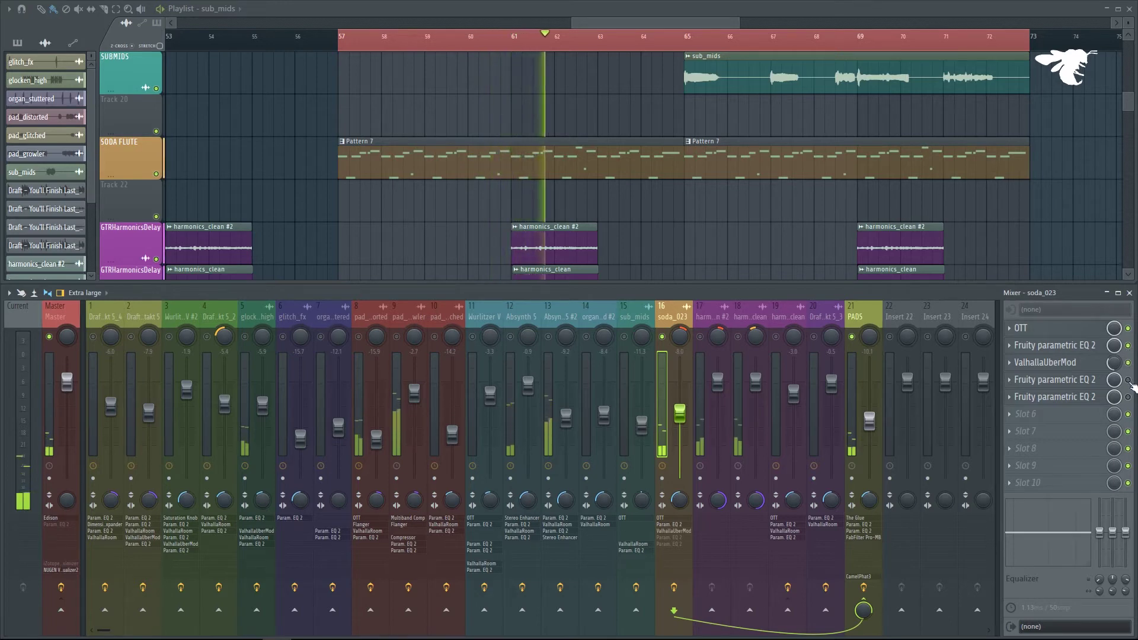
left_click(1129, 380)
left_click(1129, 398)
Lower the soda_023 level slightly and reset the track's panning.
left_click_drag(682, 417, 688, 424)
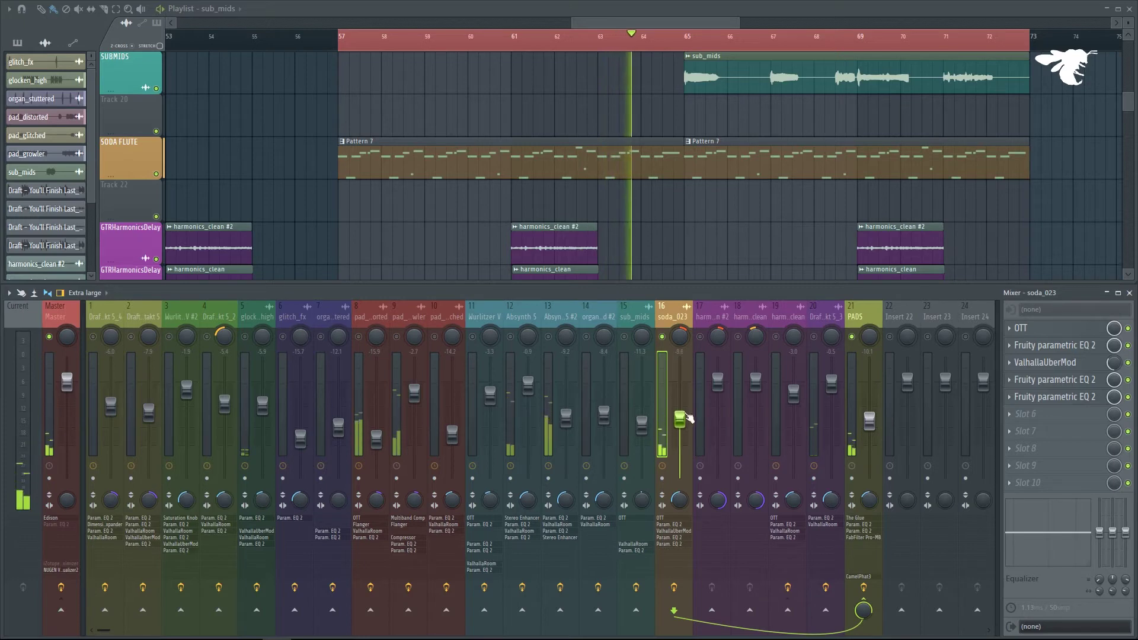
right_click(684, 336)
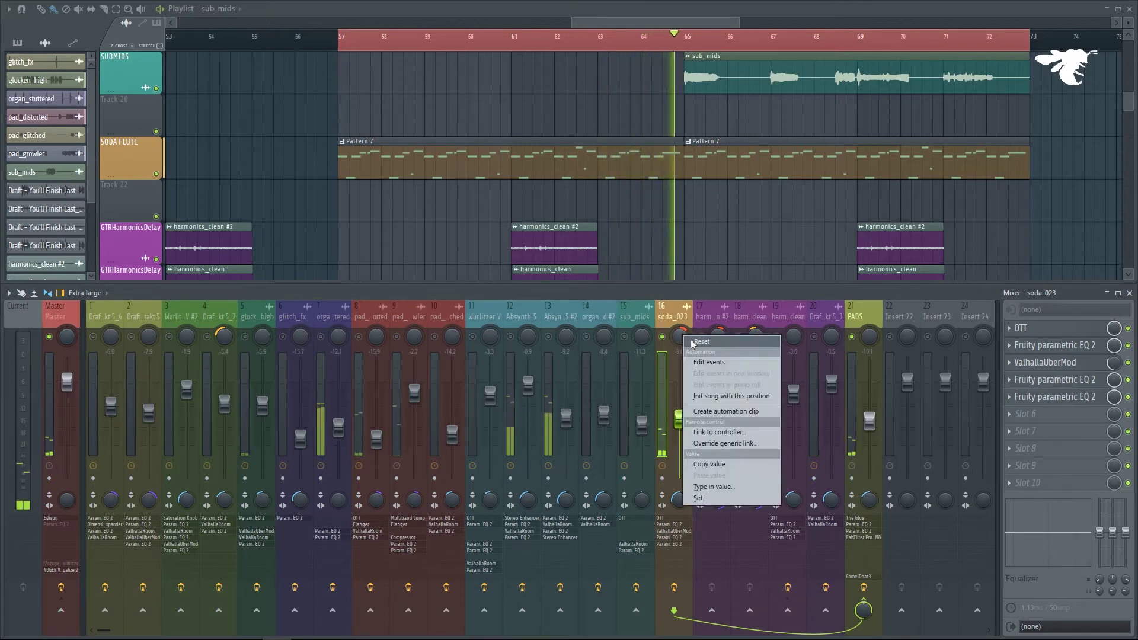
left_click(697, 342)
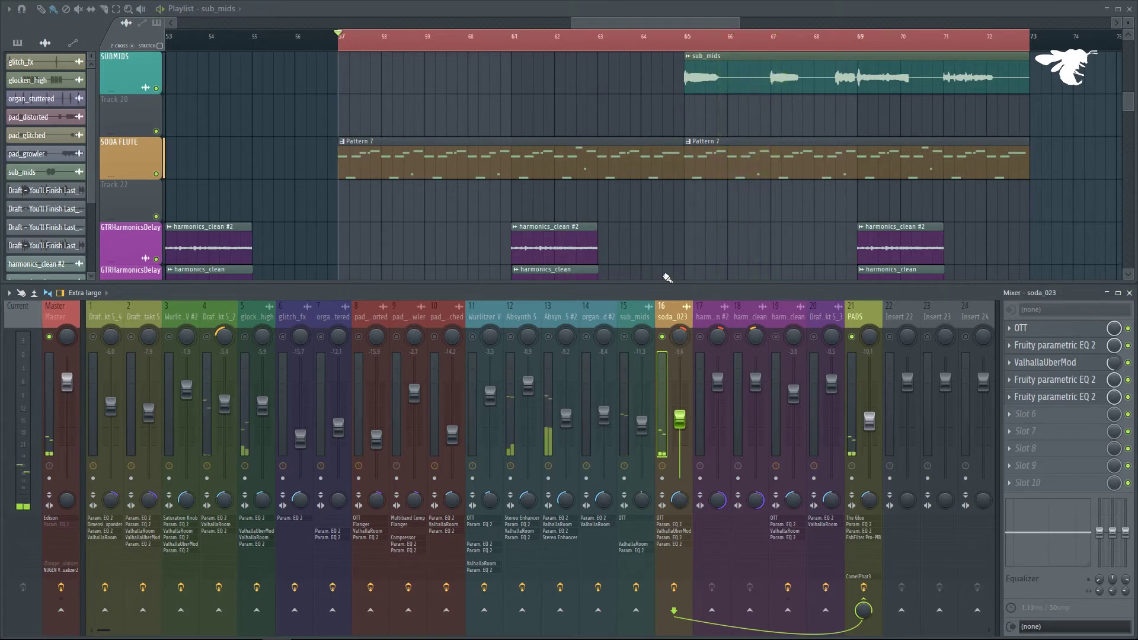
Unmute all mixer tracks and play bars 57 to 73 to hear soda_023 in the full mix.
left_click(626, 336)
key("space")
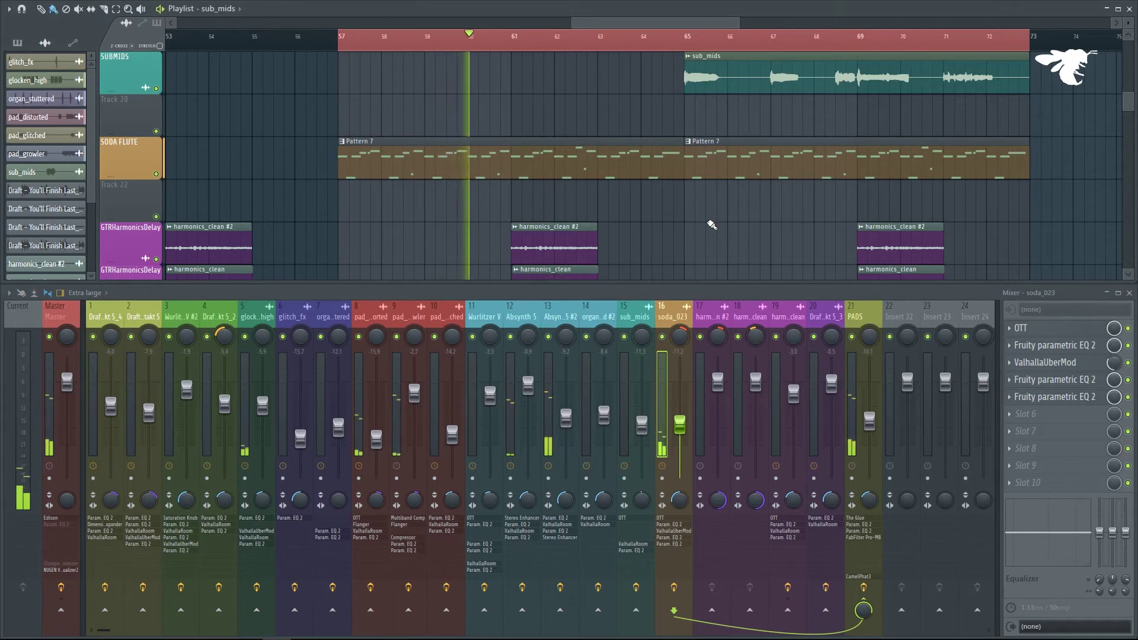
scroll(708, 222, "down", 5)
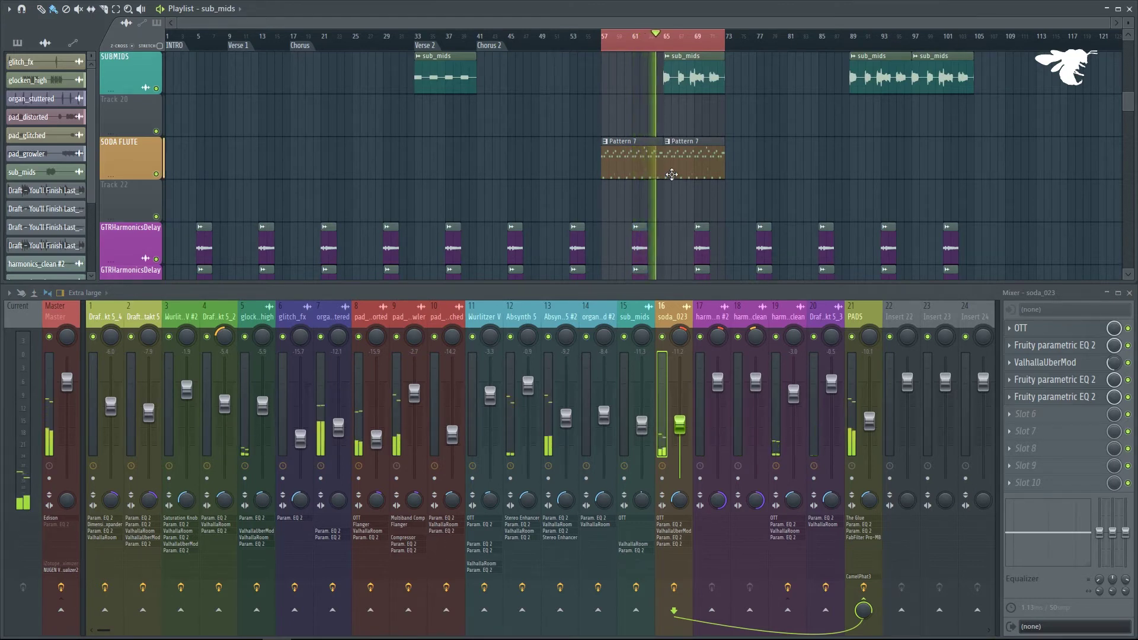
Clear the playlist time selection and stop playback at the GTRHarmonicsDelay and GTRReverseShim tracks.
key("ctrl+d")
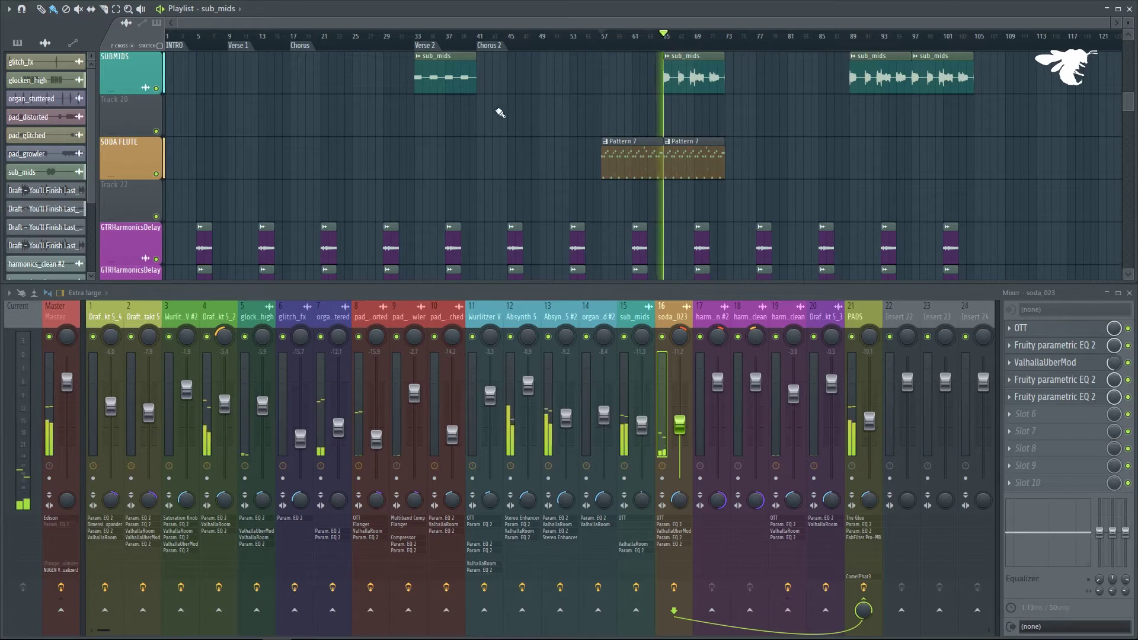
scroll(216, 128, "down", 4)
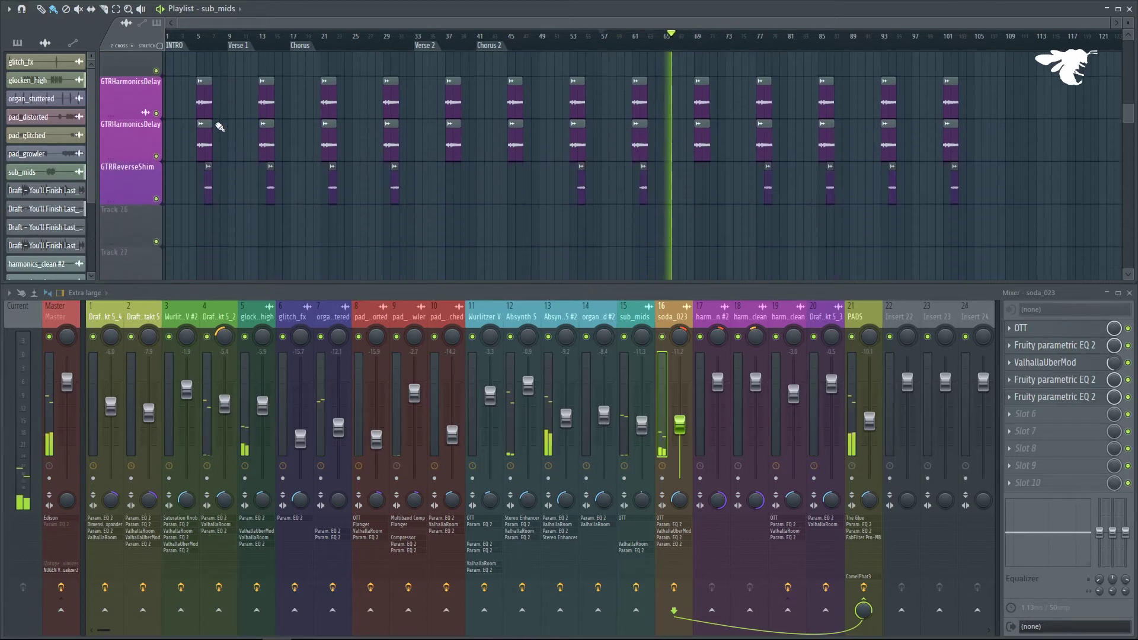
key("space")
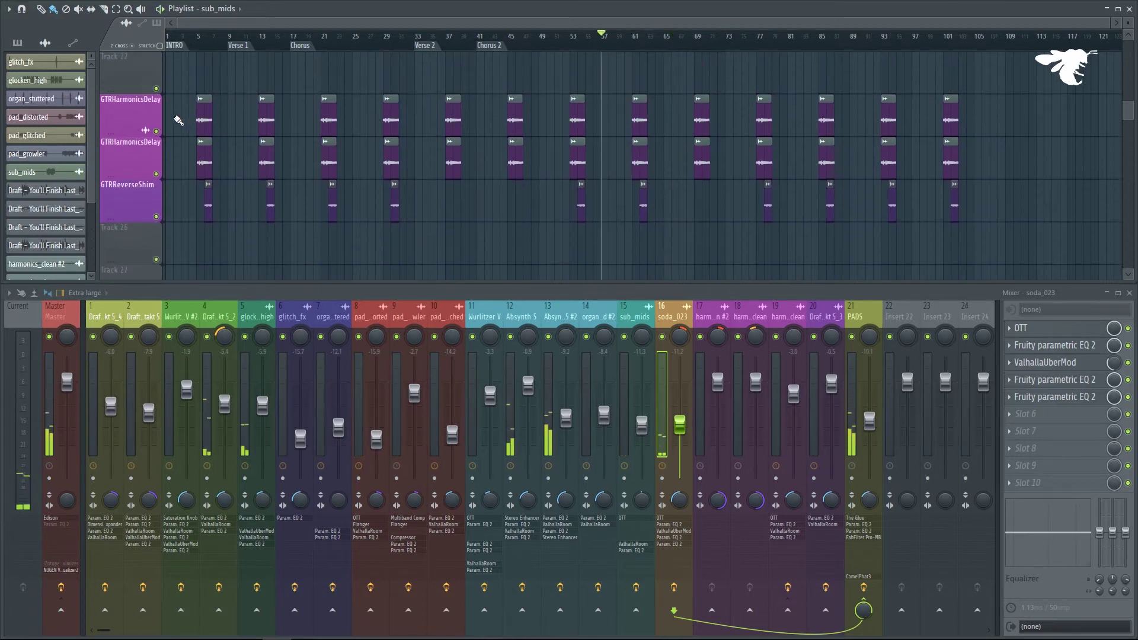
Set a playlist time selection over bars 5 to 8, around the first harmonics clips.
scroll(178, 120, "up", 6)
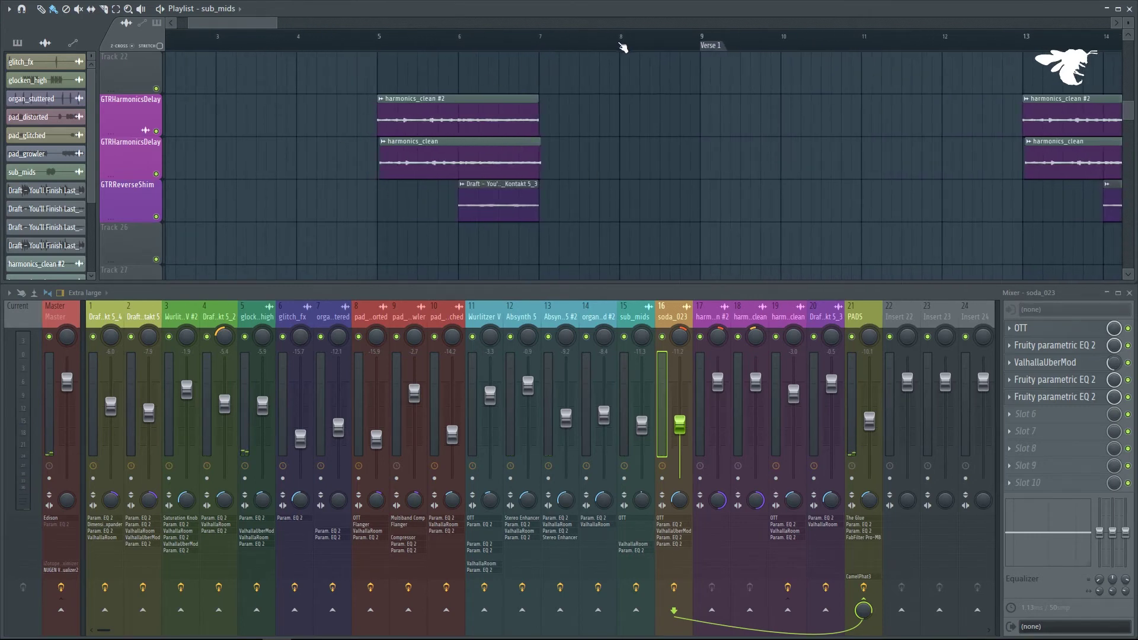
left_click_drag(623, 46, 391, 43)
scroll(410, 68, "up", 2)
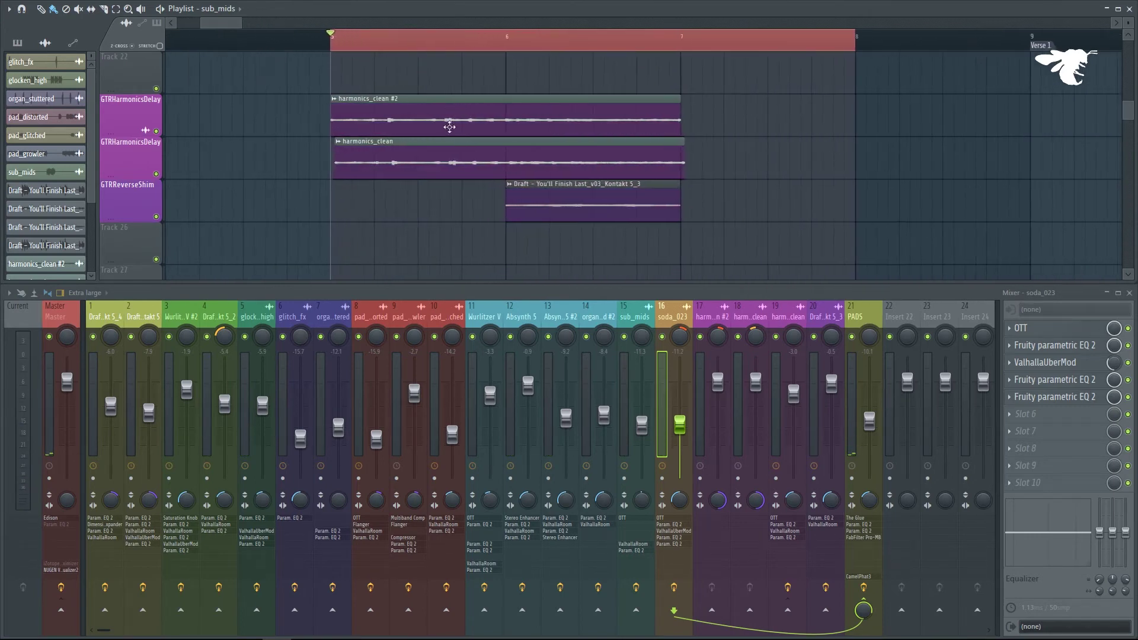
Inspect the effects and routing of mixer tracks 17, 18 and 19, and compare the start offset of the two harmonics clips.
left_click(710, 321)
left_click(755, 321)
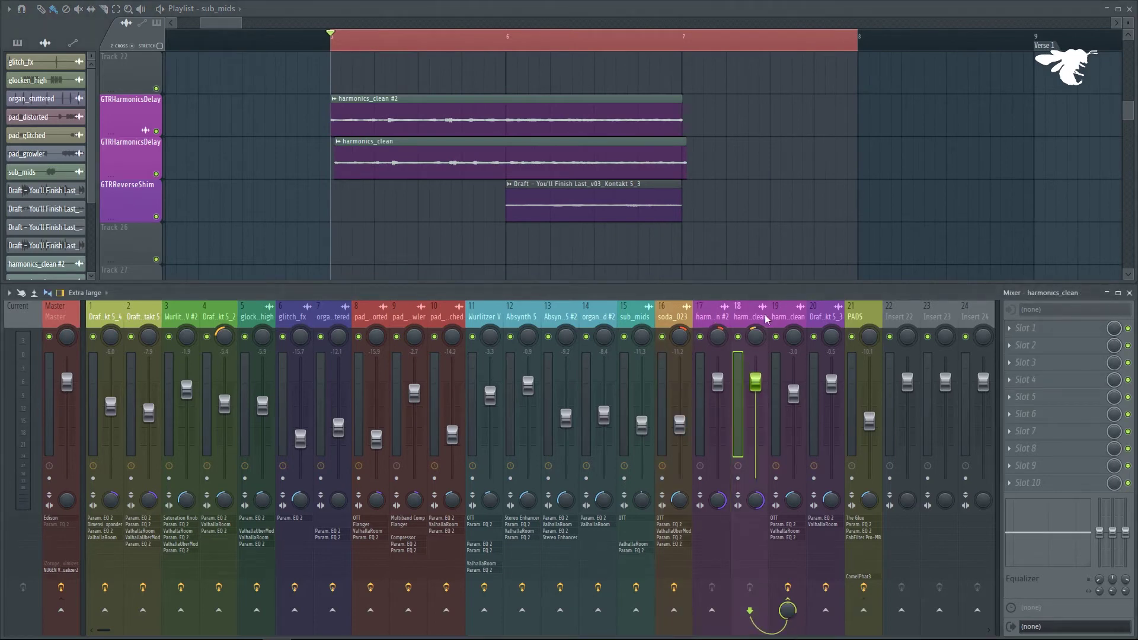
left_click(772, 320)
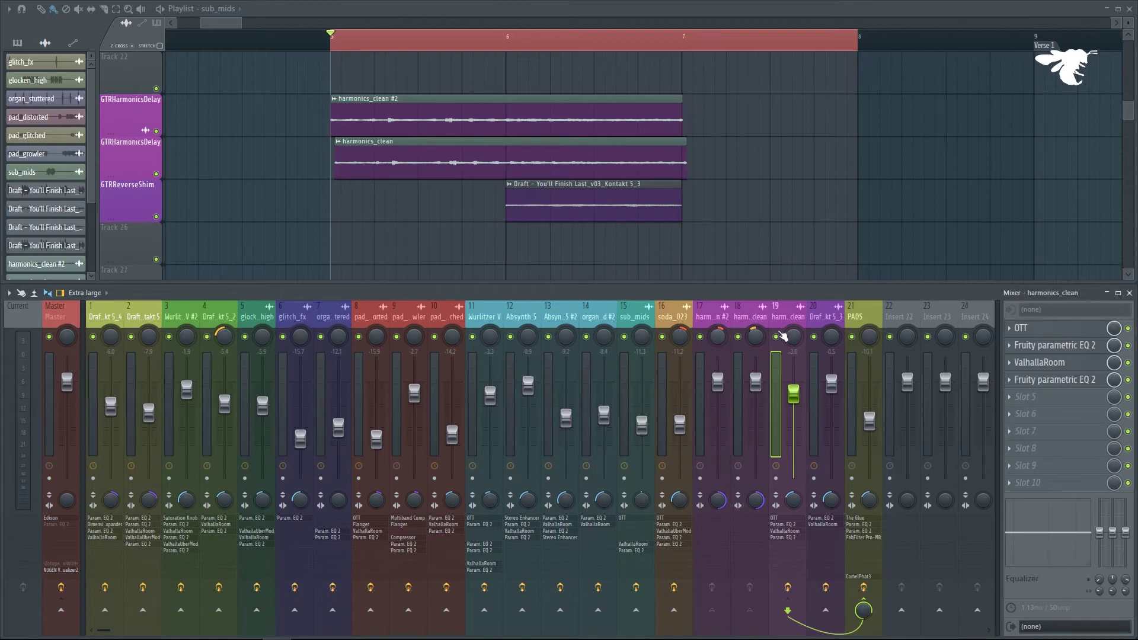
scroll(361, 127, "up", 3)
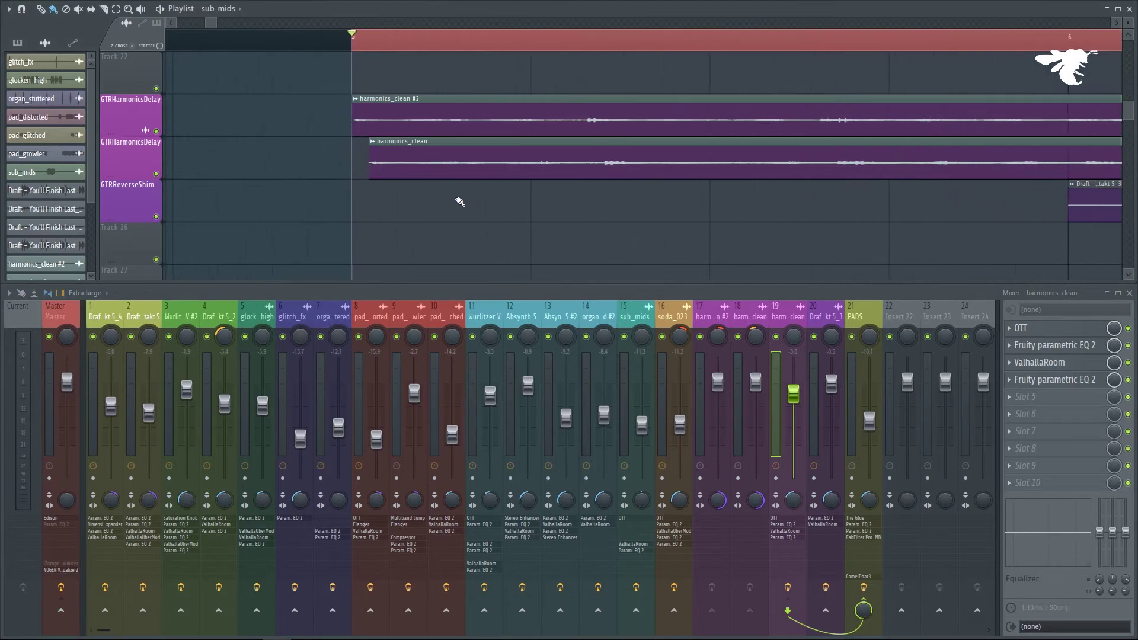
scroll(755, 156, "down", 3)
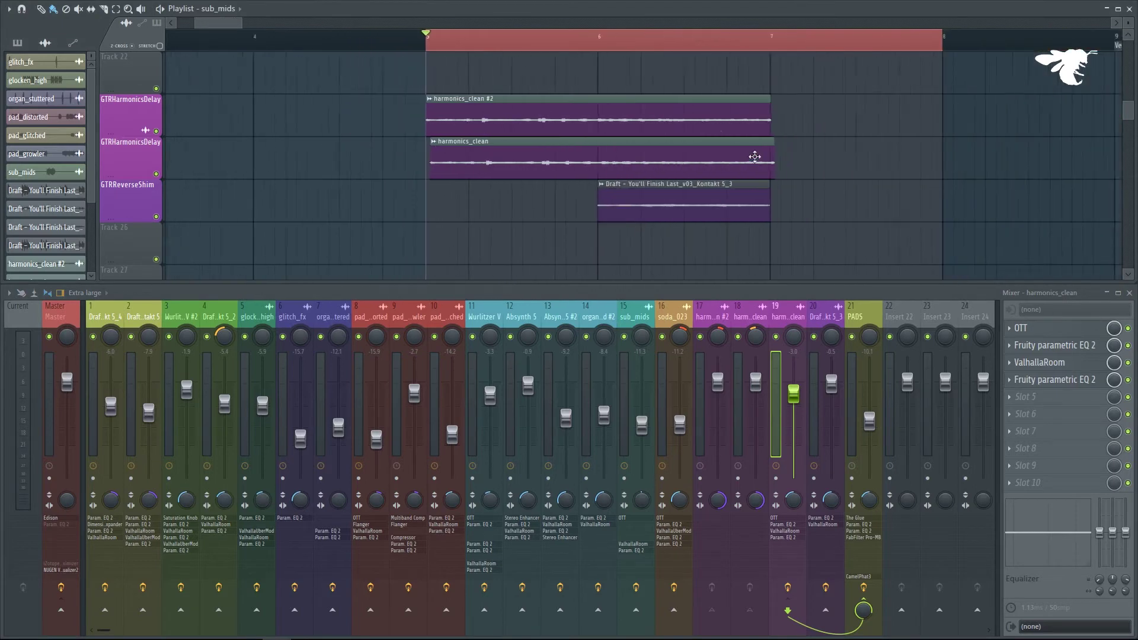
Solo the harmonics tracks, play the selected bars and lower the level of harmonics_clean on track 19.
right_click(701, 337)
key("space")
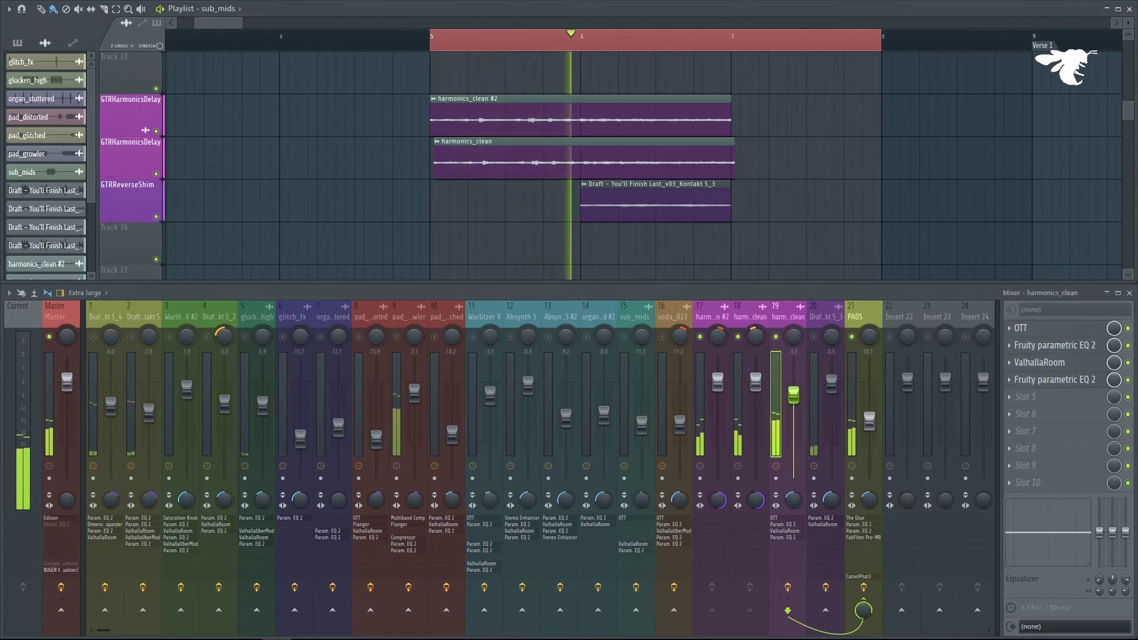
scroll(791, 369, "down", 3)
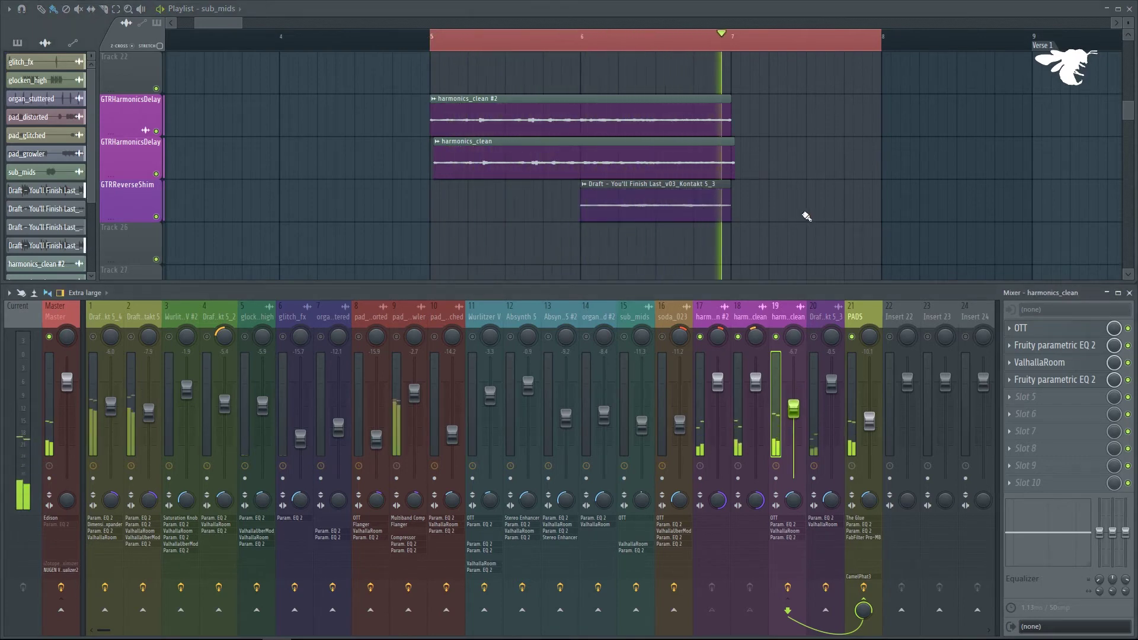
key("space")
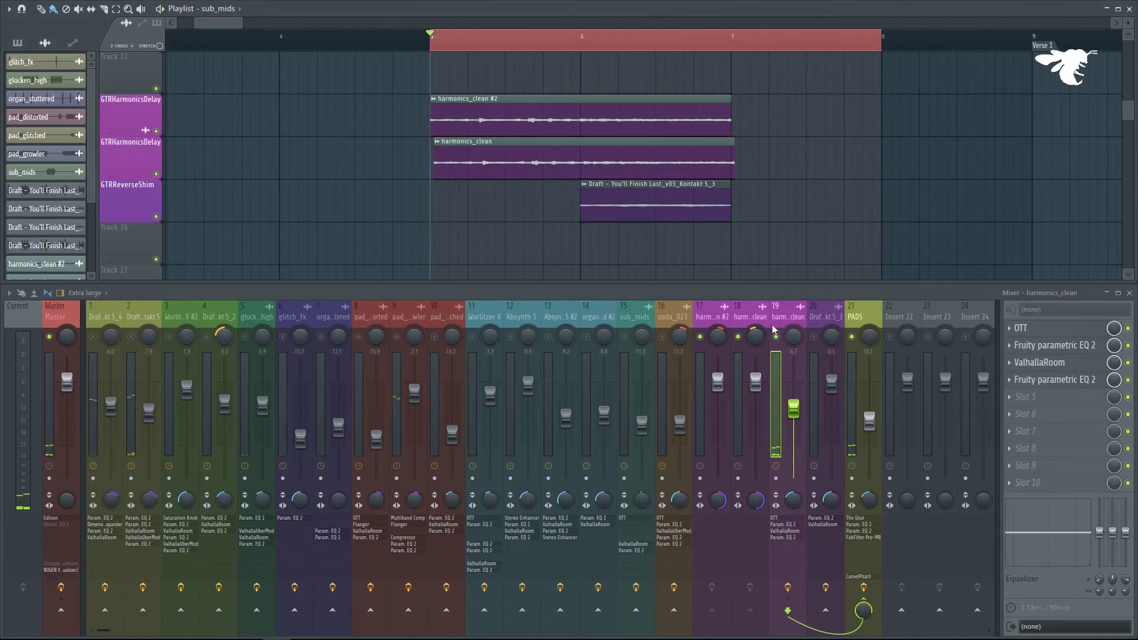
Unmute all mixer tracks and play from just before bar 4 to judge the harmonics level in the full mix.
left_click(270, 40)
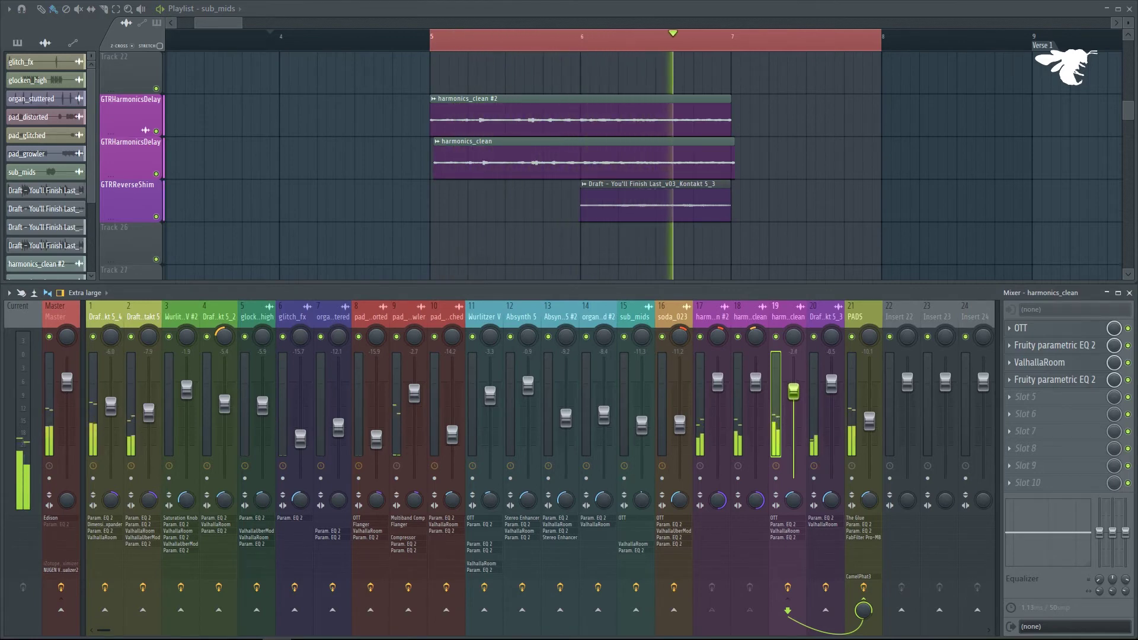
key("space")
Solo the harmonics tracks, bypass all four effects on track 19 and adjust its level while playing from bar 5.
right_click(701, 337)
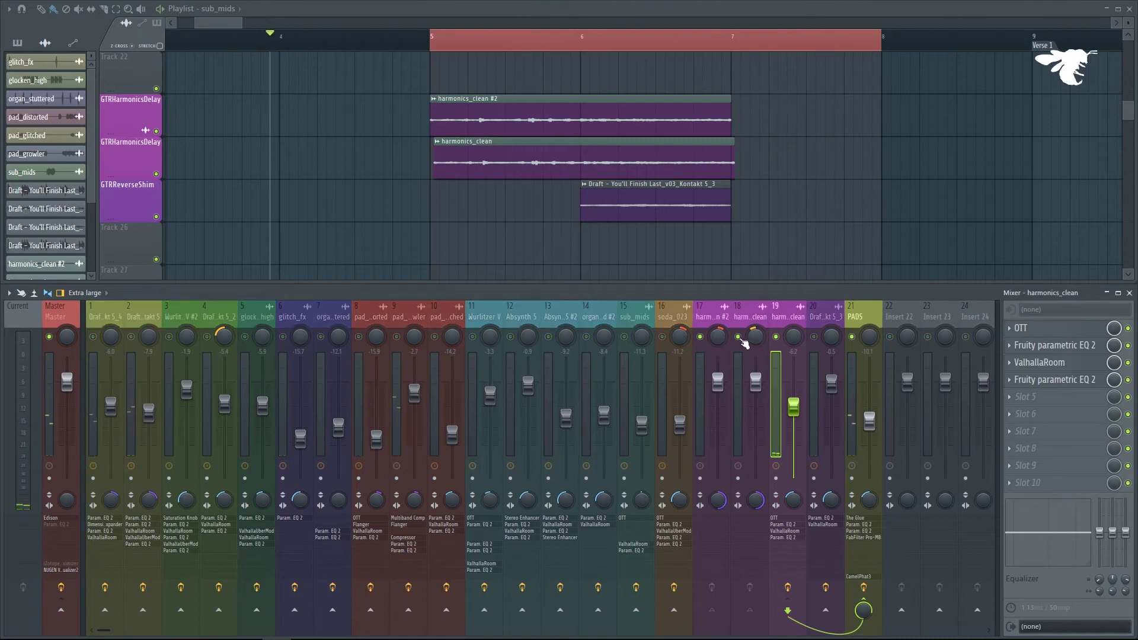
left_click(434, 48)
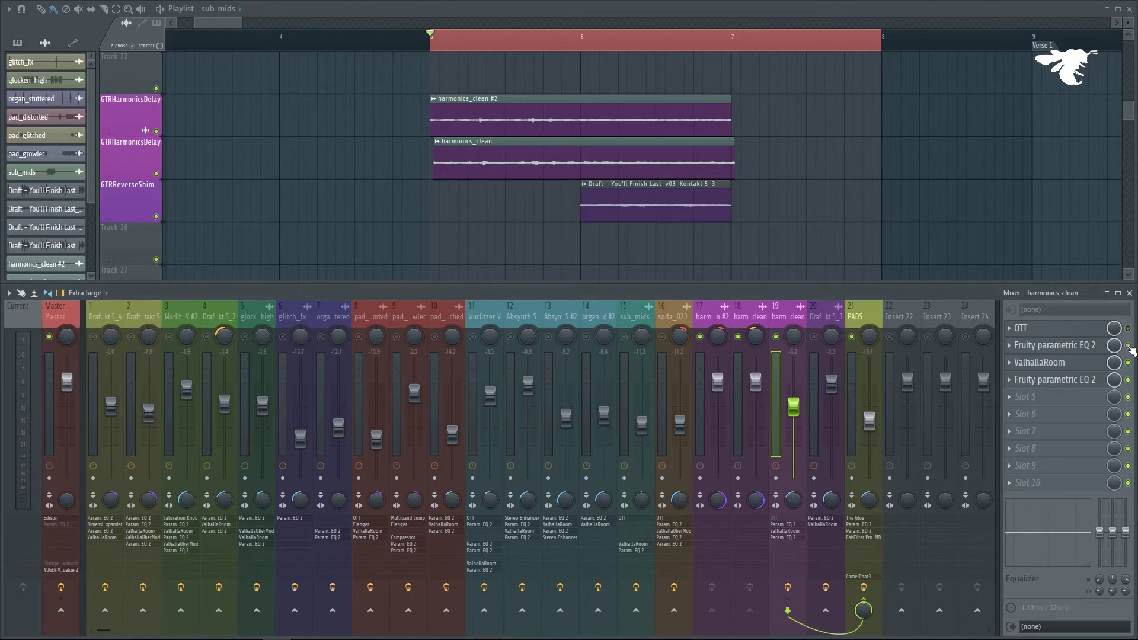
key("space")
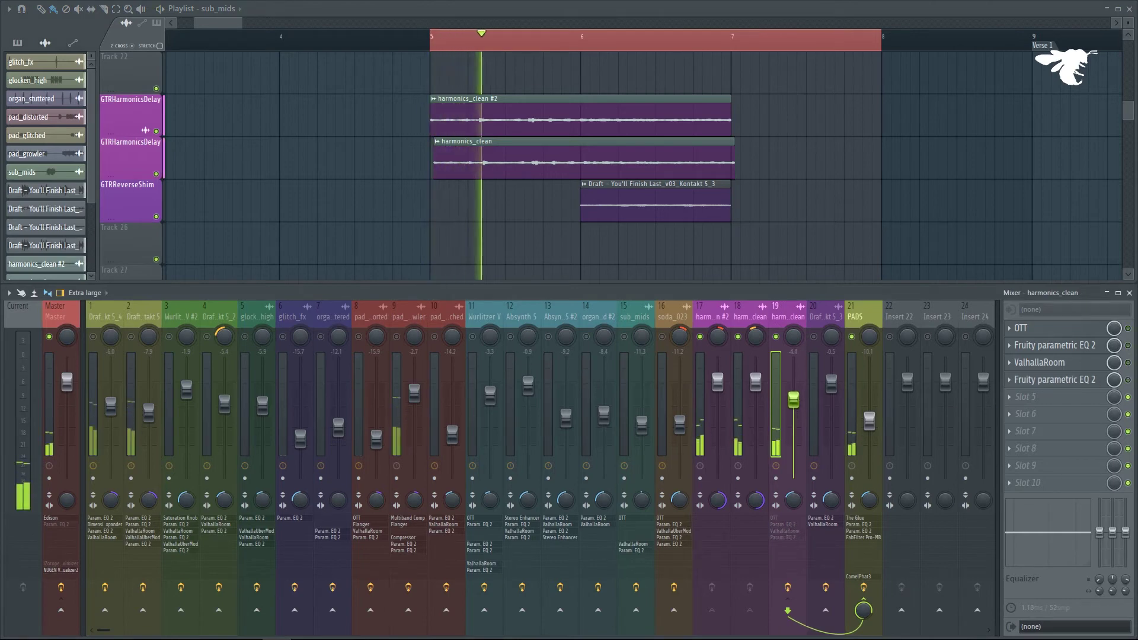
left_click_drag(795, 411, 798, 408)
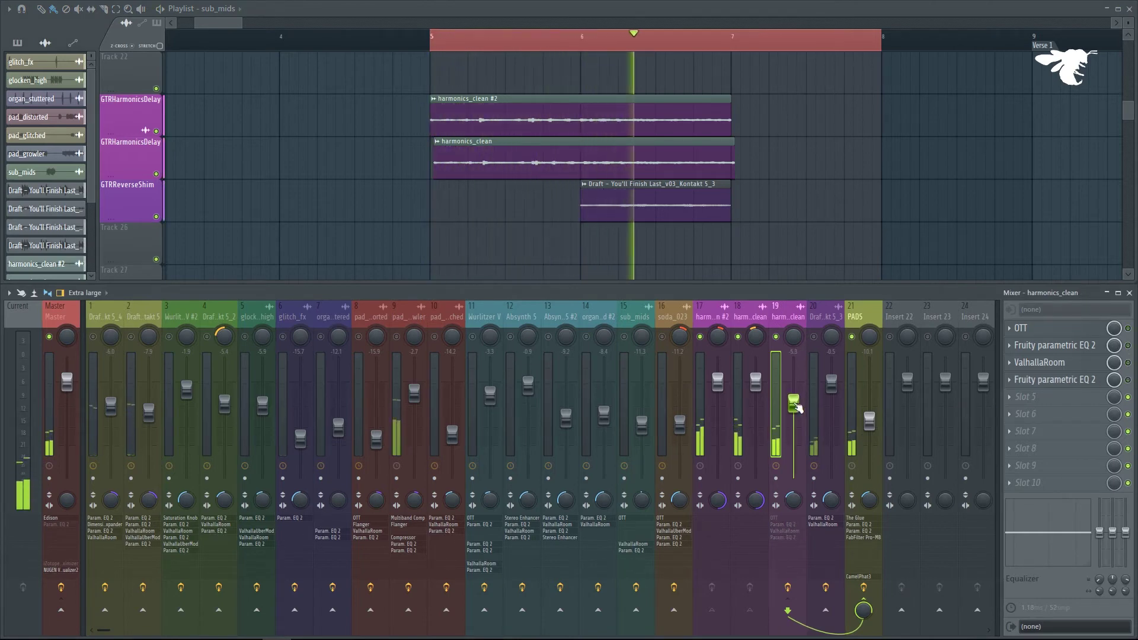
key("space")
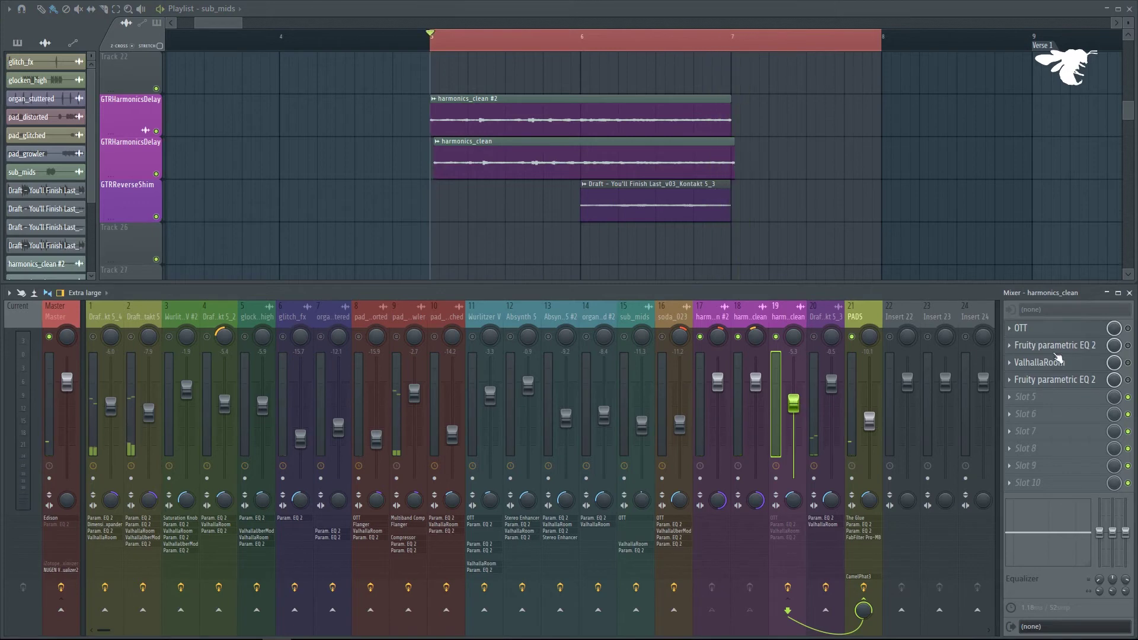
Enable OTT and the first Fruity parametric EQ 2 on track 19, examining both while the harmonics play.
left_click(1088, 330)
left_click(1132, 332)
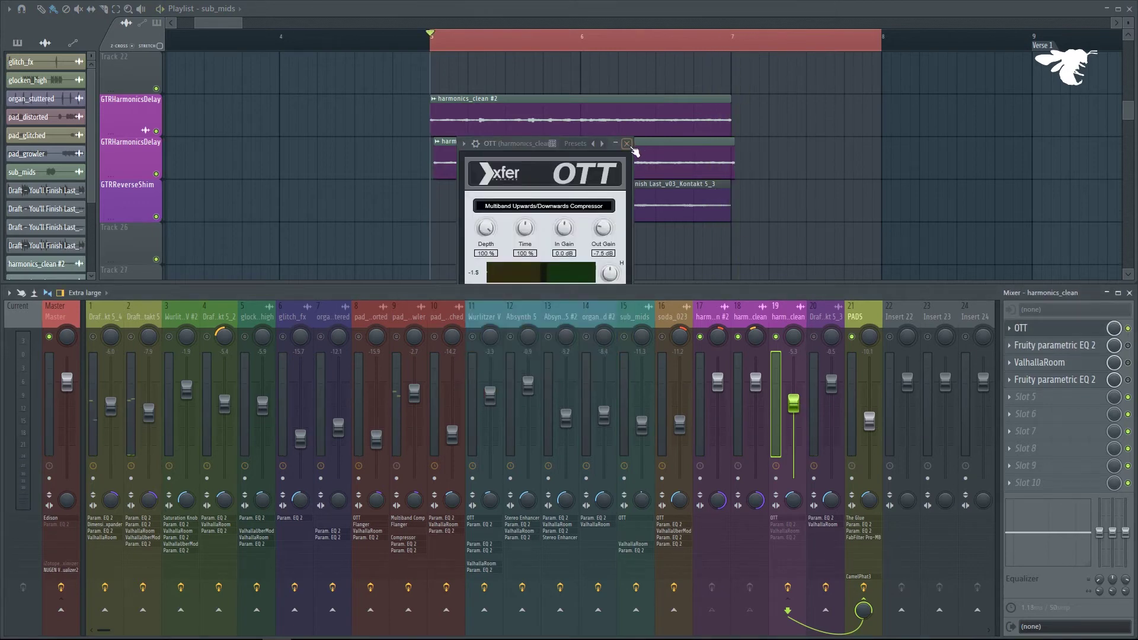
key("space")
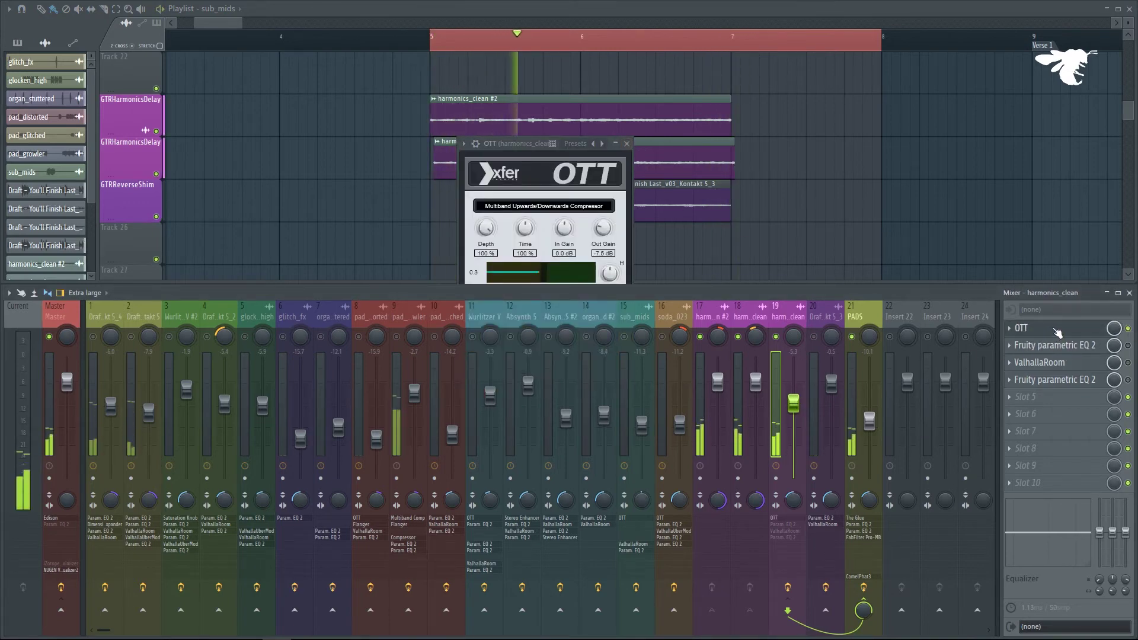
left_click(1058, 330)
left_click(1052, 346)
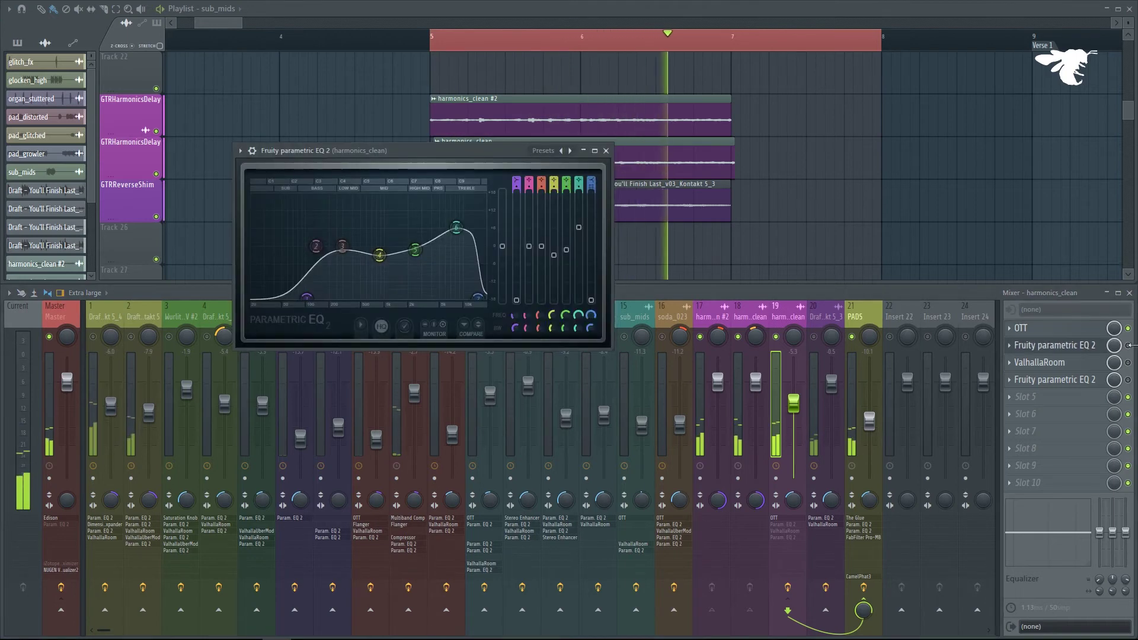
left_click_drag(465, 151, 790, 138)
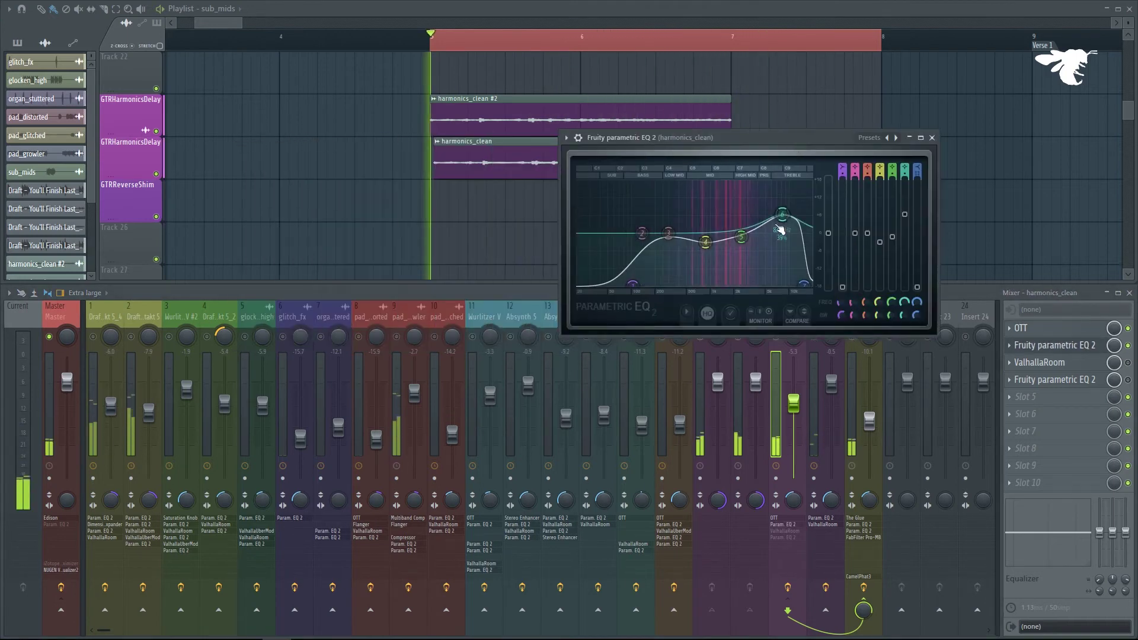
left_click(932, 138)
Enable ValhallaRoom and the last Fruity parametric EQ 2 on track 19, examine their settings and stop playback.
left_click(1044, 363)
left_click(512, 292)
left_click(380, 170)
left_click_drag(379, 171, 393, 163)
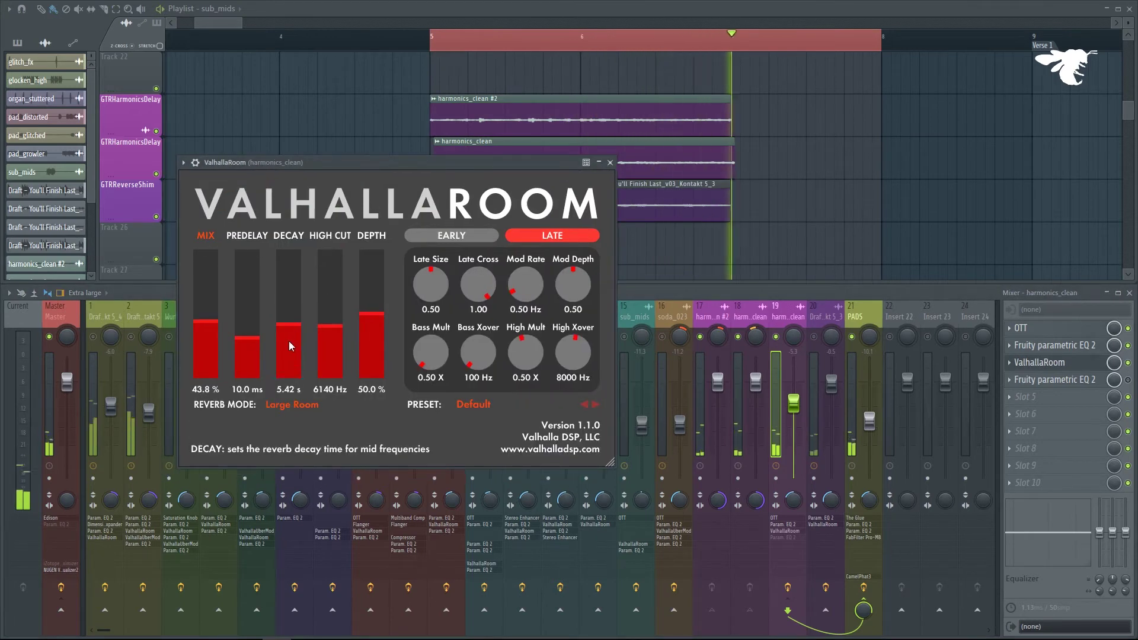
left_click(610, 162)
left_click(1055, 379)
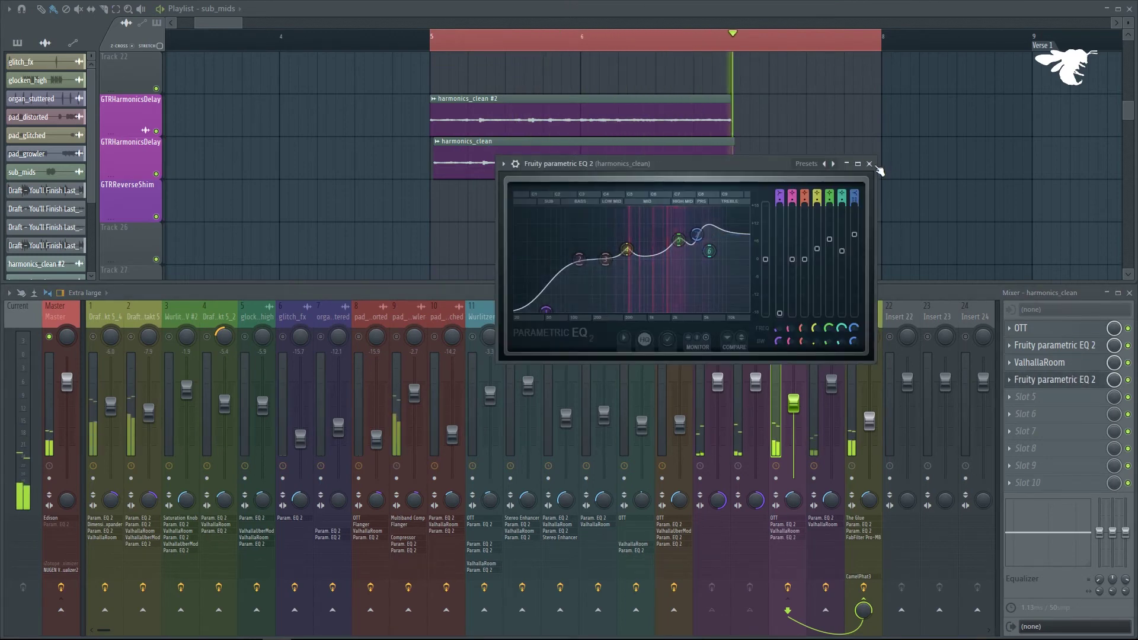
left_click(869, 163)
key("space")
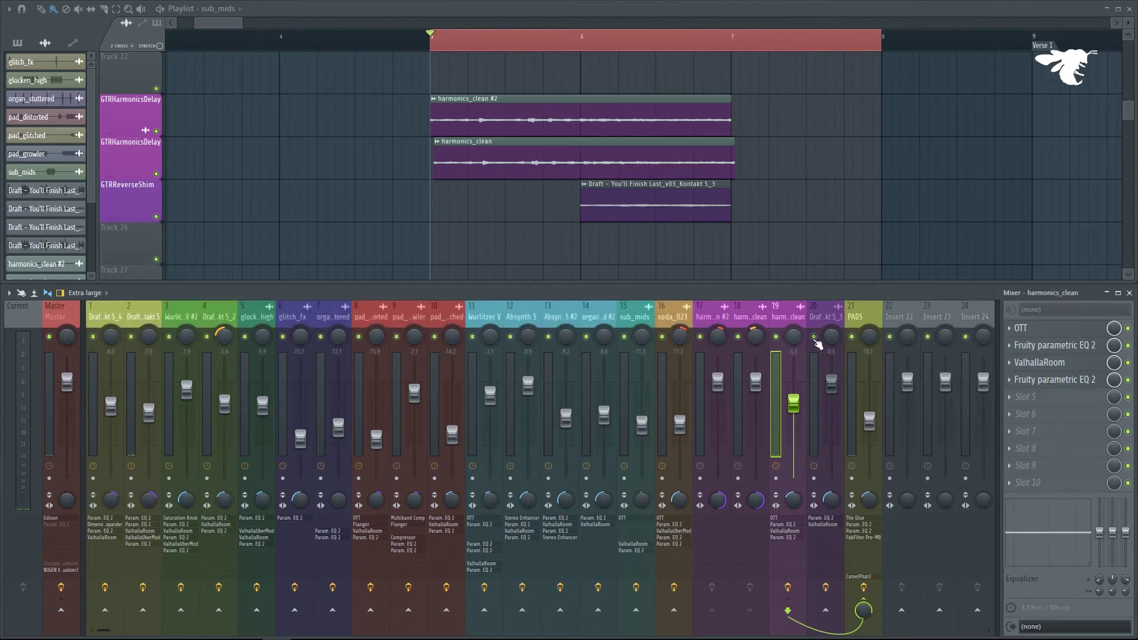
Mute the Kontakt 5_3 track and play the intro and Verse 1 to hear the harmonics in the full mix.
left_click(814, 337)
key("space")
scroll(806, 207, "down", 5)
scroll(755, 178, "up", 3)
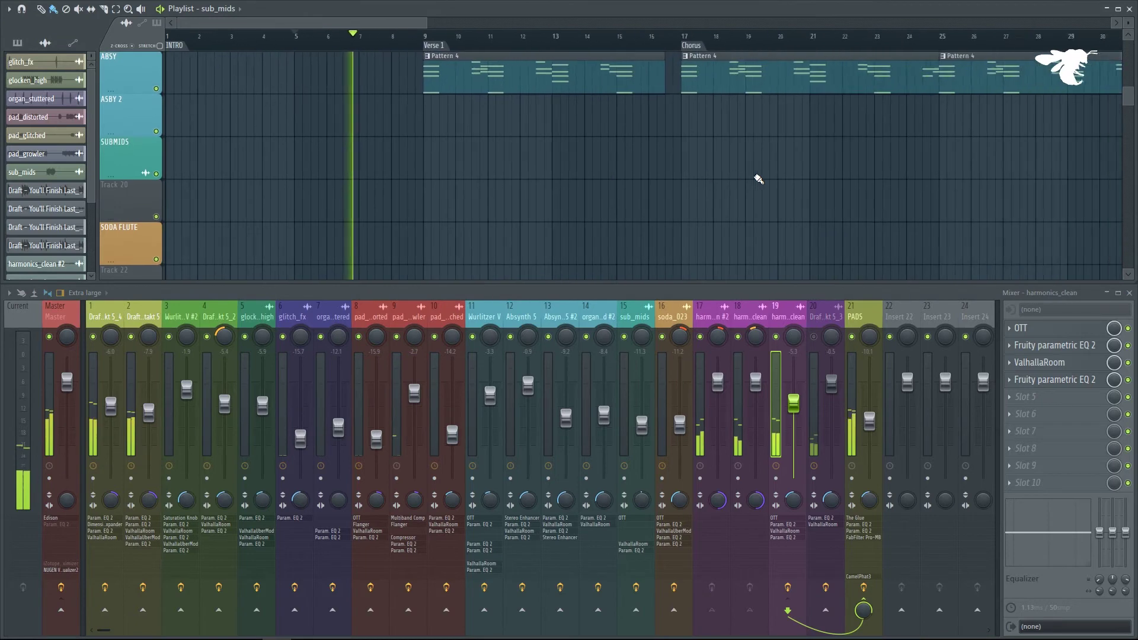
scroll(747, 169, "down", 3)
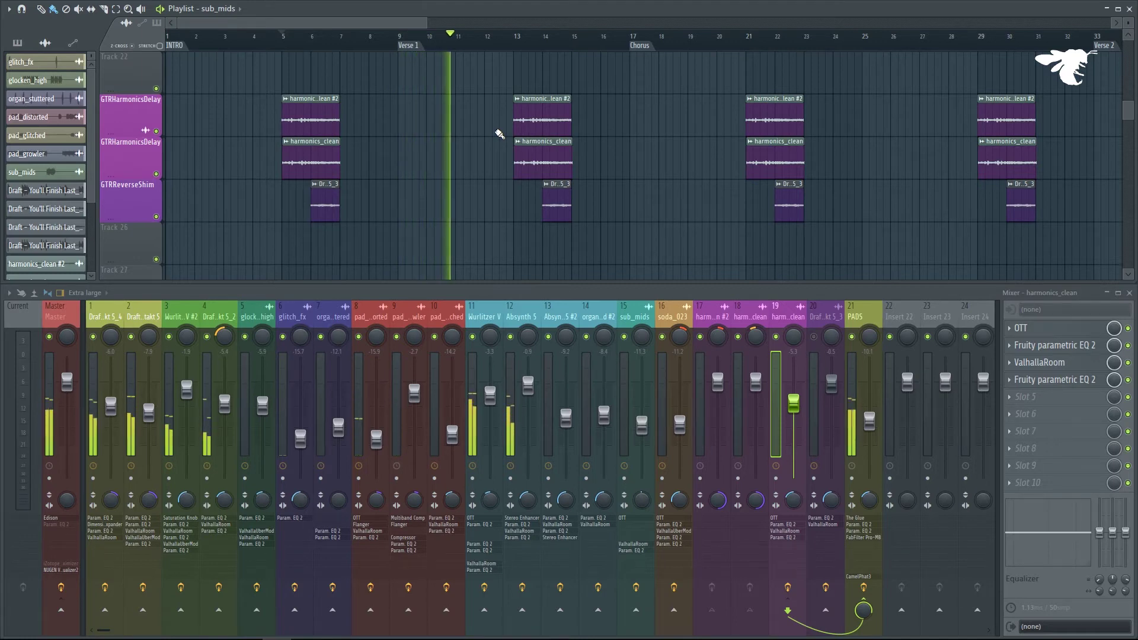
scroll(549, 155, "up", 4)
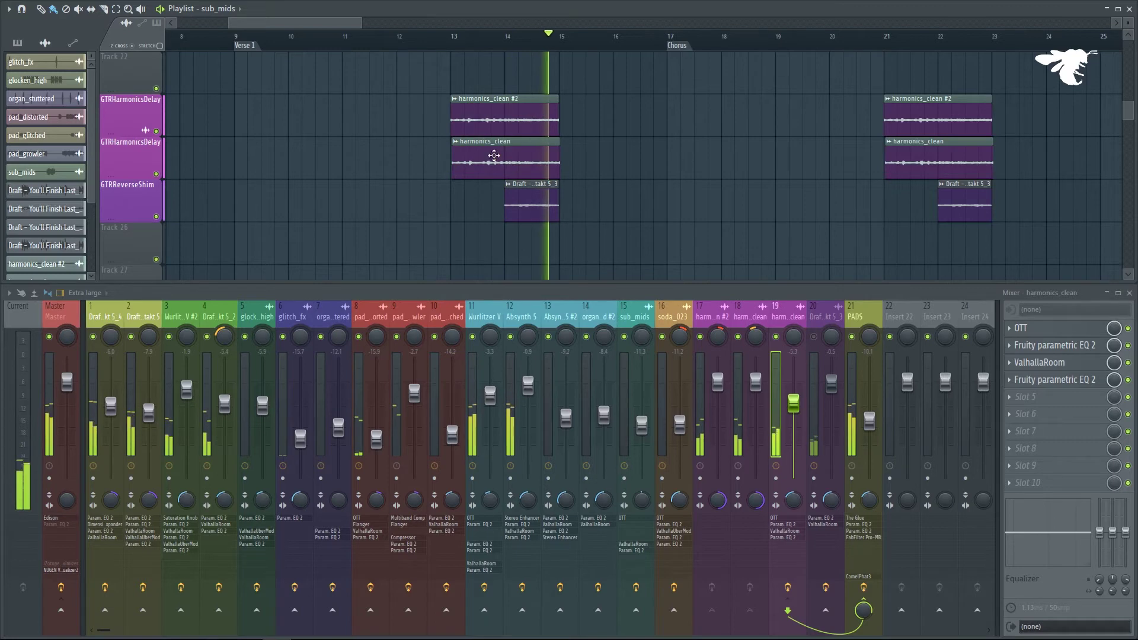
key("space")
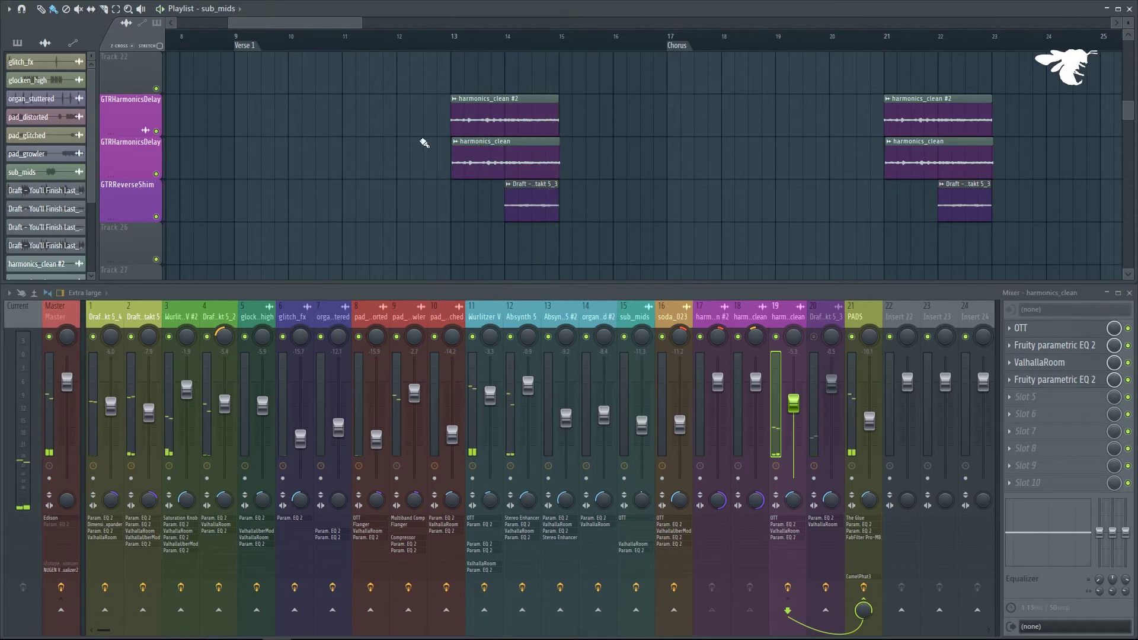
Set the playlist time selection back to bars 5 to 8 and deselect the clips.
scroll(343, 145, "down", 3)
scroll(222, 160, "up", 6)
left_click_drag(529, 40, 298, 44)
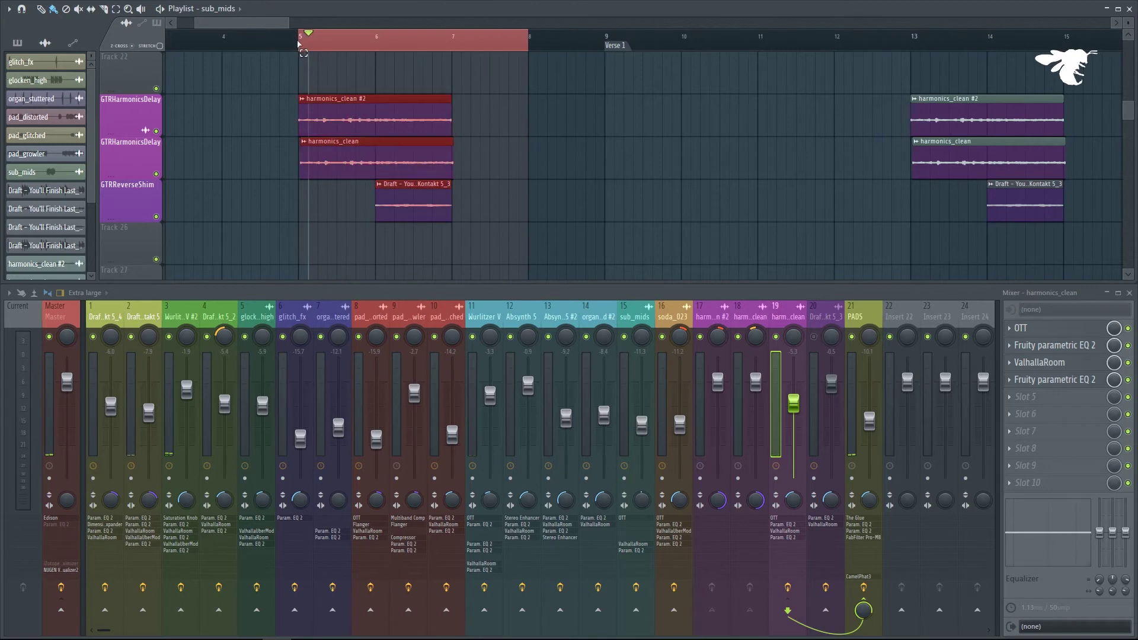
left_click(584, 242)
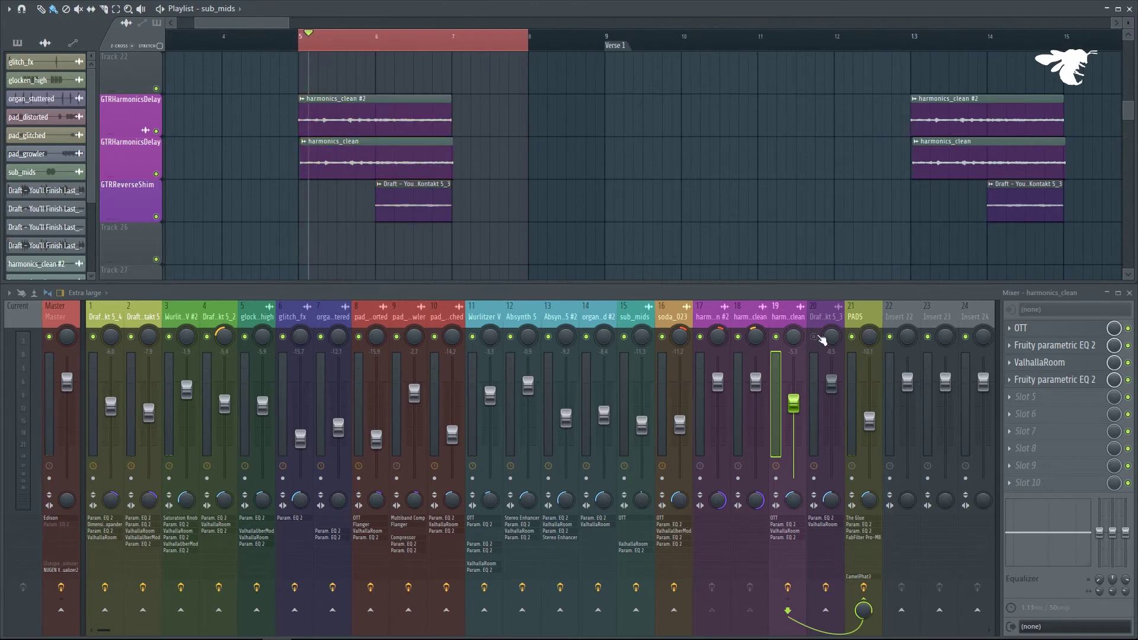
Solo the Kontakt 5_3 track and play its reverse shimmer clip from bar 6.
left_click(815, 336)
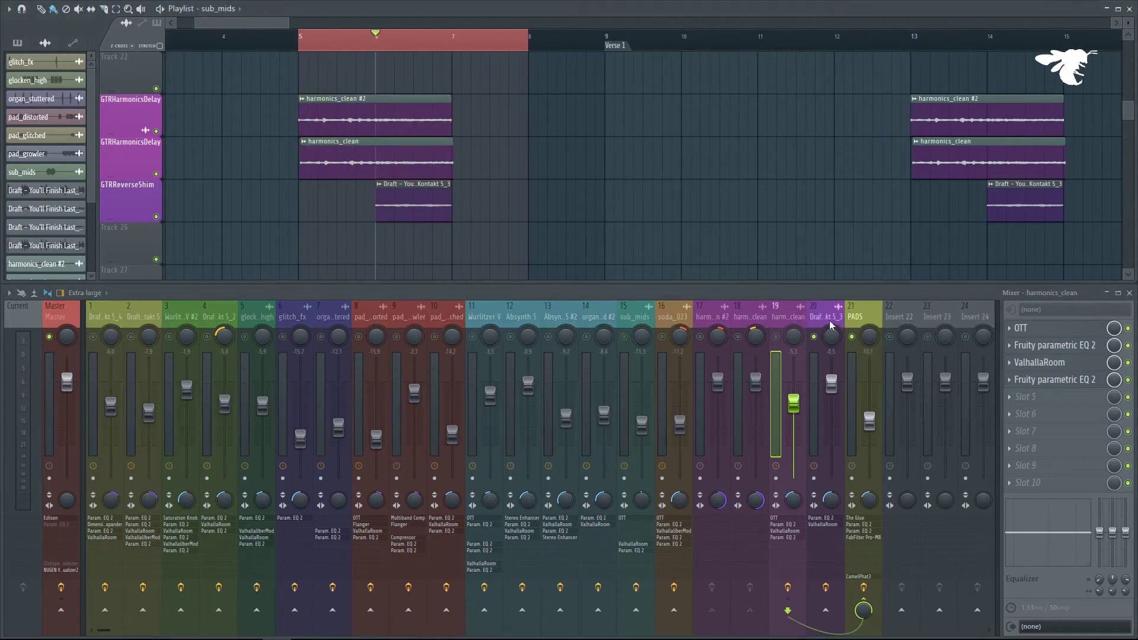
key("space")
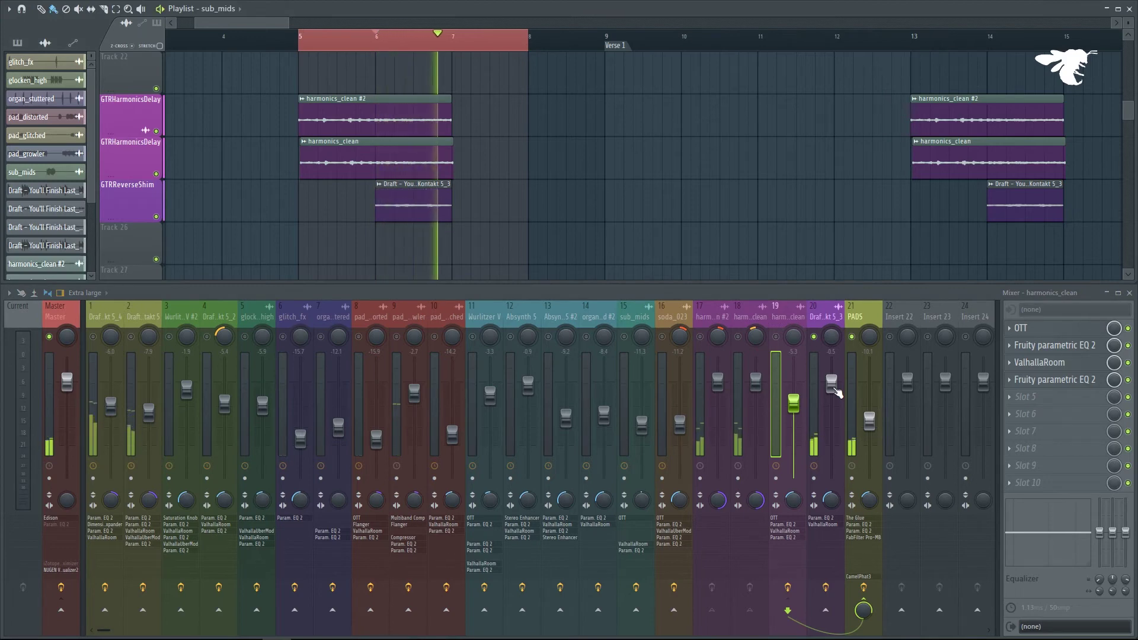
key("space")
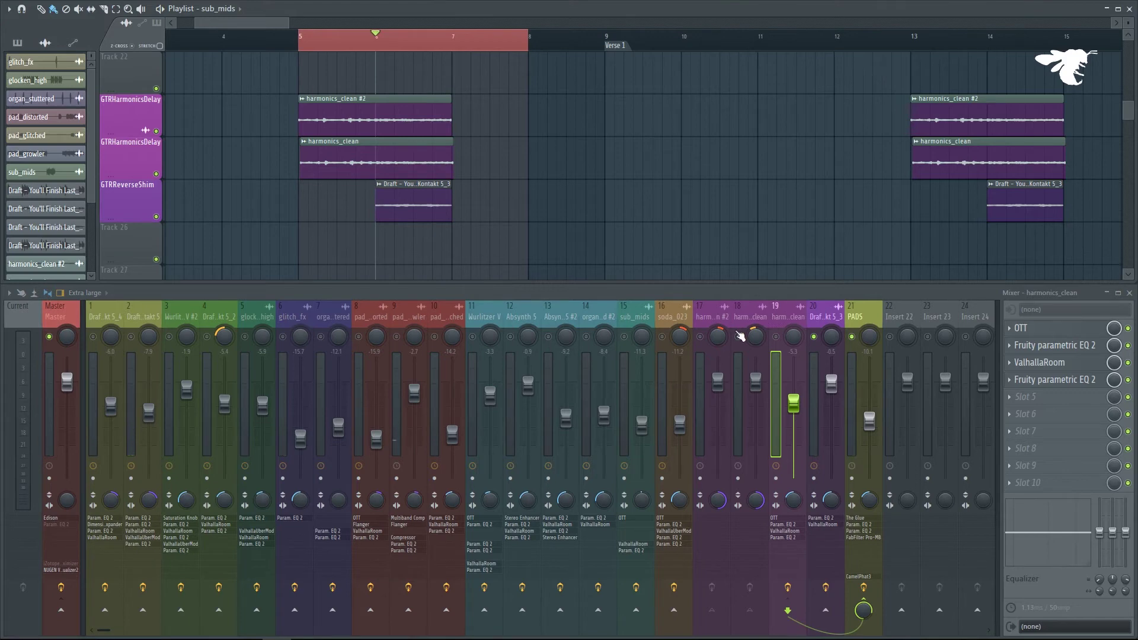
Unmute the harmonics tracks and play them together with the Kontakt 5_3 track from bar 6.
left_click(701, 337)
key("space")
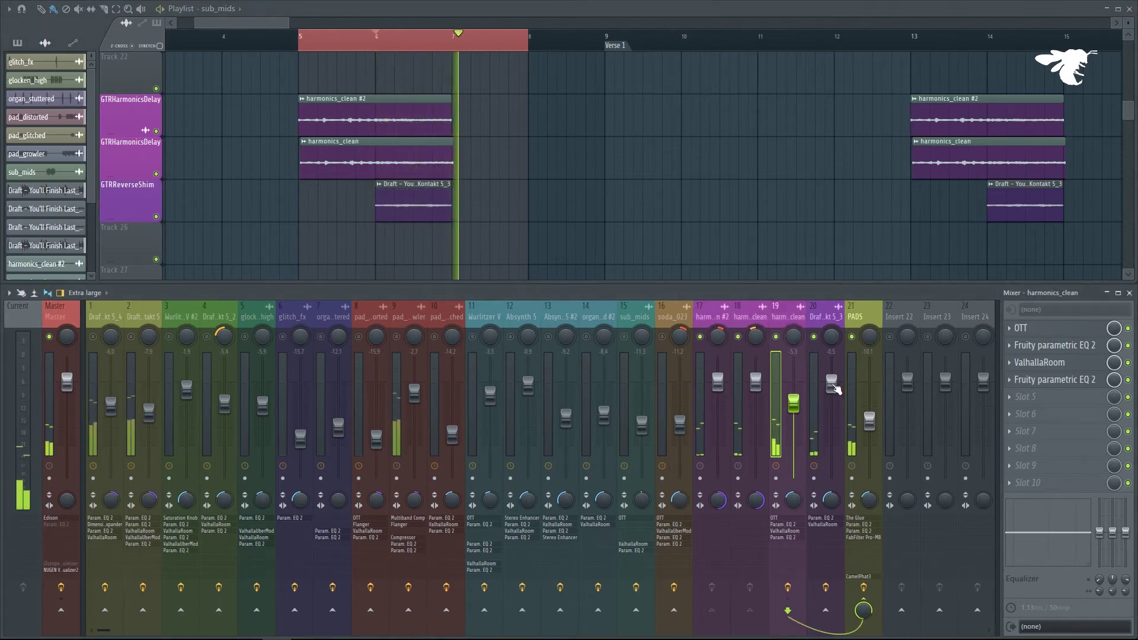
key("space")
Mute harmonics_clean on track 19 and examine the Kontakt 5_3 track's Fruity parametric EQ 2 during playback.
left_click(777, 337)
left_click(822, 320)
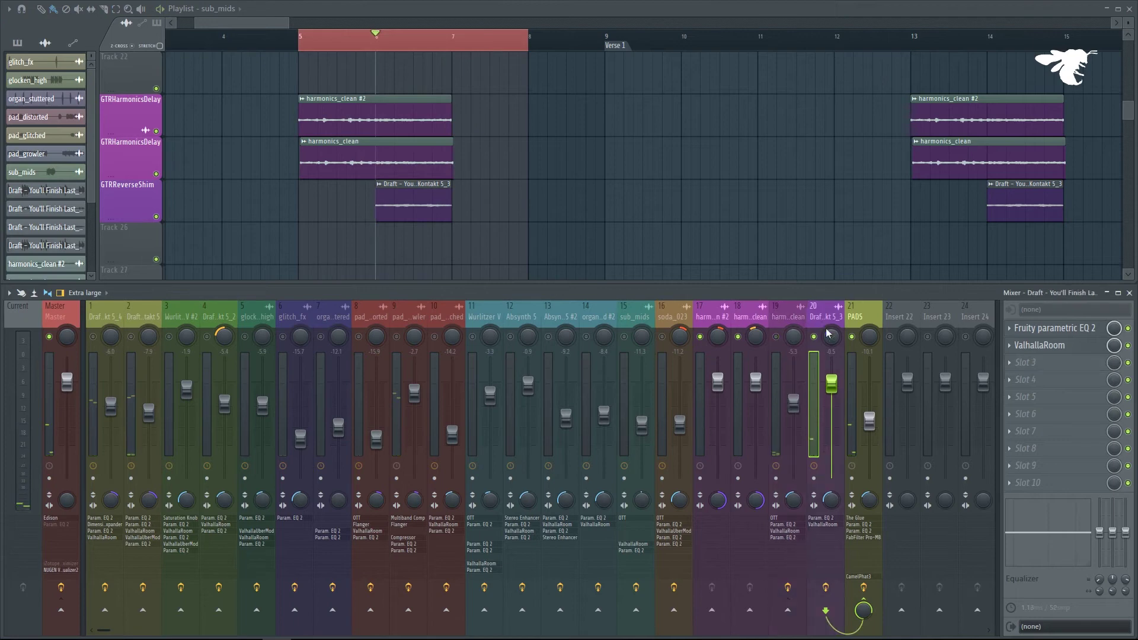
left_click(1084, 331)
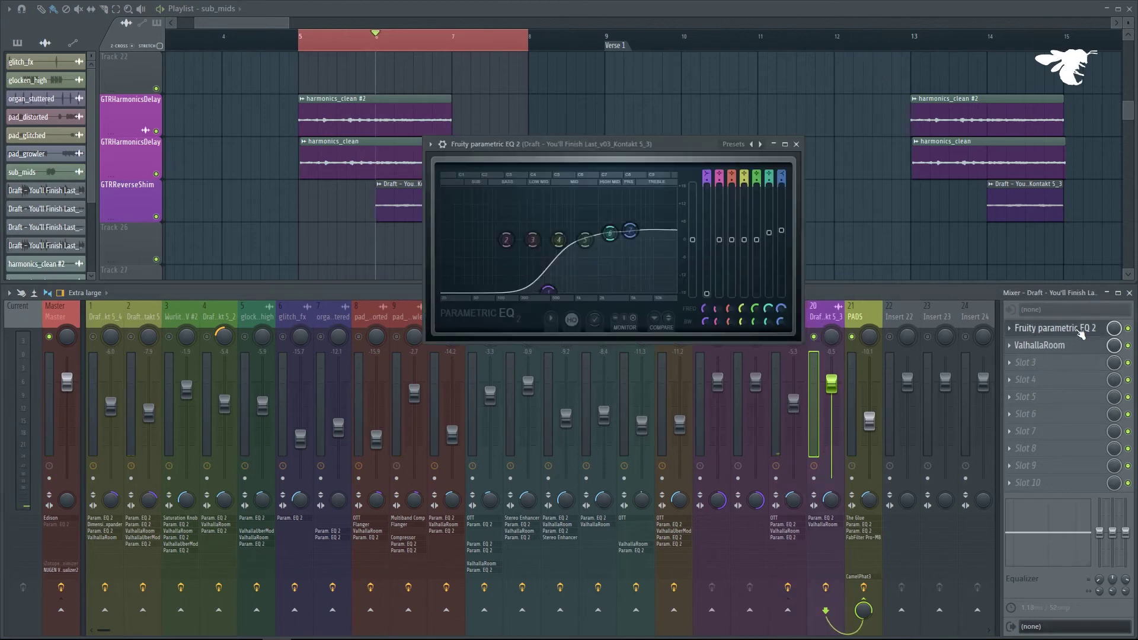
key("space")
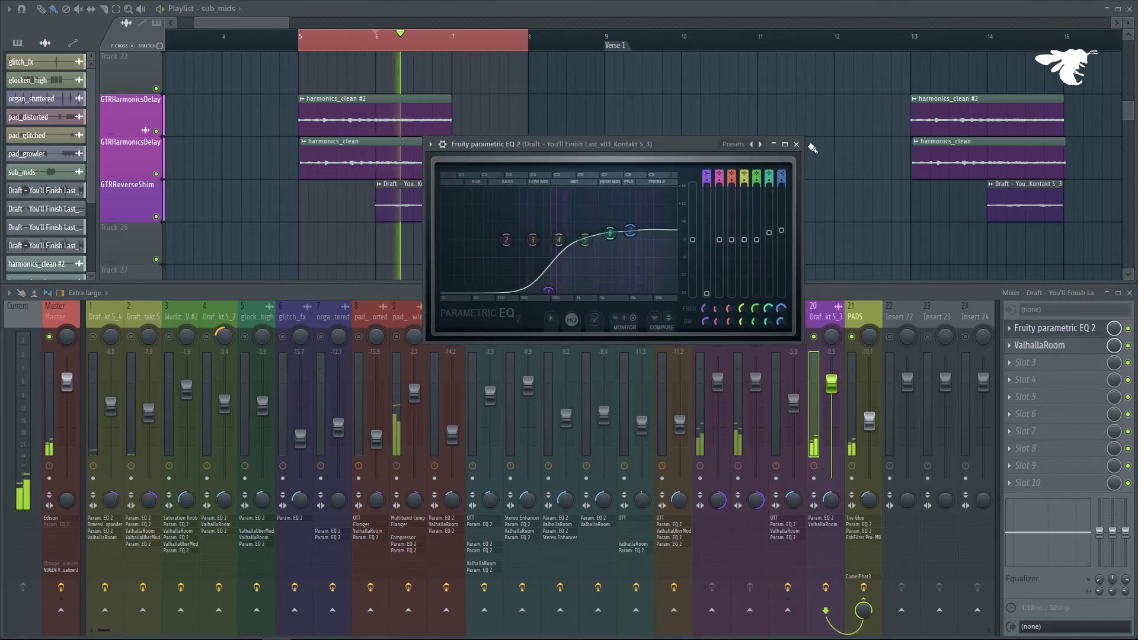
Examine the Kontakt 5_3 track's ValhallaRoom late reverb settings while its reverse shimmer clip plays.
left_click(797, 145)
key("space")
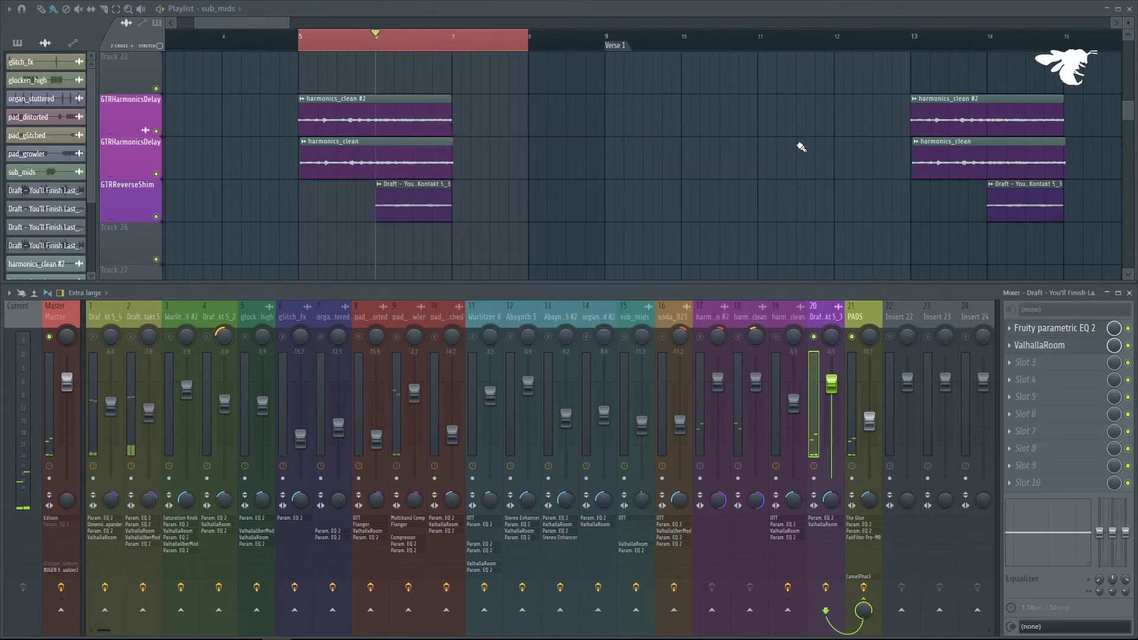
left_click(1031, 345)
key("space")
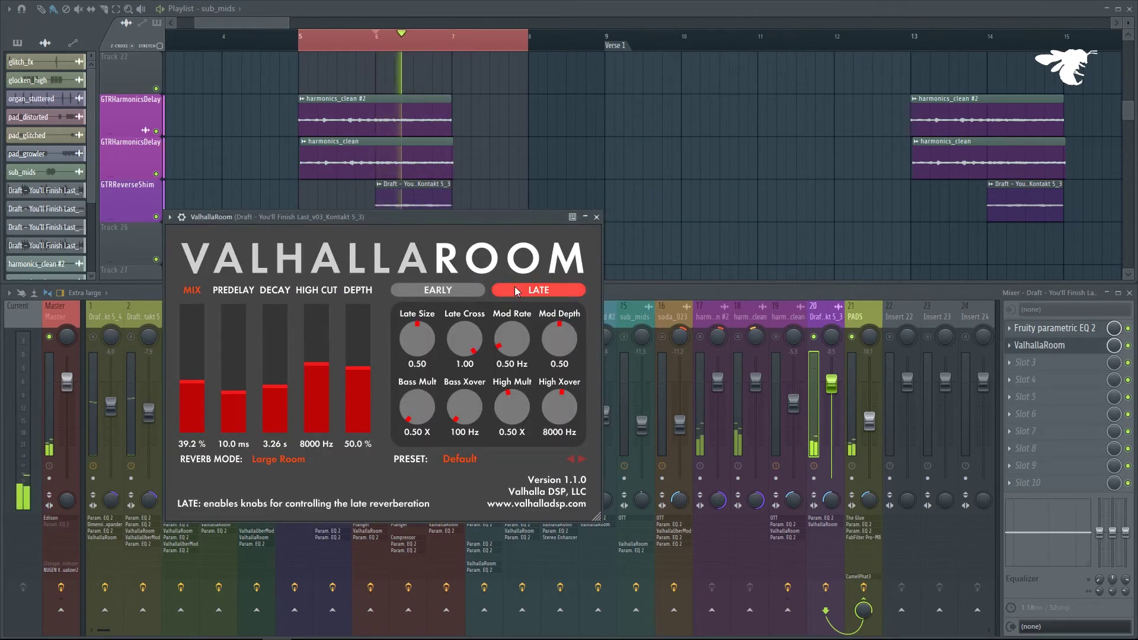
left_click(597, 218)
key("space")
Unsolo the Kontakt 5_3 track and play the intro's guitar clips with all mixer tracks enabled.
right_click(815, 336)
right_click(814, 335)
right_click(815, 336)
scroll(437, 99, "down", 3)
scroll(351, 41, "down", 5)
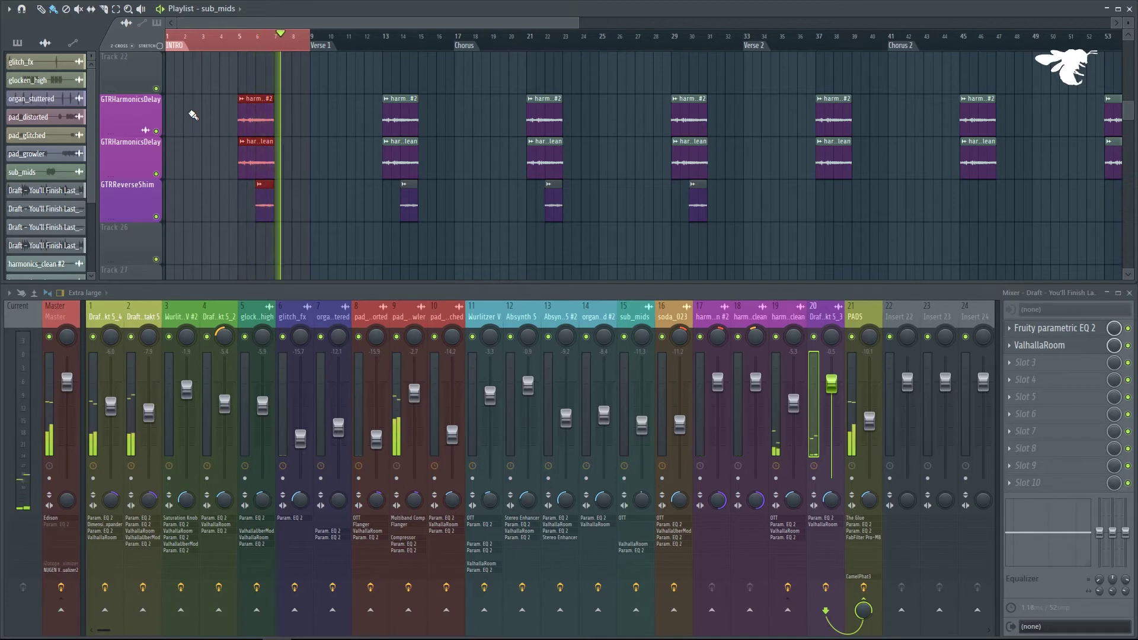
Lower the Wurlitzer V track's fader slightly while Verse 1 plays.
scroll(363, 161, "up", 5)
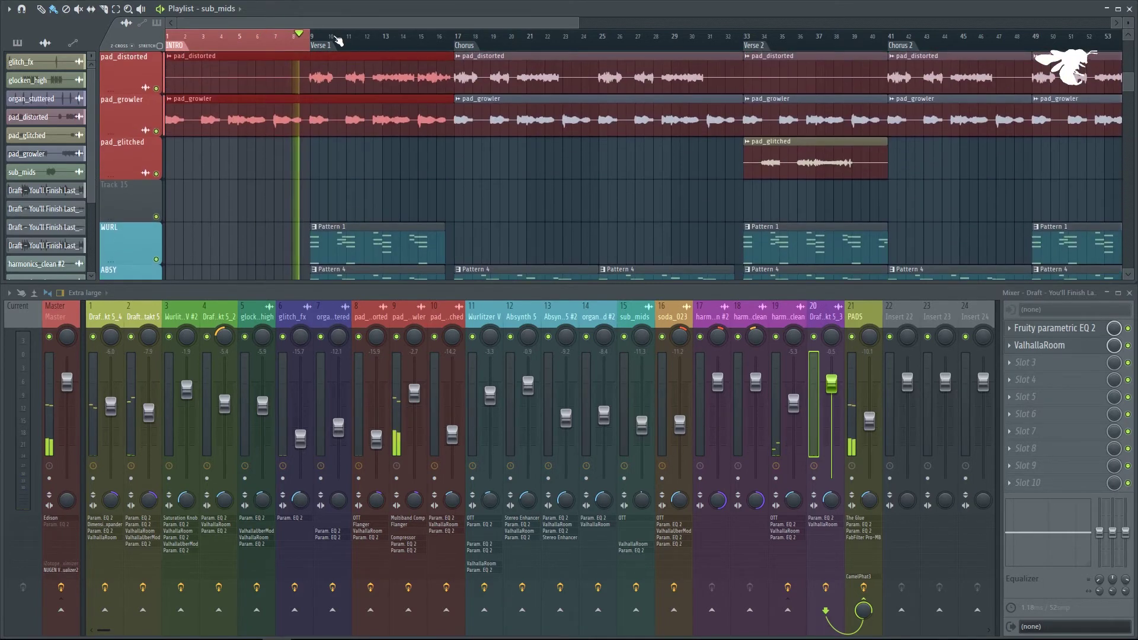
scroll(313, 159, "down", 2)
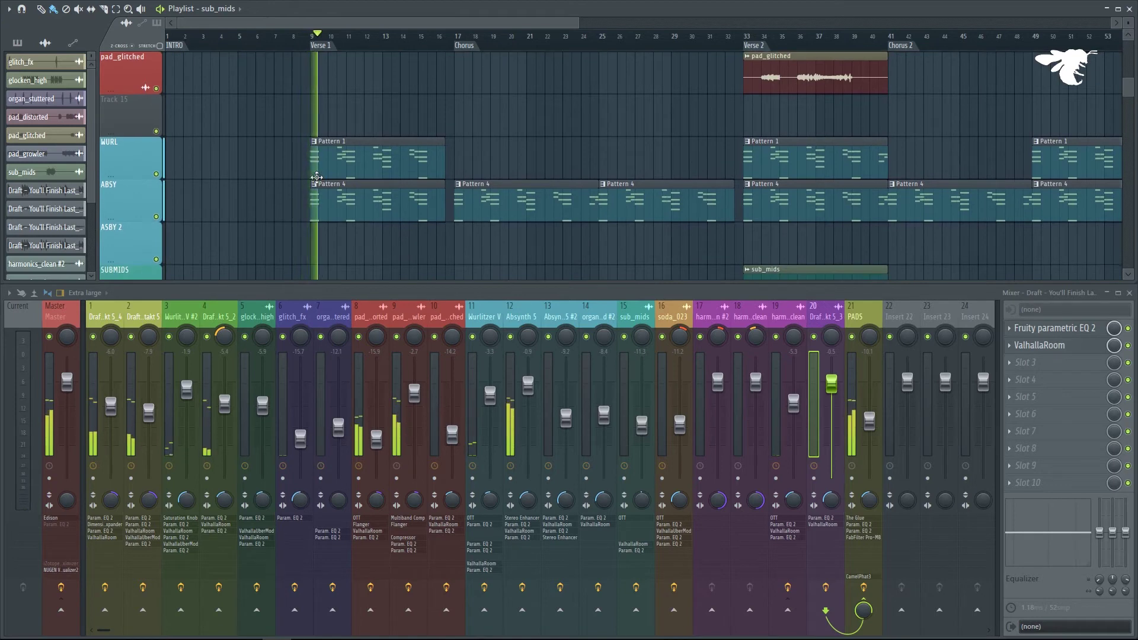
left_click_drag(490, 393, 490, 403)
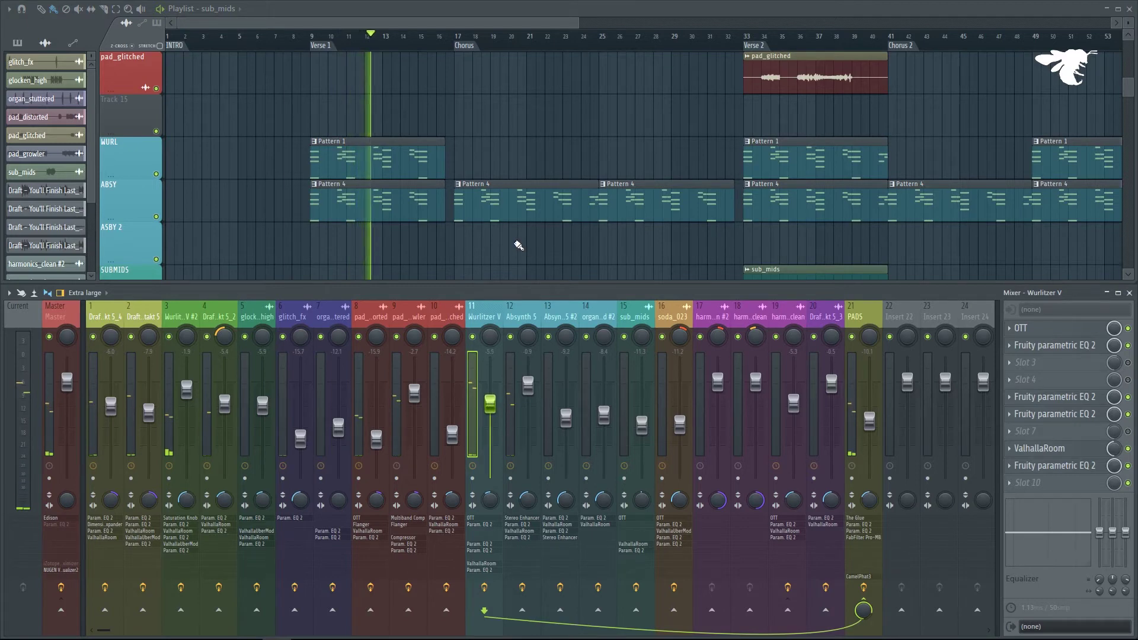
Examine the playlist's bell, Wurlitzer, glocken, organ and pad tracks while playback runs from Verse 1 into the Chorus.
scroll(516, 246, "up", 4)
scroll(501, 245, "down", 3)
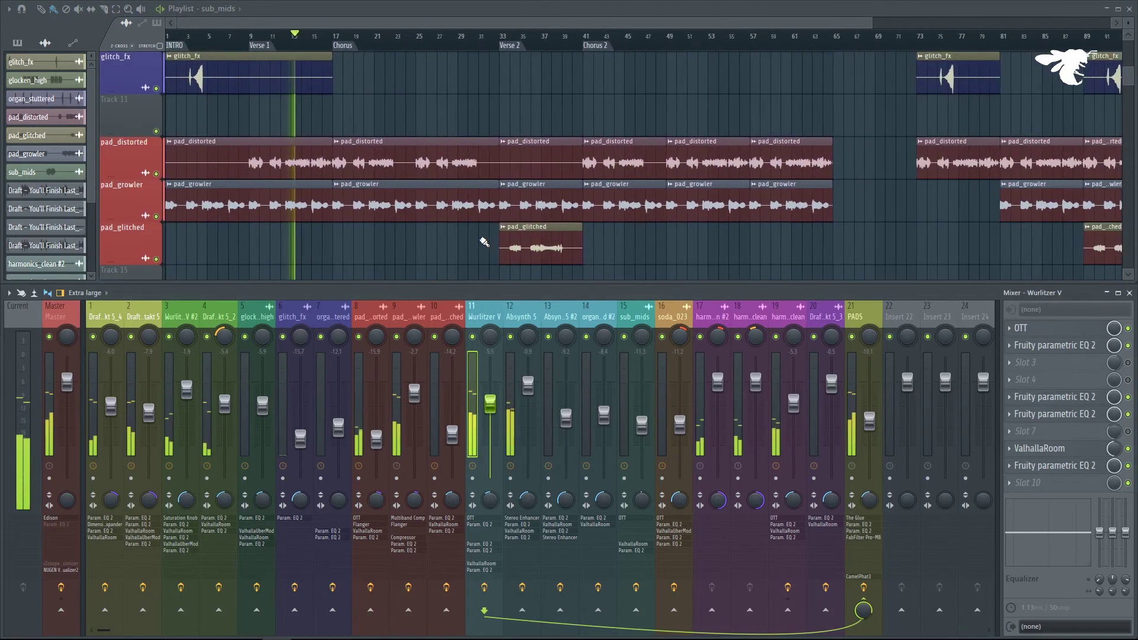
scroll(484, 242, "down", 3)
scroll(452, 237, "up", 7)
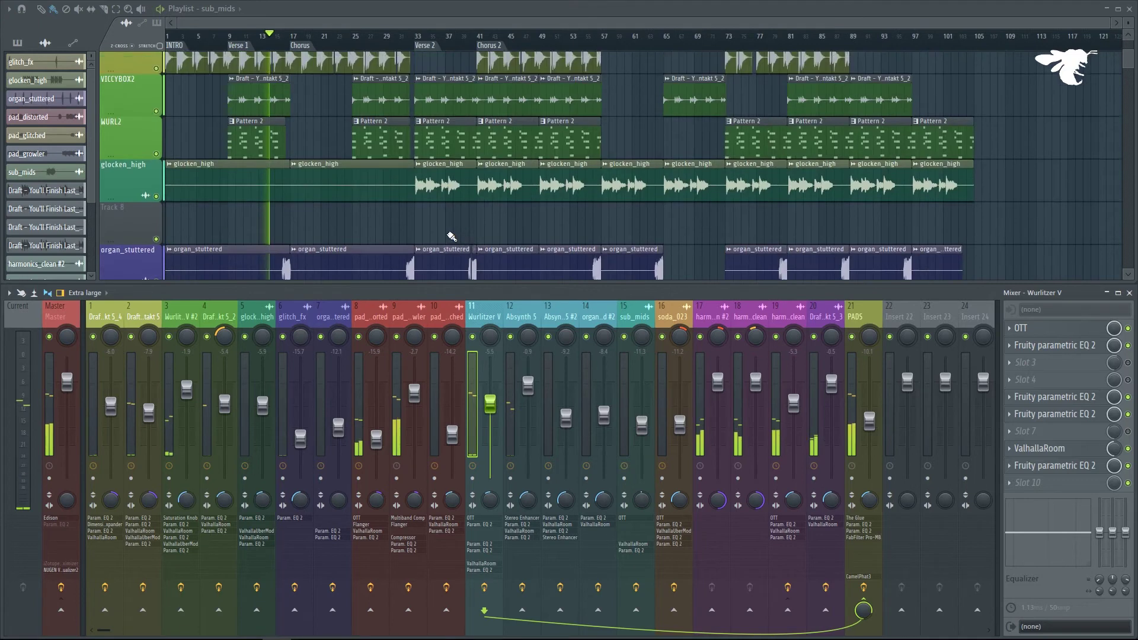
scroll(293, 236, "up", 5)
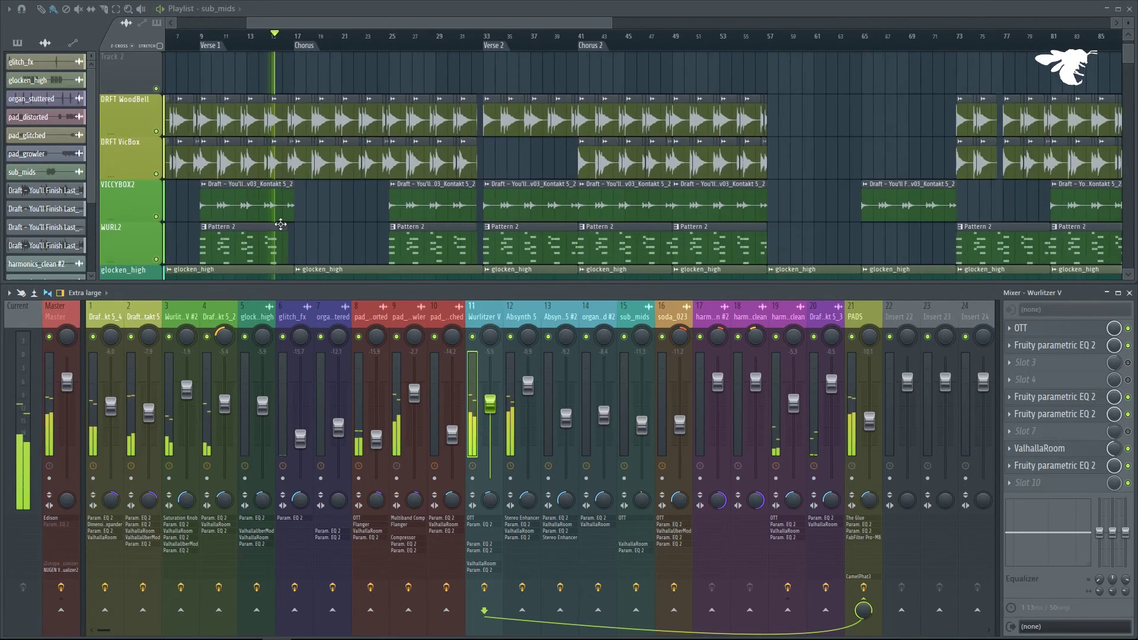
scroll(280, 224, "down", 4)
scroll(280, 224, "down", 2)
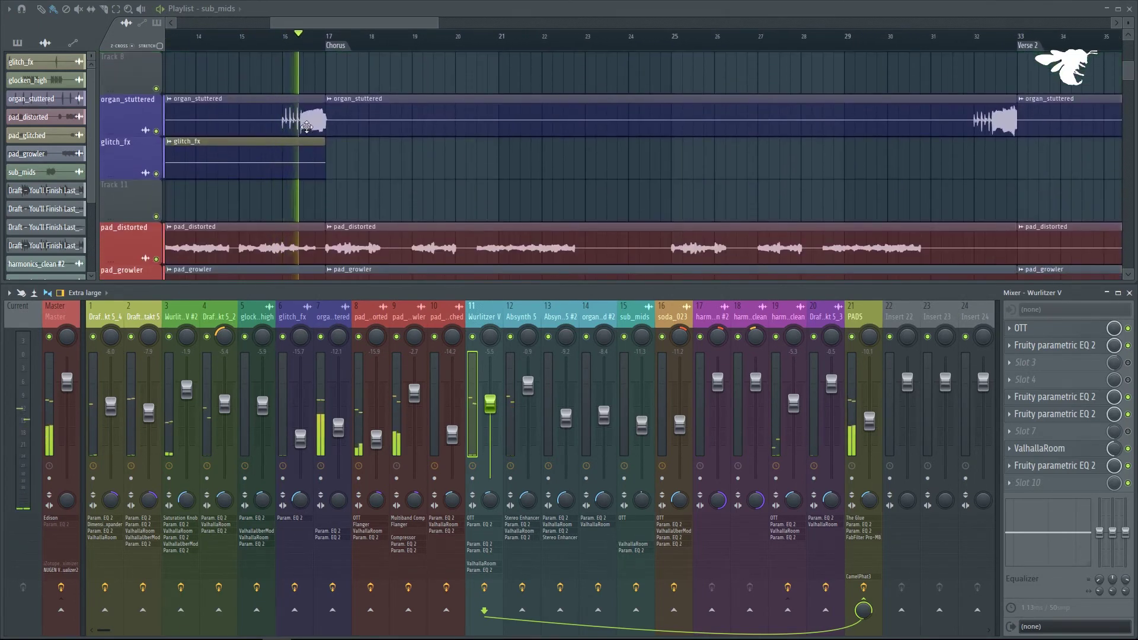
scroll(348, 142, "up", 7)
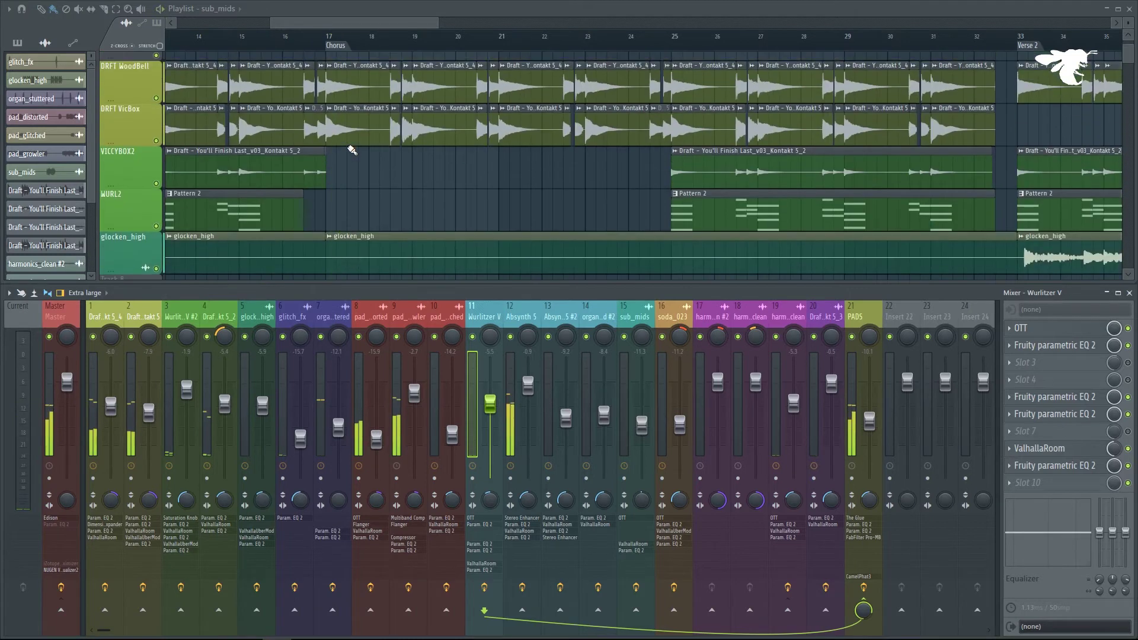
scroll(386, 229, "down", 6)
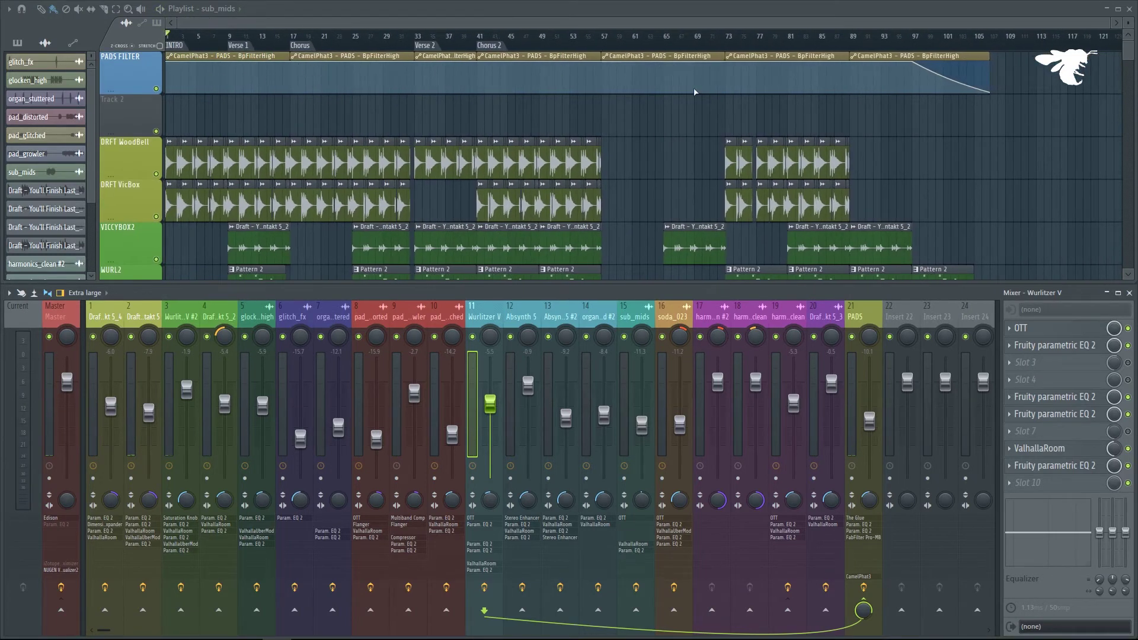
Go through the instrument tracks in the mixer and select the PADS bus on track 21.
left_click(113, 316)
scroll(123, 318, "down", 16)
scroll(123, 319, "down", 3)
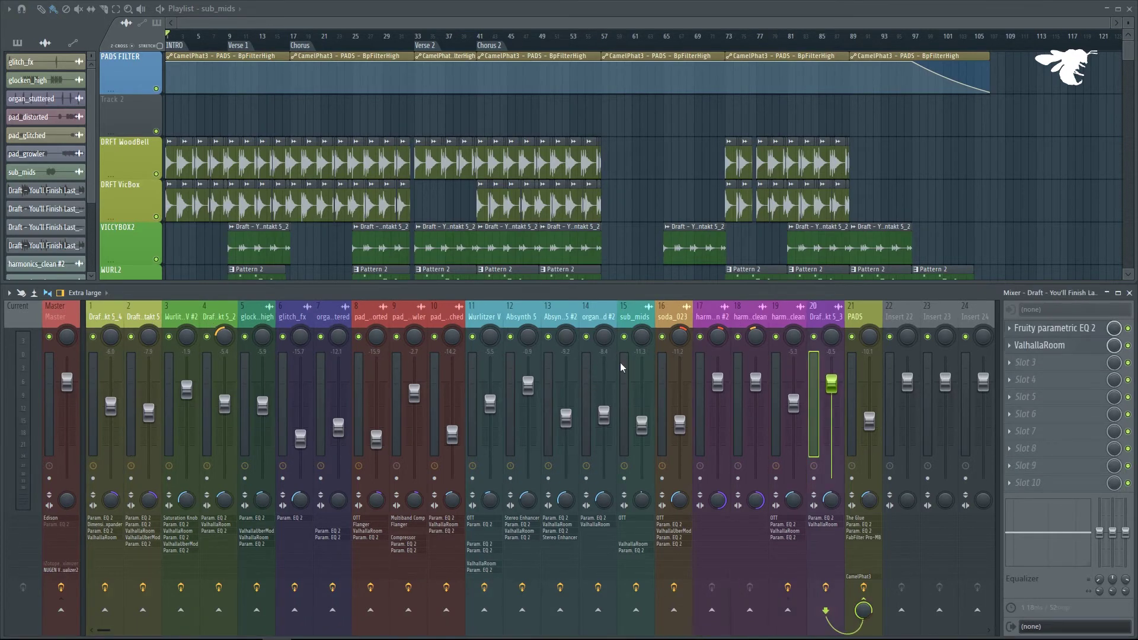
left_click(860, 317)
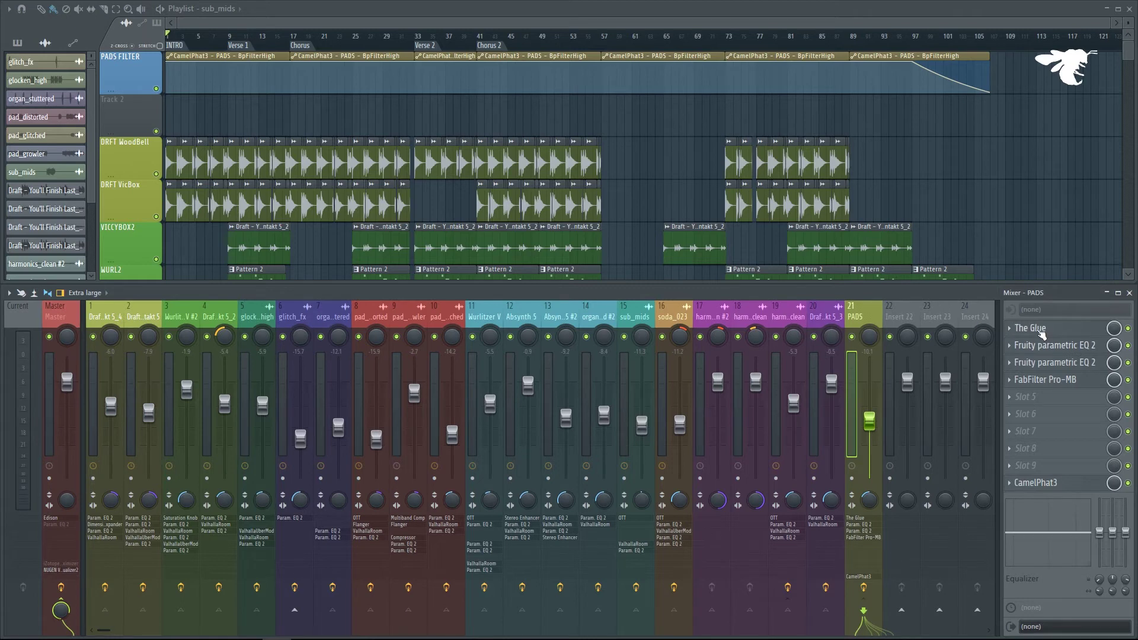
Inspect The Glue compressor and both Fruity parametric EQ 2 instances on the PADS bus.
left_click(1042, 331)
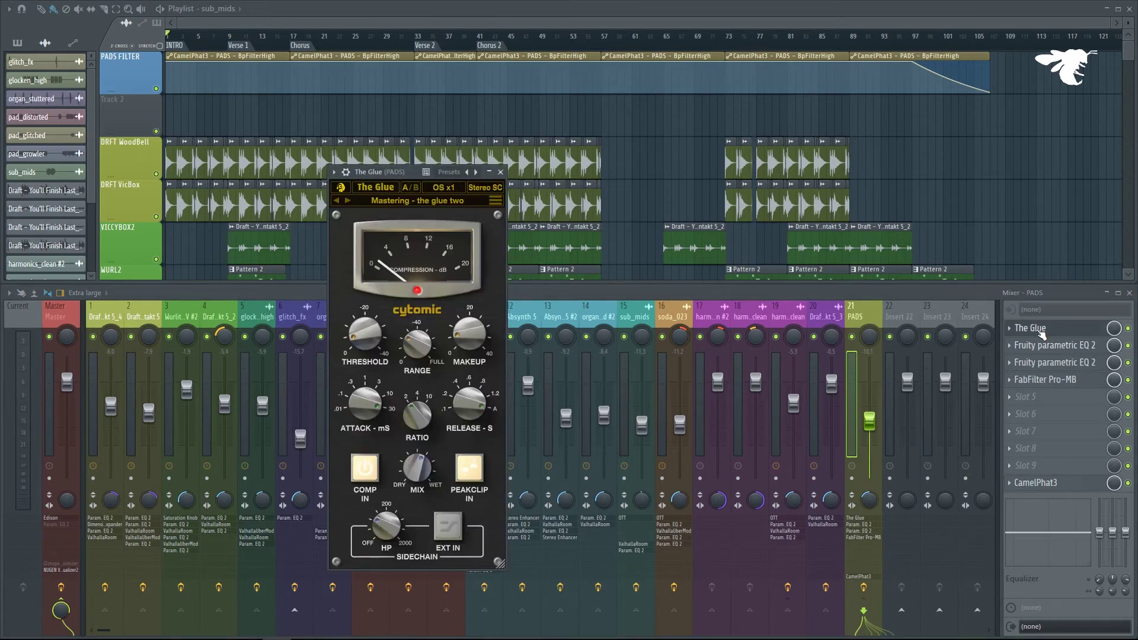
left_click(1042, 331)
left_click(1052, 346)
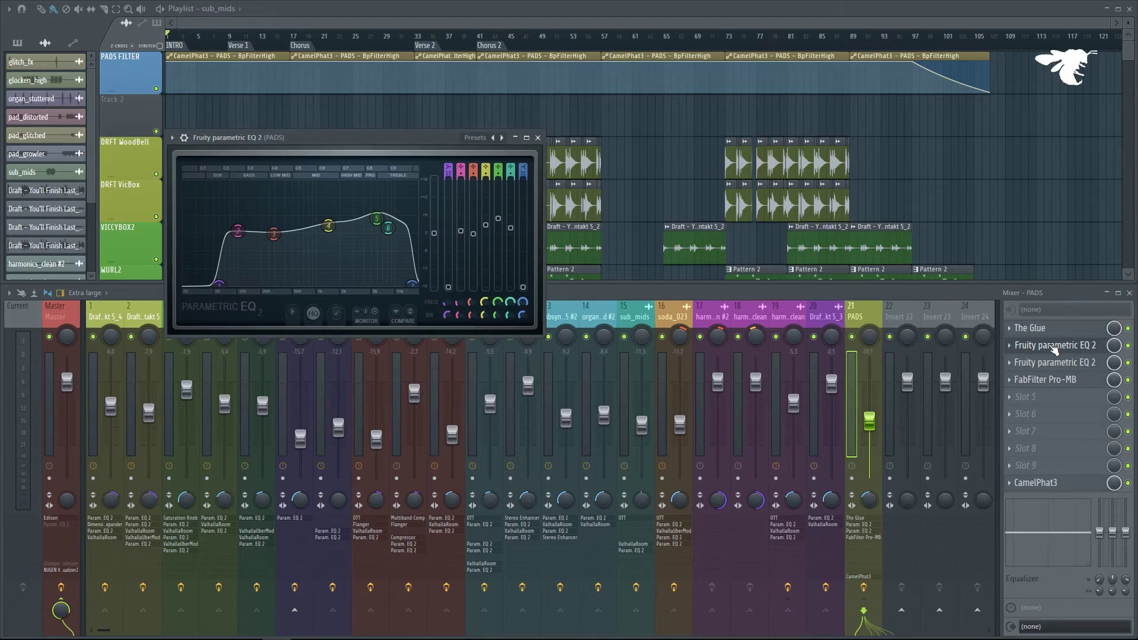
left_click(1053, 347)
left_click(1061, 367)
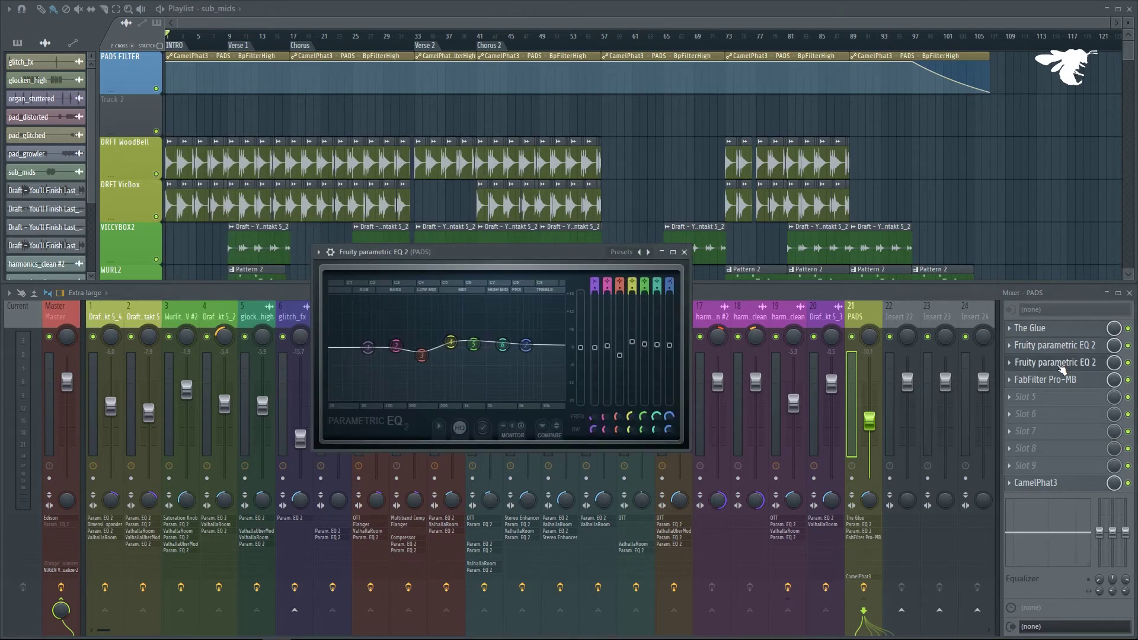
left_click(1060, 366)
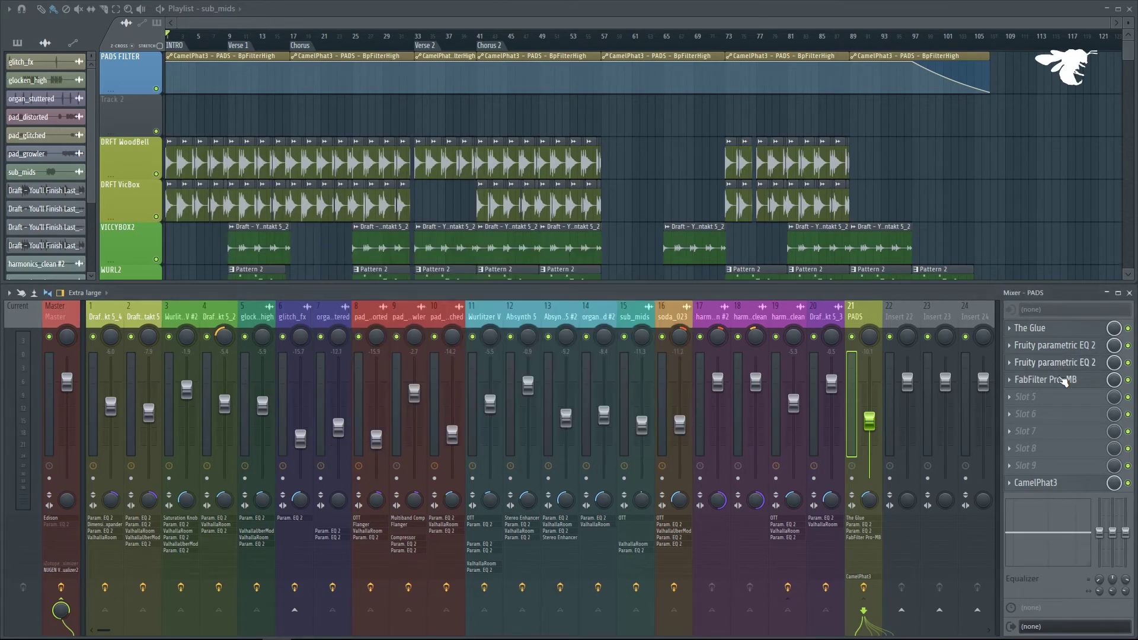
Inspect the compression band of FabFilter Pro-MB on the PADS bus.
left_click(1062, 380)
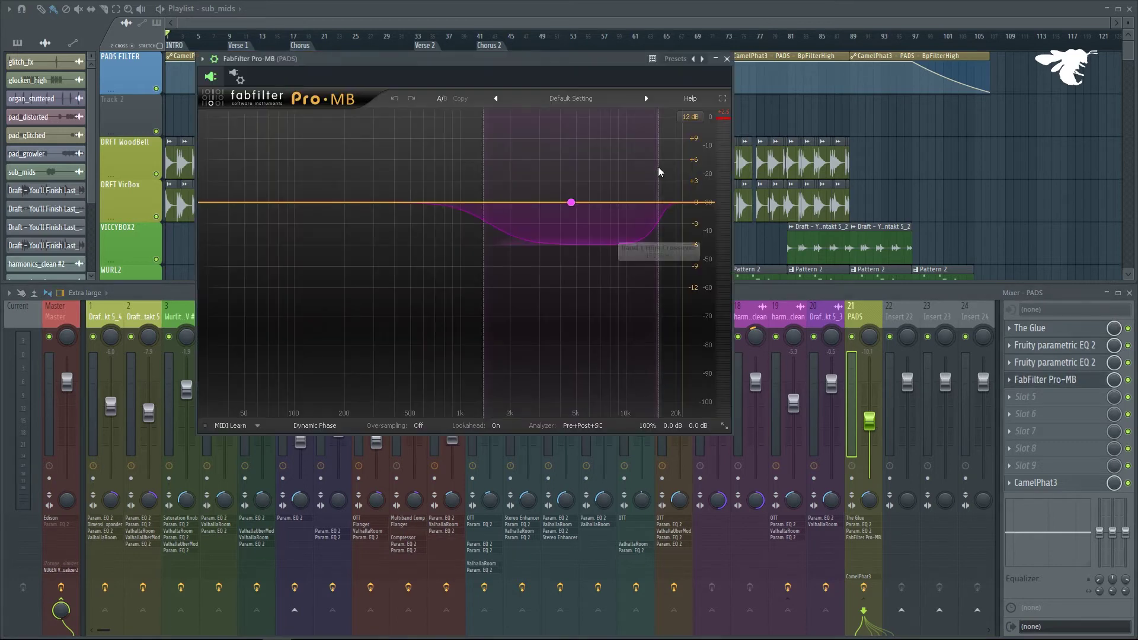
left_click_drag(604, 72, 618, 81)
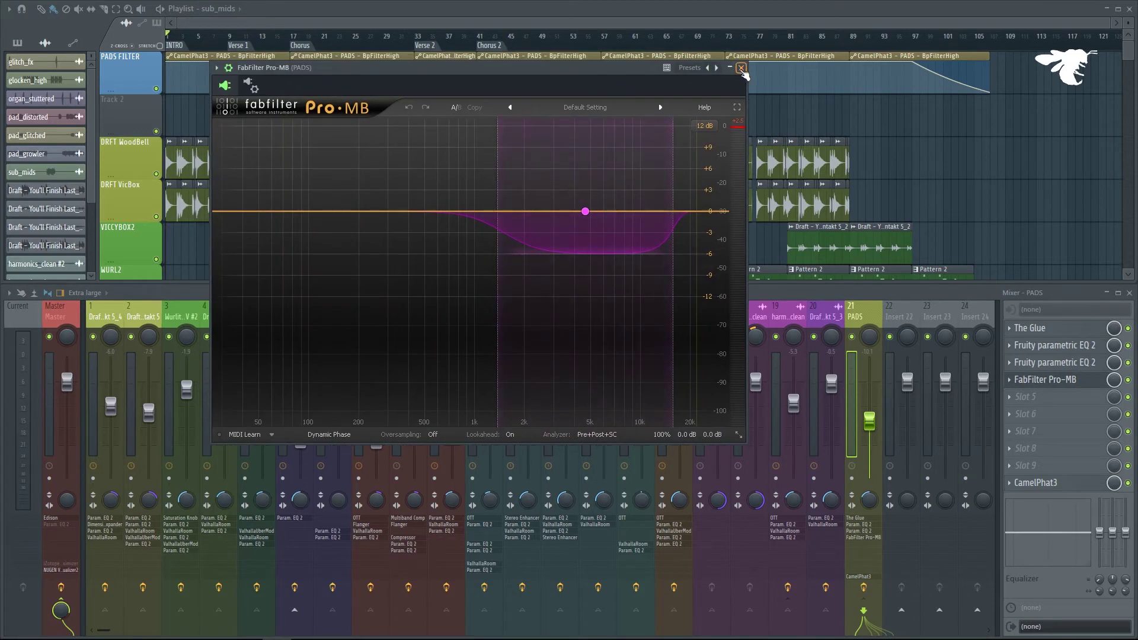
left_click(741, 68)
Play the song's ending from about bar 95 and watch CamelPhat3's automated BP Filter on the PADS bus.
left_click(1051, 485)
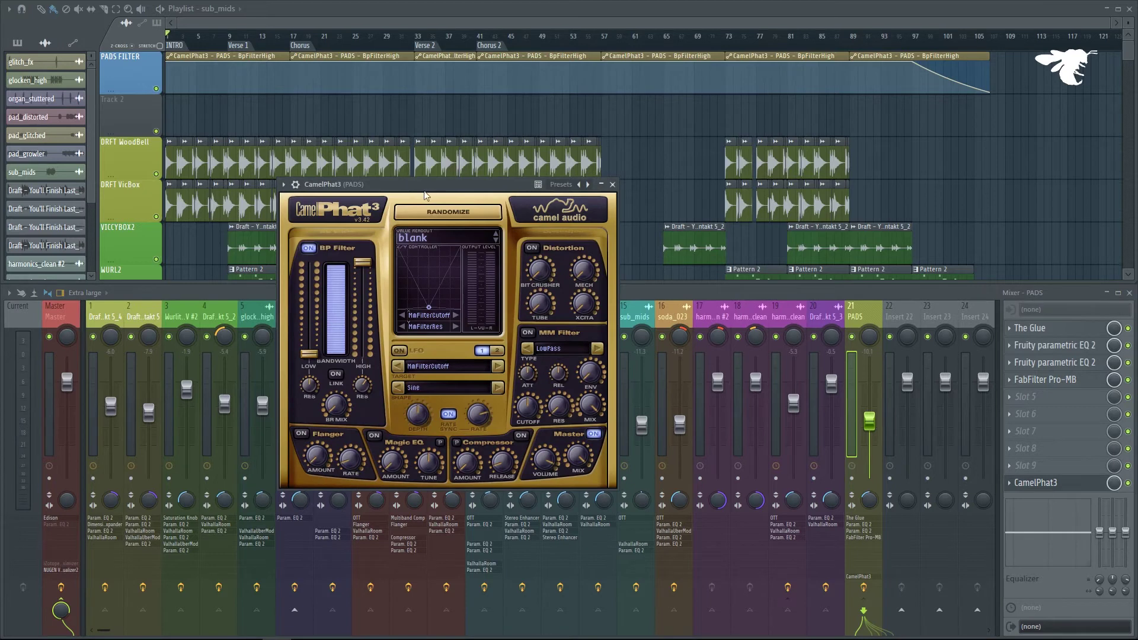
left_click_drag(425, 195, 348, 226)
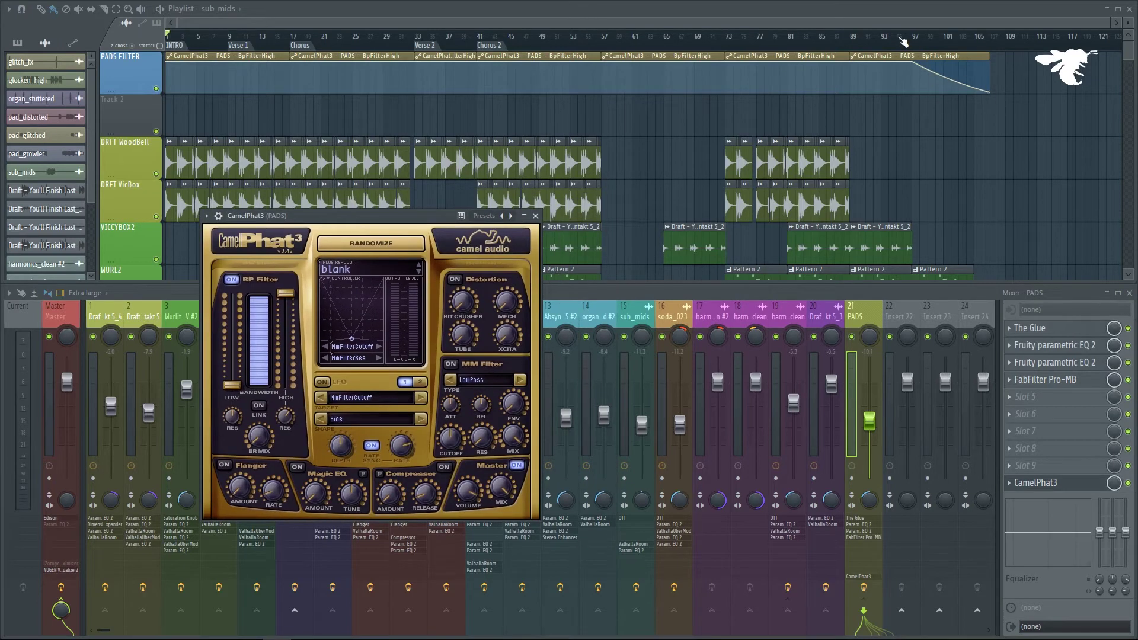
left_click(898, 37)
key("space")
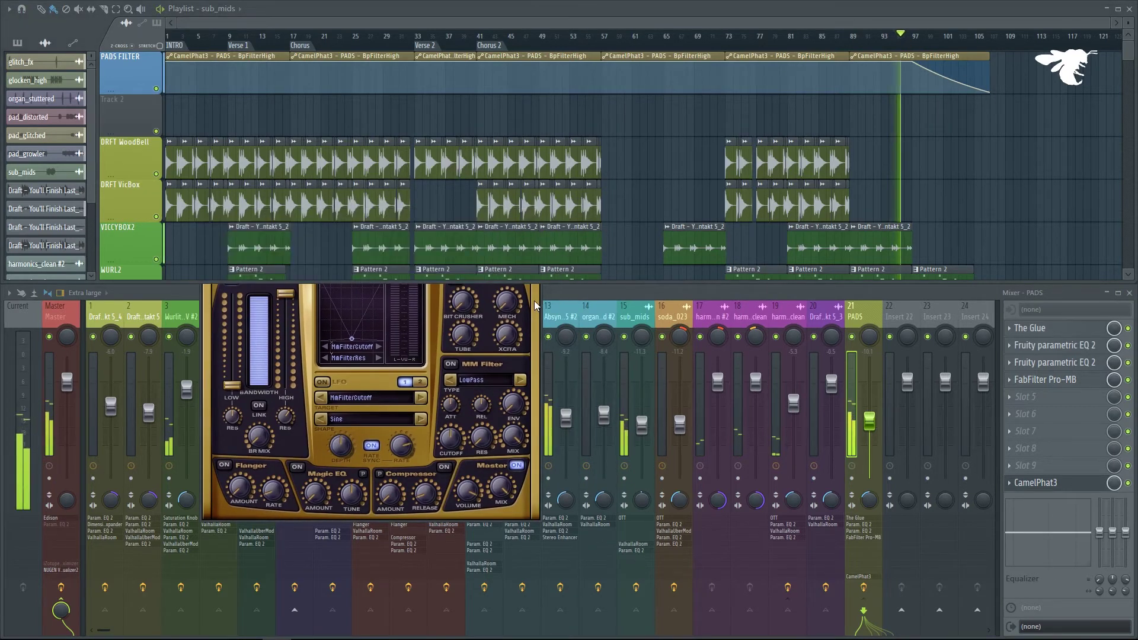
left_click(1032, 487)
left_click(1032, 487)
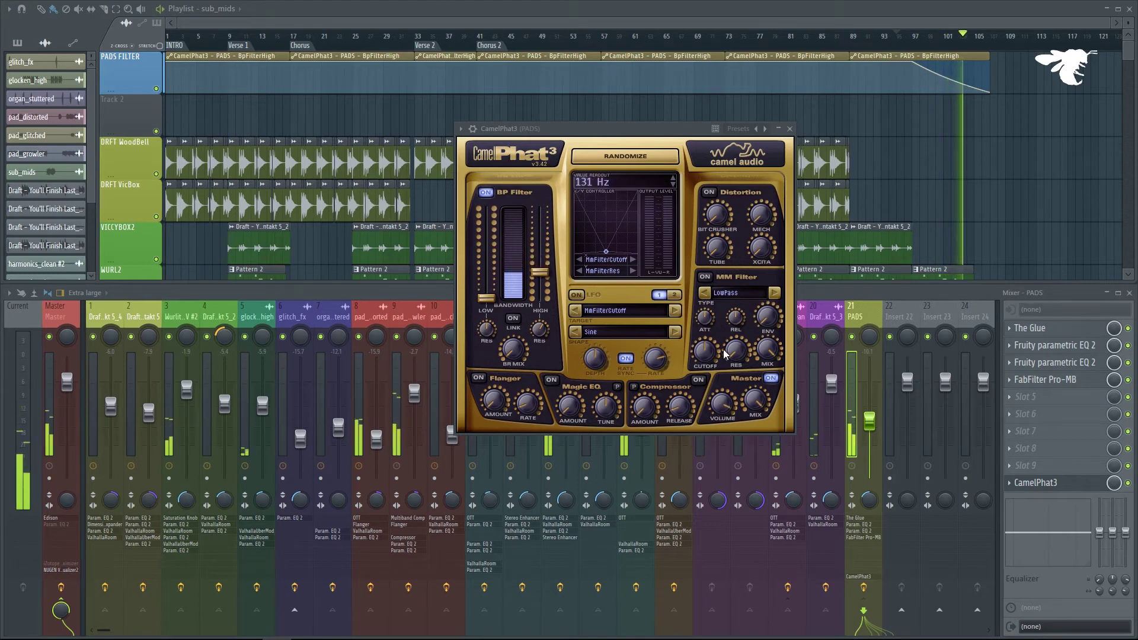
left_click(791, 129)
key("space")
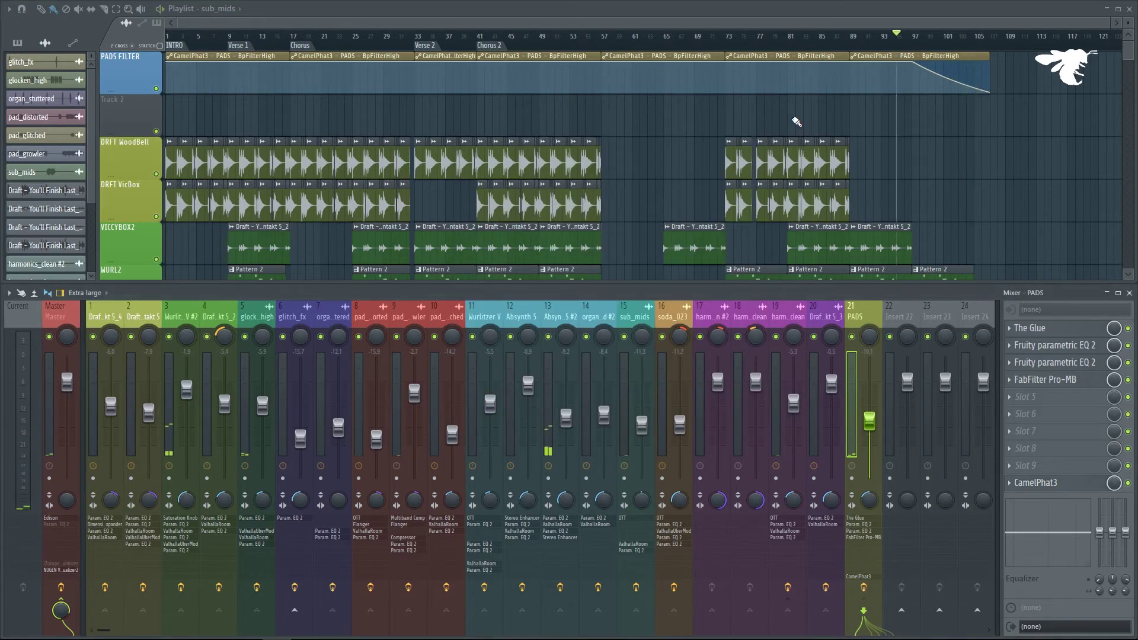
Look over the full arrangement of instrument tracks in the playlist.
scroll(1123, 28, "down", 3)
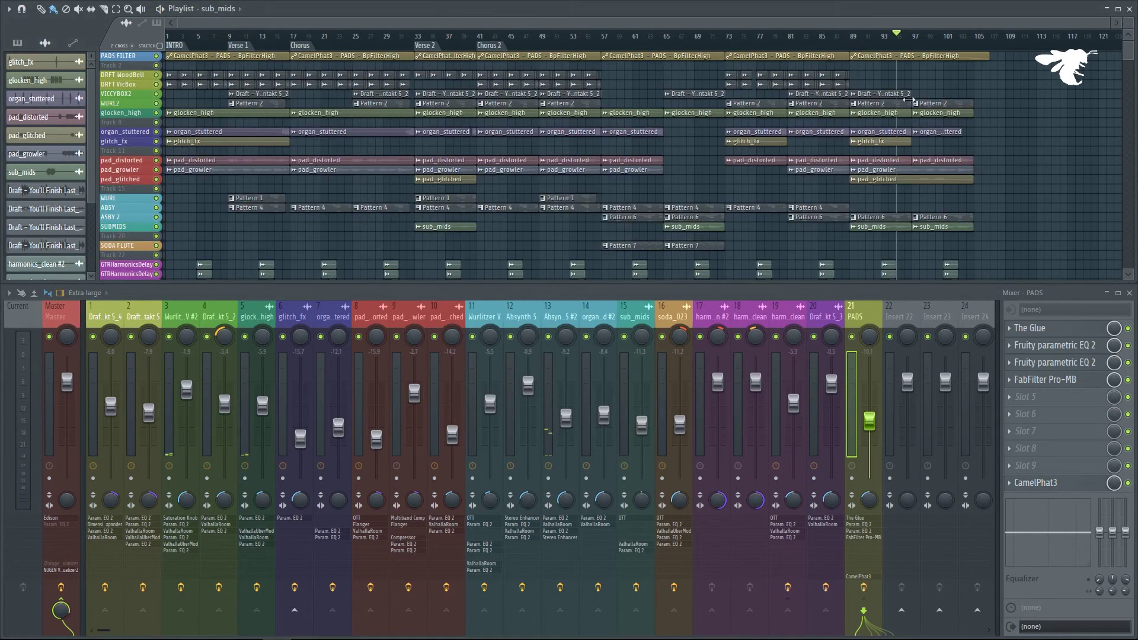
scroll(471, 191, "down", 1)
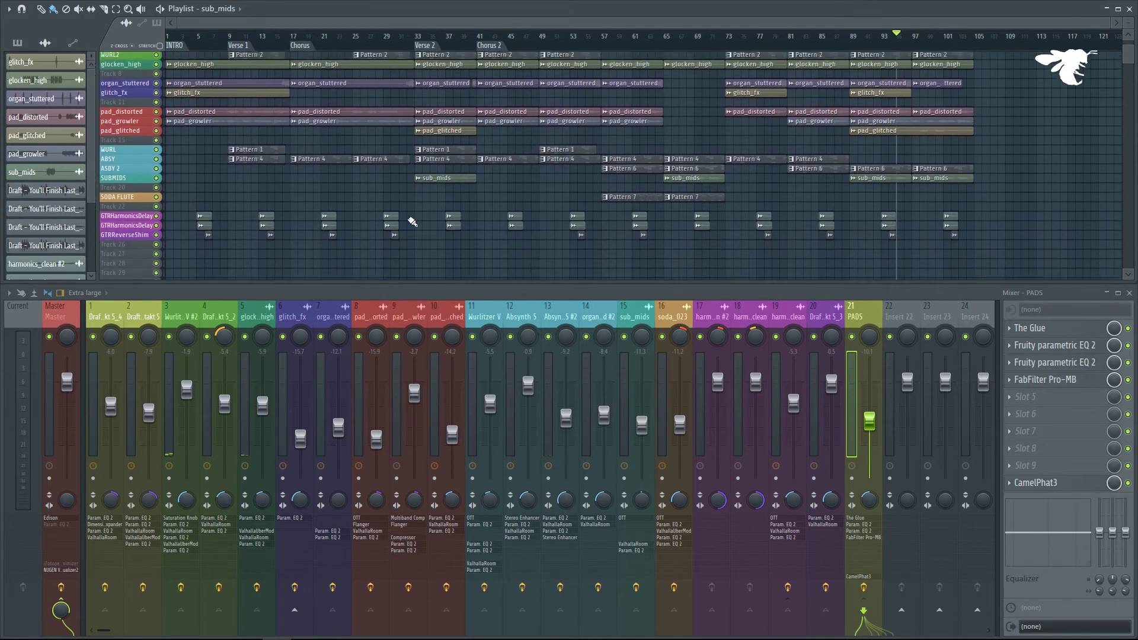
scroll(415, 184, "up", 1)
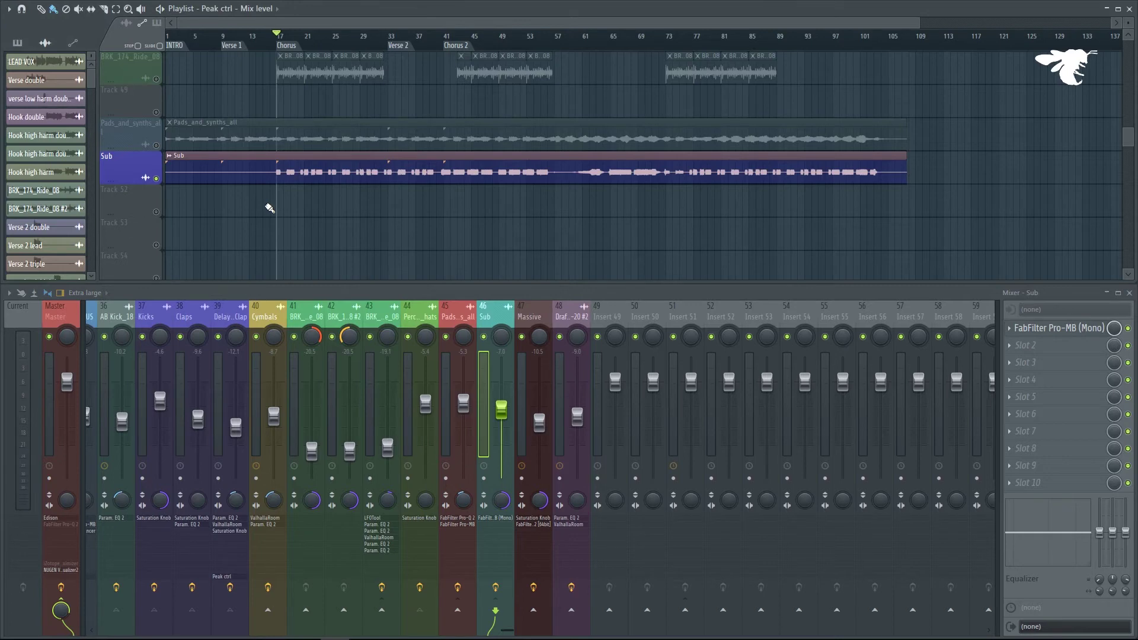
Inspect the Sub clip across the arrangement and play the Sub track alone from the Chorus at bar 17.
scroll(310, 207, "up", 5)
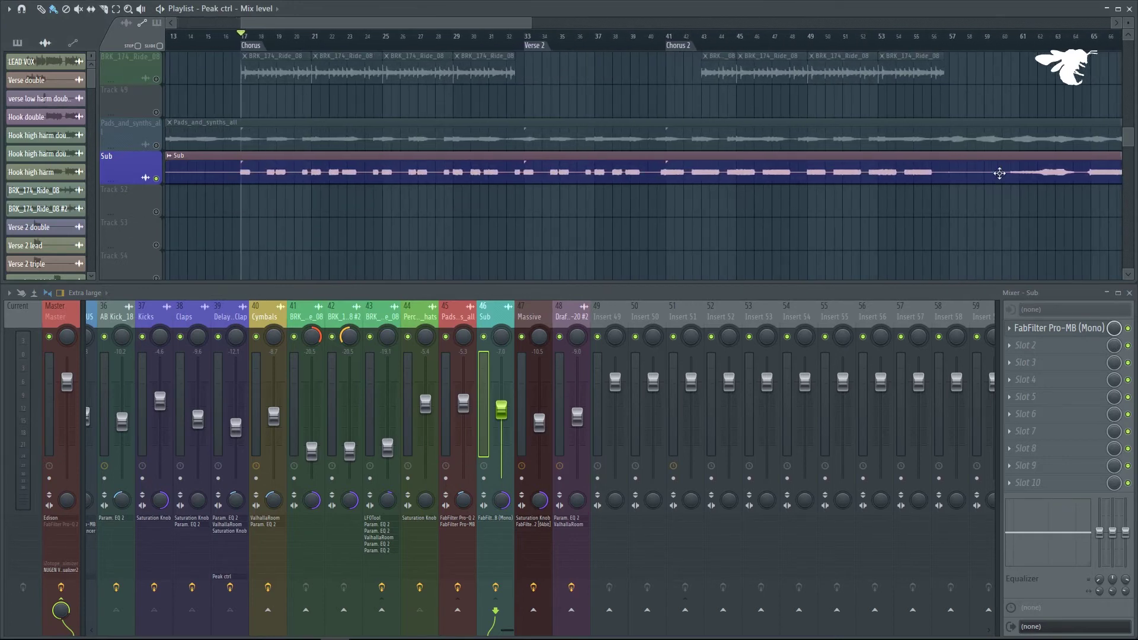
scroll(352, 181, "down", 5)
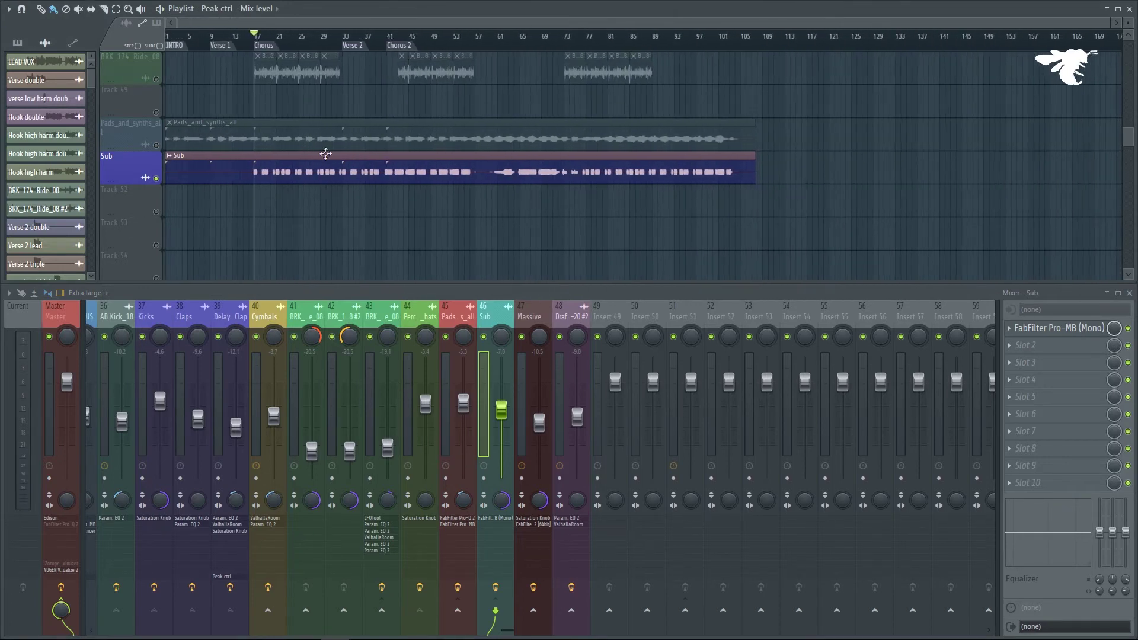
scroll(315, 165, "up", 3)
scroll(313, 163, "down", 6)
scroll(253, 153, "up", 5)
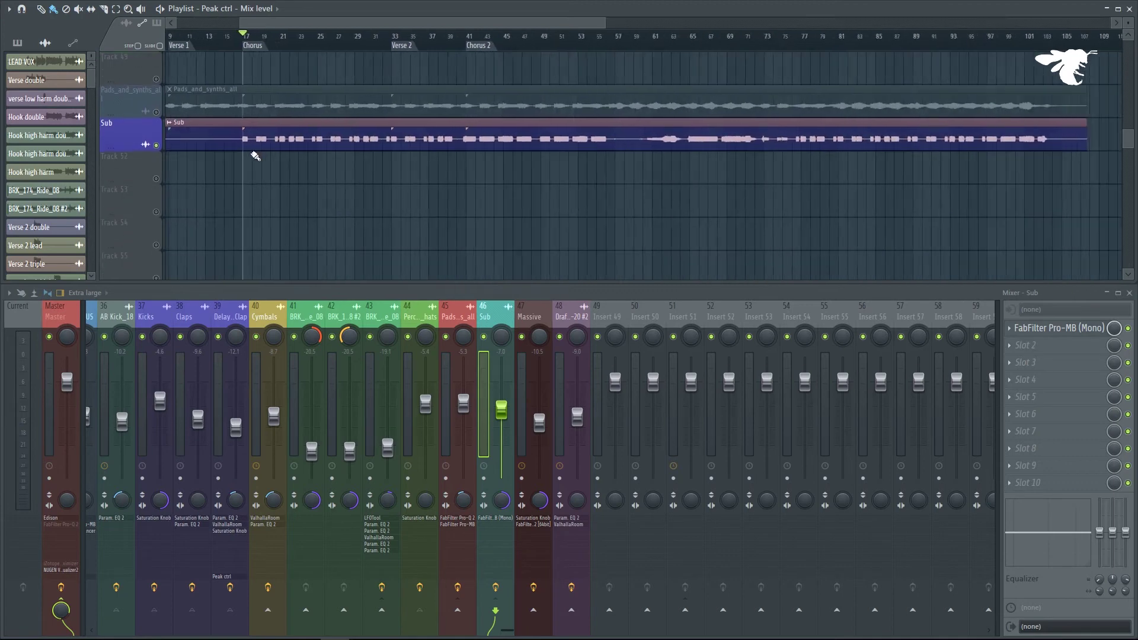
scroll(230, 155, "up", 2)
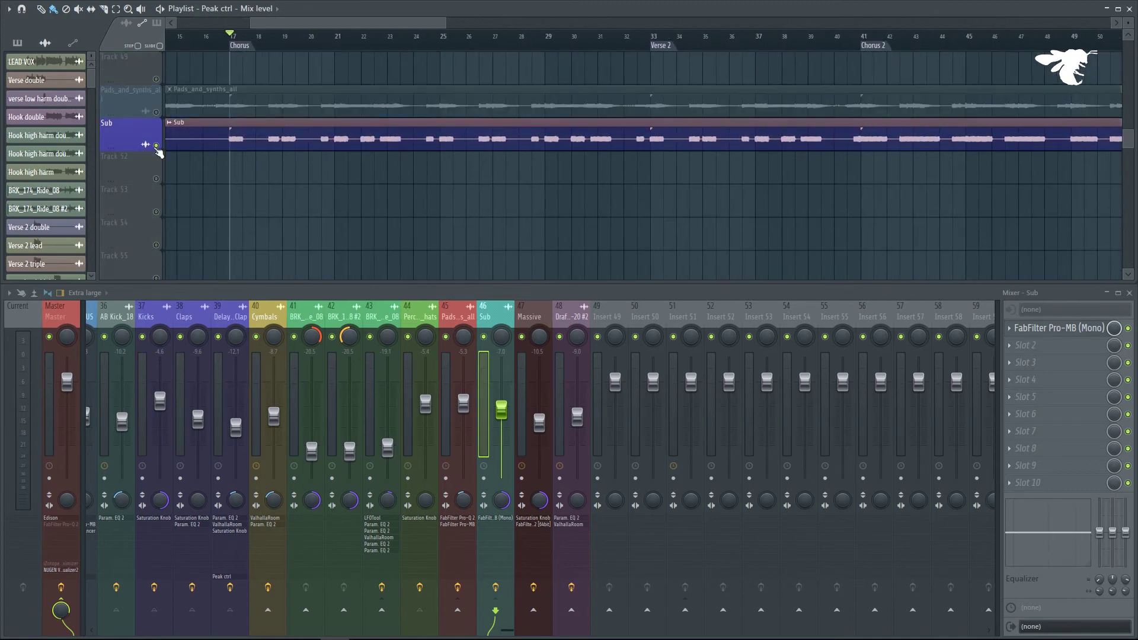
key("space")
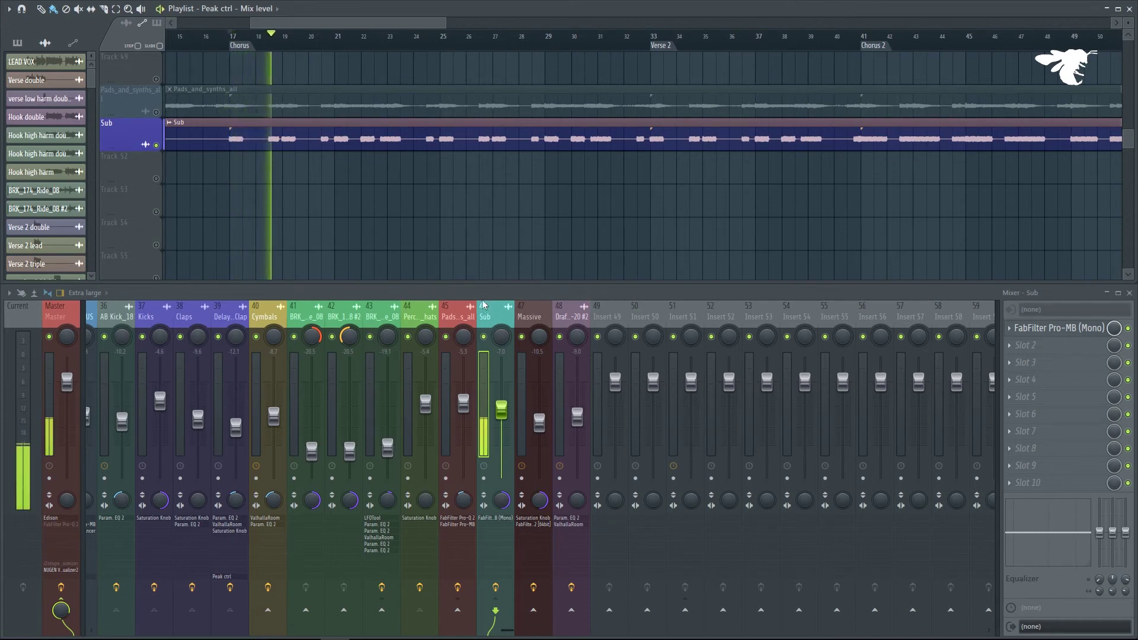
Inspect band 1 of FabFilter Pro-MB (Mono) on the Sub track and show the plugin's side chain input connections.
left_click(1054, 329)
left_click(510, 272)
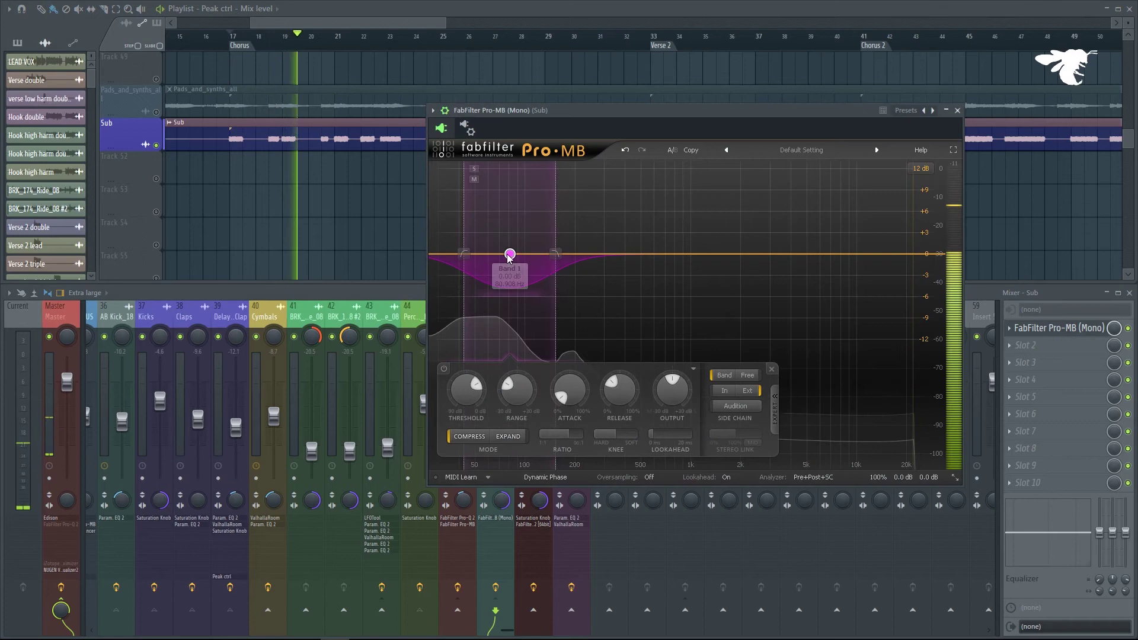
left_click(467, 128)
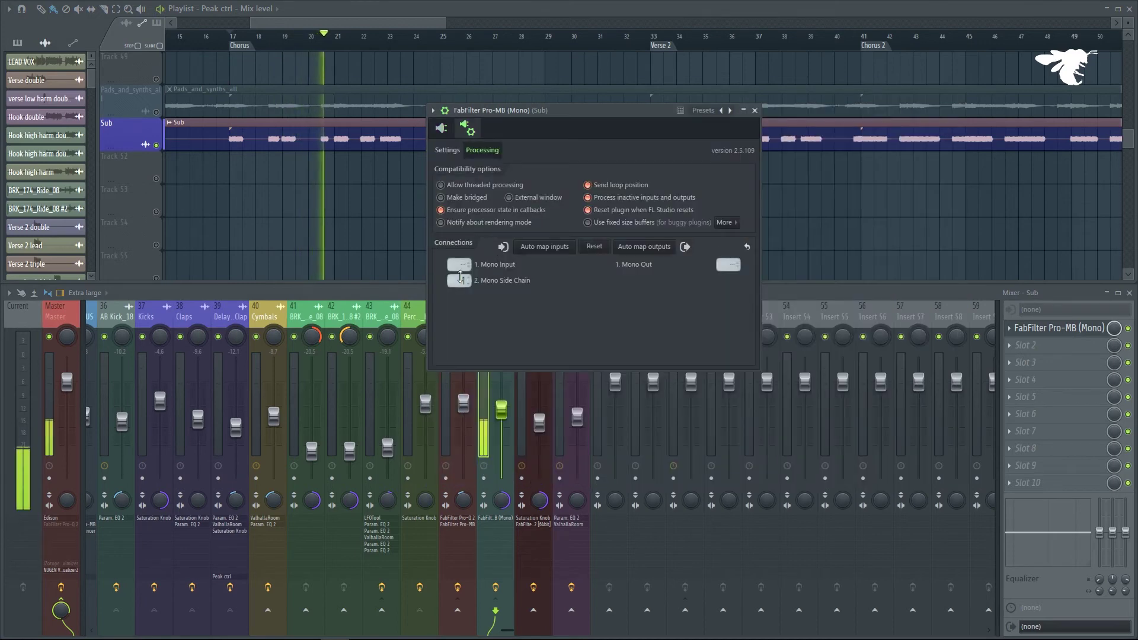
Return to FabFilter Pro-MB's band display on the Sub track, then close the plugin and stop playback.
left_click(441, 128)
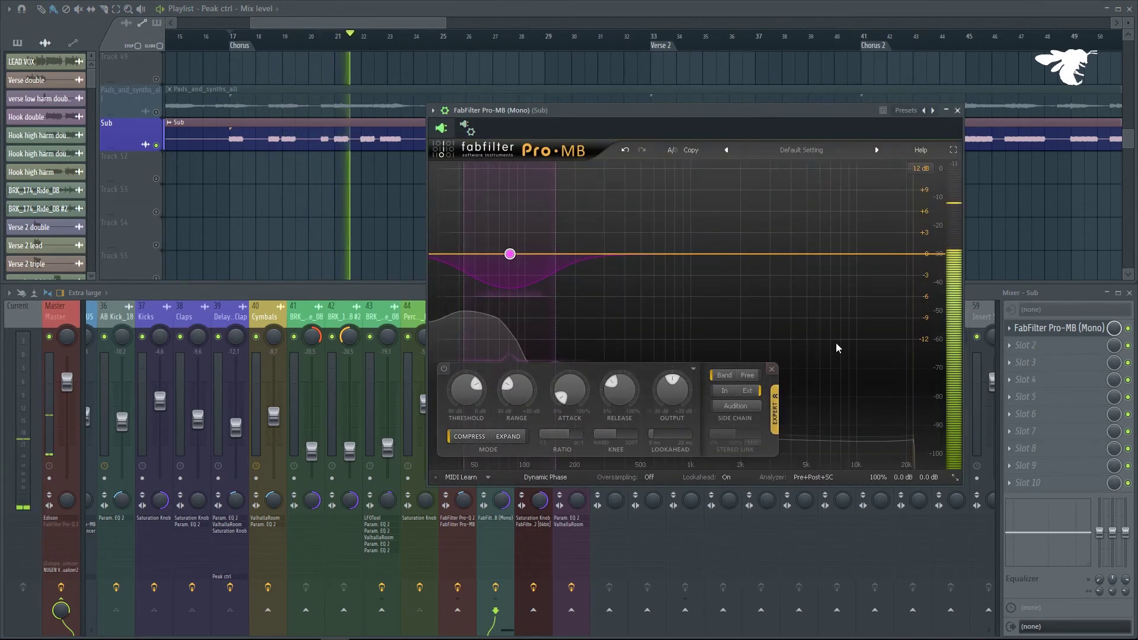
left_click(957, 111)
key("space")
Play the soloed Sub track from the Chorus and examine its spectrum in NUGEN Visualizer2 on the Master track.
left_click(79, 310)
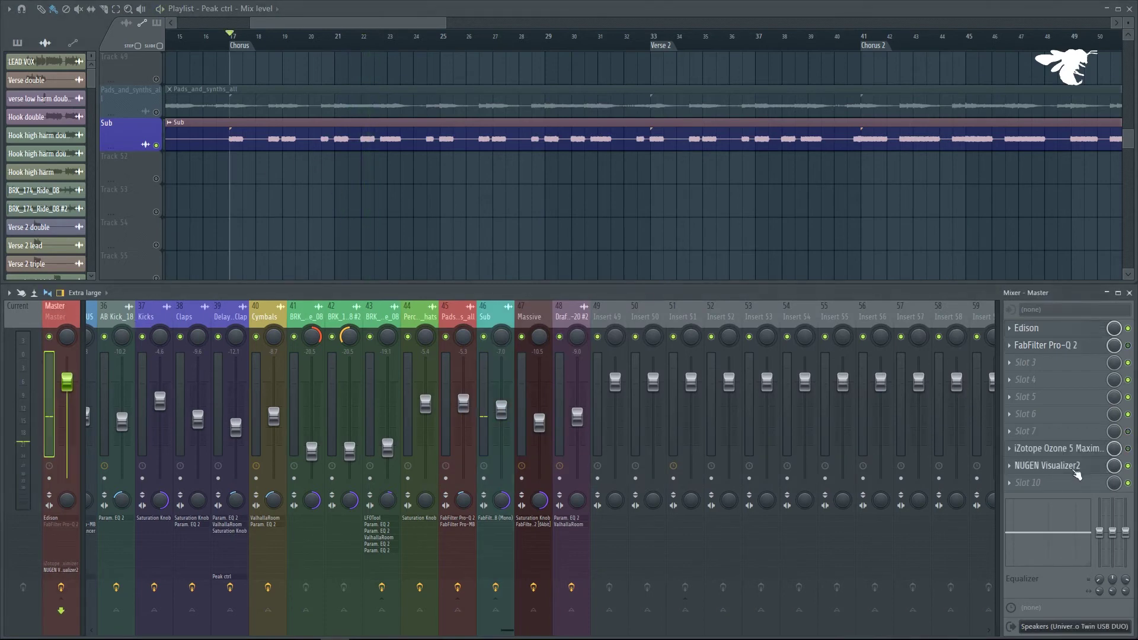
left_click(1061, 466)
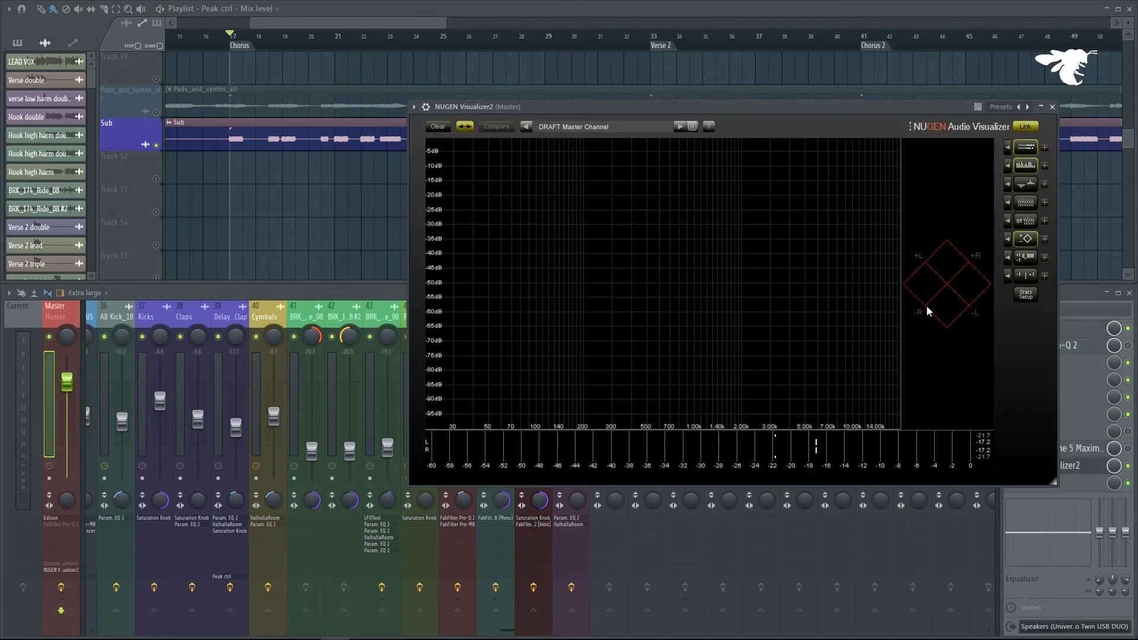
left_click_drag(514, 112, 545, 160)
key("space")
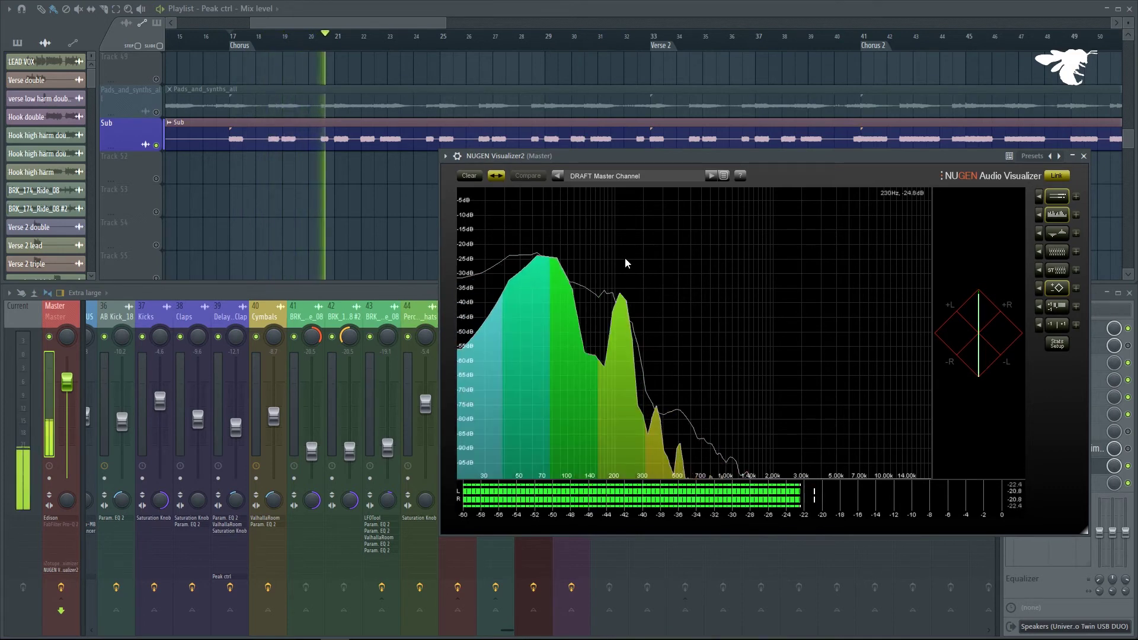
key("space")
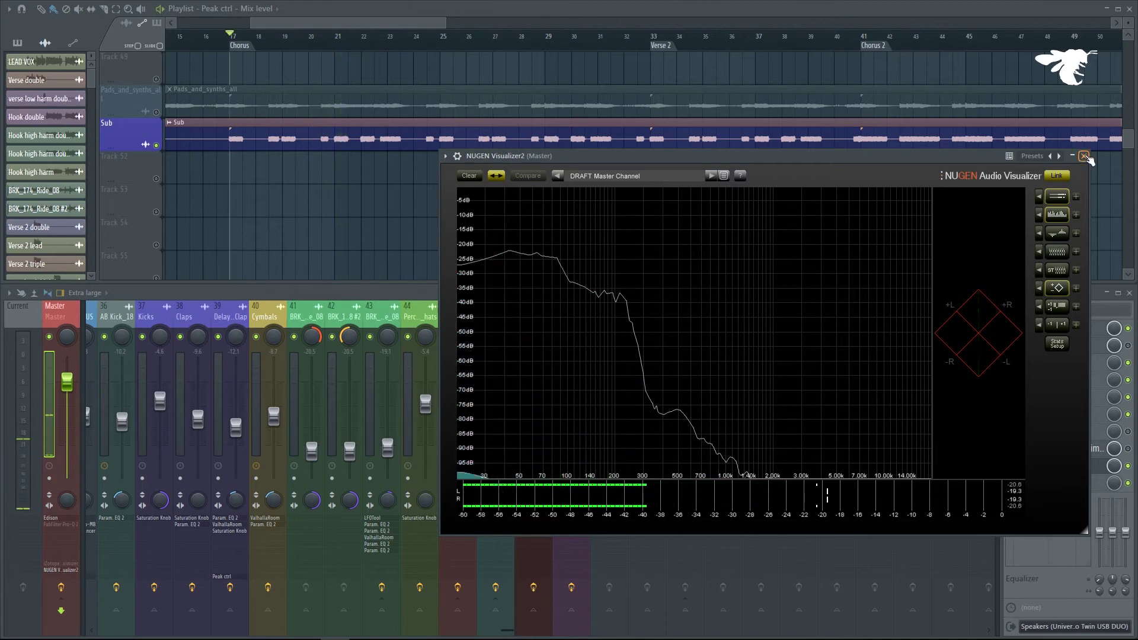
key("Escape")
Set oscillator 1 of the Massive synth to Formant mode, try the bass sound and close the synth.
left_click(539, 316)
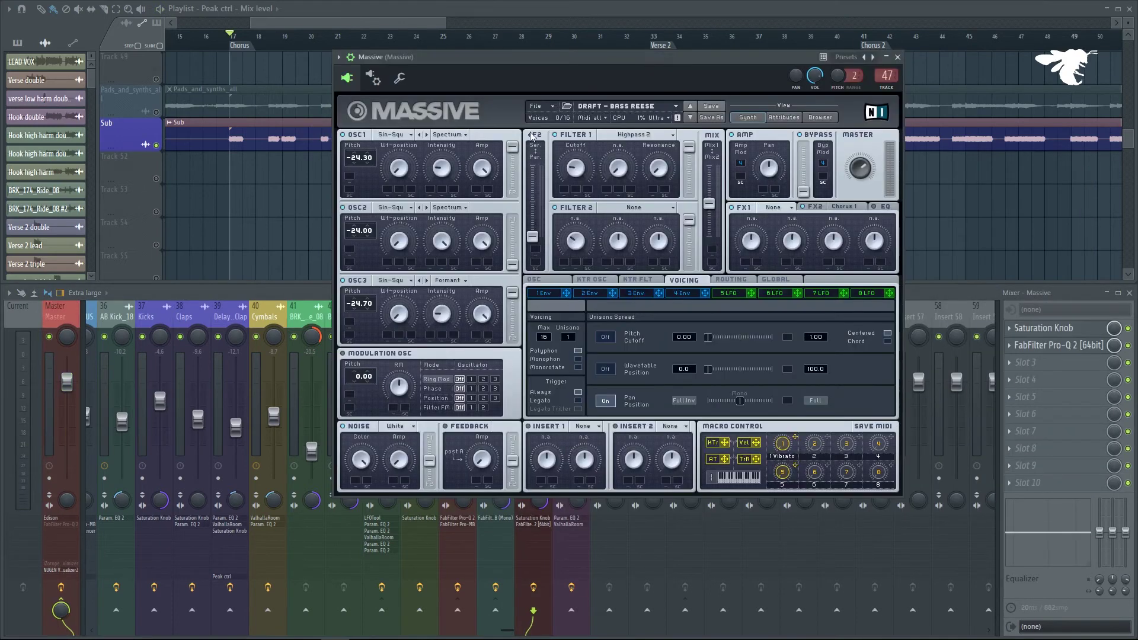
left_click_drag(564, 68, 670, 78)
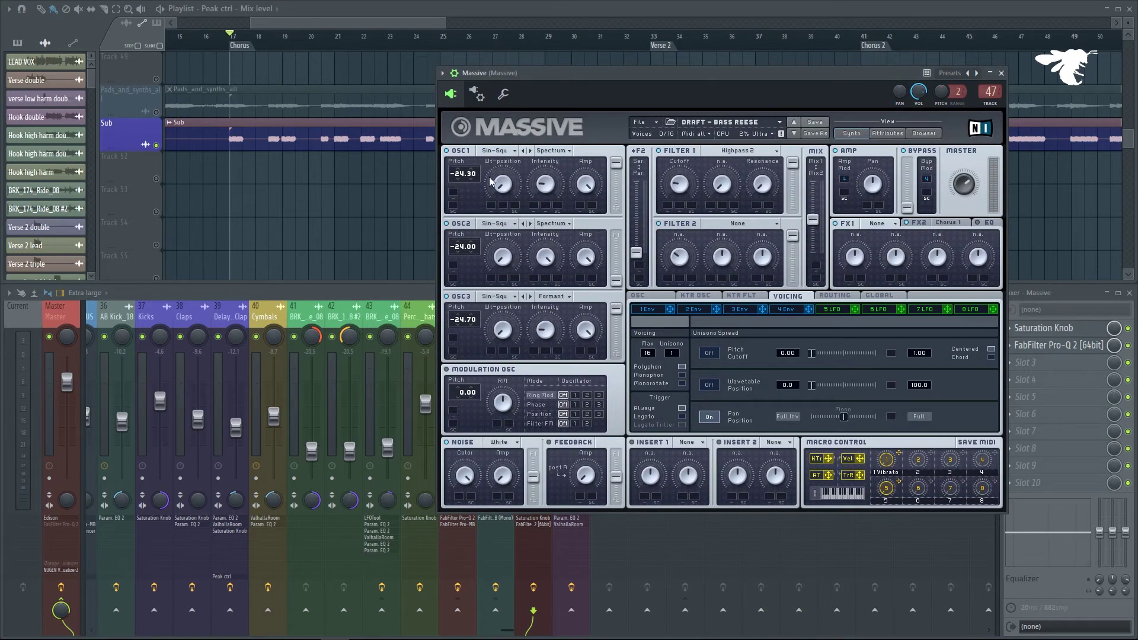
left_click(556, 152)
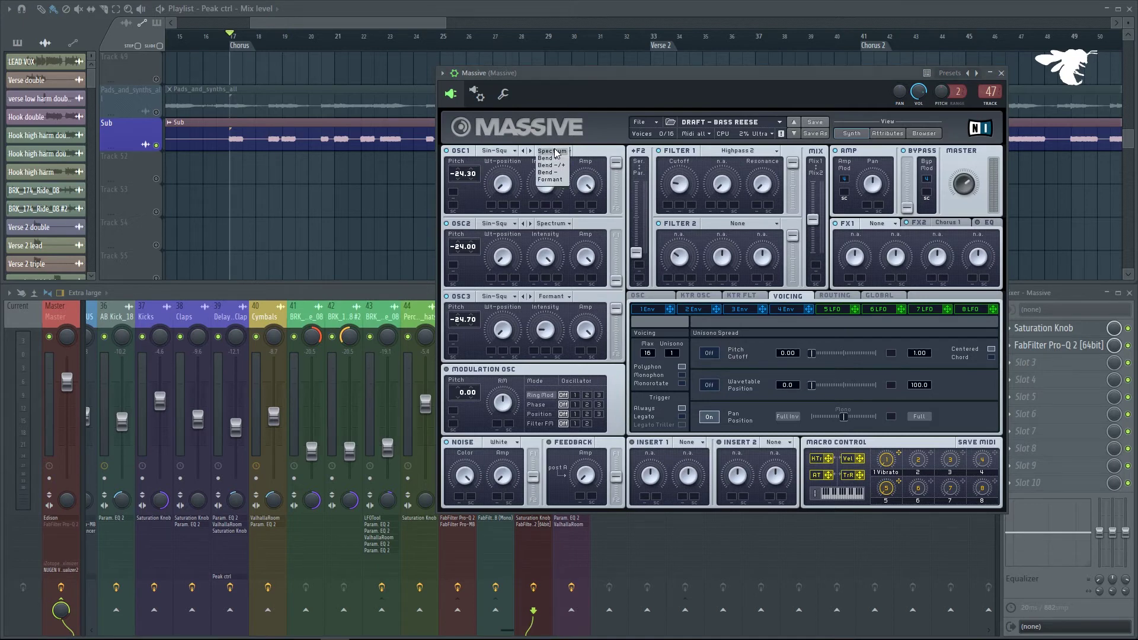
left_click(557, 179)
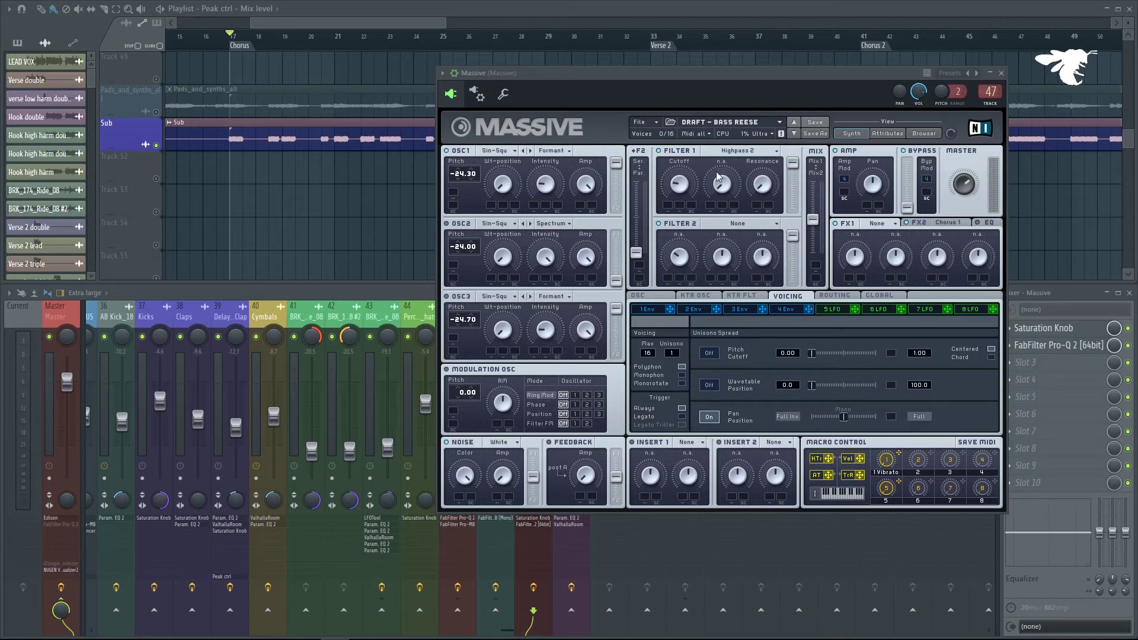
left_click_drag(823, 87, 822, 80)
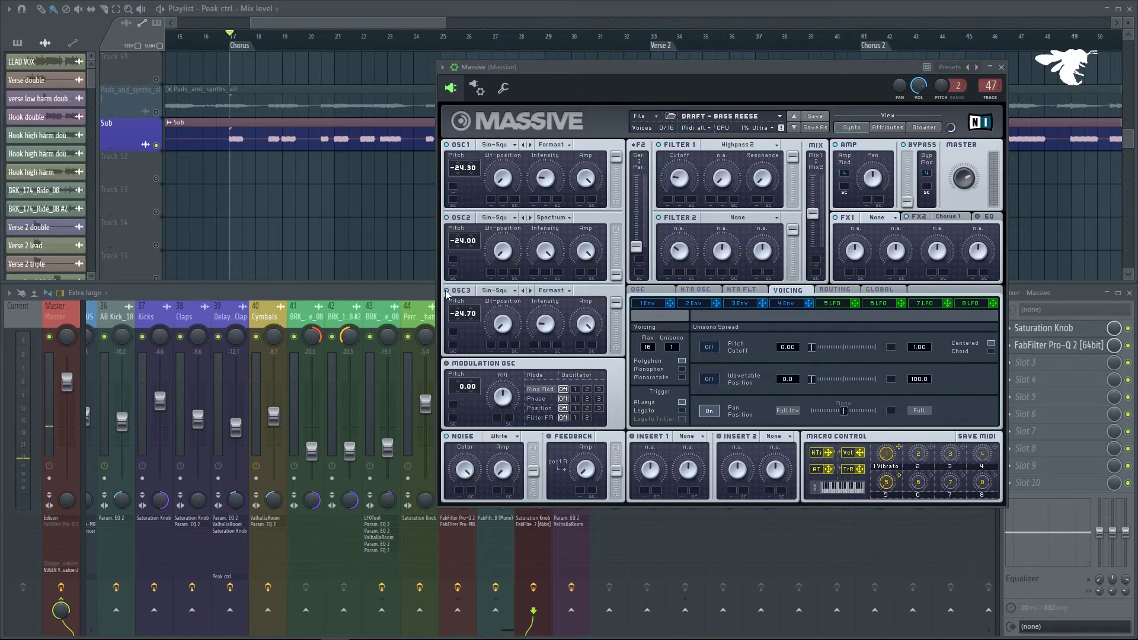
left_click_drag(546, 76, 583, 76)
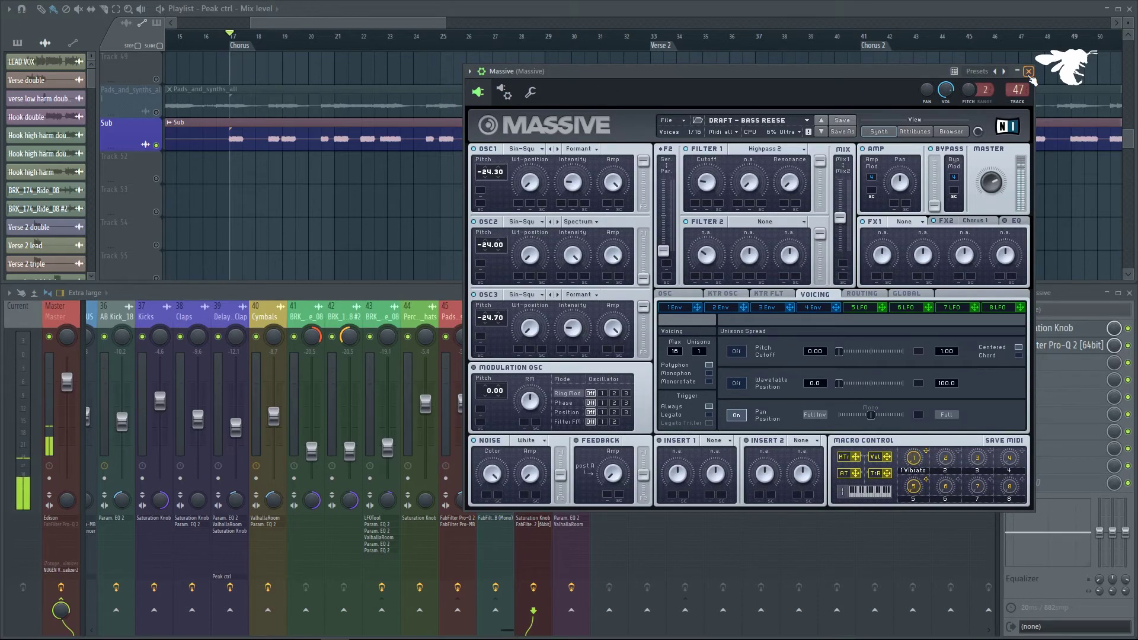
left_click(1029, 71)
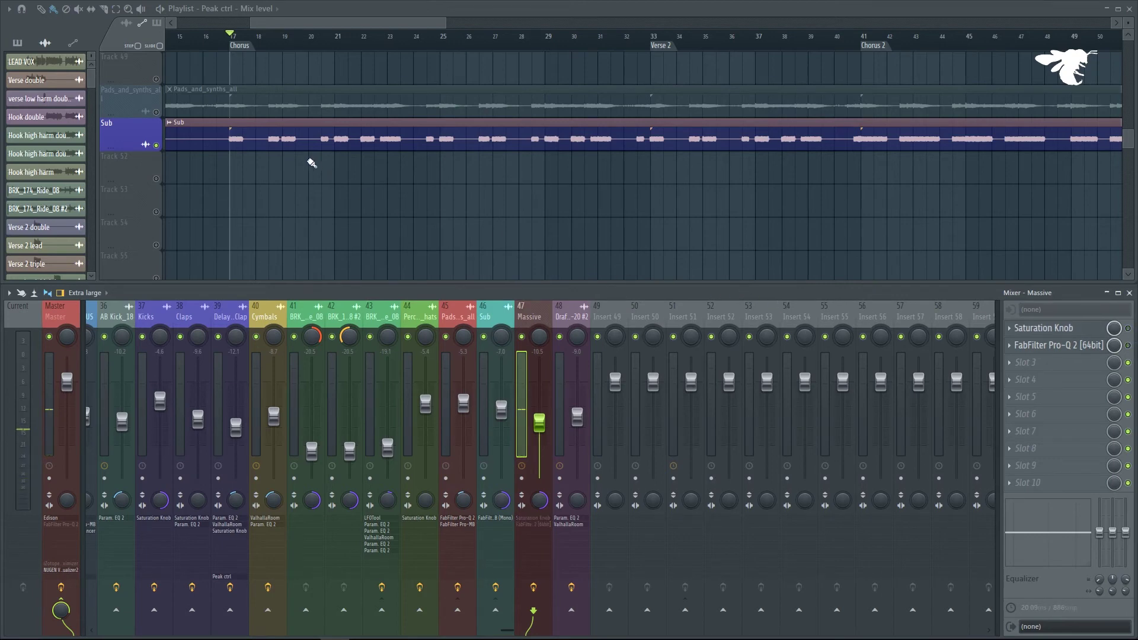
Open and enable Saturation Knob on the Massive mixer track and play the bass through it.
left_click_drag(230, 41, 253, 45)
left_click(1051, 337)
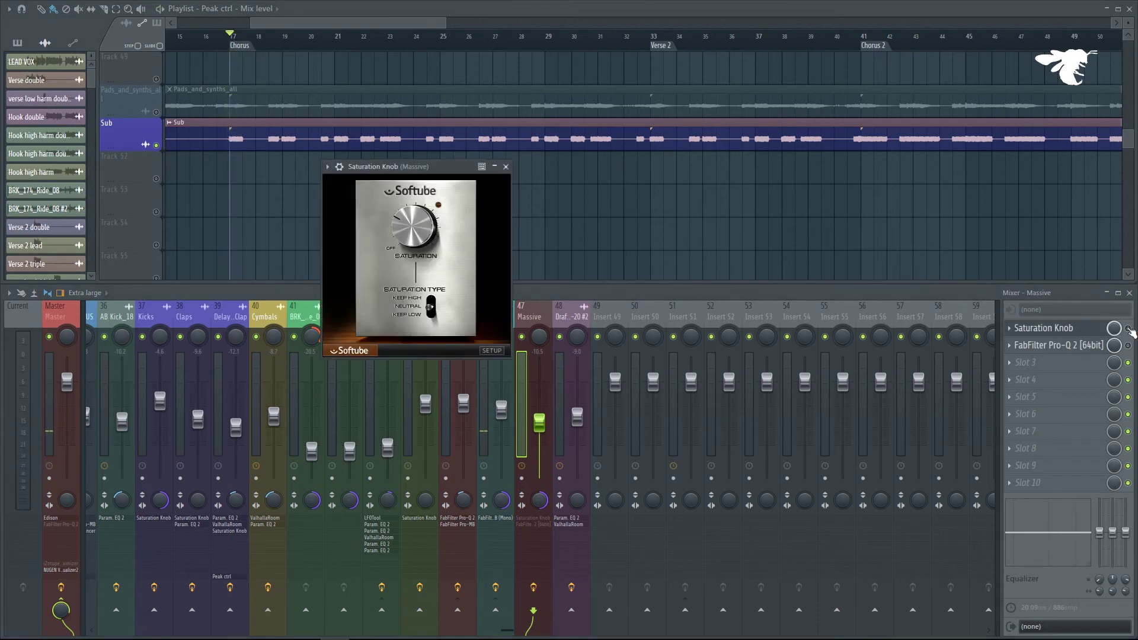
left_click_drag(428, 188, 637, 154)
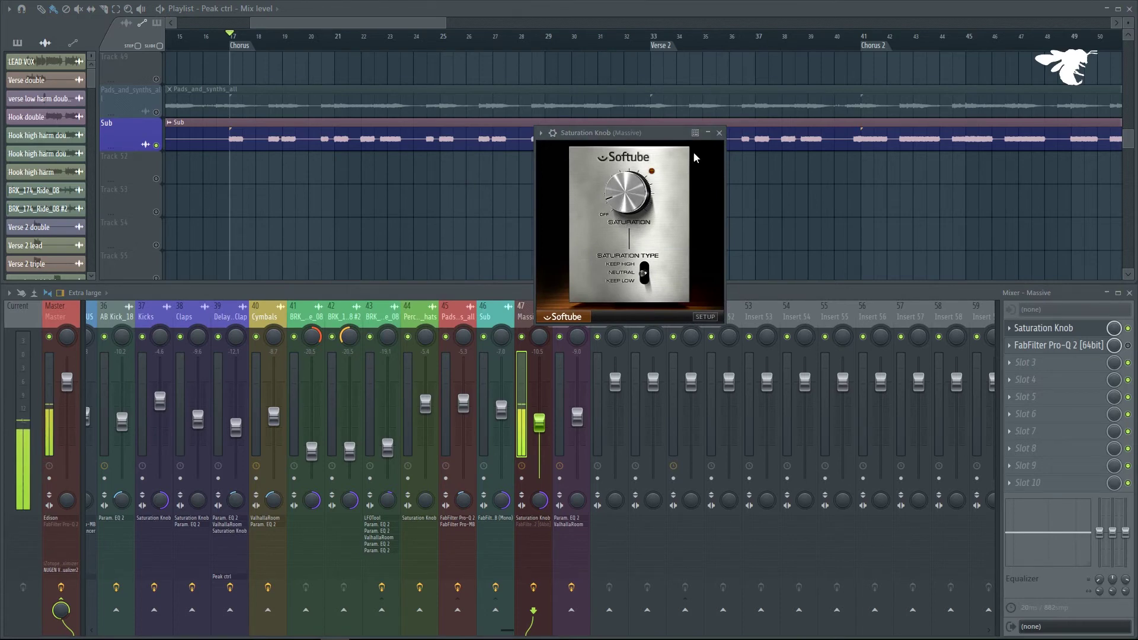
Enable FabFilter Pro-Q 2 on the Massive track, set its -30 dB high shelf to about 79 Hz and close both plugin windows.
left_click(1067, 346)
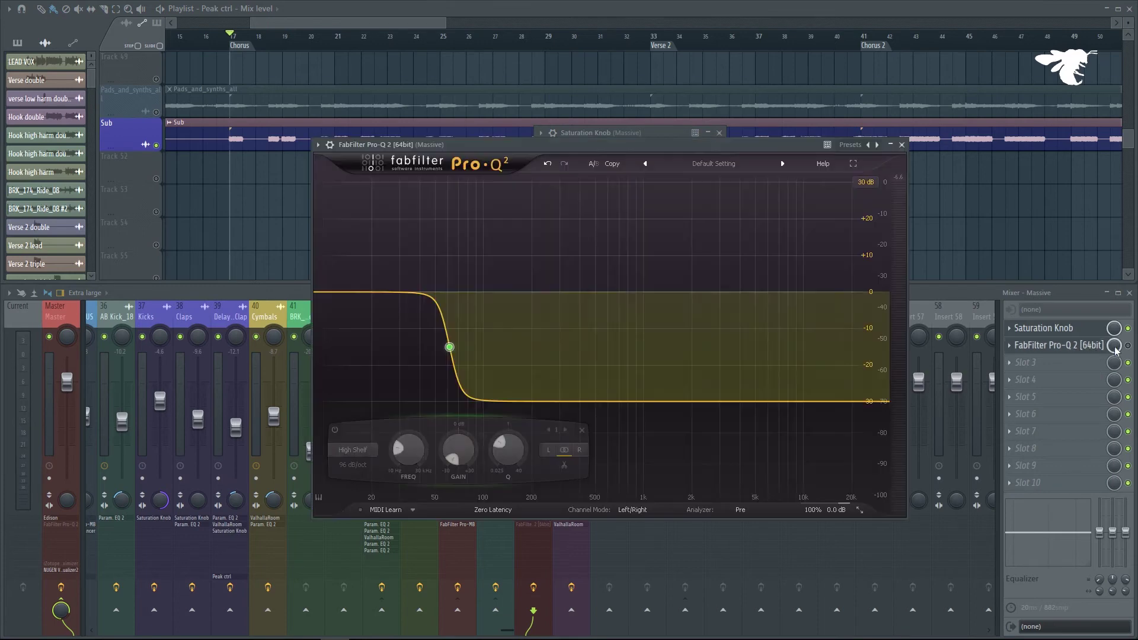
left_click_drag(669, 144, 671, 118)
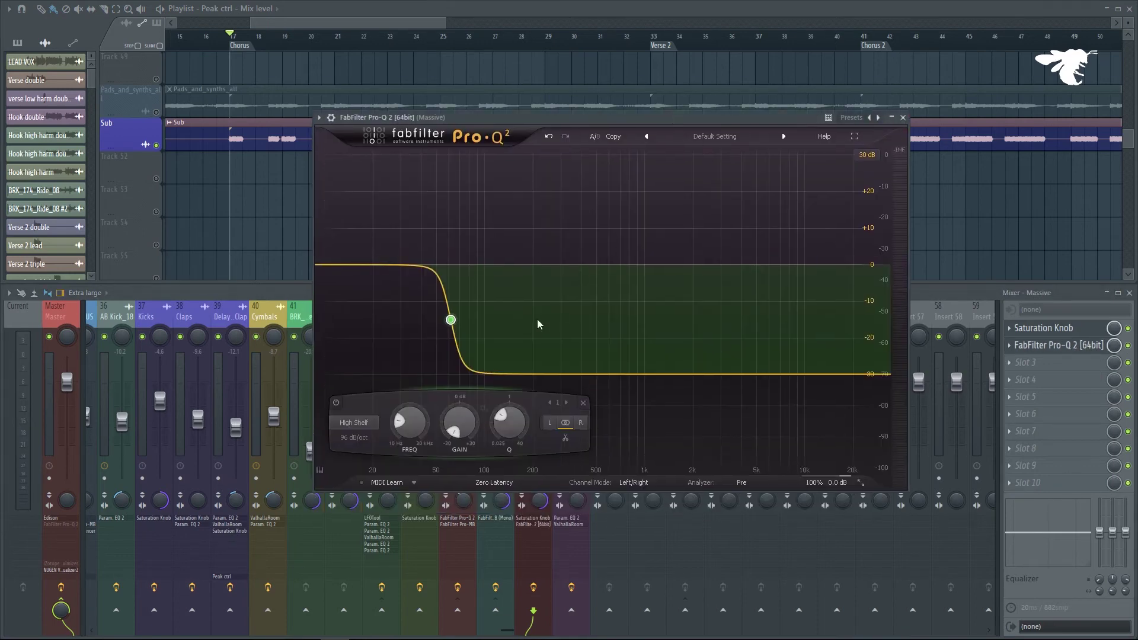
left_click_drag(455, 323, 482, 339)
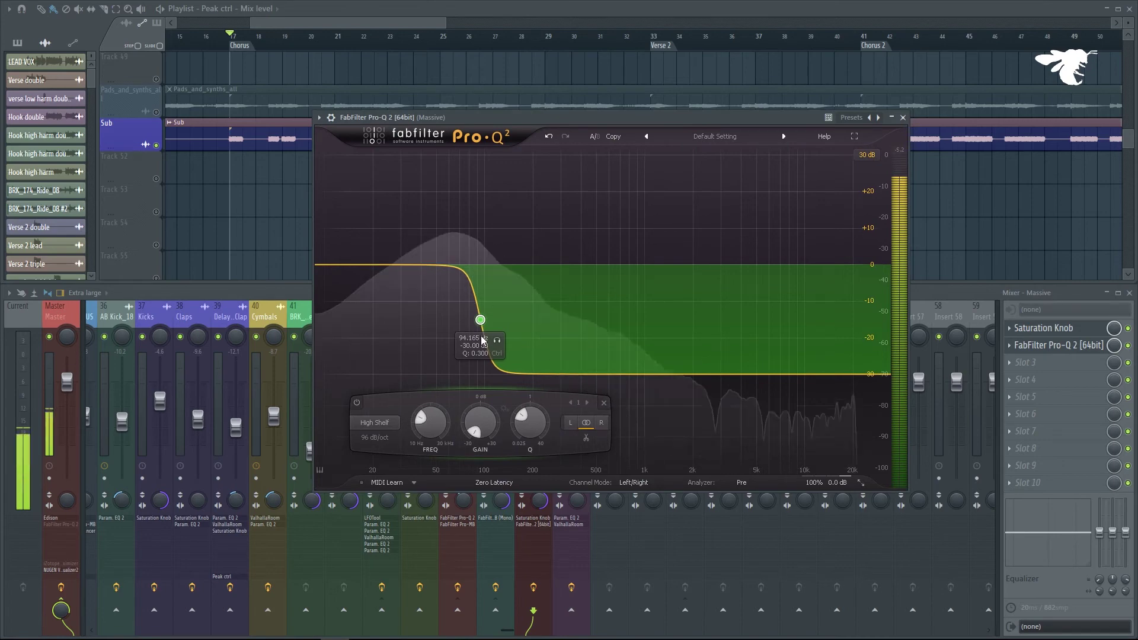
left_click_drag(480, 325, 460, 325)
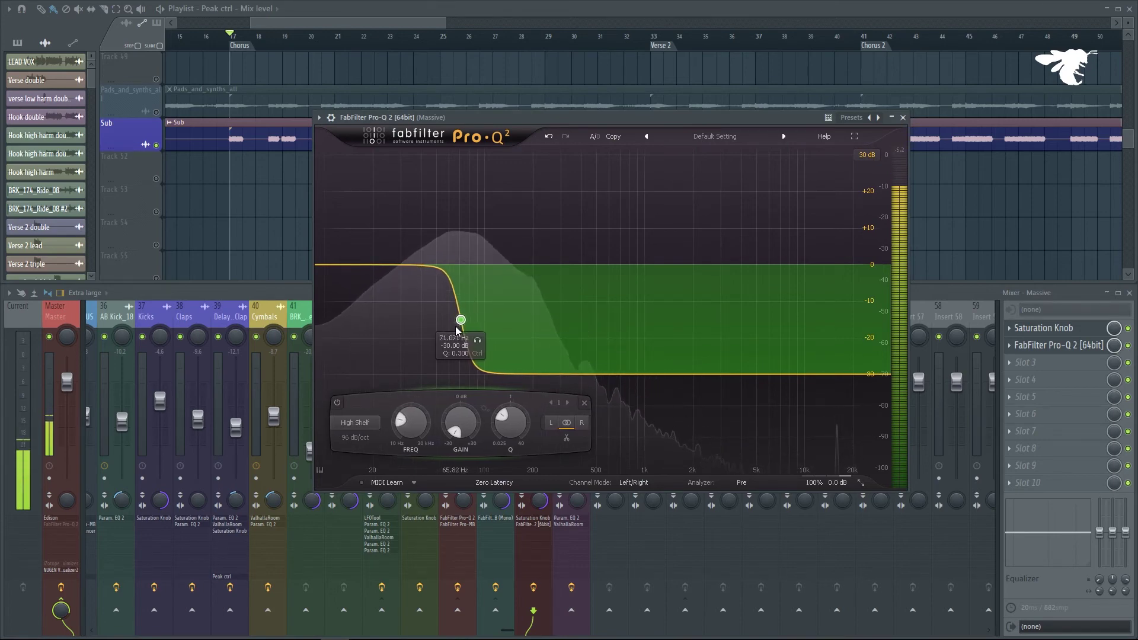
left_click_drag(456, 330, 463, 331)
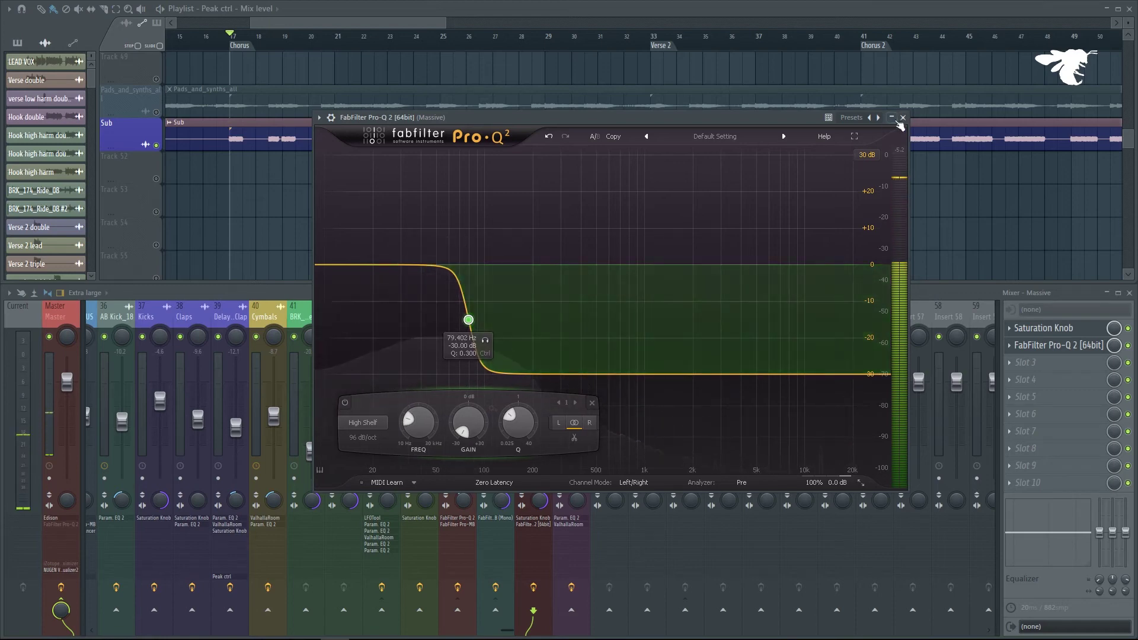
left_click(892, 117)
left_click(720, 133)
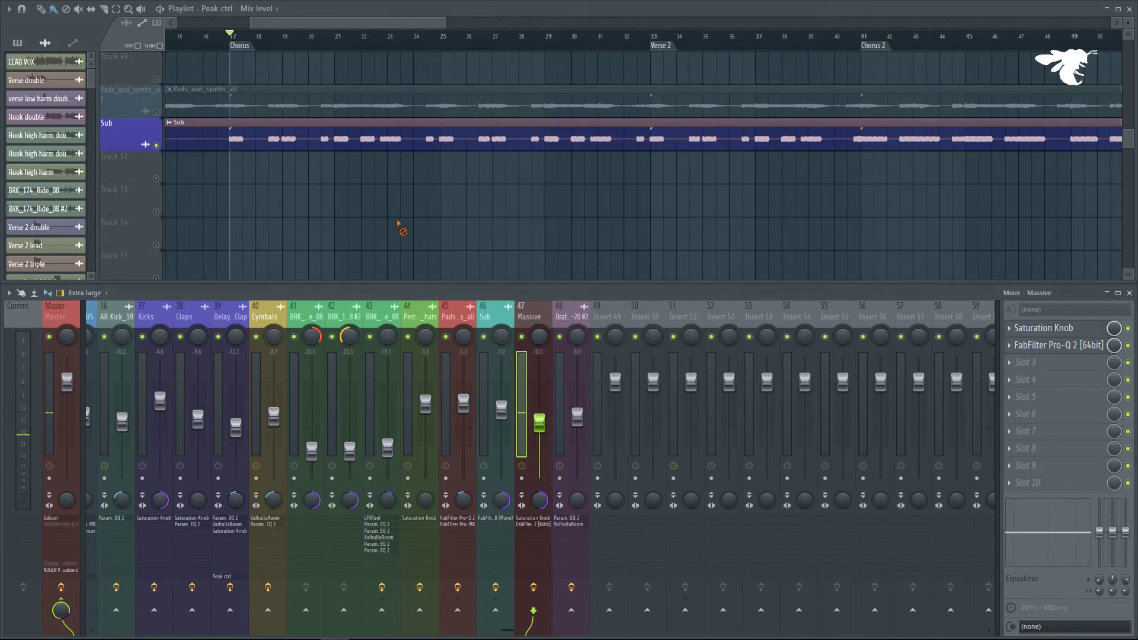
Play the soloed Sub track from the Chorus and compare its clip across the arrangement.
scroll(315, 176, "up", 1)
key("space")
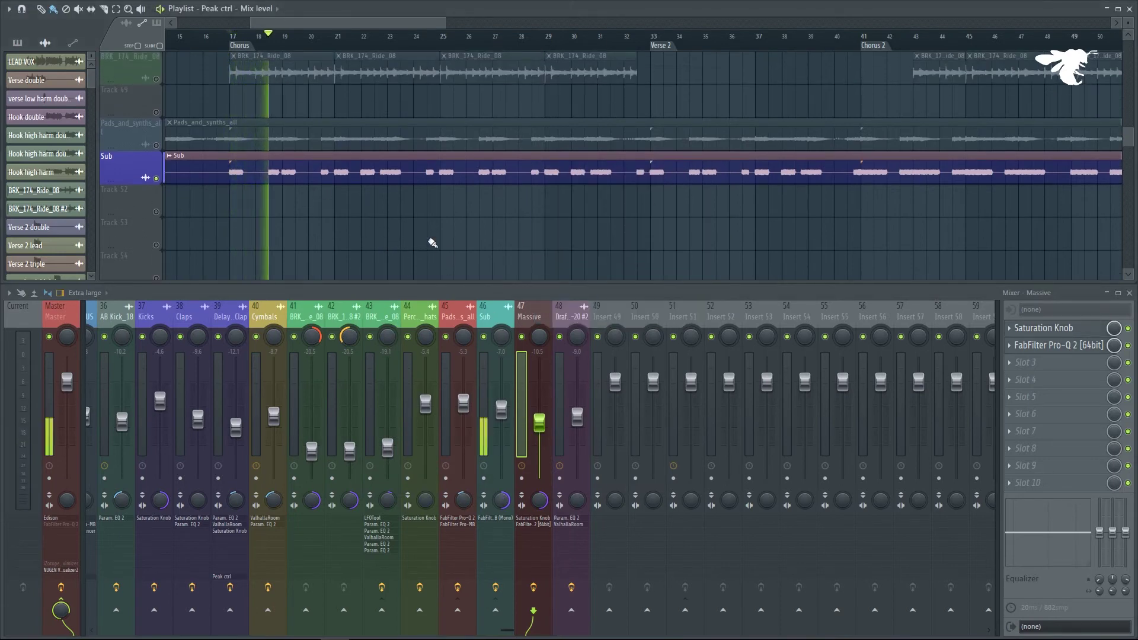
scroll(432, 241, "down", 5)
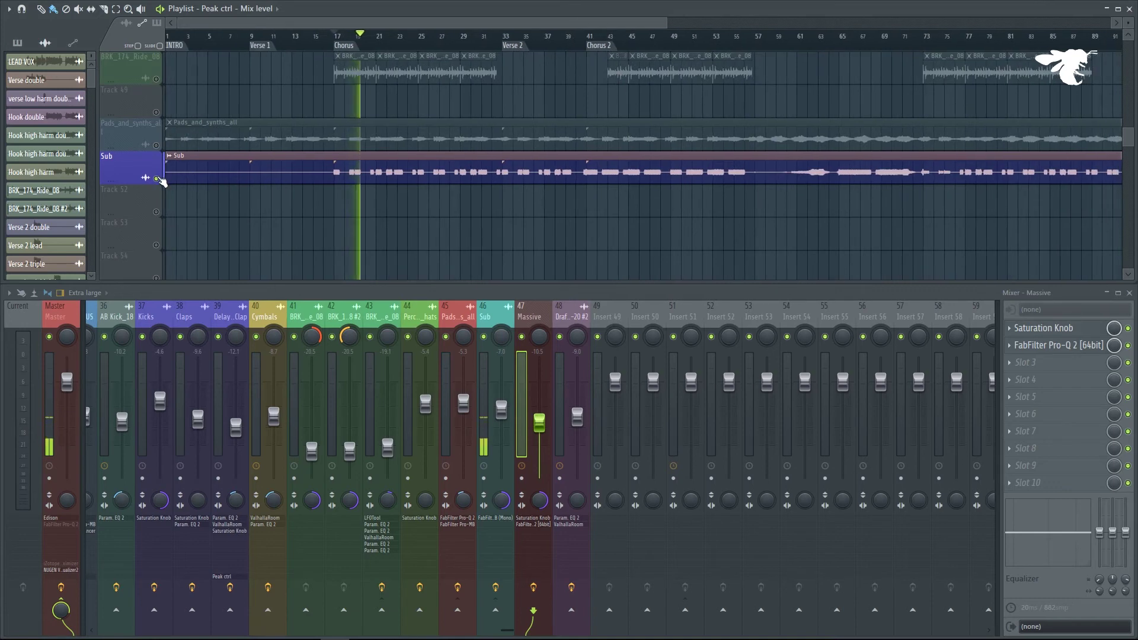
key("space")
Unsolo the Sub track and raise its mixer fader slightly while the full mix plays from the Chorus.
right_click(158, 178)
key("space")
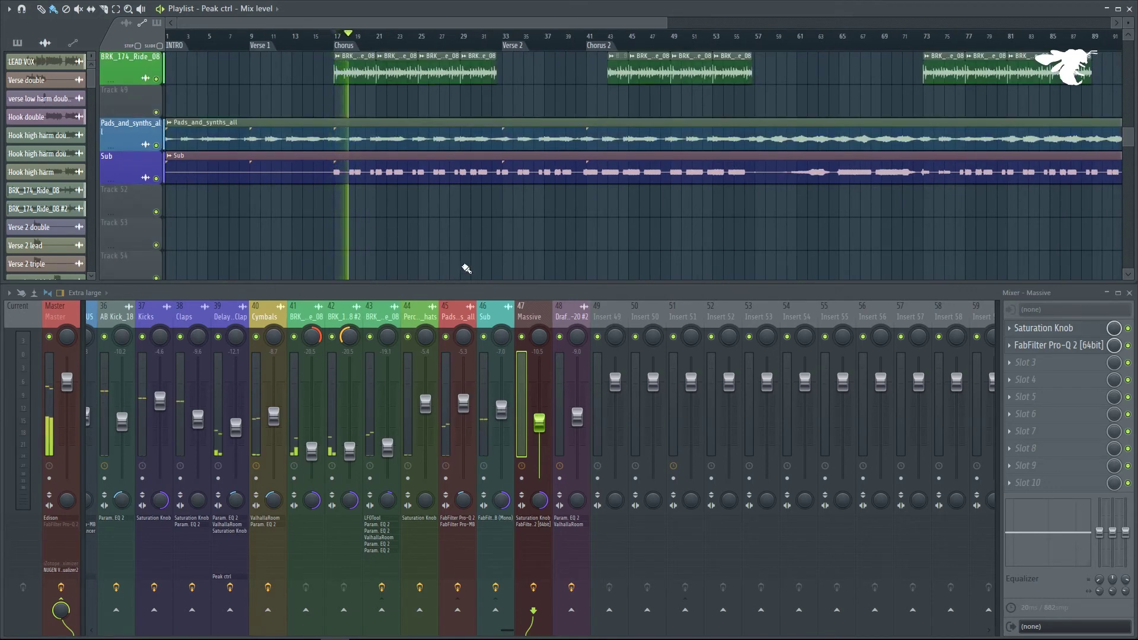
left_click_drag(503, 410, 502, 406)
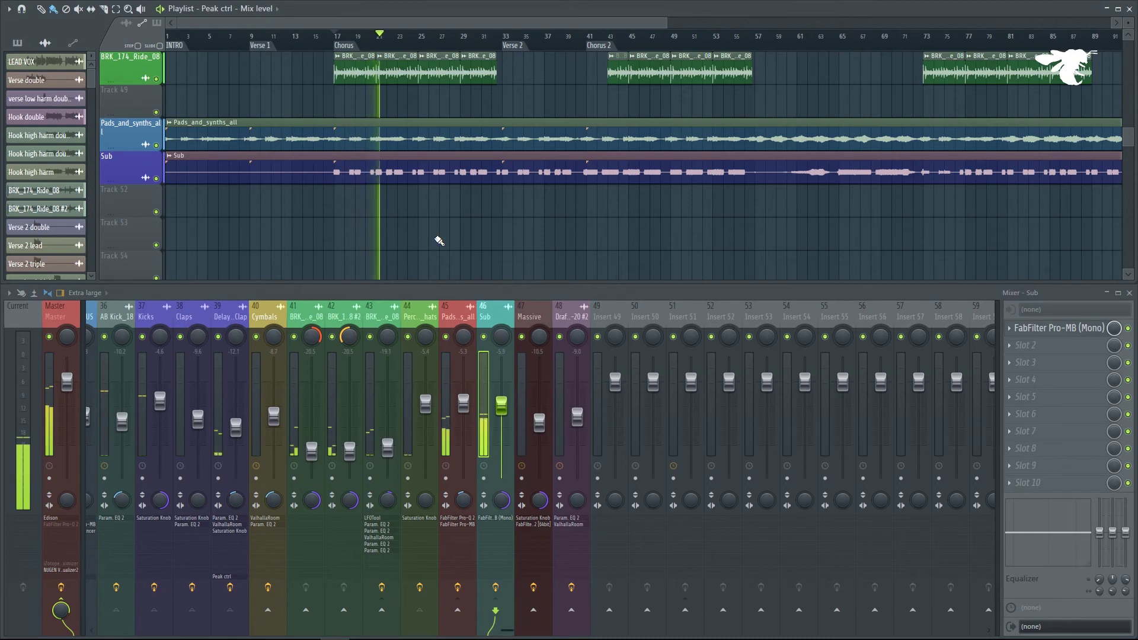
Examine the full mix's spectrum in NUGEN Visualizer2 on the Master track during the Chorus, then stop playback.
left_click(60, 312)
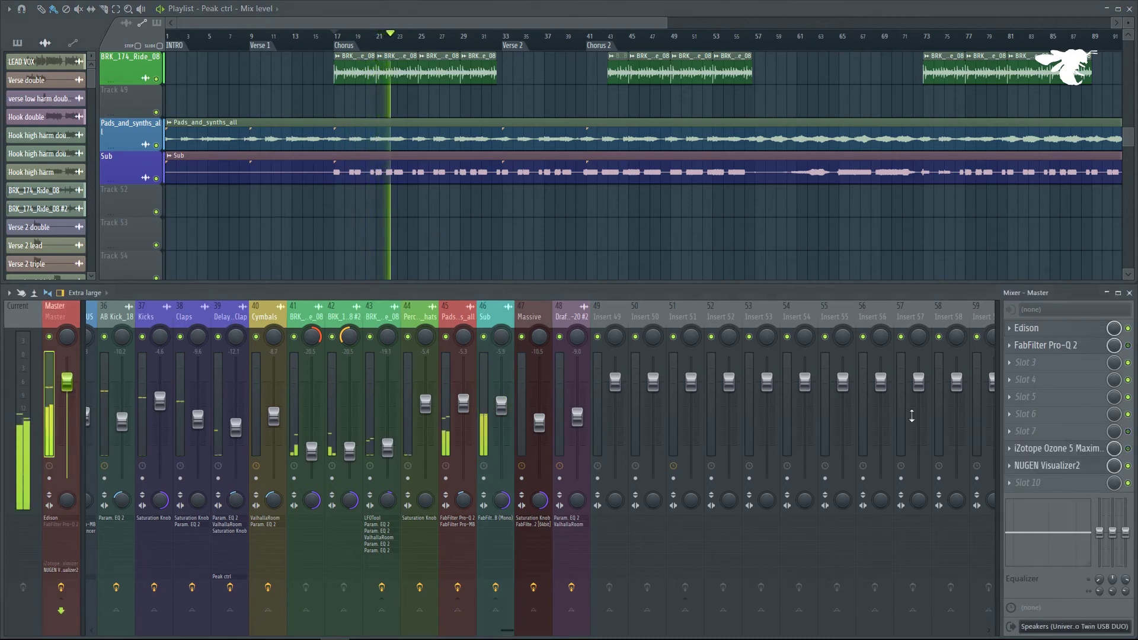
left_click(1021, 466)
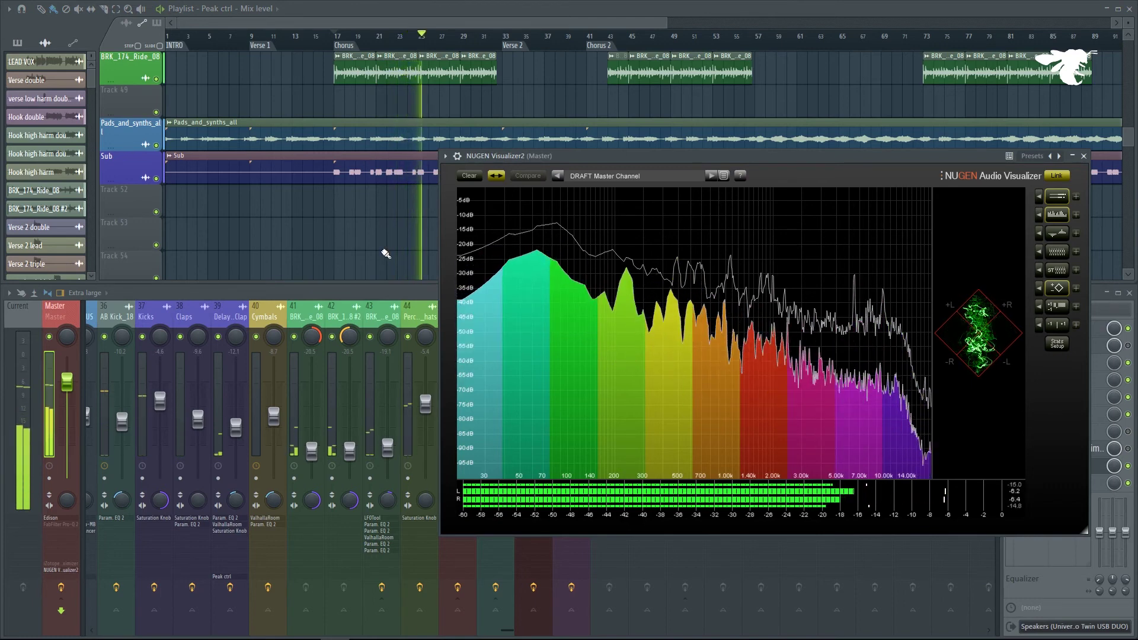
left_click(386, 254)
key("space")
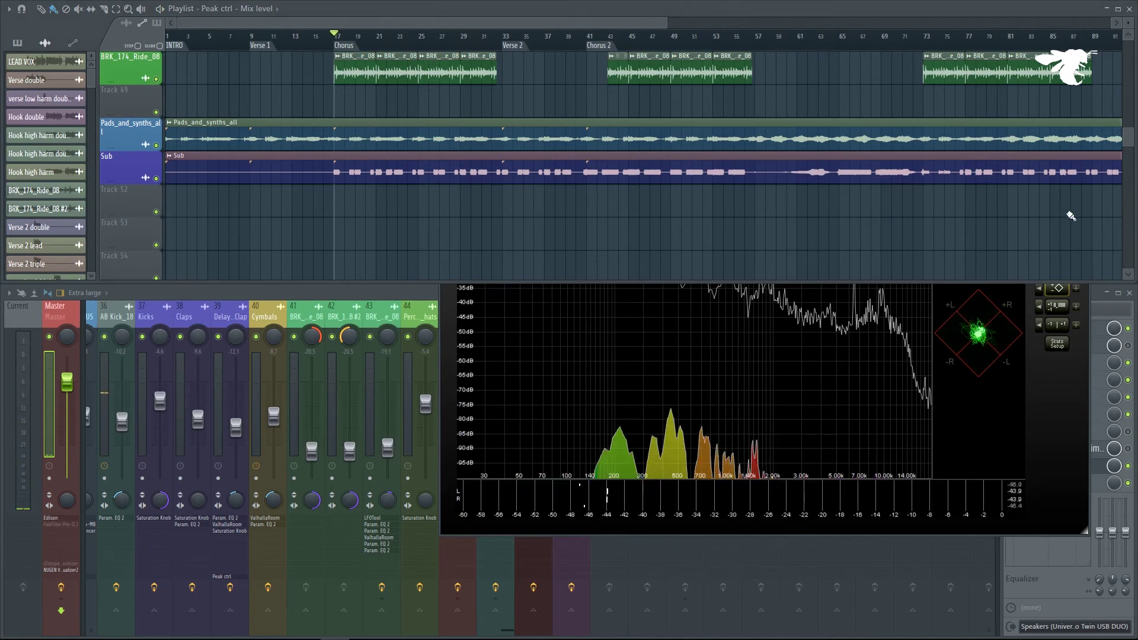
Look closely at the Sub clip around the Chorus and select the Sub track in the mixer.
scroll(332, 190, "up", 4)
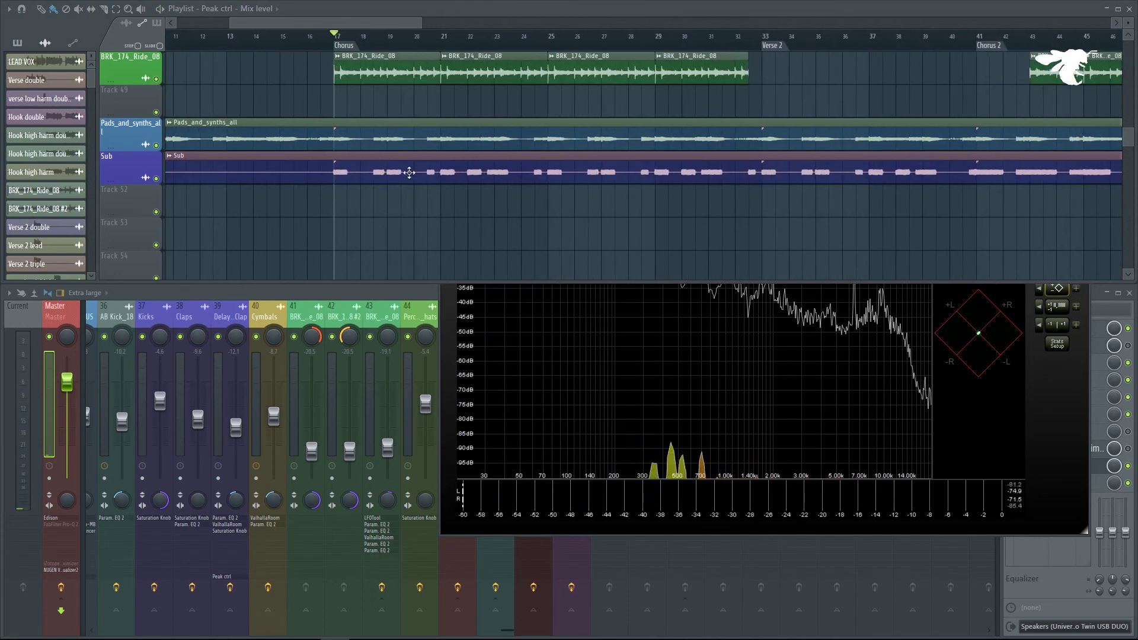
left_click(442, 299)
left_click(492, 316)
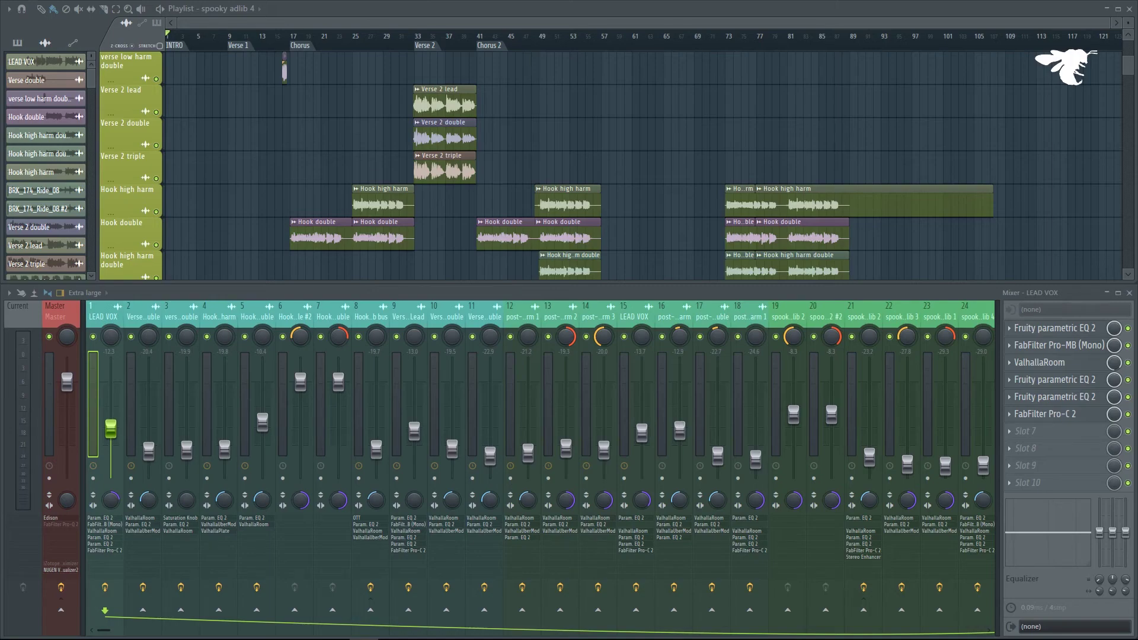
Look over the playlist's effect automation and vocal tracks, from LEAD VOX and hook harmonies to the spooky adlibs.
scroll(261, 227, "up", 10)
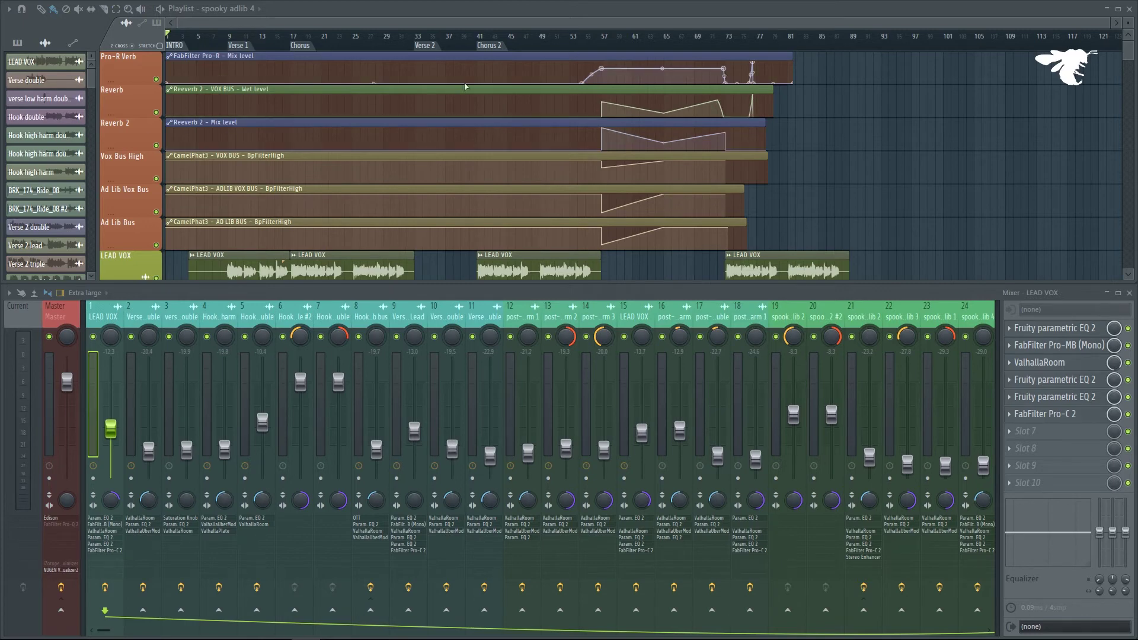
scroll(320, 147, "down", 6)
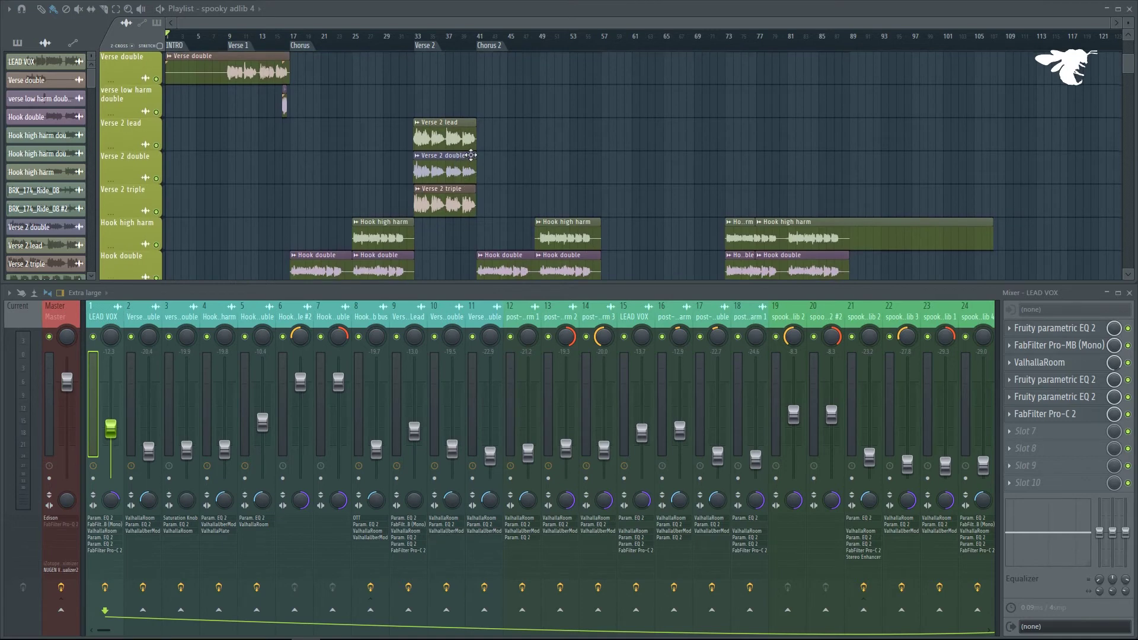
scroll(473, 150, "down", 2)
scroll(472, 150, "down", 2)
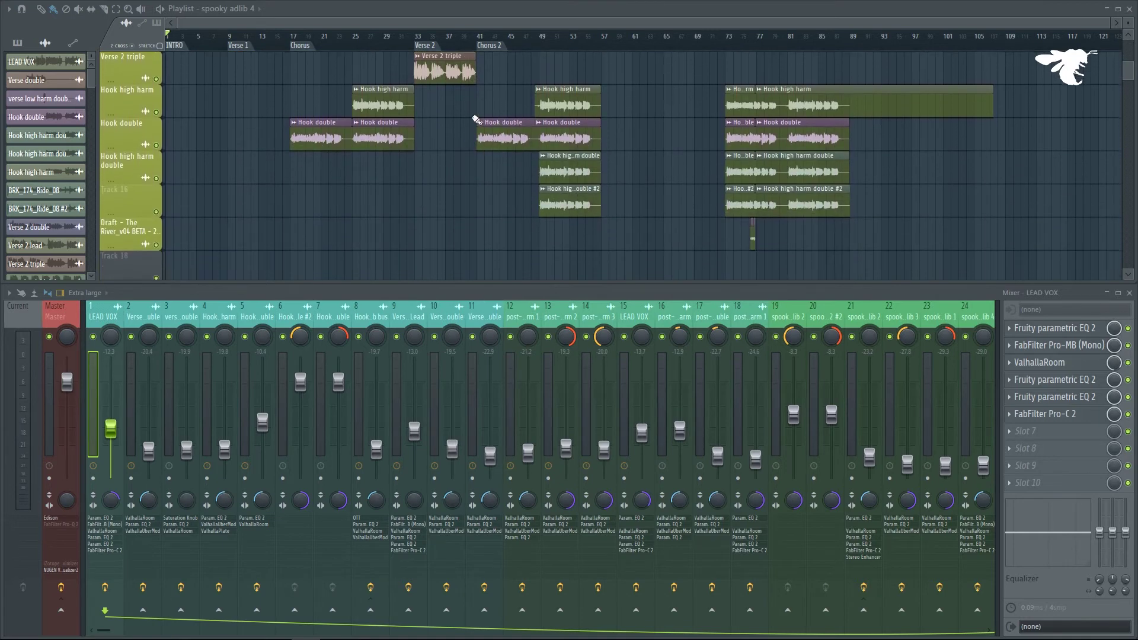
scroll(595, 156, "down", 8)
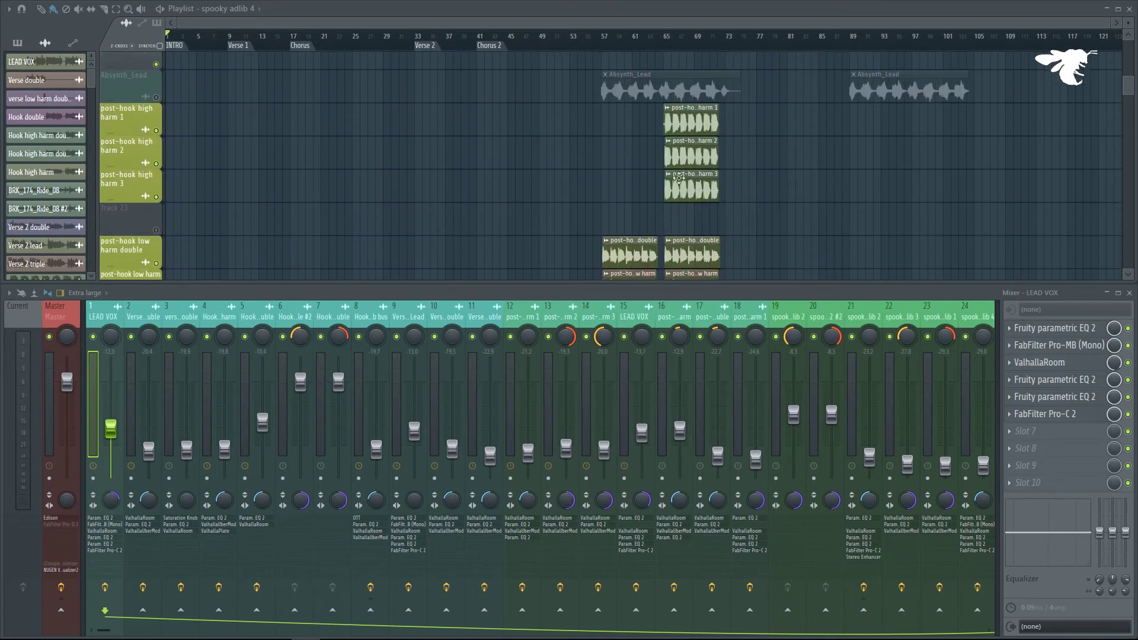
scroll(626, 204, "down", 8)
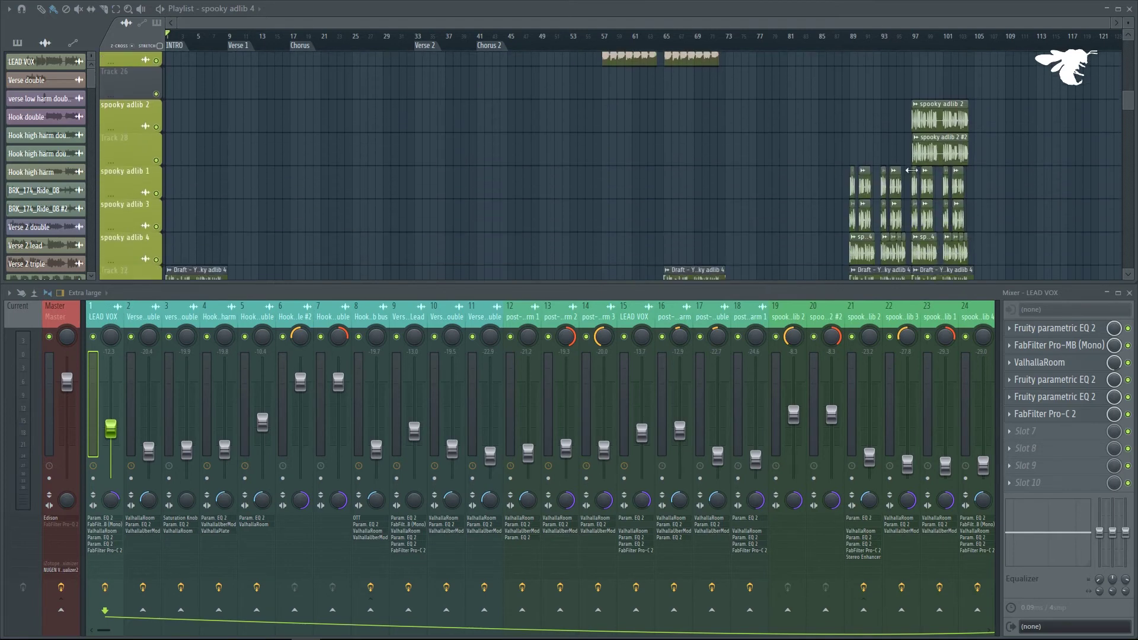
scroll(415, 152, "up", 20)
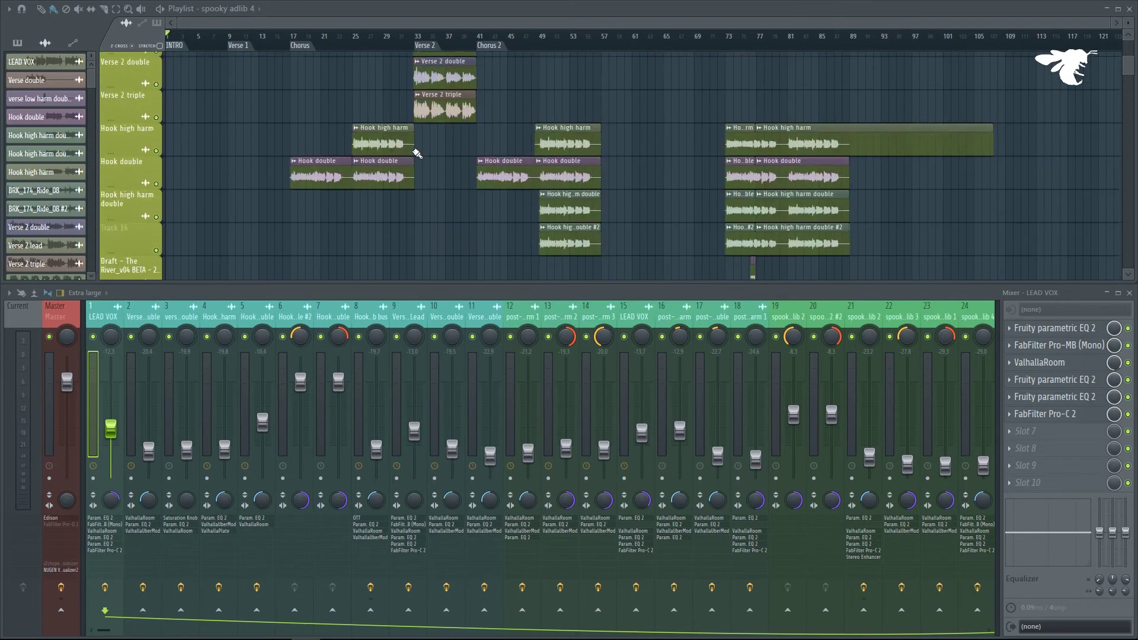
Find the draft spooky adlib 4 clip in the intro and play it with its ValhallaRoom and Fruity parametric EQ 2 bypassed.
scroll(431, 113, "up", 1)
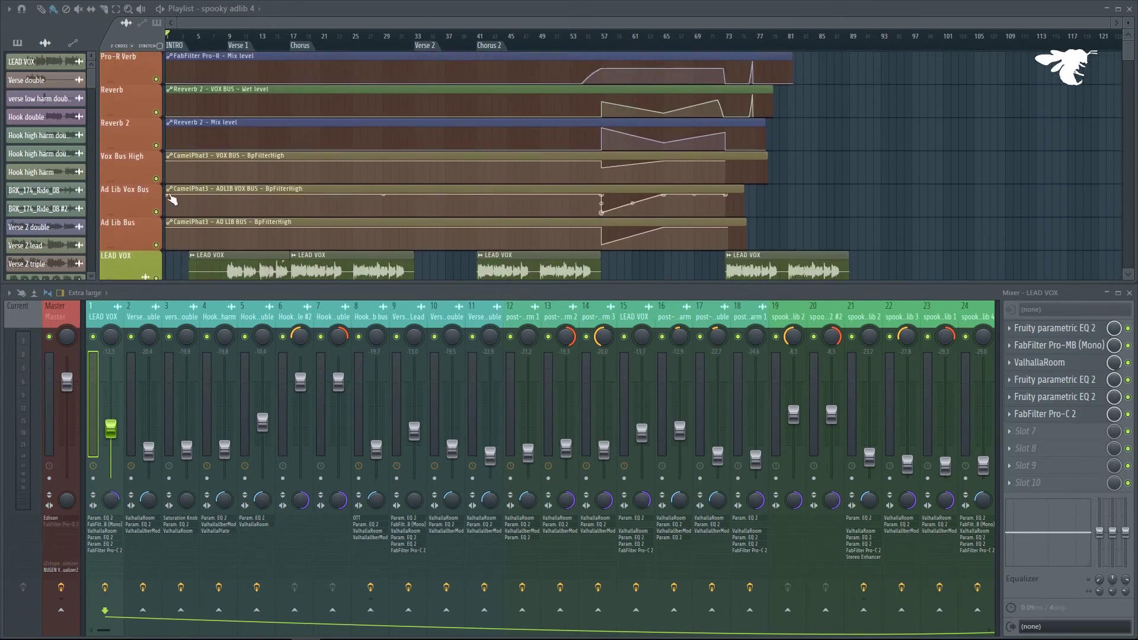
scroll(136, 98, "up", 6)
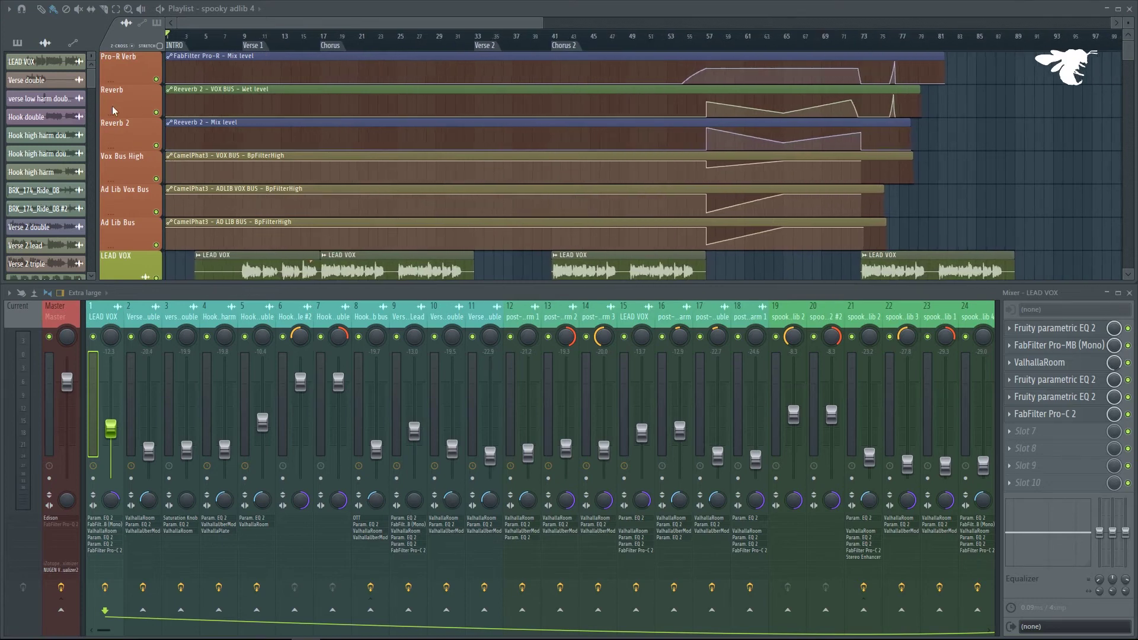
scroll(128, 104, "down", 7)
scroll(127, 104, "down", 15)
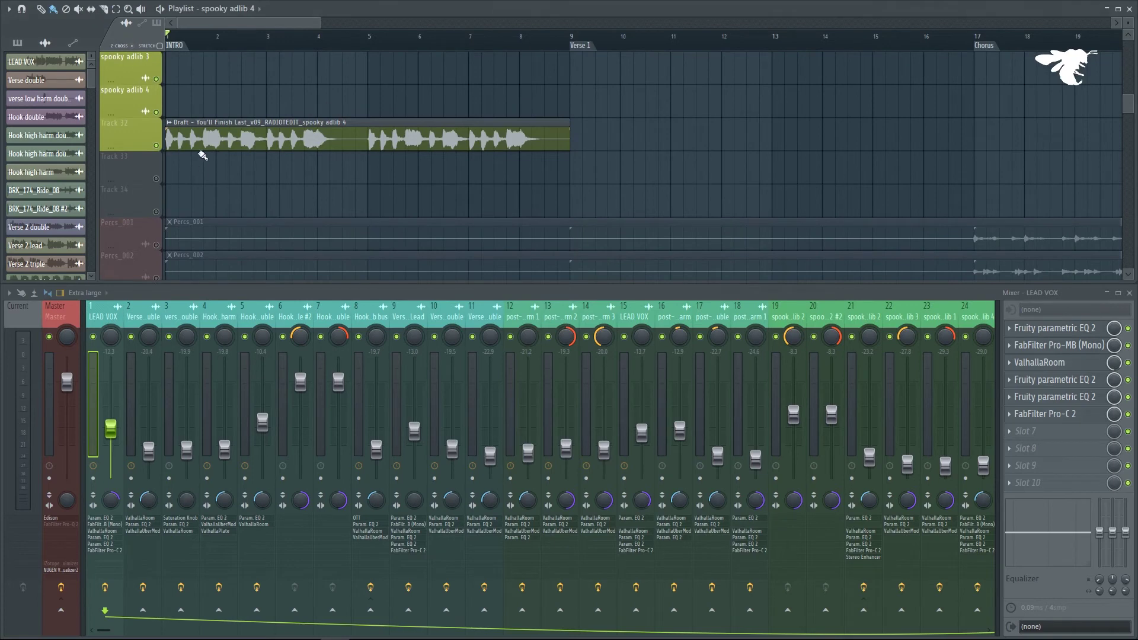
key("space")
left_click(199, 139)
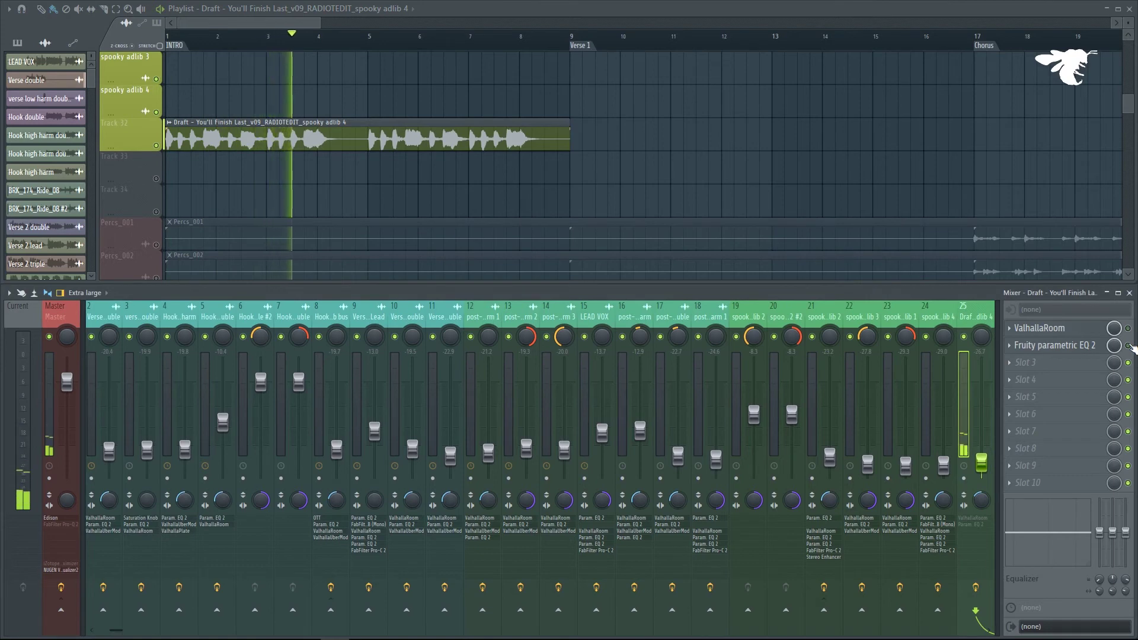
key("space")
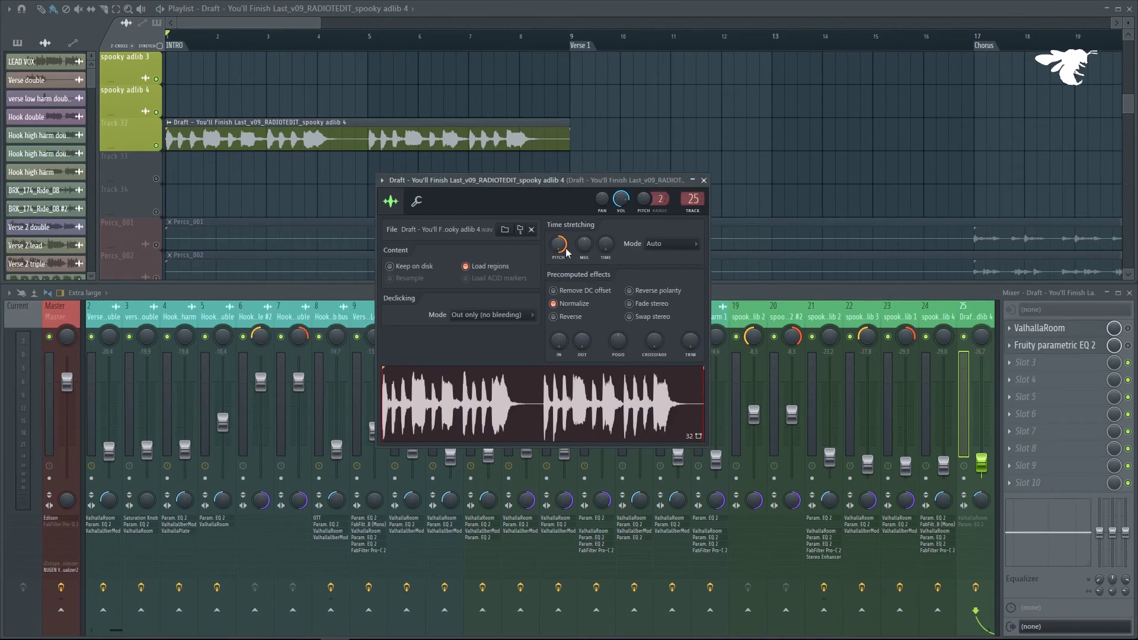
Audition the draft spooky adlib 4 sample from its channel settings and reset its time-stretching pitch.
key("space")
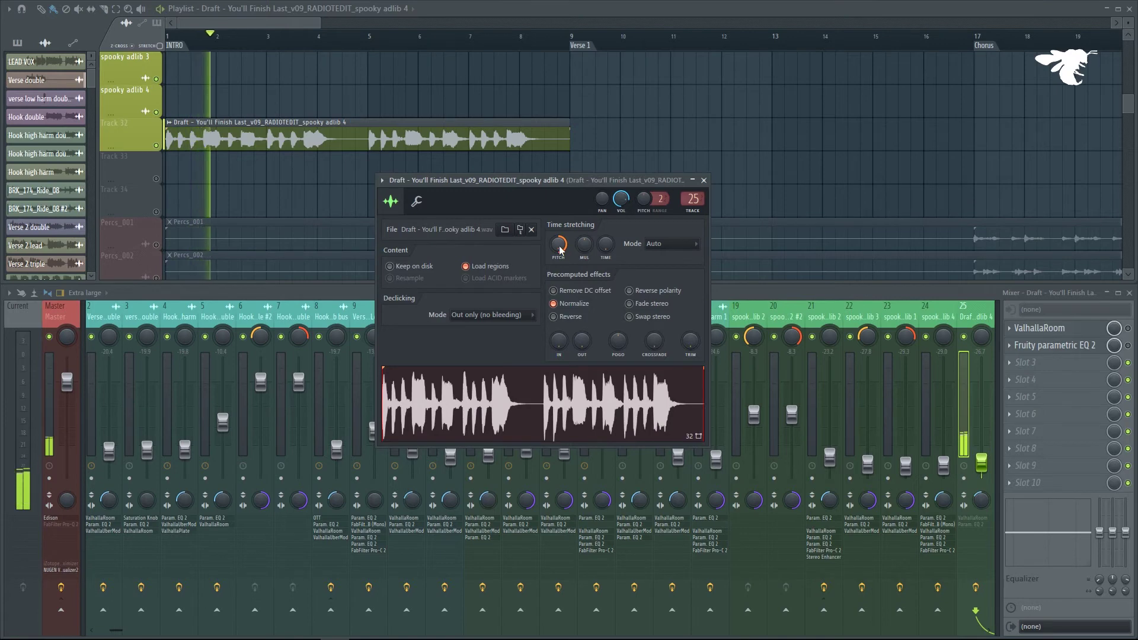
key("space")
right_click(560, 249)
left_click(577, 255)
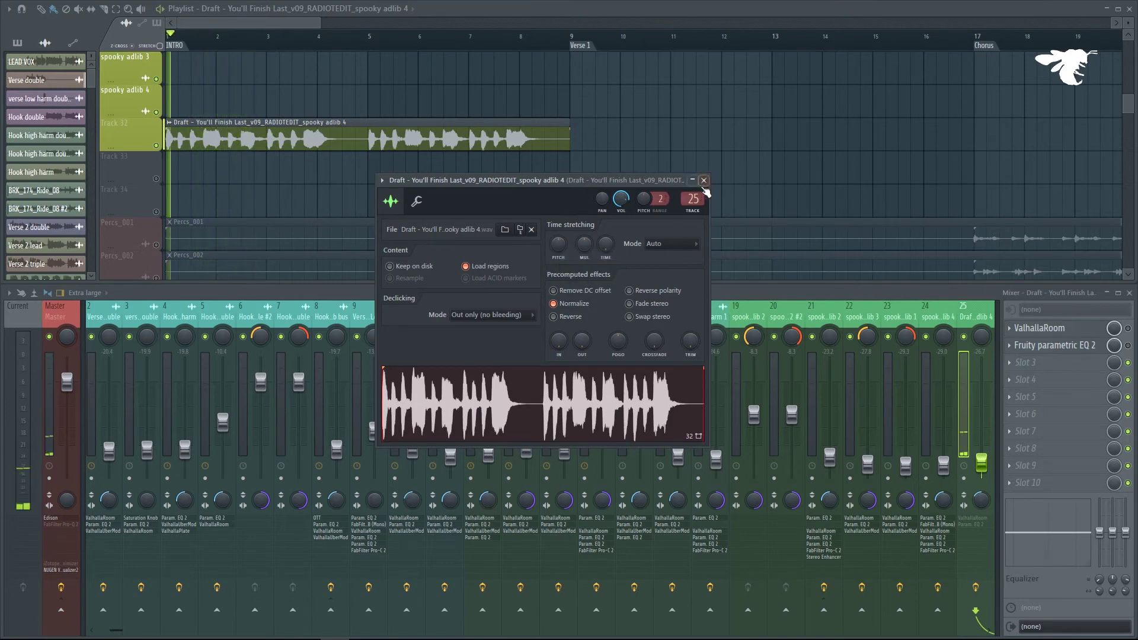
Close the sample settings, re-enable the adlib's effects and check its Fruity parametric EQ 2 during playback, finishing with everything stopped.
key("space")
left_click(704, 180)
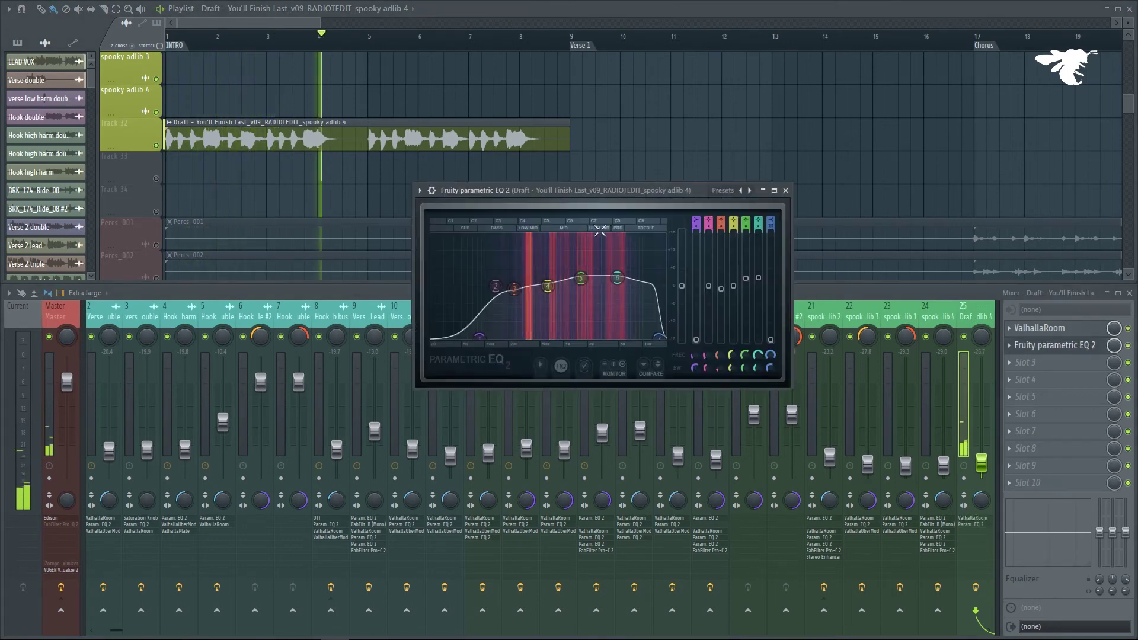
left_click(786, 190)
key("space")
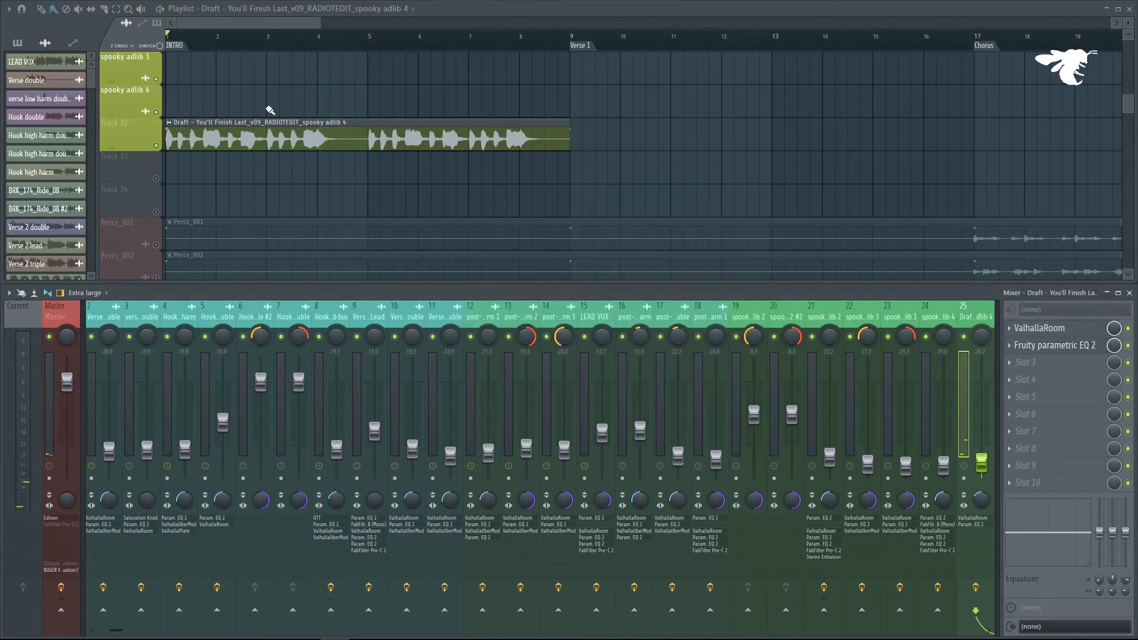
Mark the Verse 1 section as the playback range in the playlist and leave its clips unselected.
scroll(270, 110, "down", 6)
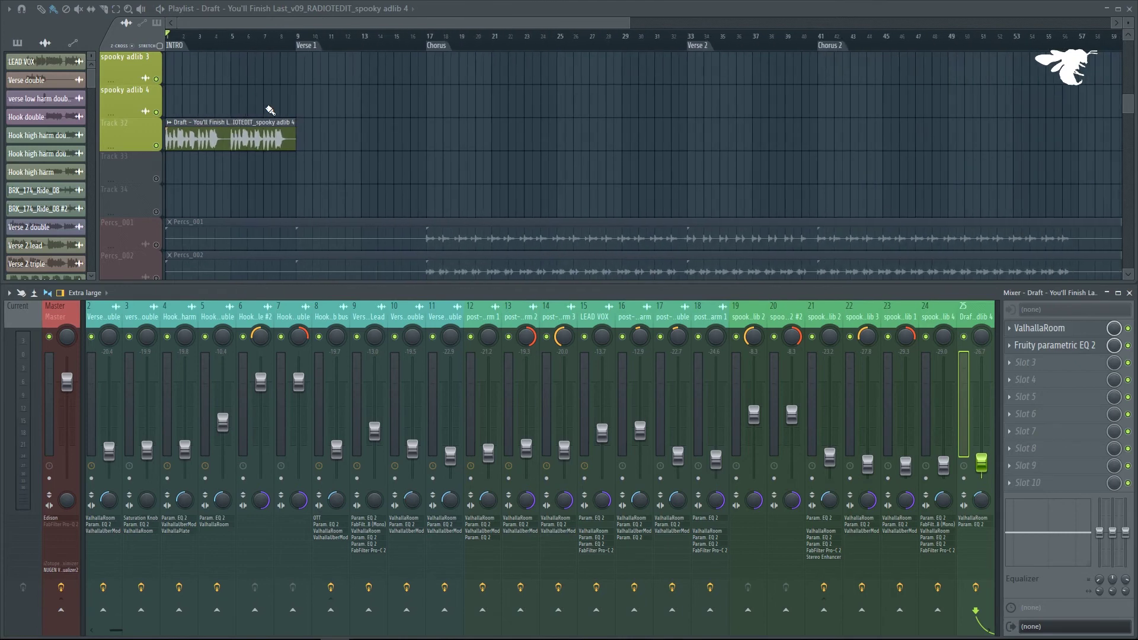
left_click(264, 44)
scroll(255, 101, "up", 10)
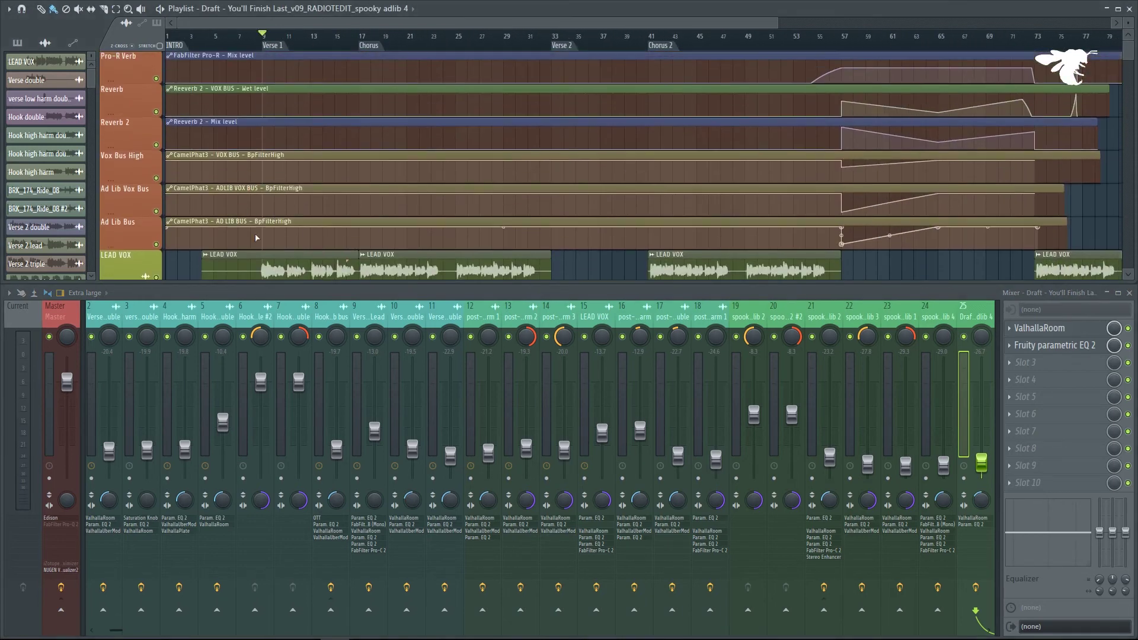
scroll(297, 151, "down", 3)
scroll(308, 142, "down", 2, "ctrl")
scroll(316, 137, "up", 4)
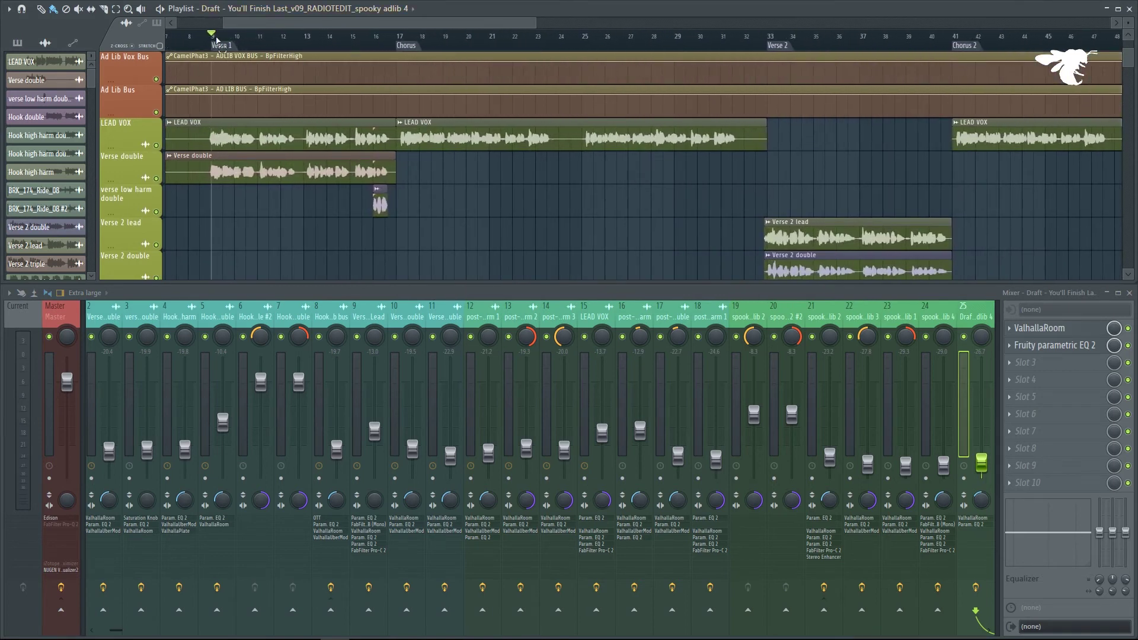
left_click_drag(212, 42, 401, 49)
left_click(300, 176)
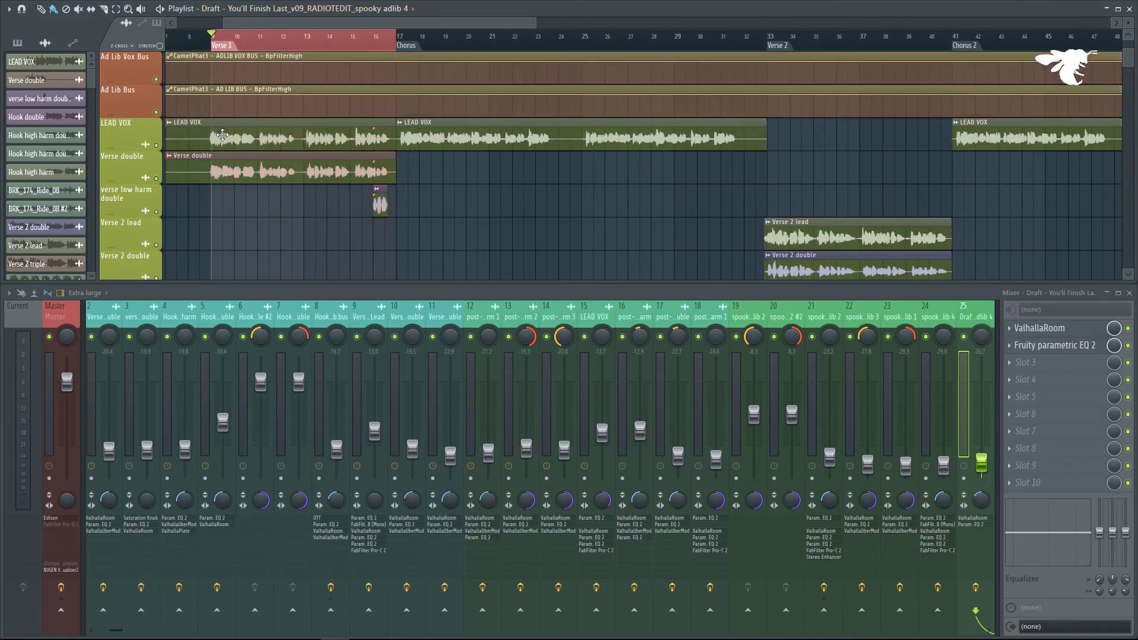
Select the LEAD VOX mixer track from its Verse 1 clip and play it soloed.
double_click(222, 135)
key("Escape")
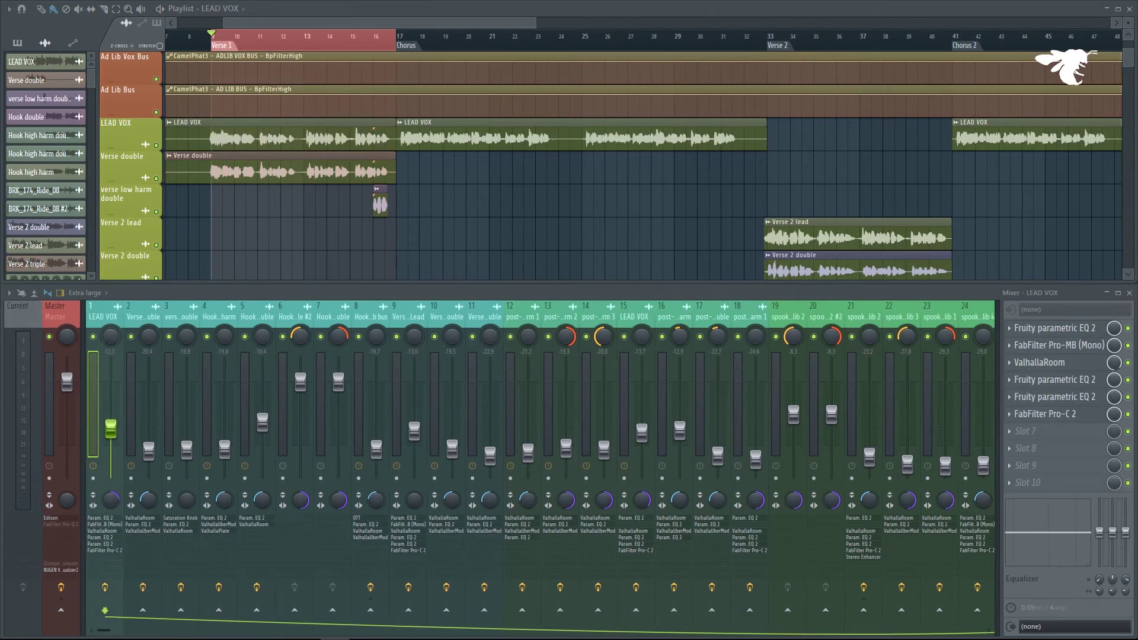
key("space")
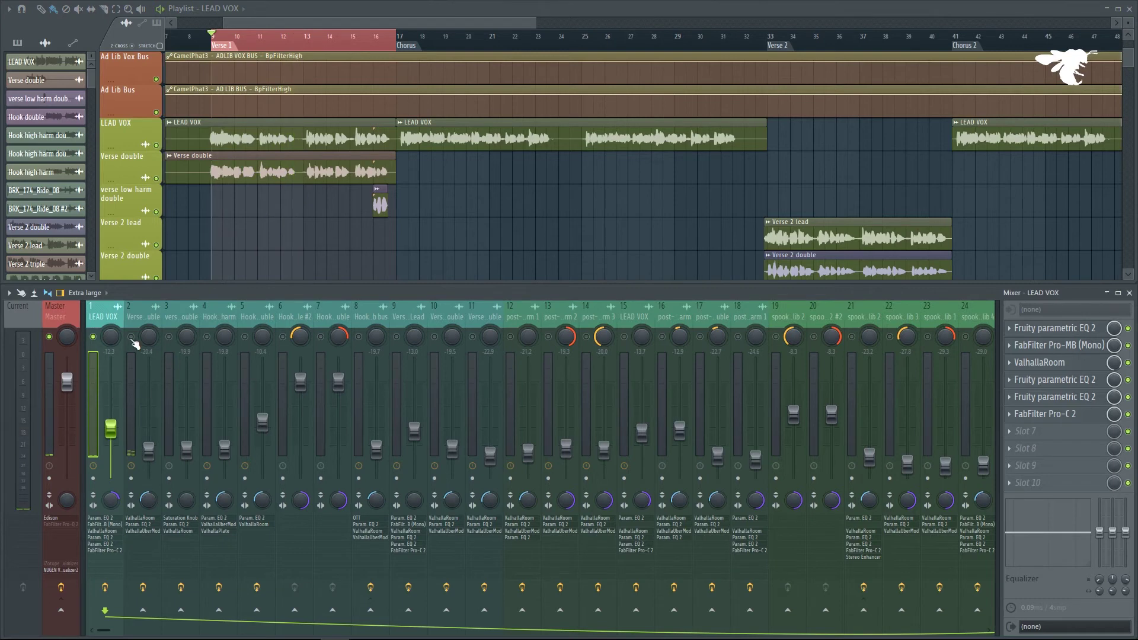
Examine the first Fruity parametric EQ 2 and the FabFilter Pro-MB on LEAD VOX while Verse 1 plays.
left_click(1077, 330)
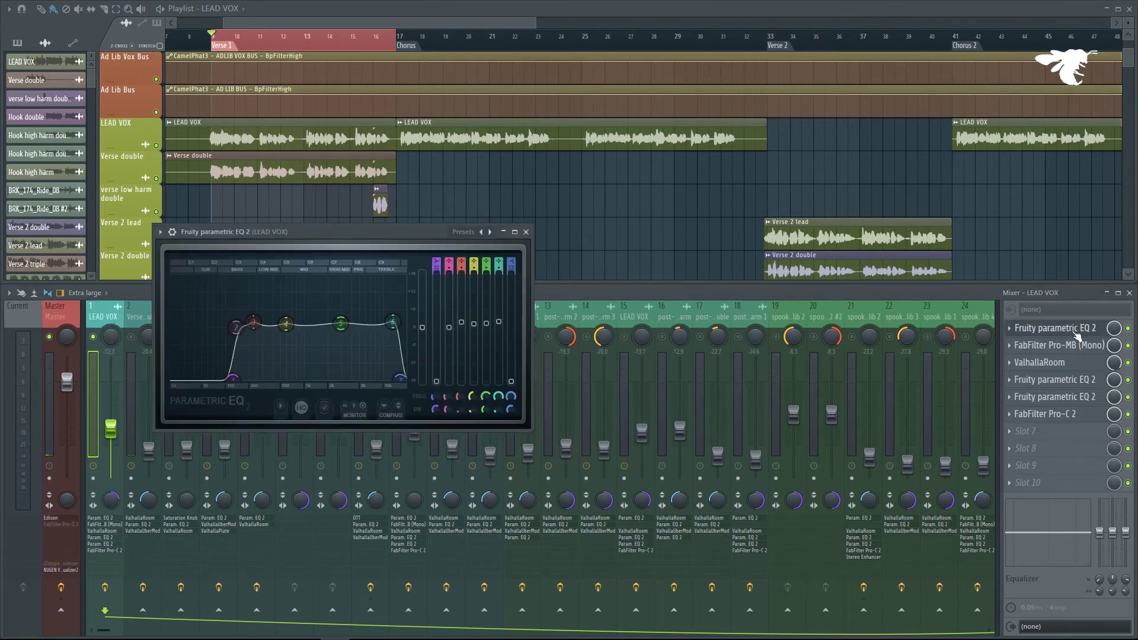
left_click_drag(430, 246, 747, 208)
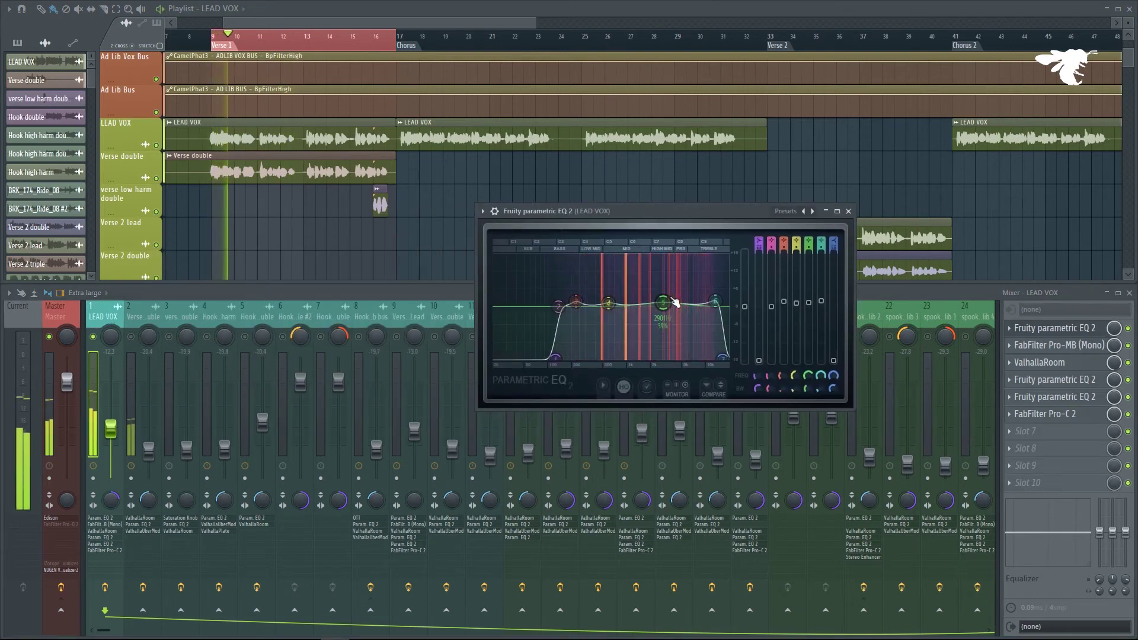
left_click(849, 211)
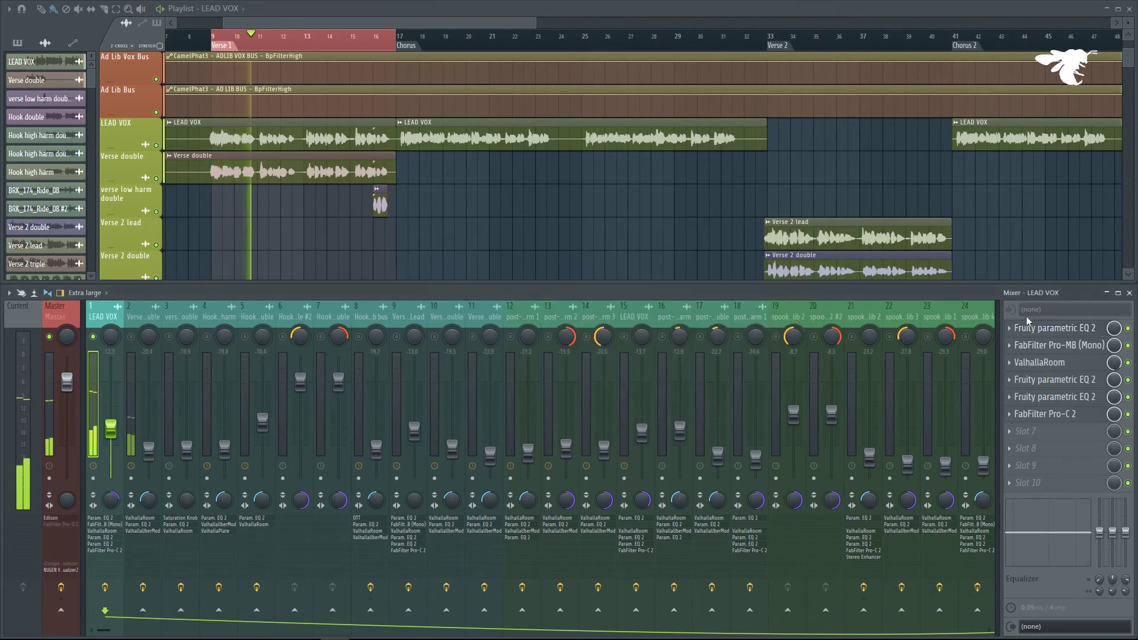
left_click(1059, 345)
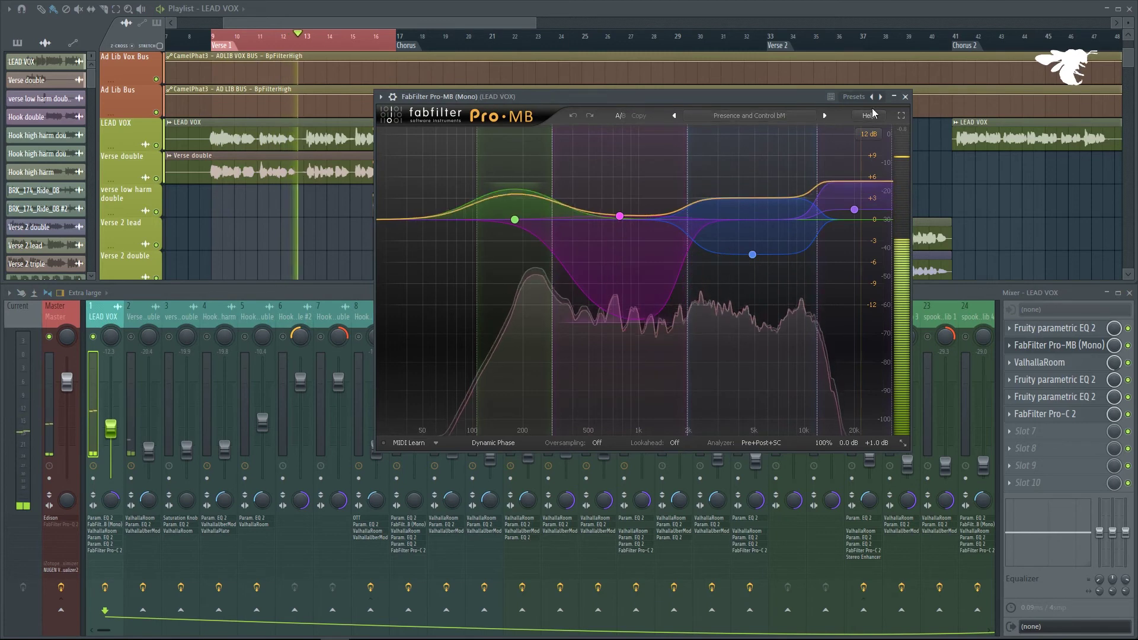
left_click(905, 97)
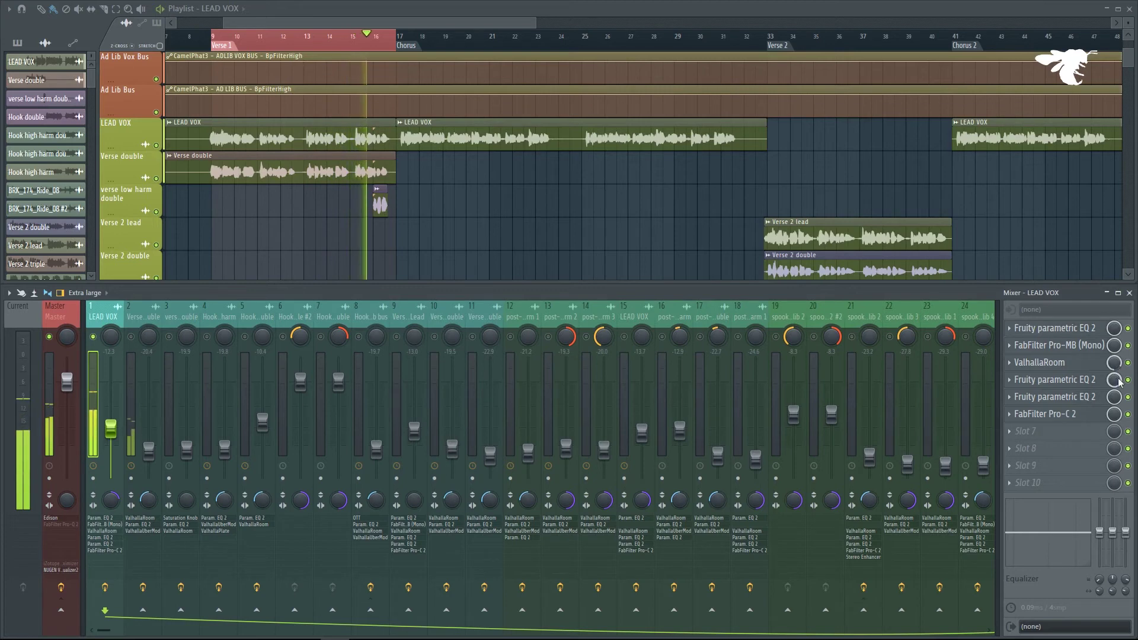
Examine the second and third Fruity parametric EQ 2 and the FabFilter Pro-C 2 on LEAD VOX during playback.
left_click(1061, 379)
left_click_drag(426, 230, 599, 230)
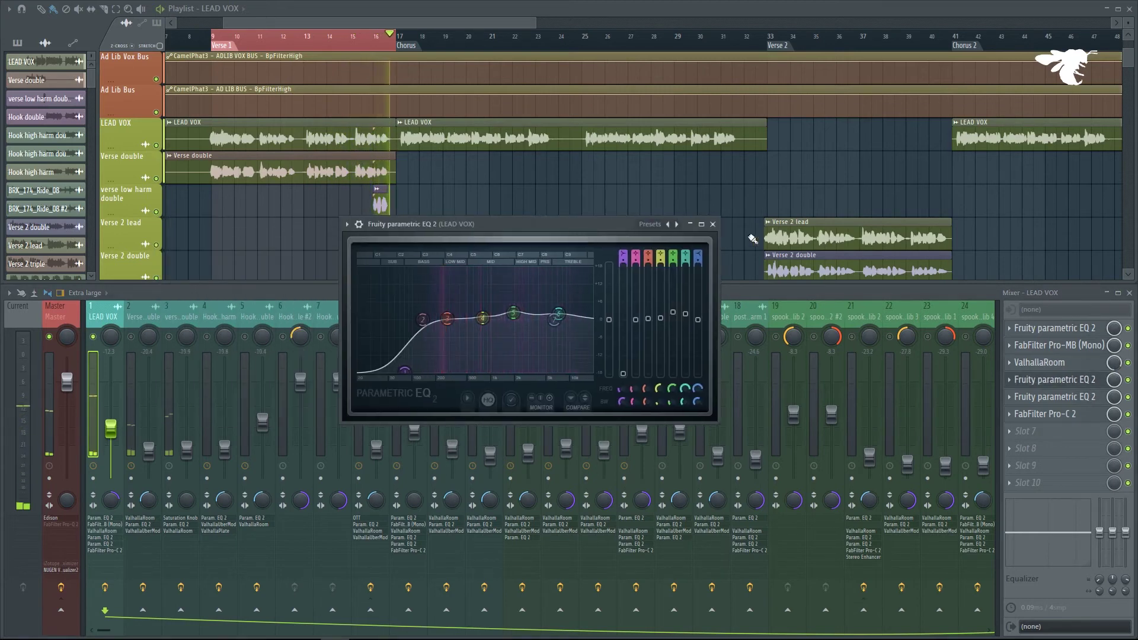
left_click(716, 225)
left_click(1076, 399)
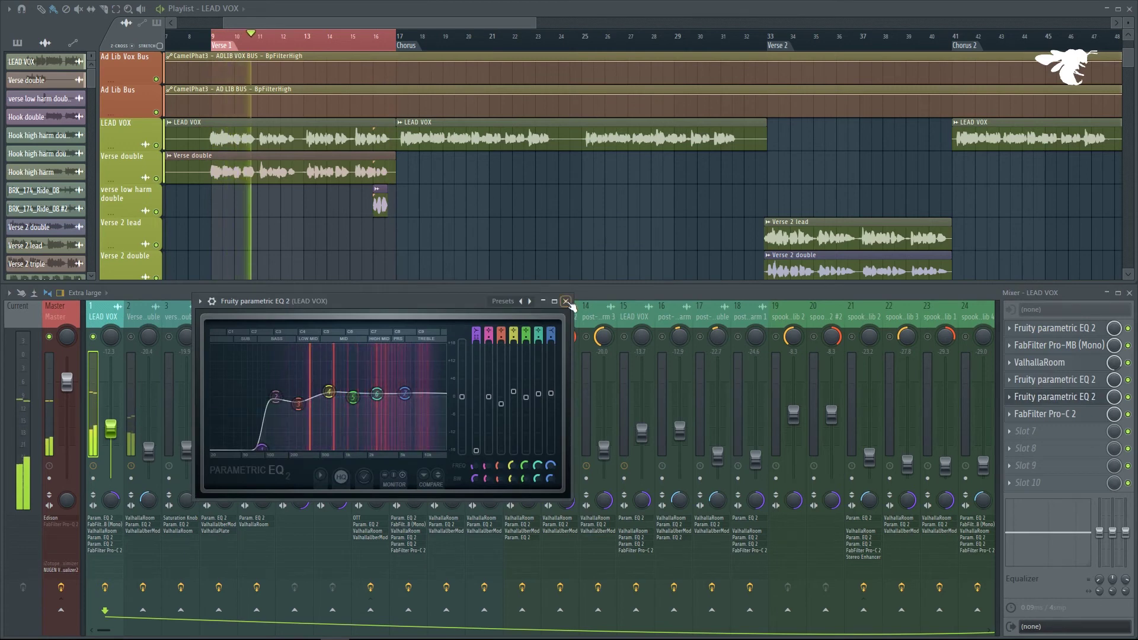
left_click(566, 301)
left_click(1044, 414)
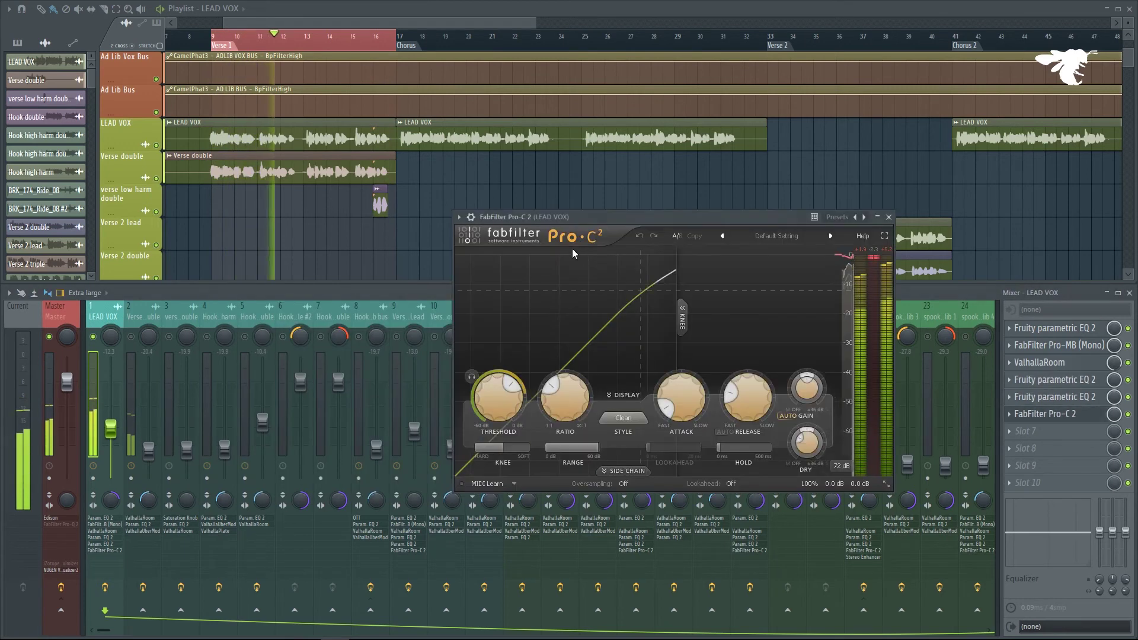
left_click(888, 217)
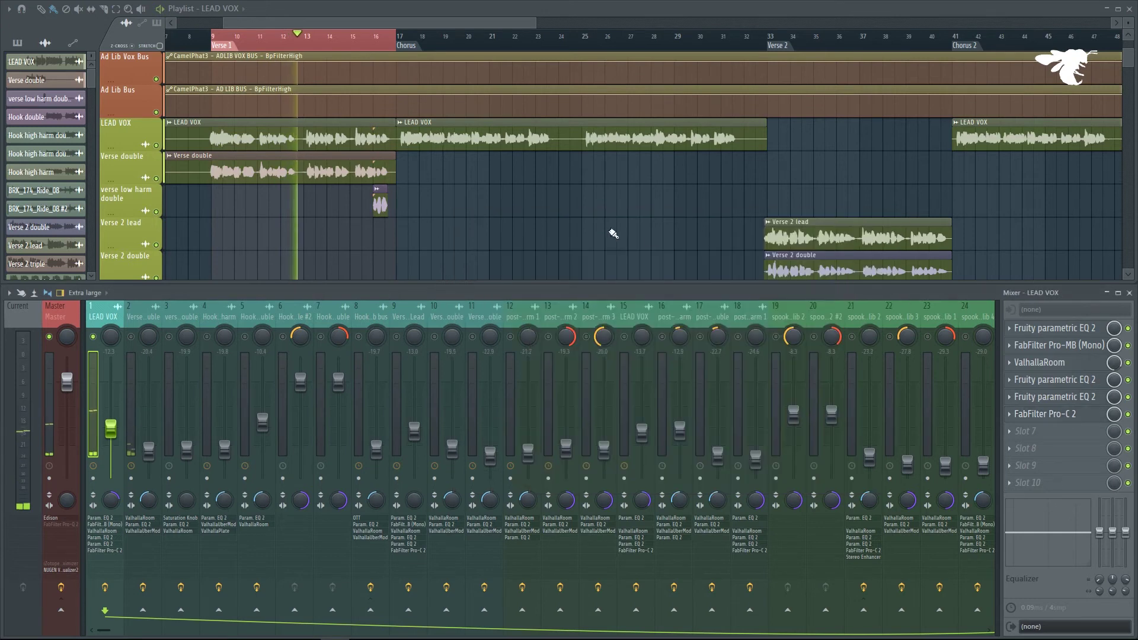
Clear the Verse 1 range and listen to the soloed LEAD VOX from the start of the Chorus.
key("space")
left_click(415, 43)
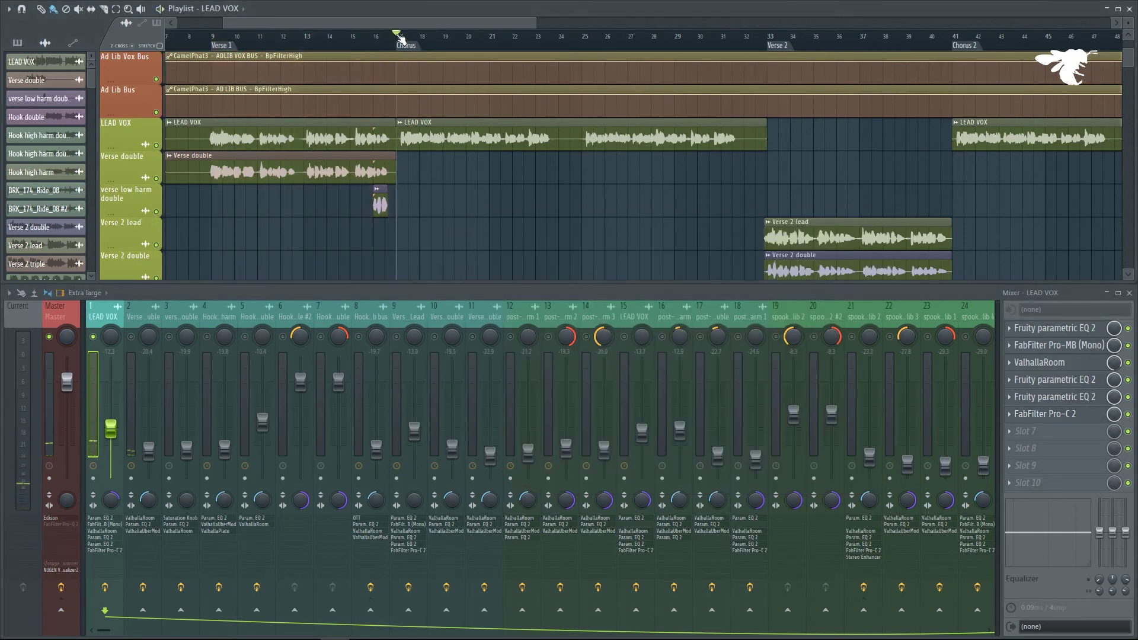
key("space")
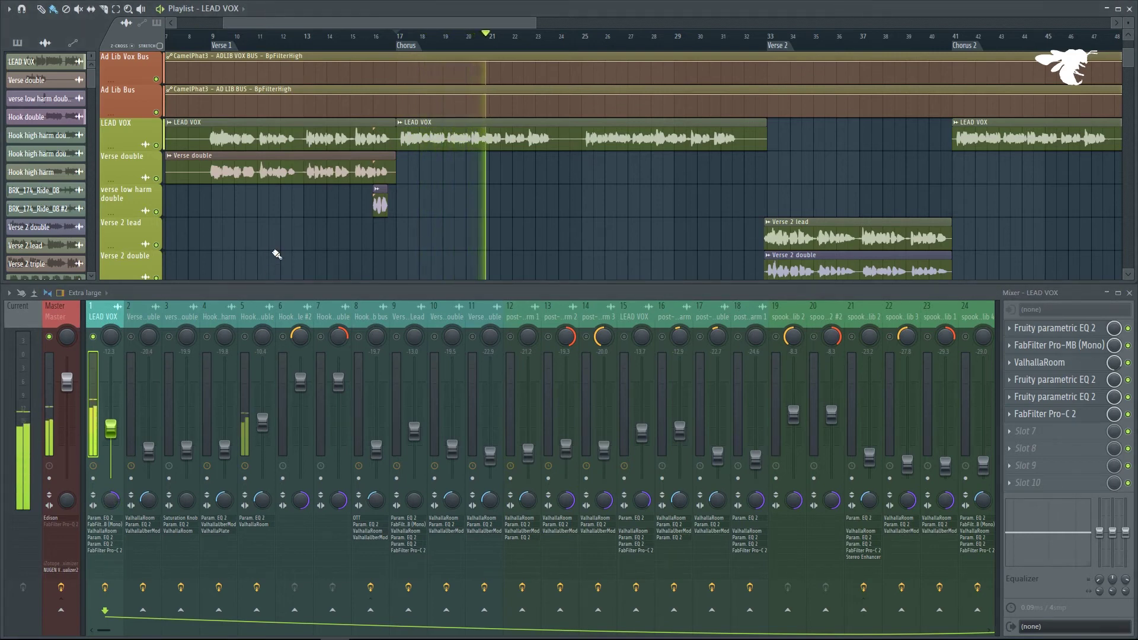
key("space")
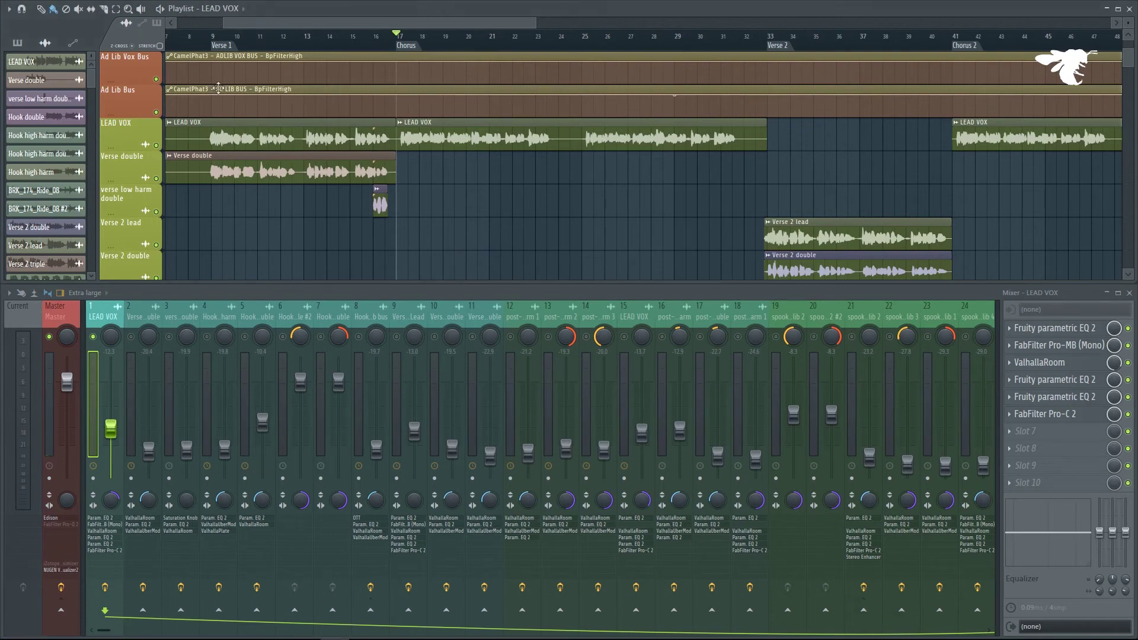
Loop Verse 1 again and listen to the soloed Verse double track with its mixer effects shown.
left_click_drag(212, 41, 402, 49)
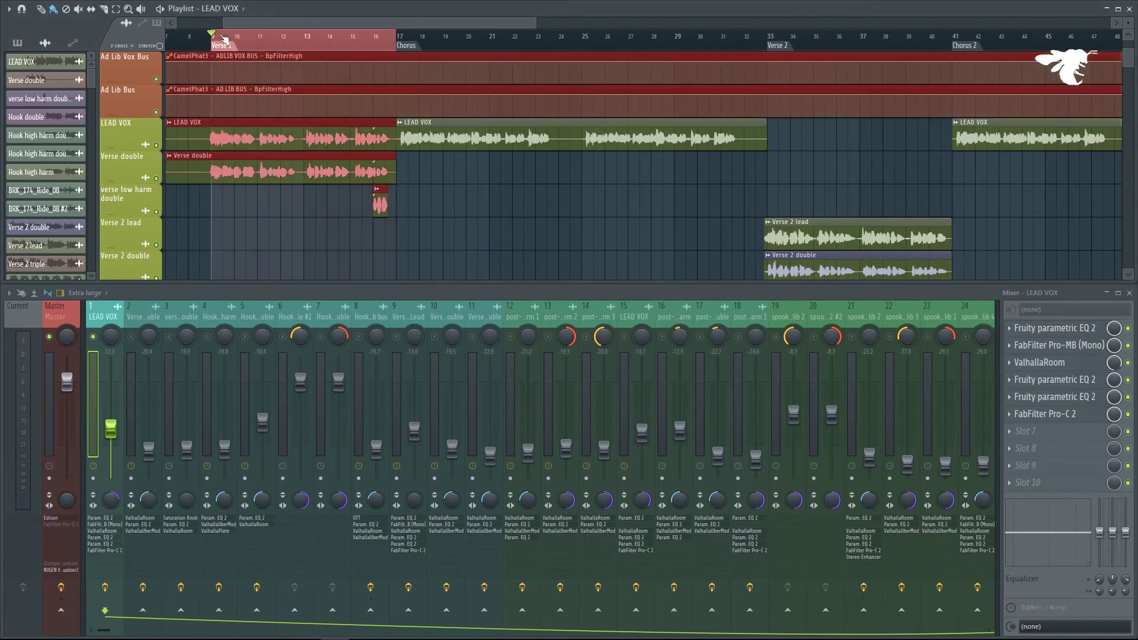
key("space")
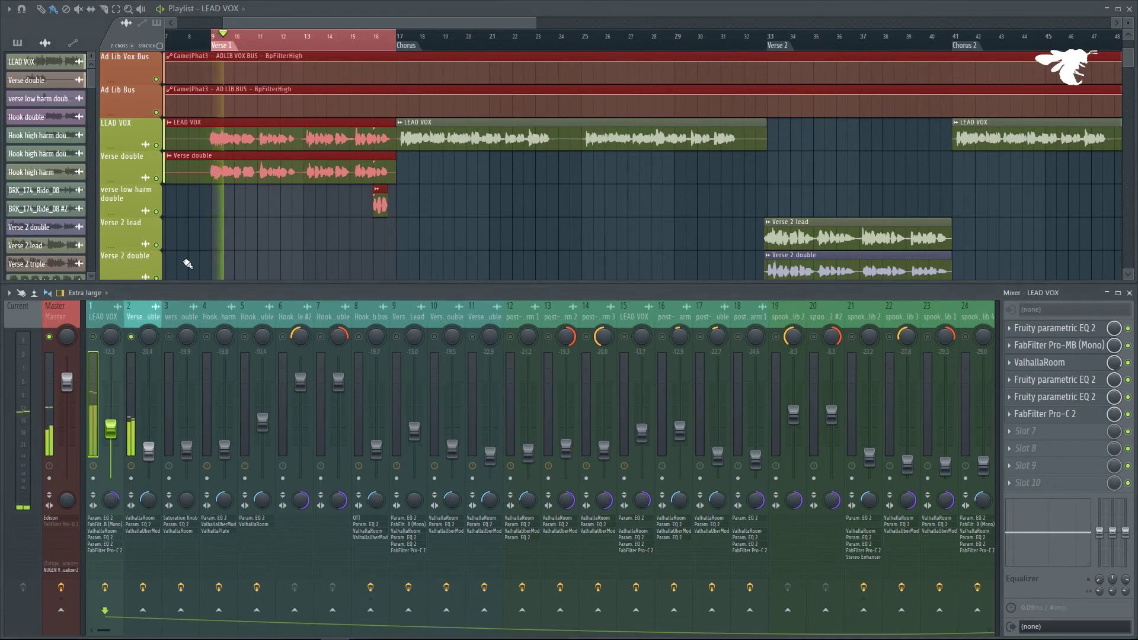
left_click(187, 261)
left_click(144, 312)
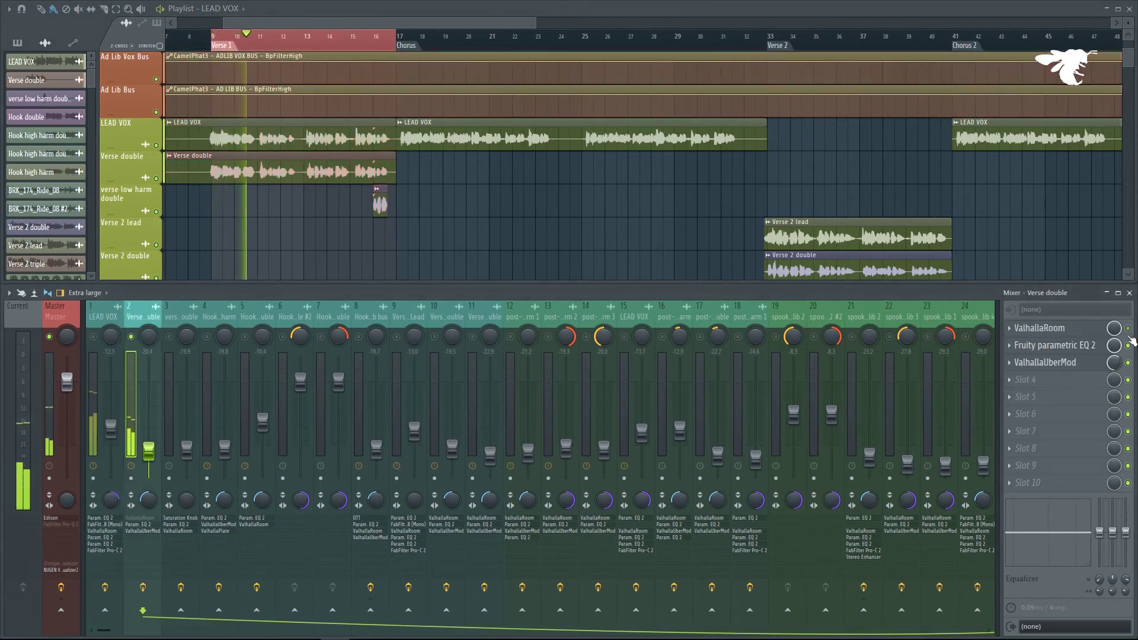
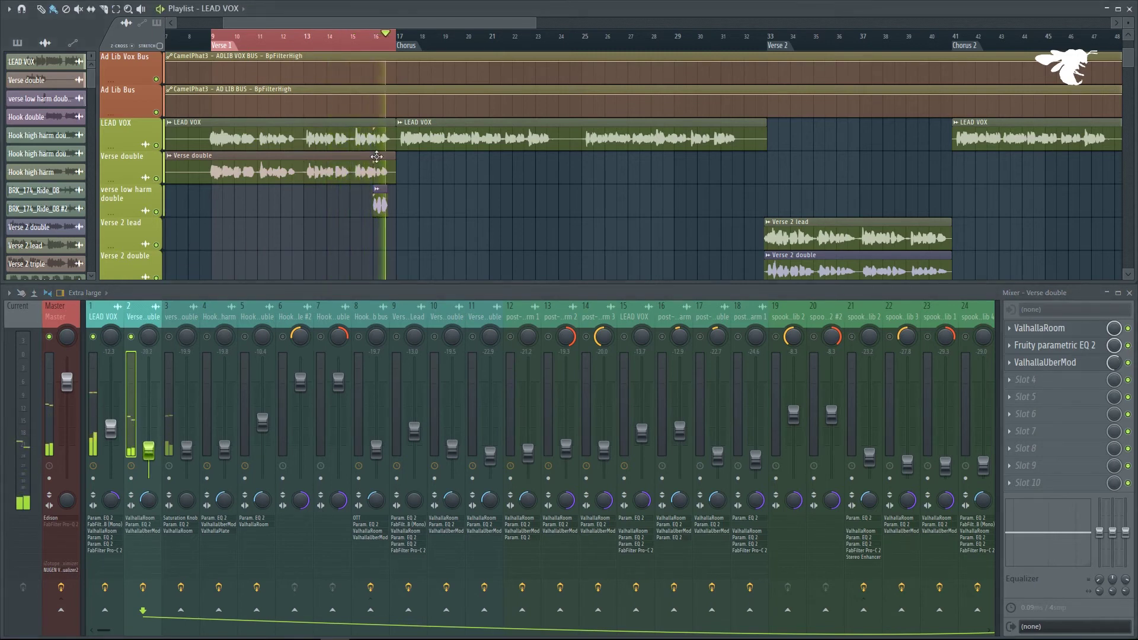
Loop the final bar of Verse 1 and listen to the verse low harm double track soloed.
left_click_drag(393, 41, 378, 42)
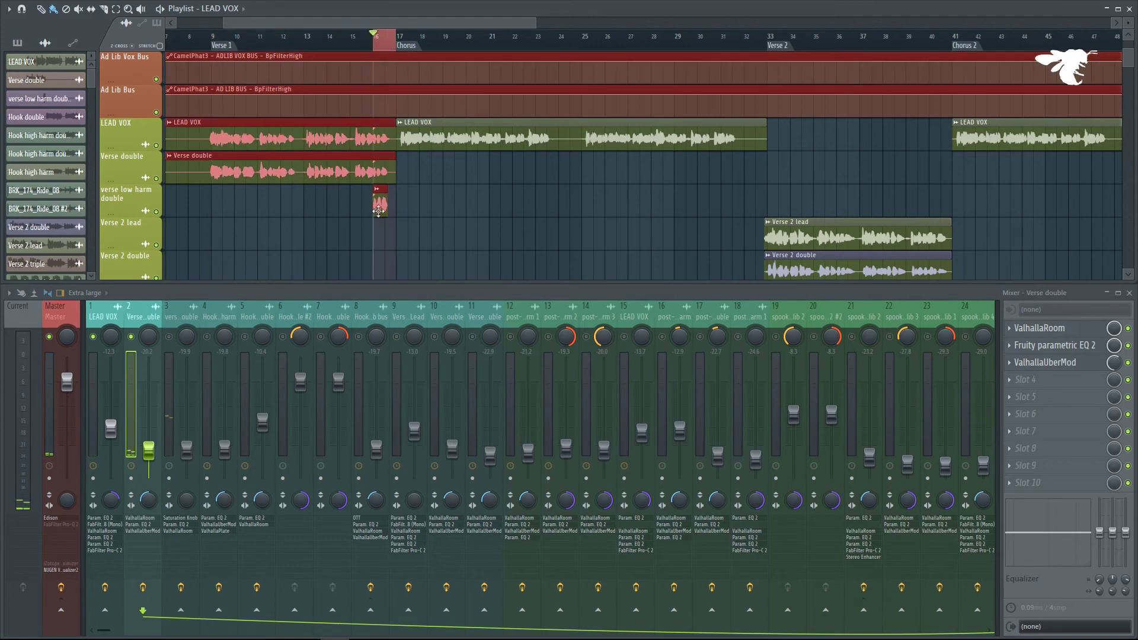
left_click(337, 212)
key("space")
left_click(179, 317)
key("space")
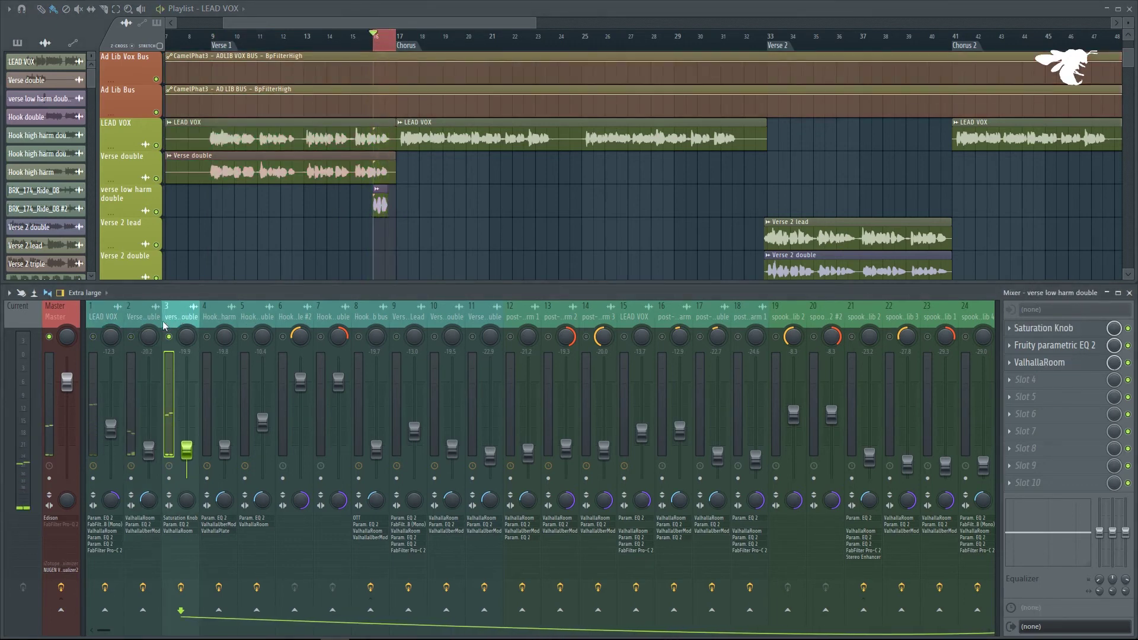
Unsolo the vocals, raise the verse low harm double fader slightly while the full mix plays, and stop playback.
left_click(136, 337)
key("space")
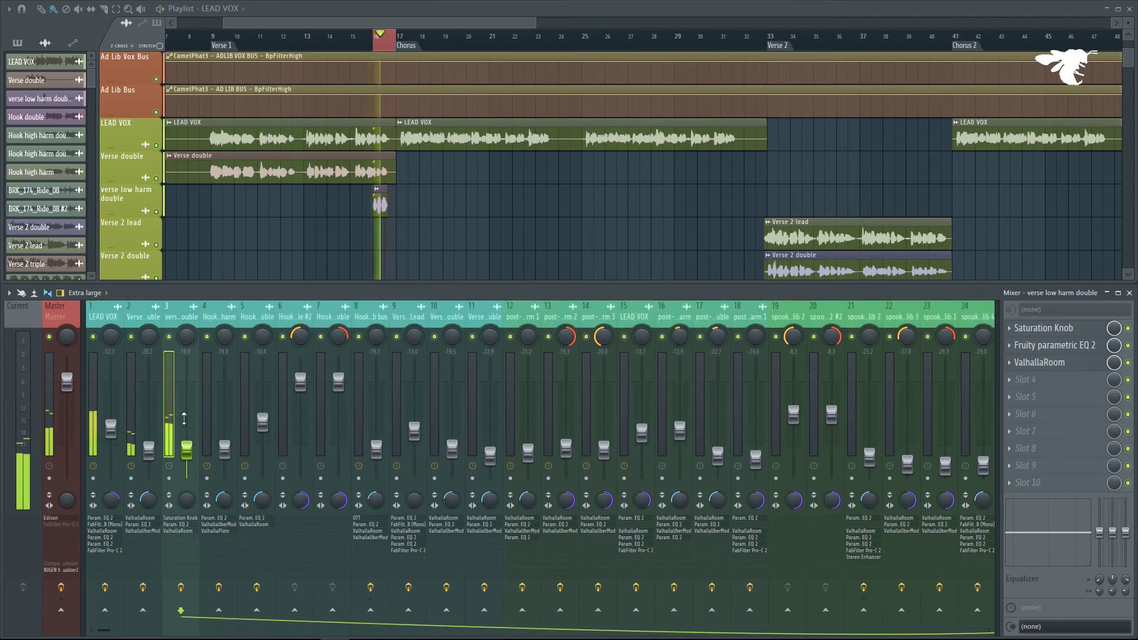
key("space")
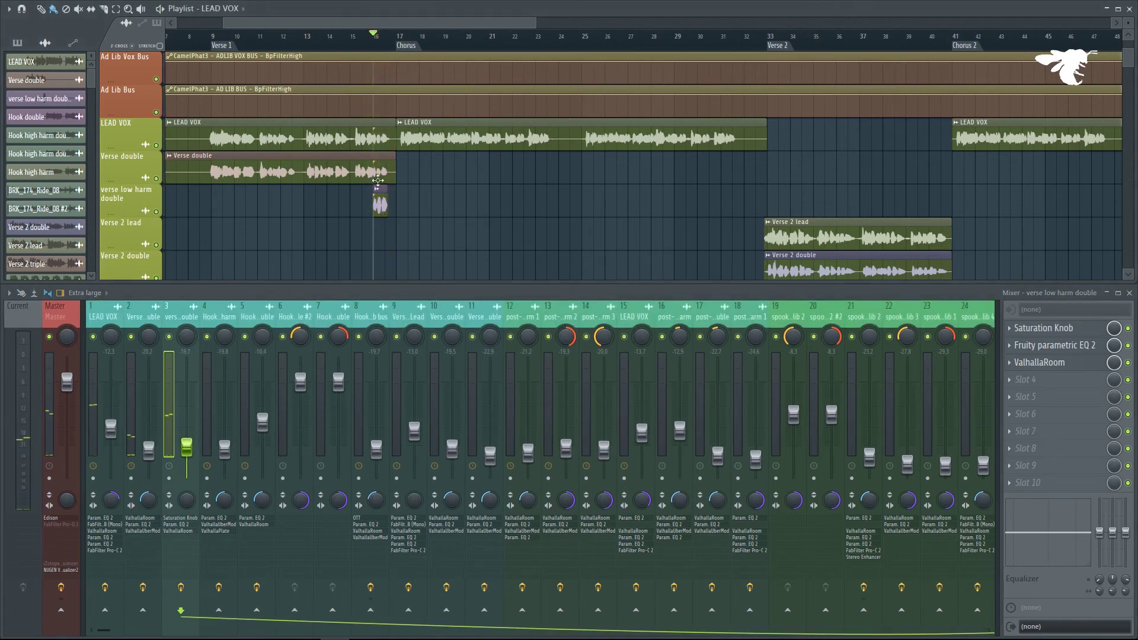
Play the soloed Verse 2 lead from the start of Verse 2 and show its mixer effects.
scroll(503, 196, "down", 3)
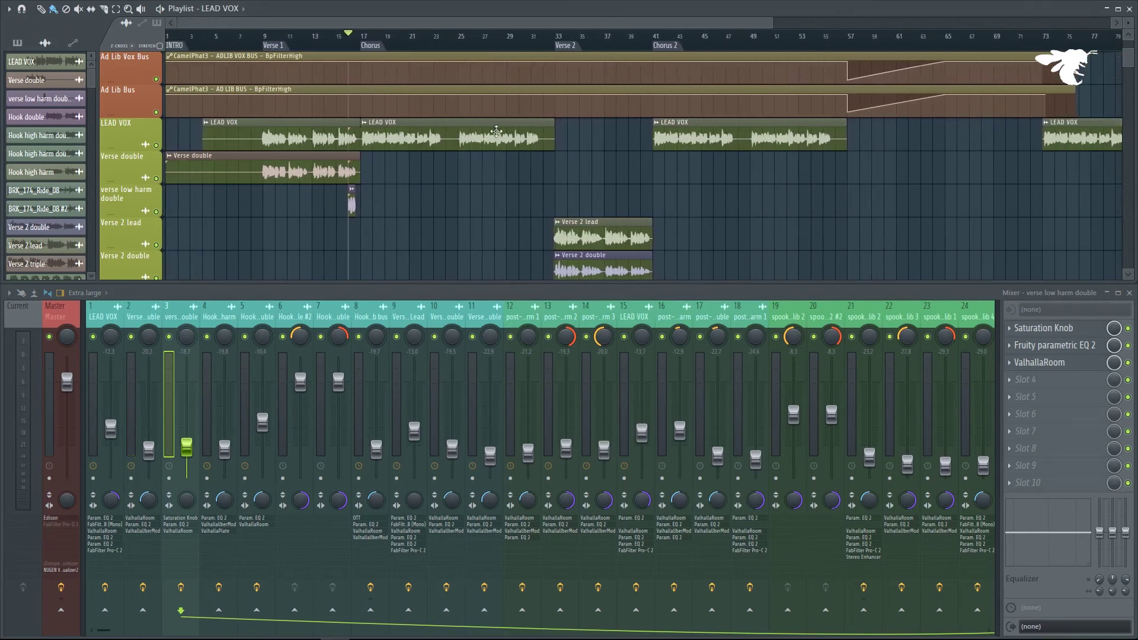
scroll(496, 131, "down", 2)
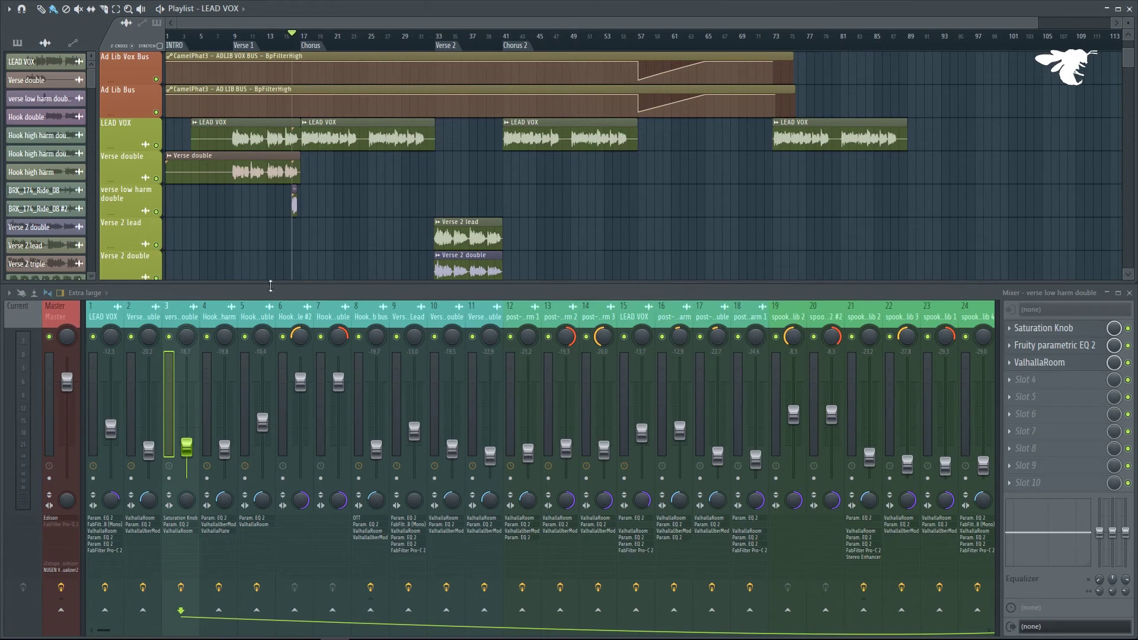
scroll(351, 237, "down", 2)
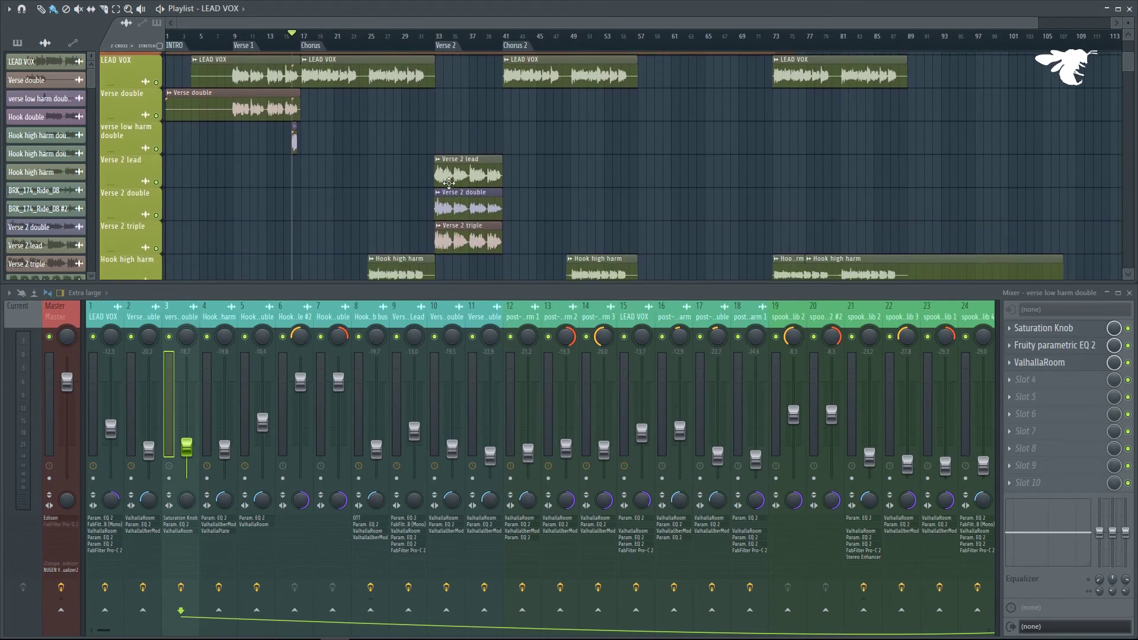
scroll(396, 48, "up", 3)
left_click(395, 37)
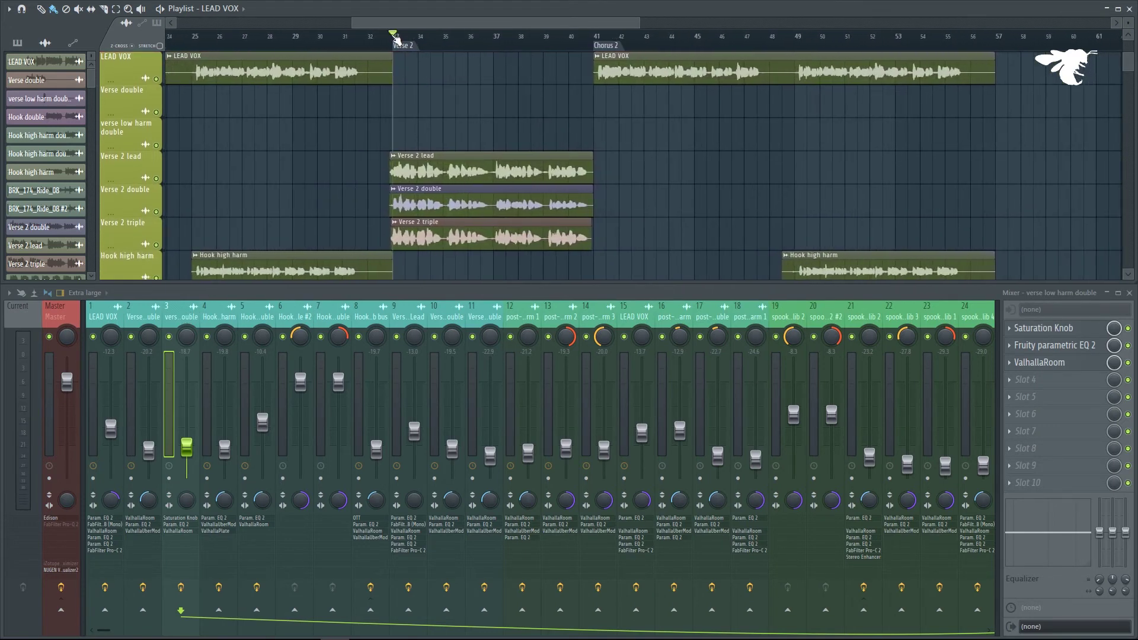
left_click(431, 166)
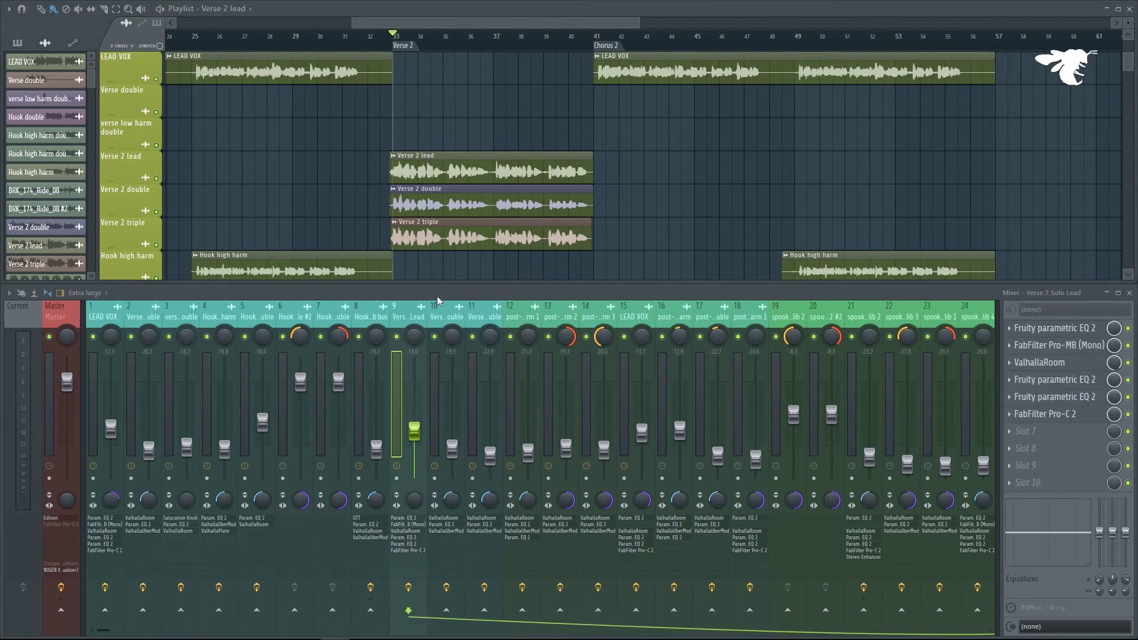
key("space")
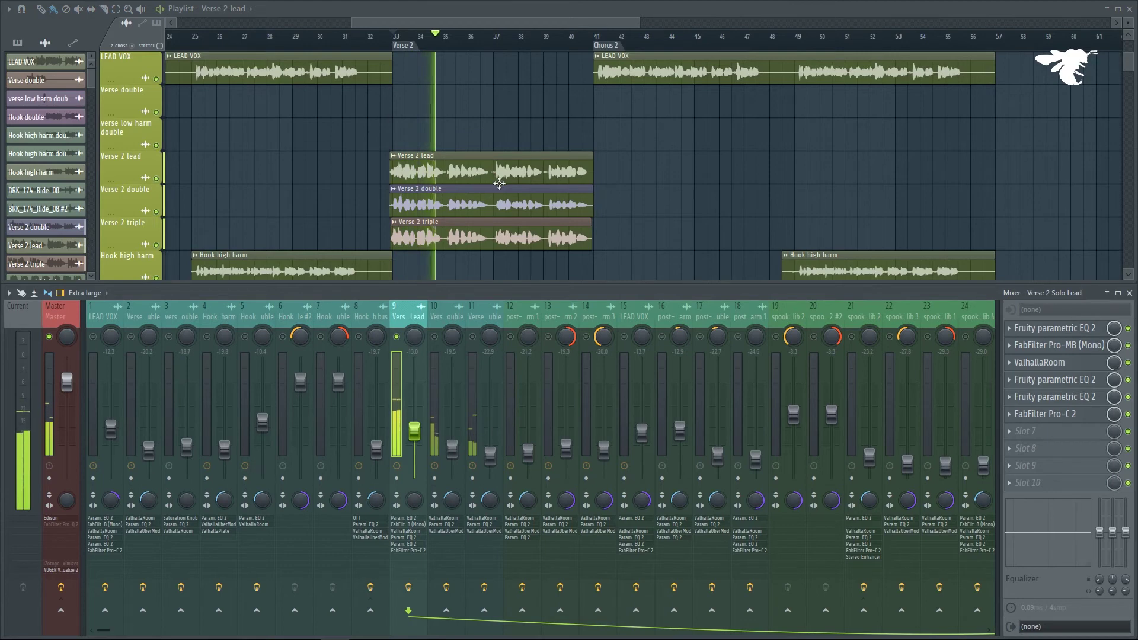
key("space")
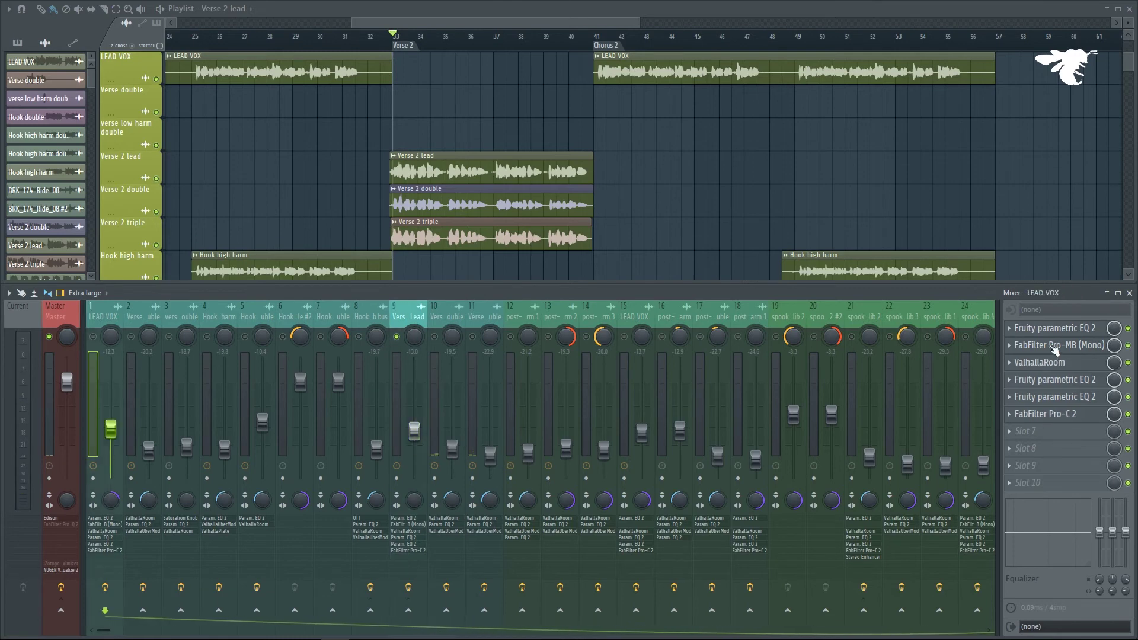
left_click(418, 318)
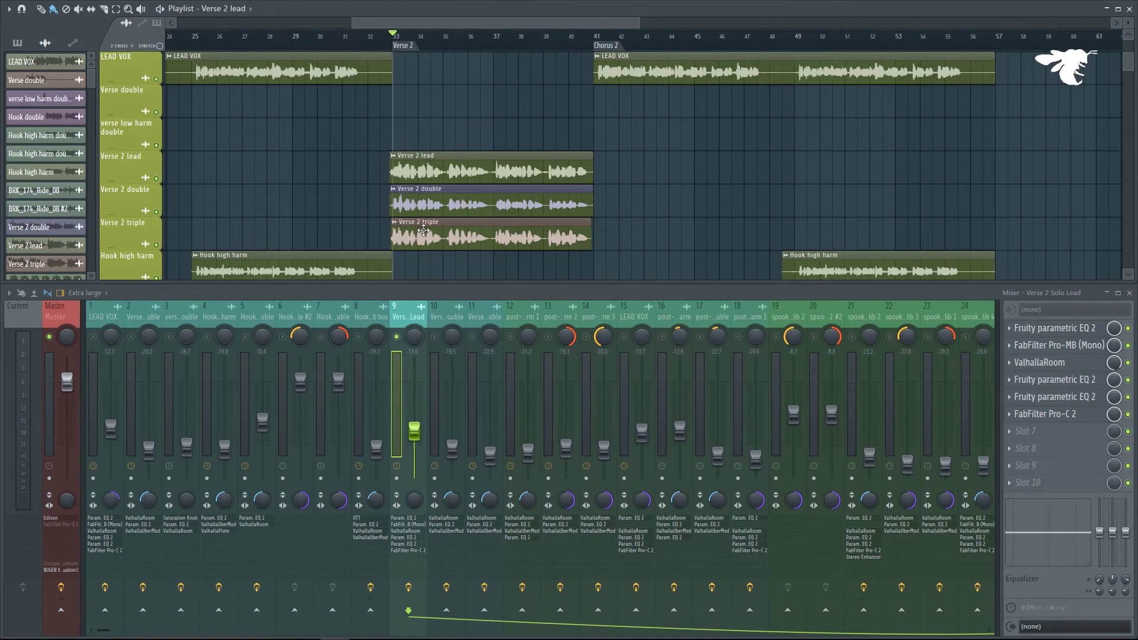
Loop Verse 2 and listen to the soloed Verse 2 double and triple tracks, adding the Verse 2 lead to the solo.
double_click(439, 224)
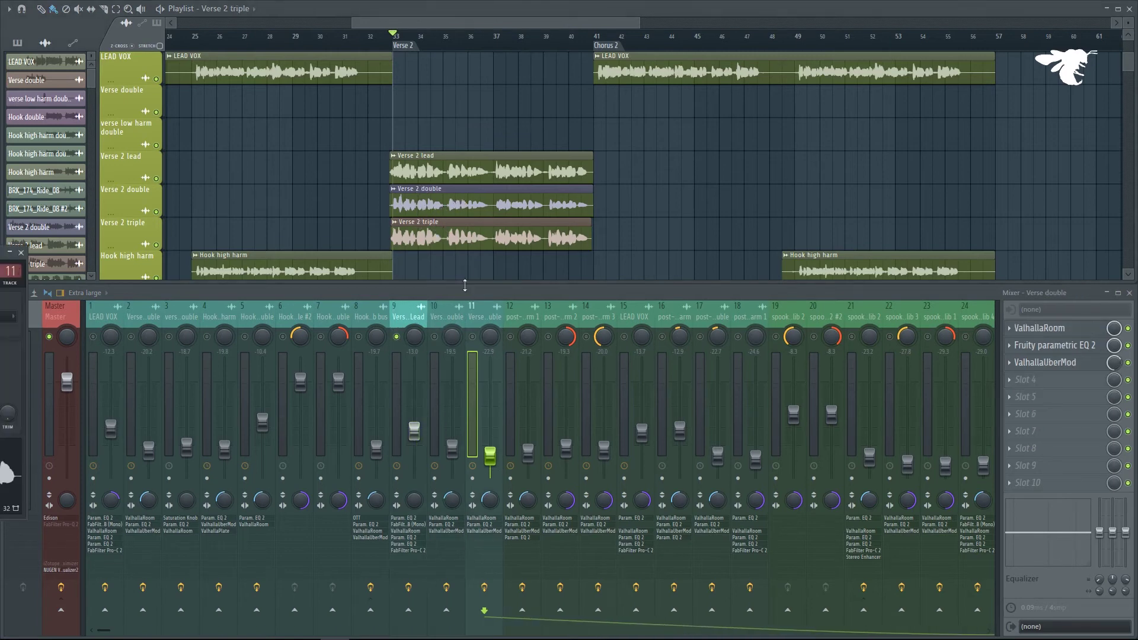
left_click(439, 337)
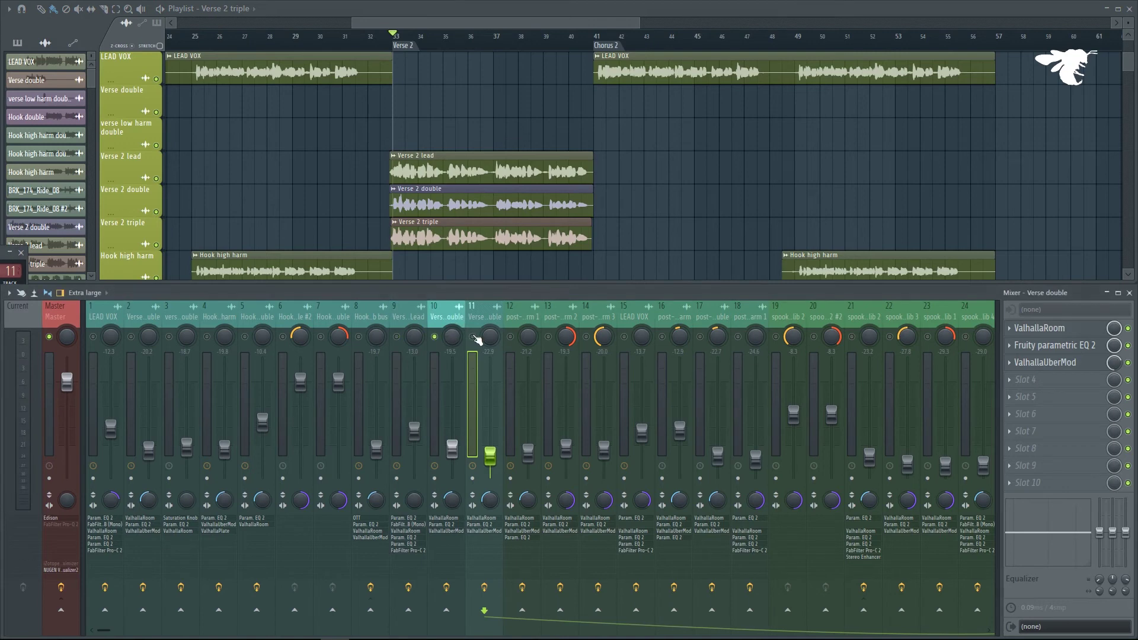
left_click(474, 338, "ctrl")
left_click_drag(592, 46, 403, 36)
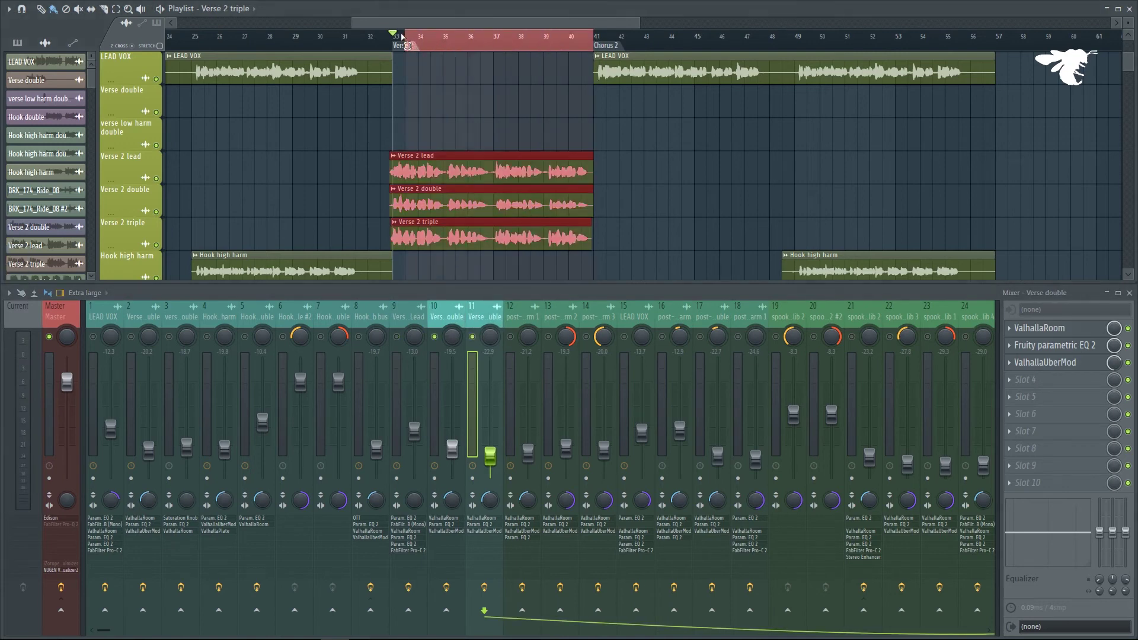
key("space")
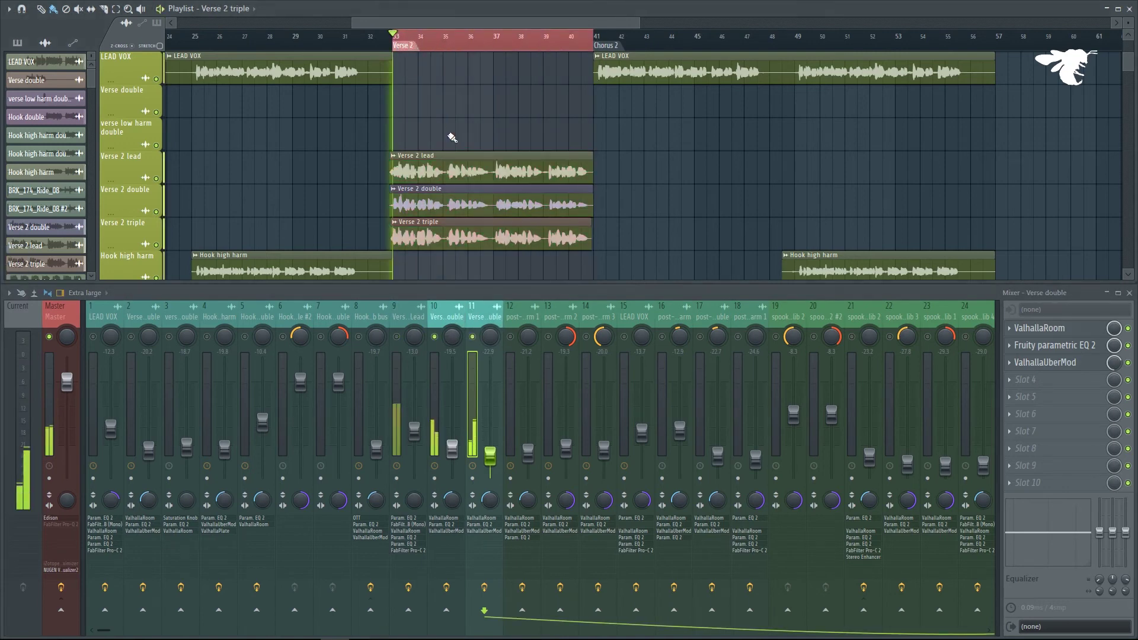
left_click(452, 321)
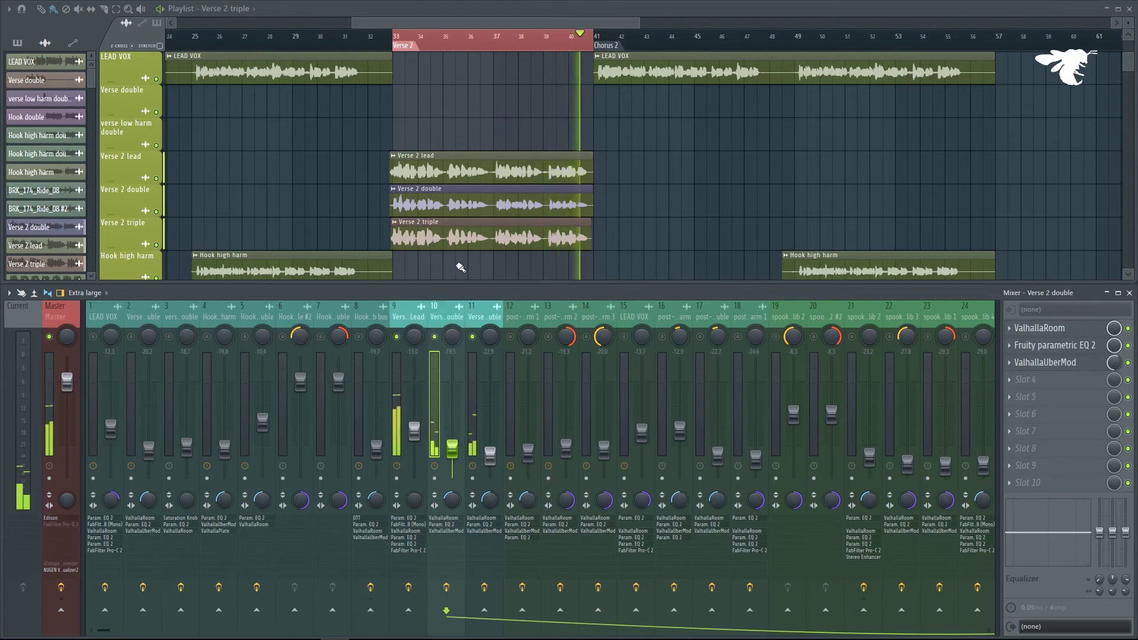
Unsolo the Verse 2 vocals, clear the Verse 2 range and play briefly from the start of Chorus 2.
scroll(505, 242, "down", 4)
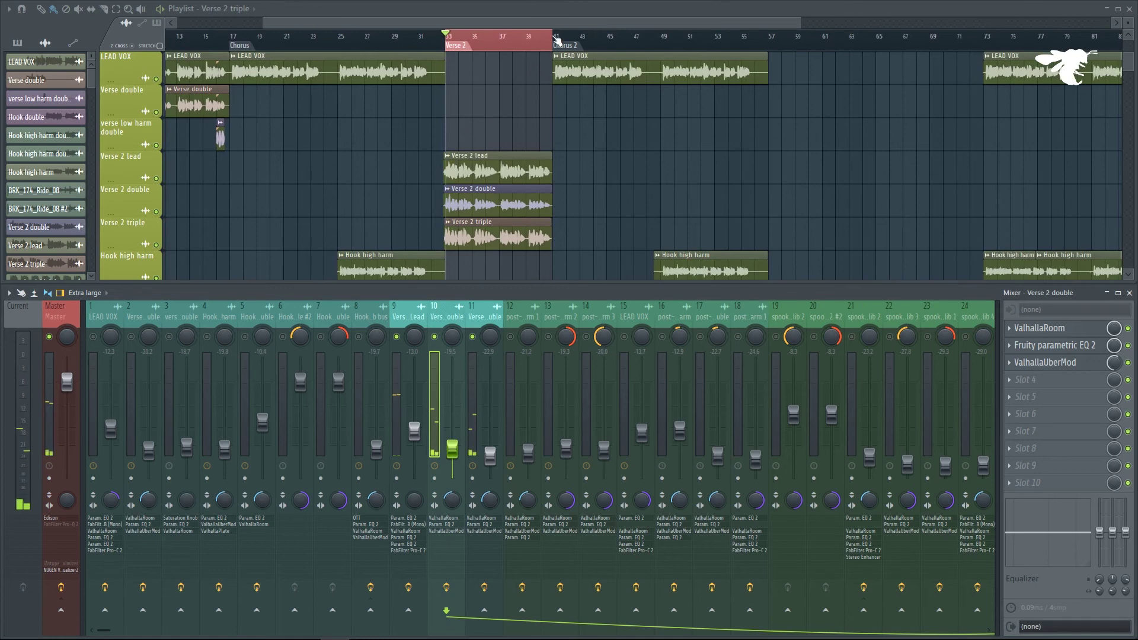
left_click(558, 40)
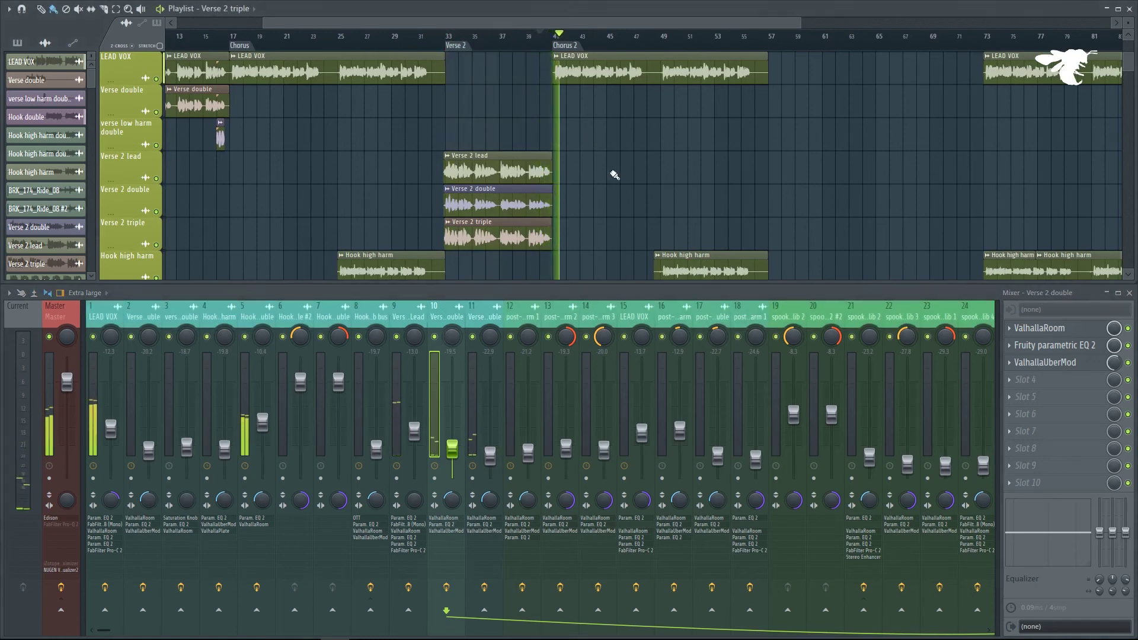
key("space")
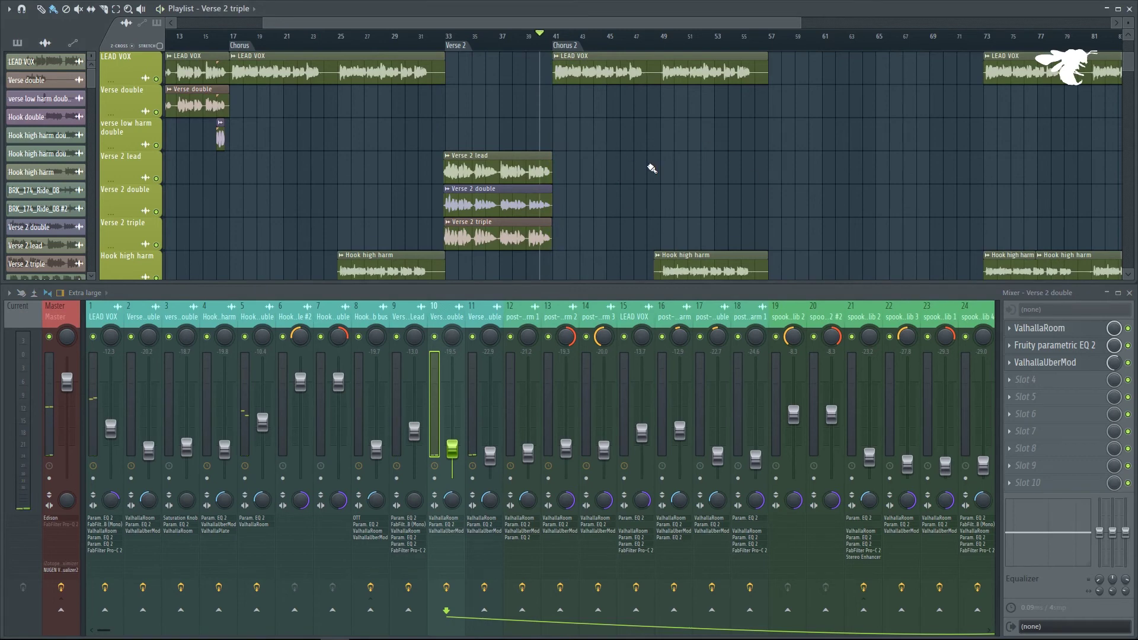
Review the hook vocal clips, loop the first Chorus and listen to the Hook double track soloed.
scroll(652, 168, "down", 5)
scroll(605, 163, "down", 5)
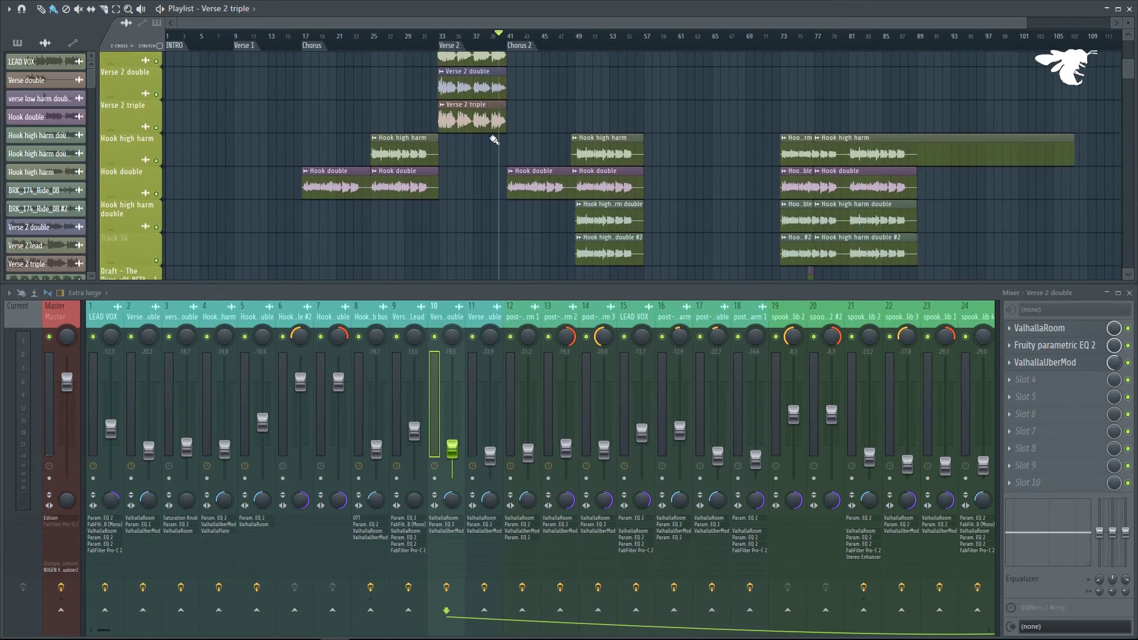
scroll(504, 127, "down", 1)
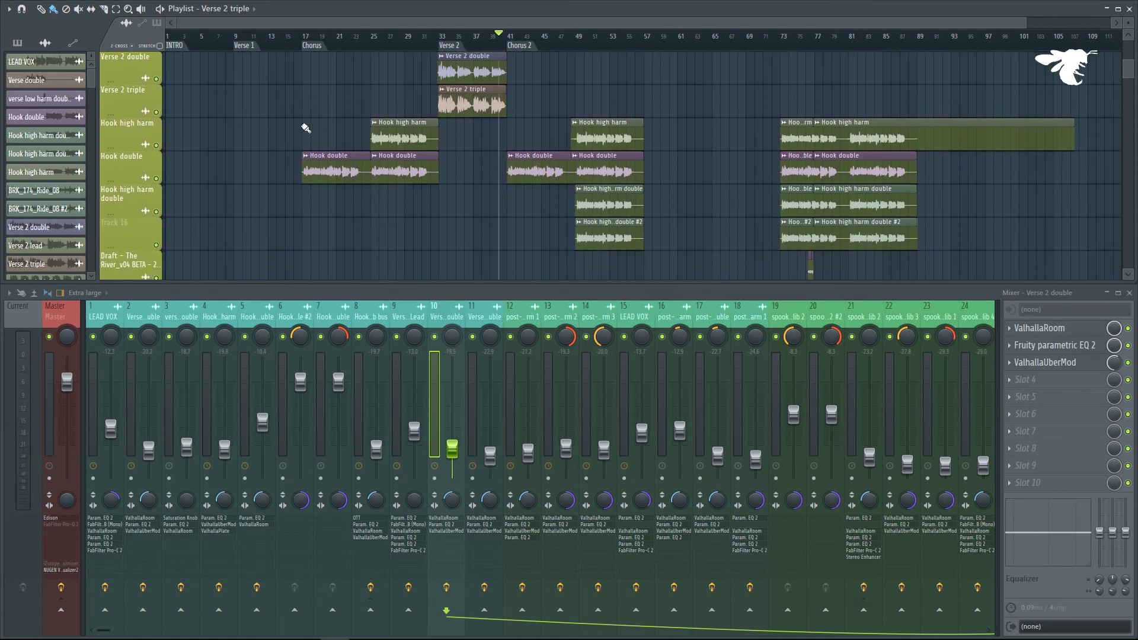
scroll(315, 119, "up", 5)
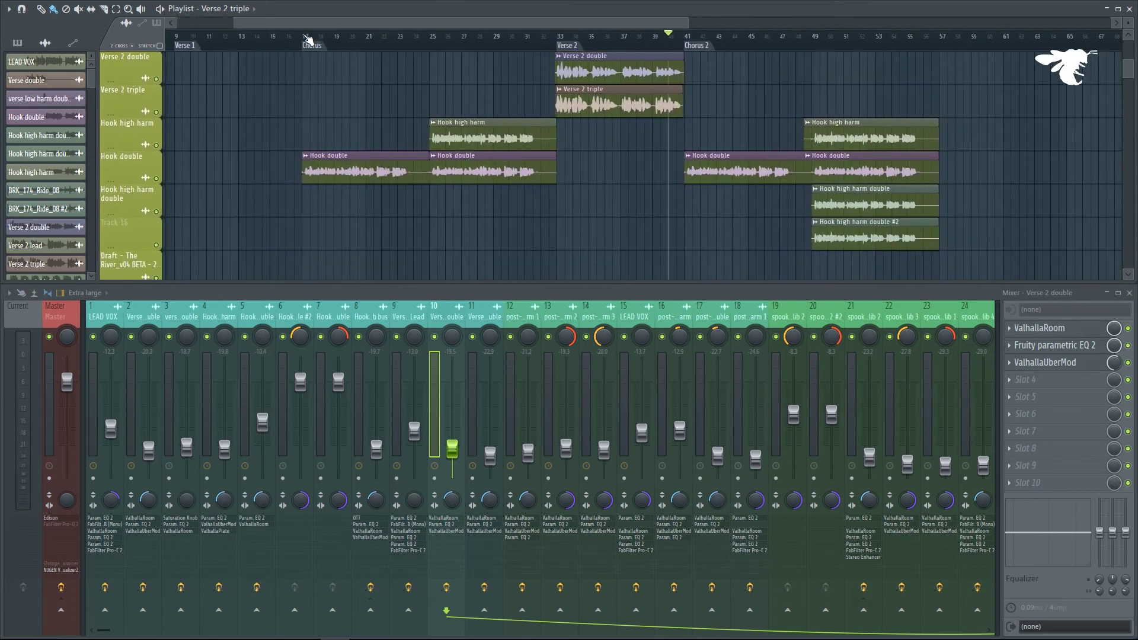
scroll(391, 139, "up", 10)
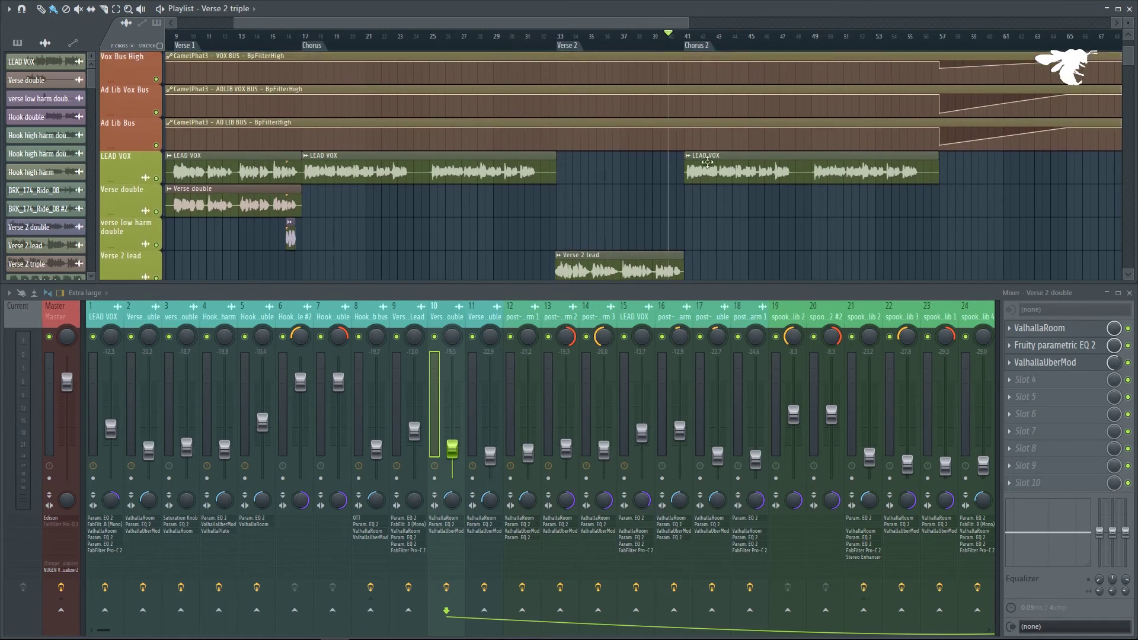
scroll(628, 178, "down", 10)
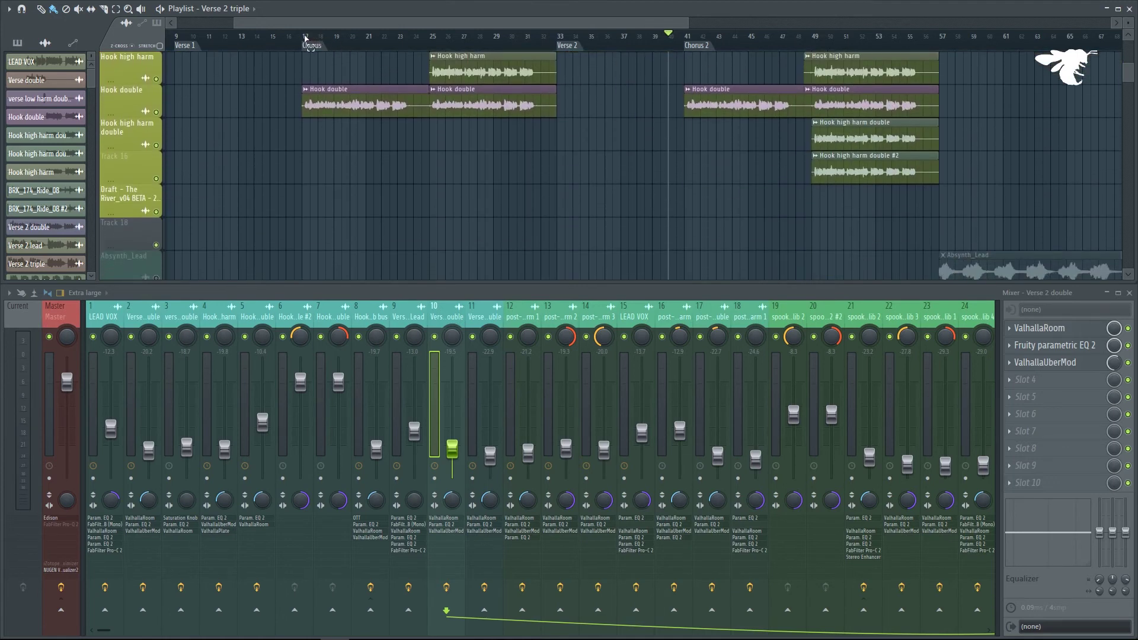
left_click_drag(305, 39, 550, 53)
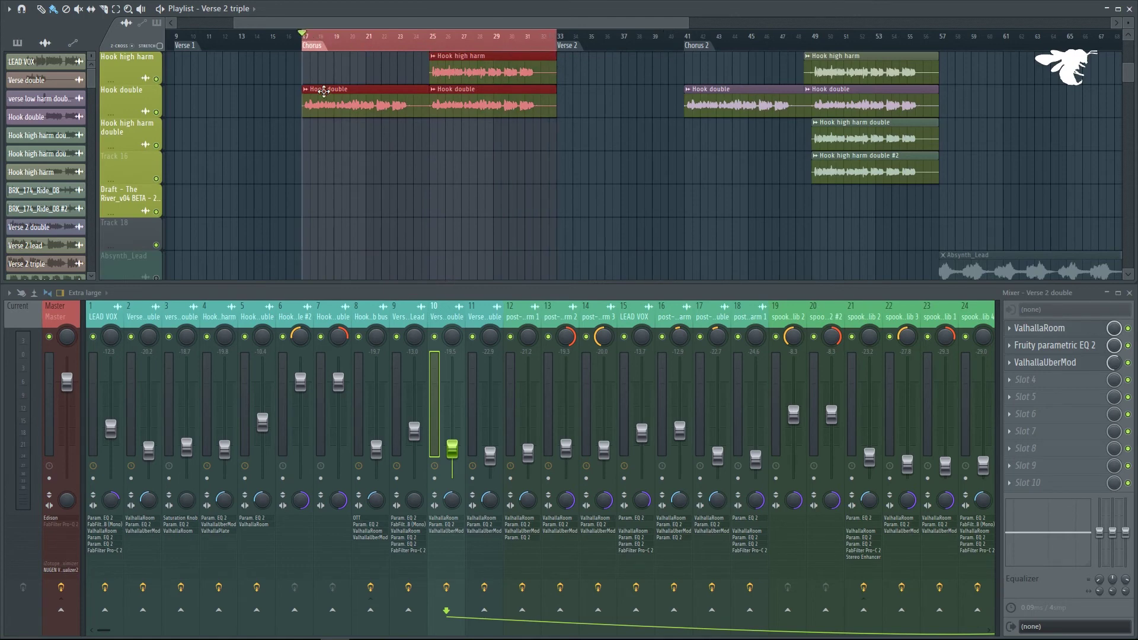
key("space")
scroll(326, 137, "up", 4)
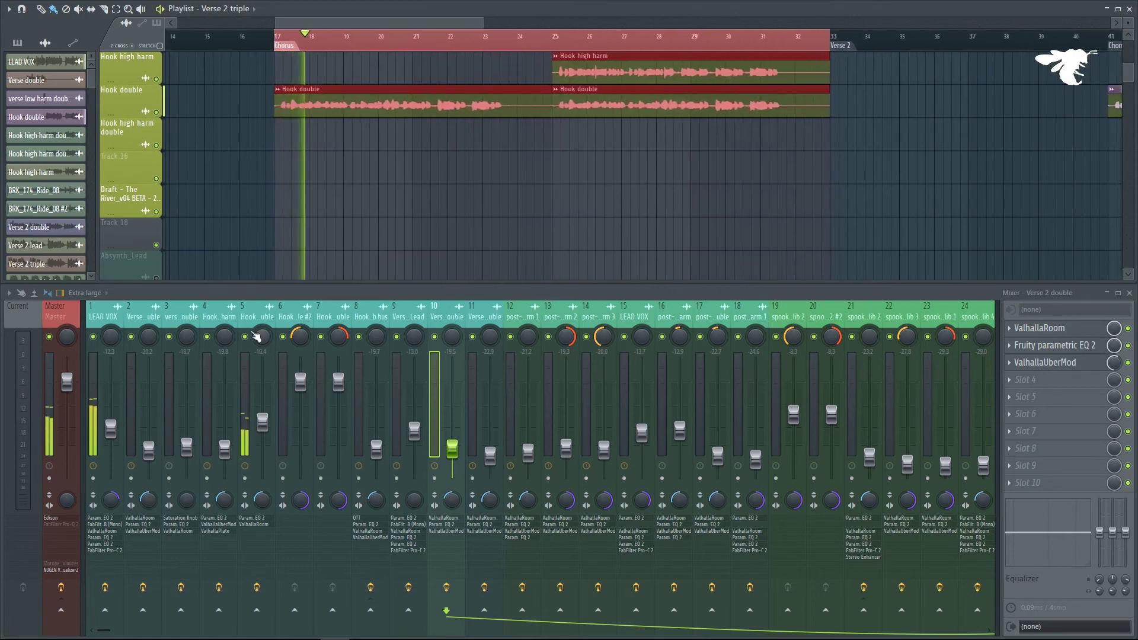
right_click(254, 335)
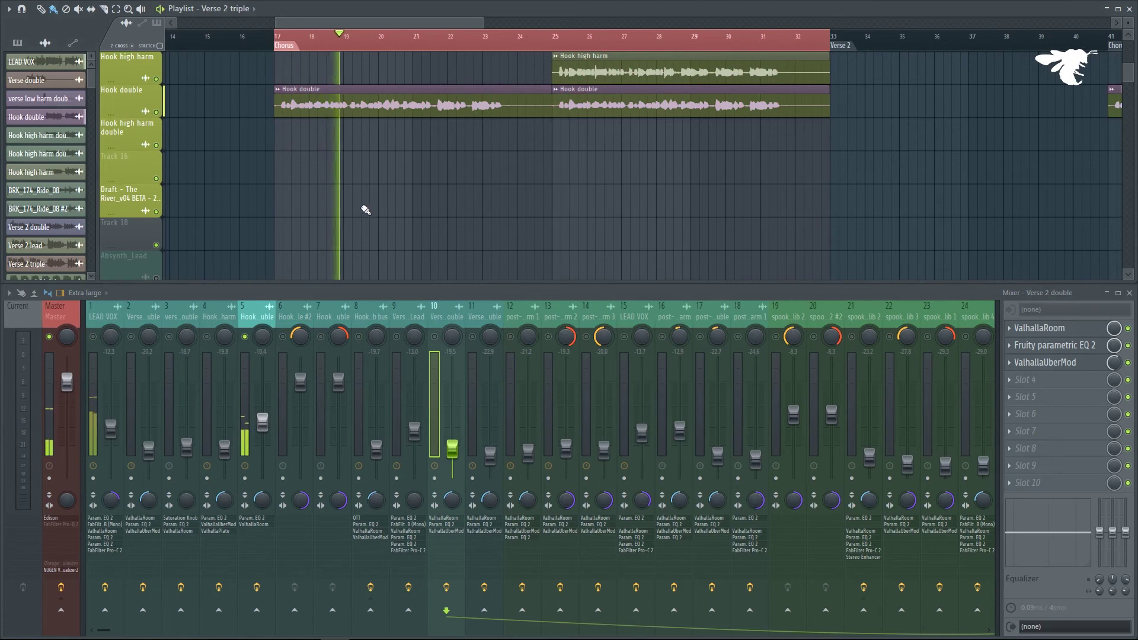
scroll(486, 214, "up", 1)
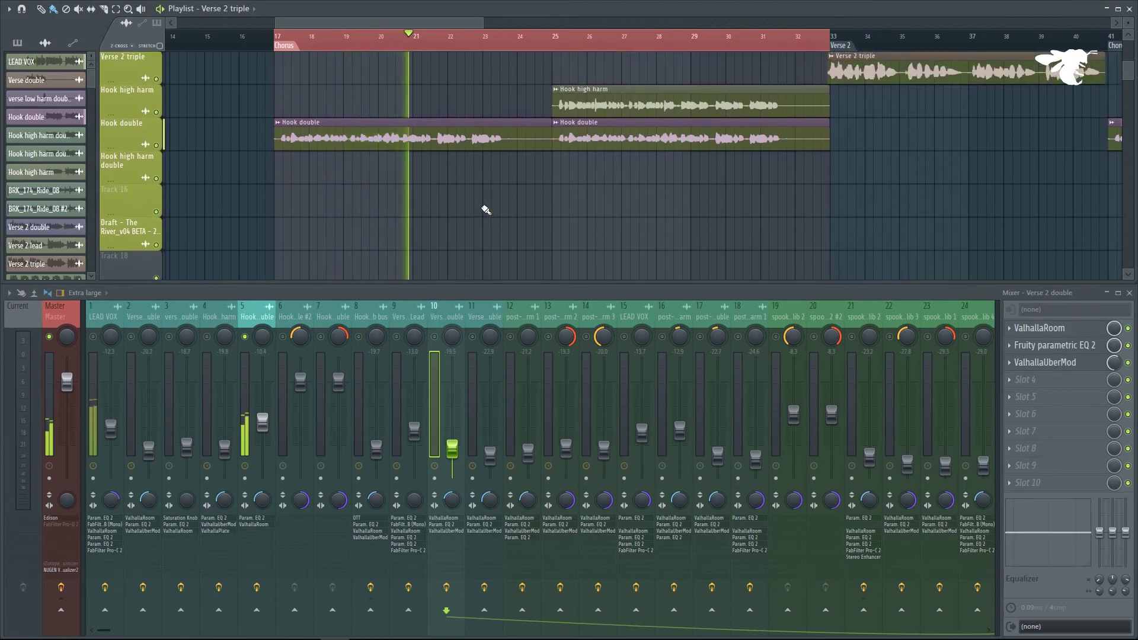
Play the soloed Hook high harm from bar 25 and inspect its Fruity parametric EQ 2, ValhallaUberMod and ValhallaPlate.
left_click(574, 104)
key("space")
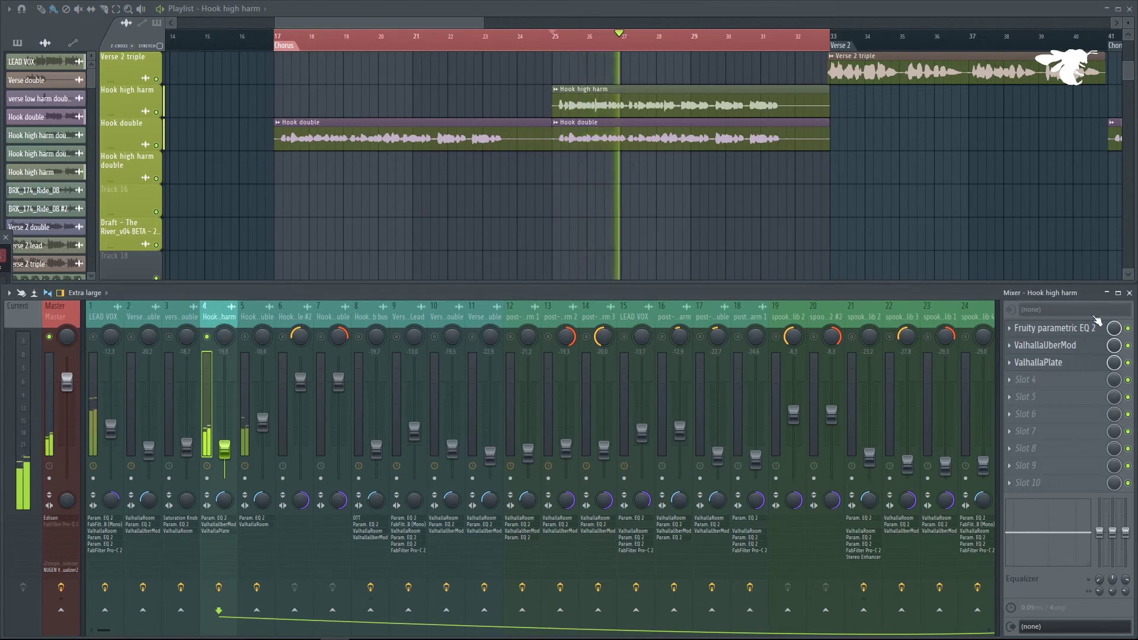
left_click(1047, 329)
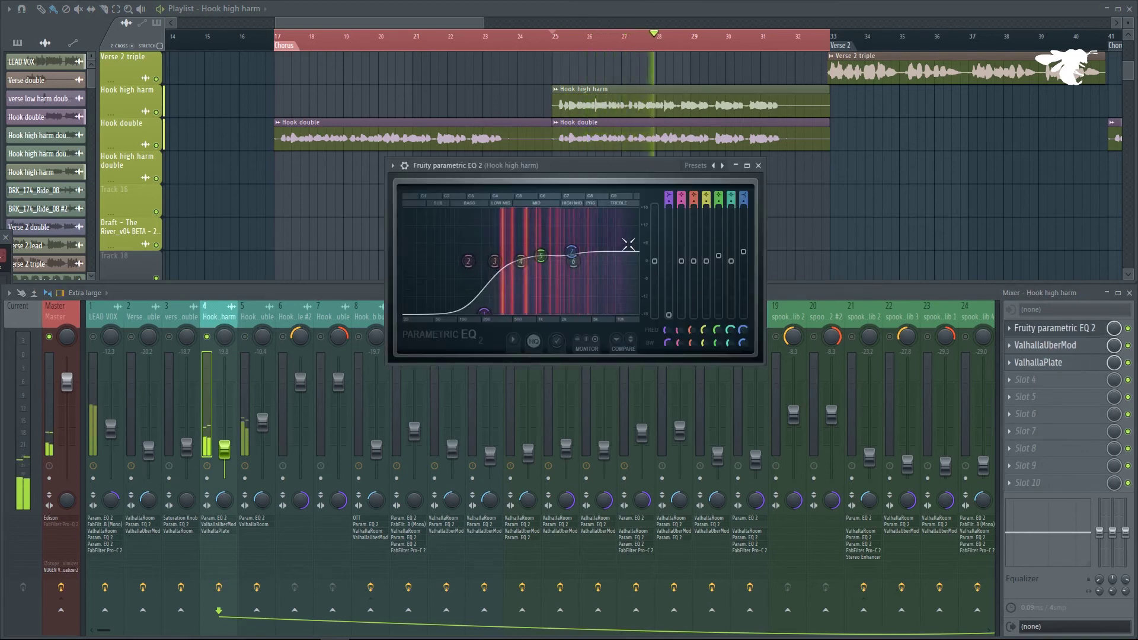
left_click(753, 178)
left_click(1047, 345)
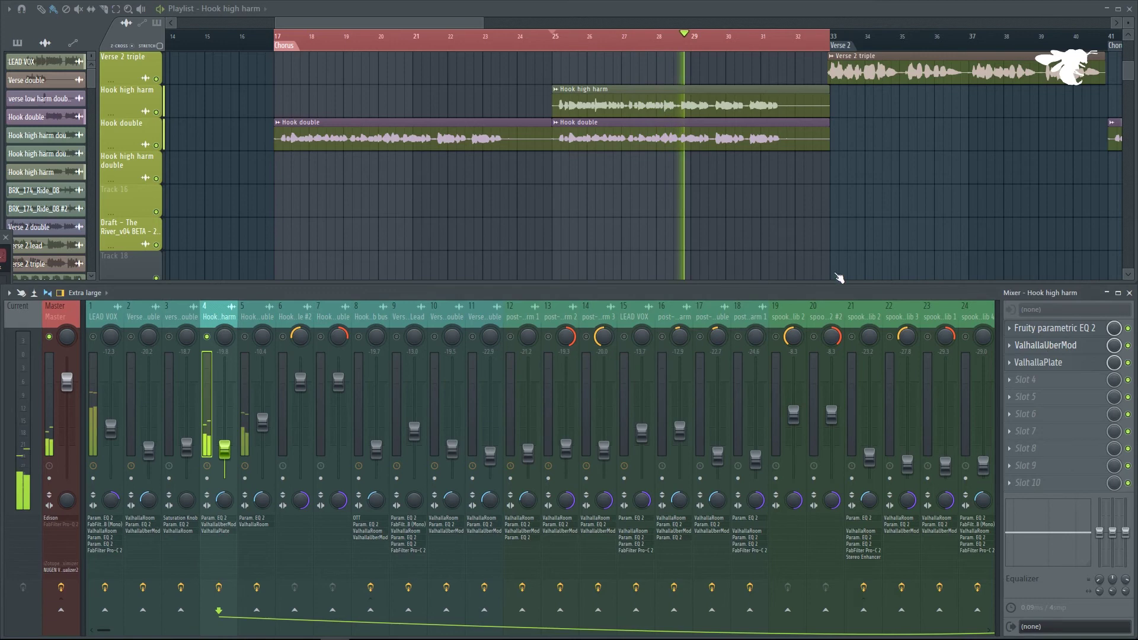
left_click(731, 189)
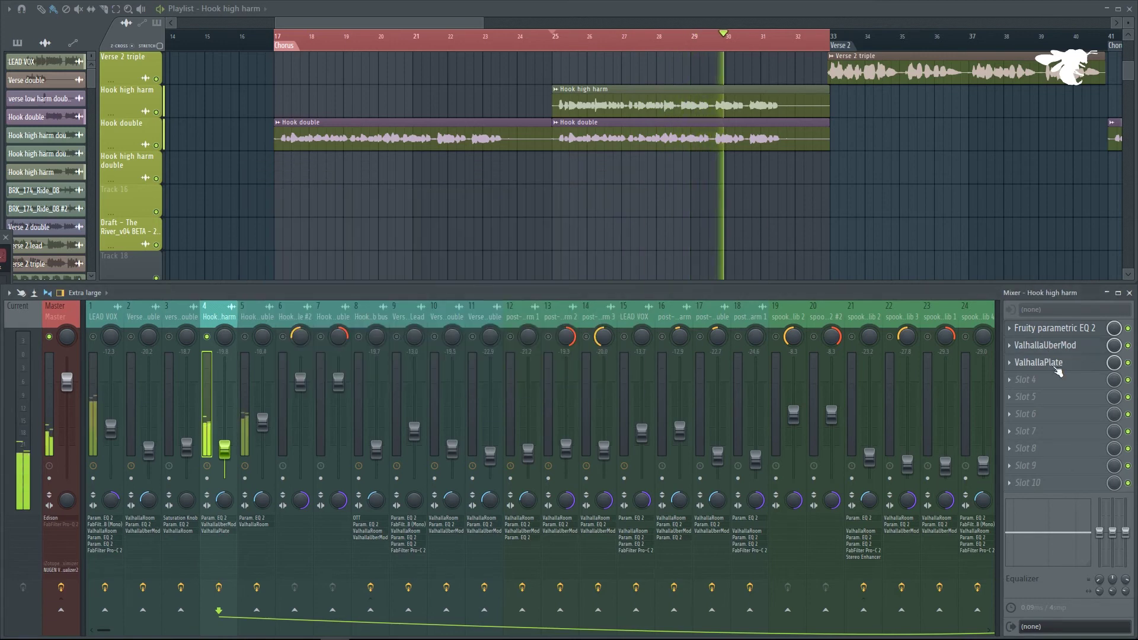
left_click(1046, 362)
left_click(746, 229)
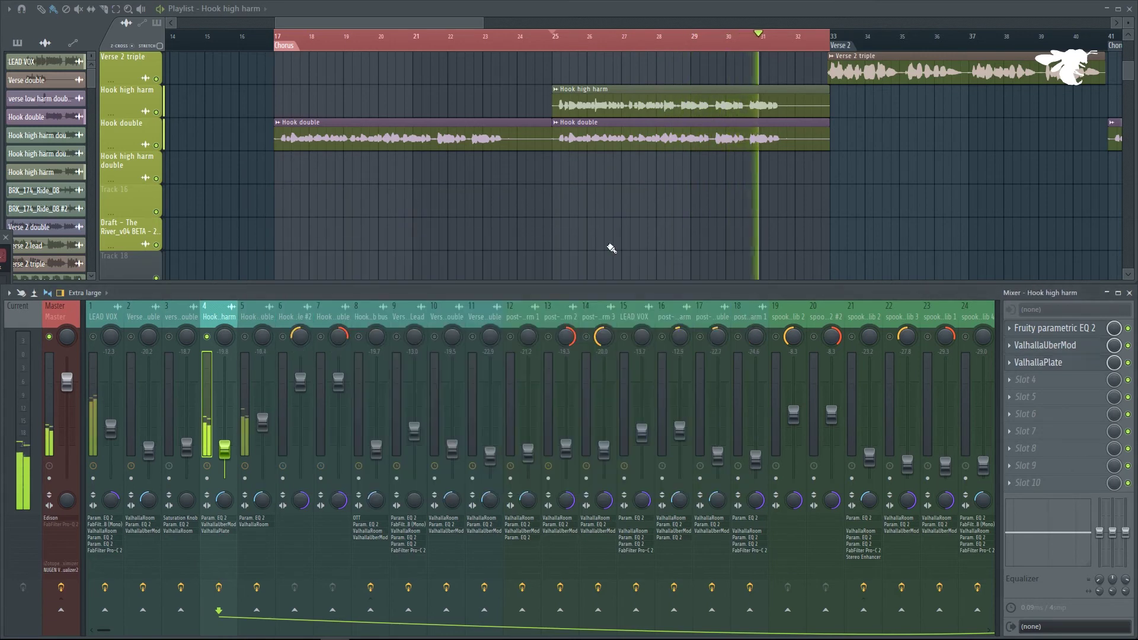
key("space")
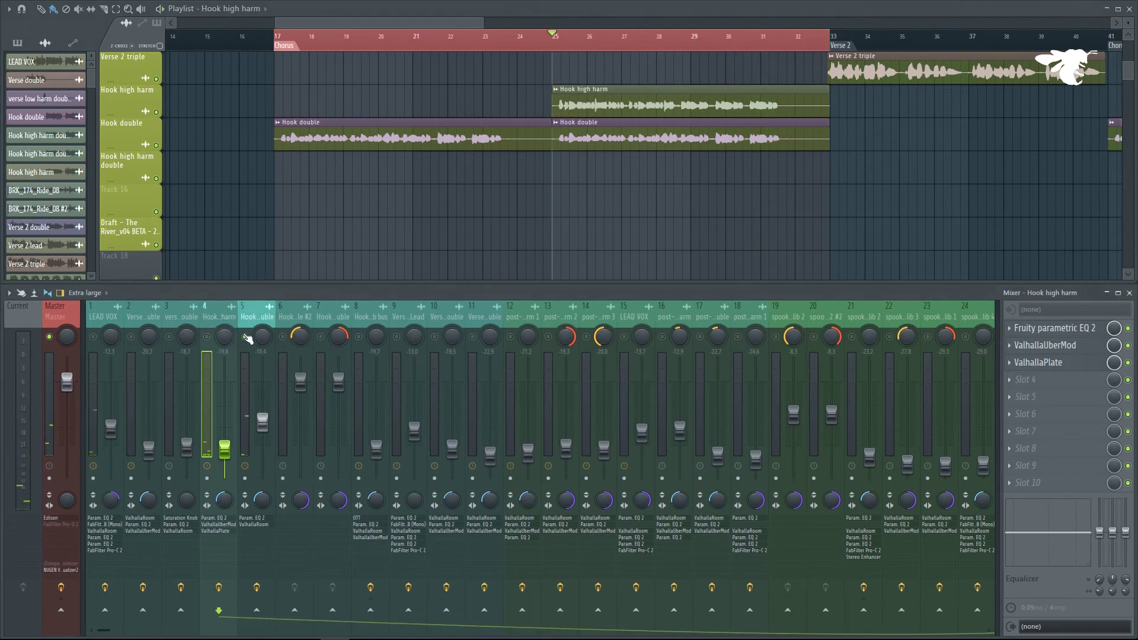
Listen to the second half of the Chorus with all vocals unsoloed, stop playback and clear the Chorus range.
key("space")
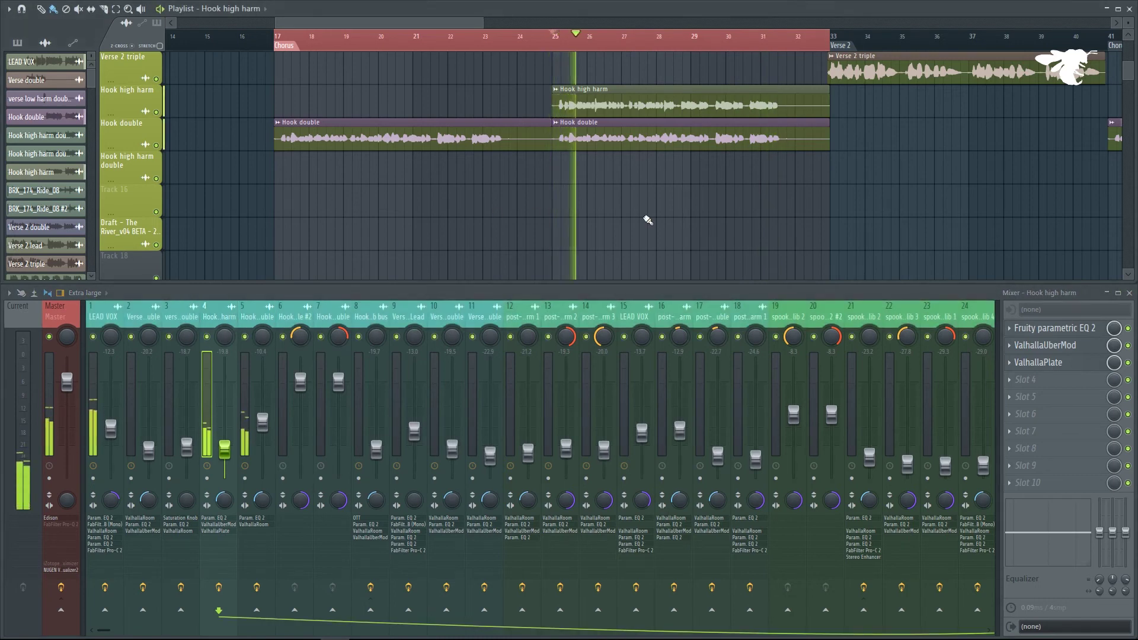
scroll(658, 216, "down", 4)
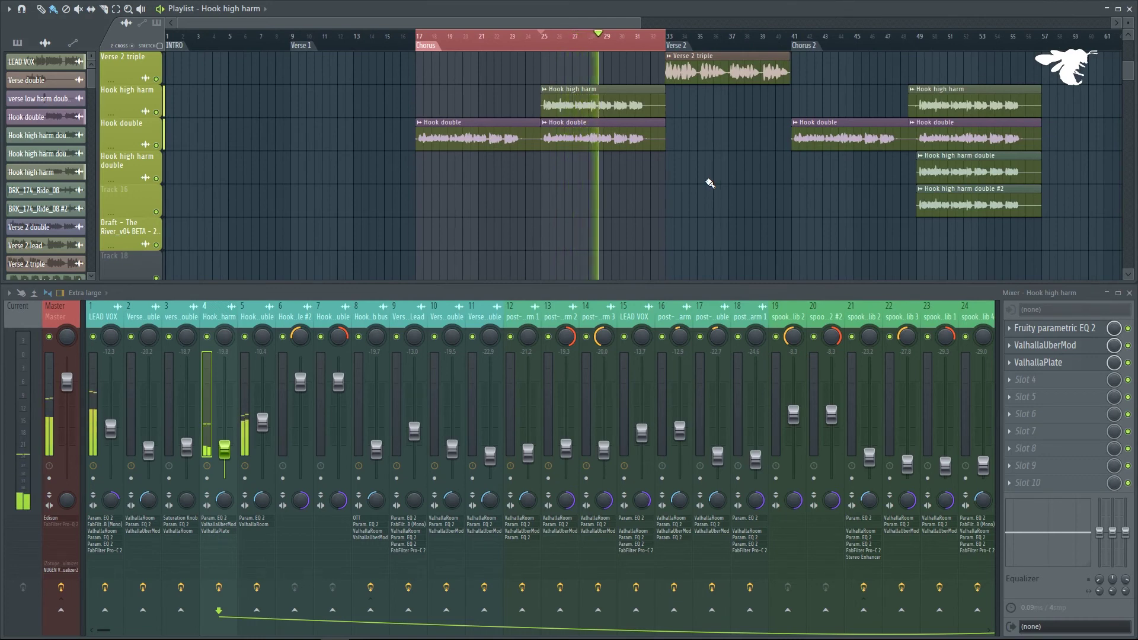
key("space")
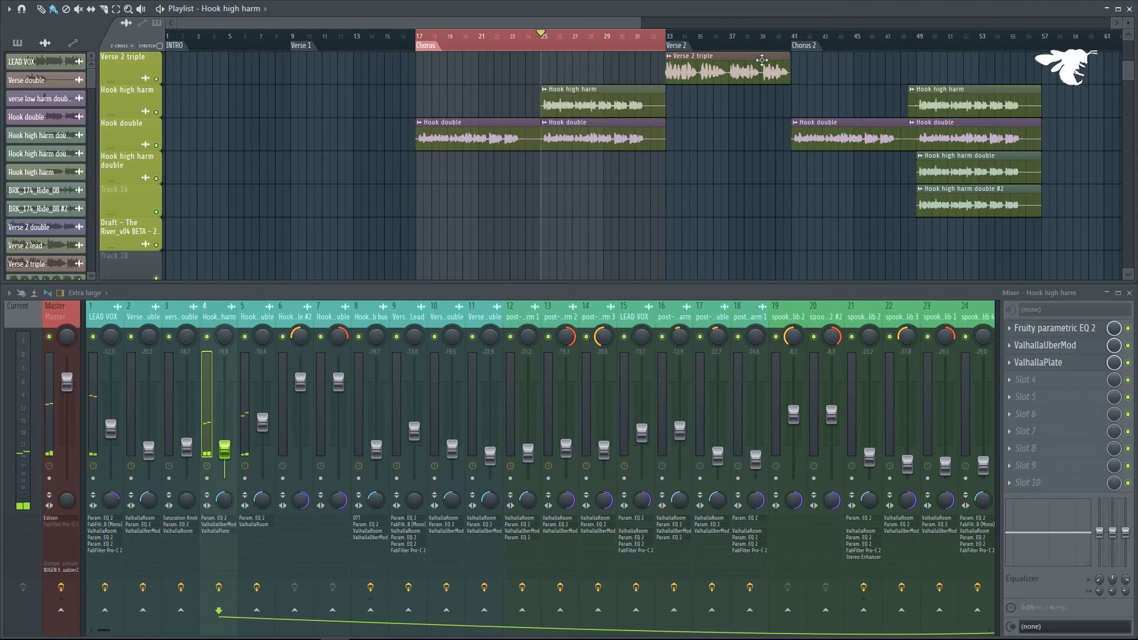
scroll(752, 119, "down", 3)
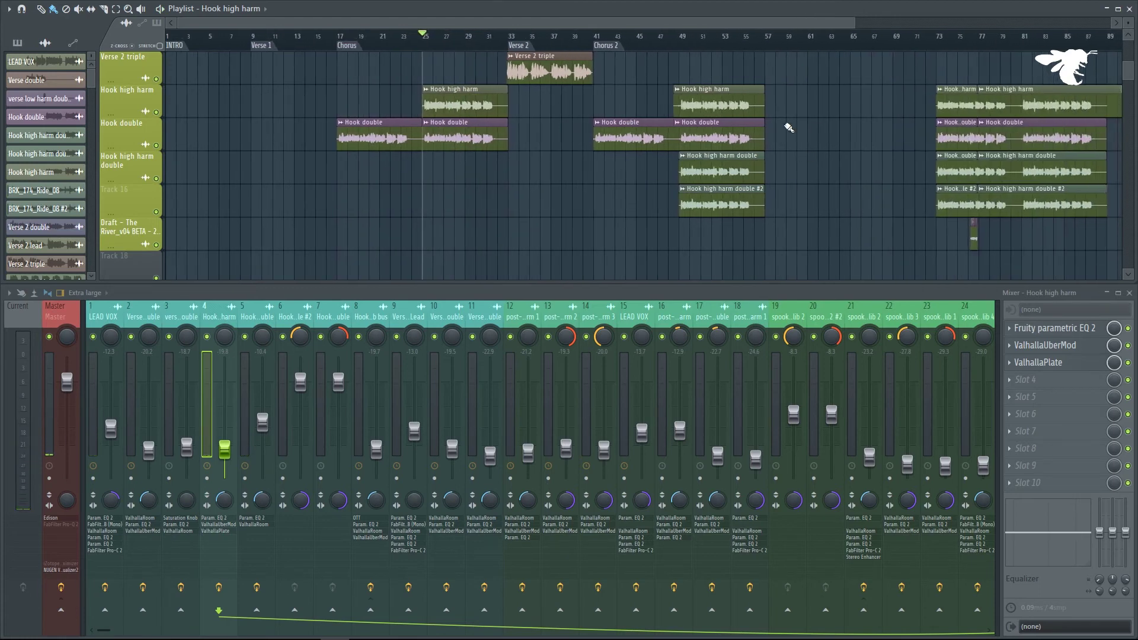
Loop bars 49 to 57 of Chorus 2, play the range and mute the Hook high harm and Hook double tracks.
scroll(736, 176, "up", 5)
left_click_drag(788, 49, 533, 47)
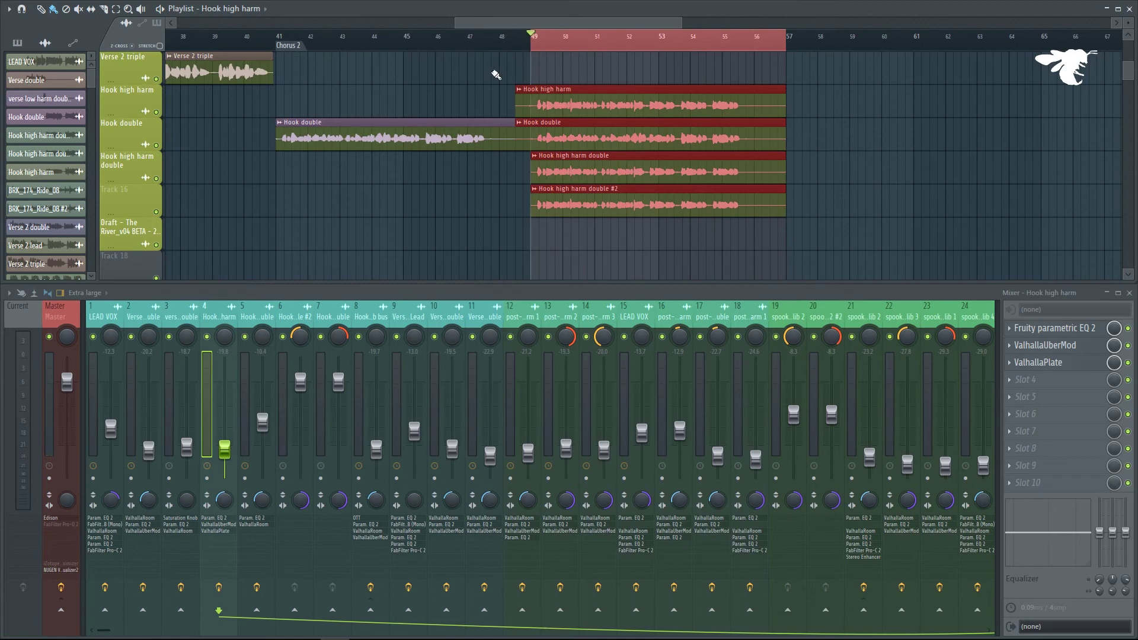
key("space")
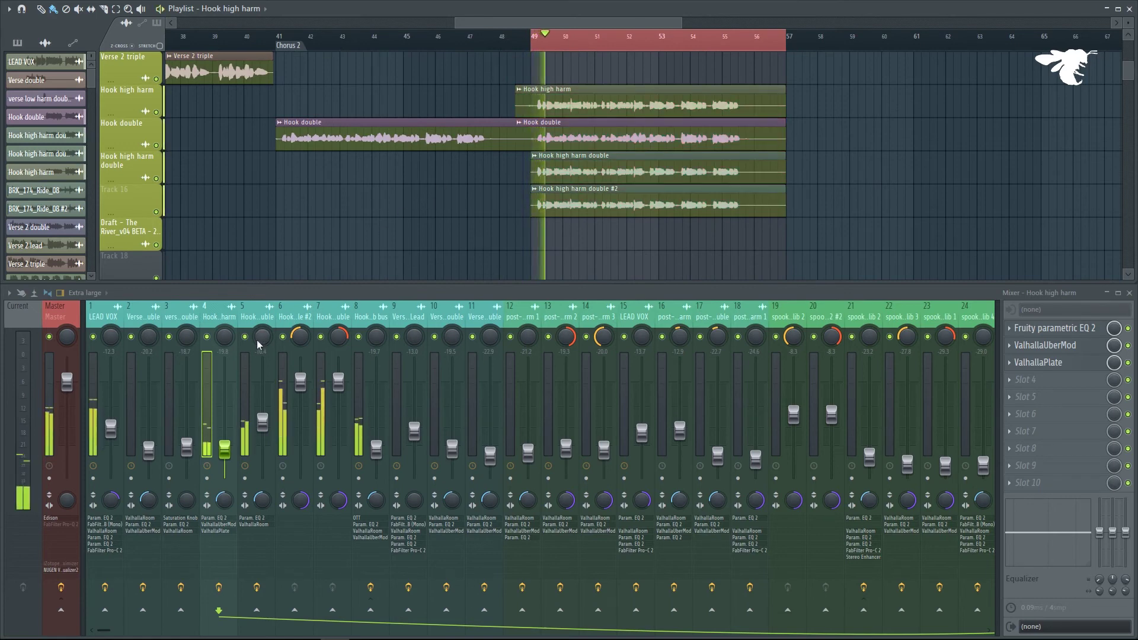
left_click(206, 336)
left_click(245, 337)
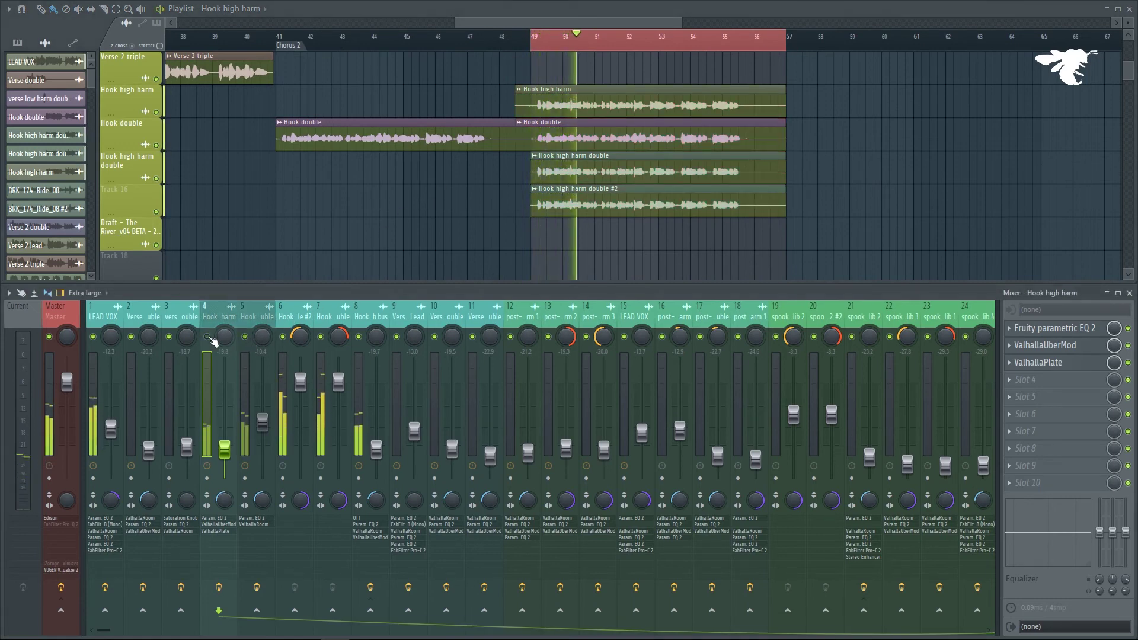
Solo the two Hook high harm double tracks with their bus and inspect OTT on the Hook doub bus.
left_click(278, 324)
left_click(335, 448)
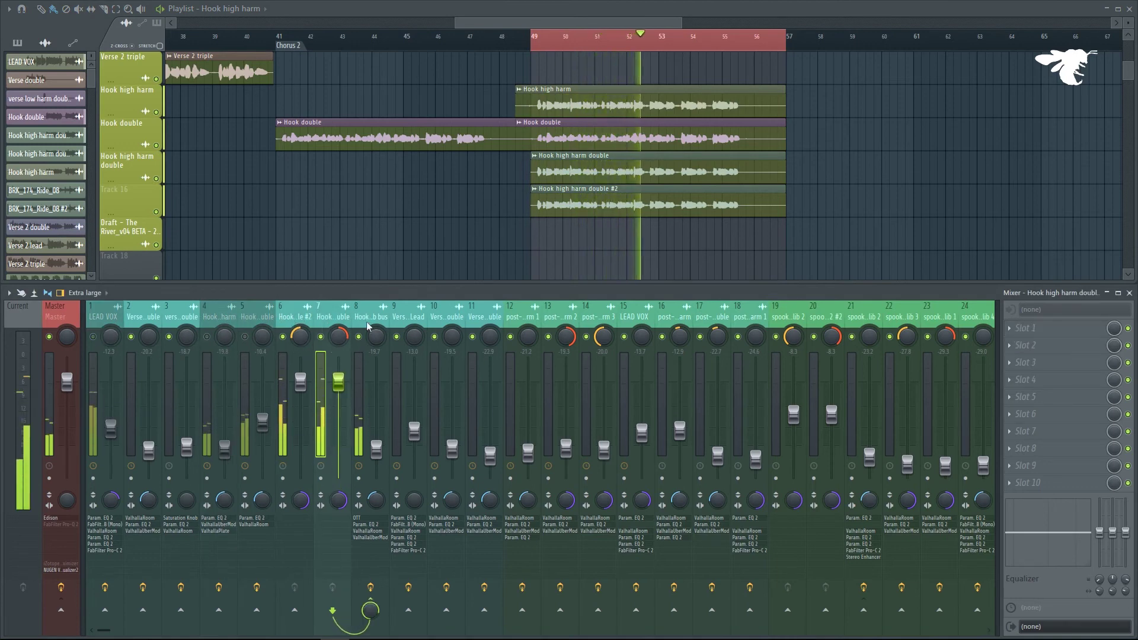
left_click(368, 333)
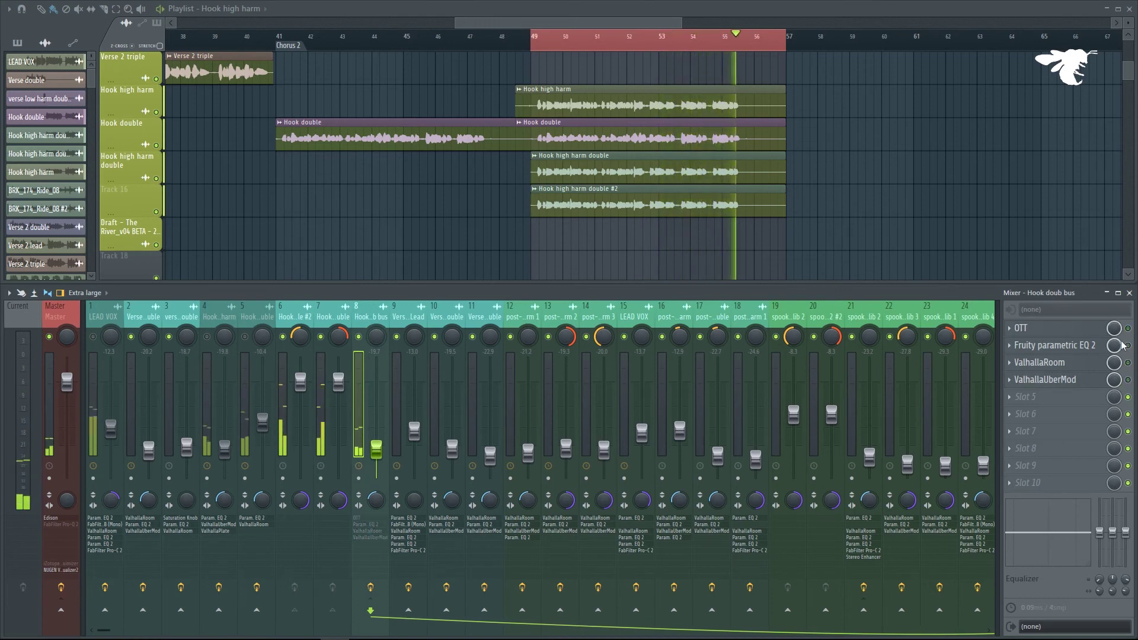
left_click(1033, 328)
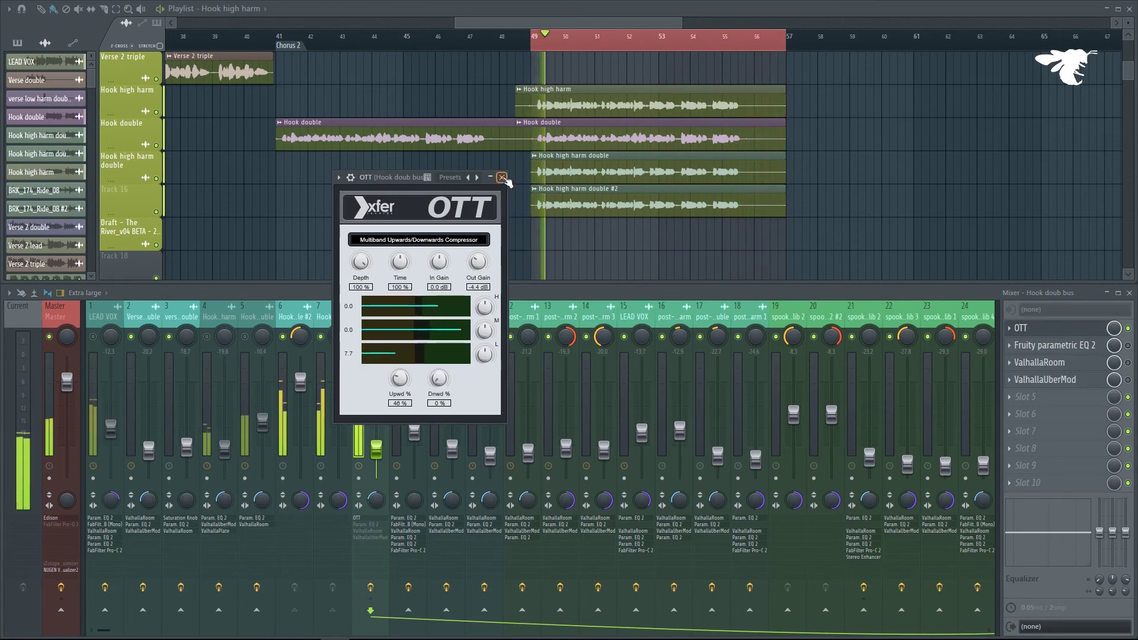
left_click(502, 178)
Inspect the Fruity parametric EQ 2, ValhallaRoom and ValhallaUberMod on the Hook doub bus while the loop plays.
left_click(1053, 346)
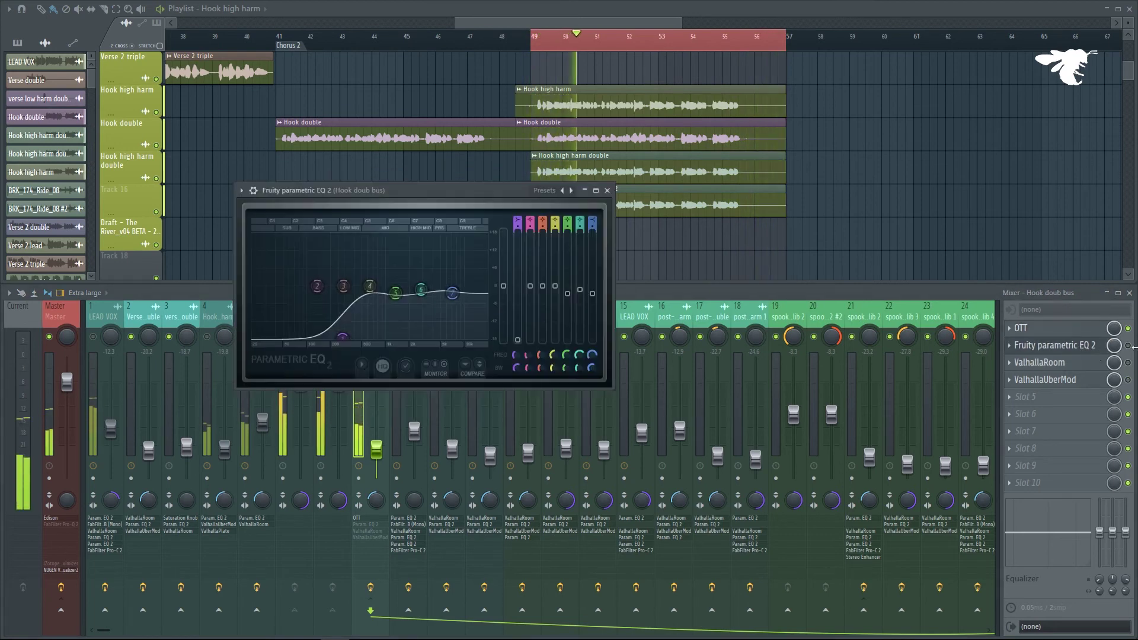
left_click_drag(464, 191, 540, 152)
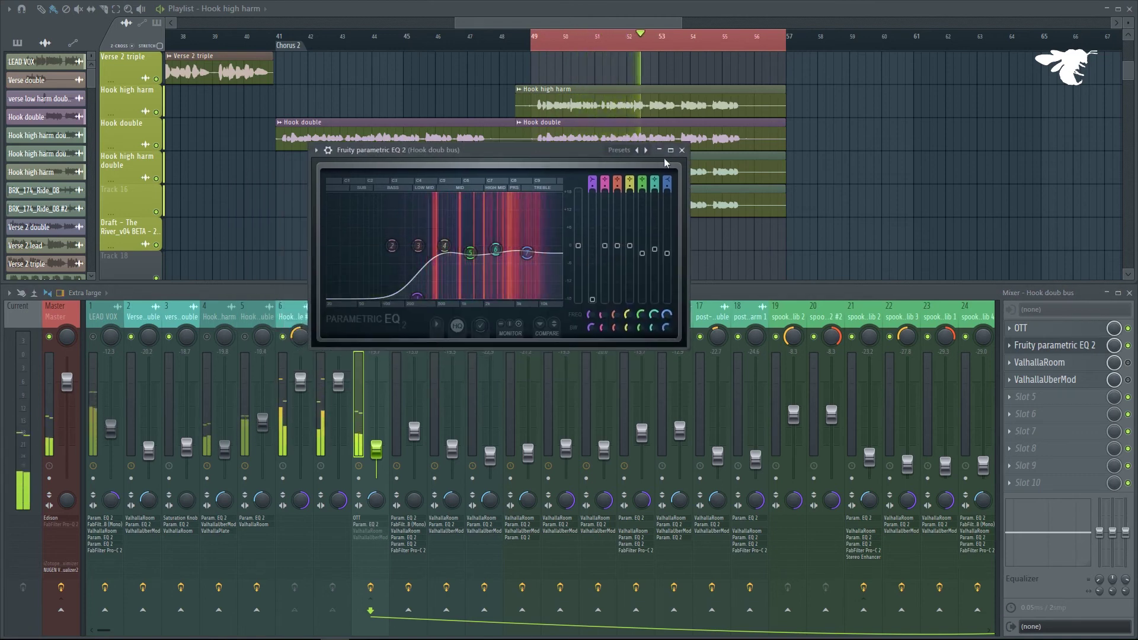
left_click(682, 151)
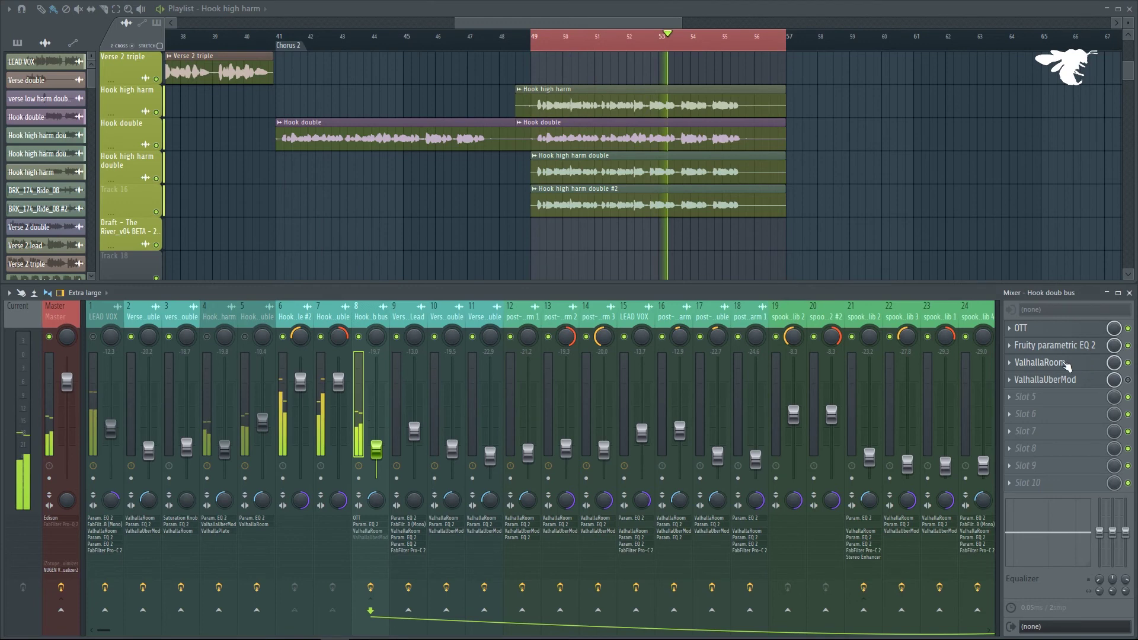
left_click(1065, 364)
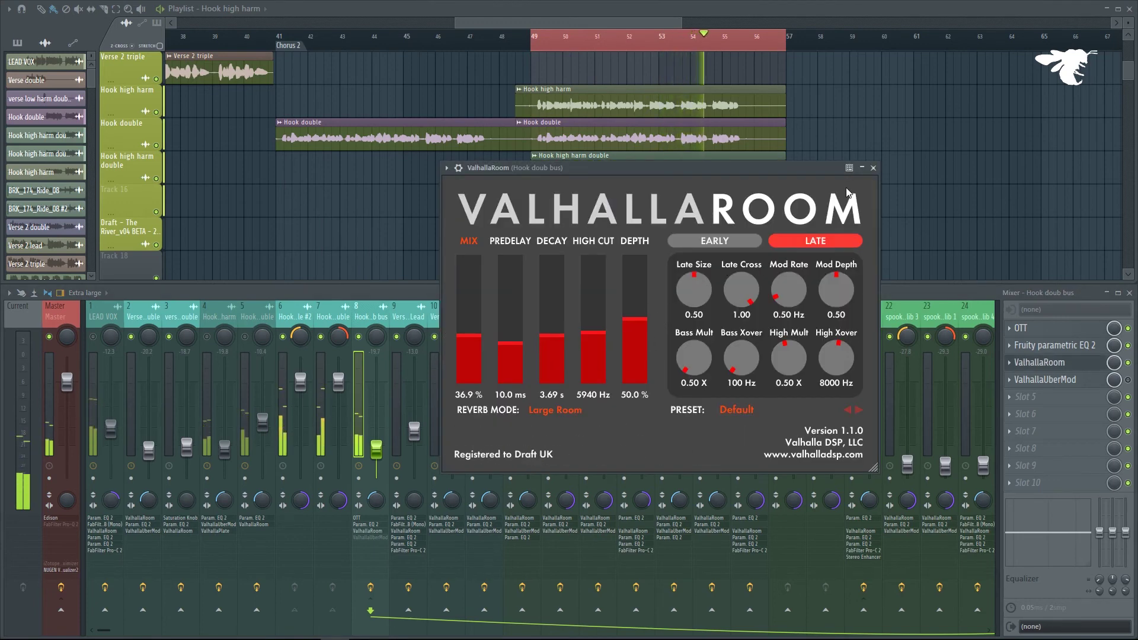
left_click(874, 169)
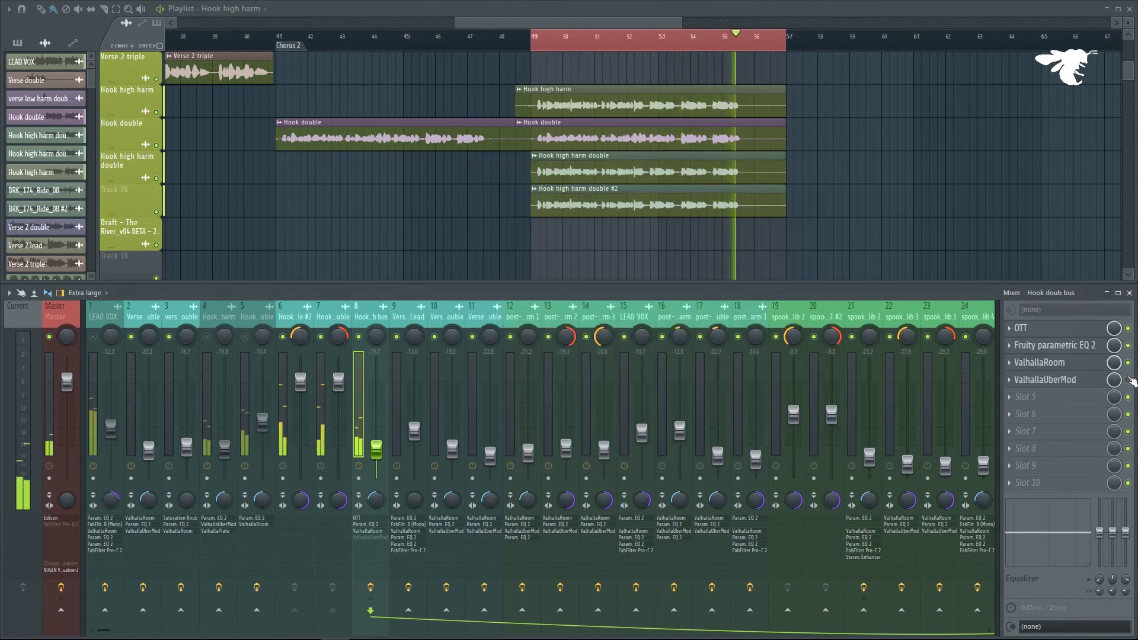
left_click(1068, 381)
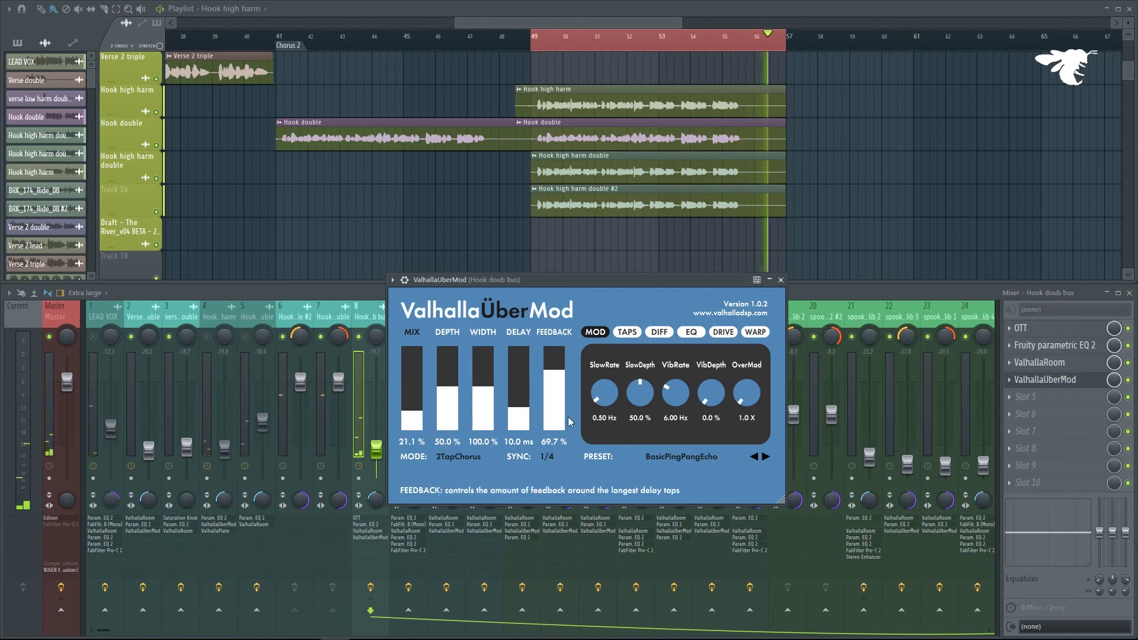
left_click(781, 280)
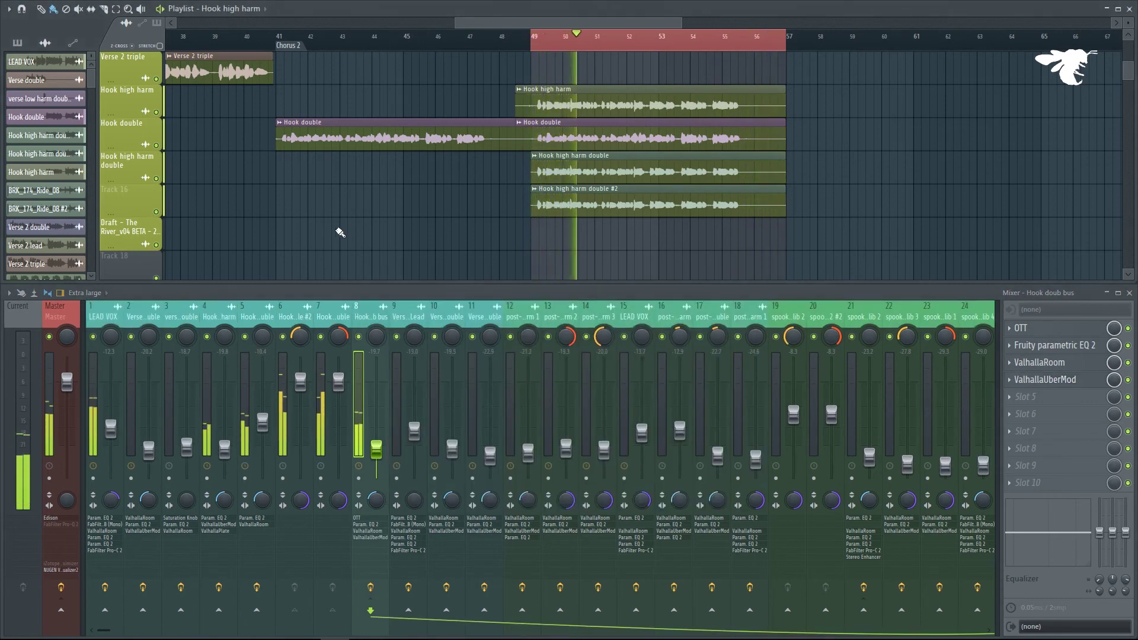
Toggle the Hook doub bus off and on while the unsoloed Chorus 2 hook vocals play.
scroll(446, 192, "down", 2)
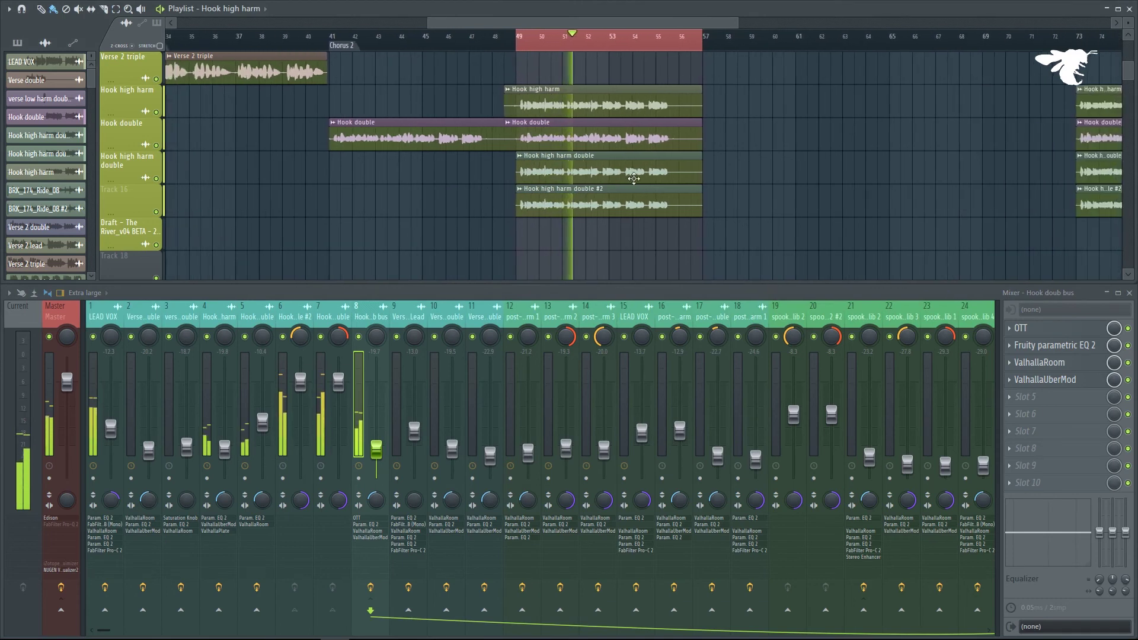
left_click(358, 337)
left_click(358, 336)
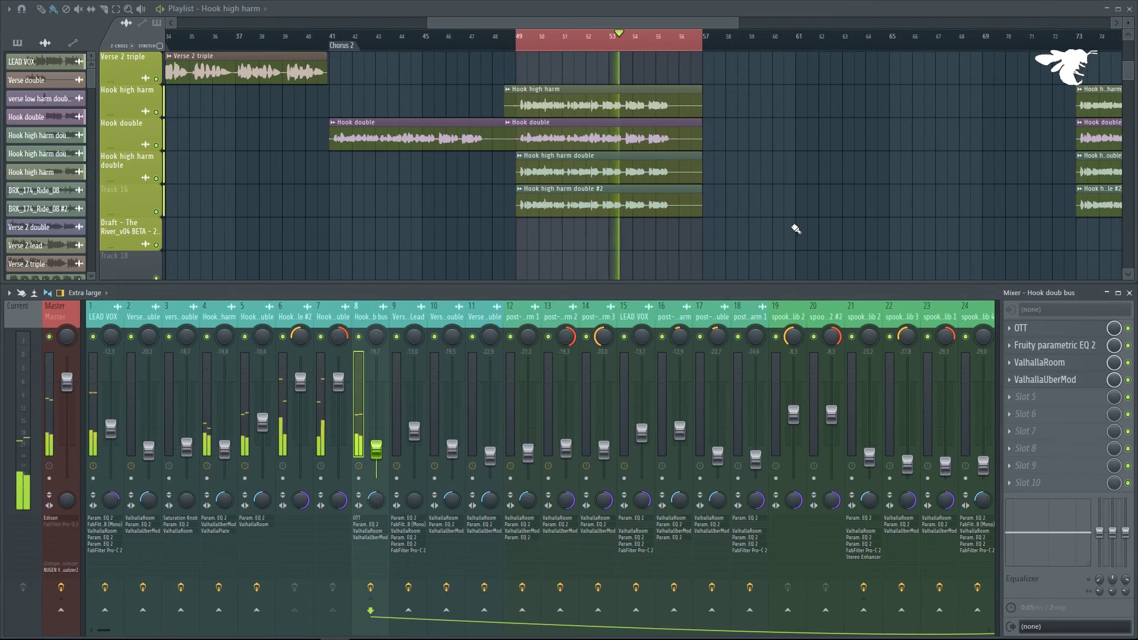
Clear the Chorus 2 range, play the final hook from bar 73, and review its lead, double and harmony clips.
scroll(818, 173, "down", 3)
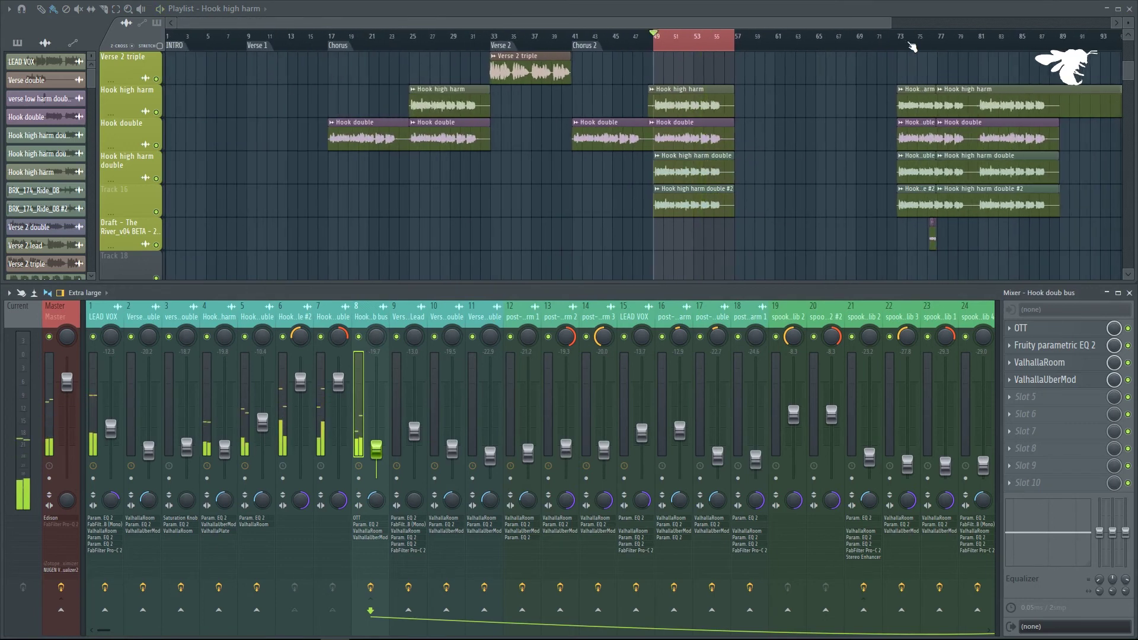
scroll(788, 63, "up", 4)
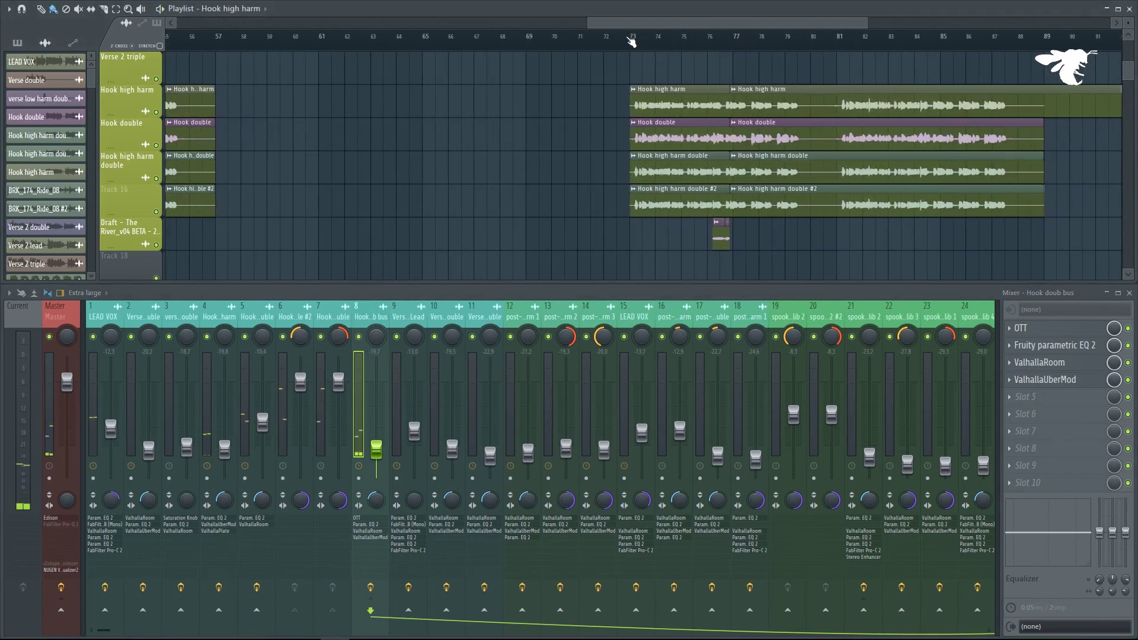
scroll(643, 94, "up", 5)
scroll(737, 178, "down", 8)
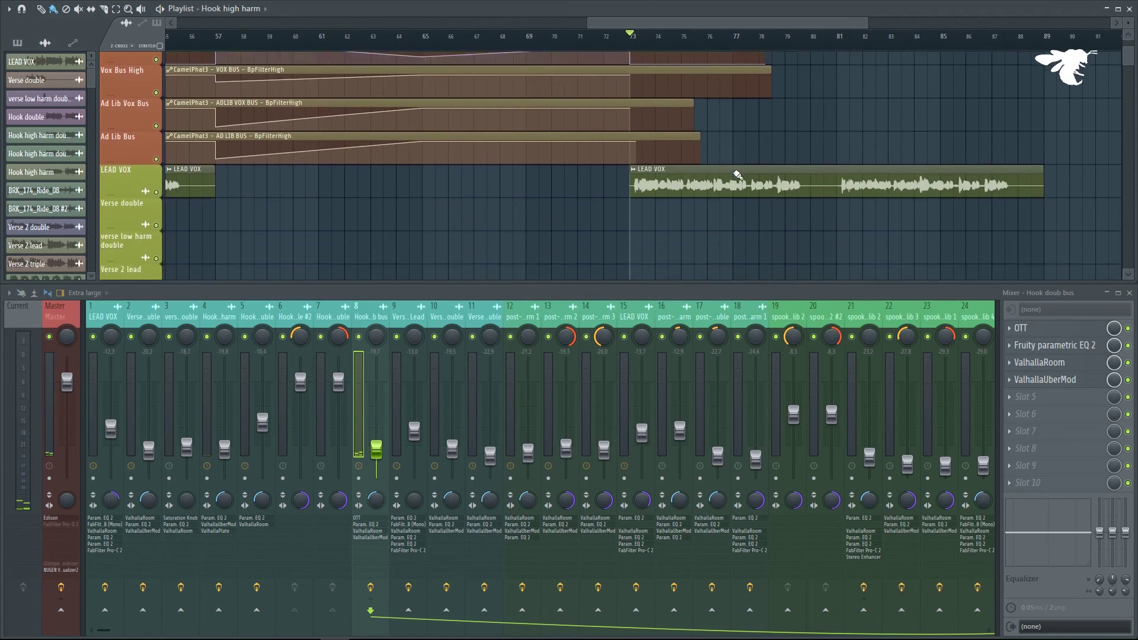
scroll(780, 171, "down", 3)
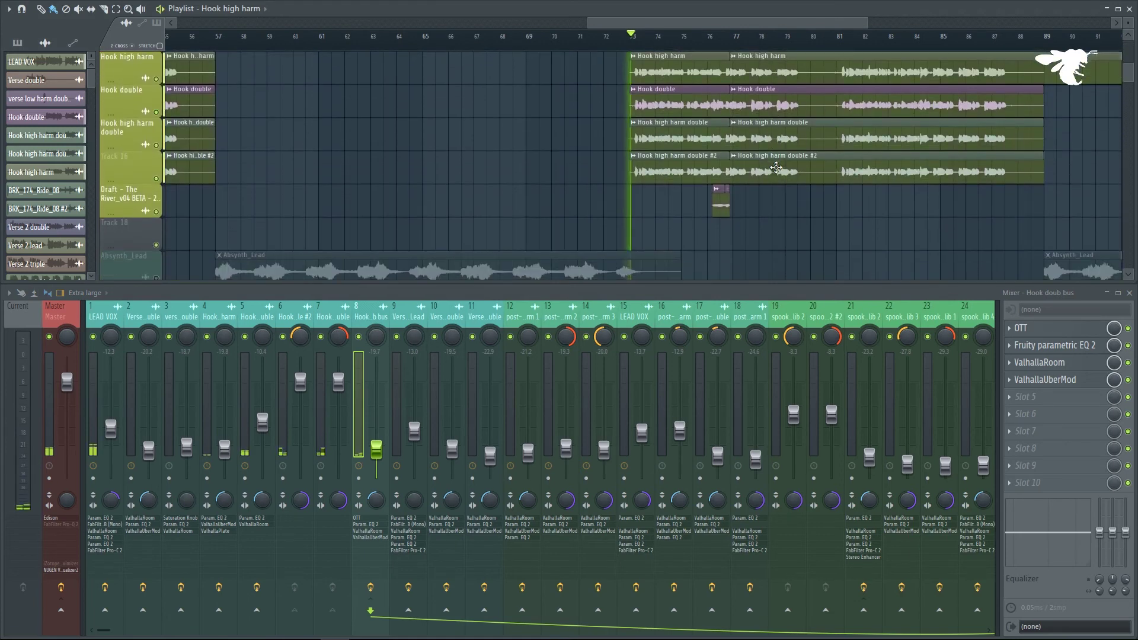
scroll(776, 169, "down", 4)
key("space")
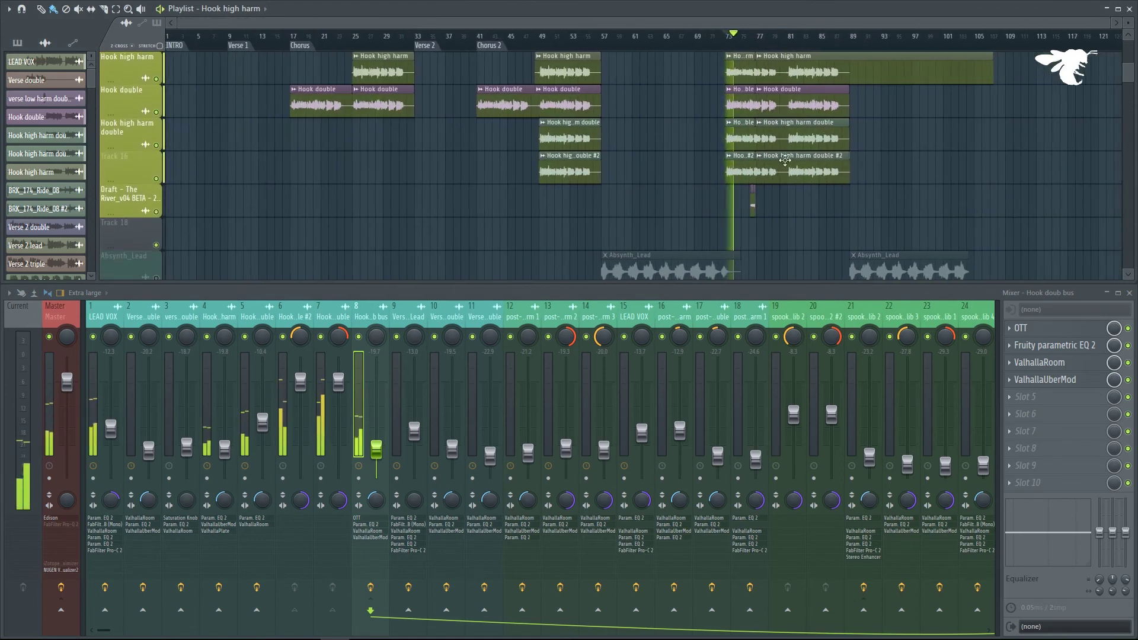
scroll(782, 159, "up", 6)
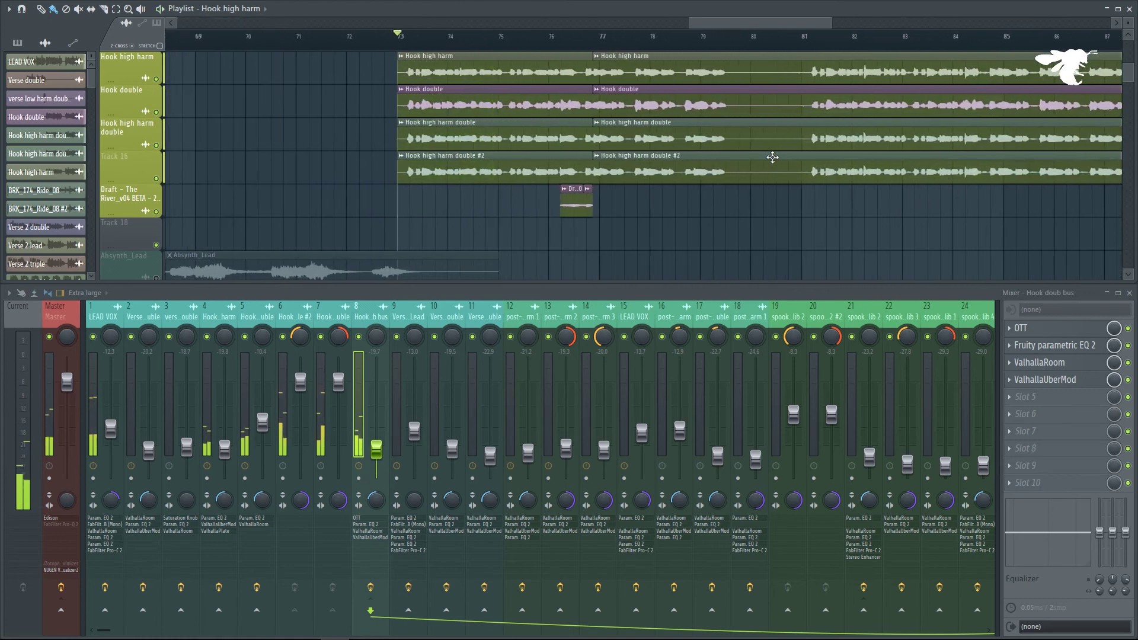
scroll(773, 157, "down", 6)
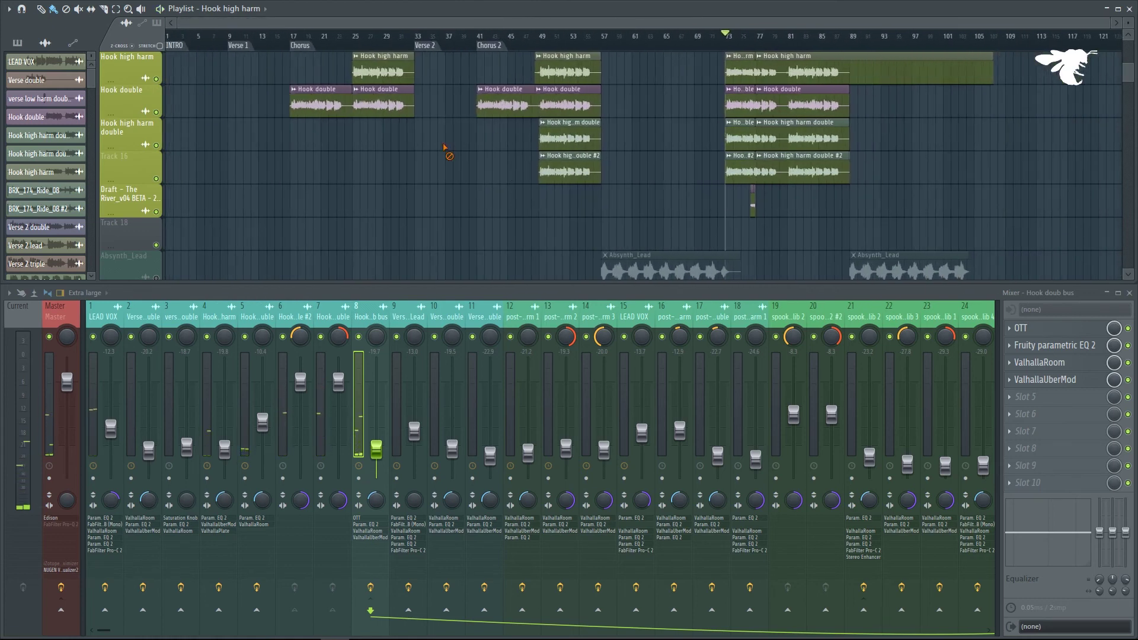
Loop the post-hook section from bar 57 to about bar 72 and listen while reviewing its vocal and automation clips.
scroll(444, 180, "down", 6)
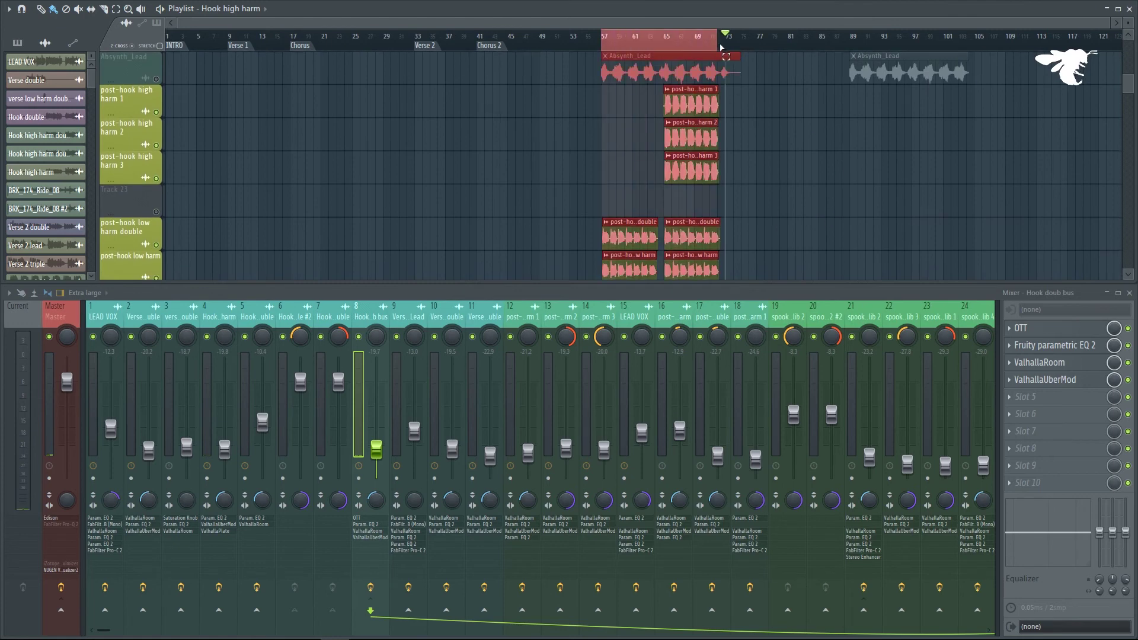
scroll(660, 135, "up", 4)
key("space")
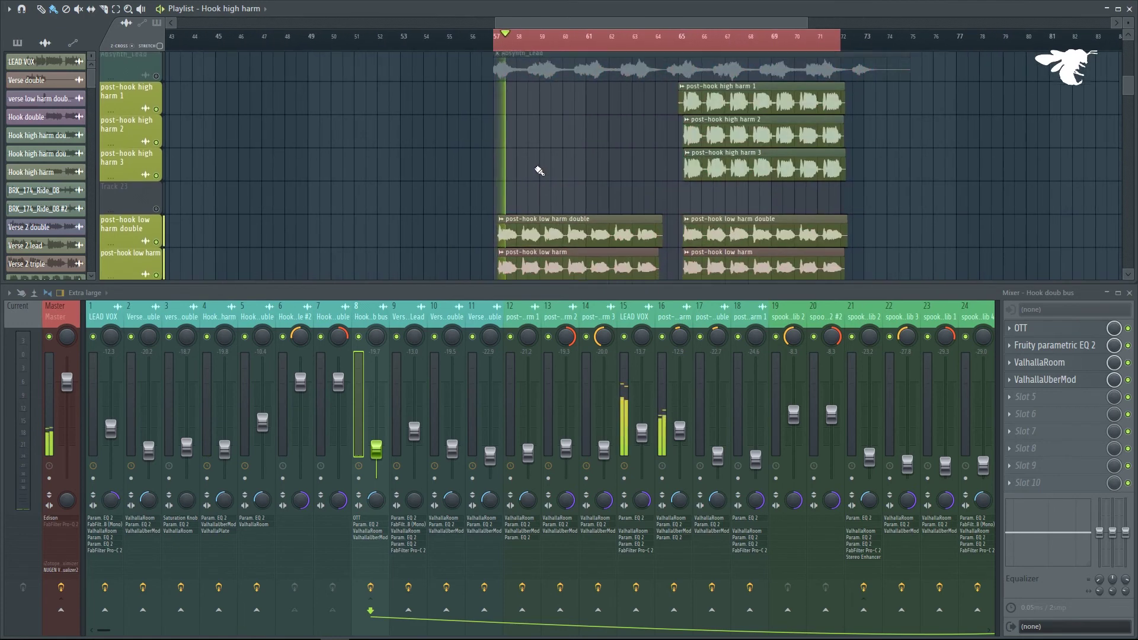
scroll(531, 170, "down", 2)
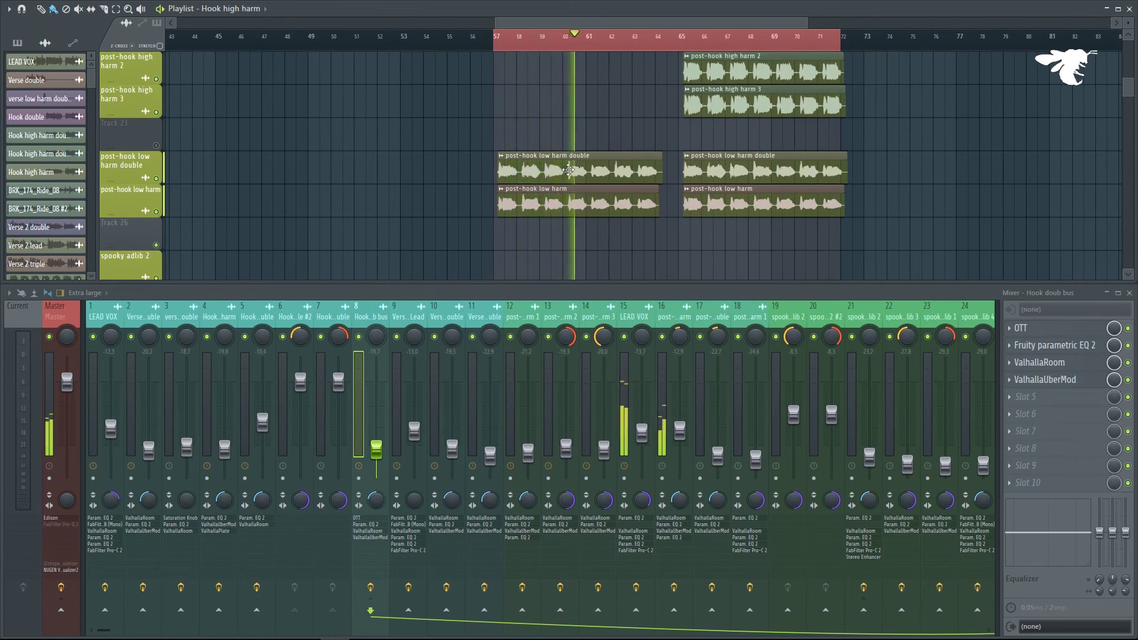
scroll(568, 170, "up", 20)
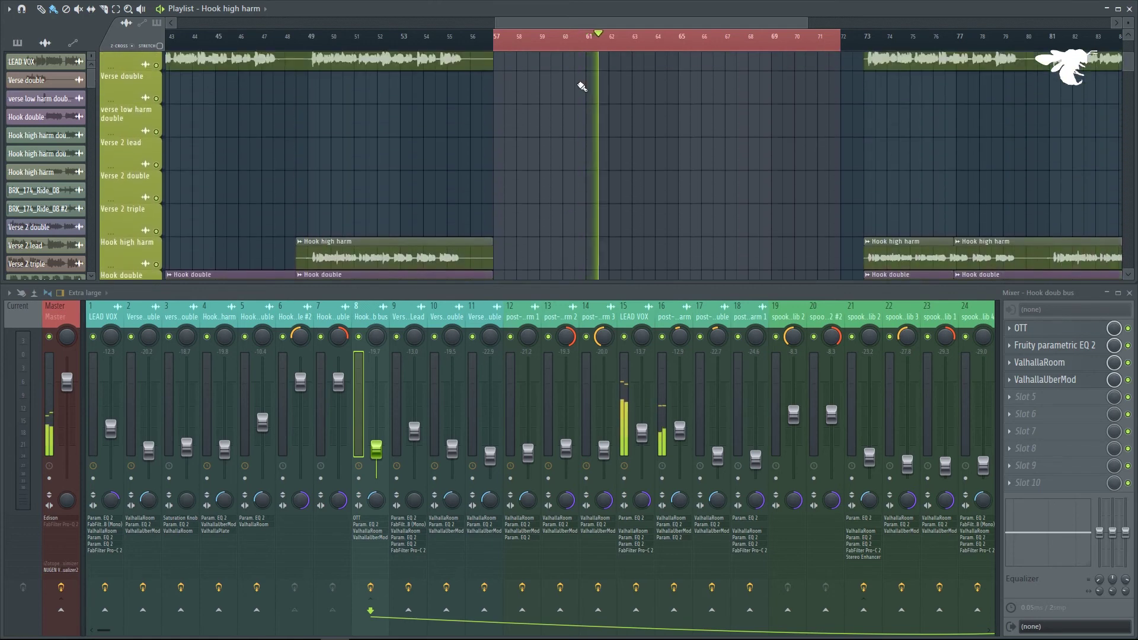
scroll(578, 150, "down", 20)
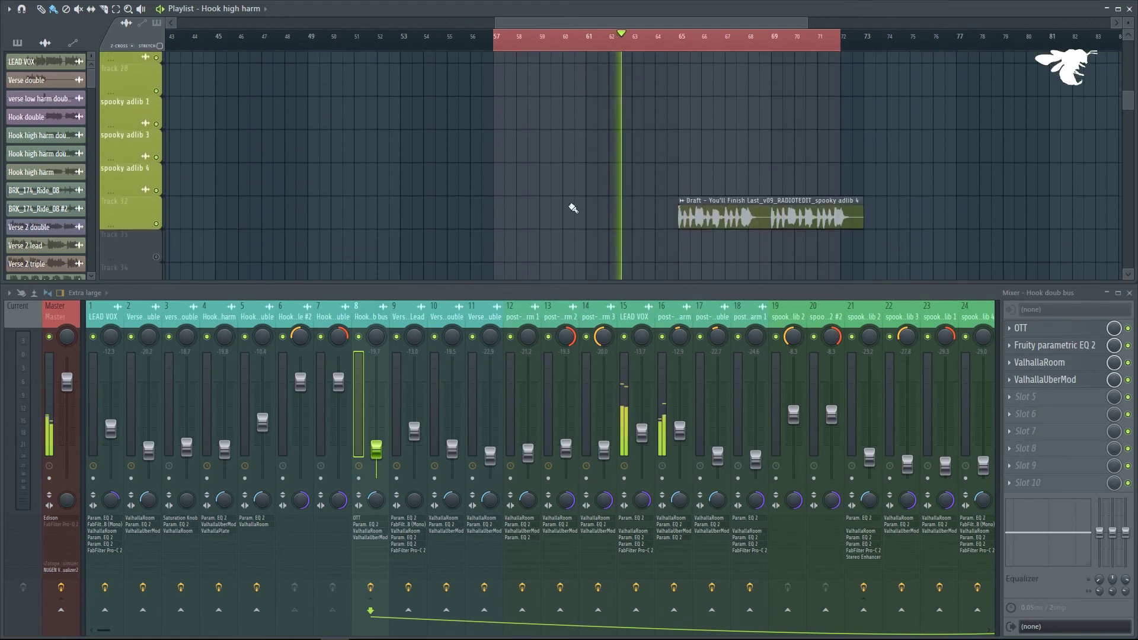
scroll(602, 190, "up", 20)
key("space")
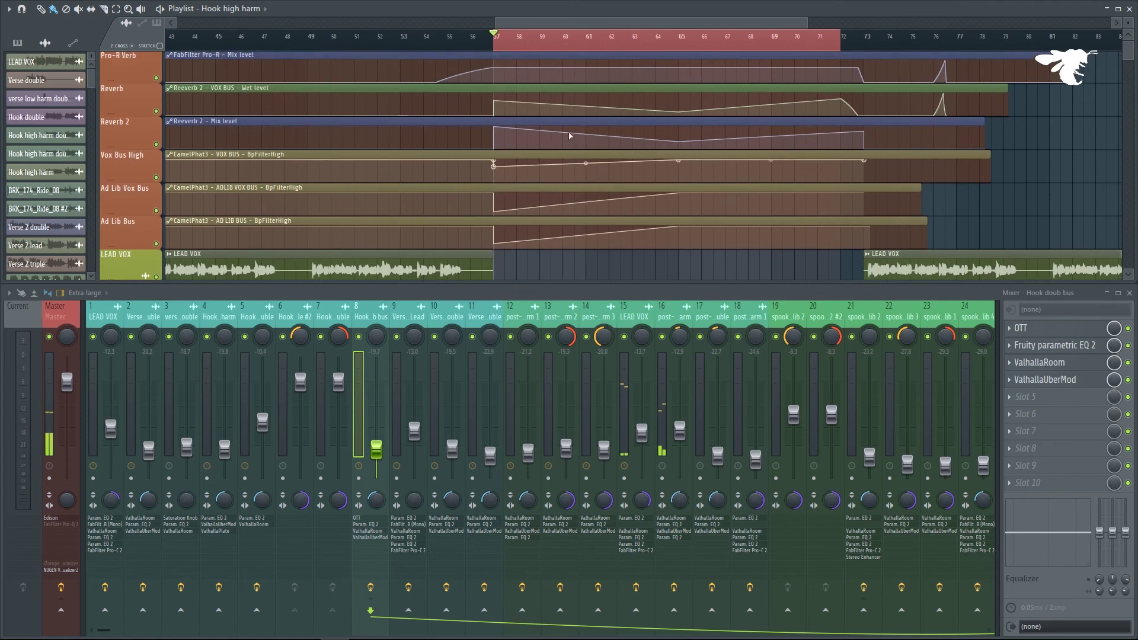
Solo the post-hook LEAD VOX on mixer track 15 and play it while reviewing its effect chain.
scroll(683, 206, "down", 10)
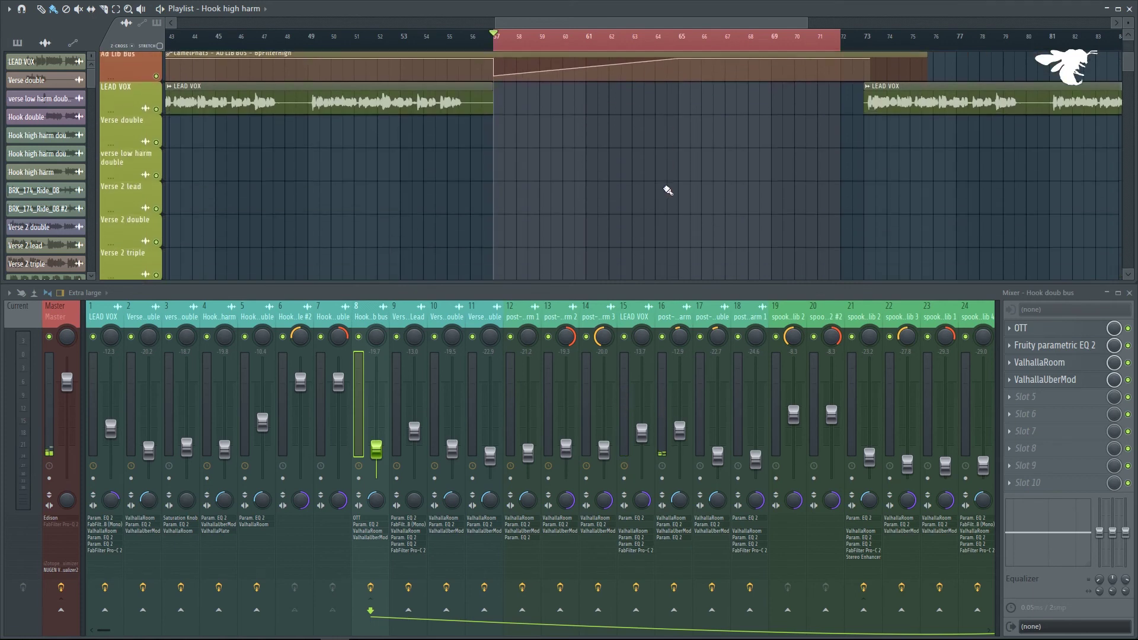
scroll(610, 170, "down", 2)
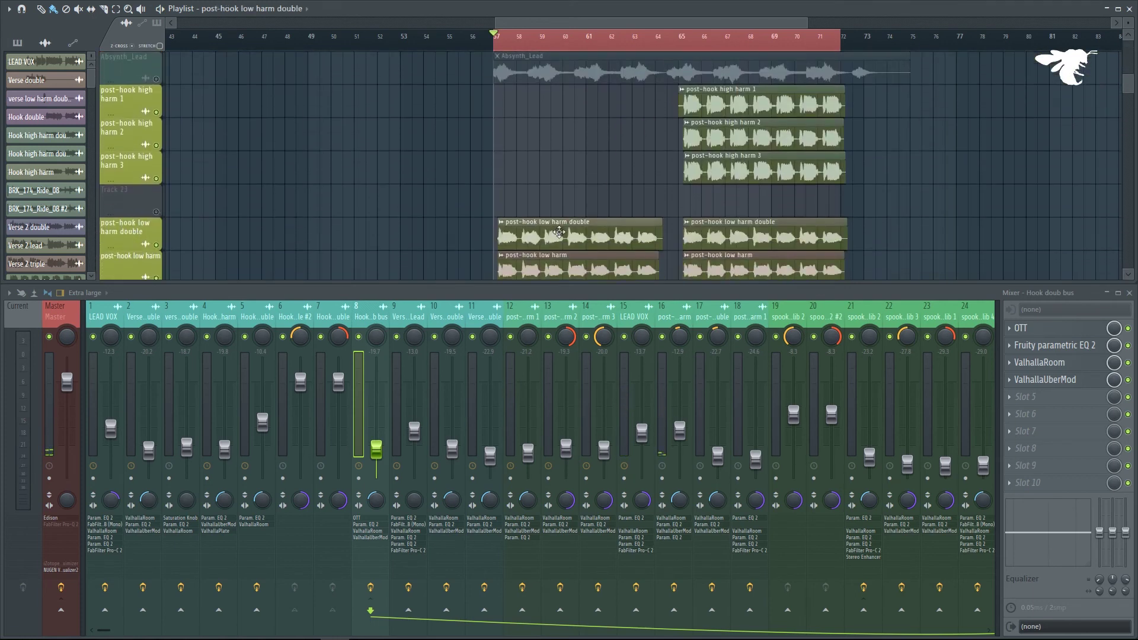
left_click(564, 196)
key("space")
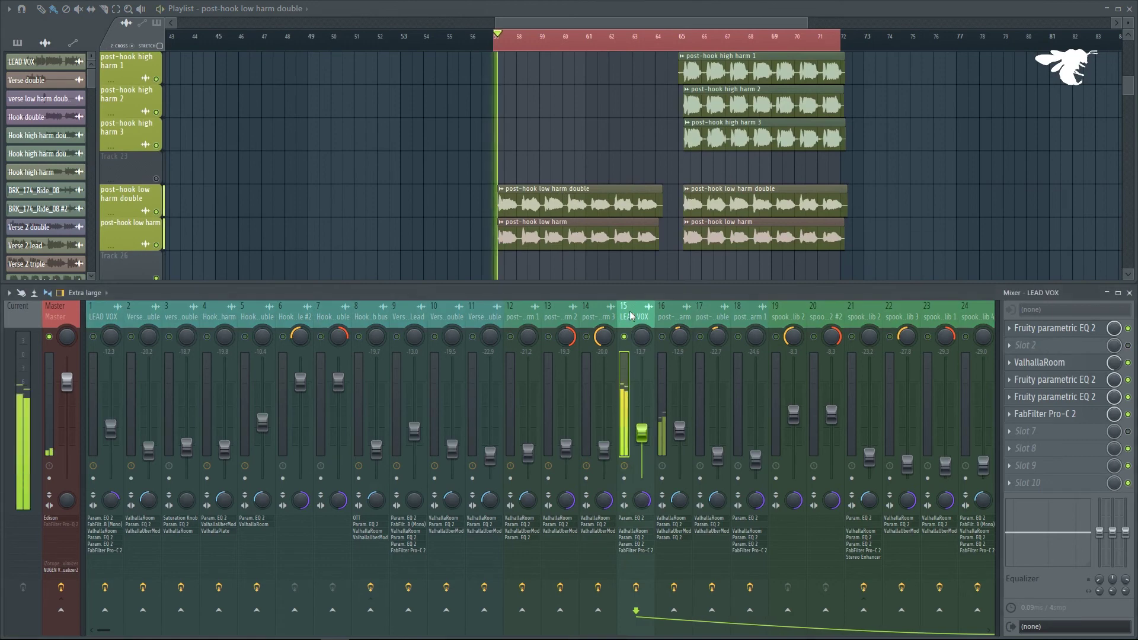
mouse_move(1128, 328)
left_mouse_down()
mouse_move(1128, 397)
mouse_move(1129, 328)
left_mouse_up()
key("space")
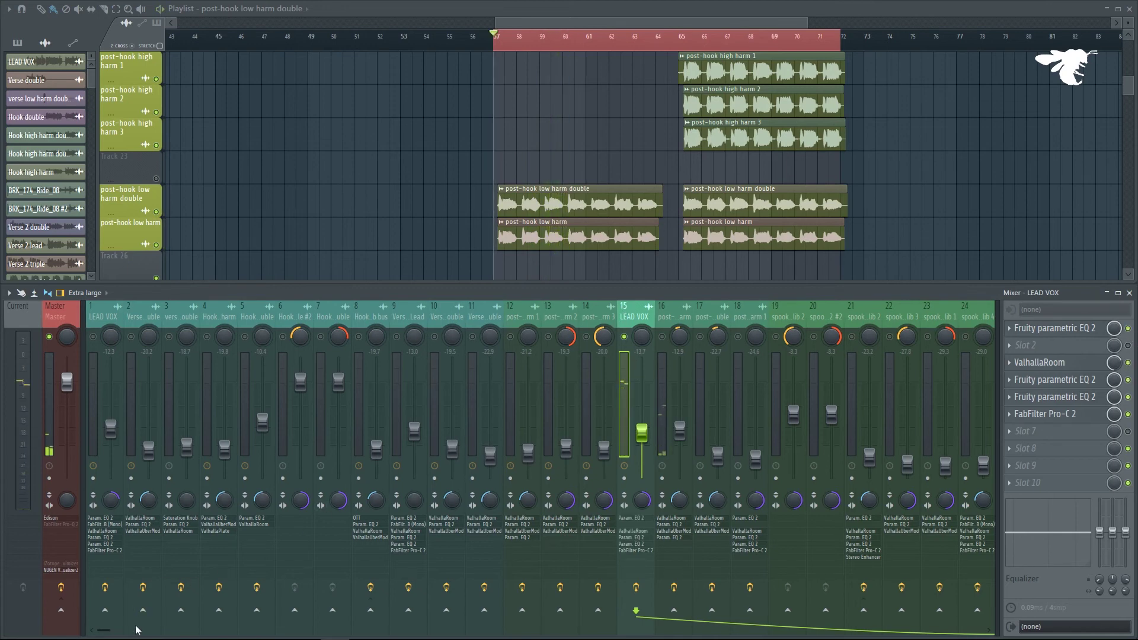
Bypass the effects on the VOX BUS and play the soloed post-hook lead vocal.
scroll(159, 631, "down", 9)
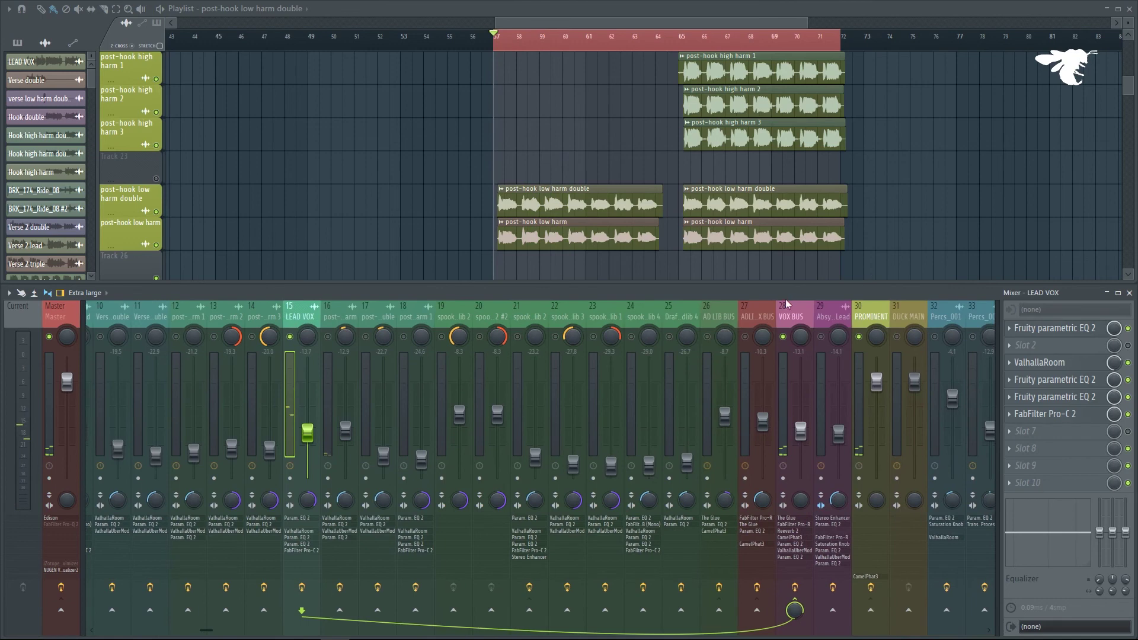
left_click(788, 389)
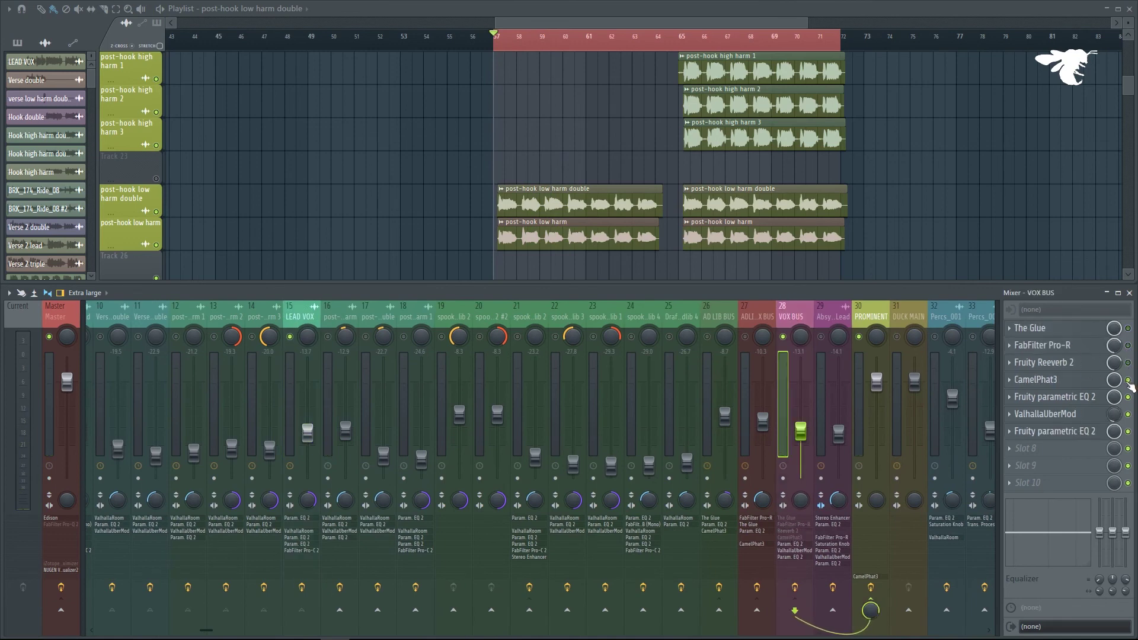
key("space")
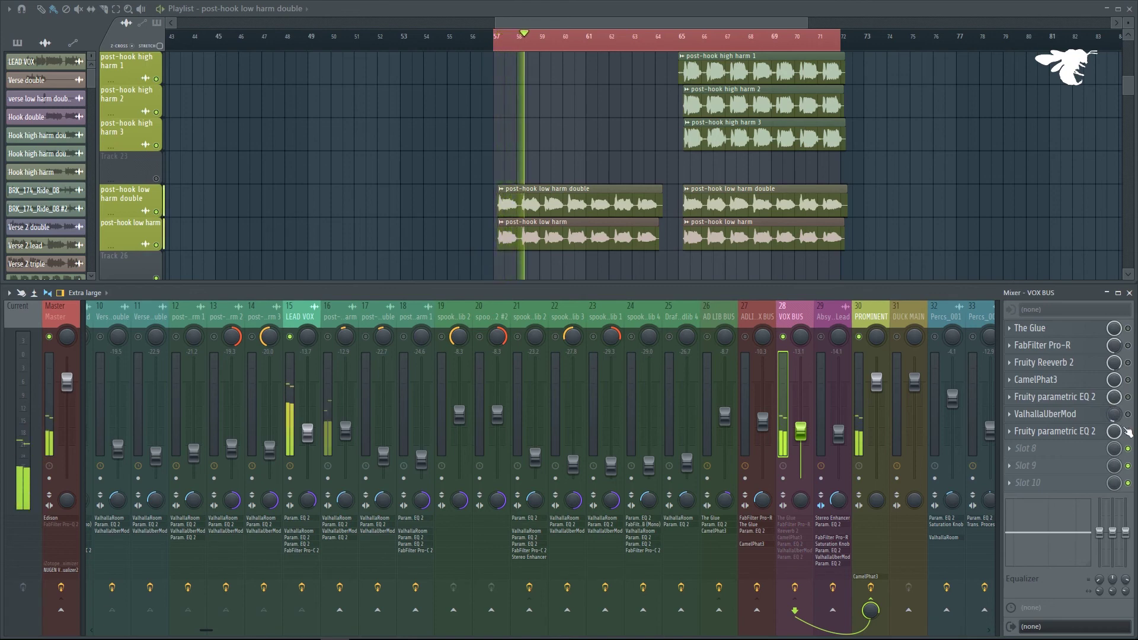
Re-enable the VOX BUS effects one at a time, ending with The Glue, while the soloed lead vocal plays, and stop playback.
left_click(1128, 414)
left_click(1129, 397)
left_click(1128, 380)
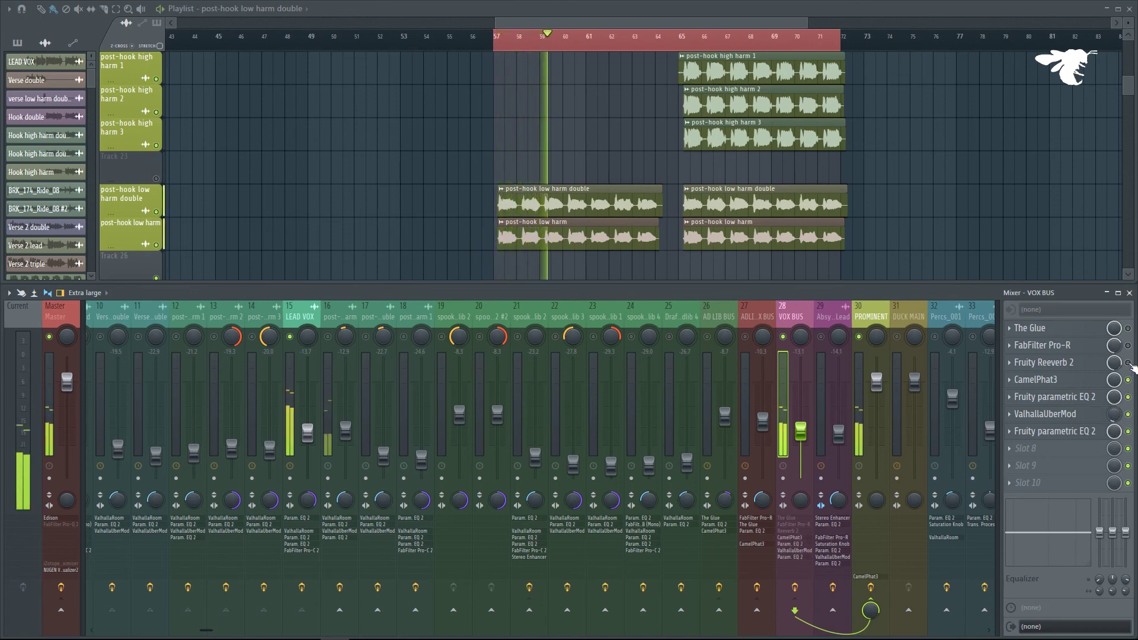
left_click(1128, 362)
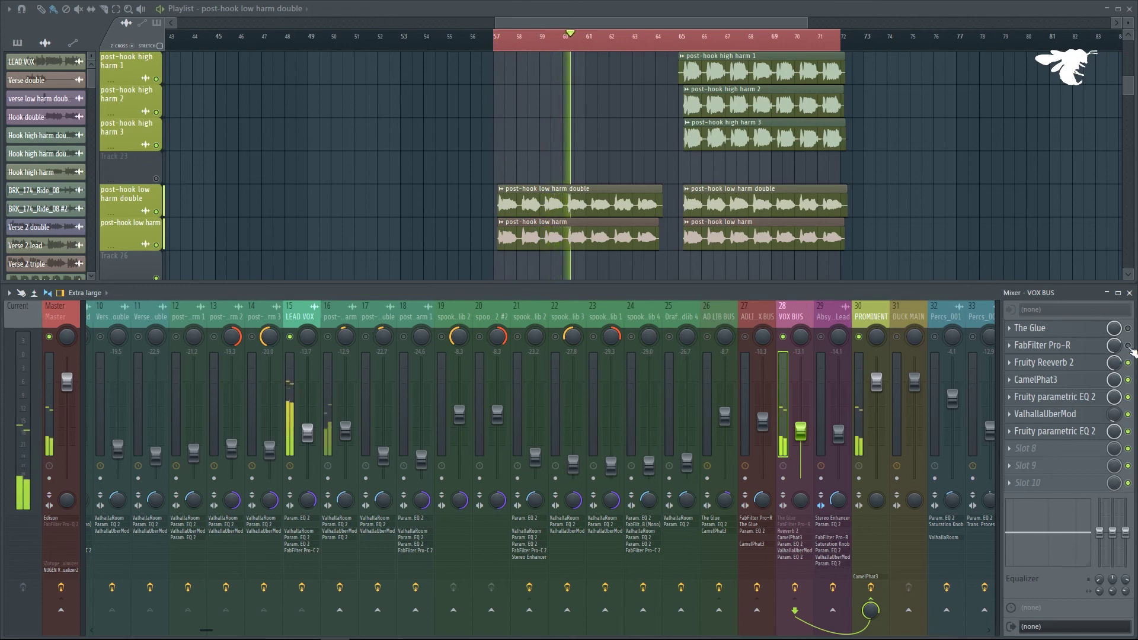
left_click(1129, 346)
left_click(1129, 328)
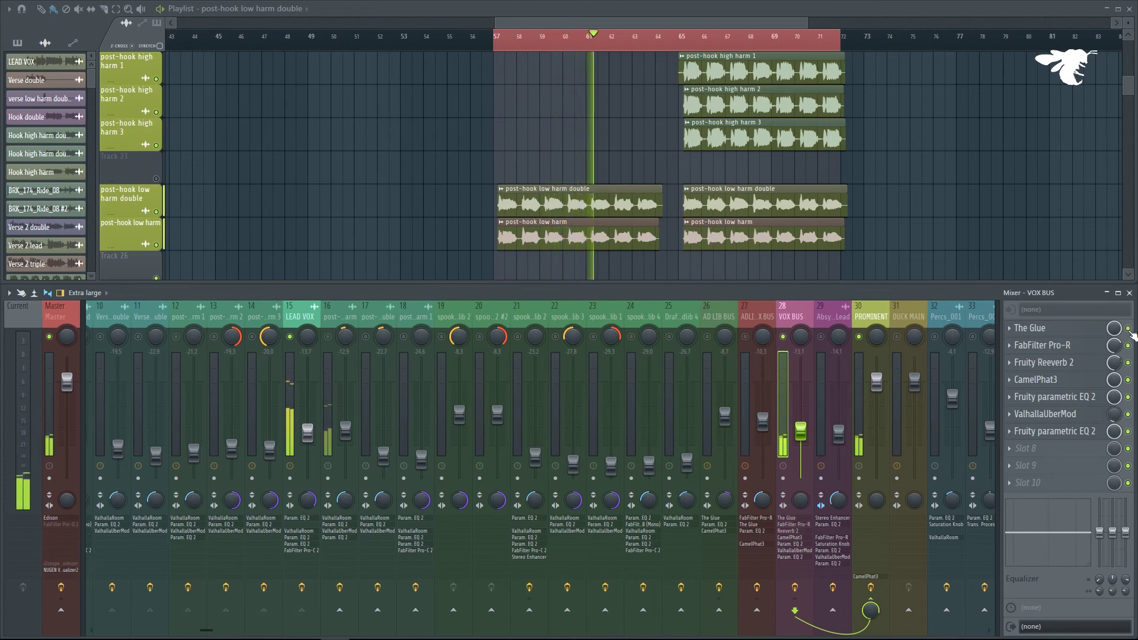
key("space")
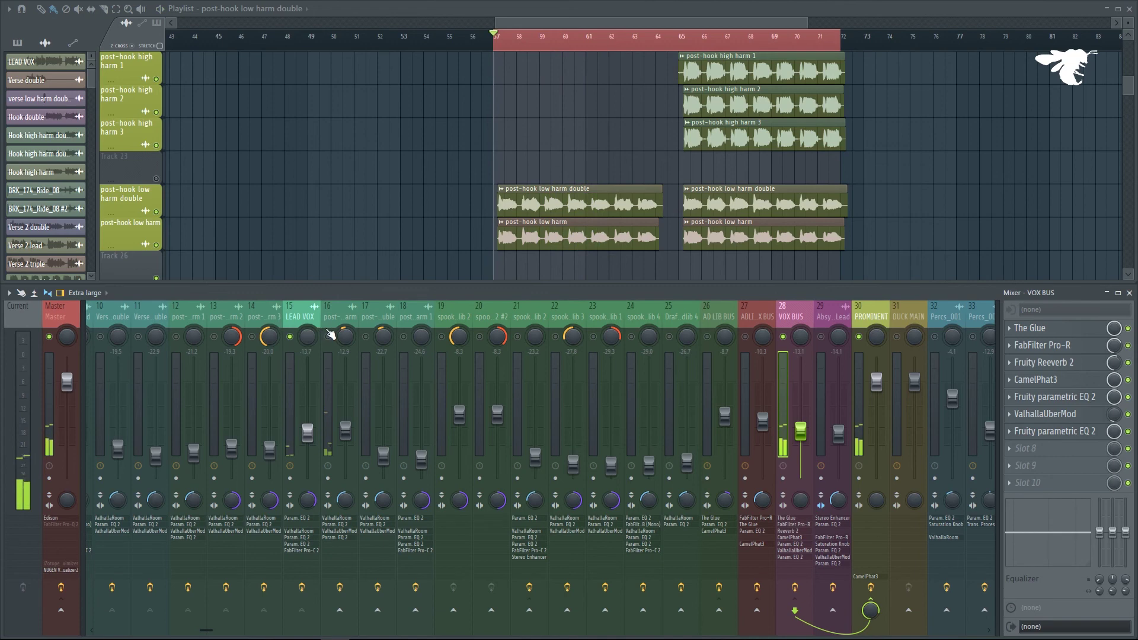
Play the post-hook low harmony on mixer track 16 solo and with the LEAD VOX, reviewing its effects and the ADLIB VOX BUS chain.
key("space")
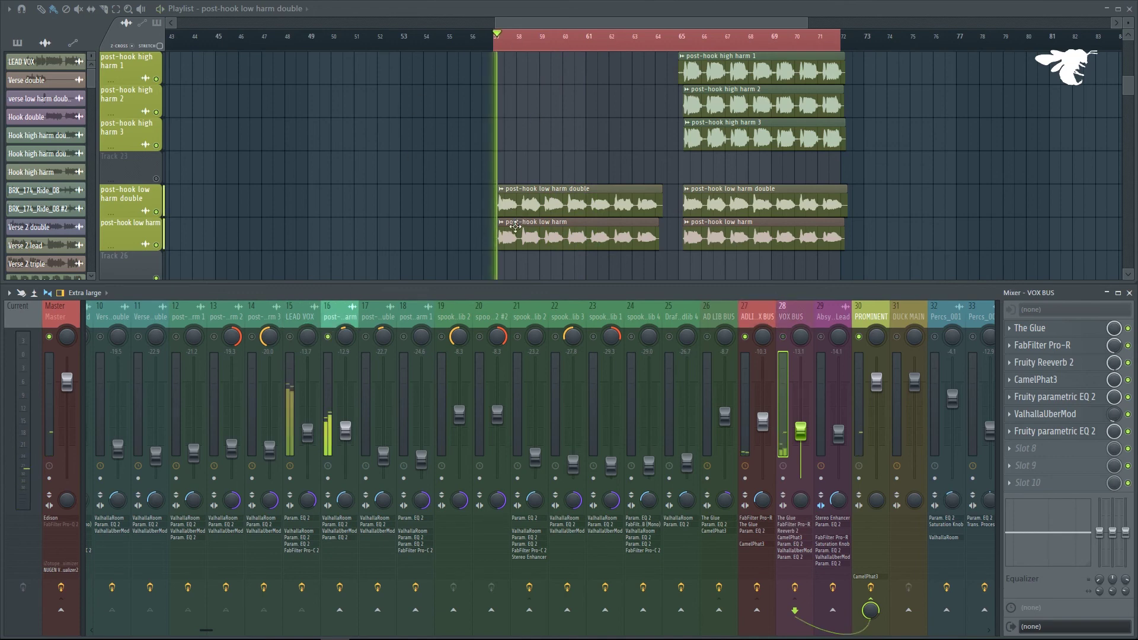
left_click(334, 318)
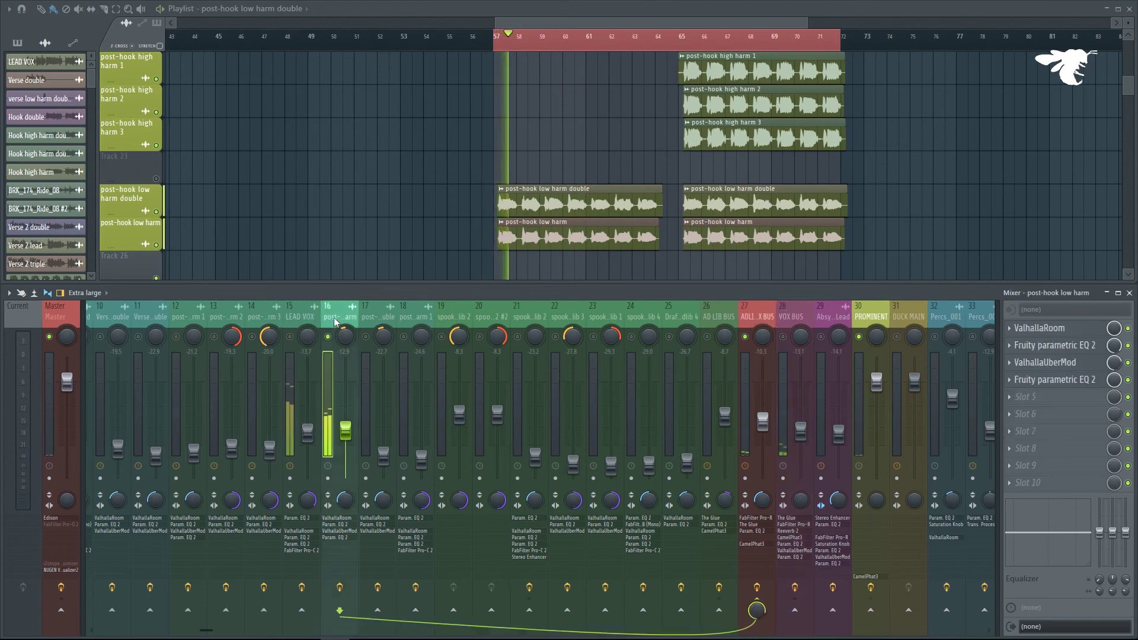
left_click(756, 317)
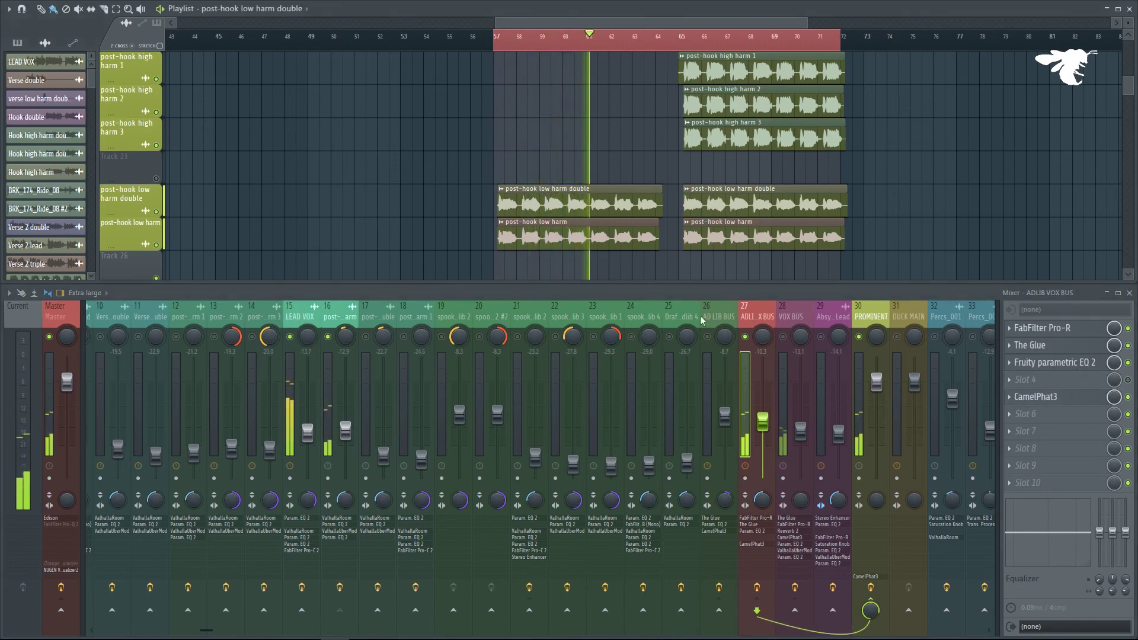
left_click(783, 336)
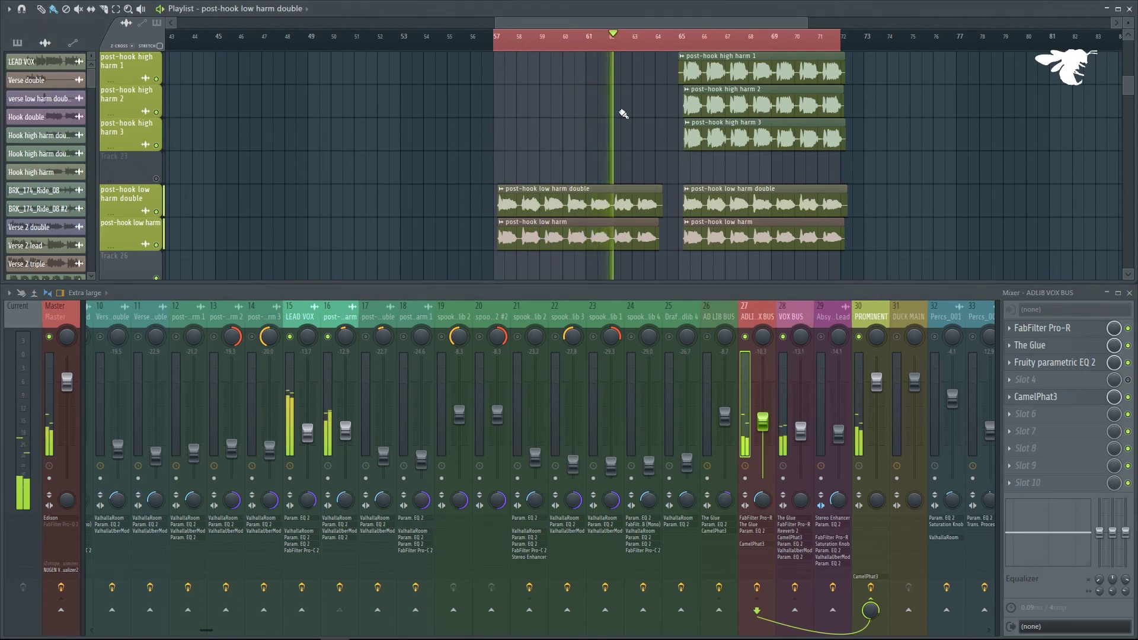
Find the mixer track of the post-hook high harm 1 clip and solo it to review its sound and effects.
scroll(899, 168, "up", 3)
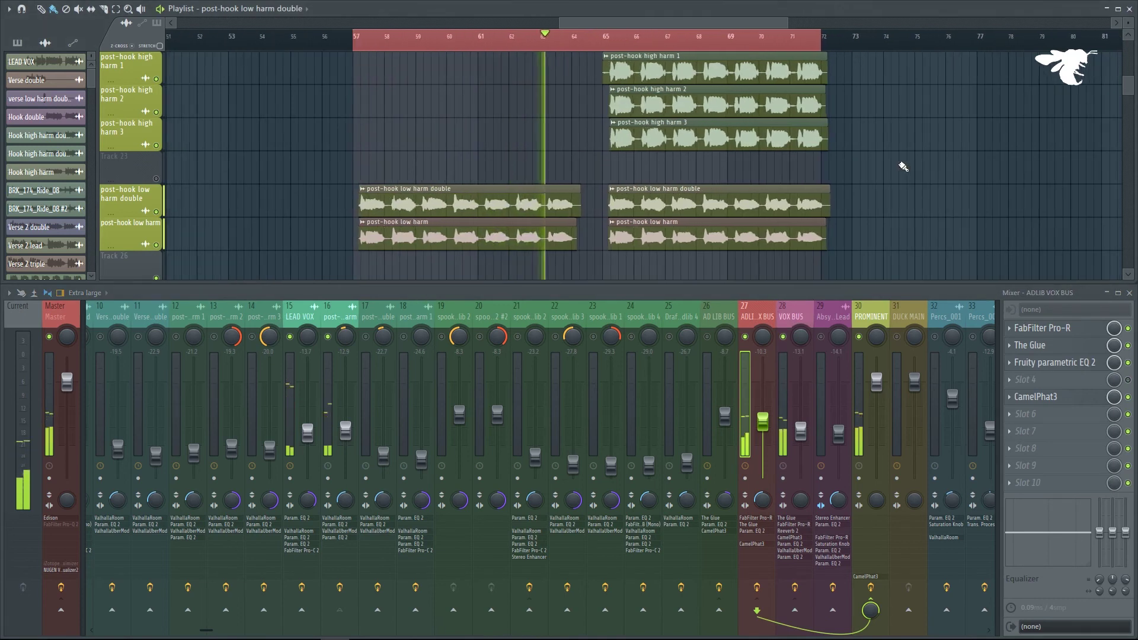
double_click(652, 71)
left_click(184, 332)
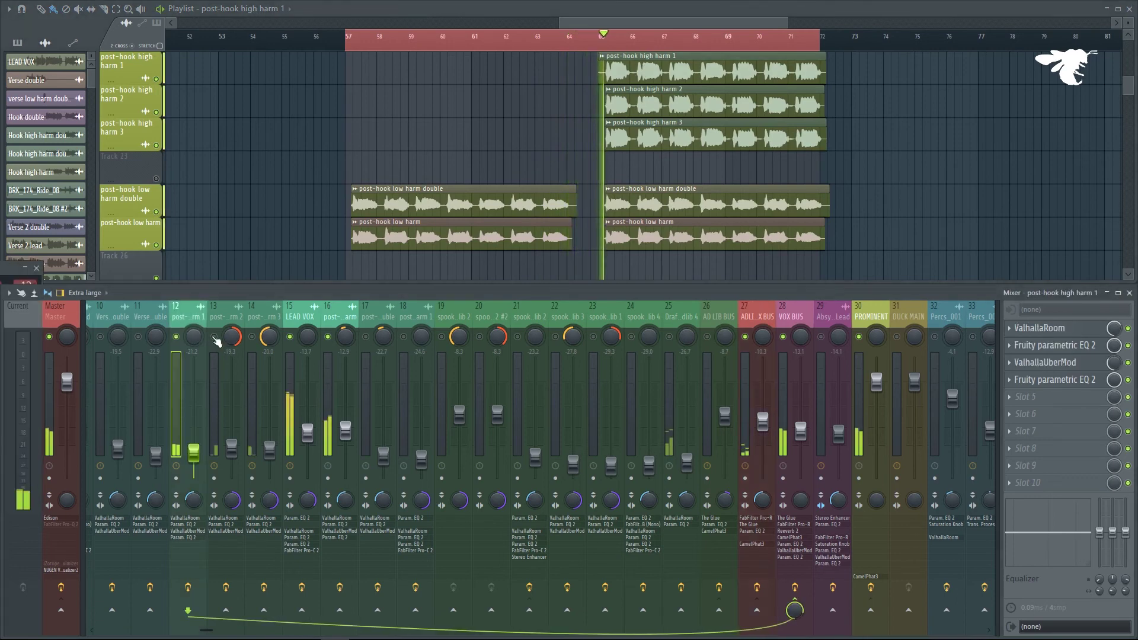
right_click(177, 338)
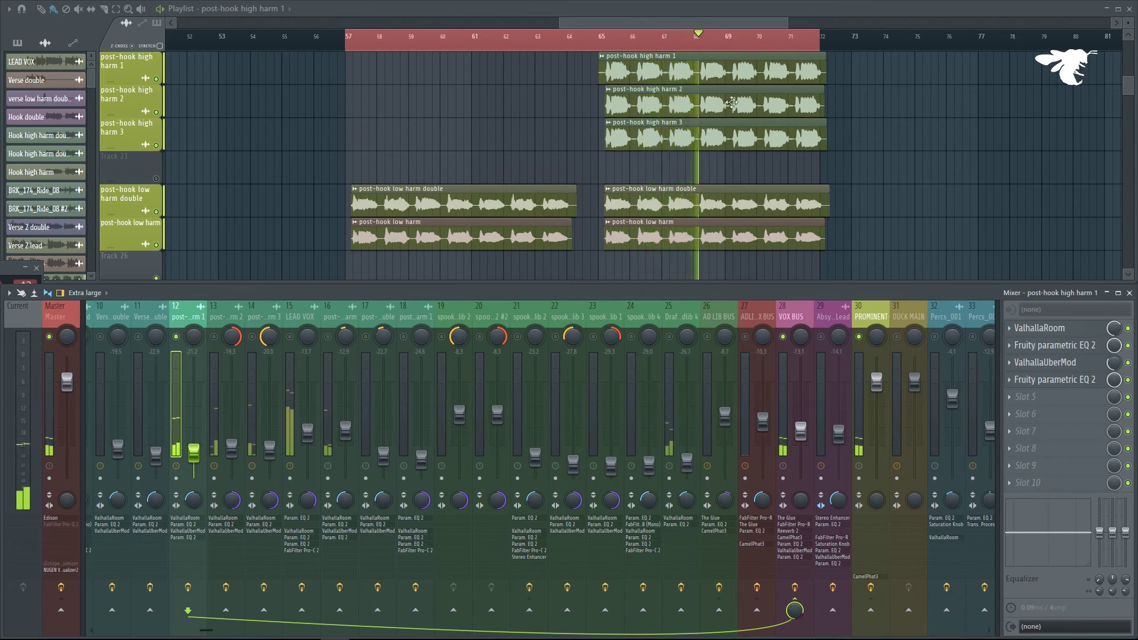
Solo post-hook high harm 2 and 3 on mixer tracks 13 and 14 and play them from bar 65 while reviewing their effects.
left_click(224, 320)
left_click(263, 319)
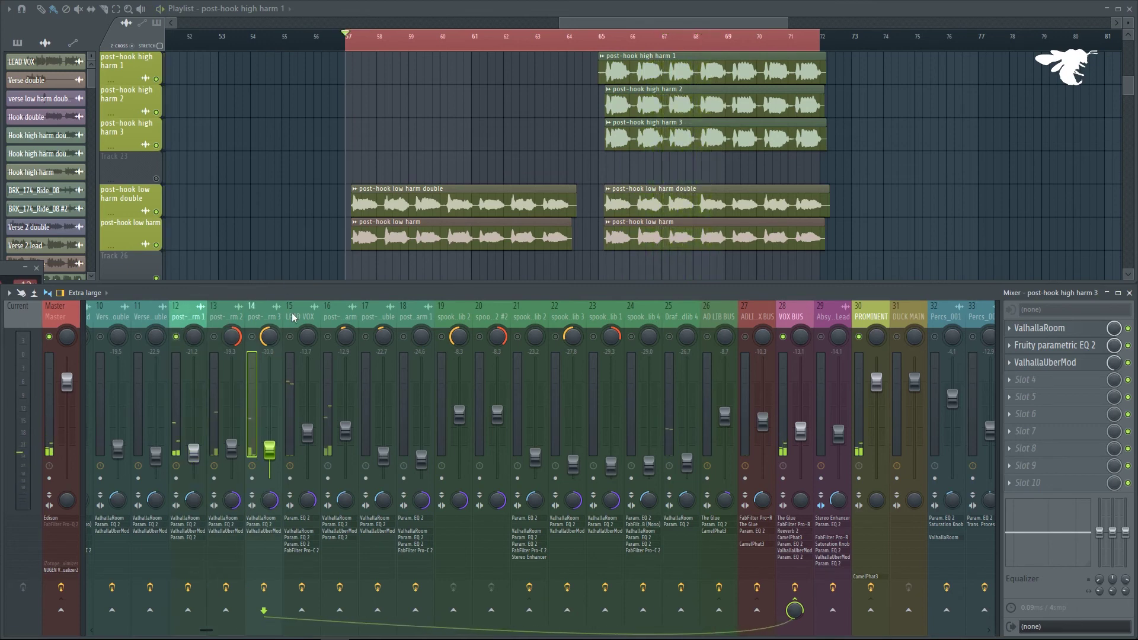
left_click(223, 318)
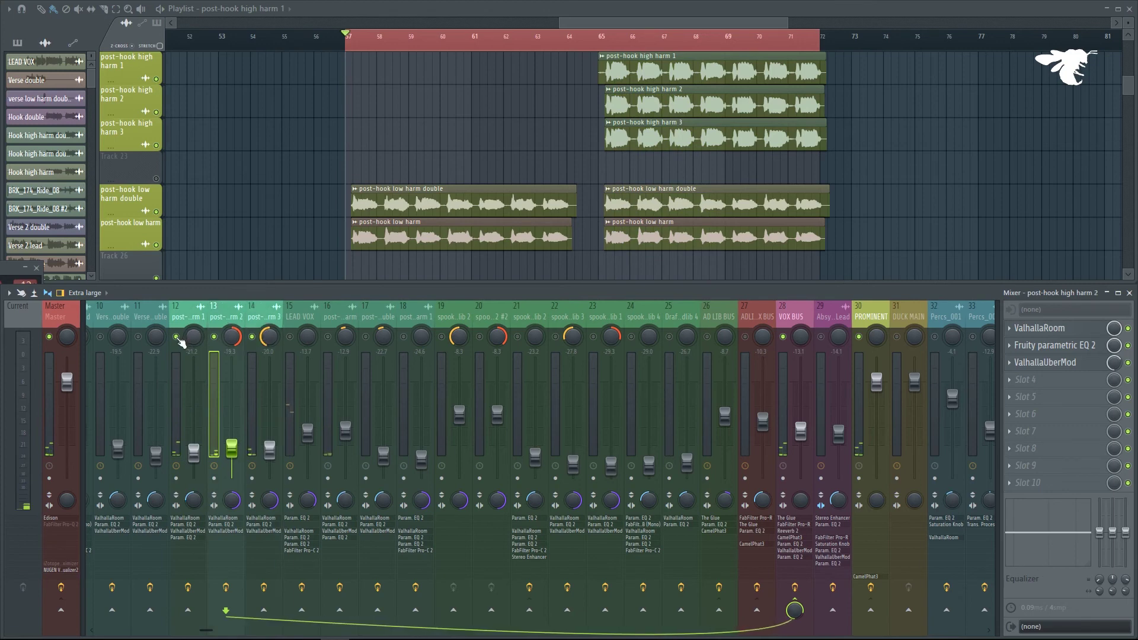
left_click(604, 36)
key("space")
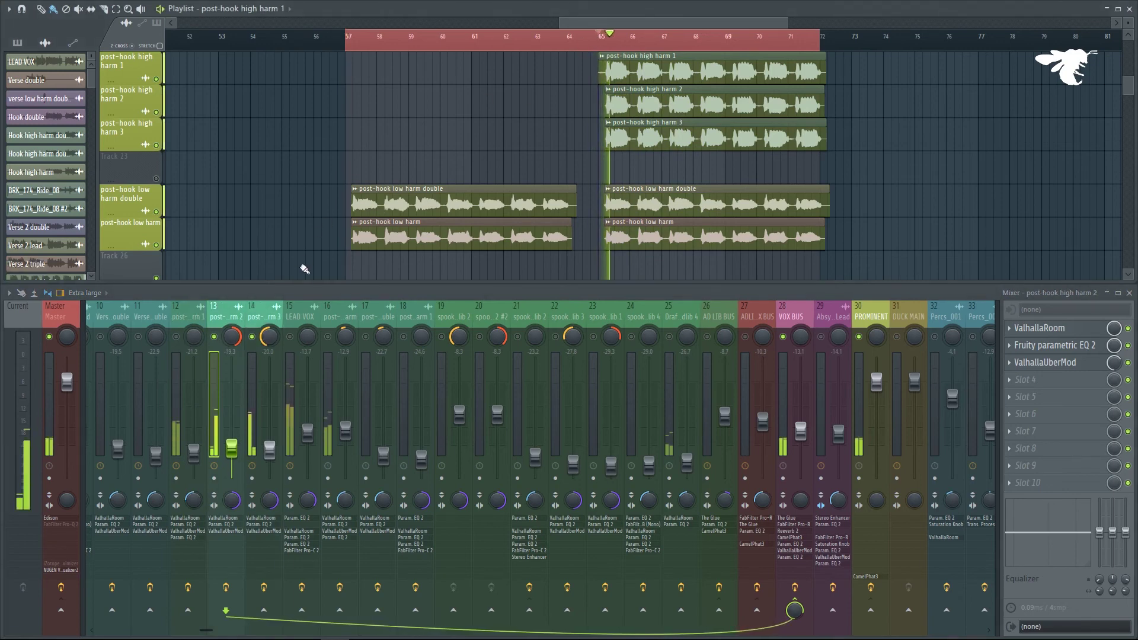
left_click(260, 317)
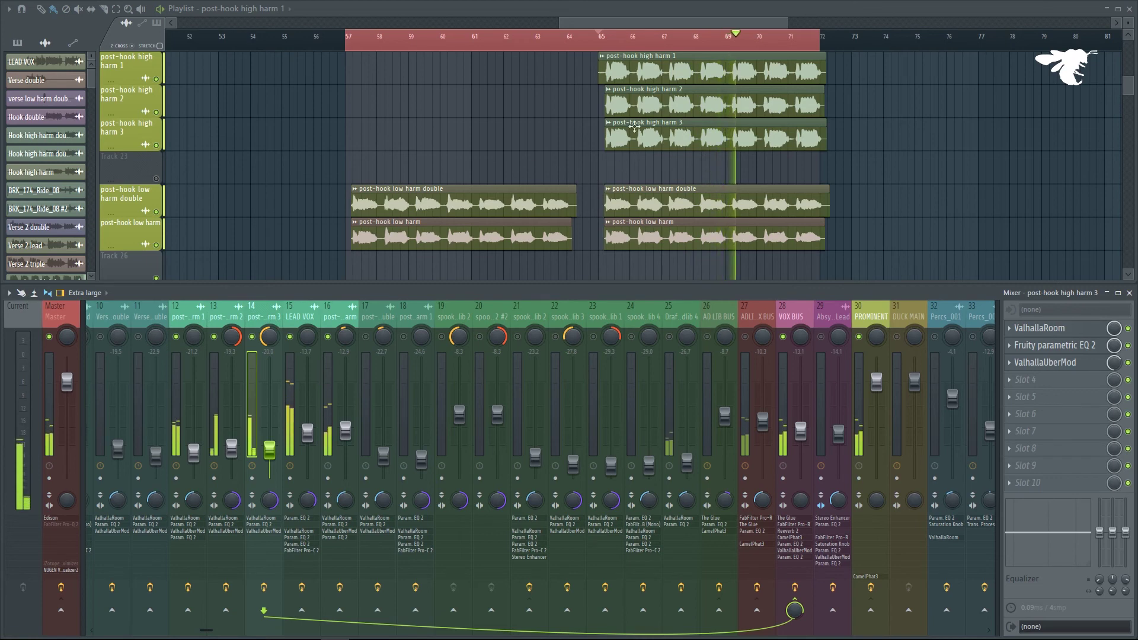
Locate the spooky adlib 4 clip at bar 65 among the playlist tracks and play its mixer track 25 soloed through the AD LIB BUS.
scroll(533, 113, "up", 1)
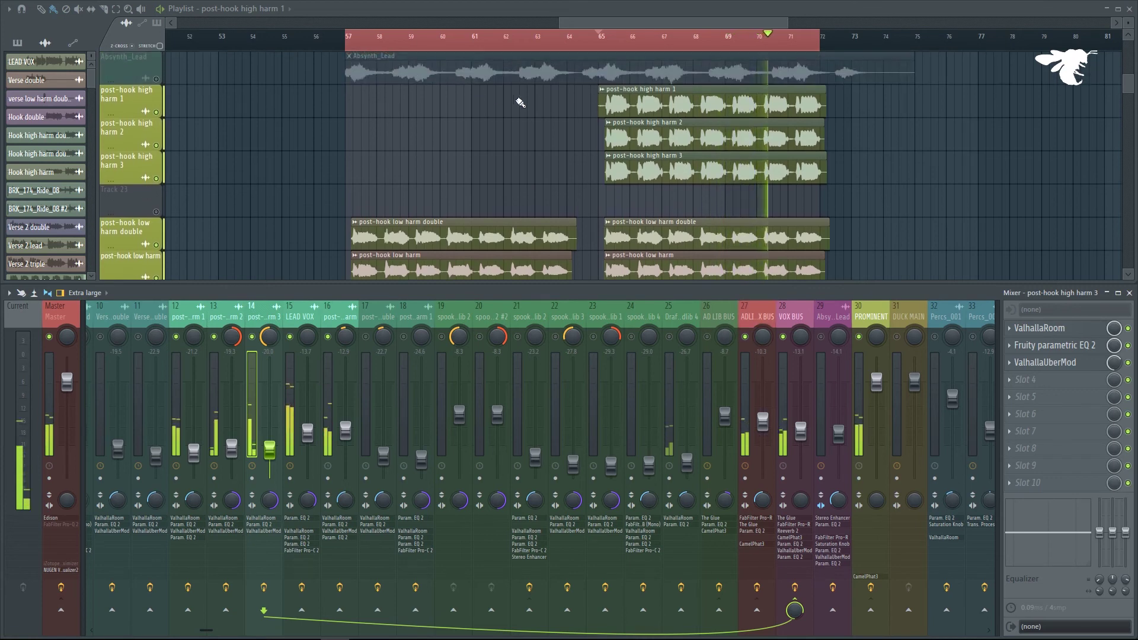
scroll(527, 150, "down", 4)
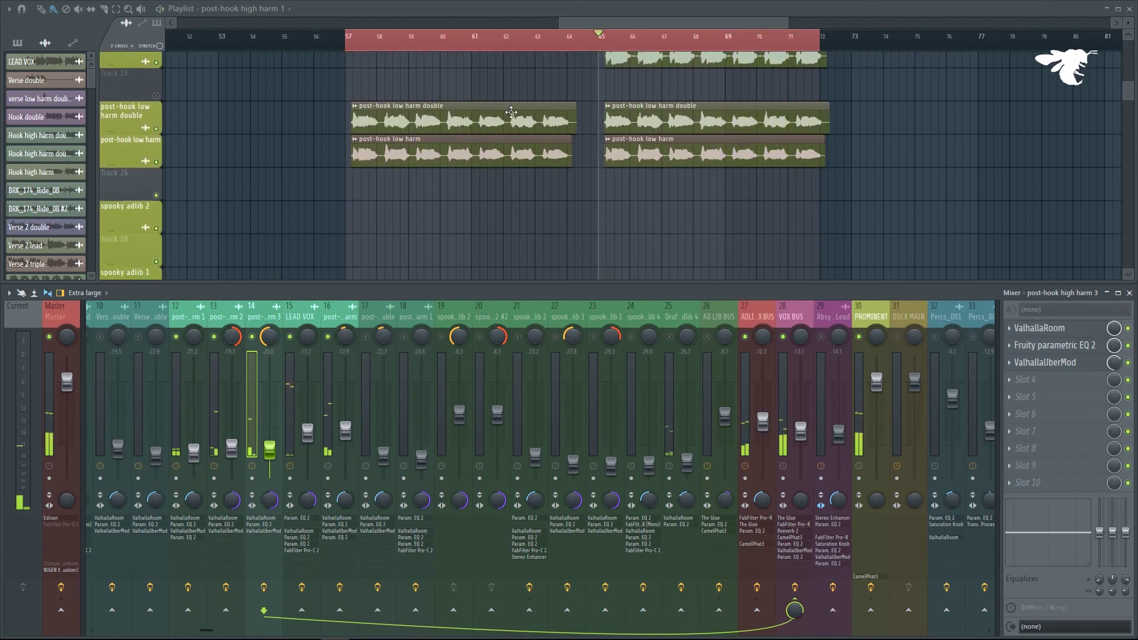
scroll(1129, 109, "up", 20)
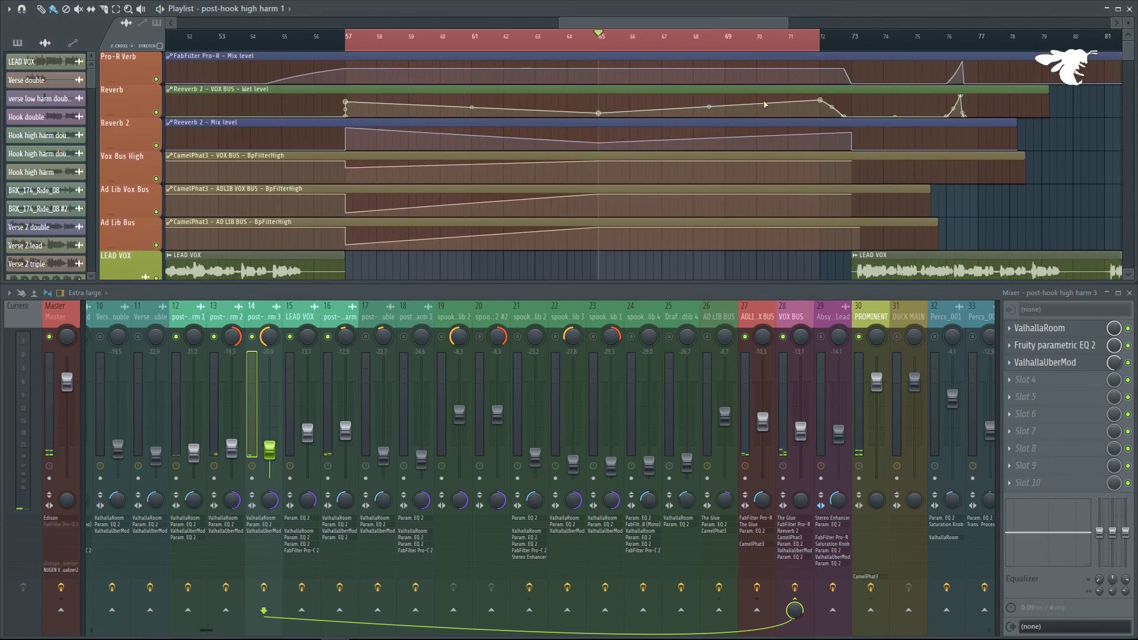
scroll(557, 202, "down", 20)
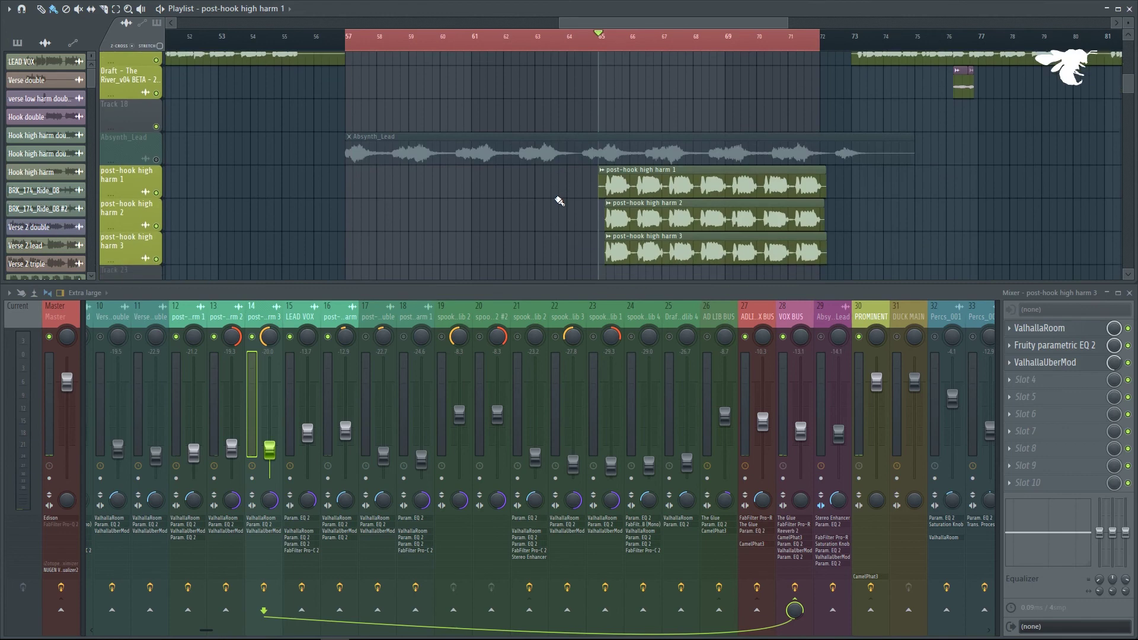
scroll(688, 172, "down", 1)
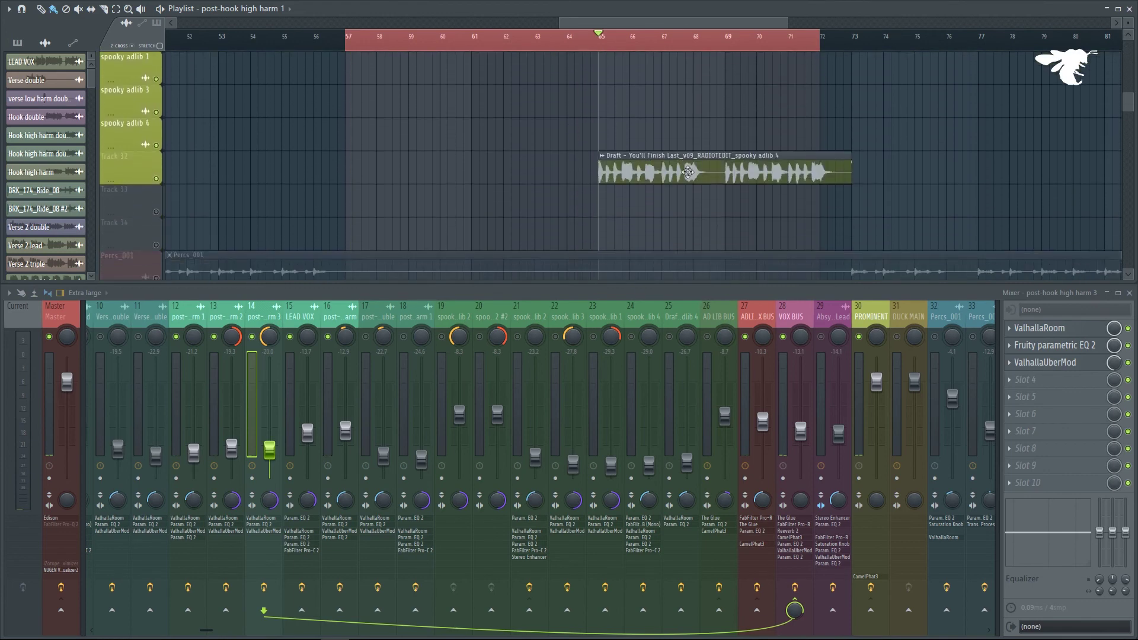
double_click(642, 173)
left_click(704, 180)
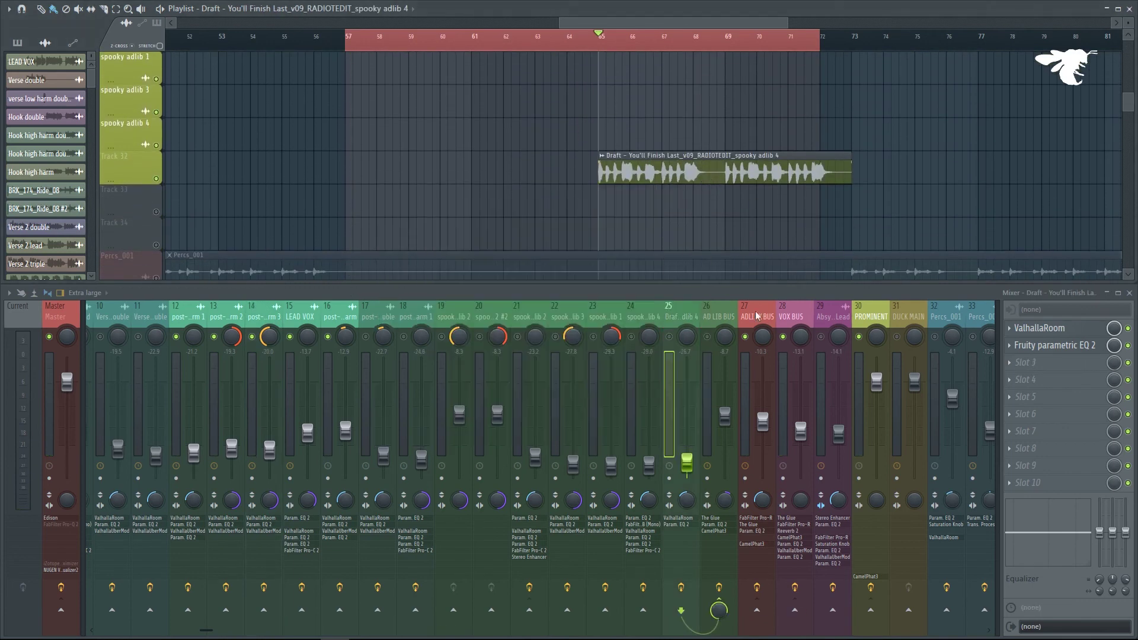
left_click(676, 339)
scroll(643, 231, "down", 6)
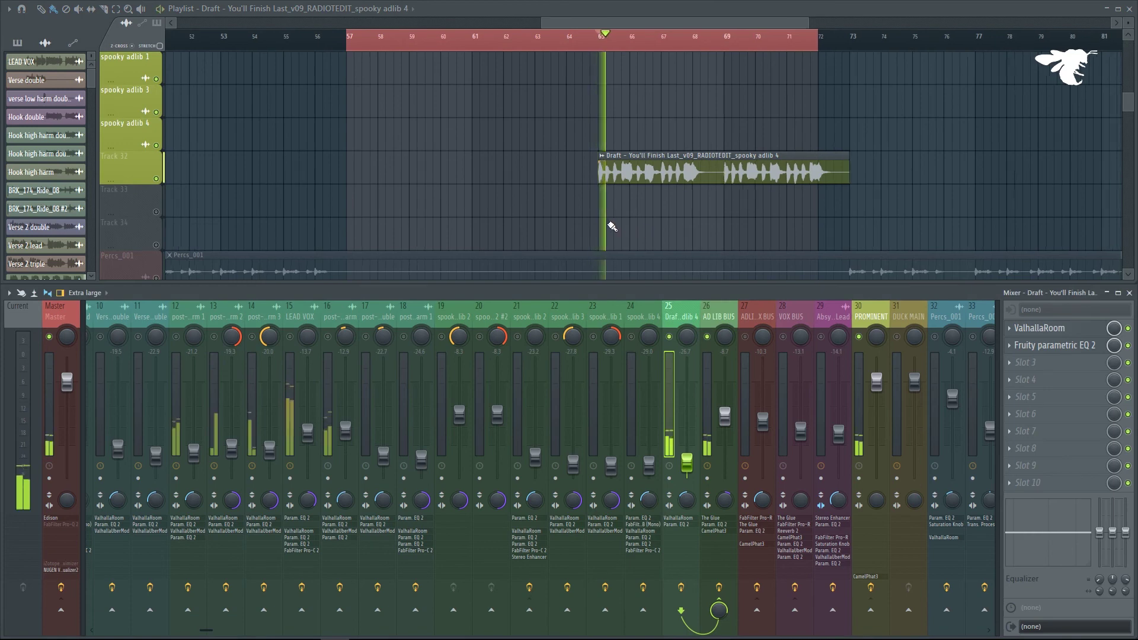
Play the post-hook with all tracks active, clear the bar 57 to 72 time selection, and stop playback.
scroll(738, 186, "up", 5)
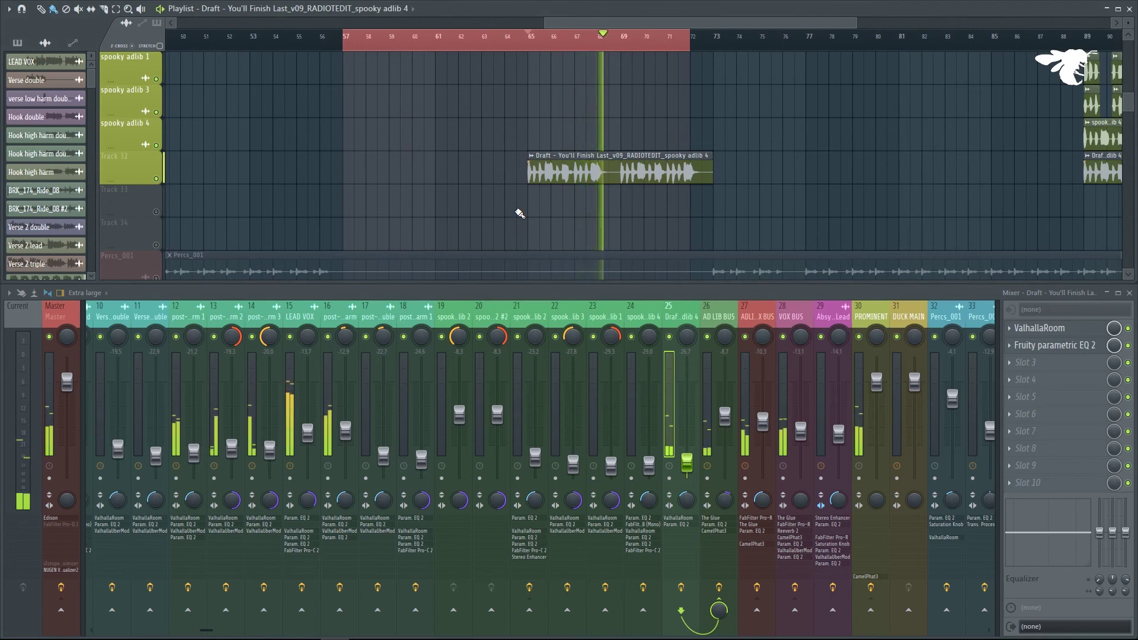
scroll(520, 213, "down", 2)
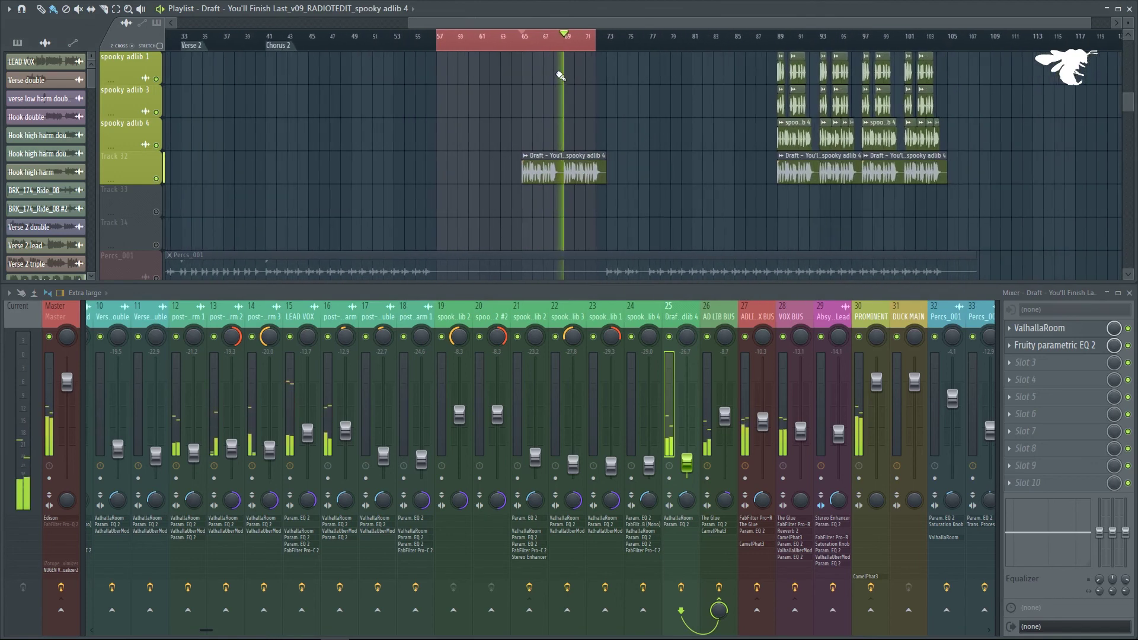
double_click(595, 43)
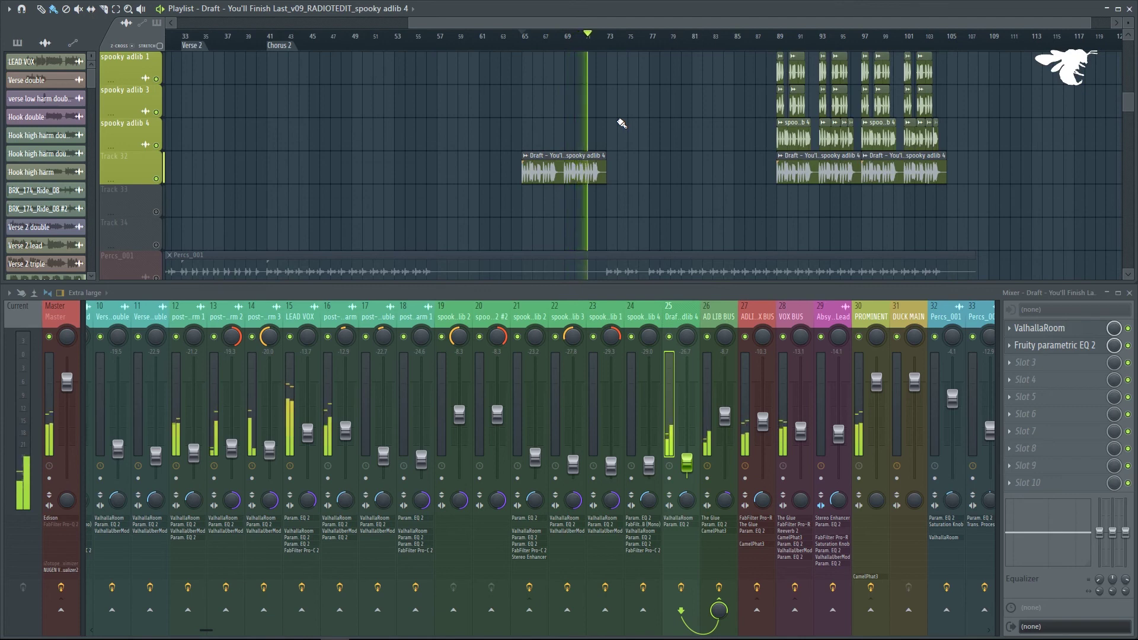
scroll(641, 161, "up", 1)
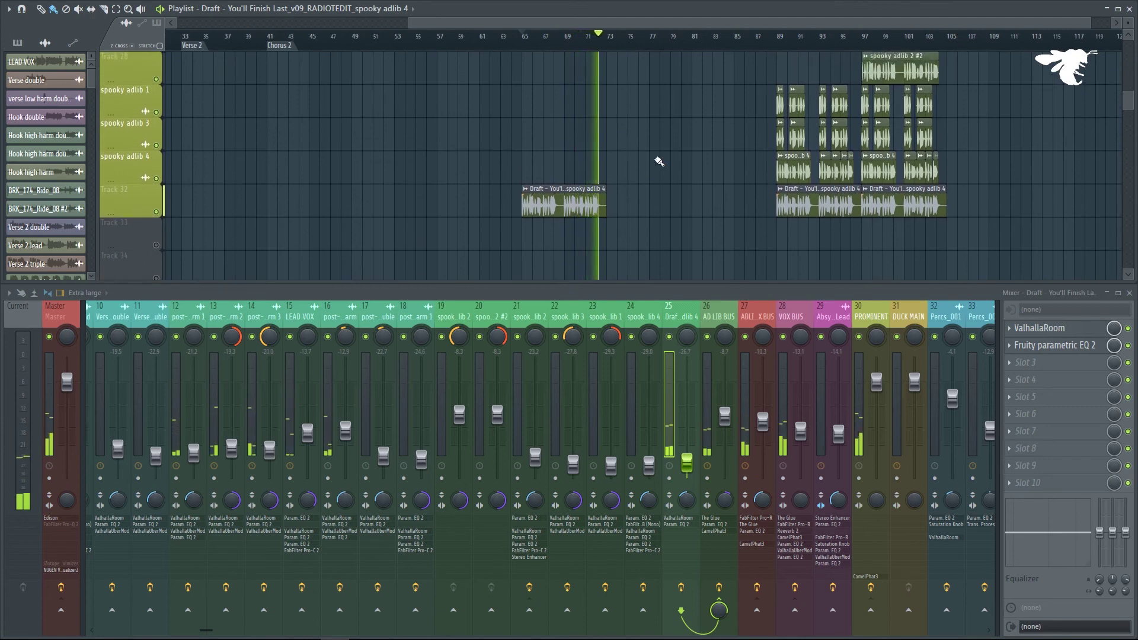
key("space")
Select the mixer track linked to the Absynth_Lead clip and unmute the Absynth_Lead playlist track.
scroll(656, 162, "up", 11)
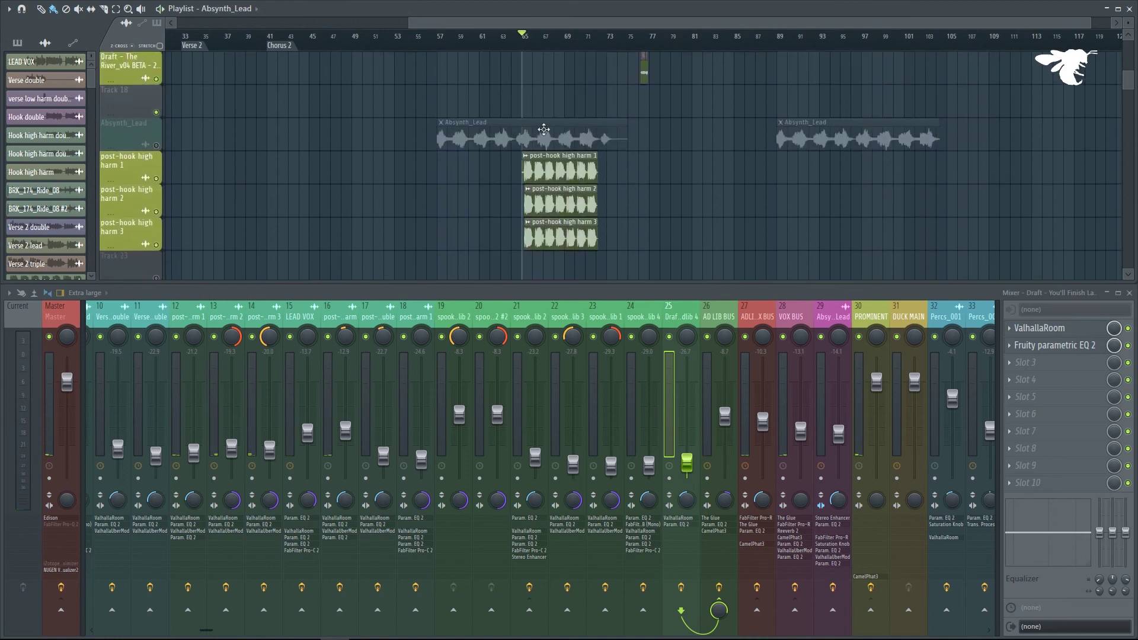
double_click(544, 129)
key("Escape")
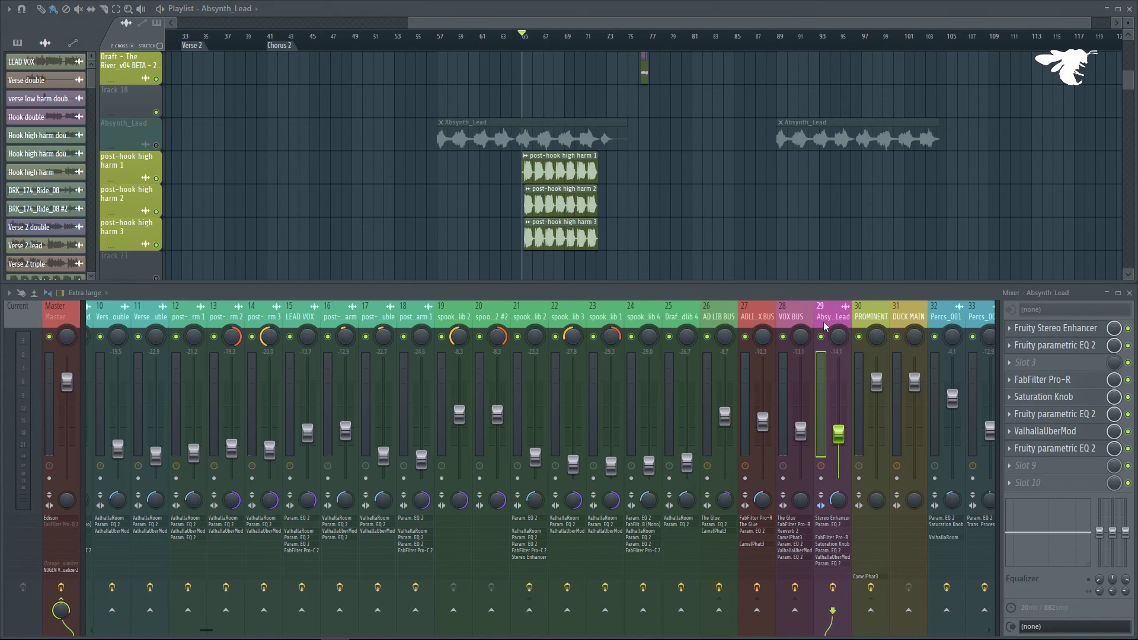
left_click(156, 144)
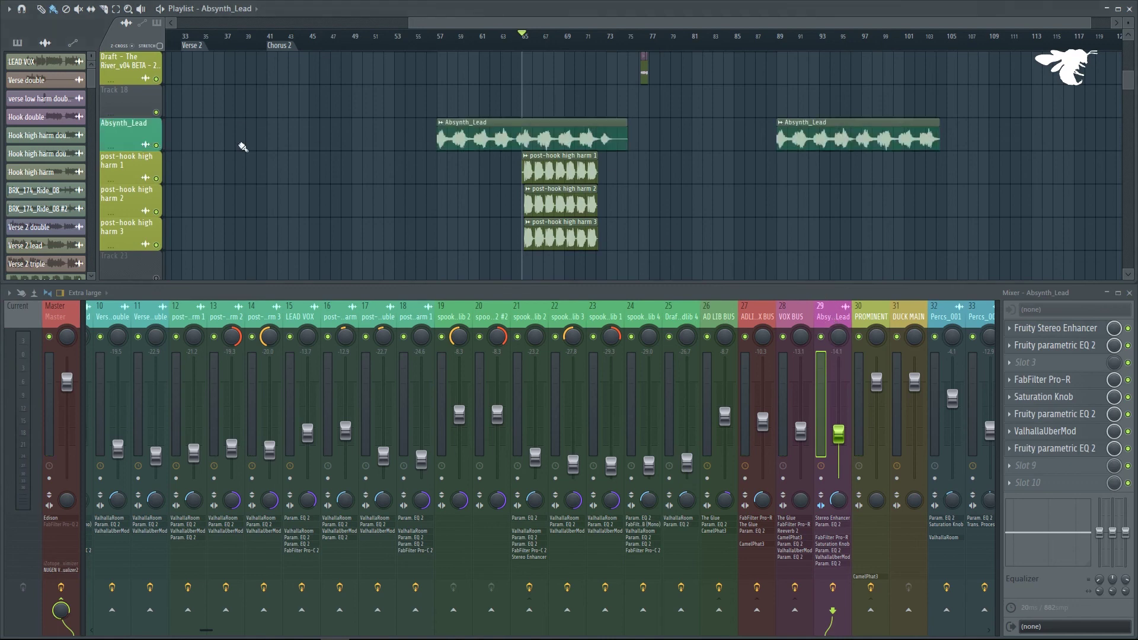
Solo Absynth_Lead on mixer track 29 and play it from bar 57, comparing it with its whole effect chain bypassed and re-enabled.
right_click(821, 337)
key("space")
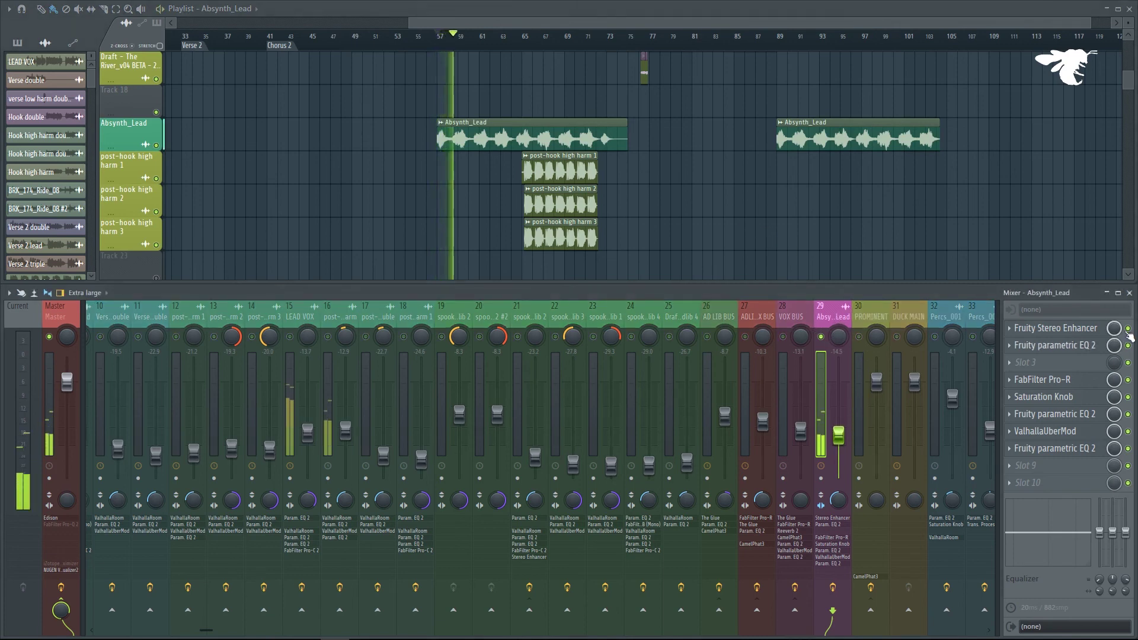
left_click_drag(1129, 329, 1131, 448)
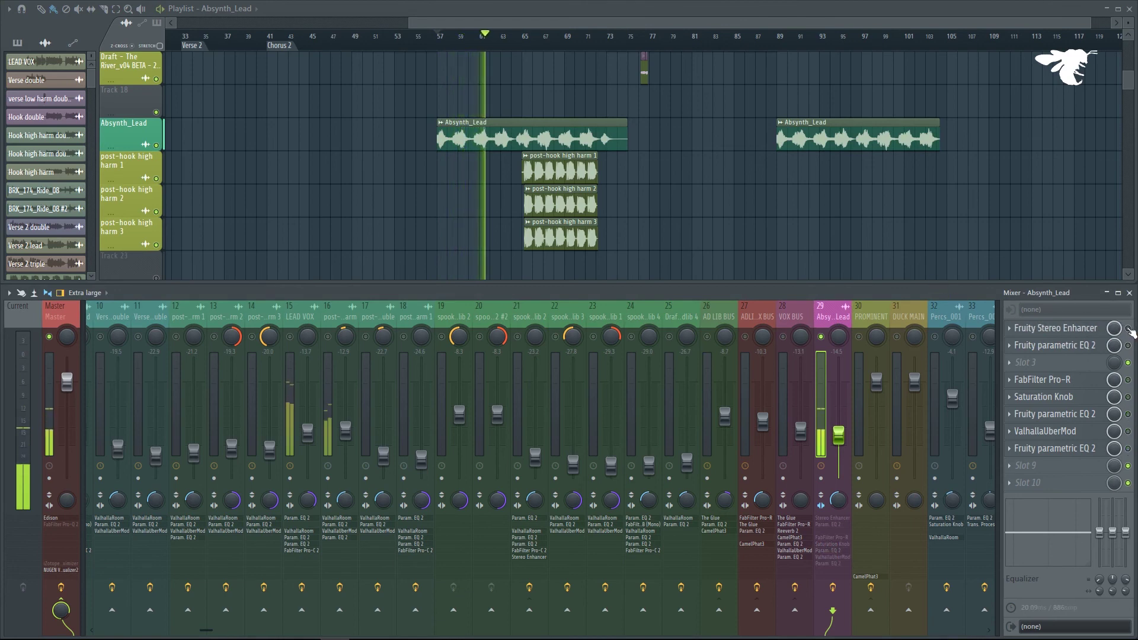
left_click_drag(1130, 346, 1134, 440)
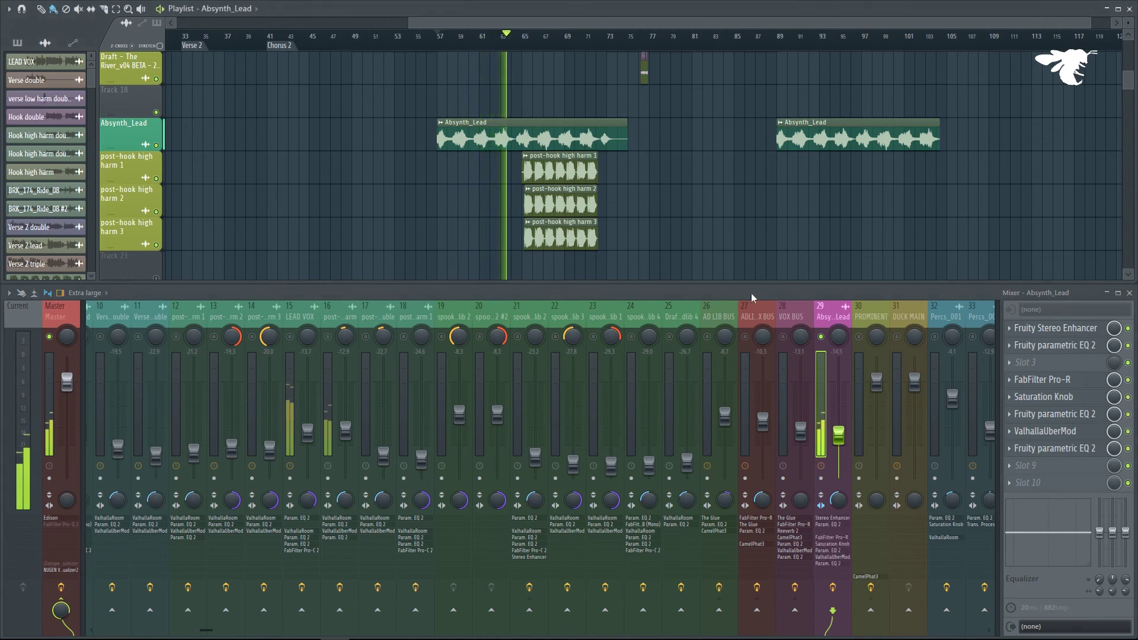
Unsolo Absynth_Lead and raise its volume fader moderately while listening to it against the full post-hook mix.
right_click(821, 337)
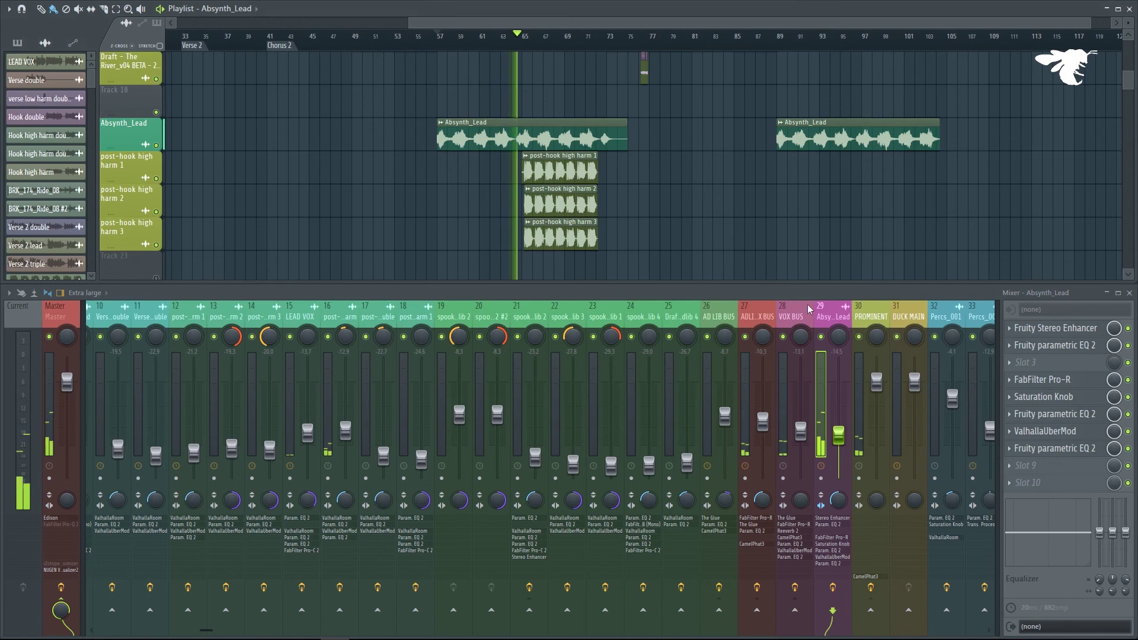
left_click_drag(839, 433, 839, 422)
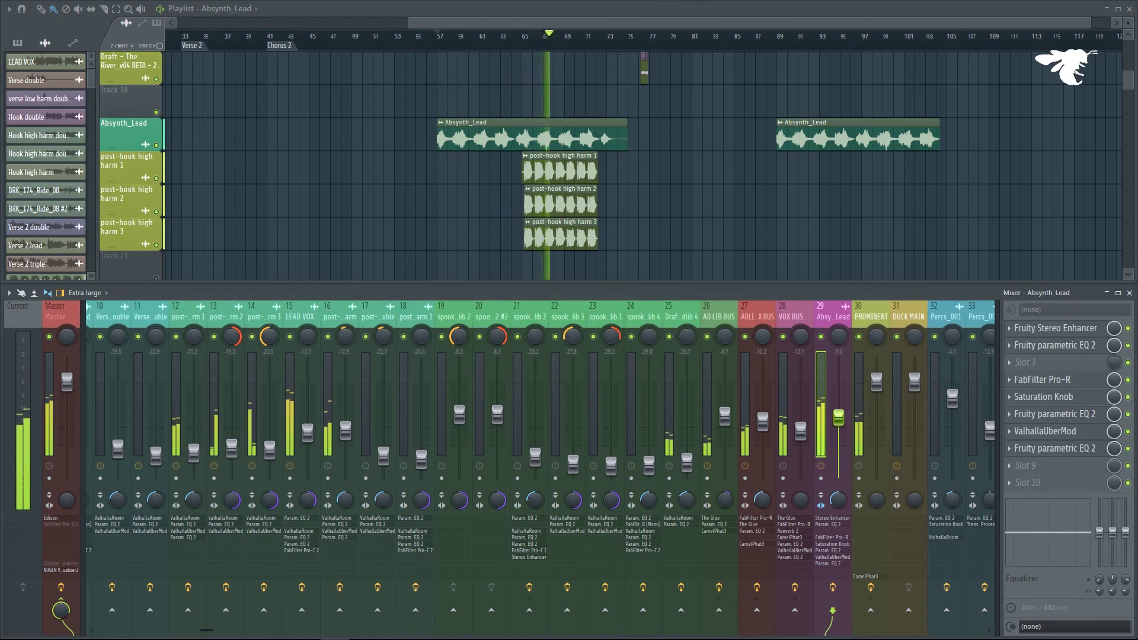
left_click_drag(839, 419, 839, 421)
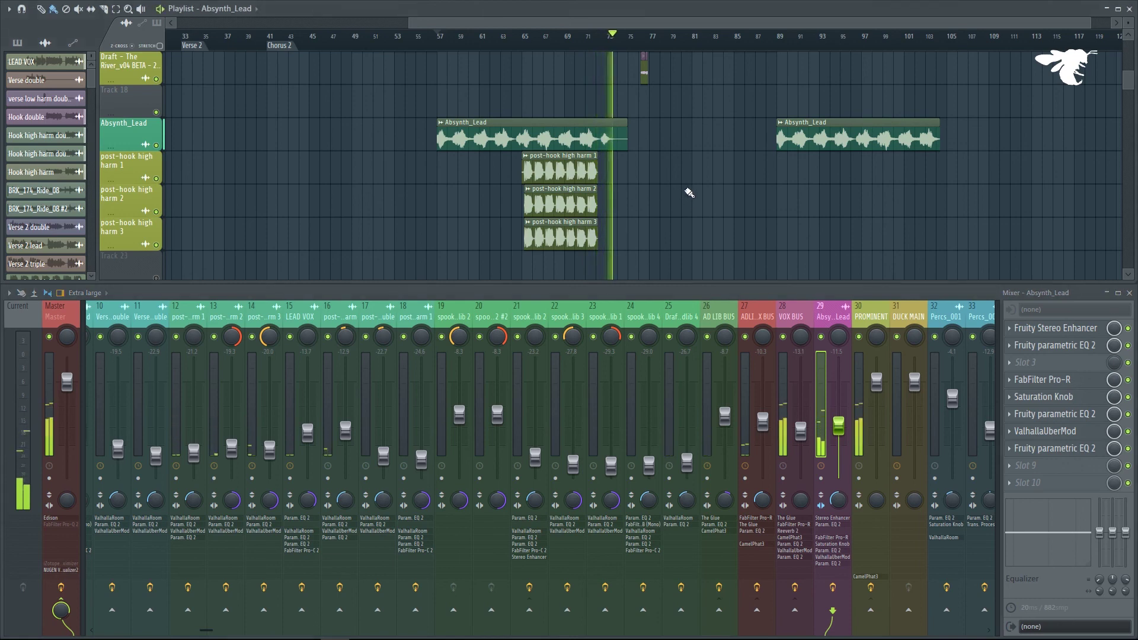
Stop playback and move the playhead to bar 89, where the first spooky adlib clips start.
key("space")
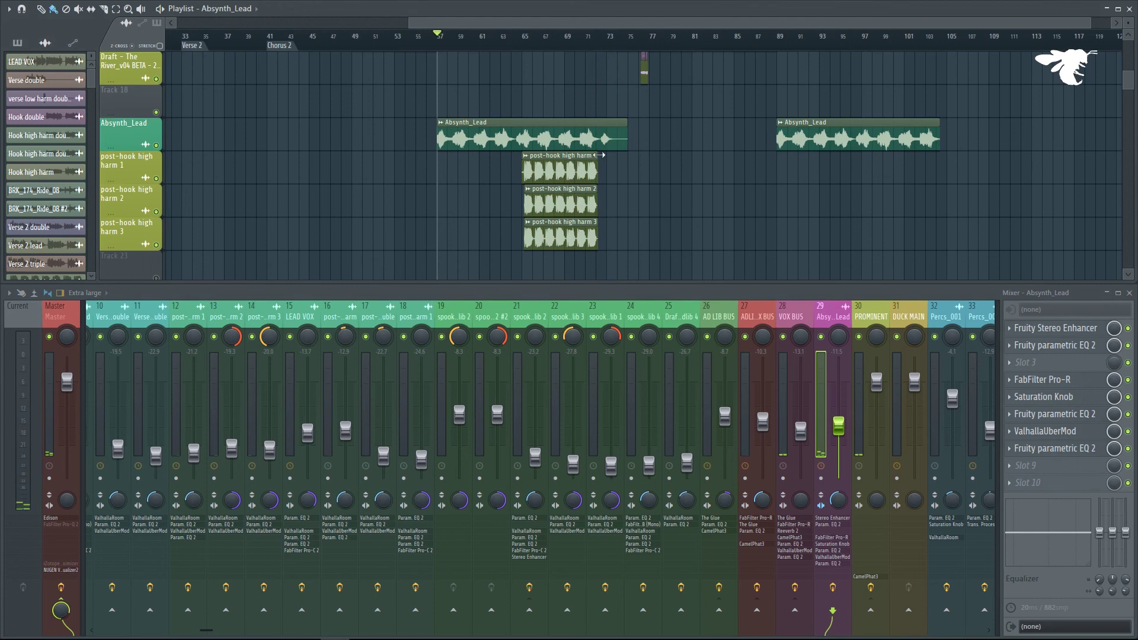
scroll(730, 160, "down", 4)
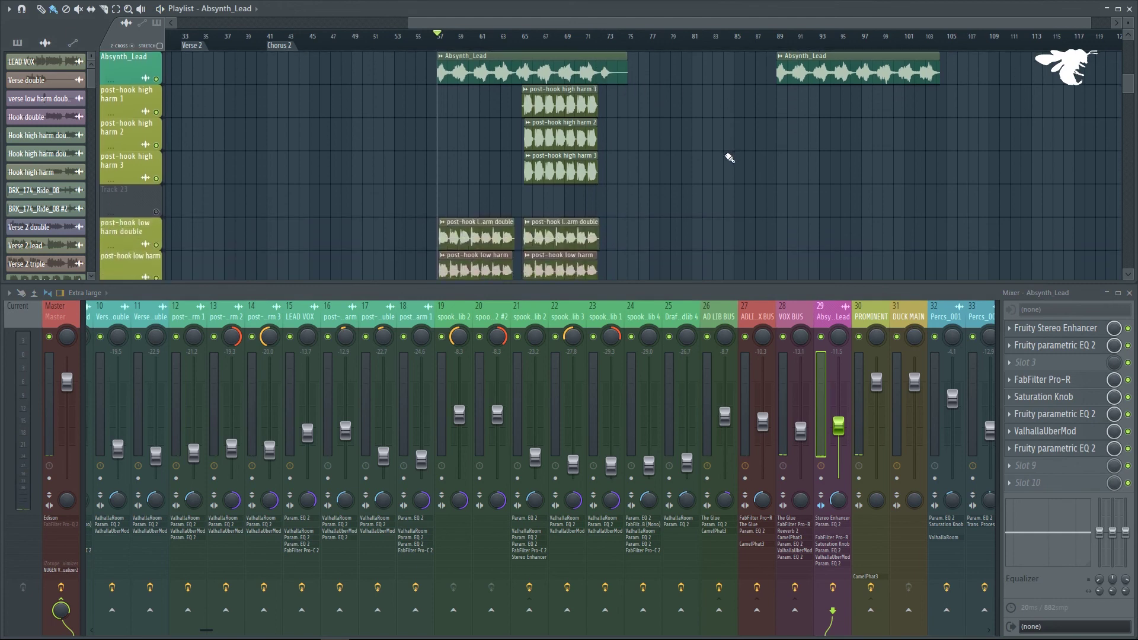
scroll(730, 159, "down", 3, "ctrl")
scroll(728, 155, "down", 7)
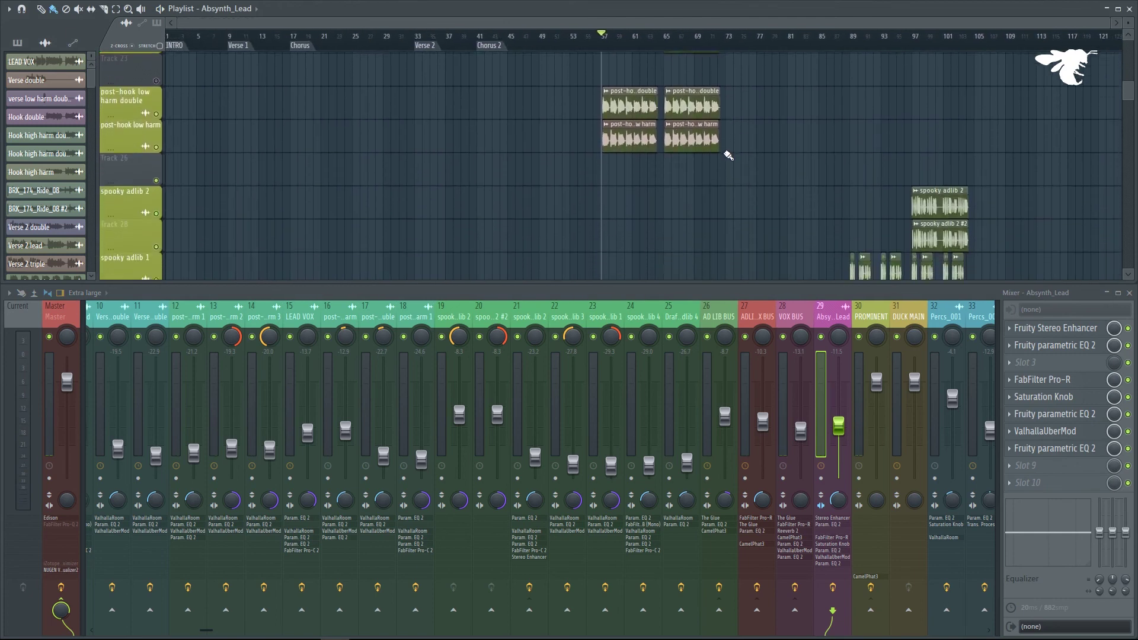
scroll(730, 141, "up", 3)
scroll(916, 160, "up", 3)
scroll(979, 181, "down", 3)
scroll(582, 56, "up", 4, "ctrl")
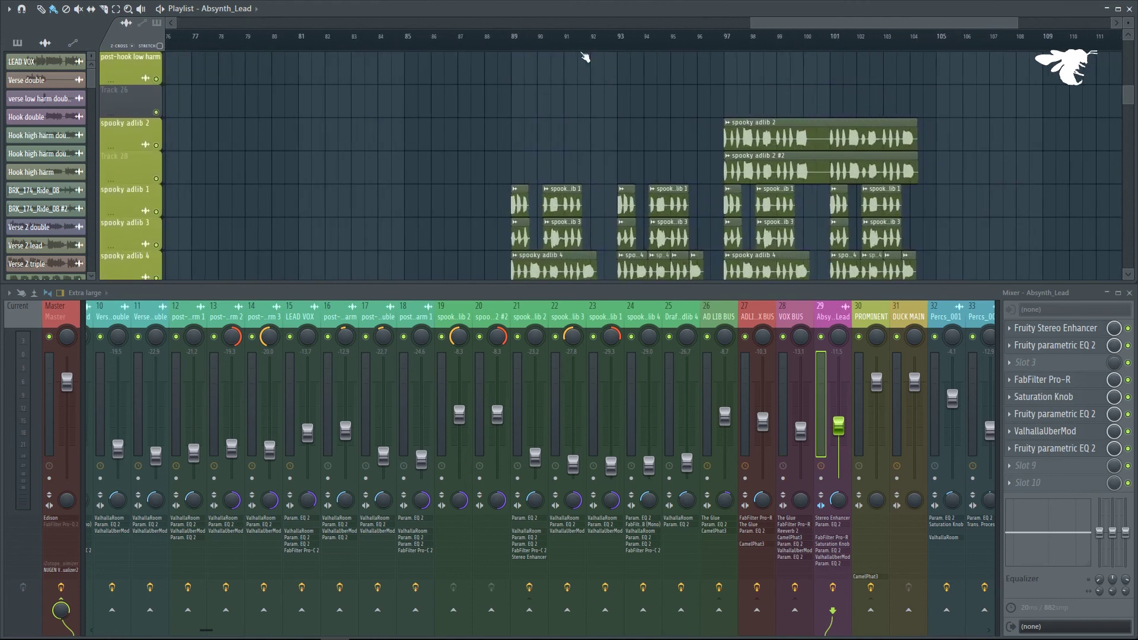
scroll(1008, 124, "up", 6)
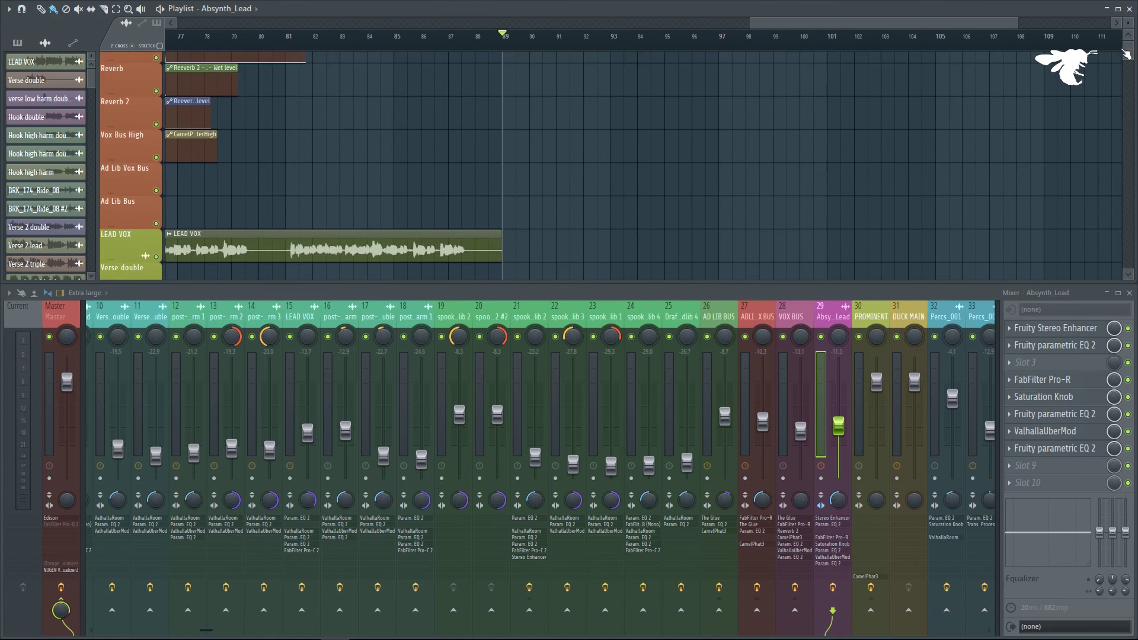
scroll(803, 116, "down", 2, "ctrl")
scroll(802, 116, "down", 3, "ctrl")
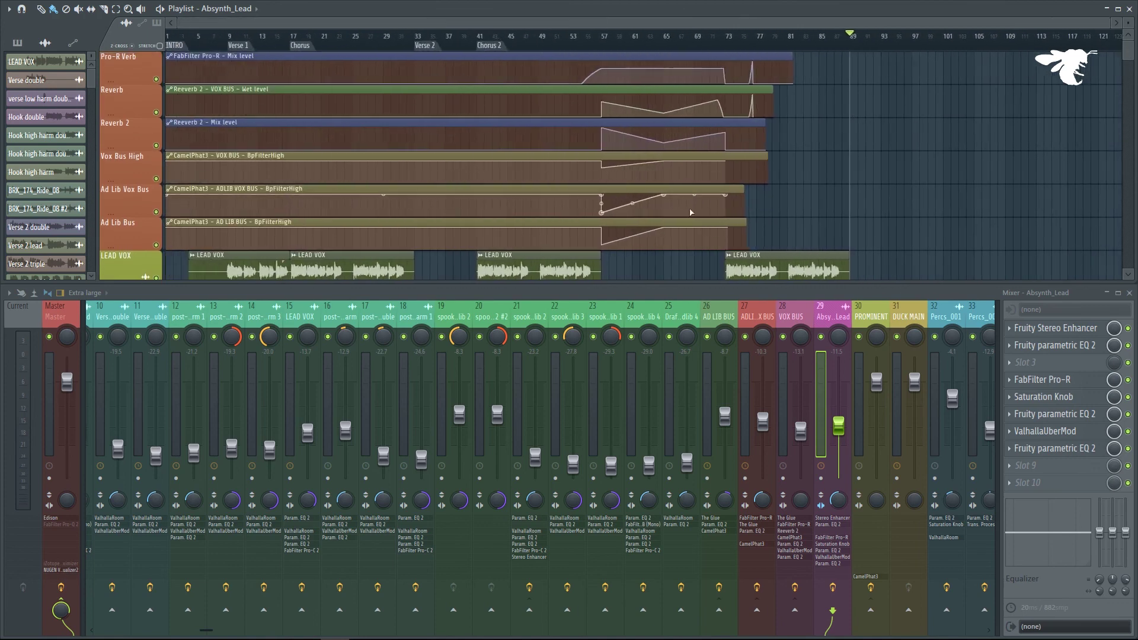
scroll(1004, 126, "down", 8)
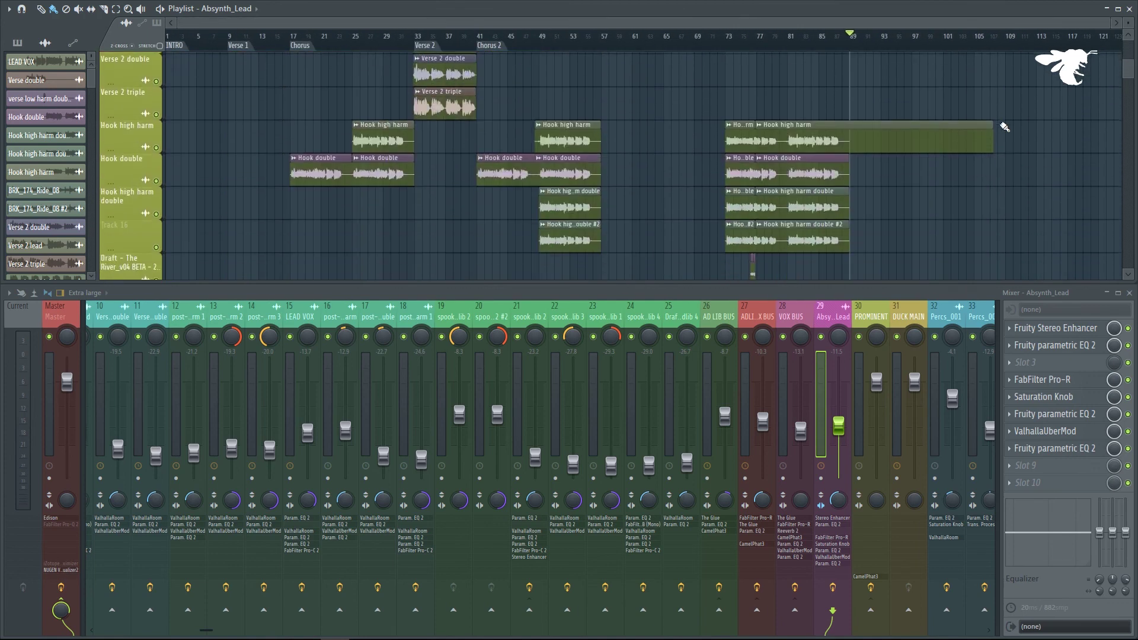
Play the second Absynth_Lead section from bar 89 with all tracks active, bring the spooky adlib clips into view, and stop.
key("space")
scroll(958, 162, "up", 5, "ctrl")
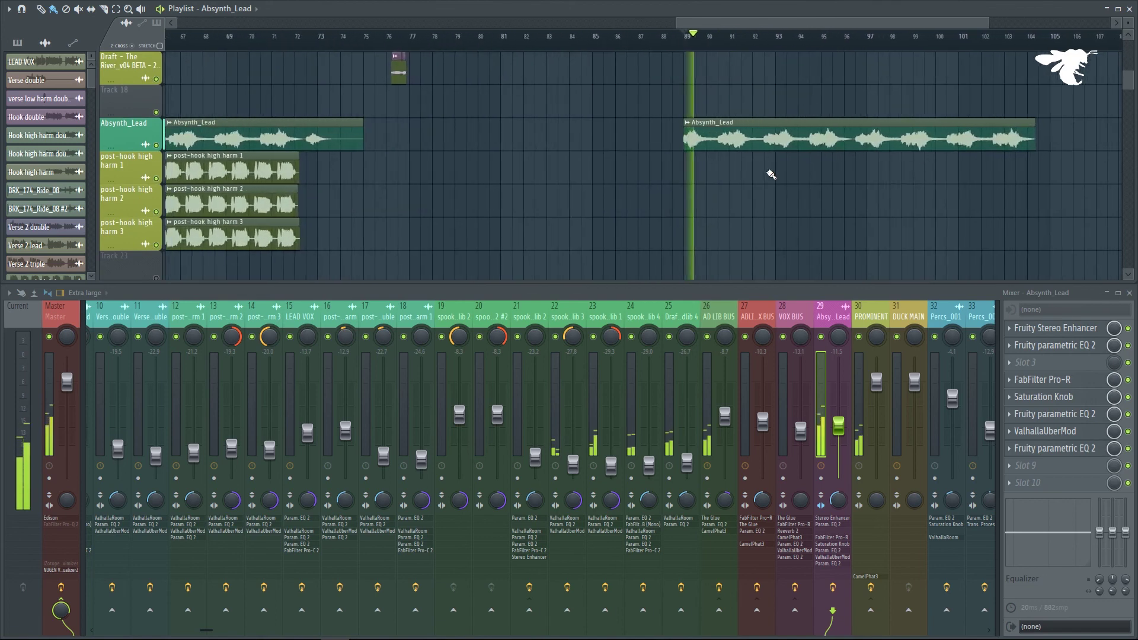
scroll(770, 151, "down", 8)
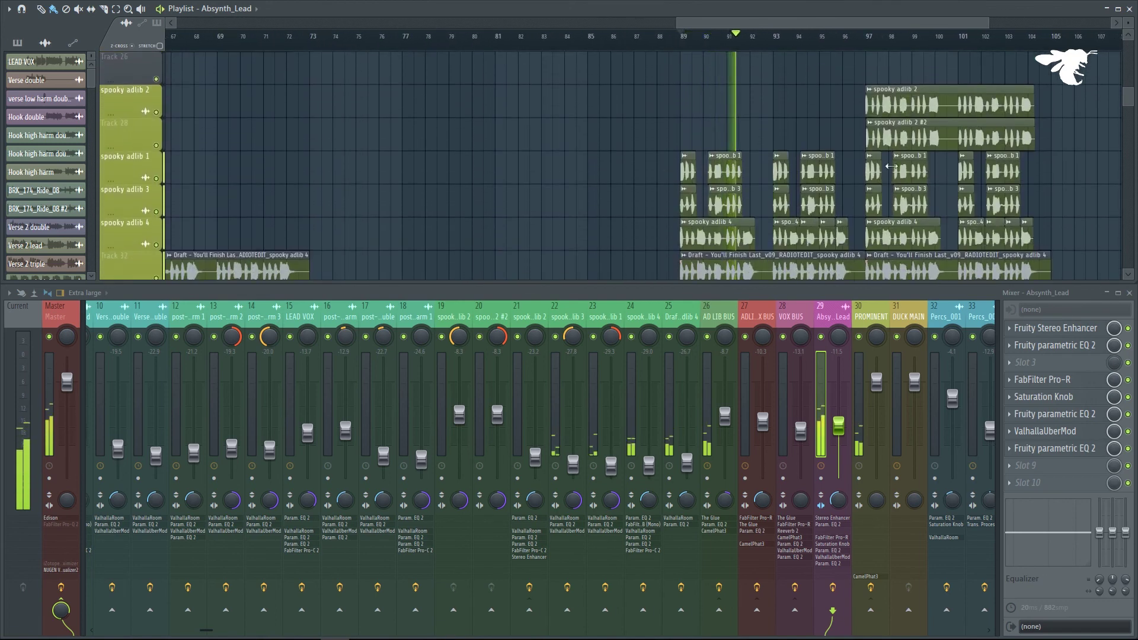
scroll(857, 169, "down", 2)
key("space")
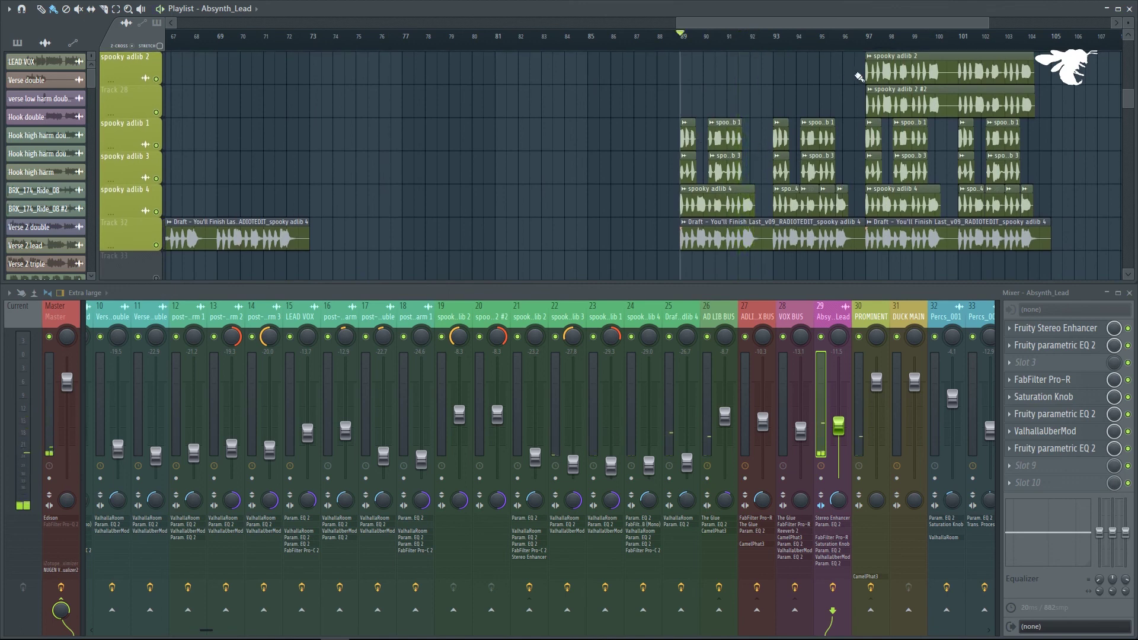
Select the mixer track of the spooky adlib 1 clip and play from bar 89 with tracks 22 to 25 and their AD LIB BUS soloed.
left_click(692, 136)
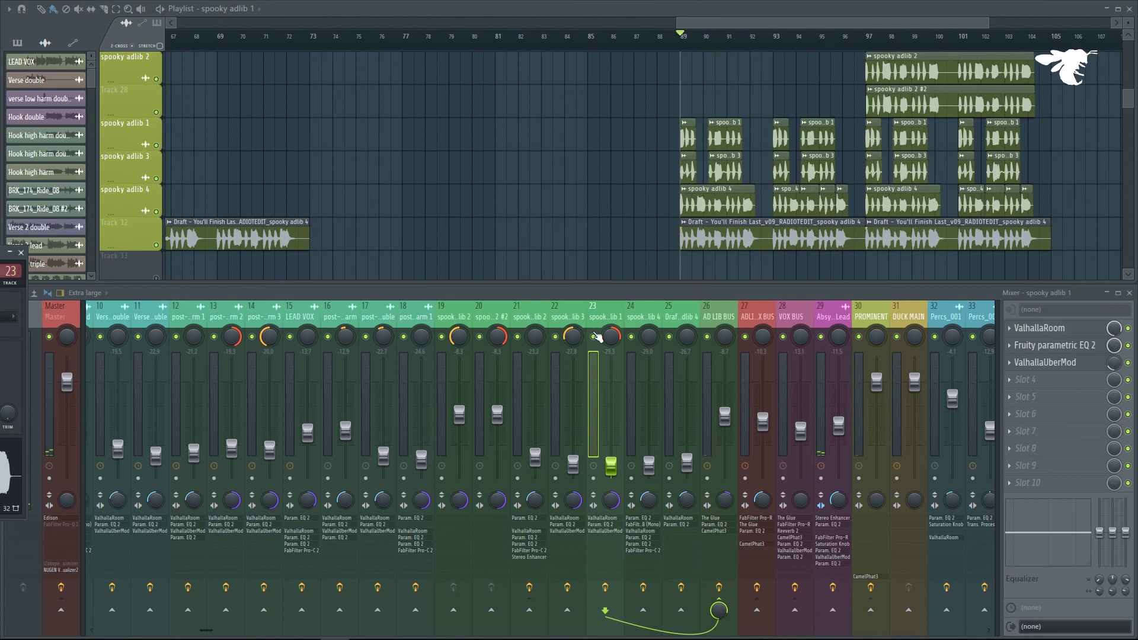
left_click(598, 337)
key("space")
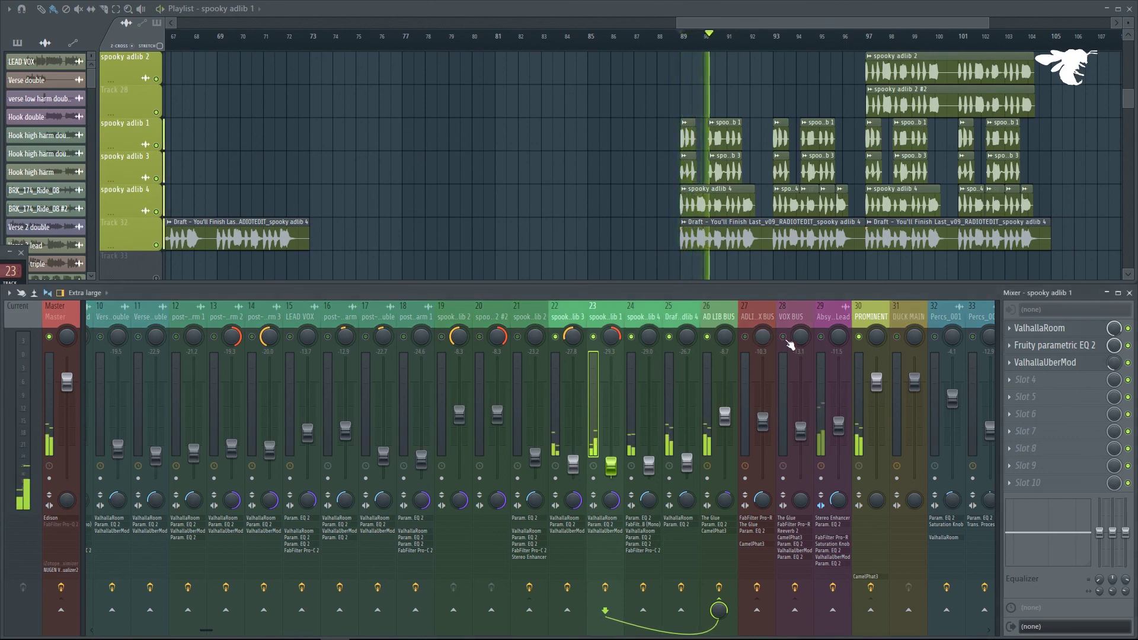
left_click(822, 337)
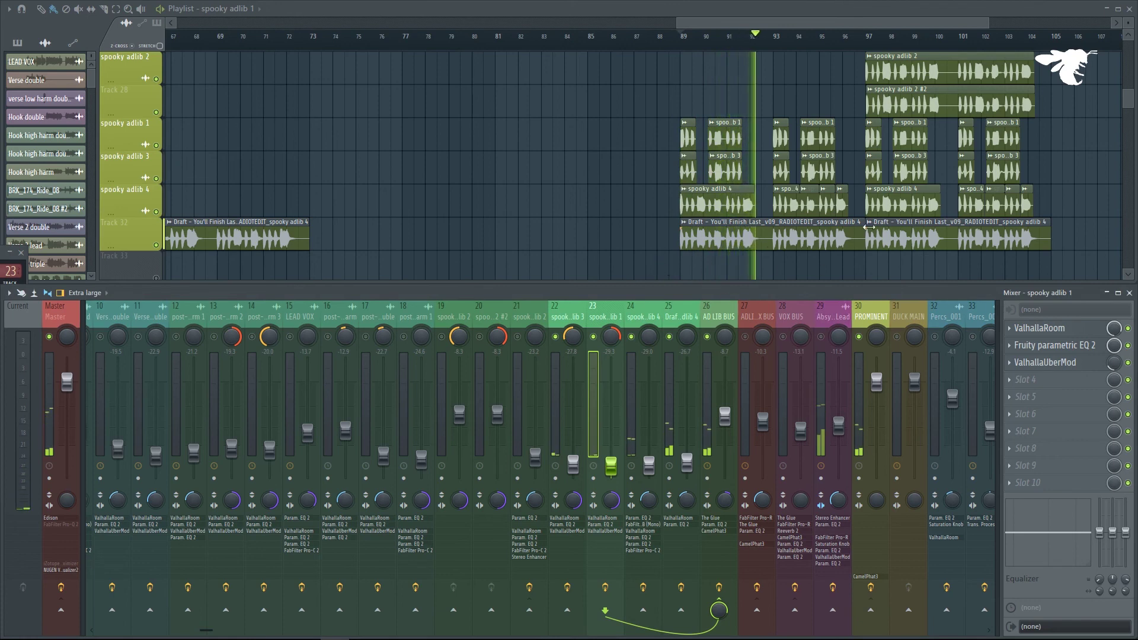
Find the mixer track linked to the Draft spooky adlib 4 clip and mute track 25 while the other ad-libs play.
double_click(686, 330)
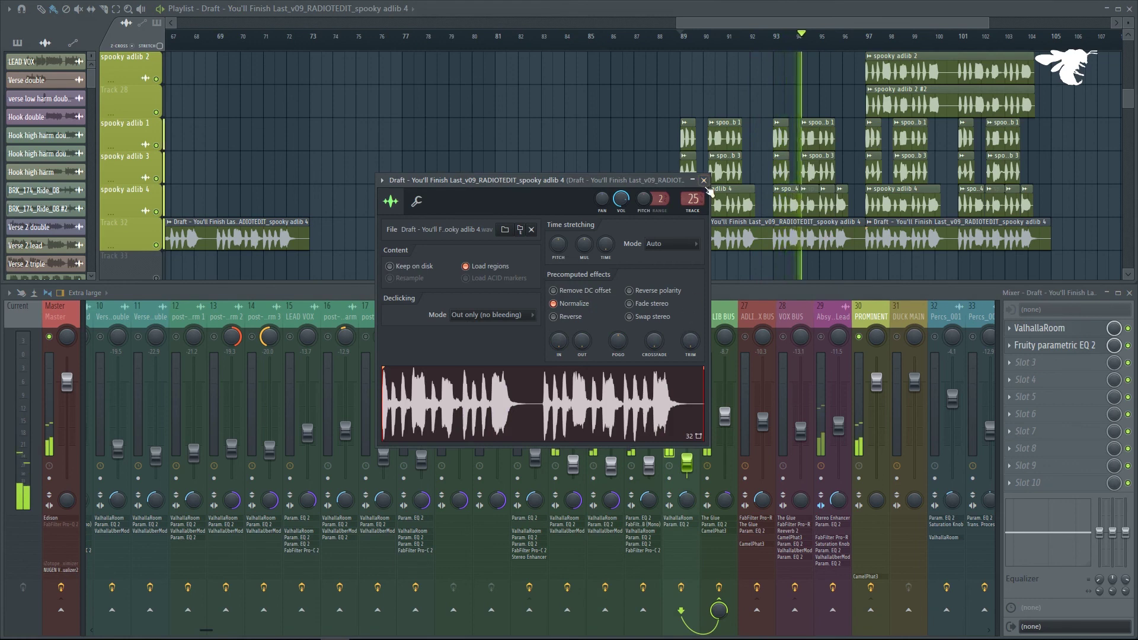
left_click_drag(607, 181, 558, 183)
left_click(655, 181)
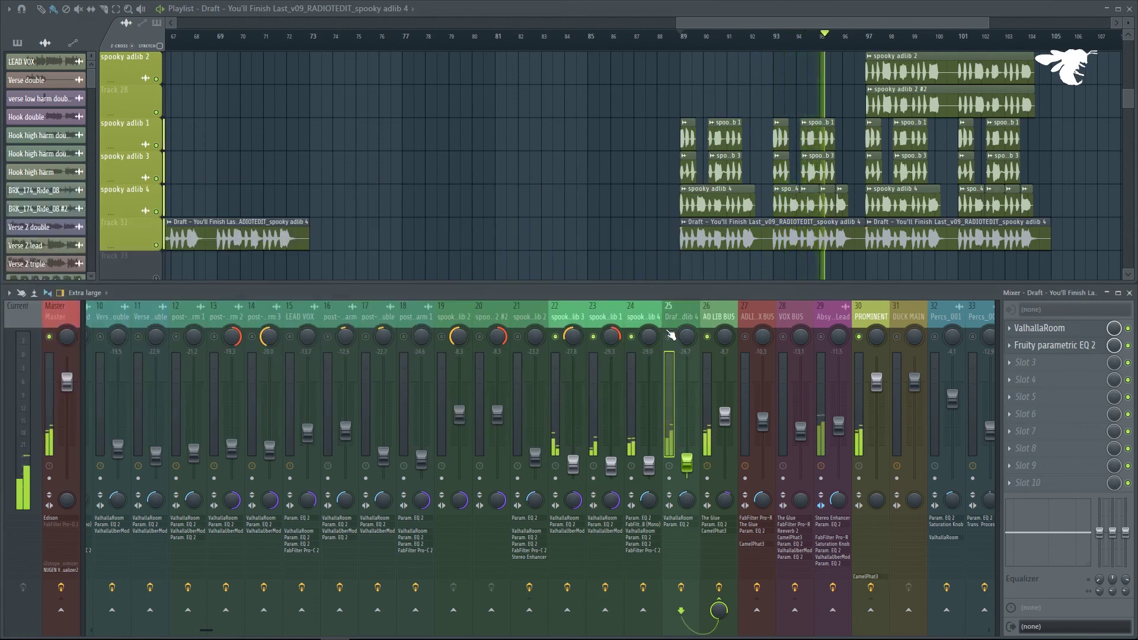
scroll(865, 206, "up", 3)
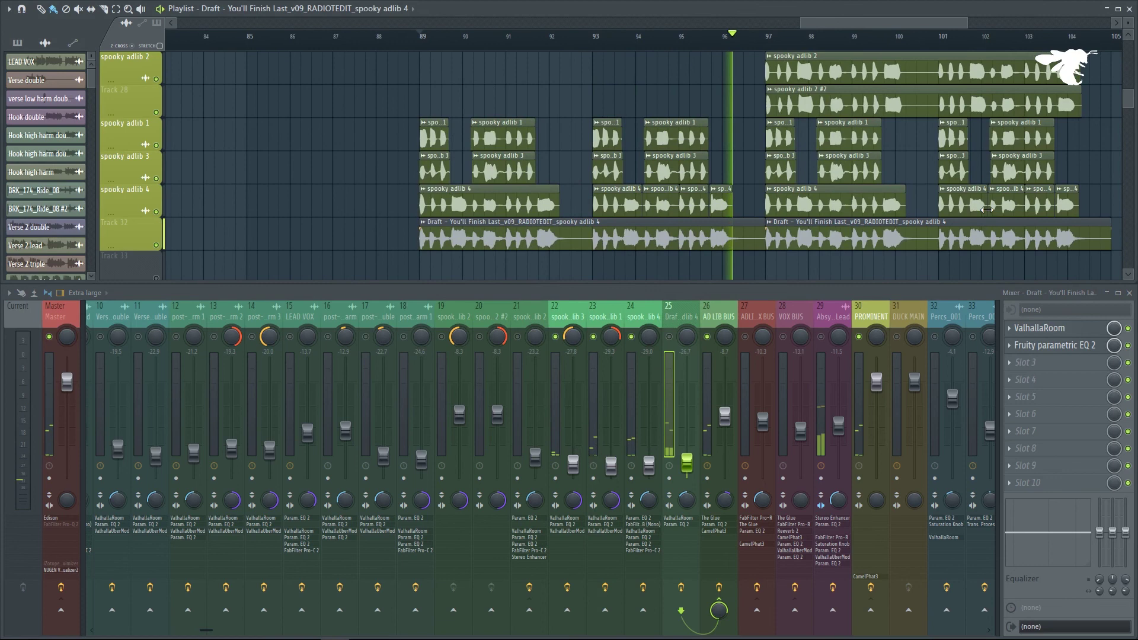
Bring in the spooky adlib 2 tracks 19 to 21, nudge track 21's fader up slightly, and return the playhead to bar 97.
left_click(483, 327)
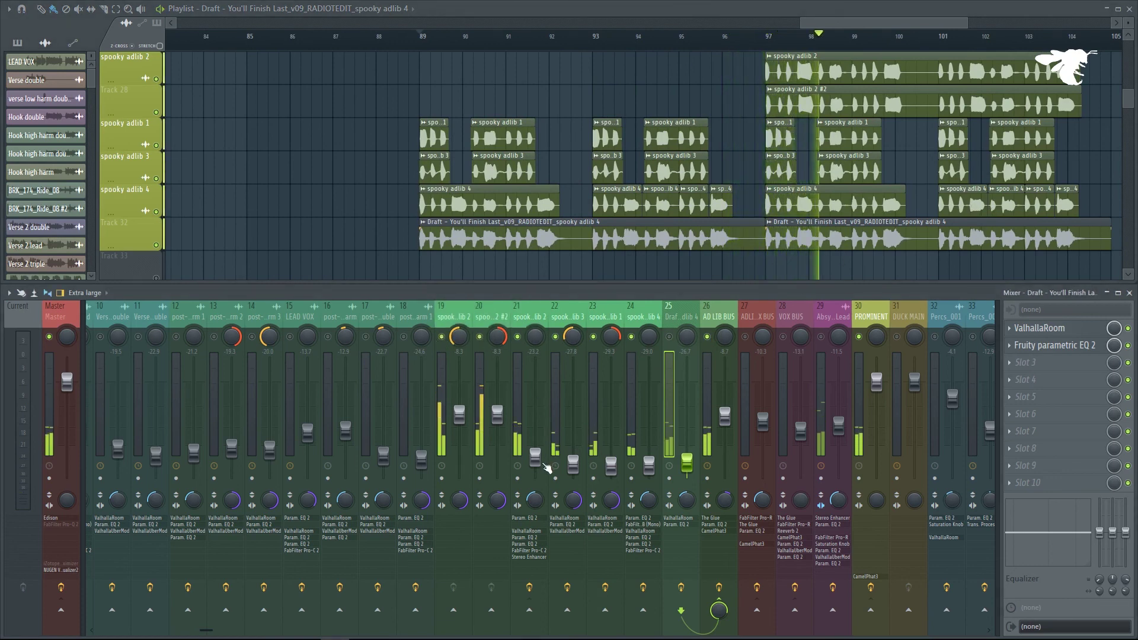
left_click_drag(535, 455, 535, 450)
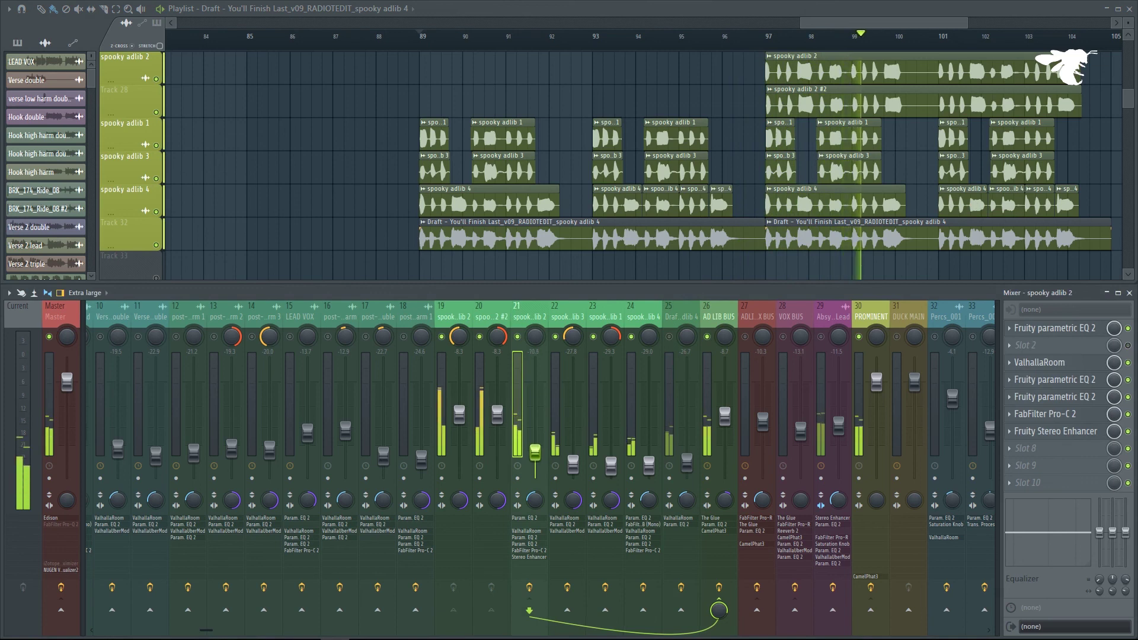
key("space")
left_click(782, 42)
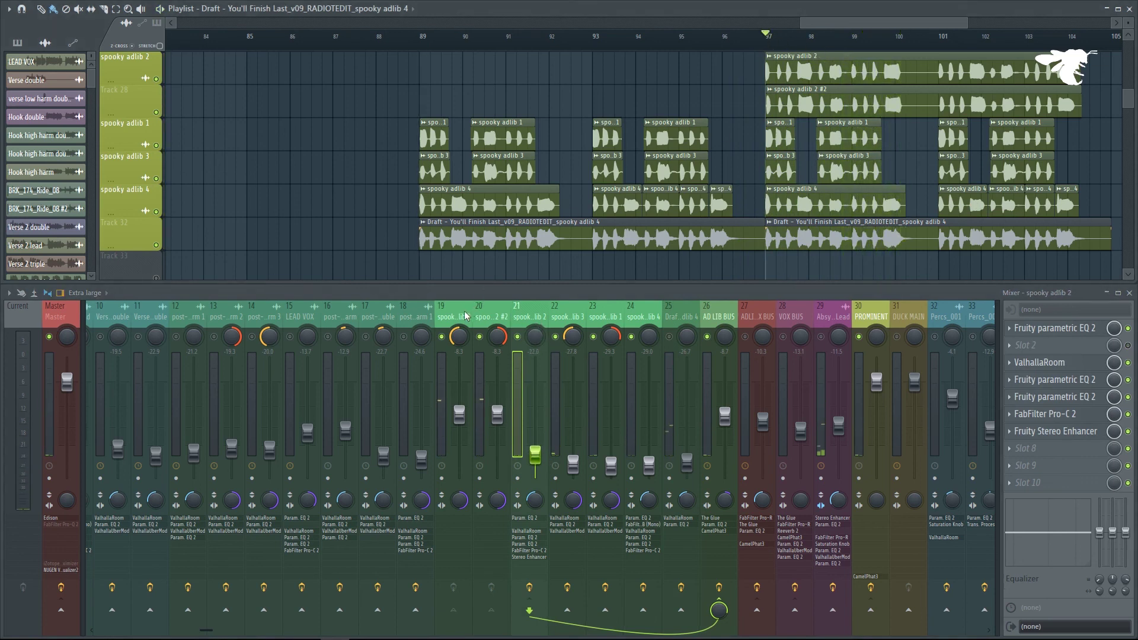
Examine the effect chain of spooky adlib 2 on mixer track 21, including two of its Fruity parametric EQ 2 curves.
left_click(467, 316)
left_click(472, 315)
left_click(530, 316)
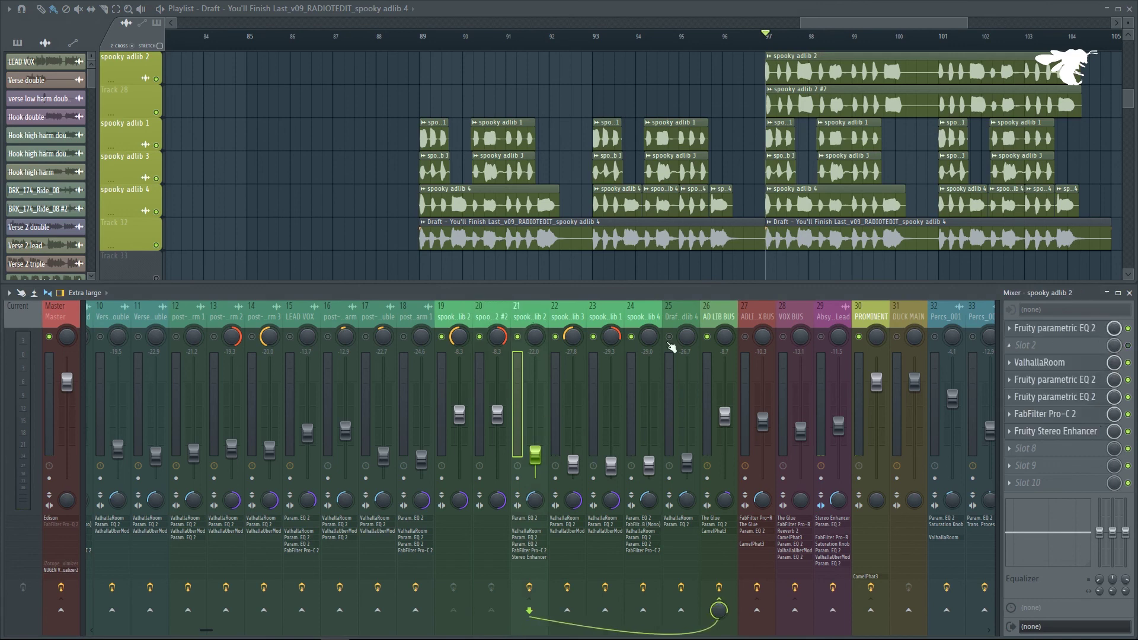
left_click(575, 316)
left_click(539, 317)
left_click(1088, 380)
left_click(1088, 397)
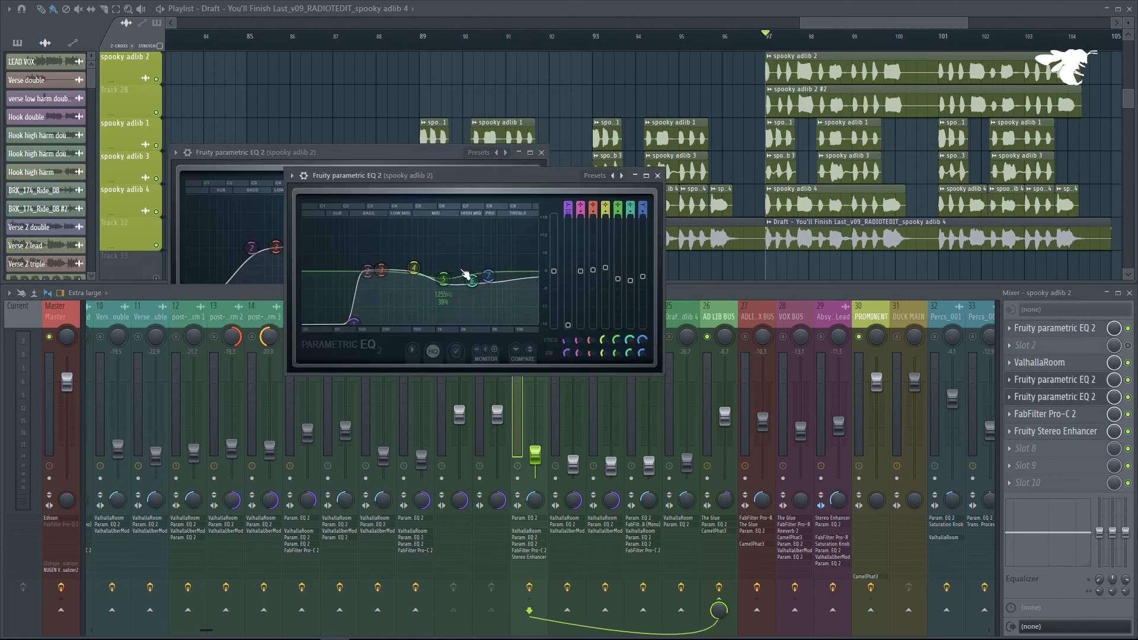
key("Escape")
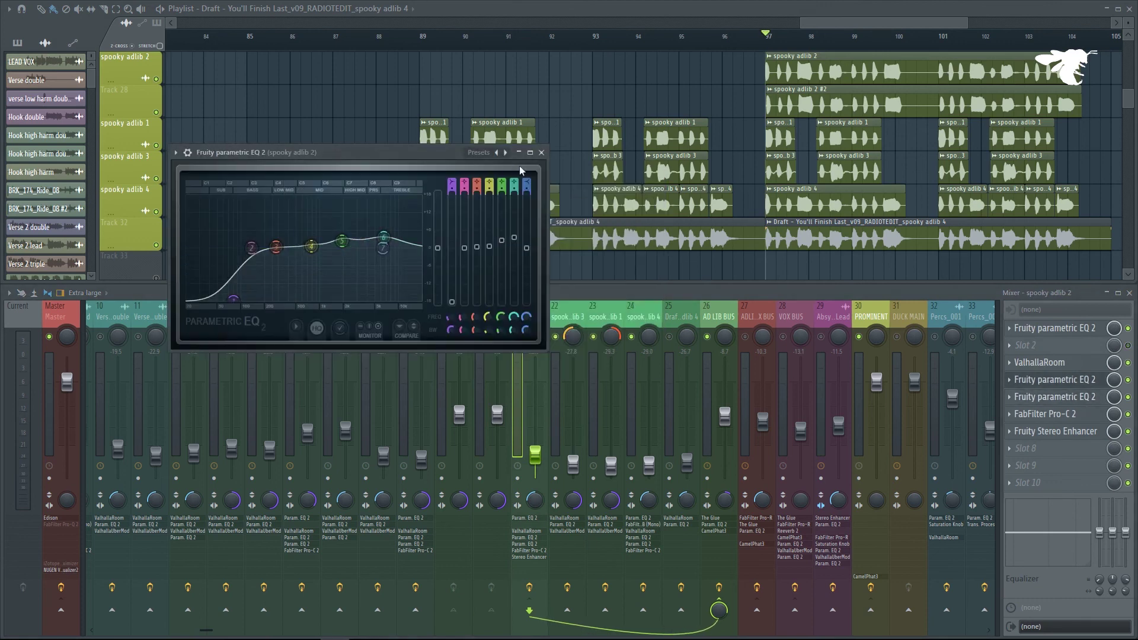
left_click(542, 153)
Compare the effect chains of spooky adlib 3, 1 and 4 on mixer tracks 22 to 24.
left_click(570, 317)
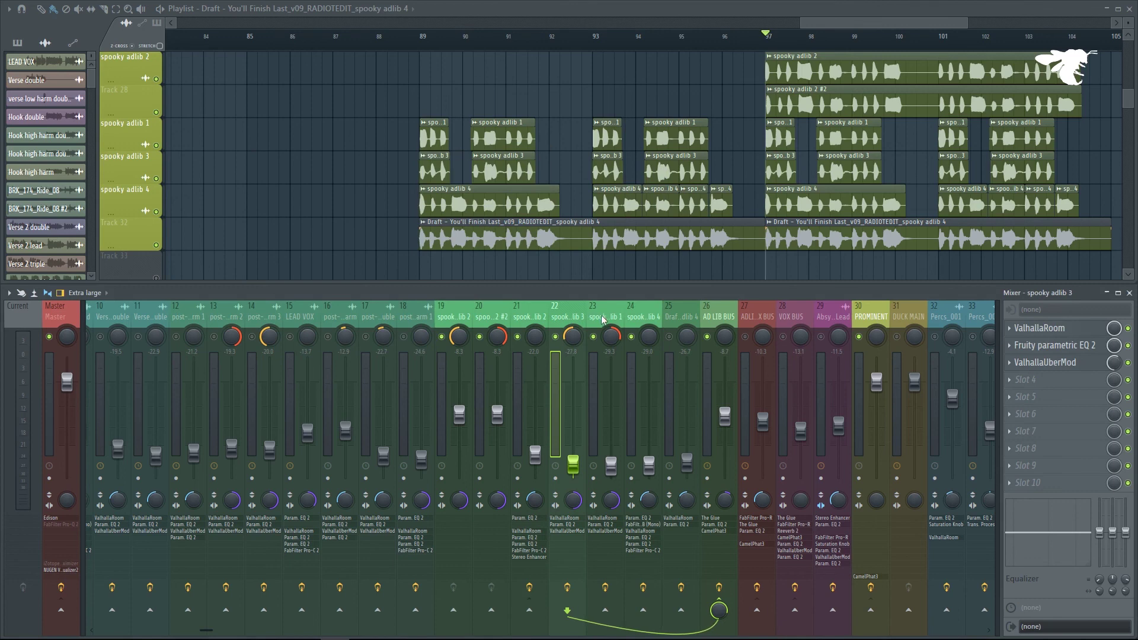
left_click(603, 320)
left_click(651, 319)
key("Left")
key("Left")
key("Right")
Play the ad-libs from bar 97, soloing the Draft spooky adlib 4 on track 25, then stop and reactivate all tracks.
left_click(650, 319)
key("space")
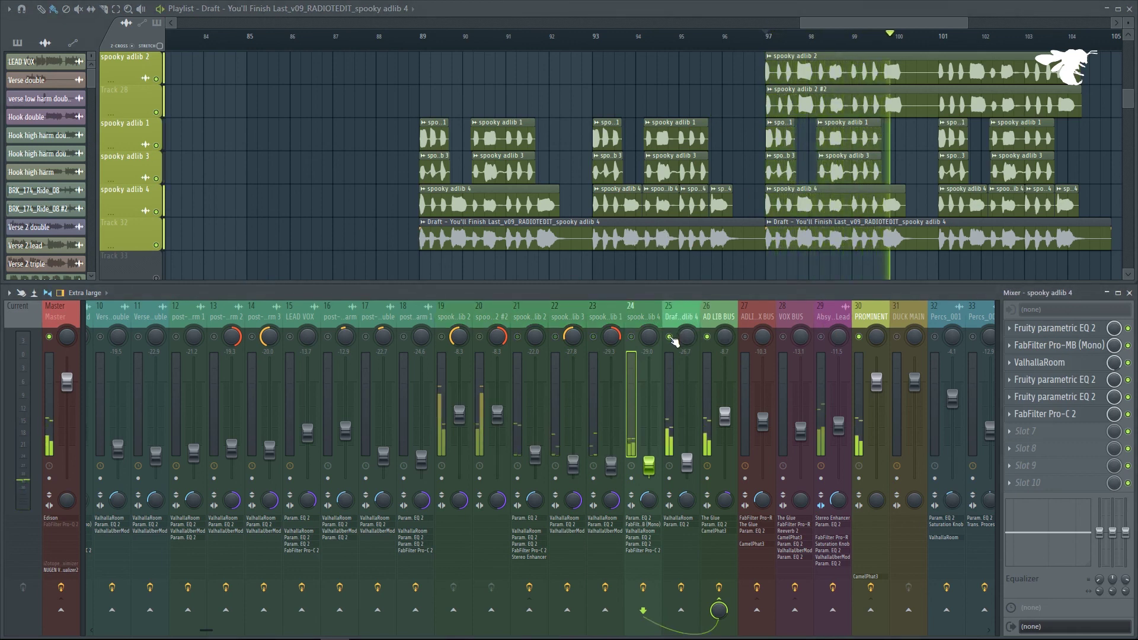
key("space")
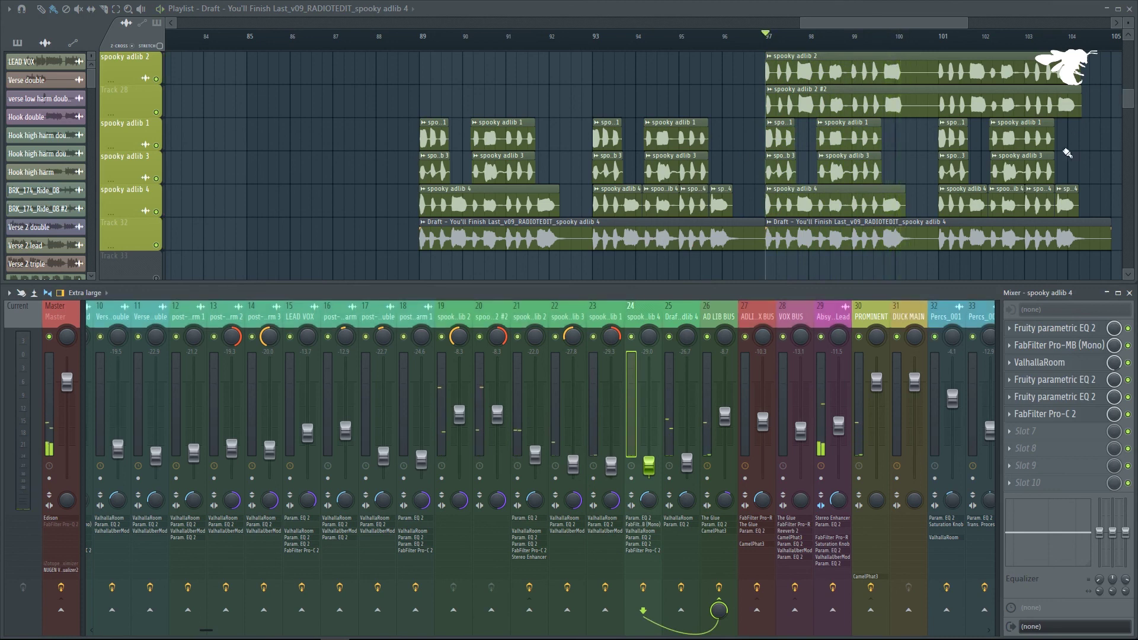
Extend the CamelPhat3 AD LIB BUS BpFilterHigh automation clip to about bar 111.
scroll(818, 159, "up", 10)
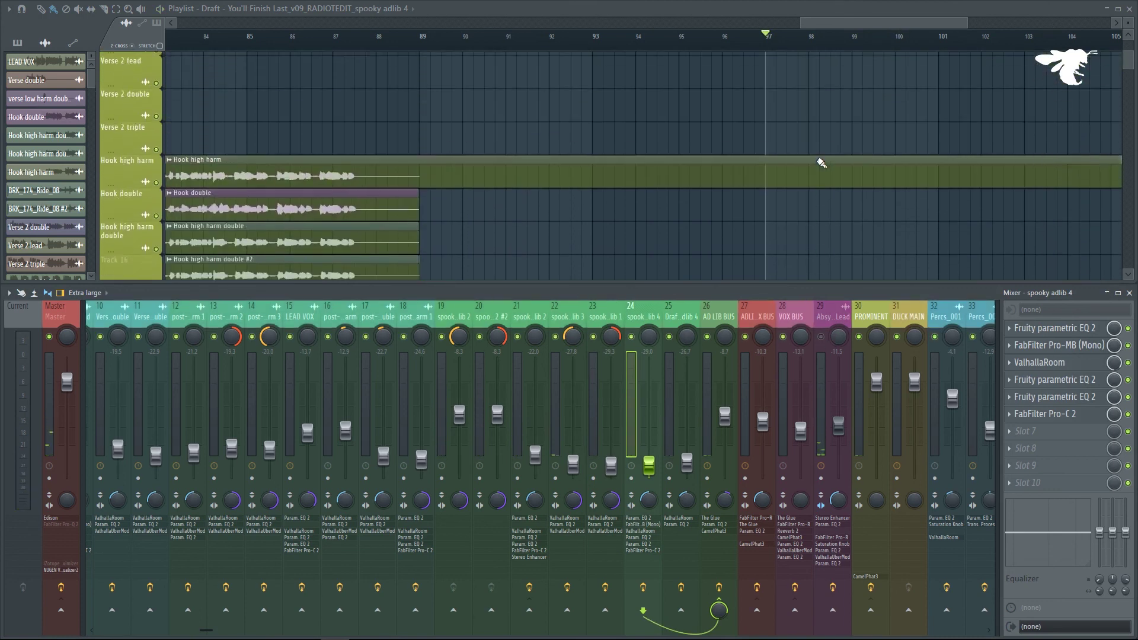
scroll(820, 162, "down", 3, "ctrl")
scroll(822, 163, "up", 2)
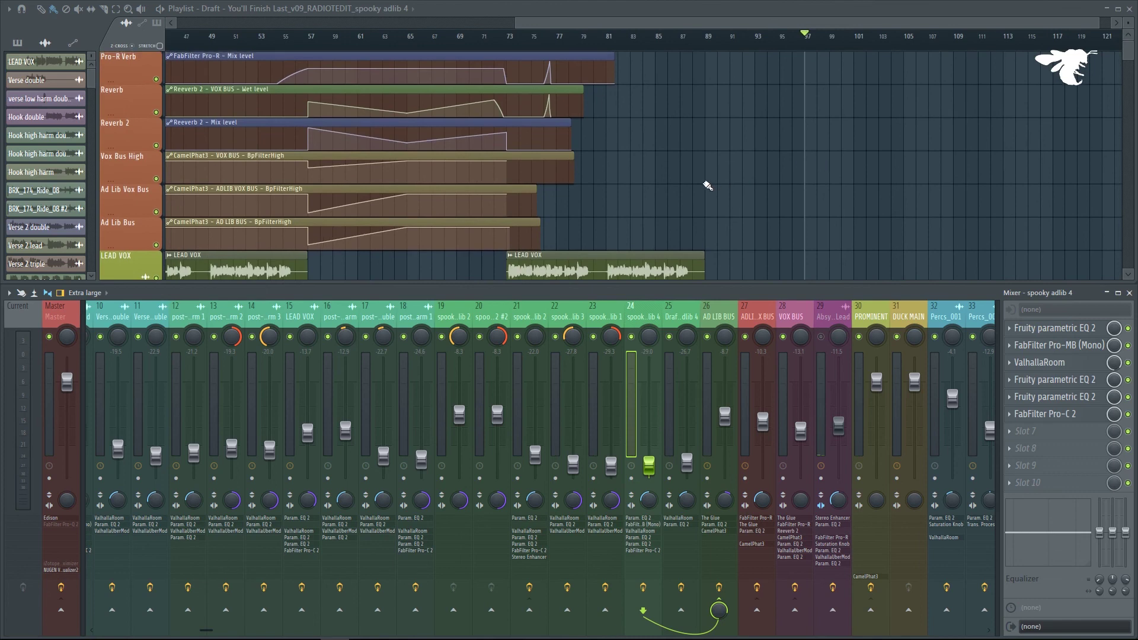
left_click_drag(549, 223, 989, 224)
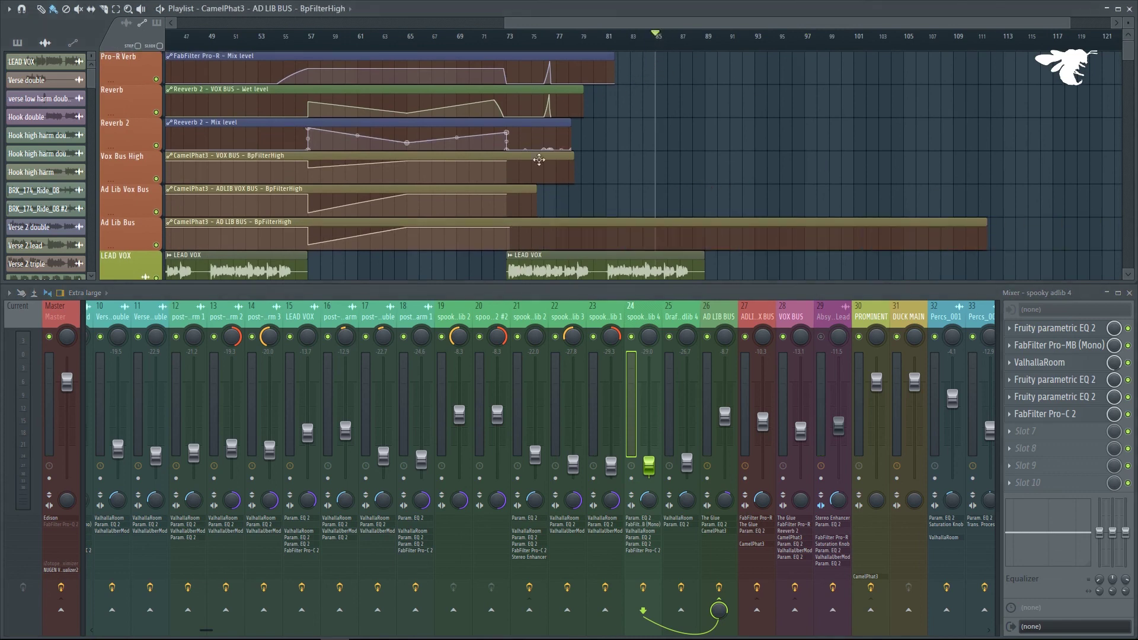
Add an automation point to the AD LIB BUS BpFilterHigh clip and hold the curve at its high level until about bar 96.
left_click(753, 239)
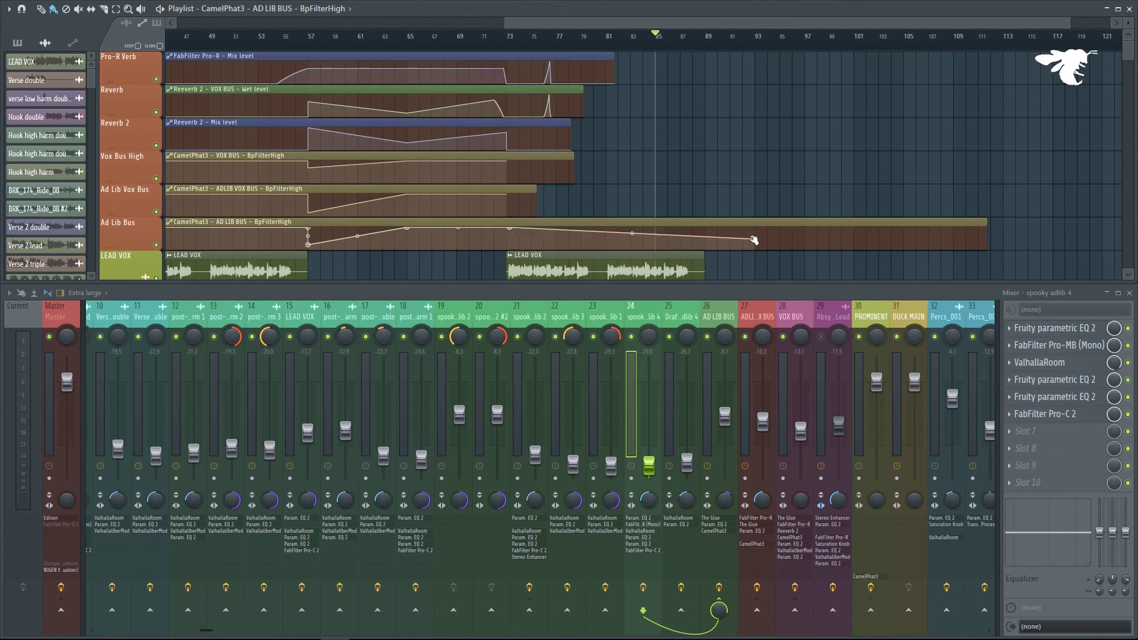
key("space")
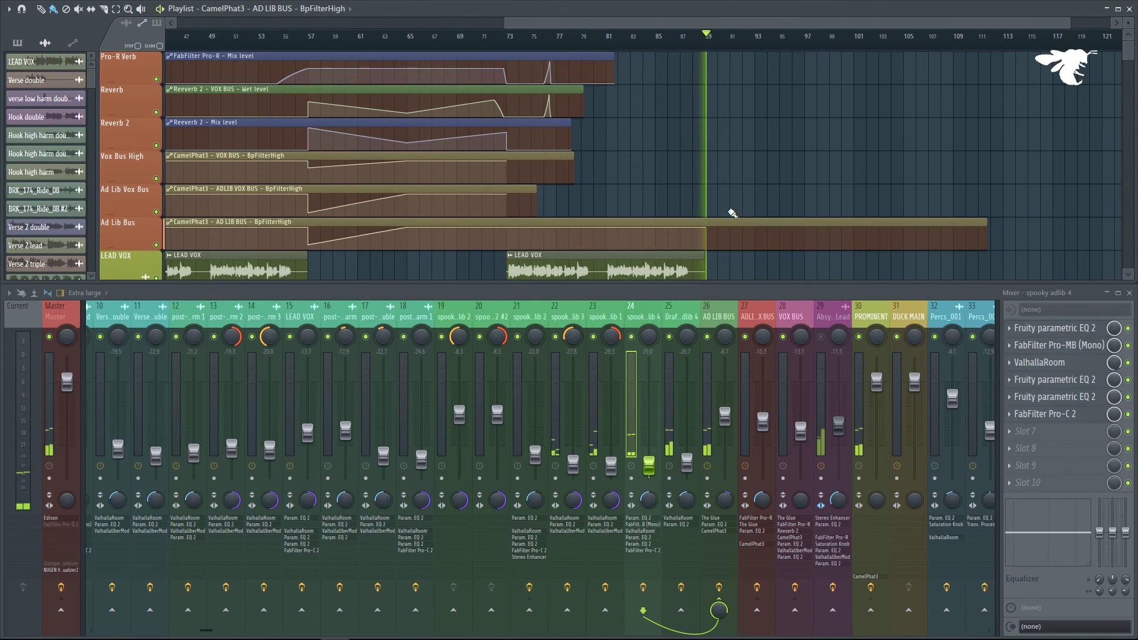
left_click(879, 239)
left_click_drag(879, 239, 793, 212)
Replay the ad-lib section from bar 89 with all tracks active and select the PROMINENT mixer track.
key("space")
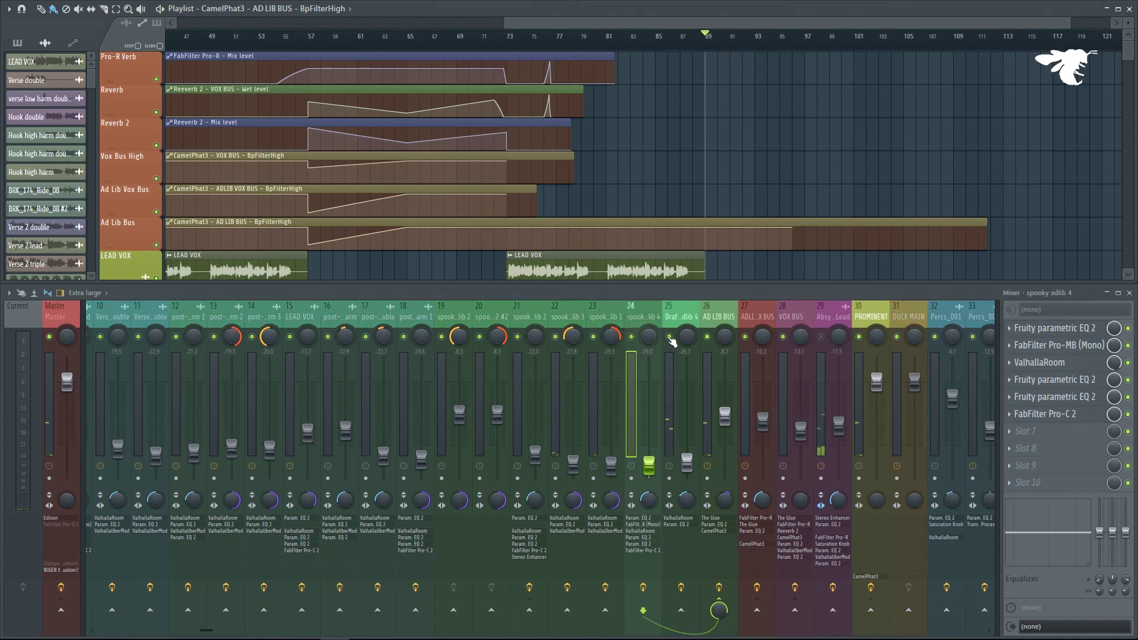
key("space")
scroll(780, 130, "down", 10)
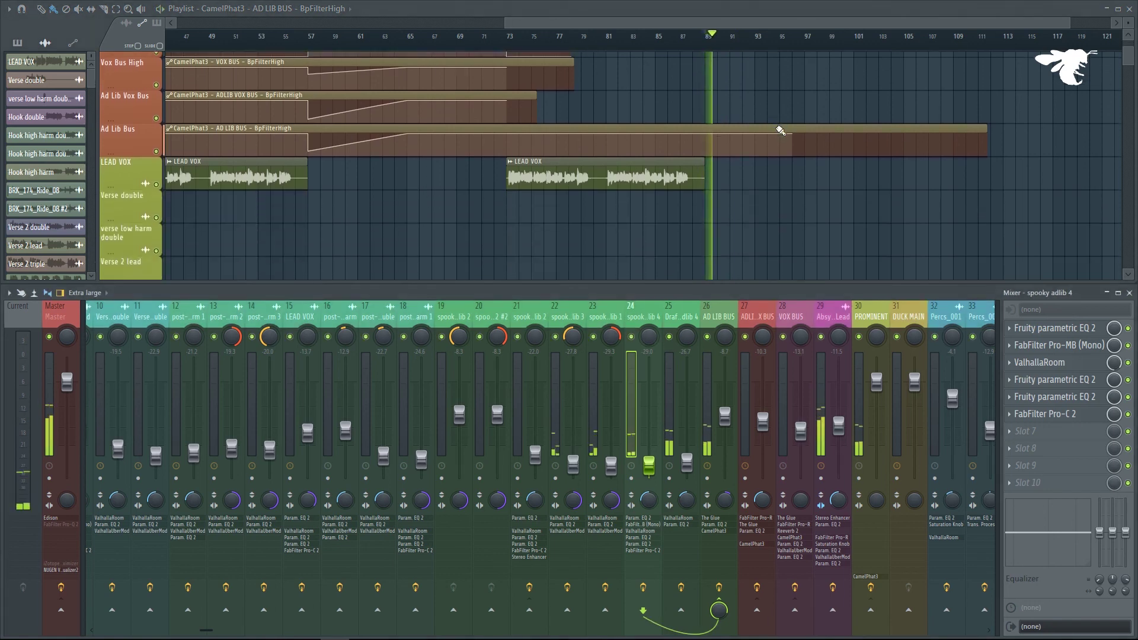
scroll(780, 130, "down", 6)
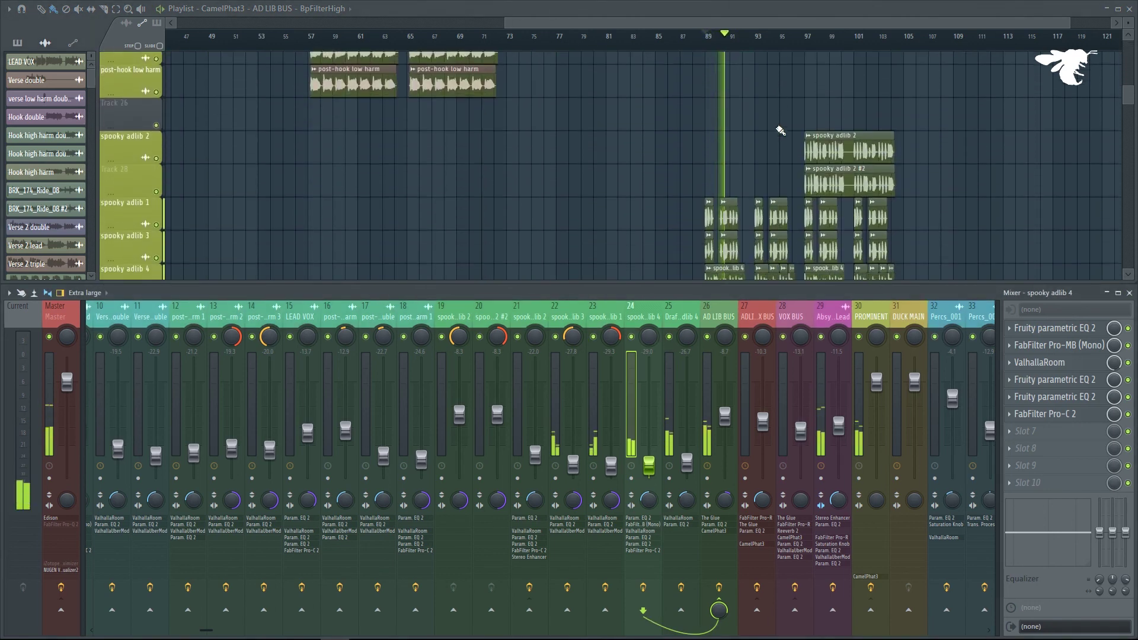
scroll(861, 135, "up", 4, "ctrl")
scroll(861, 135, "up", 1, "ctrl")
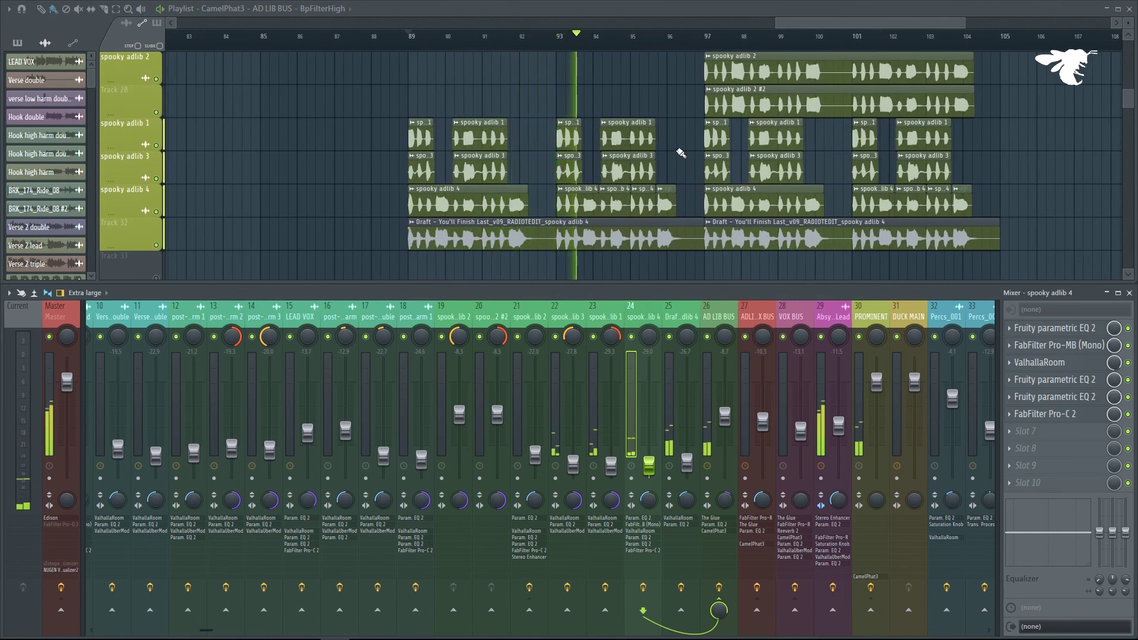
left_click(870, 316)
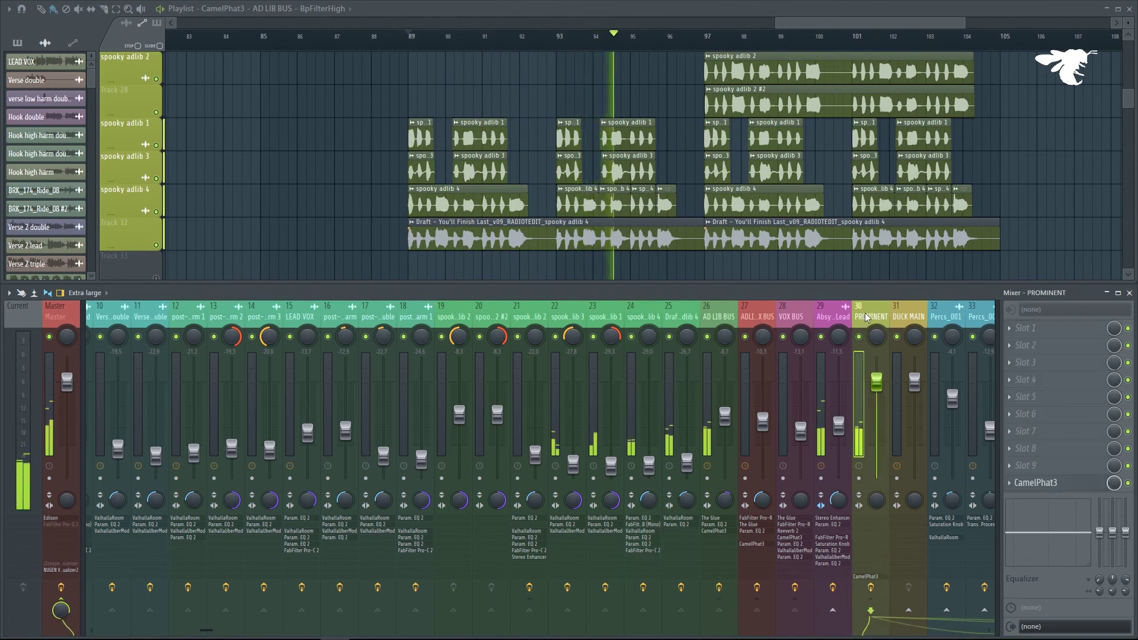
Select the Absynth_Lead mixer track to show its effect chain, find its playlist clips and stop playback.
left_click(831, 317)
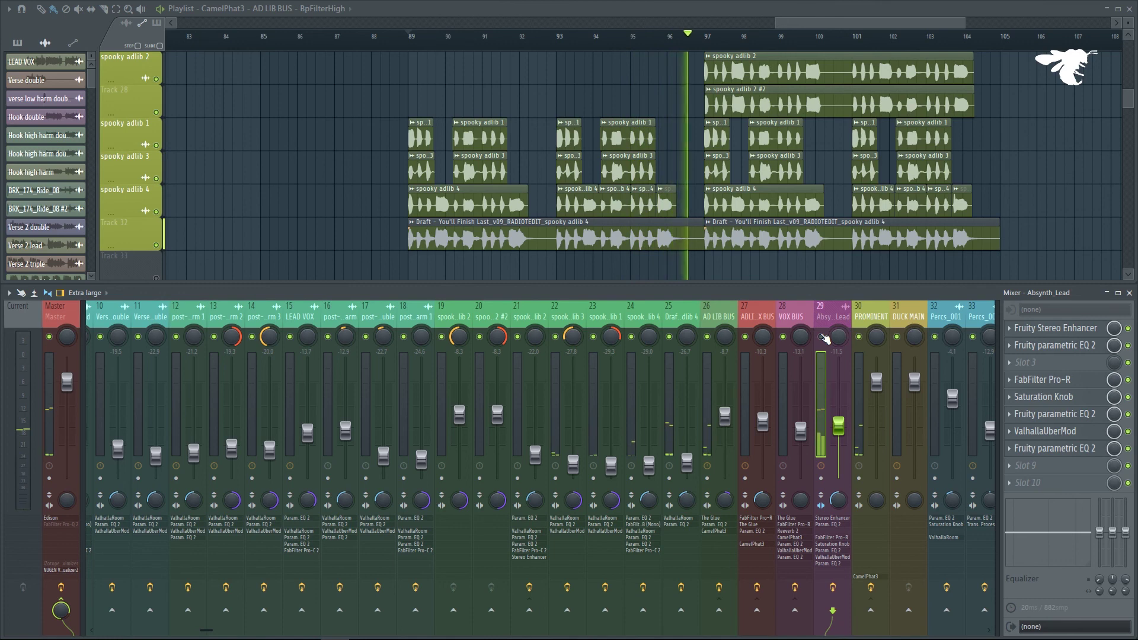
scroll(638, 94, "down", 5)
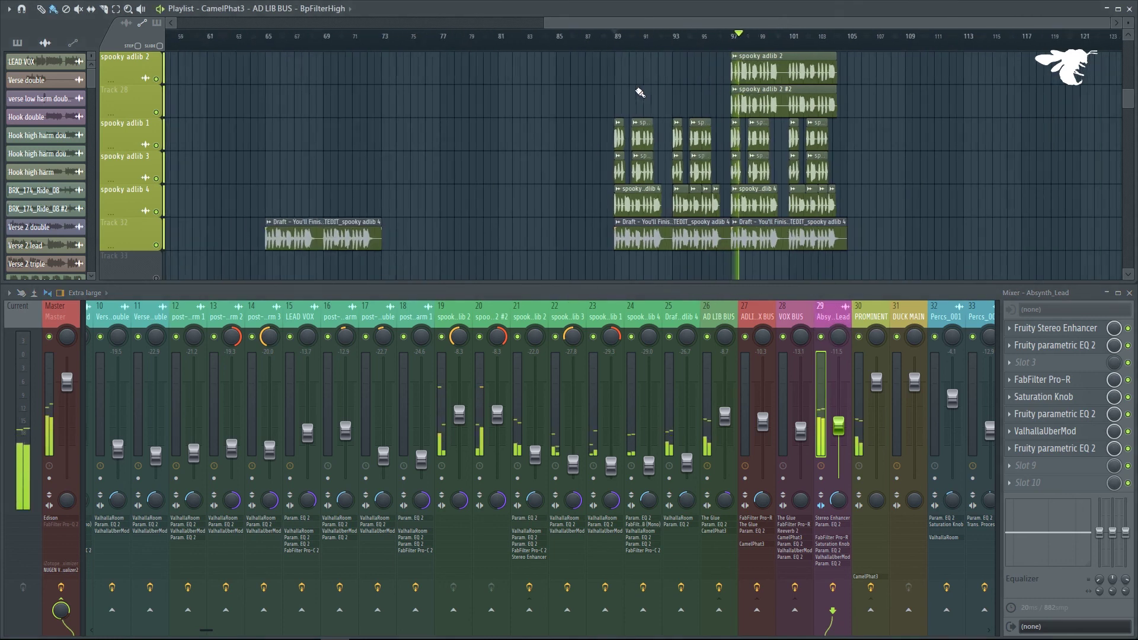
scroll(490, 127, "up", 2)
scroll(492, 130, "up", 10)
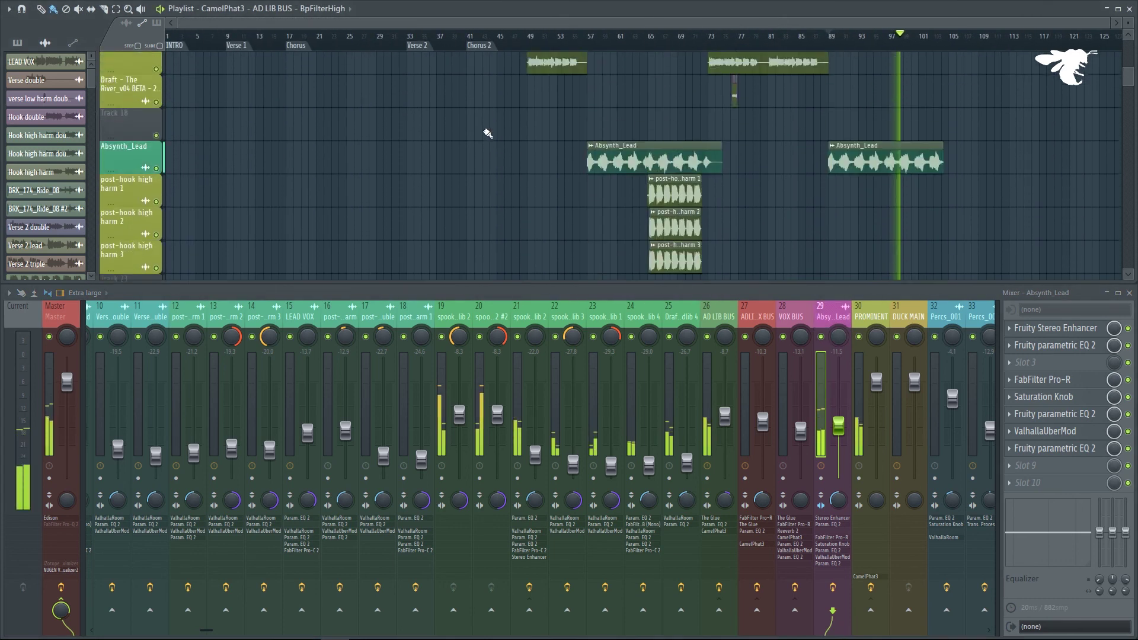
key("space")
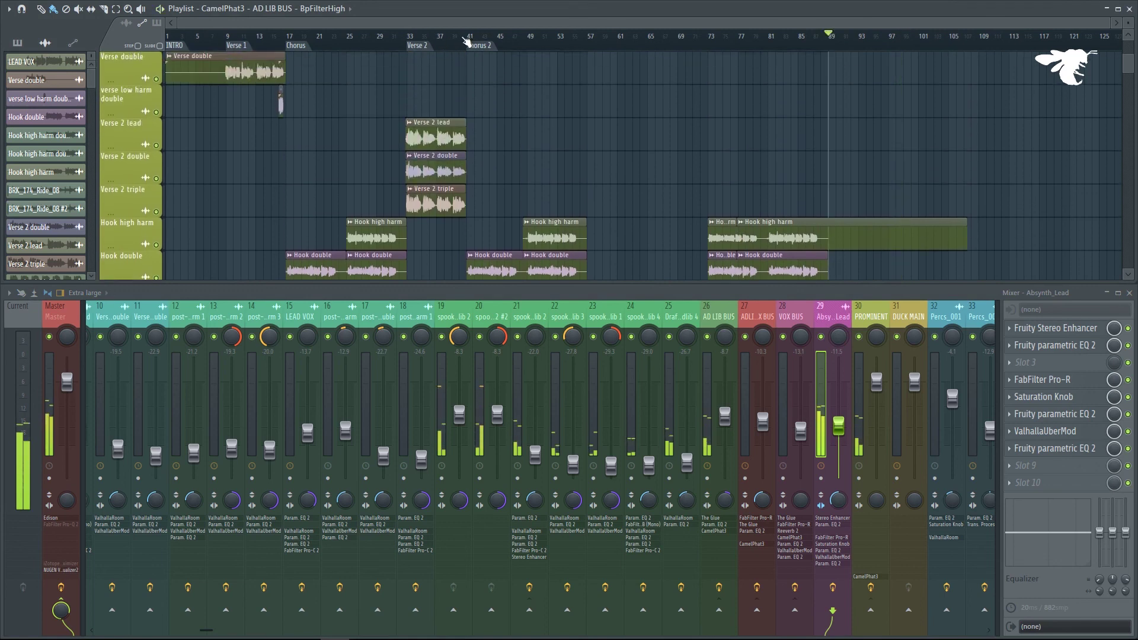
Play the start of Chorus 2 from bar 41 briefly, then stop.
scroll(469, 40, "up", 5)
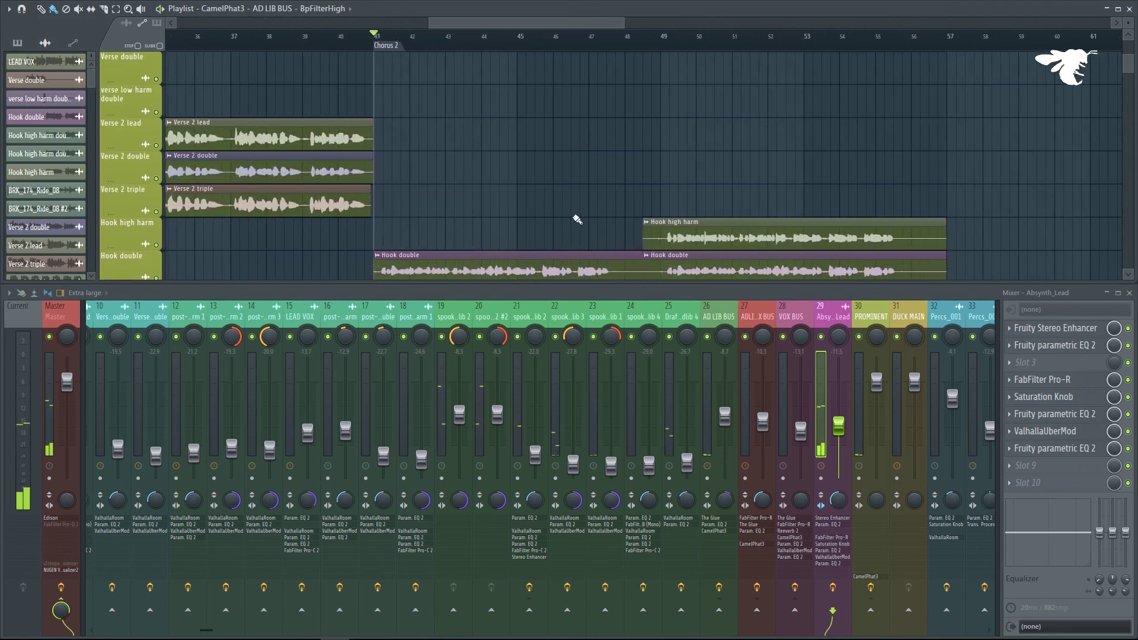
key("space")
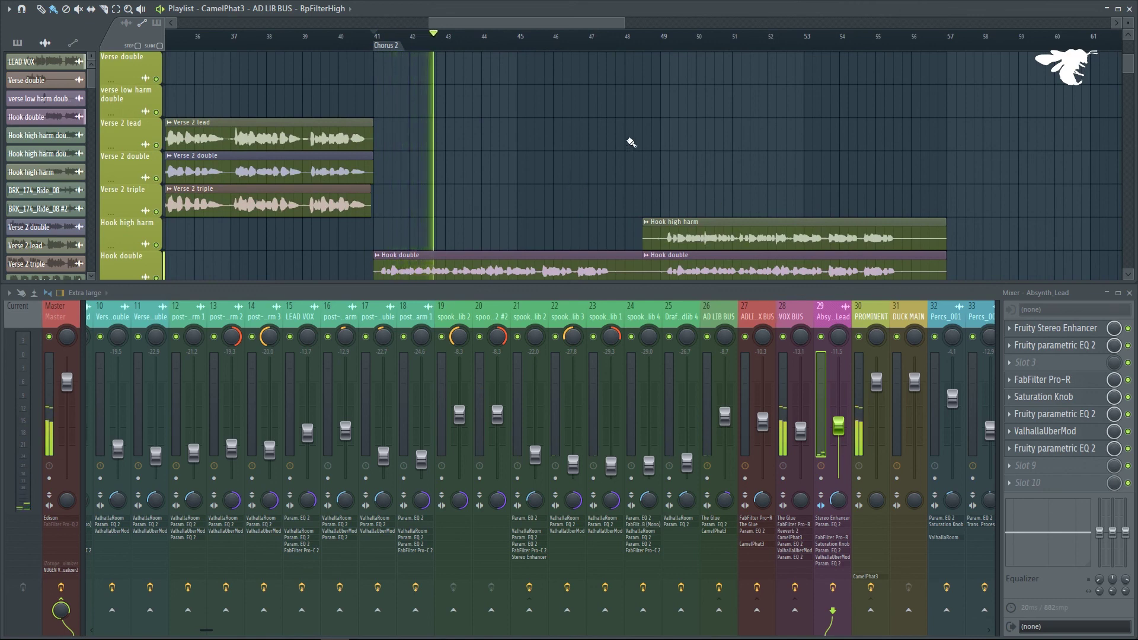
key("space")
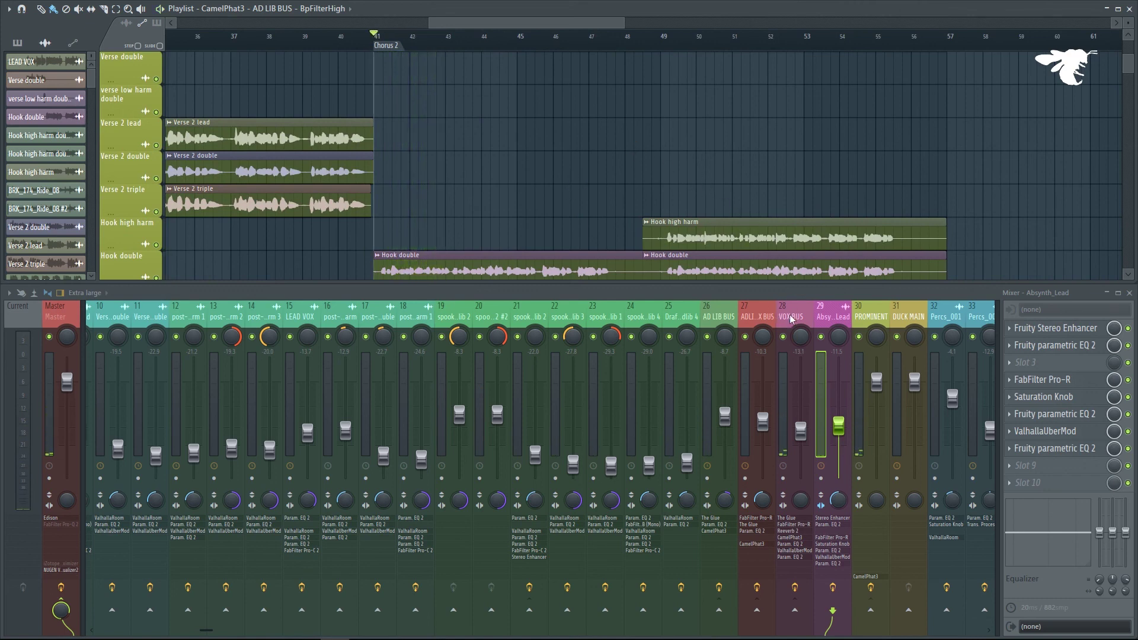
Inspect The Glue compressor on the VOX BUS mixer track, then close its window.
left_click(791, 320)
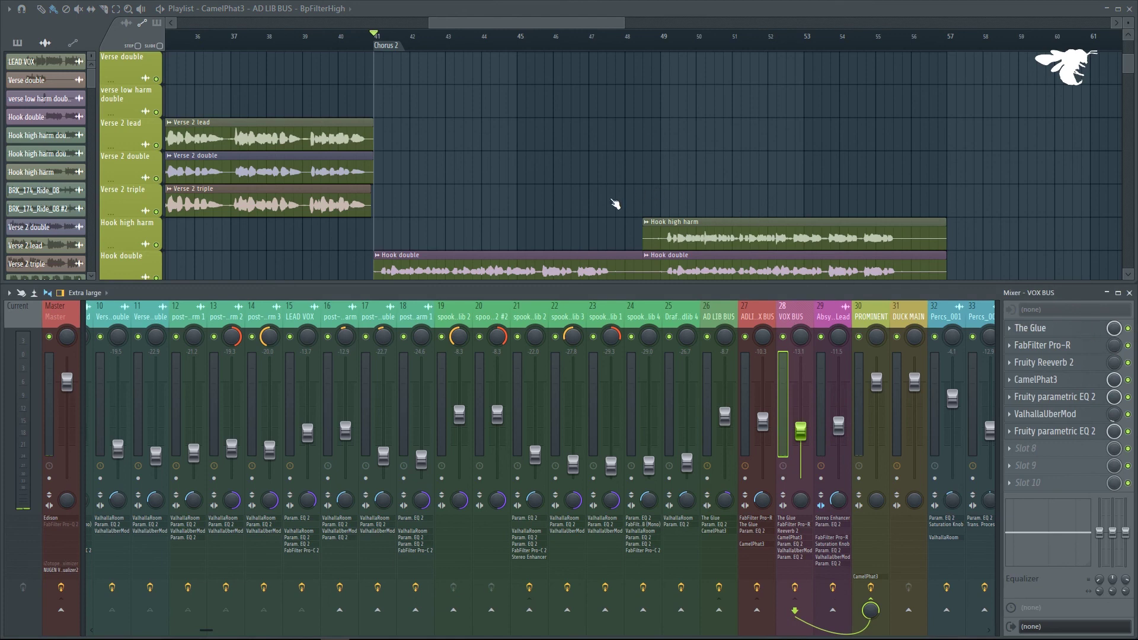
left_click_drag(215, 82, 405, 93)
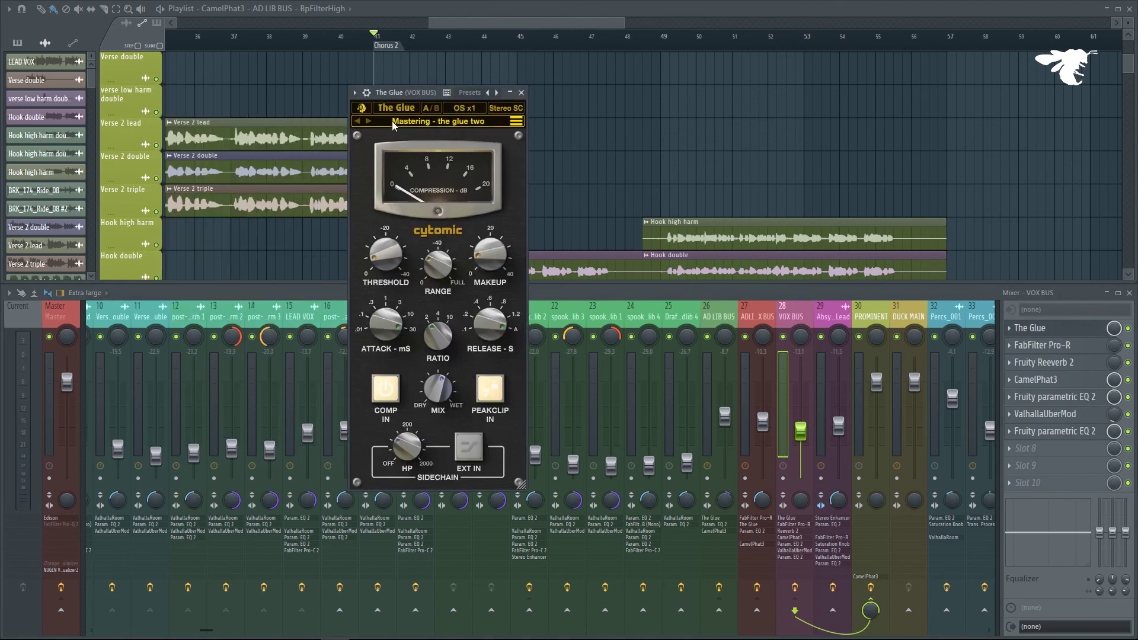
left_click(522, 93)
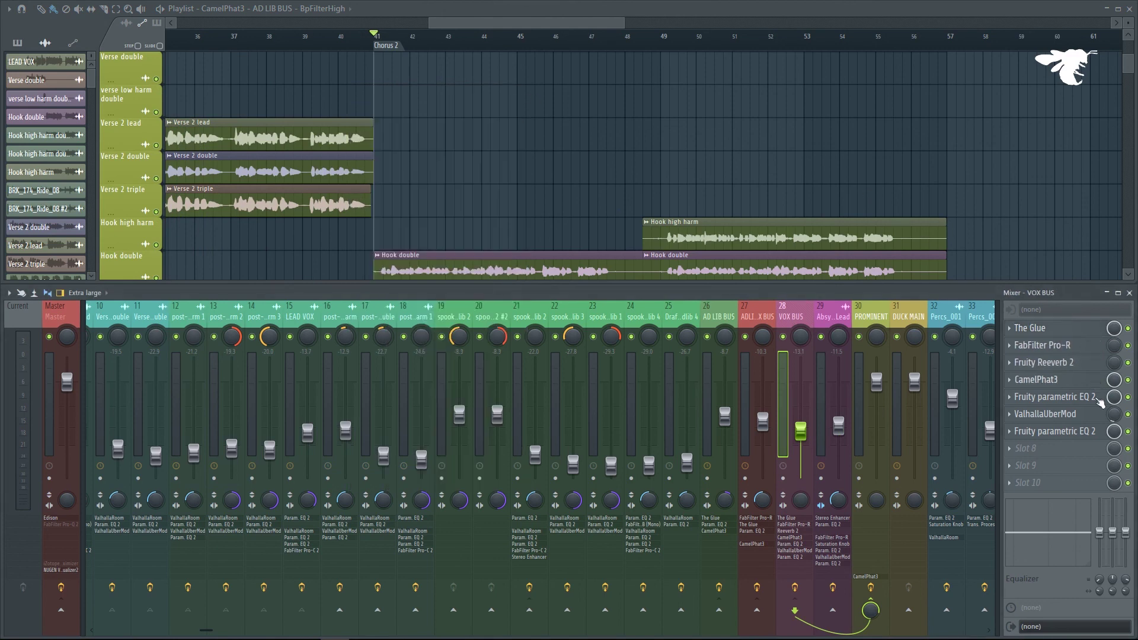
Inspect the first Fruity parametric EQ 2 on the VOX BUS, start playback from bar 41 and close the EQ.
left_click(1097, 398)
left_click_drag(413, 223, 546, 197)
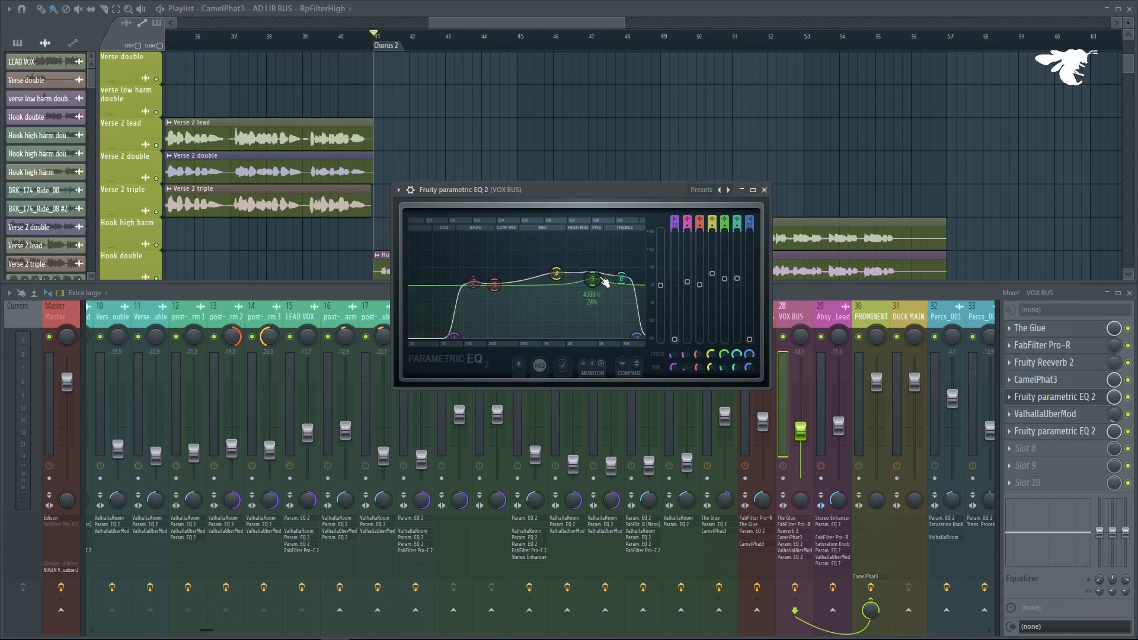
key("space")
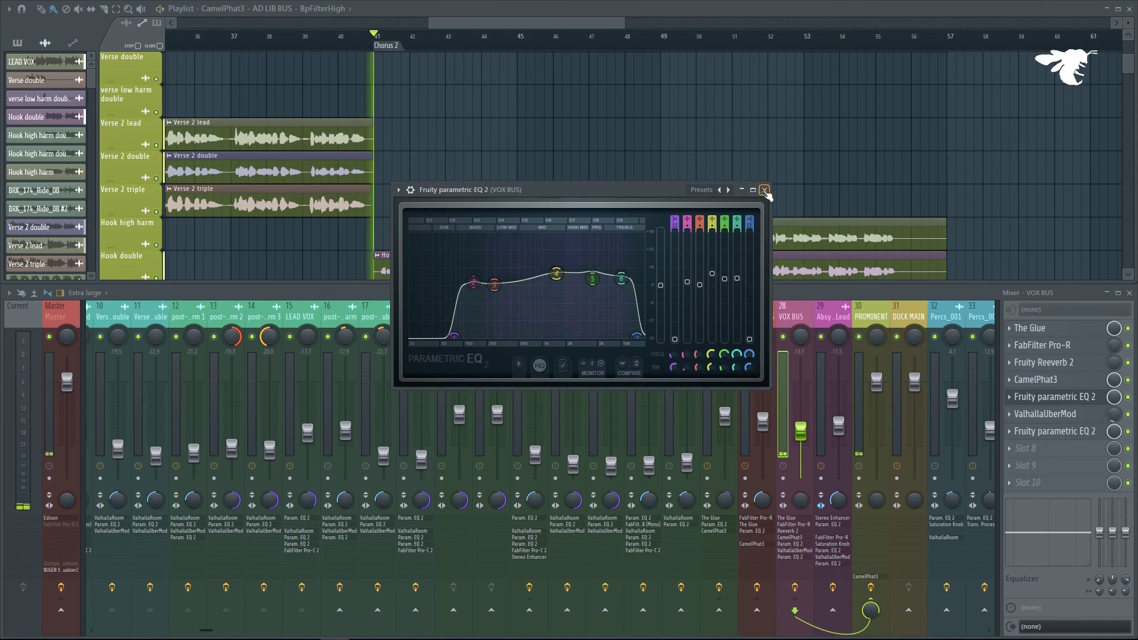
left_click(764, 190)
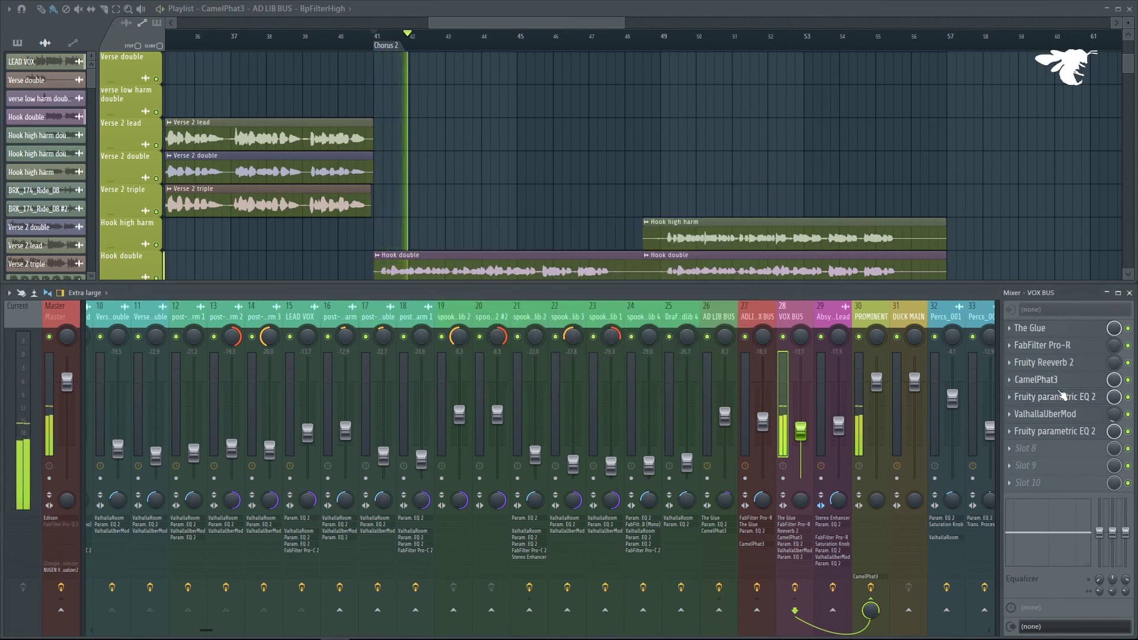
Examine the second Fruity parametric EQ 2 on the VOX BUS during playback, then close it.
left_click(1075, 433)
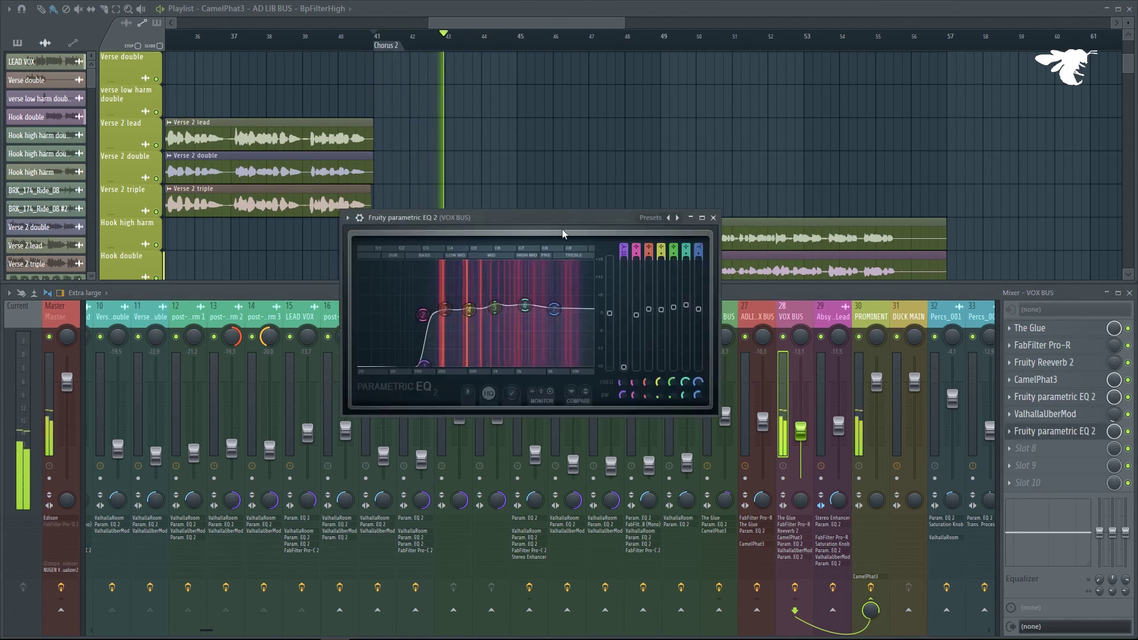
left_click_drag(554, 212, 582, 206)
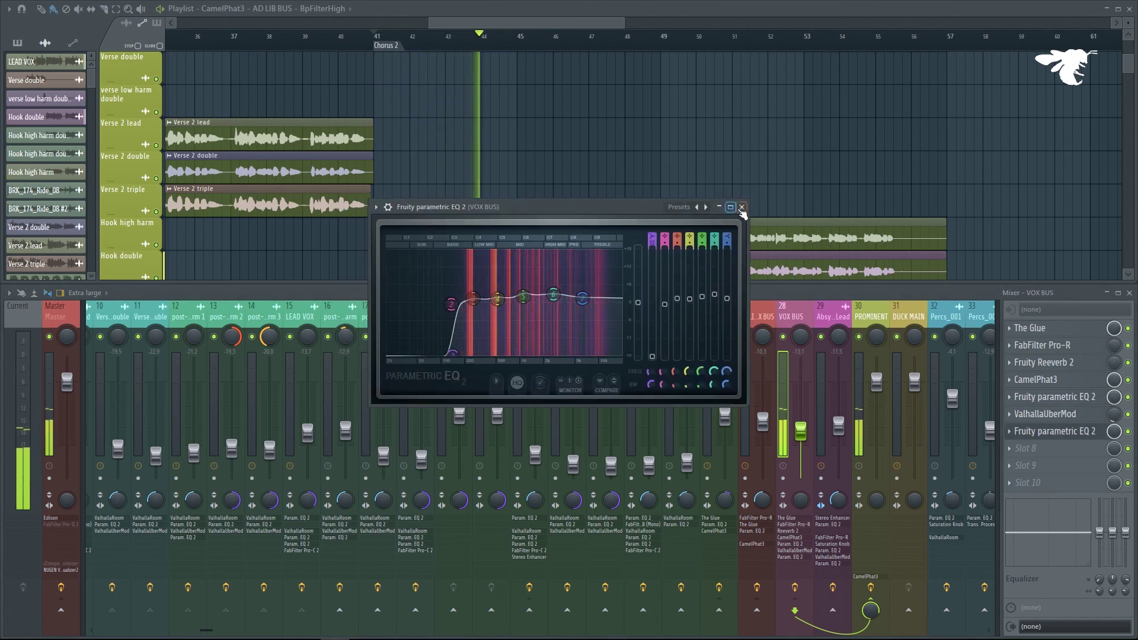
left_click(742, 207)
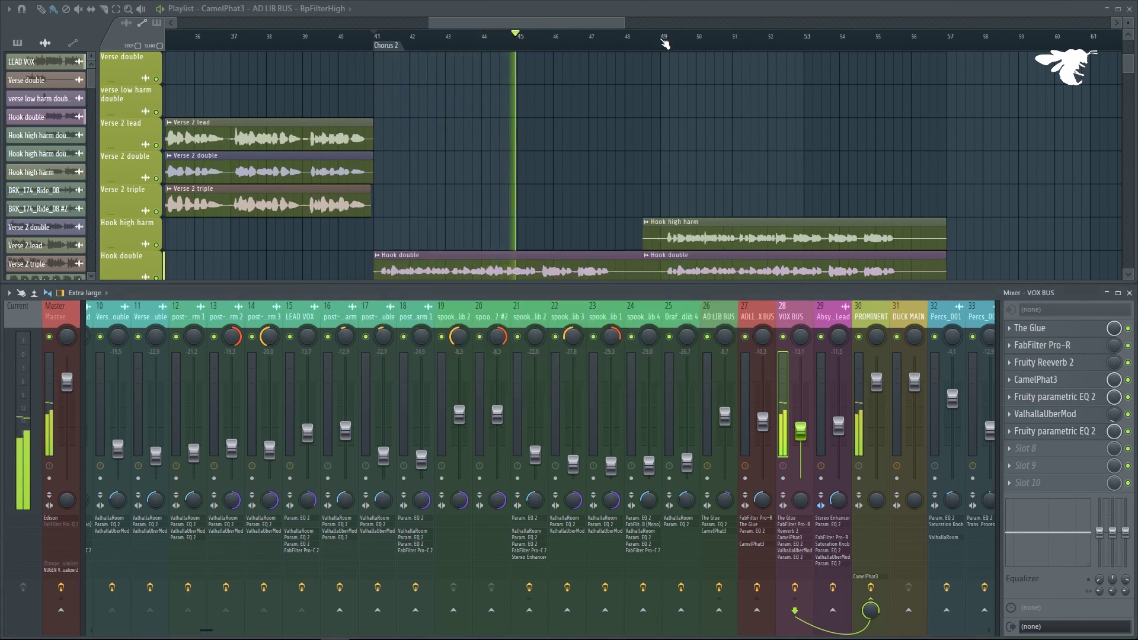
Compare the VOX BUS with FabFilter Pro-R, Fruity Reeverb 2 and ValhallaUberMod bypassed and re-enabled, and stop playback.
scroll(682, 104, "down", 2)
scroll(682, 105, "down", 3)
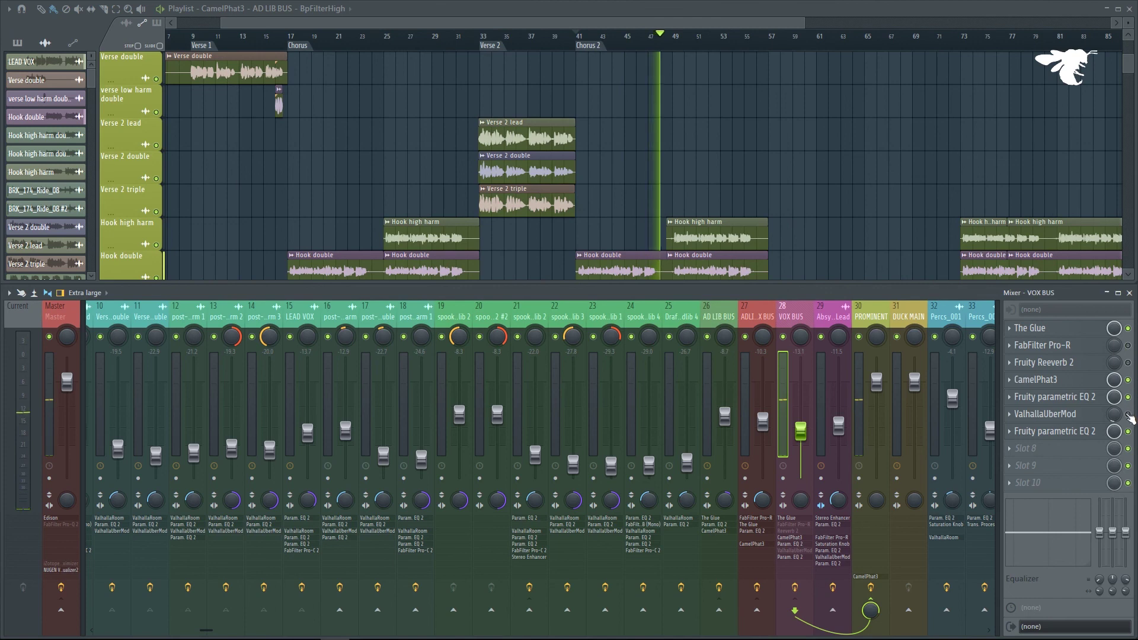
key("space")
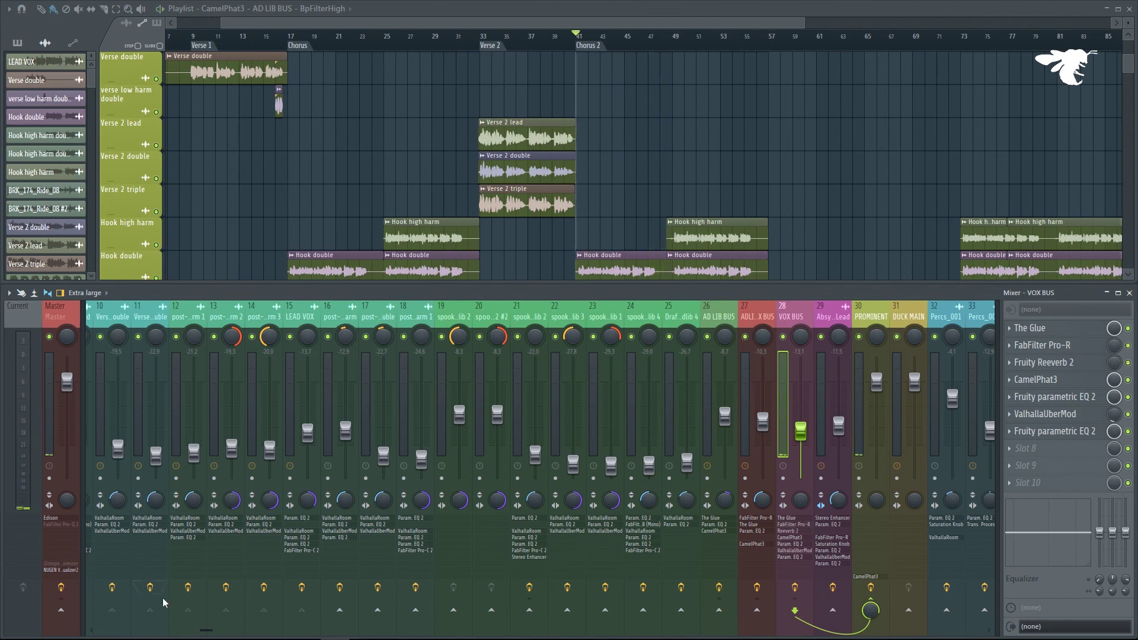
Replay Chorus 2 with ValhallaRoom bypassed on LEAD VOX and Hook double, then re-enable it on both tracks and stop.
scroll(296, 368, "up", 5)
key("space")
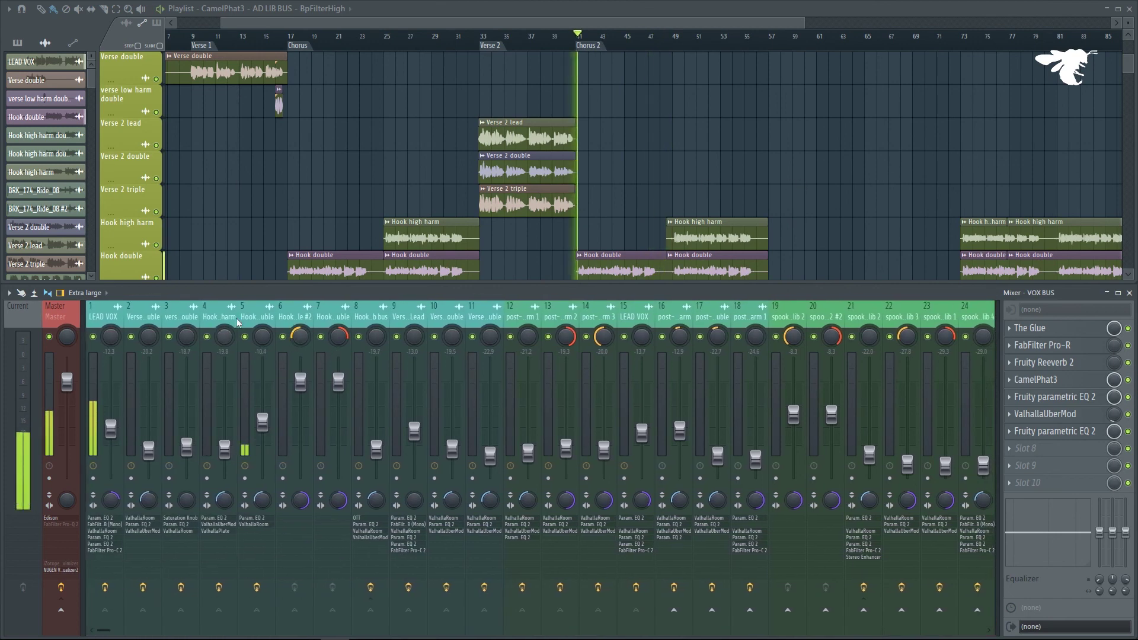
left_click(104, 316)
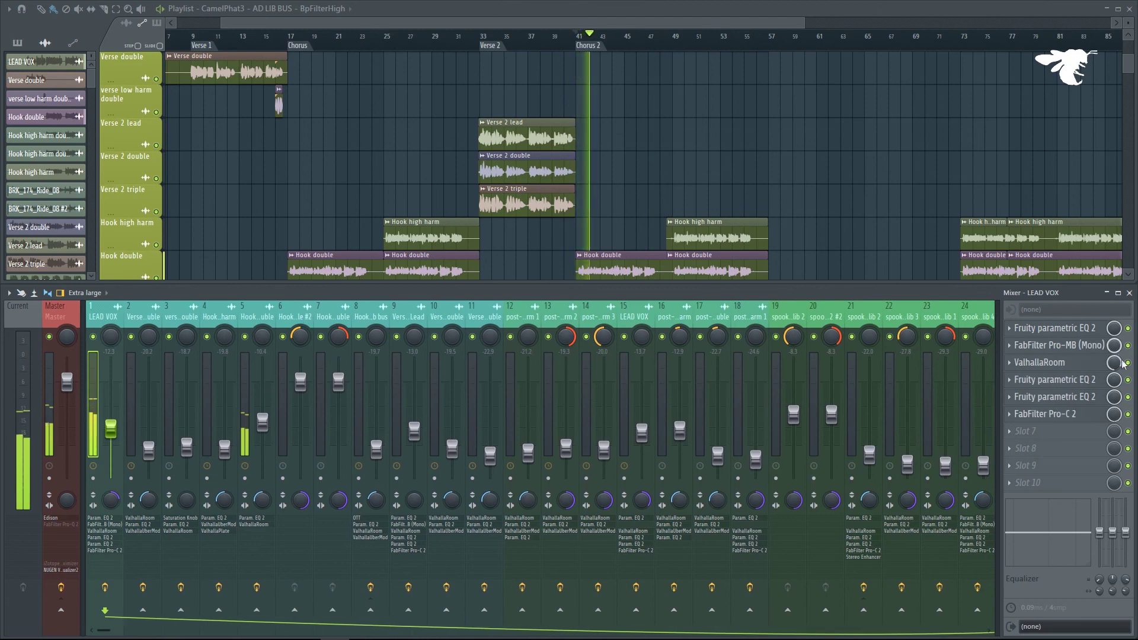
left_click(246, 319)
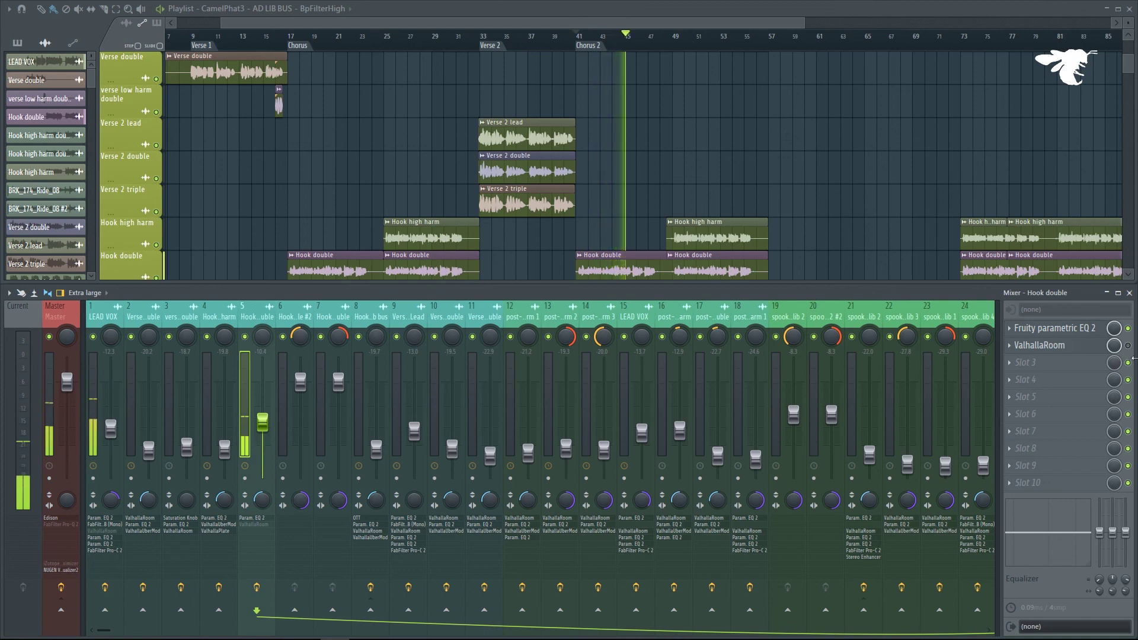
left_click(1129, 346)
left_click(104, 320)
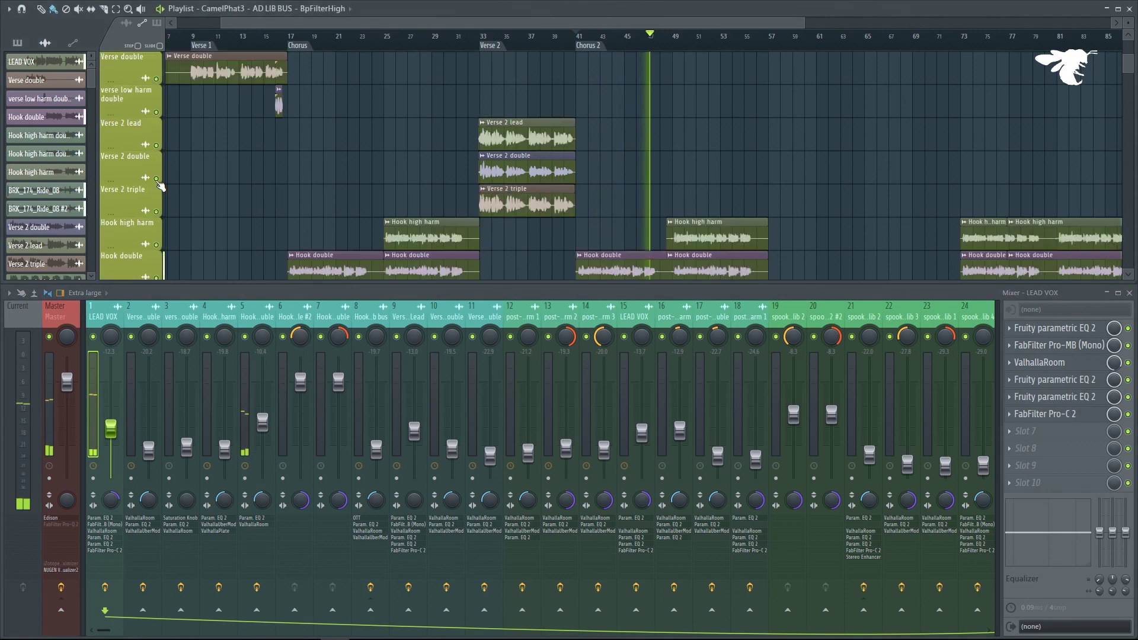
key("space")
Raise the VOX BUS fader to about -10.5 dB while playing Chorus 2 from bar 41, then stop.
scroll(667, 140, "up", 4)
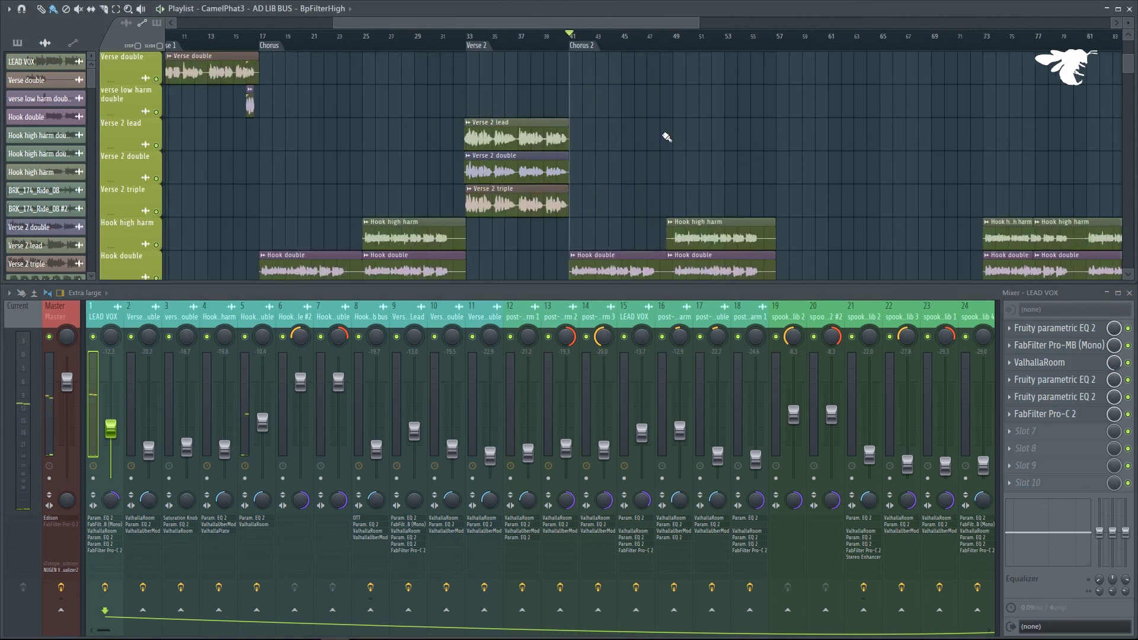
key("space")
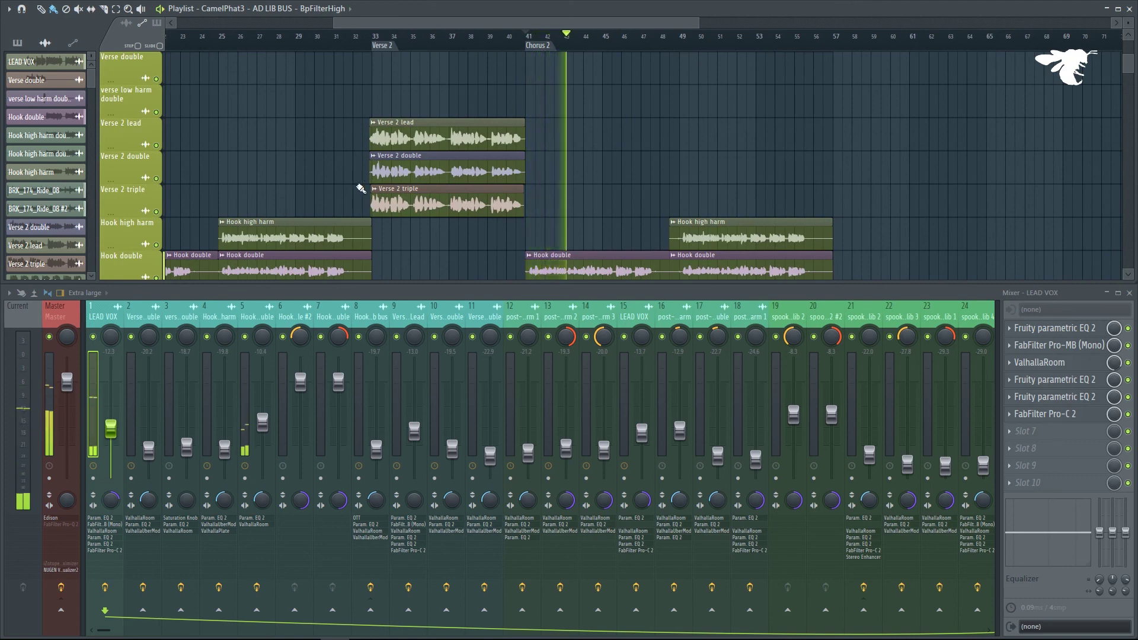
left_click_drag(104, 630, 305, 632)
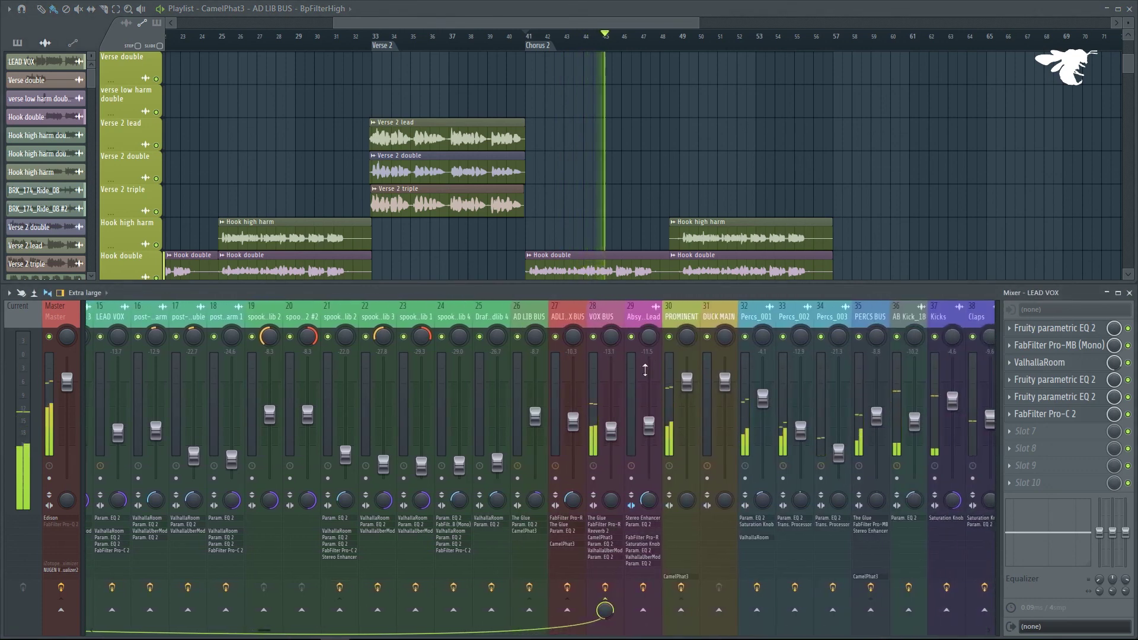
left_click_drag(611, 431, 611, 420)
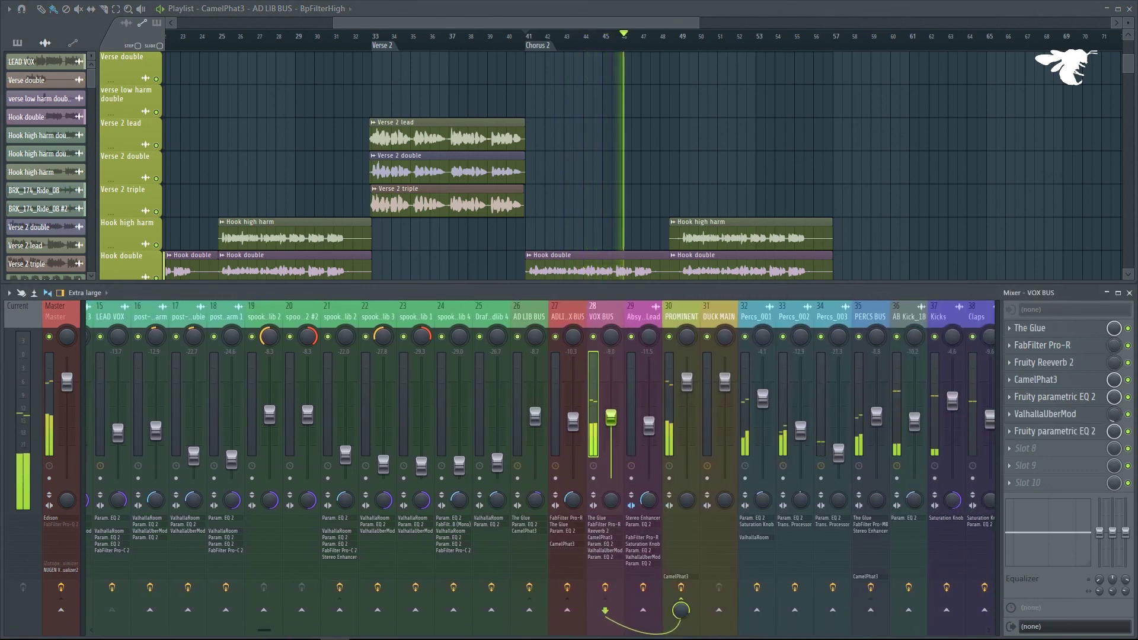
left_click_drag(611, 419, 611, 423)
key("space")
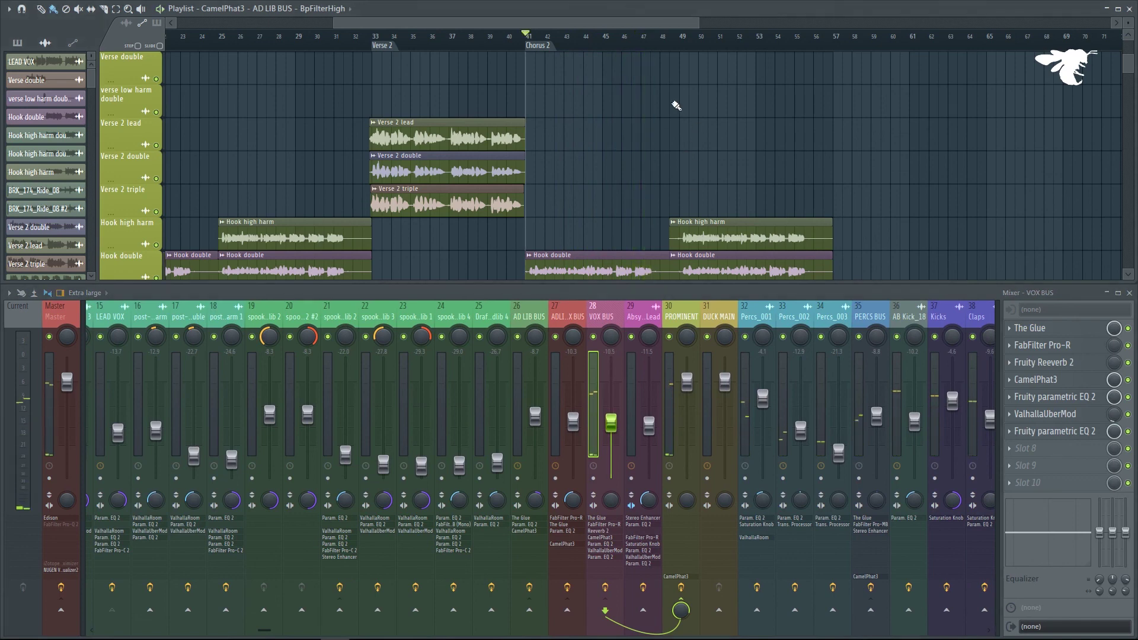
Look over the whole song's vocal and automation clips in the playlist with the track heights reduced.
scroll(618, 128, "down", 3)
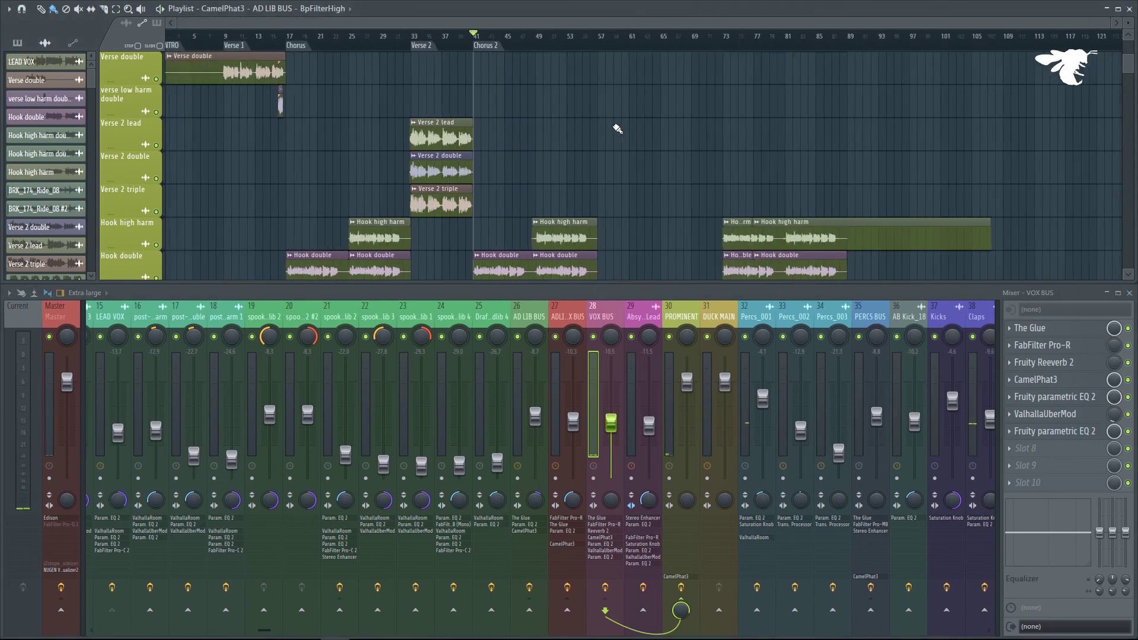
scroll(1127, 55, "up", 3)
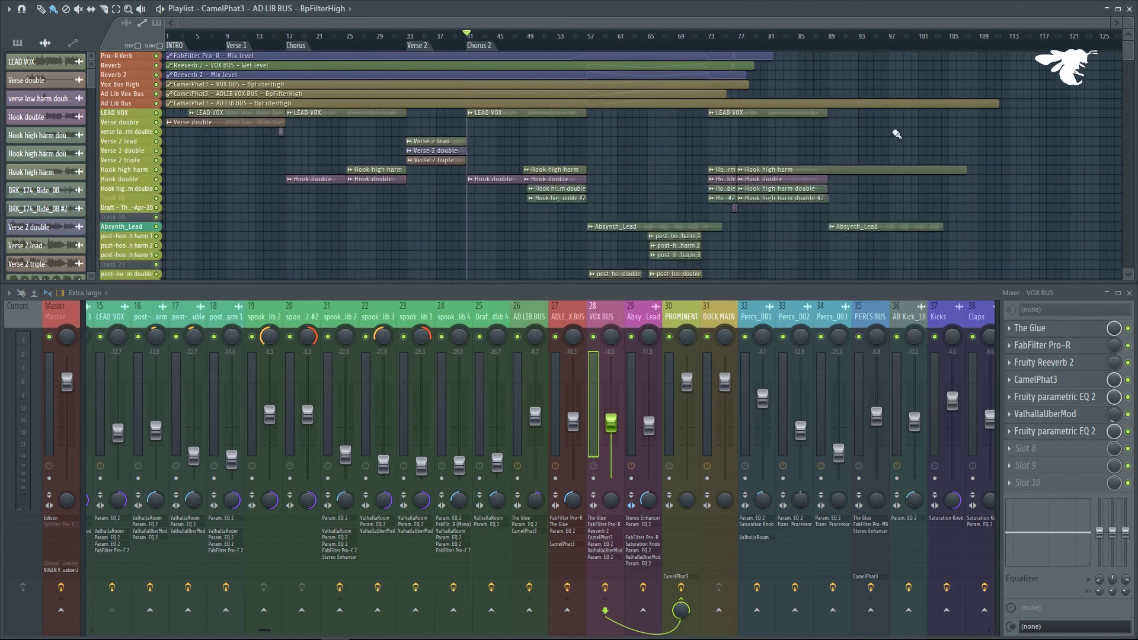
scroll(771, 116, "down", 3)
scroll(504, 196, "down", 3)
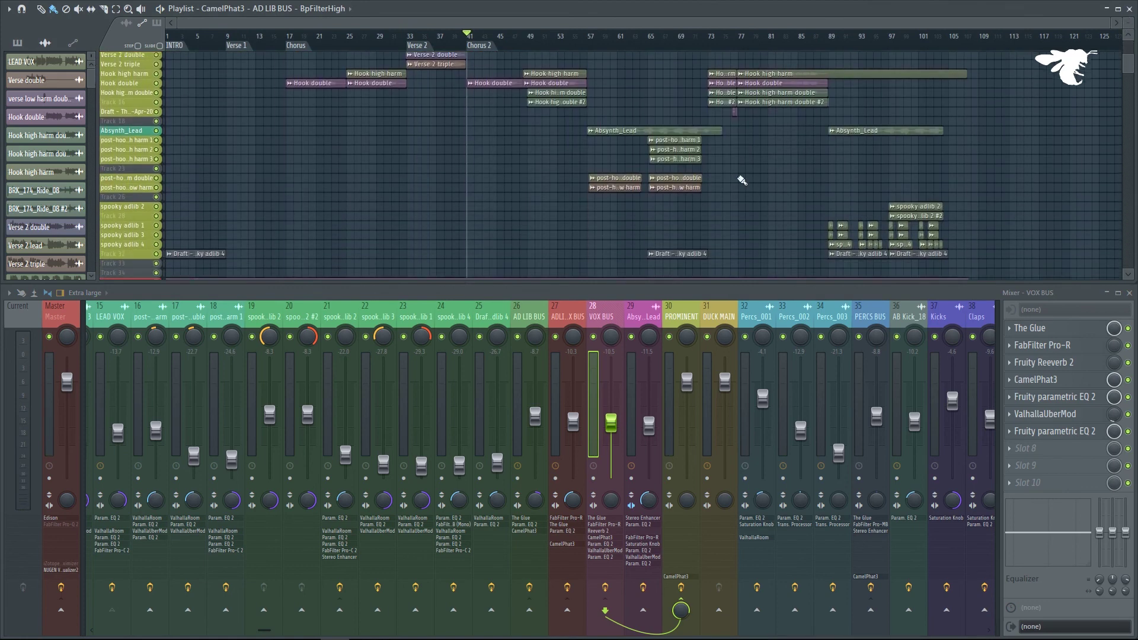
scroll(718, 245, "down", 1)
scroll(560, 234, "up", 10)
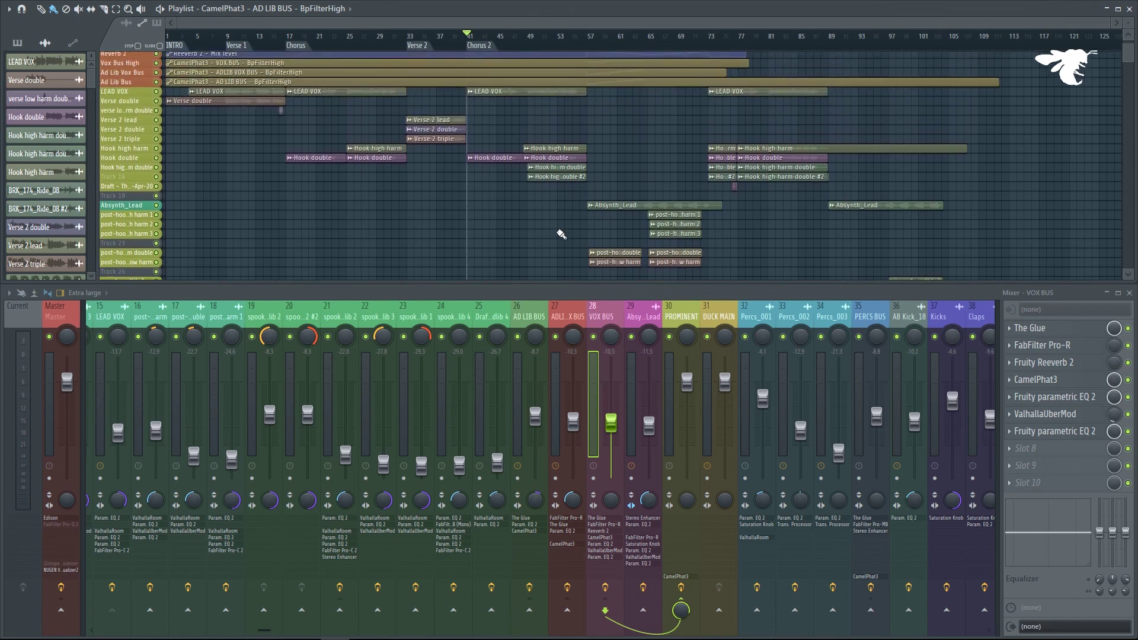
scroll(534, 145, "down", 1)
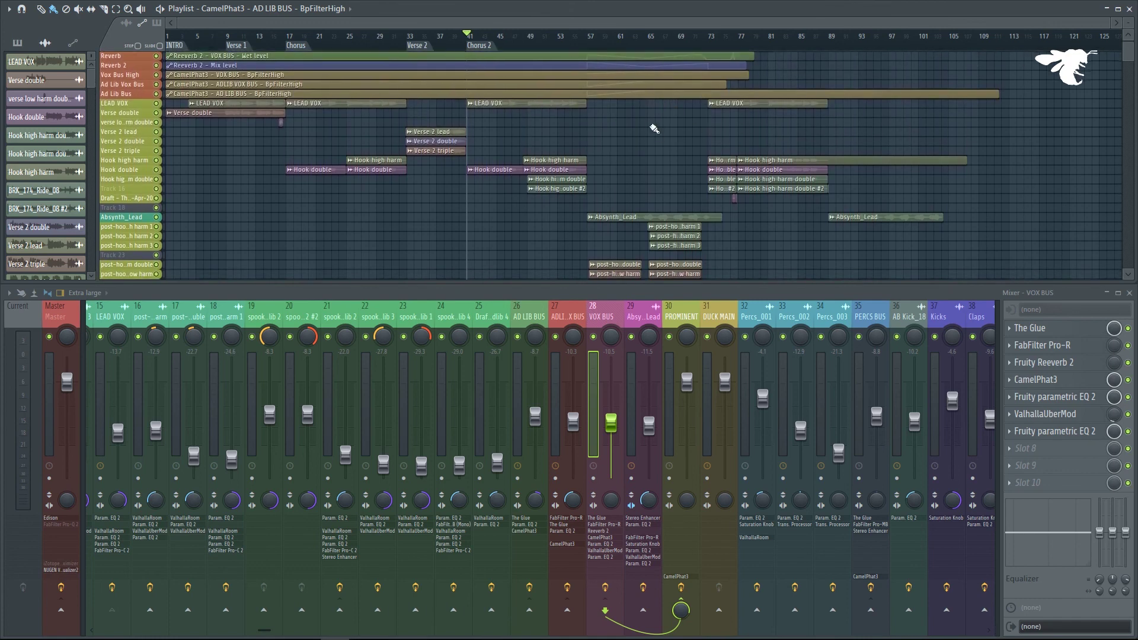